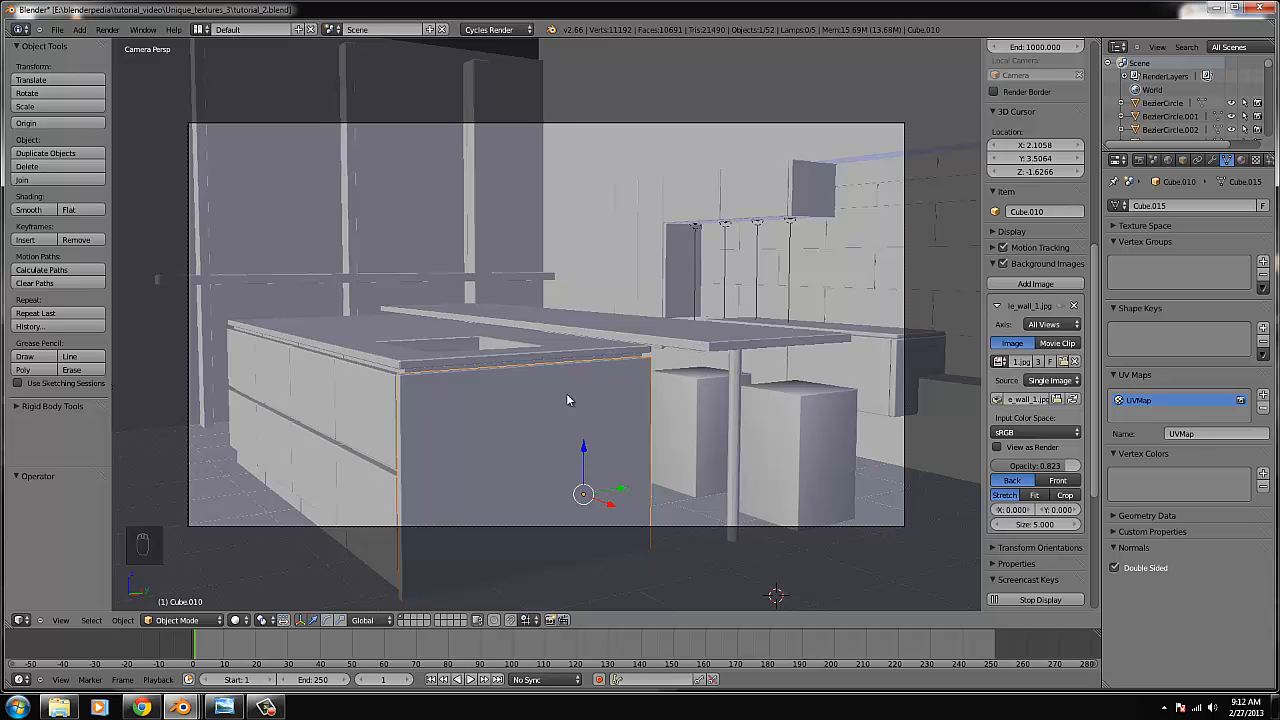
Examine the kitchen reference image in Windows Photo Viewer and return to the Blender scene.
{"action": "left_click", "coordinate": [226, 707]}
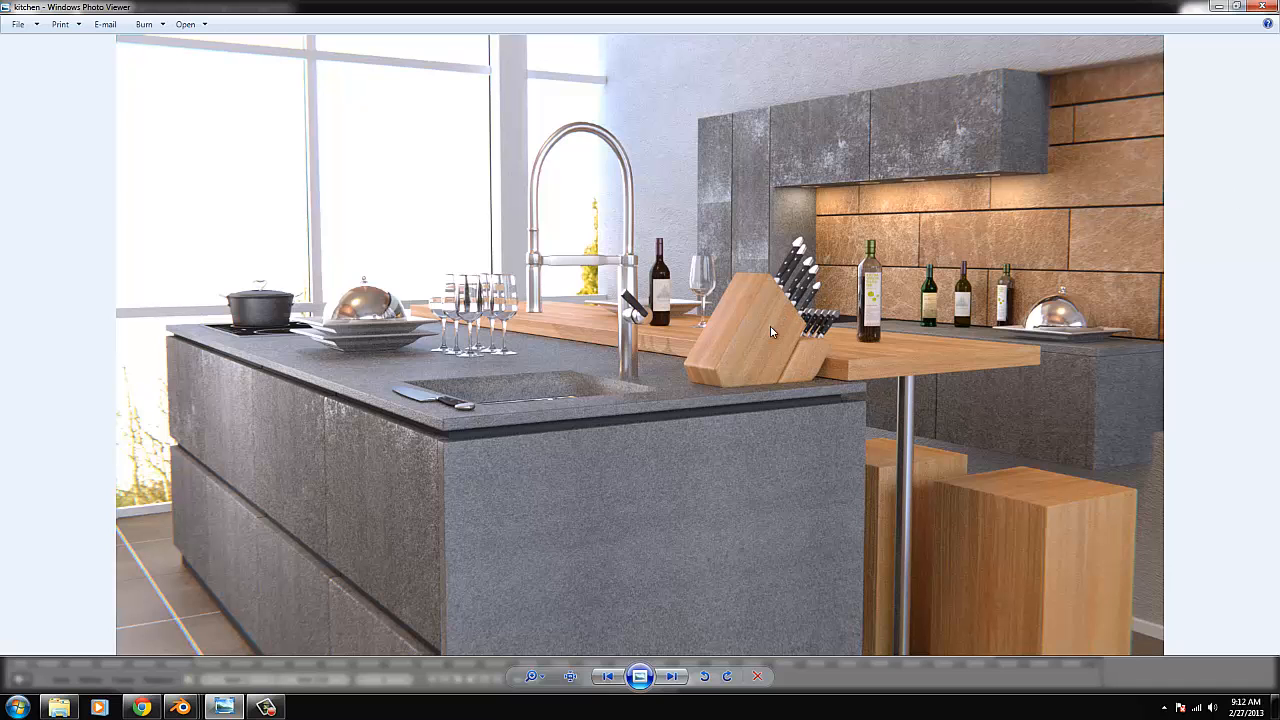
{"action": "left_click", "coordinate": [1218, 7]}
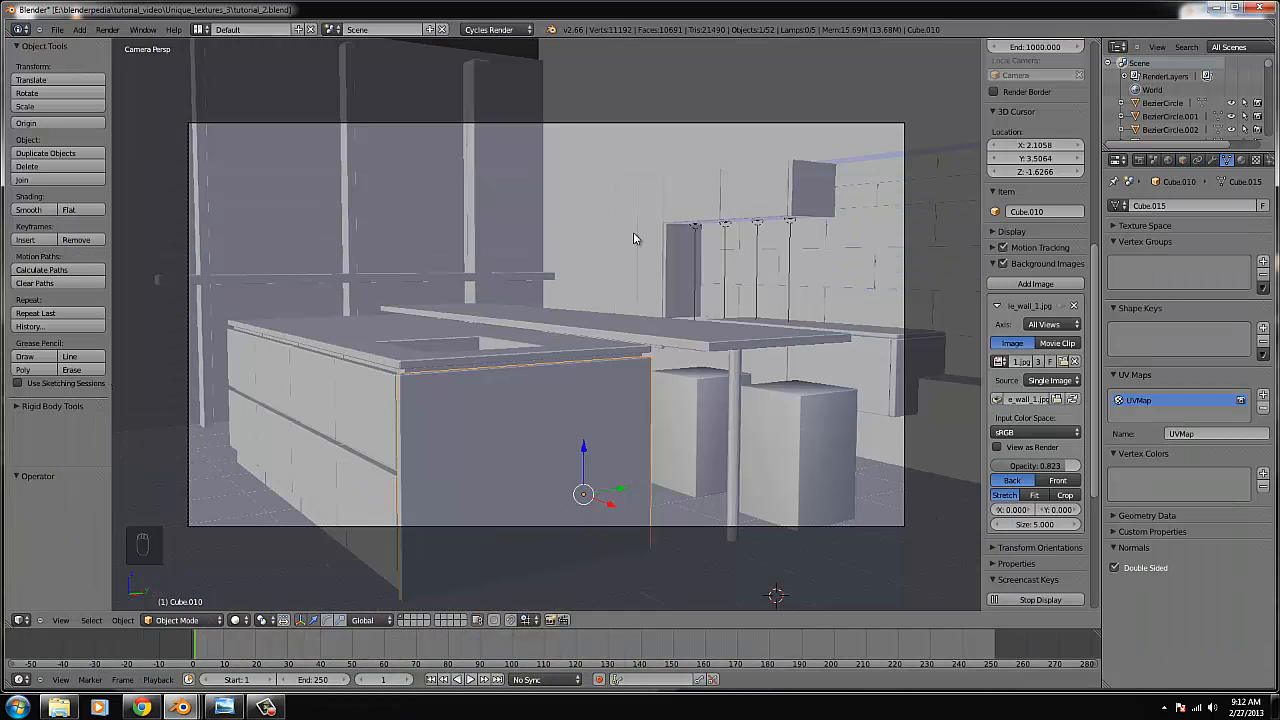
Show only an empty layer in front view and add a cylinder mesh there.
{"action": "left_click", "coordinate": [407, 623]}
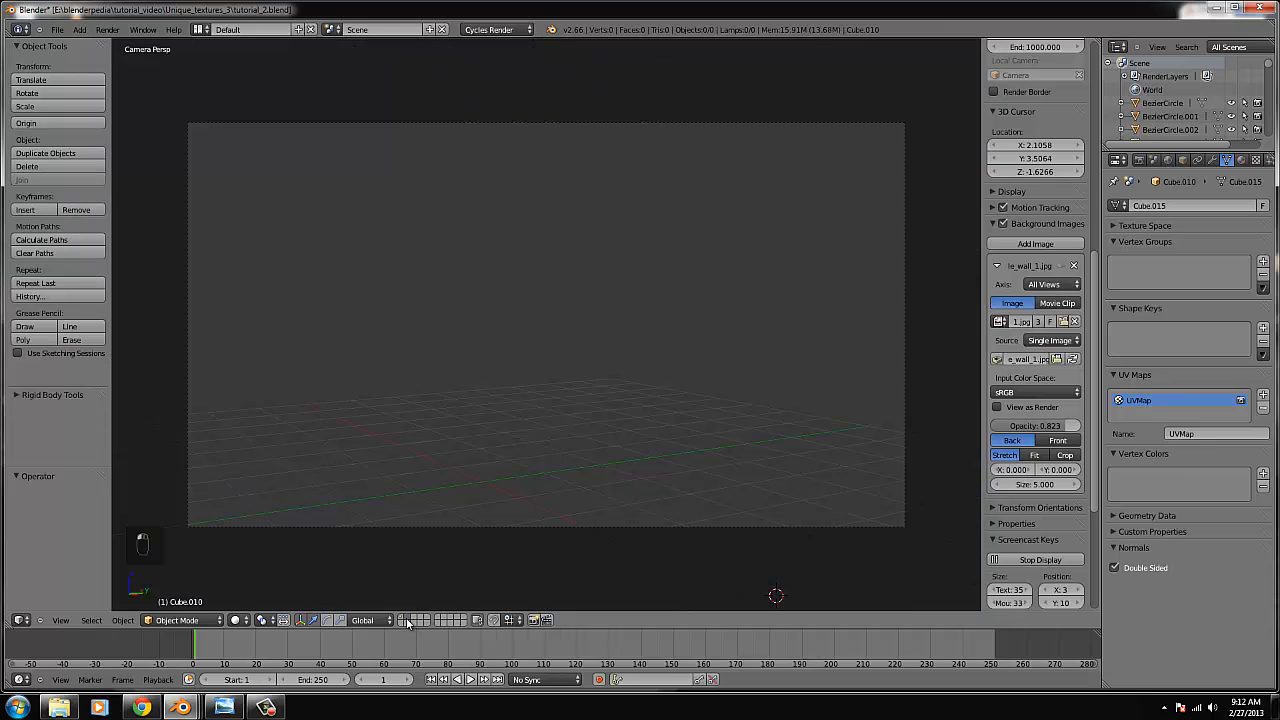
{"action": "key", "text": "KP_1"}
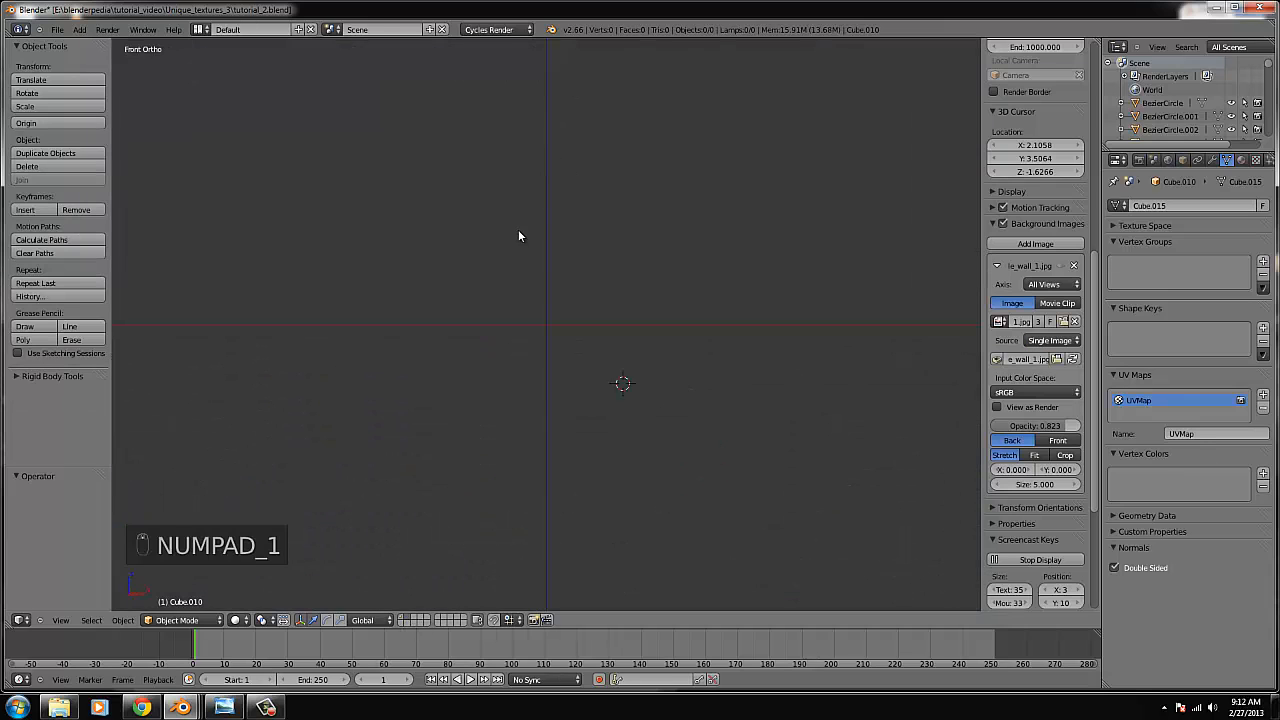
{"action": "left_click", "coordinate": [79, 29]}
{"action": "mouse_move", "coordinate": [93, 44]}
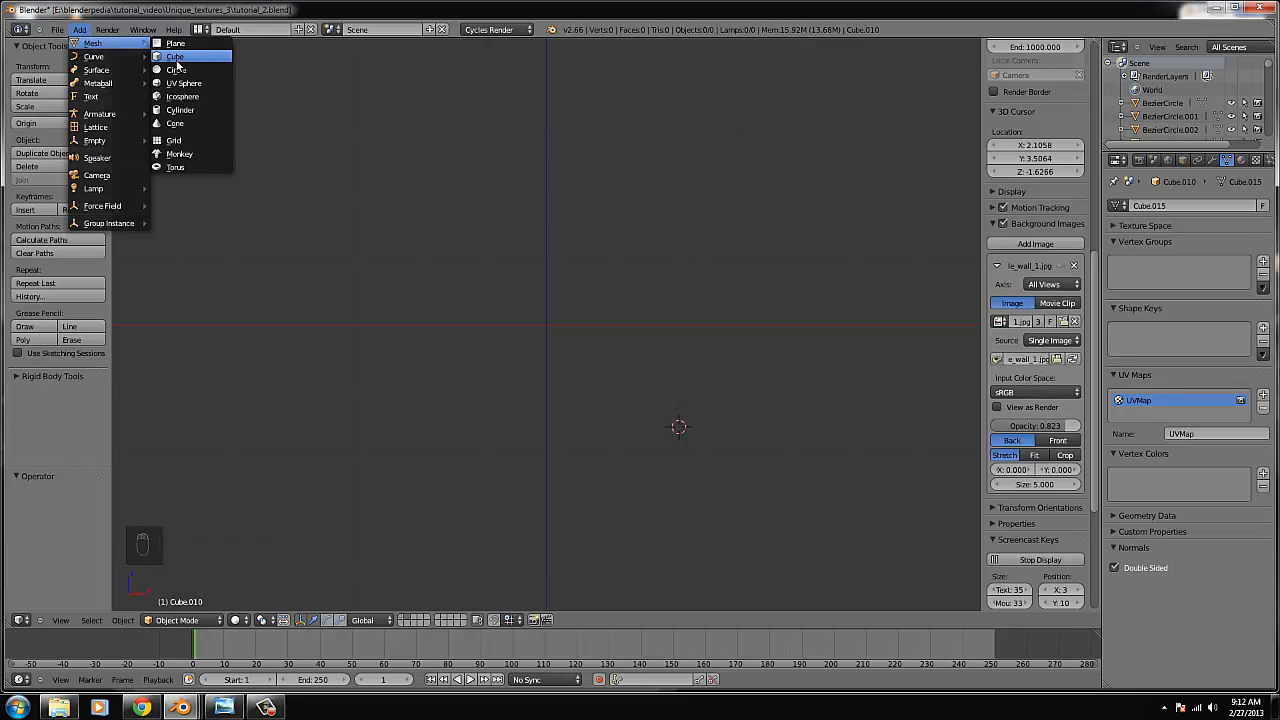
{"action": "left_click", "coordinate": [195, 110]}
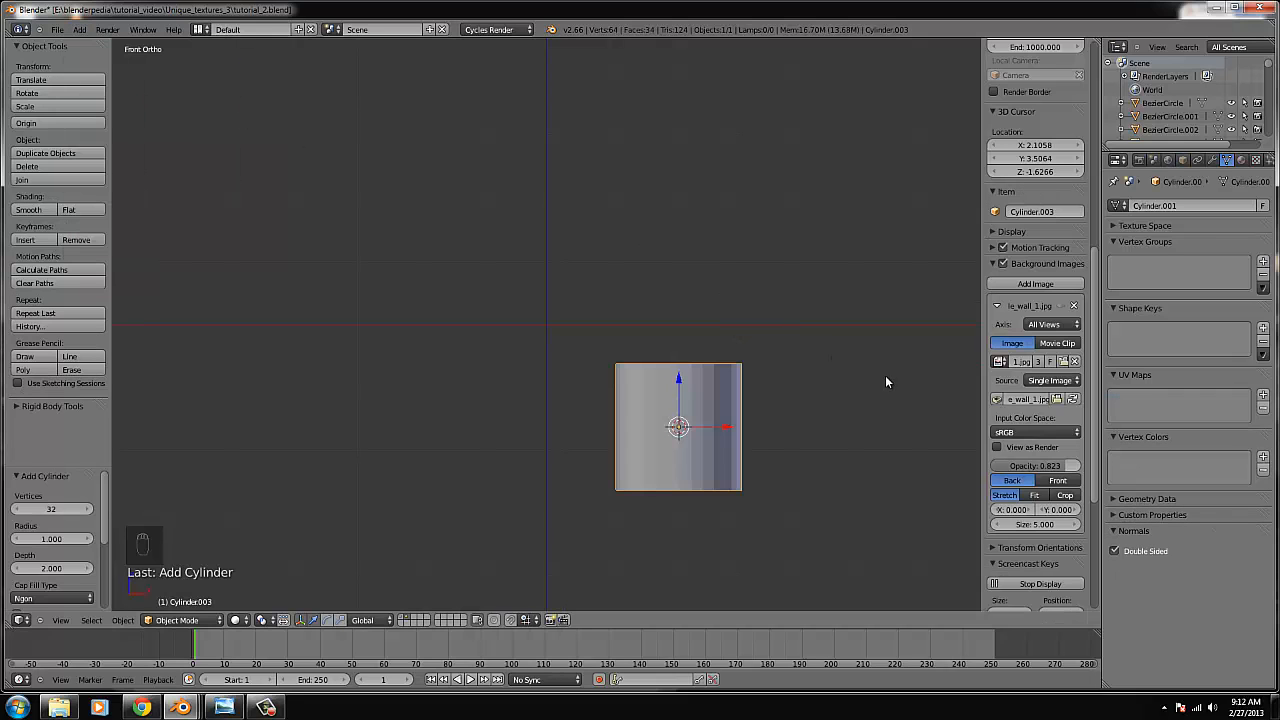
Move the cylinder close to the world origin, scale it down to about 0.313, and shade it smooth.
{"action": "key", "text": "g"}
{"action": "left_click", "coordinate": [751, 291]}
{"action": "key", "text": "s"}
{"action": "left_click", "coordinate": [605, 340]}
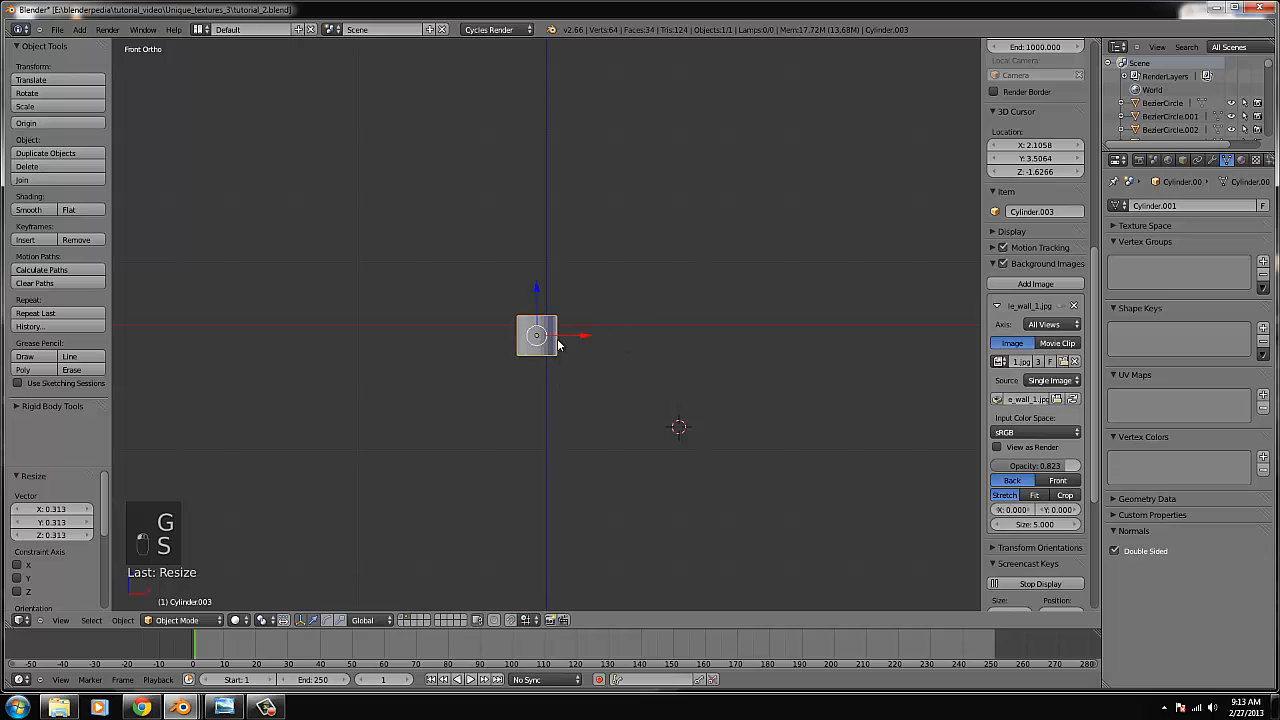
{"action": "left_click", "coordinate": [29, 209]}
Stretch the cylinder along Z and reduce its overall scale to form a slim post centred near the origin.
{"action": "key", "text": "s"}
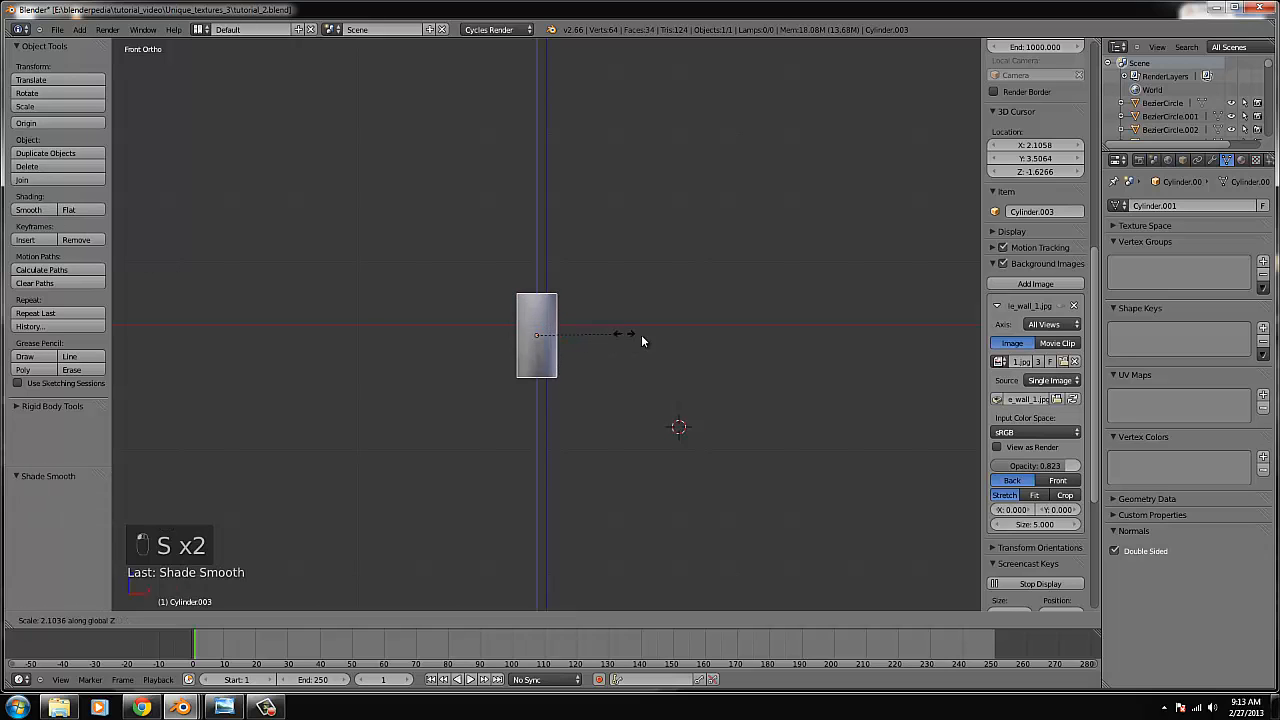
{"action": "left_click", "coordinate": [746, 355]}
{"action": "key", "text": "s"}
{"action": "left_click", "coordinate": [729, 352]}
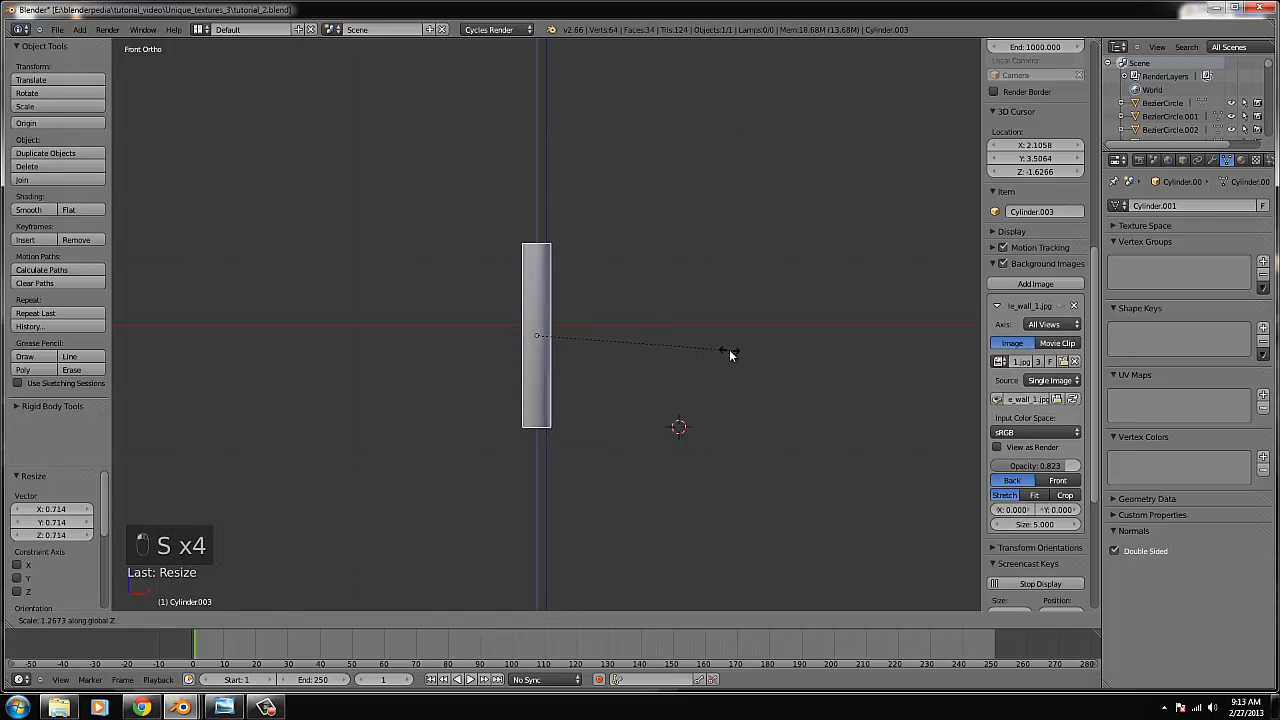
{"action": "key", "text": "g"}
{"action": "left_click", "coordinate": [730, 355]}
{"action": "key", "text": "s"}
{"action": "left_click", "coordinate": [720, 357]}
{"action": "key", "text": "s"}
{"action": "middle_click", "coordinate": [722, 356]}
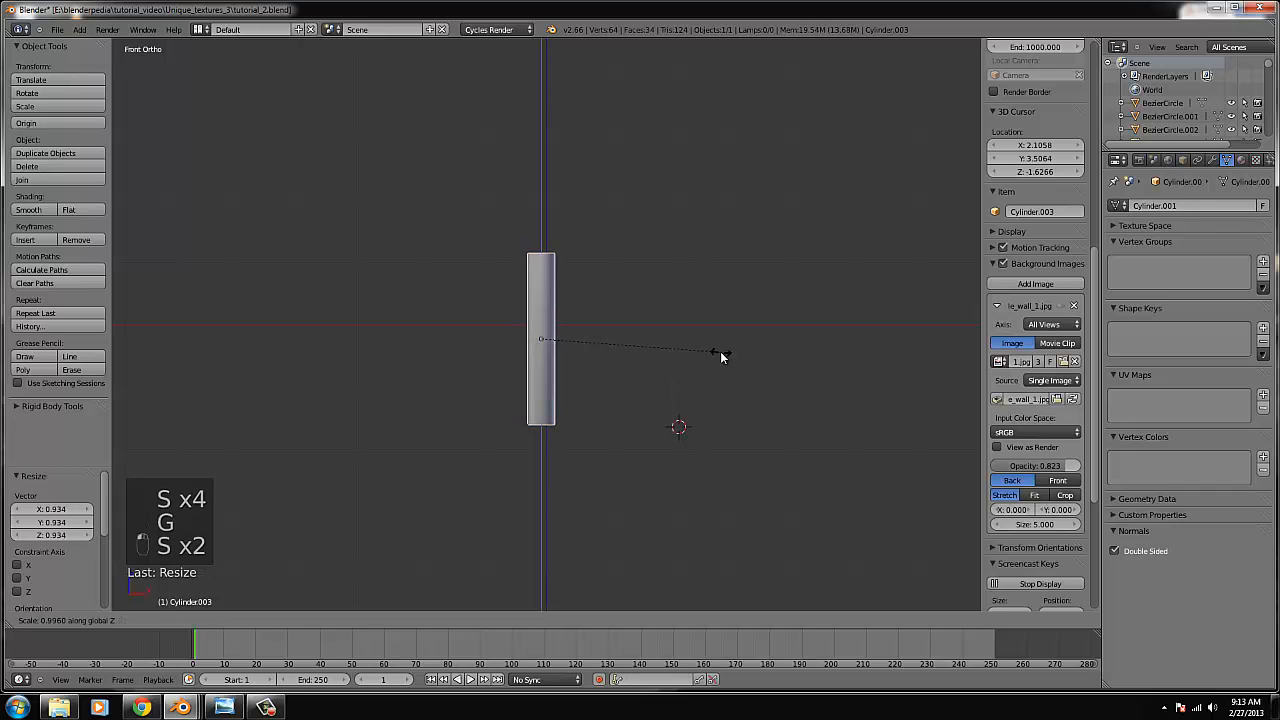
{"action": "left_click", "coordinate": [669, 352]}
Shrink the post further by factors of about 0.749 and 0.835, readjusting its length along Z.
{"action": "key", "text": "s"}
{"action": "left_click", "coordinate": [638, 343]}
{"action": "key", "text": "s"}
{"action": "middle_click", "coordinate": [638, 341]}
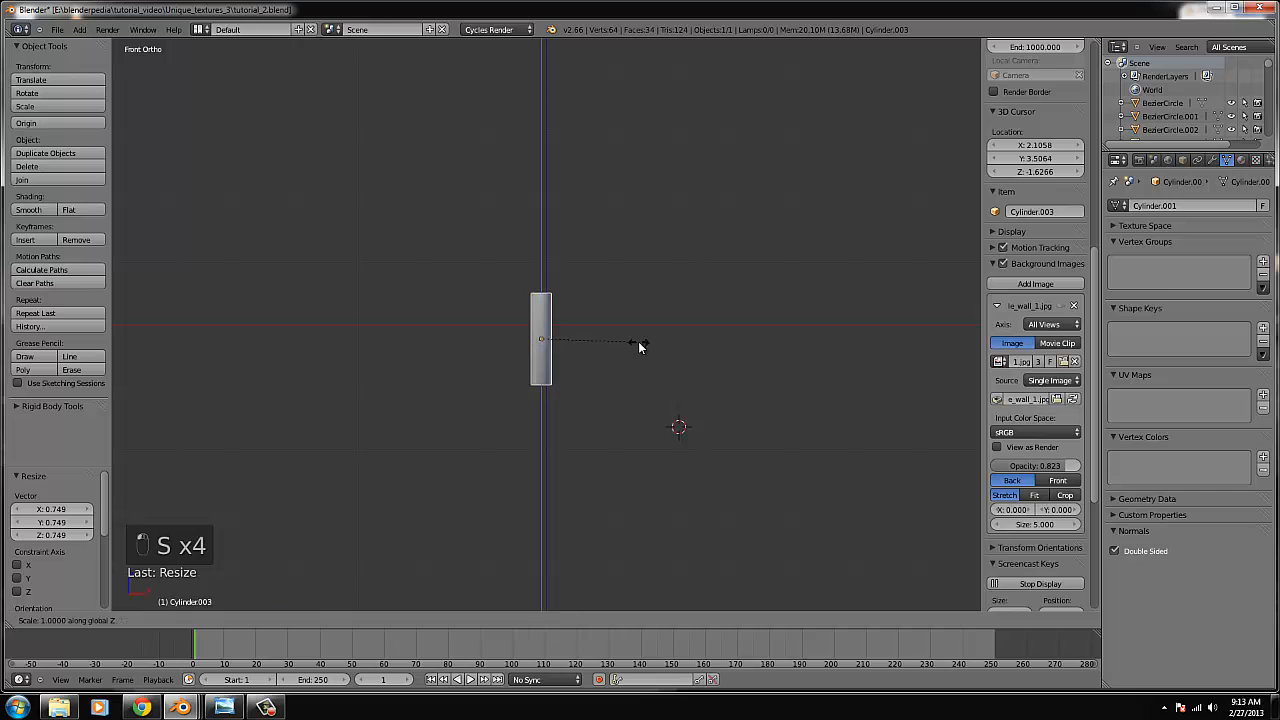
{"action": "left_click", "coordinate": [634, 342]}
{"action": "key", "text": "s"}
{"action": "key", "text": "s"}
{"action": "middle_click", "coordinate": [620, 346]}
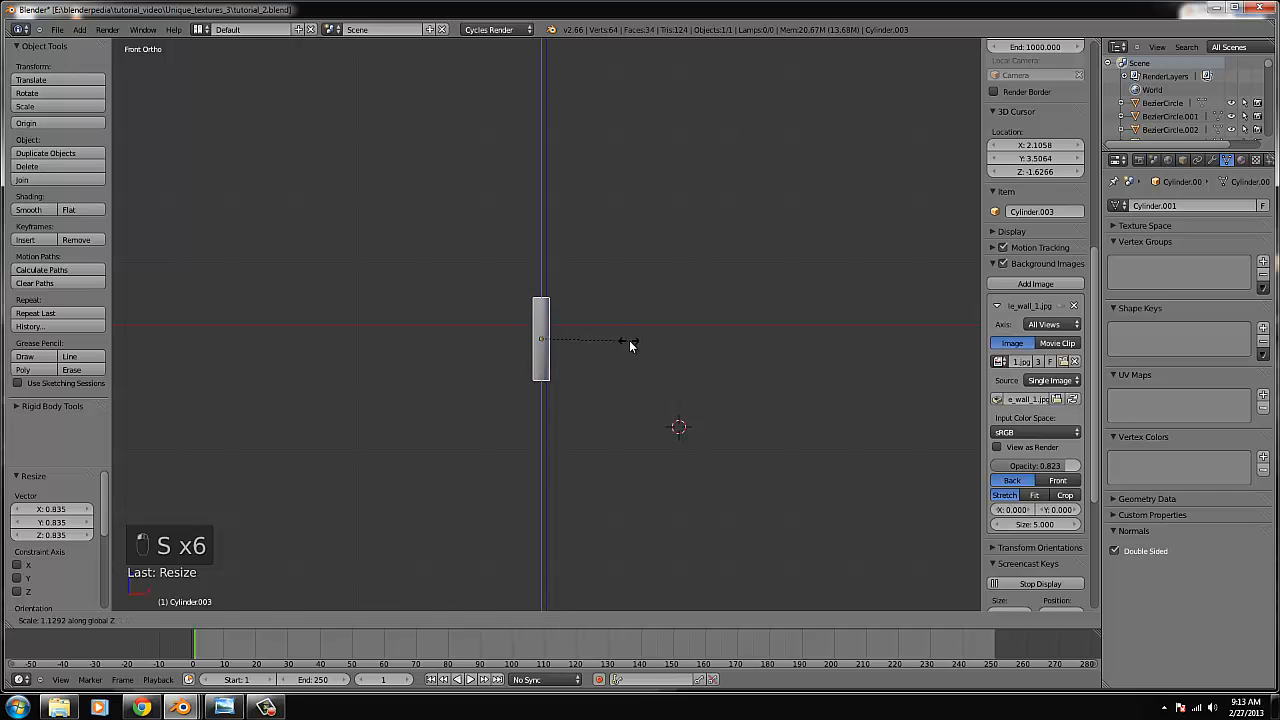
{"action": "left_click", "coordinate": [624, 345]}
In wireframe, extrude the post's bottom vertices about 0.007 outward and scale them to about 0.967 for a bevelled edge.
{"action": "scroll", "coordinate": [620, 340], "scroll_direction": "up", "scroll_amount": 8}
{"action": "key", "text": "Tab"}
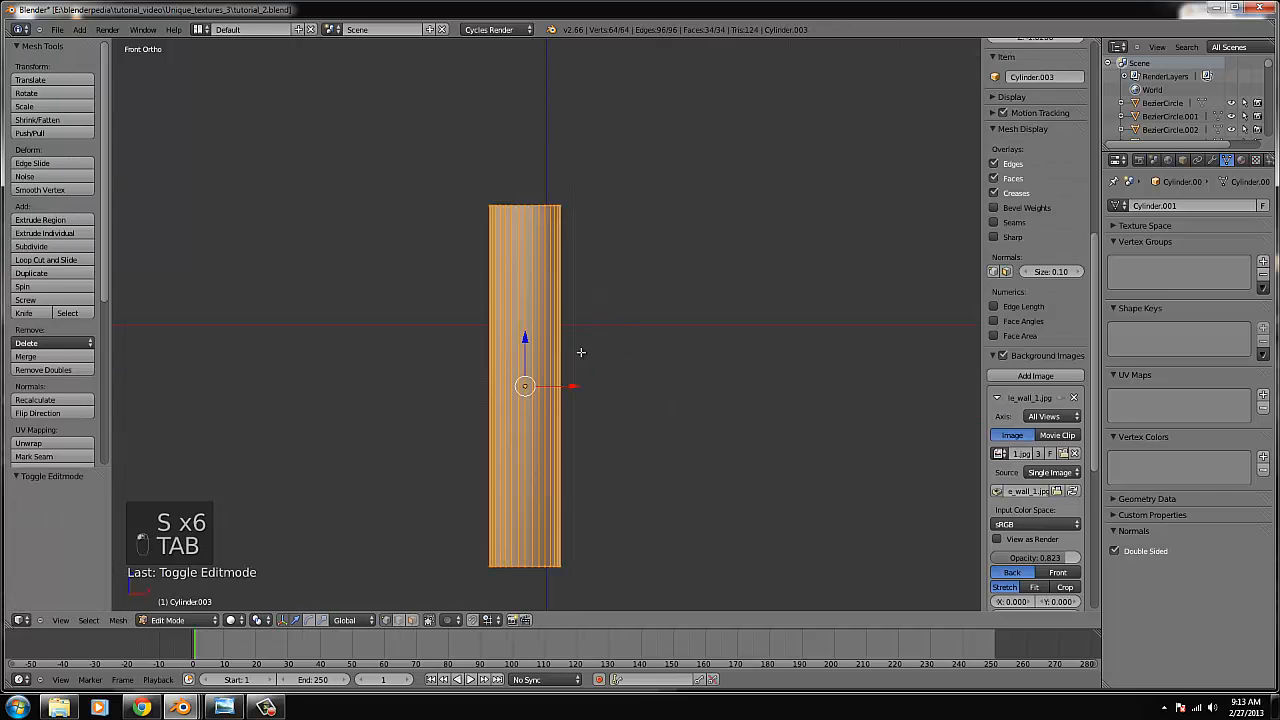
{"action": "key", "text": "Tab"}
{"action": "key", "text": "Tab"}
{"action": "left_click", "coordinate": [558, 566]}
{"action": "key", "text": "b"}
{"action": "key", "text": "b"}
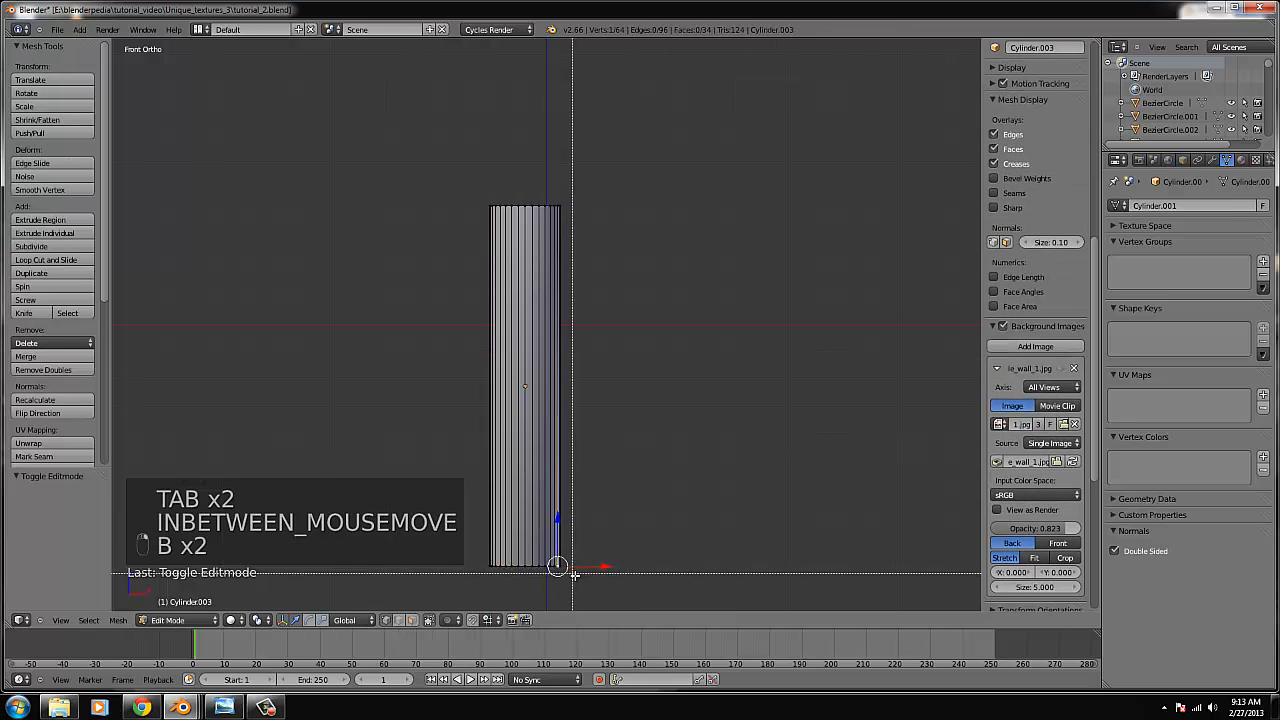
{"action": "key", "text": "z"}
{"action": "key", "text": "b"}
{"action": "left_click_drag", "start_coordinate": [470, 590], "coordinate": [577, 537]}
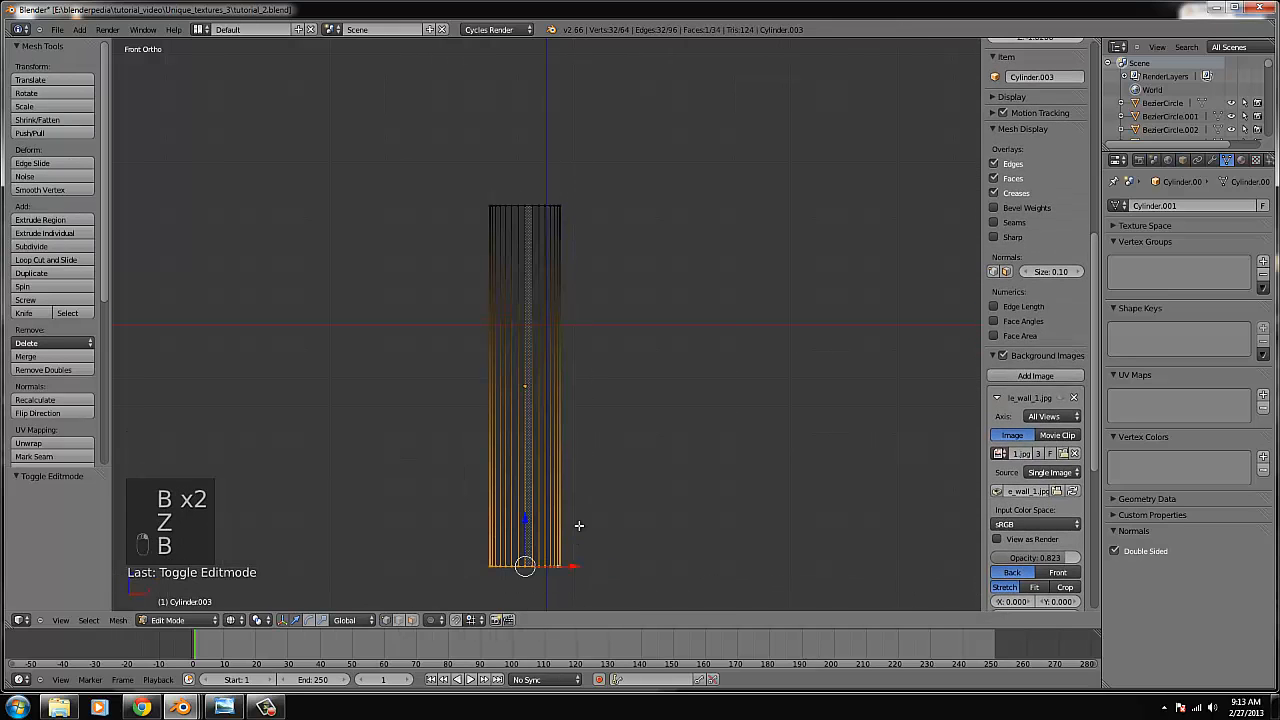
{"action": "key", "text": "ctrl+KP_Decimal"}
{"action": "key", "text": "e"}
{"action": "left_click", "coordinate": [808, 334]}
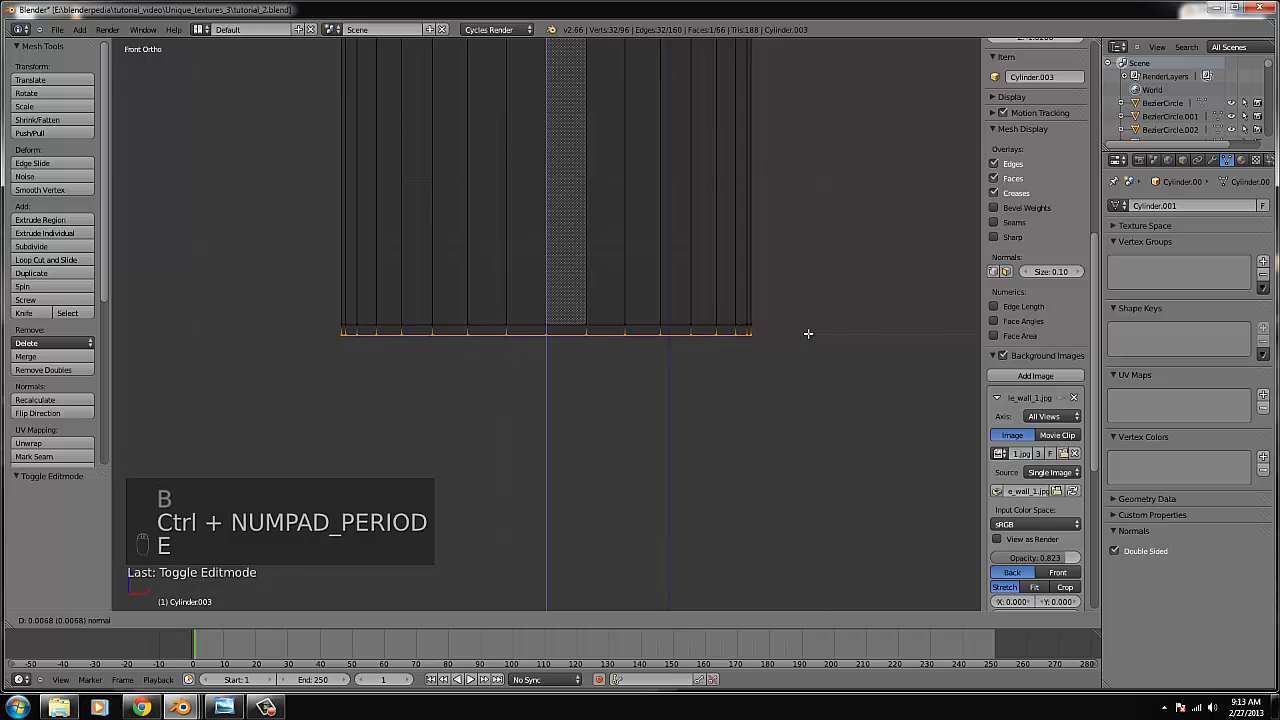
{"action": "key", "text": "s"}
{"action": "left_click", "coordinate": [783, 325]}
Extrude the post's top vertices up about 0.004, scale them to about 0.963, and return to Object Mode.
{"action": "scroll", "coordinate": [606, 183], "scroll_direction": "down", "scroll_amount": 10}
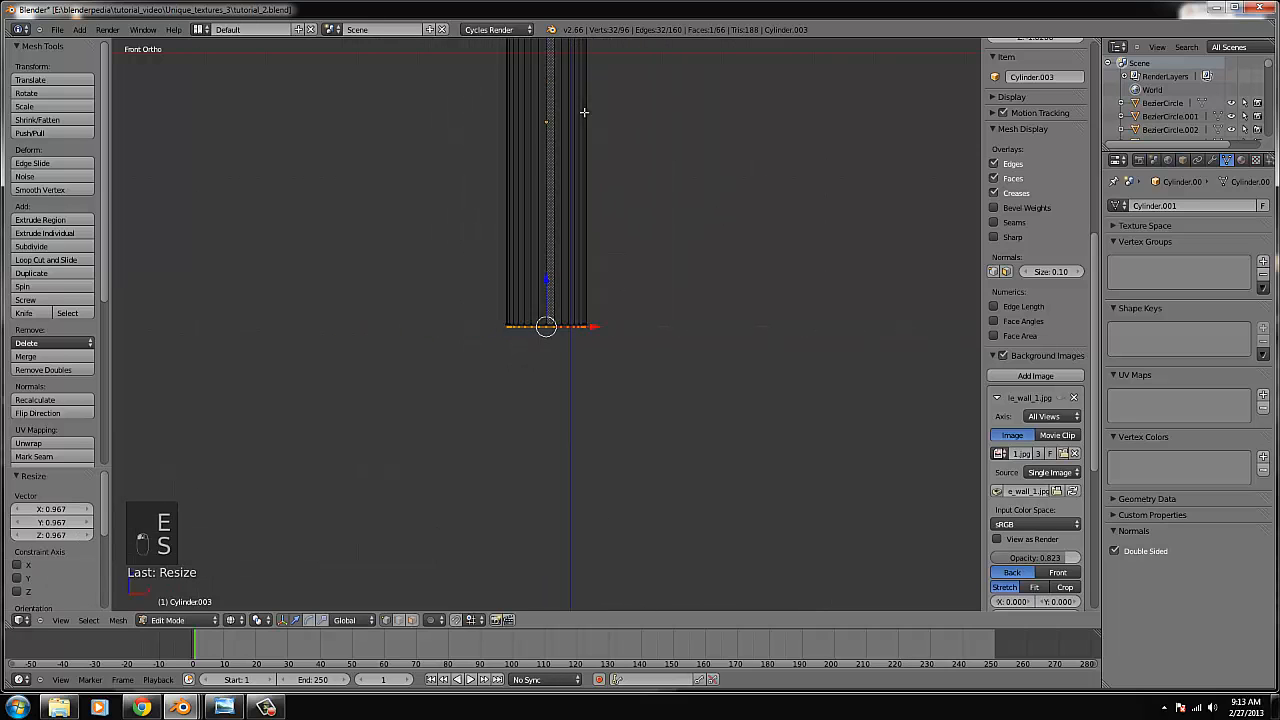
{"action": "right_click", "coordinate": [573, 62]}
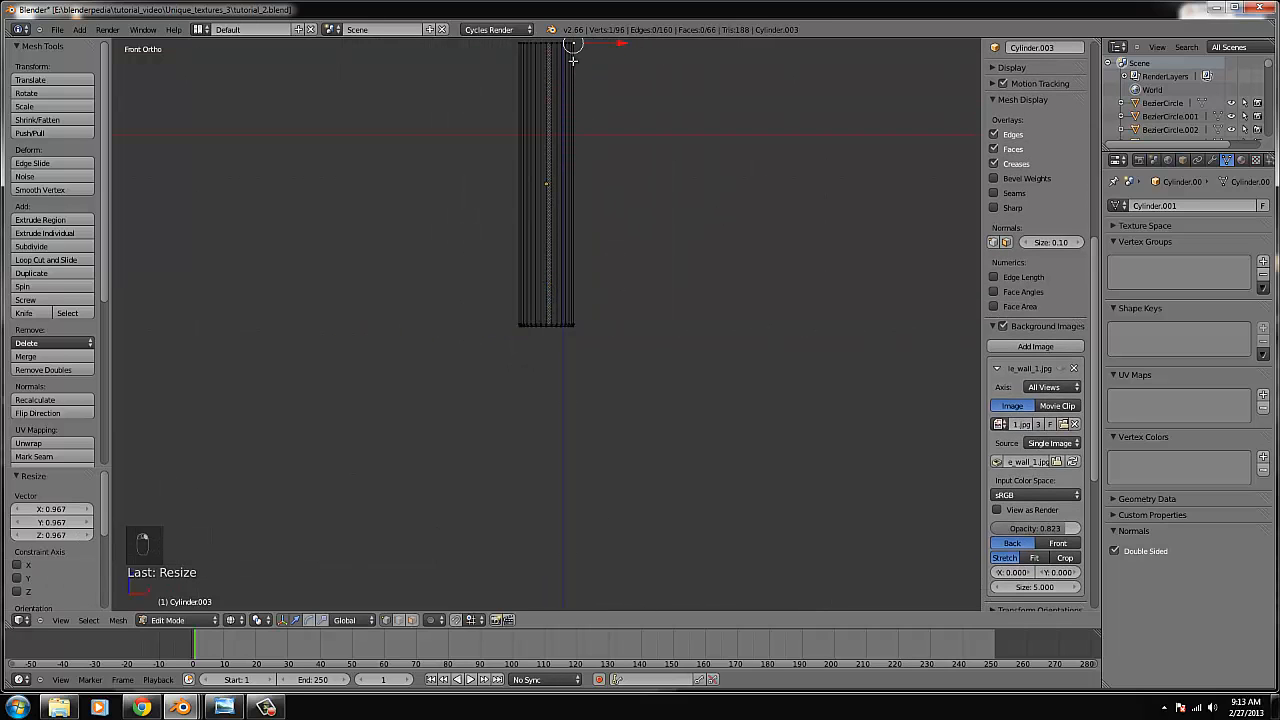
{"action": "key", "text": "ctrl+KP_Decimal"}
{"action": "scroll", "coordinate": [574, 274], "scroll_direction": "up", "scroll_amount": 8}
{"action": "key", "text": "b"}
{"action": "left_click_drag", "start_coordinate": [143, 274], "coordinate": [608, 376]}
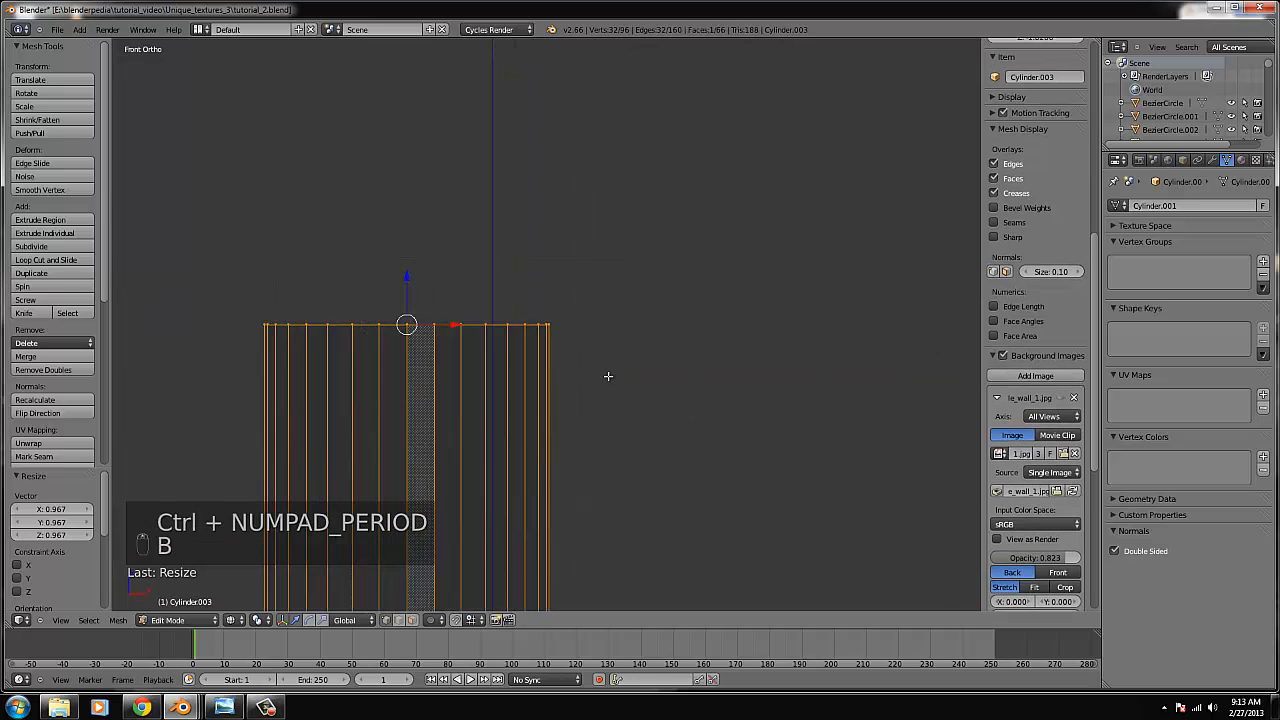
{"action": "key", "text": "e"}
{"action": "left_click", "coordinate": [608, 374]}
{"action": "key", "text": "s"}
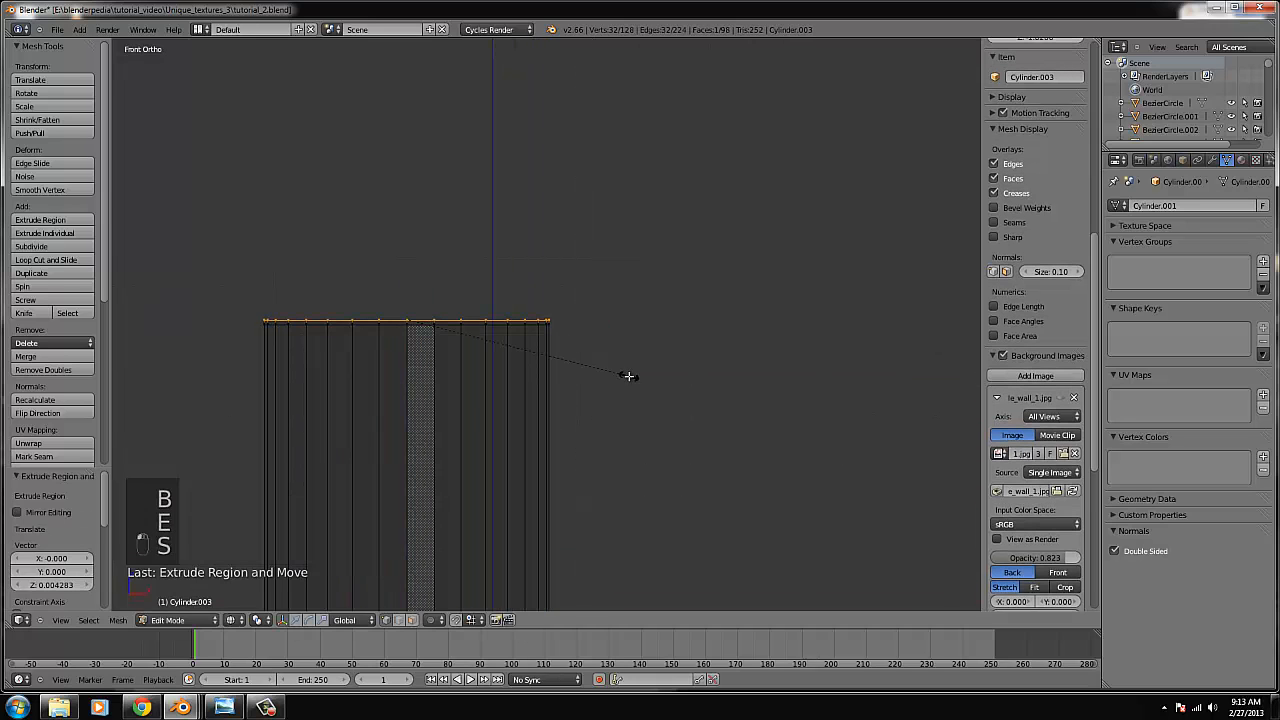
{"action": "left_click", "coordinate": [621, 375]}
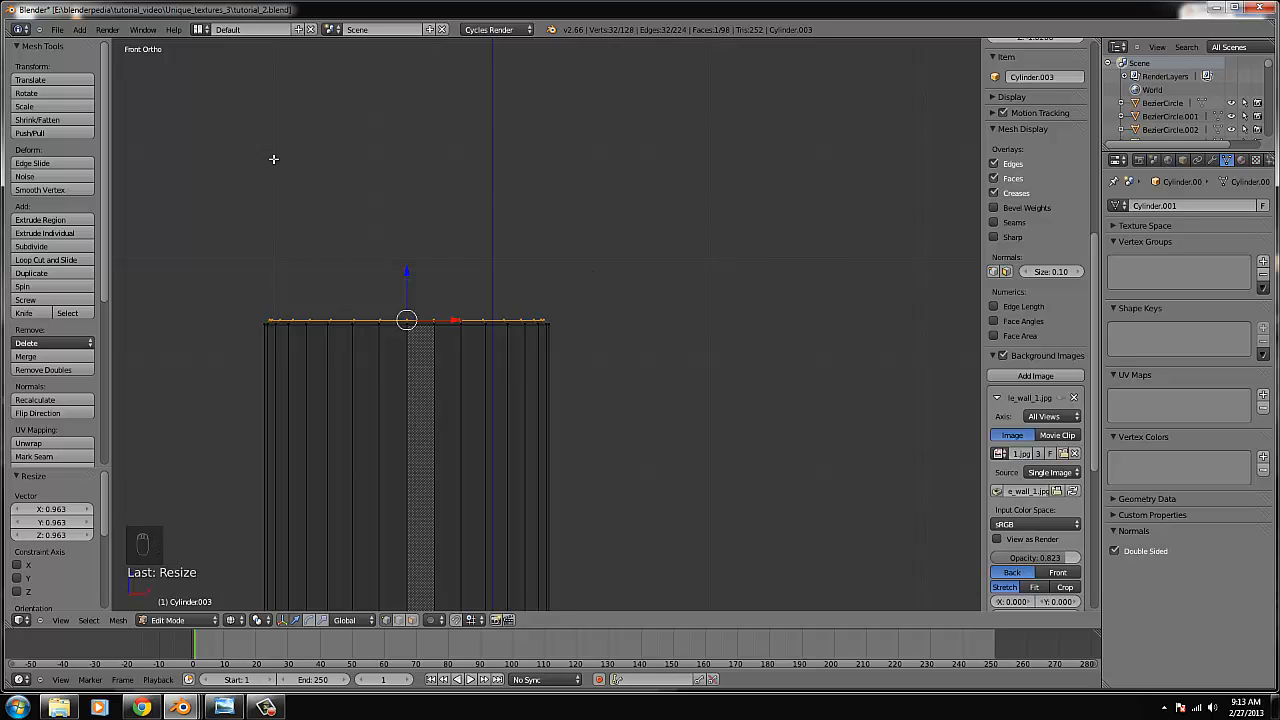
{"action": "key", "text": "Tab"}
Duplicate the bevelled post and raise the copy along Z so it extends above the original.
{"action": "scroll", "coordinate": [530, 335], "scroll_direction": "down", "scroll_amount": 3}
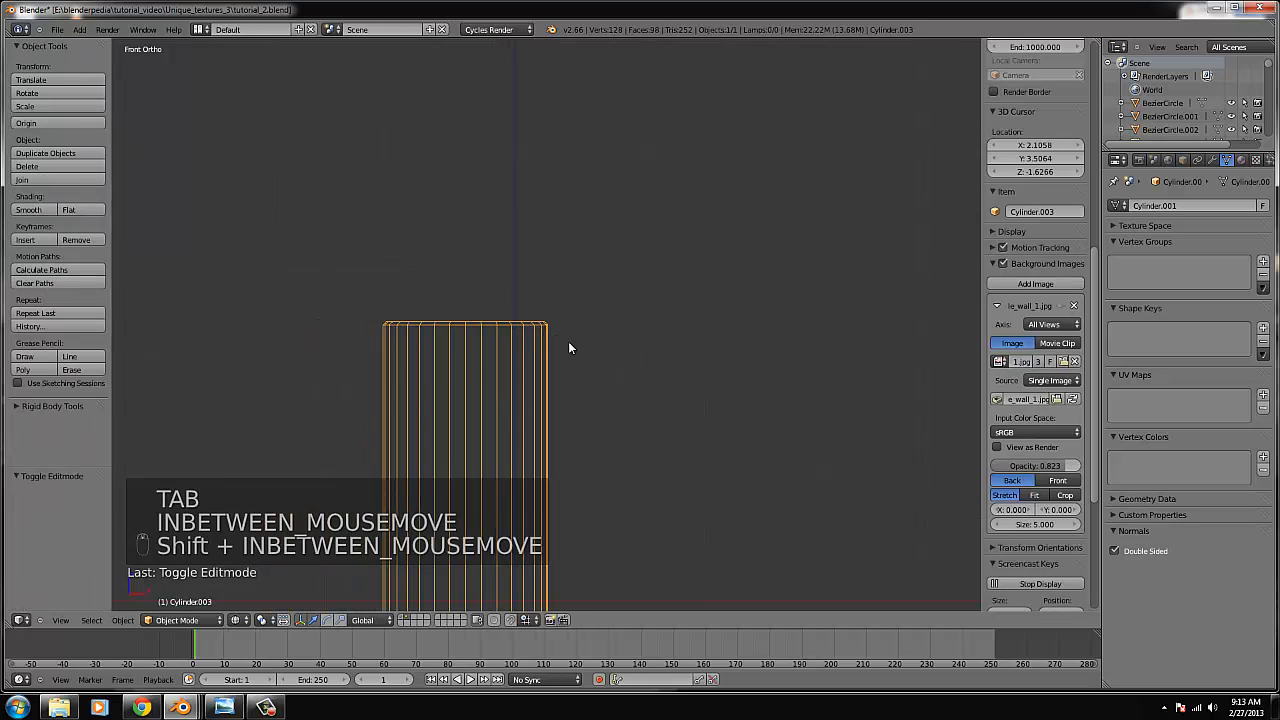
{"action": "key", "text": "shift+d"}
{"action": "scroll", "coordinate": [590, 382], "scroll_direction": "down", "scroll_amount": 5}
{"action": "key", "text": "z"}
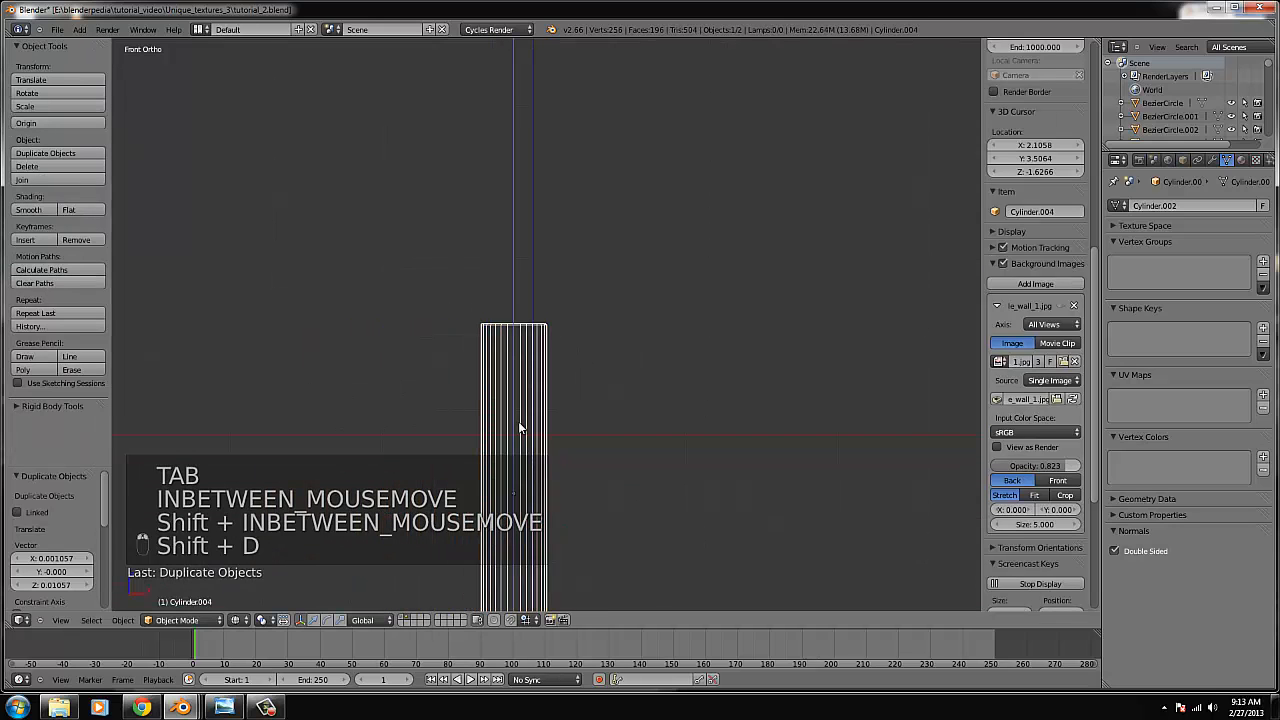
{"action": "left_click", "coordinate": [568, 242]}
Raise the bottom vertices of the duplicated post about 0.642 along Z, above the original post's top.
{"action": "key", "text": "Tab"}
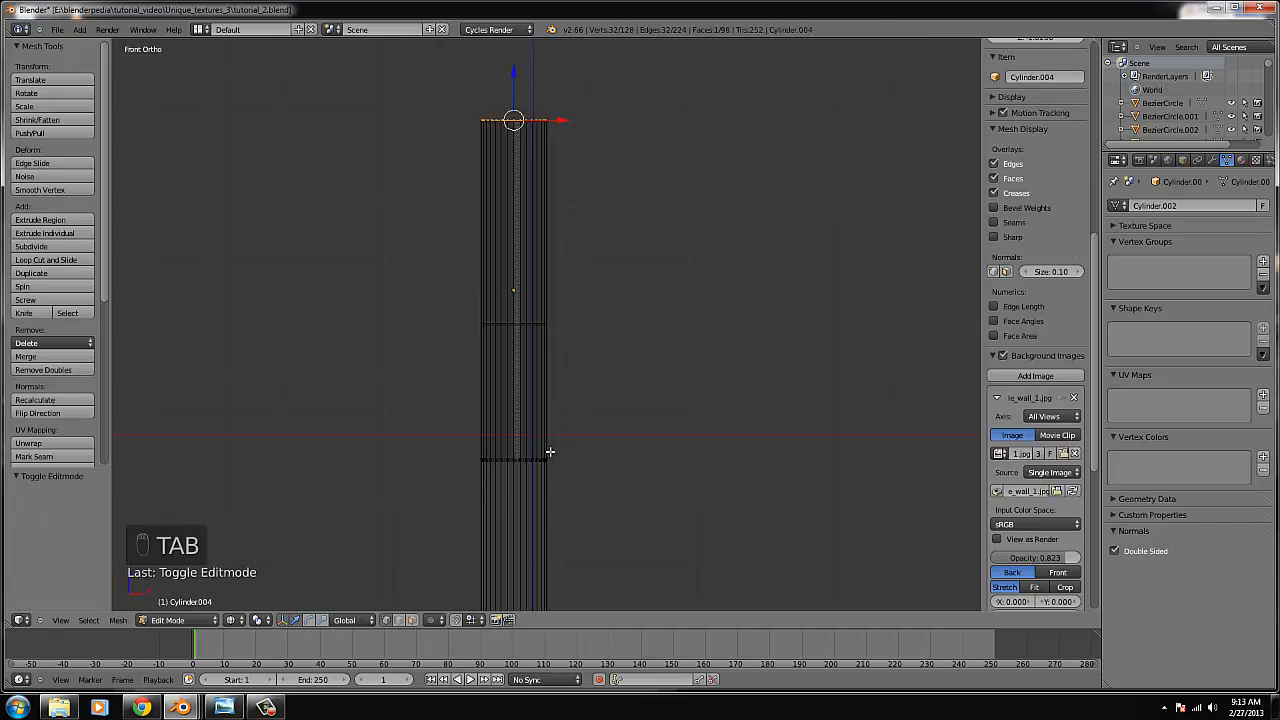
{"action": "right_click", "coordinate": [548, 454]}
{"action": "key", "text": "b"}
{"action": "key", "text": "b"}
{"action": "left_click_drag", "start_coordinate": [437, 454], "coordinate": [580, 483]}
{"action": "left_click_drag", "start_coordinate": [516, 415], "coordinate": [540, 263]}
Lower the copy's top vertices about 0.676 along Z to make a thin disc, and leave Edit Mode.
{"action": "right_click", "coordinate": [554, 133]}
{"action": "key", "text": "b"}
{"action": "left_click_drag", "start_coordinate": [572, 144], "coordinate": [470, 105]}
{"action": "key", "text": "g"}
{"action": "key", "text": "z"}
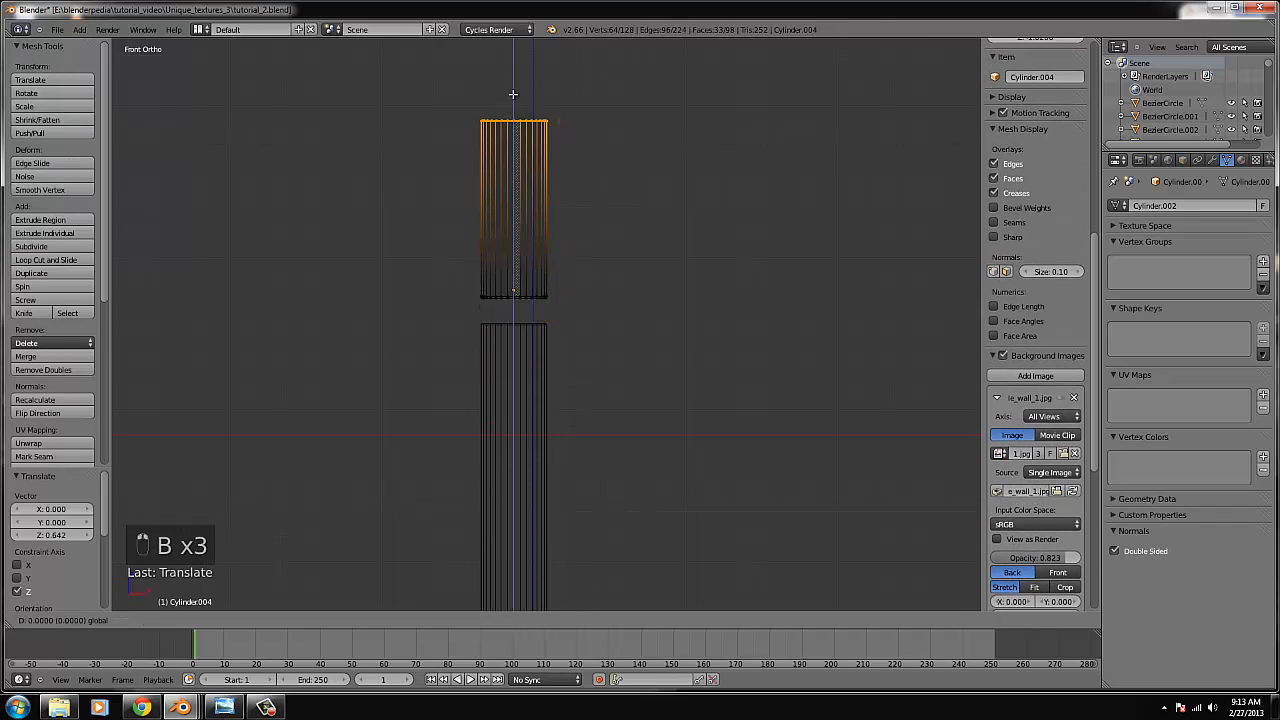
{"action": "left_click", "coordinate": [510, 254]}
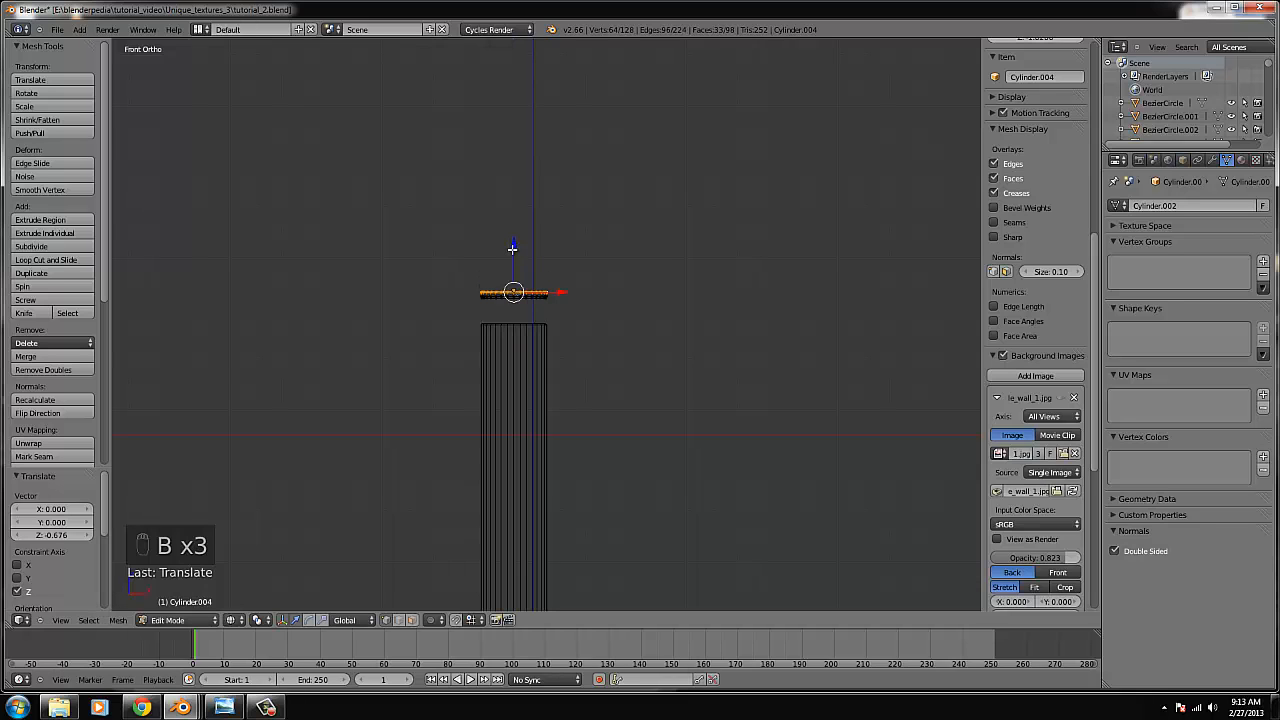
{"action": "key", "text": "ctrl+KP_Decimal"}
{"action": "key", "text": "Tab"}
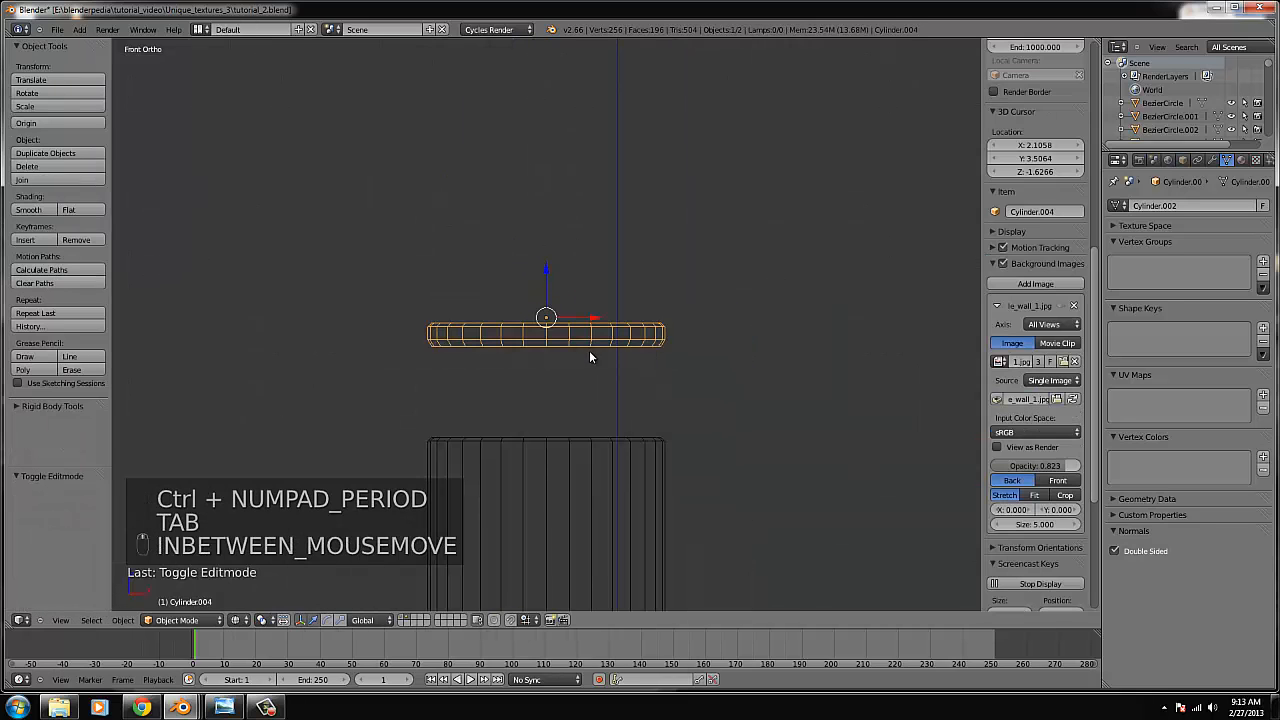
Lower the thin disc onto the top of the post, flatten it along Z, and scale it to about 0.973.
{"action": "left_click_drag", "start_coordinate": [546, 282], "coordinate": [550, 370]}
{"action": "key", "text": "s"}
{"action": "key", "text": "z"}
{"action": "left_click", "coordinate": [625, 374]}
{"action": "key", "text": "s"}
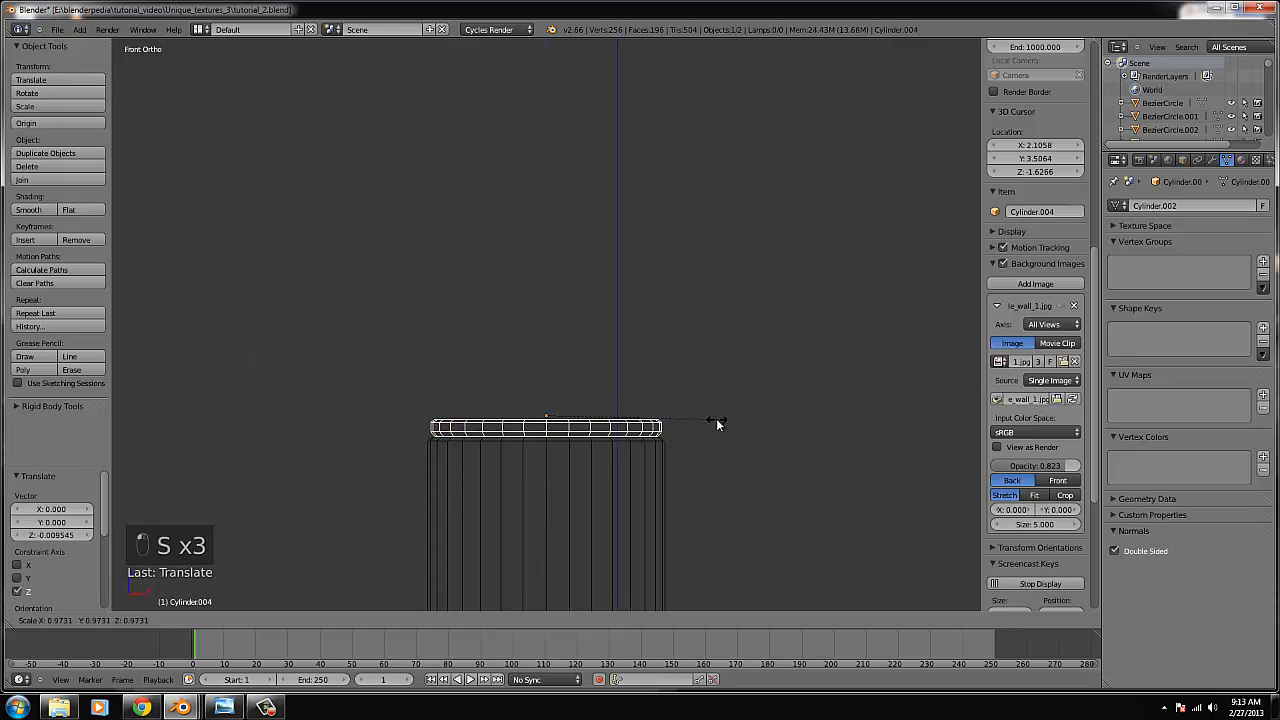
{"action": "left_click", "coordinate": [716, 418]}
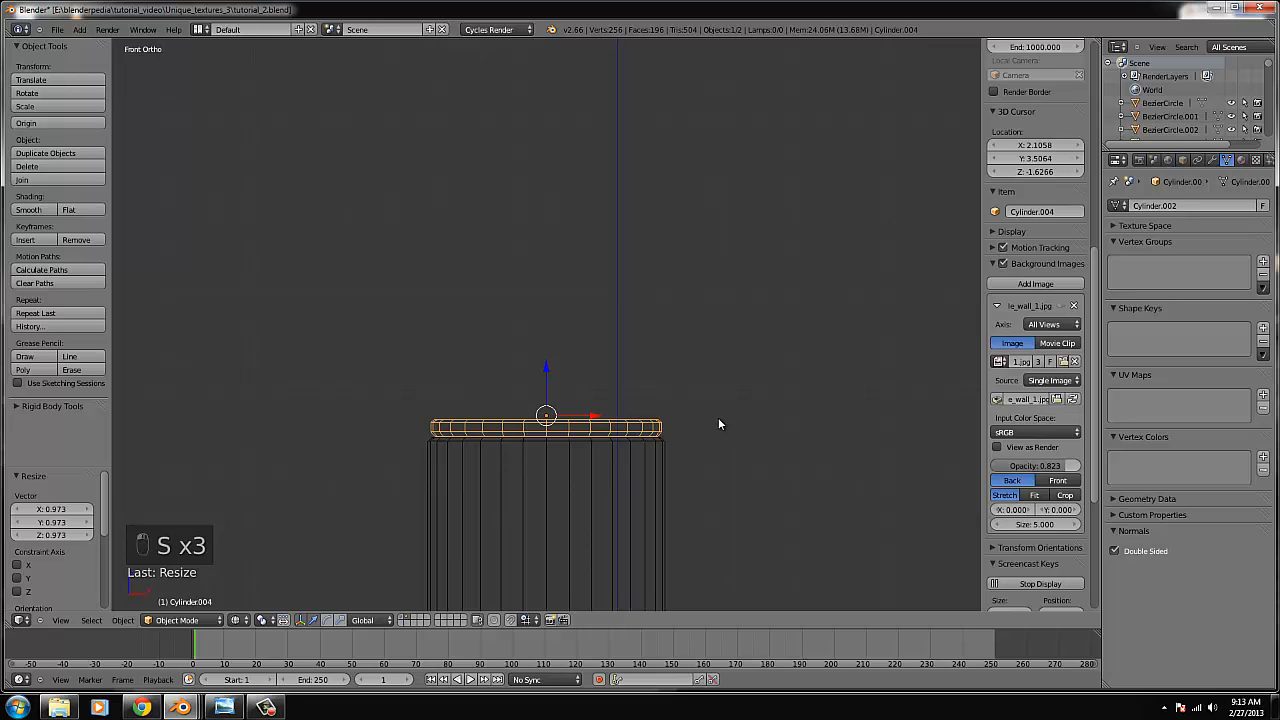
Duplicate the original post and raise the new copy along Z above the thin disc.
{"action": "right_click", "coordinate": [600, 449]}
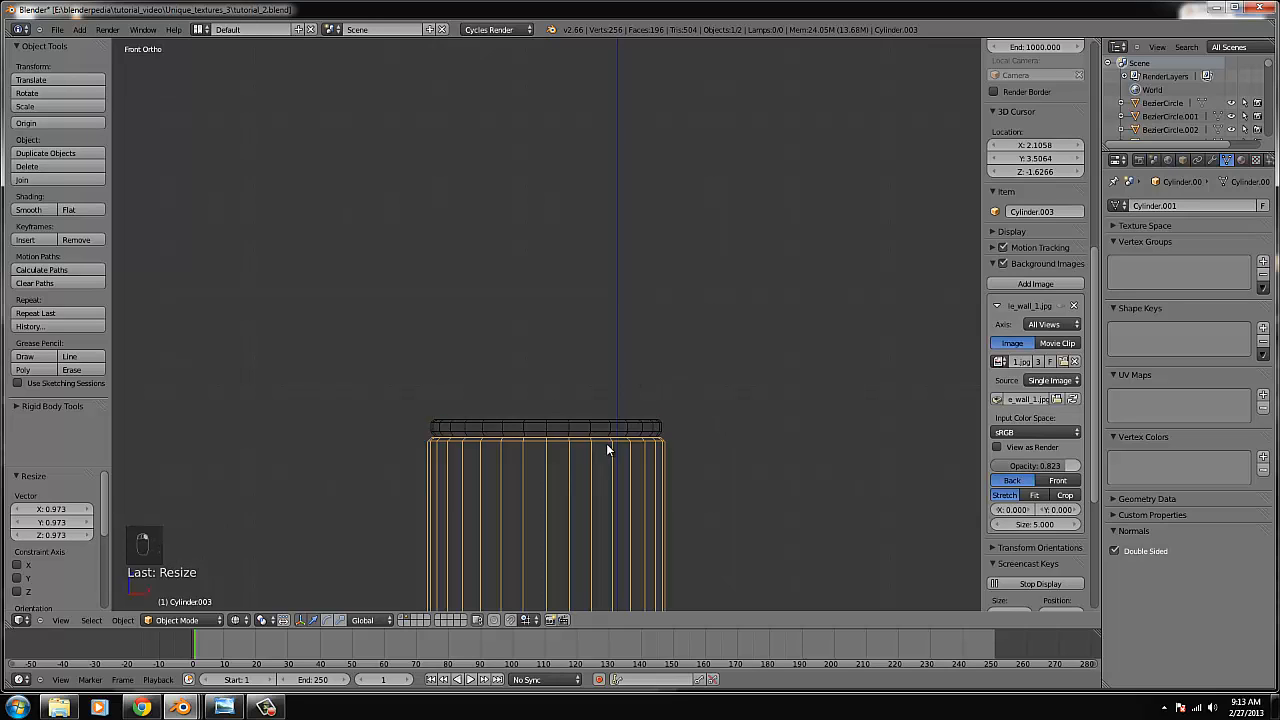
{"action": "scroll", "coordinate": [606, 443], "scroll_direction": "down", "scroll_amount": 4}
{"action": "key", "text": "shift+d"}
{"action": "left_click", "coordinate": [607, 442]}
{"action": "left_click_drag", "start_coordinate": [543, 470], "coordinate": [584, 226]}
Raise the bottom vertices of the new post copy along Z to just above the thin disc.
{"action": "key", "text": "Tab"}
{"action": "right_click", "coordinate": [585, 446]}
{"action": "key", "text": "b"}
{"action": "key", "text": "b"}
{"action": "left_click_drag", "start_coordinate": [608, 465], "coordinate": [437, 426]}
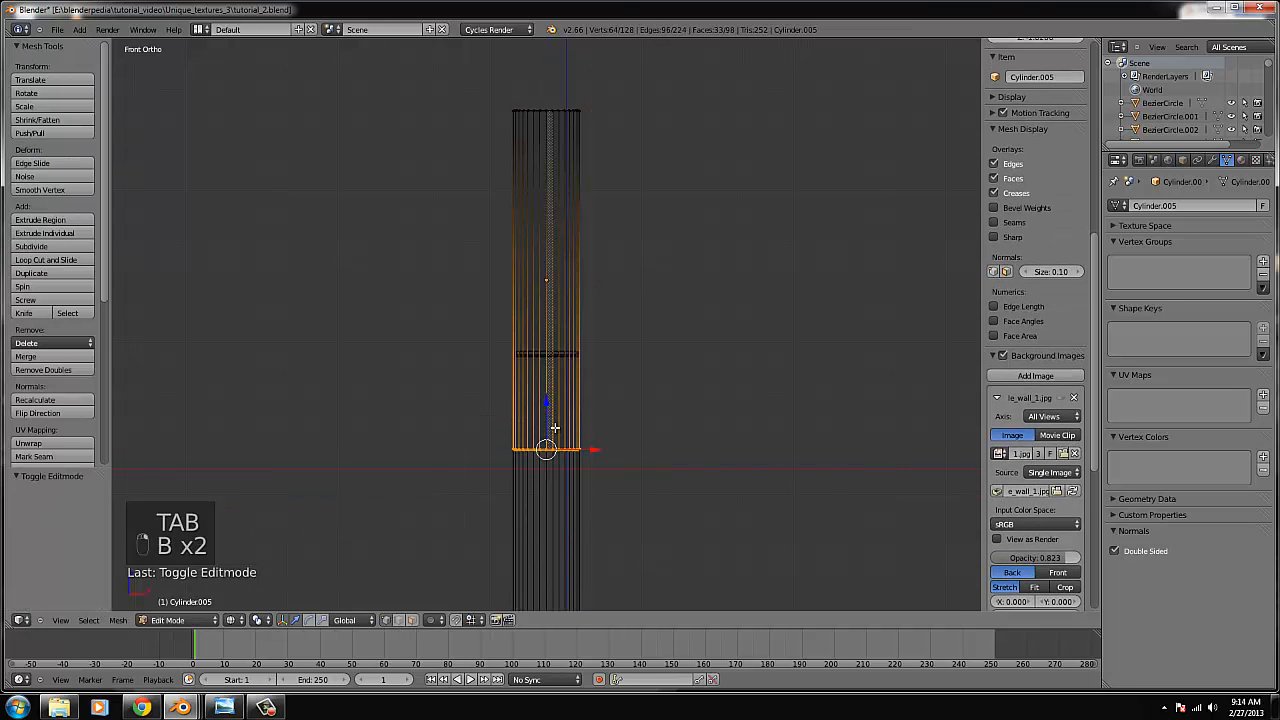
{"action": "left_click_drag", "start_coordinate": [552, 420], "coordinate": [554, 310]}
Shorten the copy into a low segment by lowering its top vertices about 0.650 and raising its bottom vertices about 0.161.
{"action": "right_click", "coordinate": [574, 109]}
{"action": "key", "text": "b"}
{"action": "left_click_drag", "start_coordinate": [606, 131], "coordinate": [560, 266]}
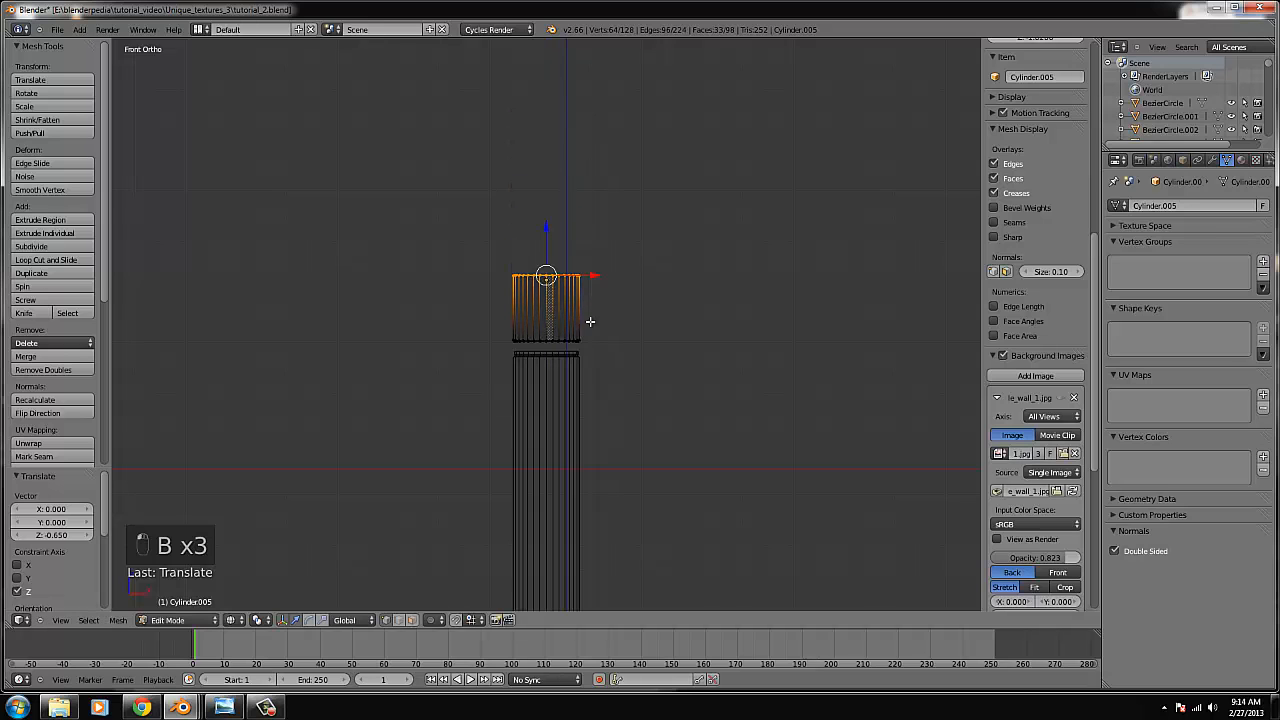
{"action": "right_click", "coordinate": [580, 336]}
{"action": "key", "text": "b"}
{"action": "left_click_drag", "start_coordinate": [559, 338], "coordinate": [555, 258]}
{"action": "scroll", "coordinate": [566, 322], "scroll_direction": "up", "scroll_amount": 2}
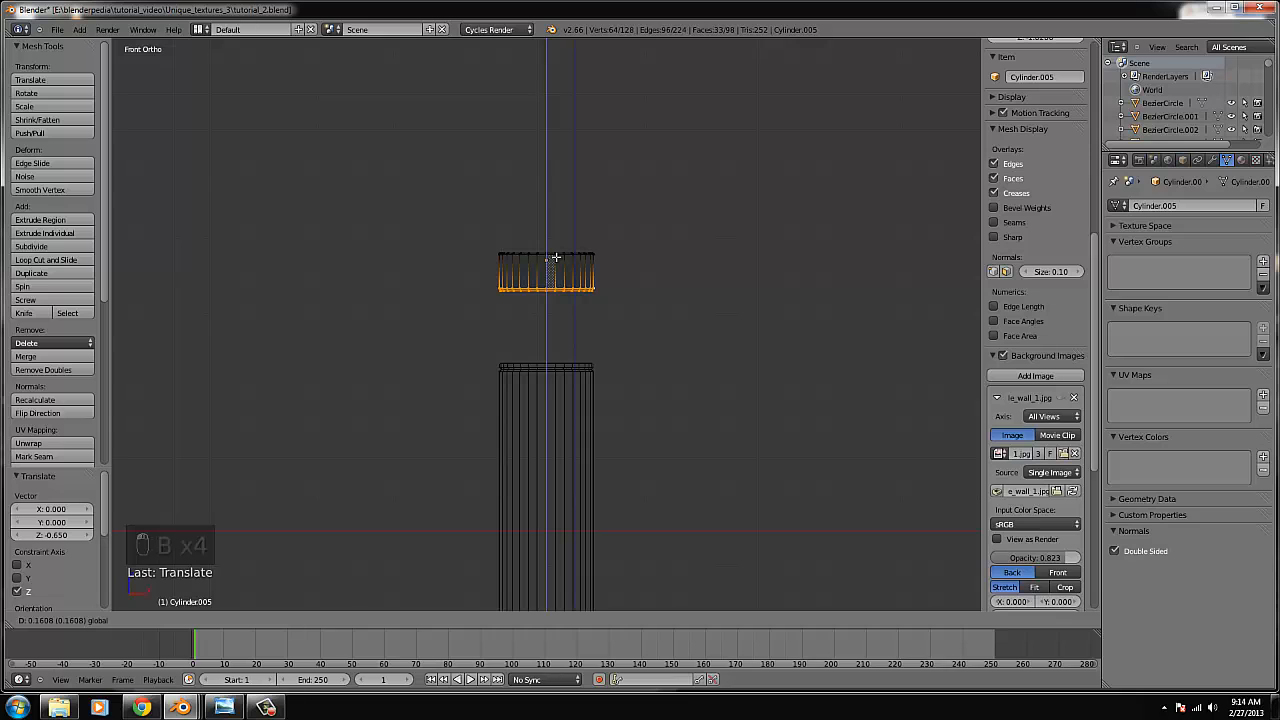
{"action": "left_click", "coordinate": [555, 258]}
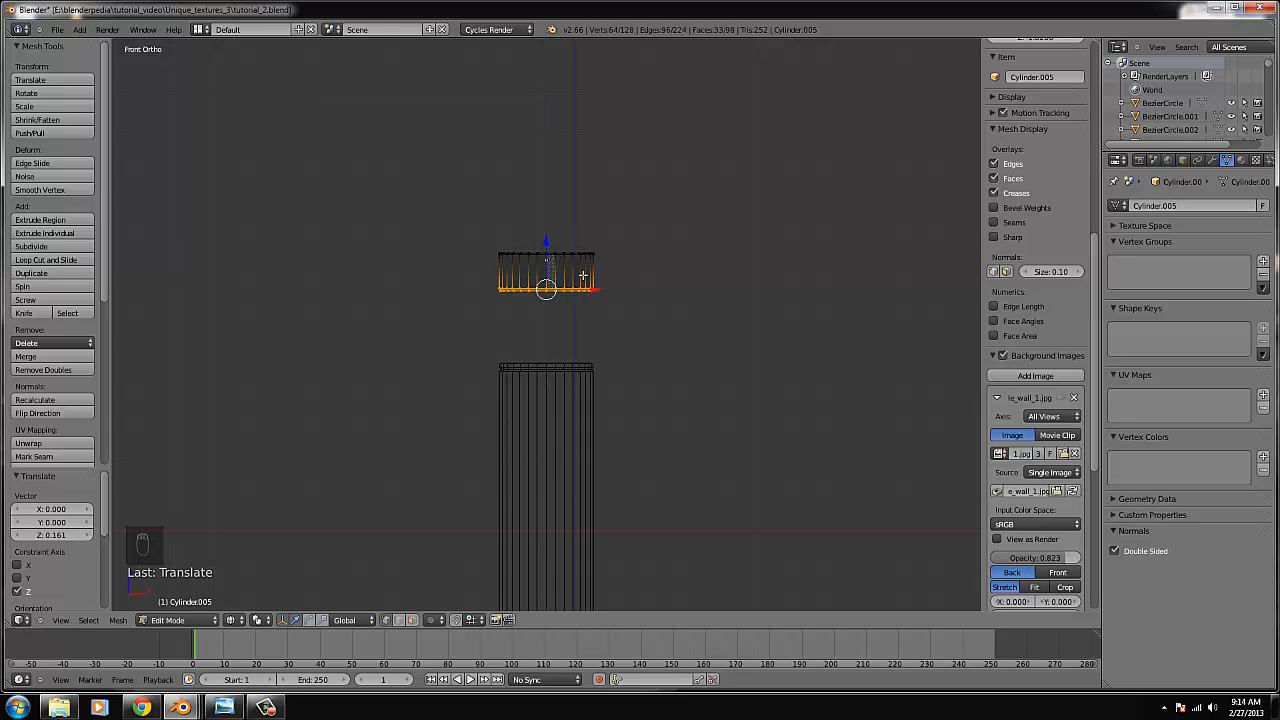
Lower the short segment along Z to just above the thin disc and reopen its mesh for editing.
{"action": "left_click_drag", "start_coordinate": [549, 244], "coordinate": [547, 292]}
{"action": "key", "text": "Tab"}
{"action": "scroll", "coordinate": [556, 338], "scroll_direction": "up", "scroll_amount": 5}
{"action": "key", "text": "Tab"}
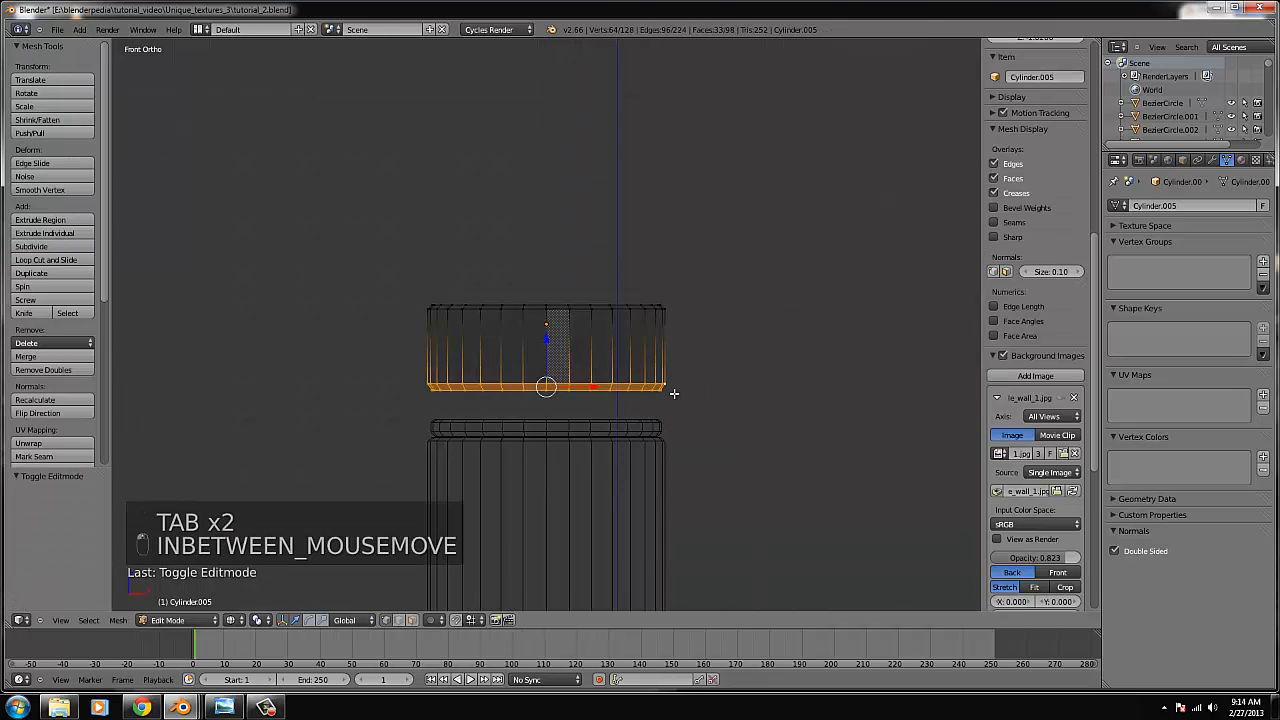
Select the bottom ring of vertices on the short upper segment, nudge it up along Z, and leave mesh editing.
{"action": "key", "text": "b"}
{"action": "key", "text": "b"}
{"action": "left_click_drag", "start_coordinate": [666, 380], "coordinate": [422, 392]}
{"action": "scroll", "coordinate": [543, 410], "scroll_direction": "up", "scroll_amount": 2}
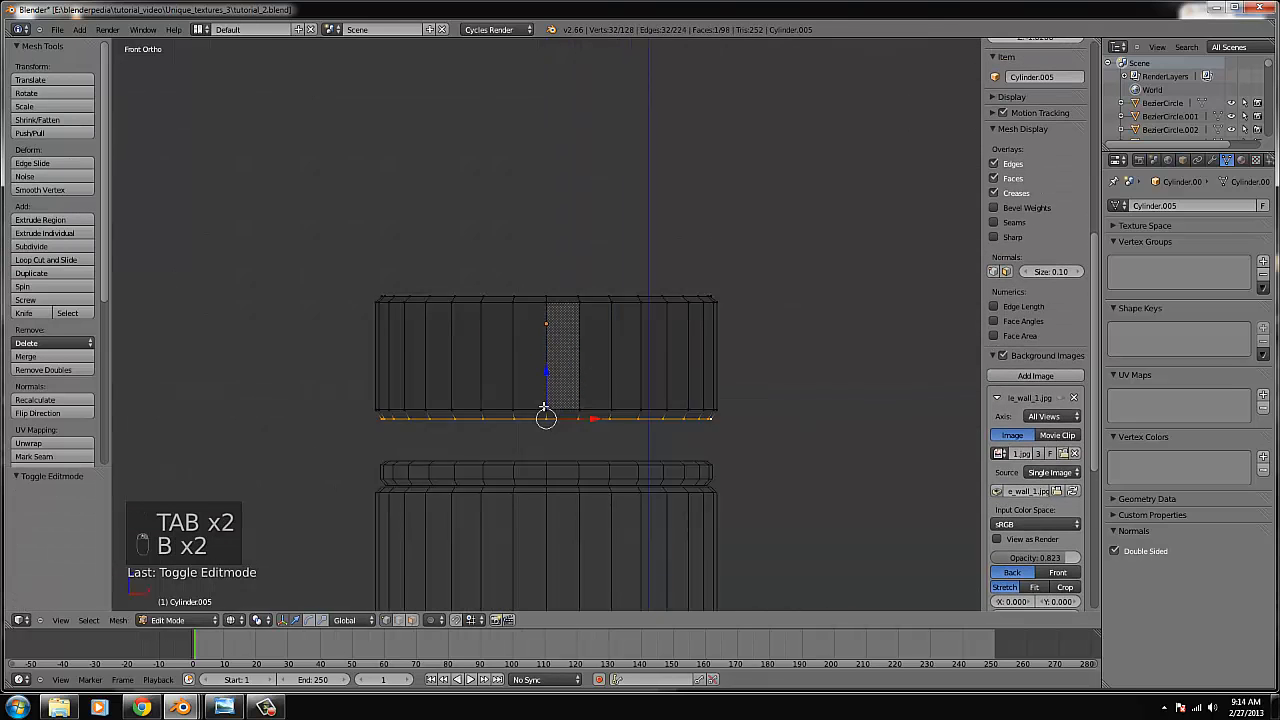
{"action": "scroll", "coordinate": [544, 407], "scroll_direction": "up", "scroll_amount": 1}
{"action": "left_click_drag", "start_coordinate": [547, 399], "coordinate": [547, 395]}
{"action": "key", "text": "Tab"}
{"action": "key", "text": "Tab"}
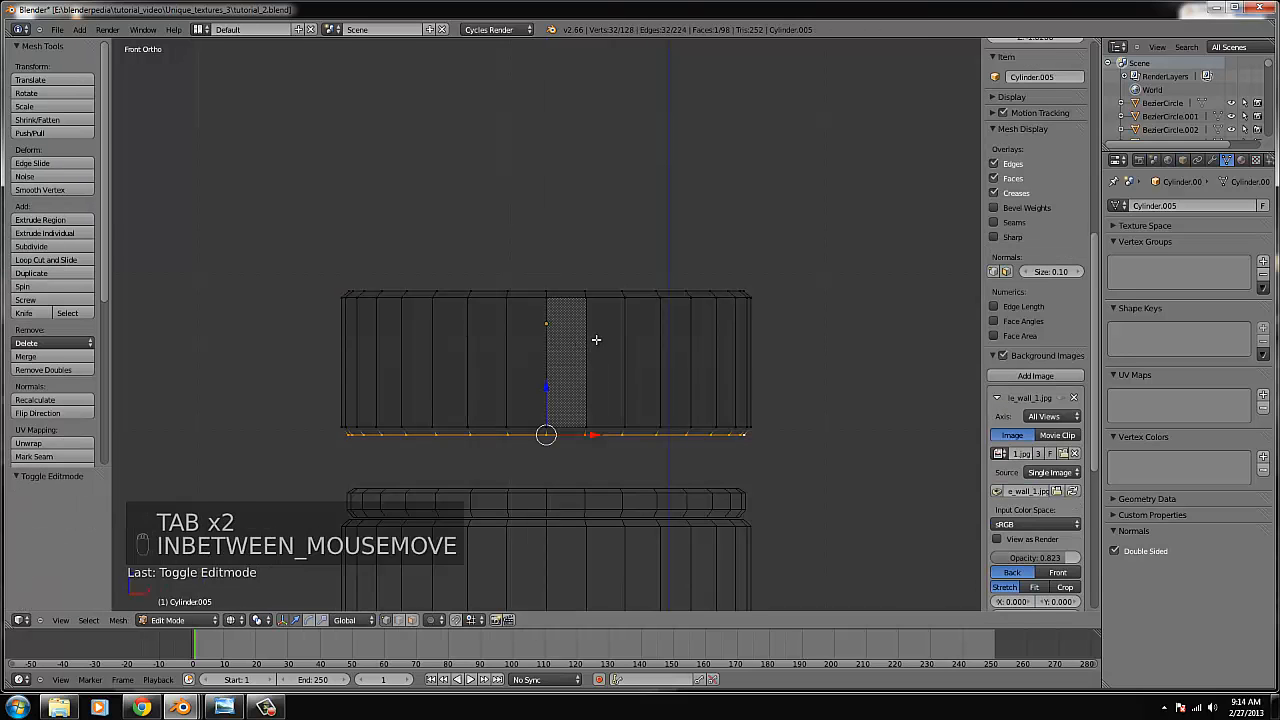
{"action": "key", "text": "Tab"}
Scale the thin disc uniformly by 1.018, then flatten it along Z by a factor of 0.982.
{"action": "scroll", "coordinate": [583, 365], "scroll_direction": "down", "scroll_amount": 2}
{"action": "right_click", "coordinate": [560, 452]}
{"action": "key", "text": "s"}
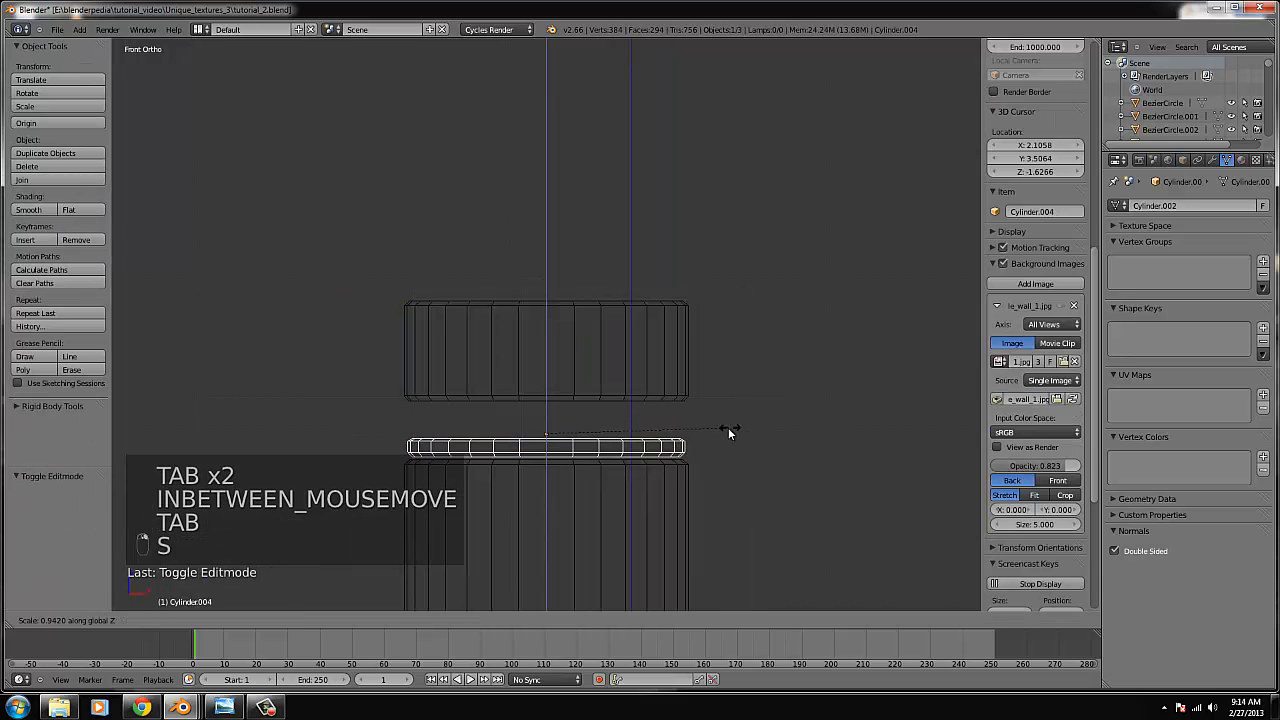
{"action": "left_click", "coordinate": [726, 428]}
{"action": "key", "text": "s"}
{"action": "key", "text": "s"}
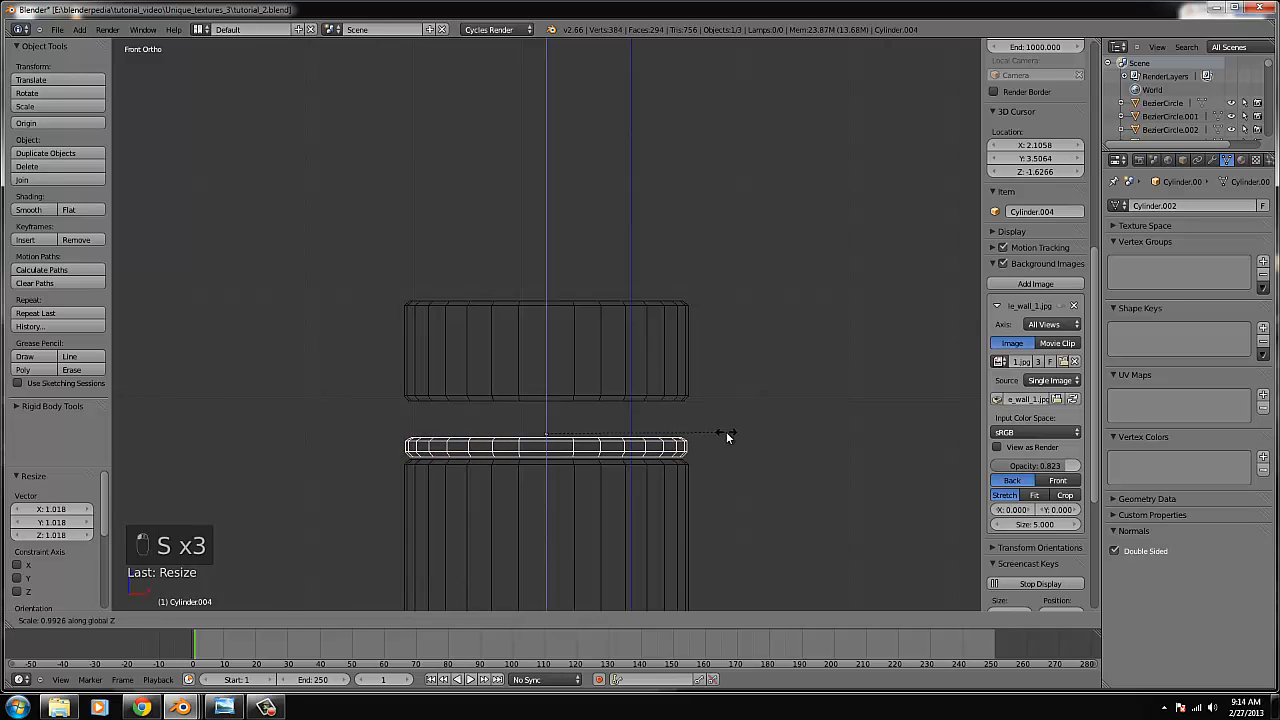
{"action": "left_click", "coordinate": [725, 432]}
Lower the short upper segment about 0.032 along Z onto the thin disc and switch to solid shading.
{"action": "right_click", "coordinate": [604, 371]}
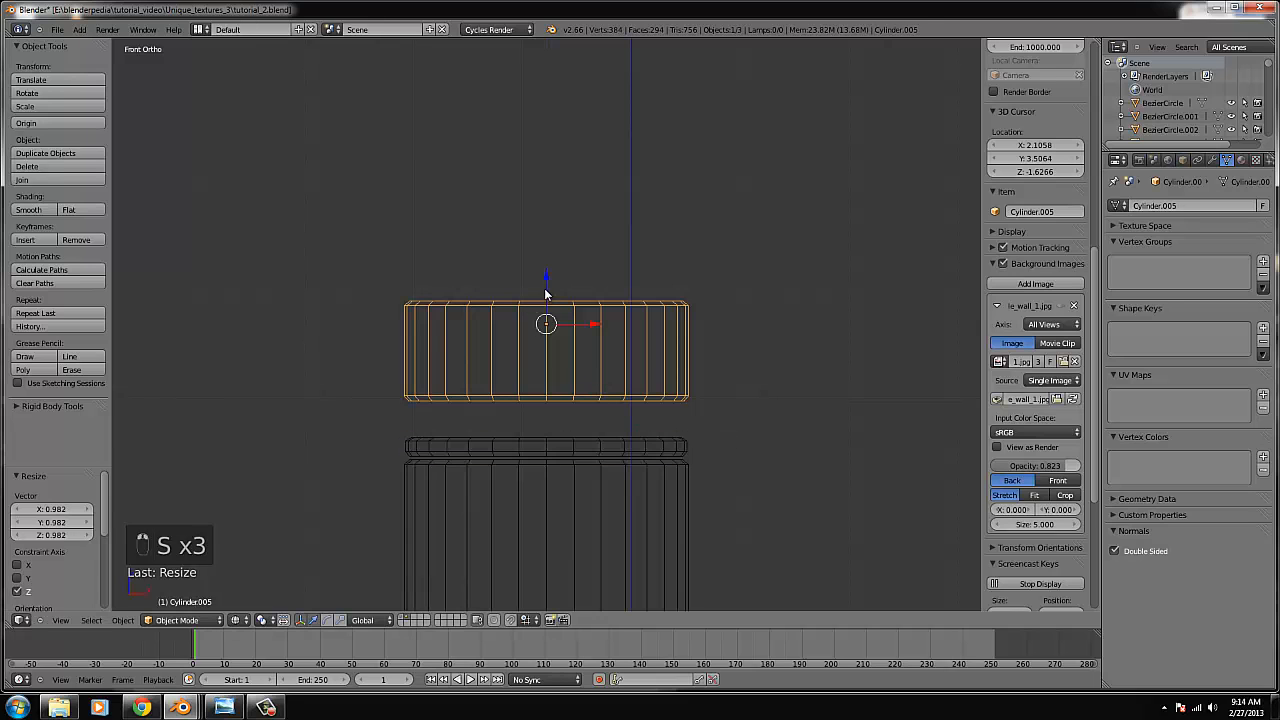
{"action": "left_click_drag", "start_coordinate": [547, 290], "coordinate": [551, 330]}
{"action": "key", "text": "z"}
{"action": "scroll", "coordinate": [592, 372], "scroll_direction": "down", "scroll_amount": 6}
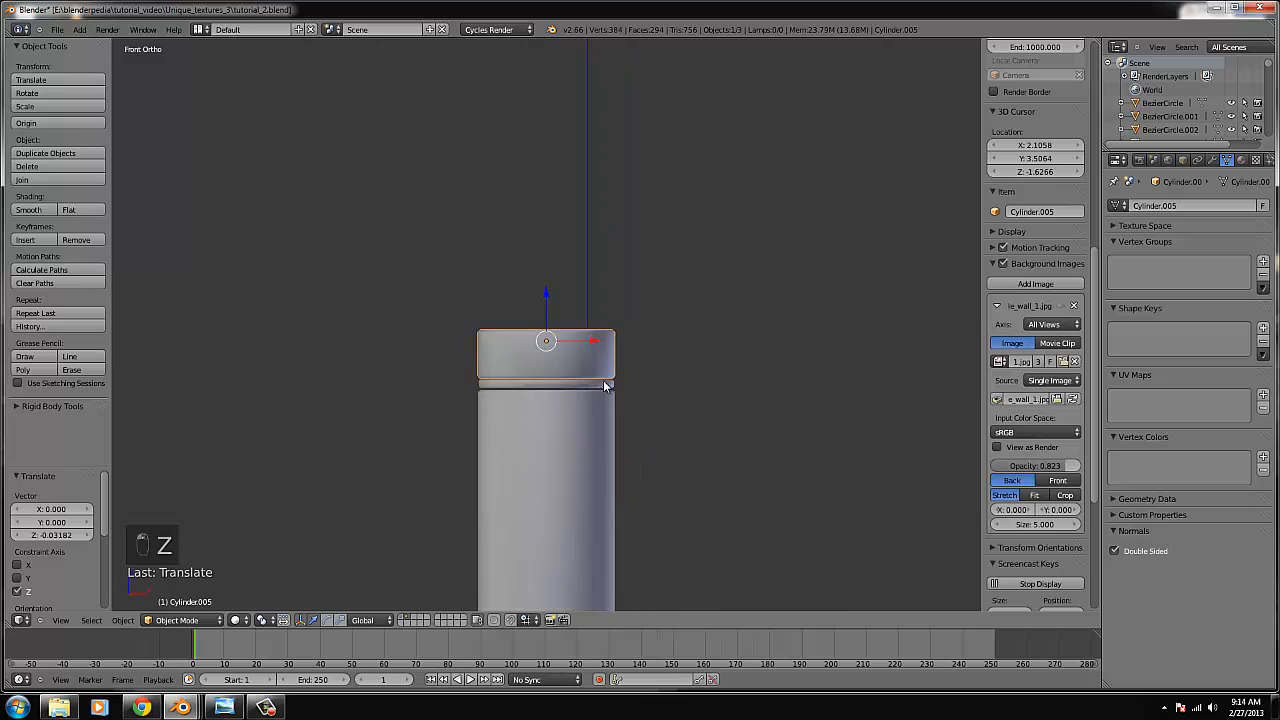
Nudge the thin disc down about 0.0004 along Z between the post and the upper segment, then select the upper segment.
{"action": "scroll", "coordinate": [590, 395], "scroll_direction": "up", "scroll_amount": 5}
{"action": "right_click", "coordinate": [585, 412]}
{"action": "scroll", "coordinate": [548, 428], "scroll_direction": "up", "scroll_amount": 4}
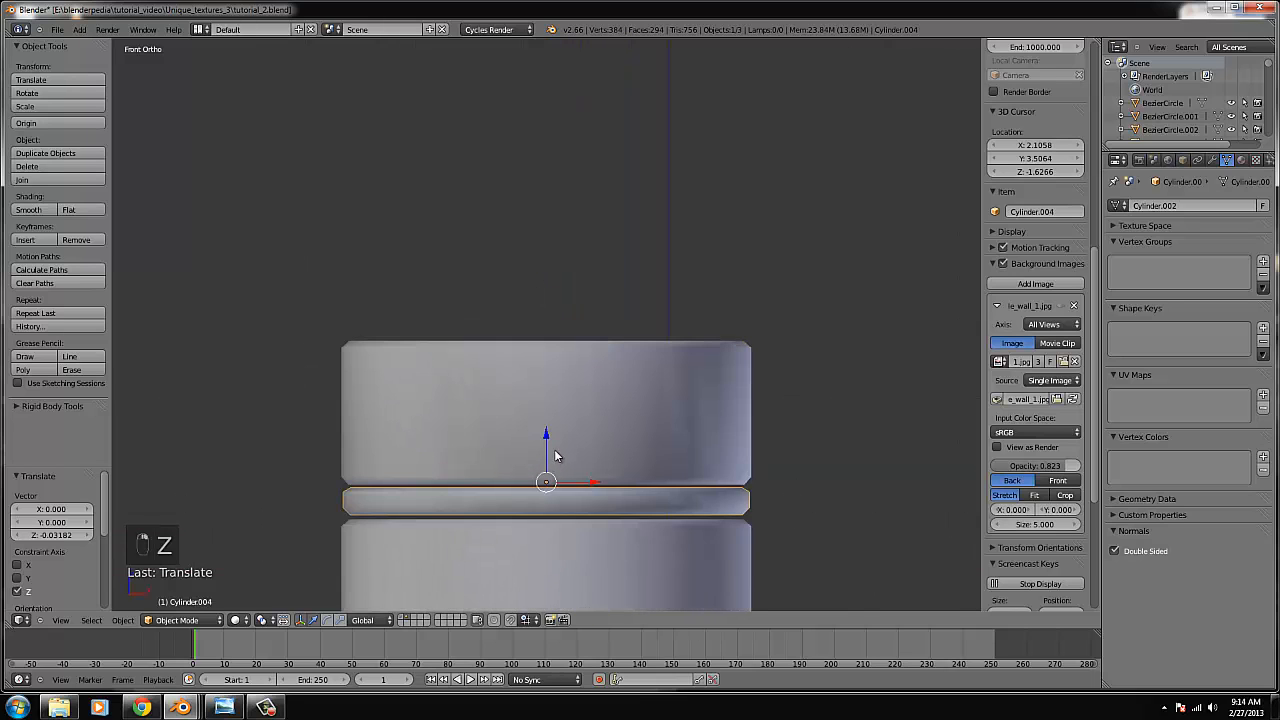
{"action": "left_click_drag", "start_coordinate": [554, 449], "coordinate": [544, 439]}
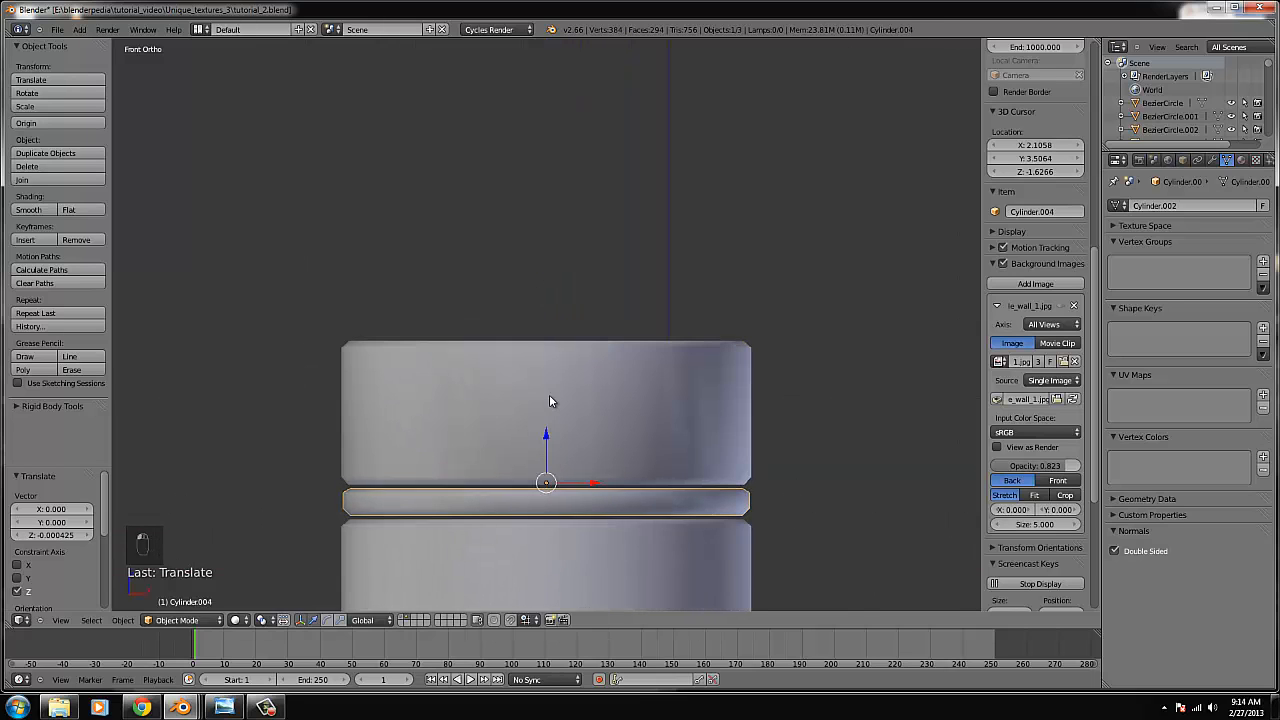
{"action": "right_click", "coordinate": [549, 394]}
{"action": "scroll", "coordinate": [575, 378], "scroll_direction": "down", "scroll_amount": 2}
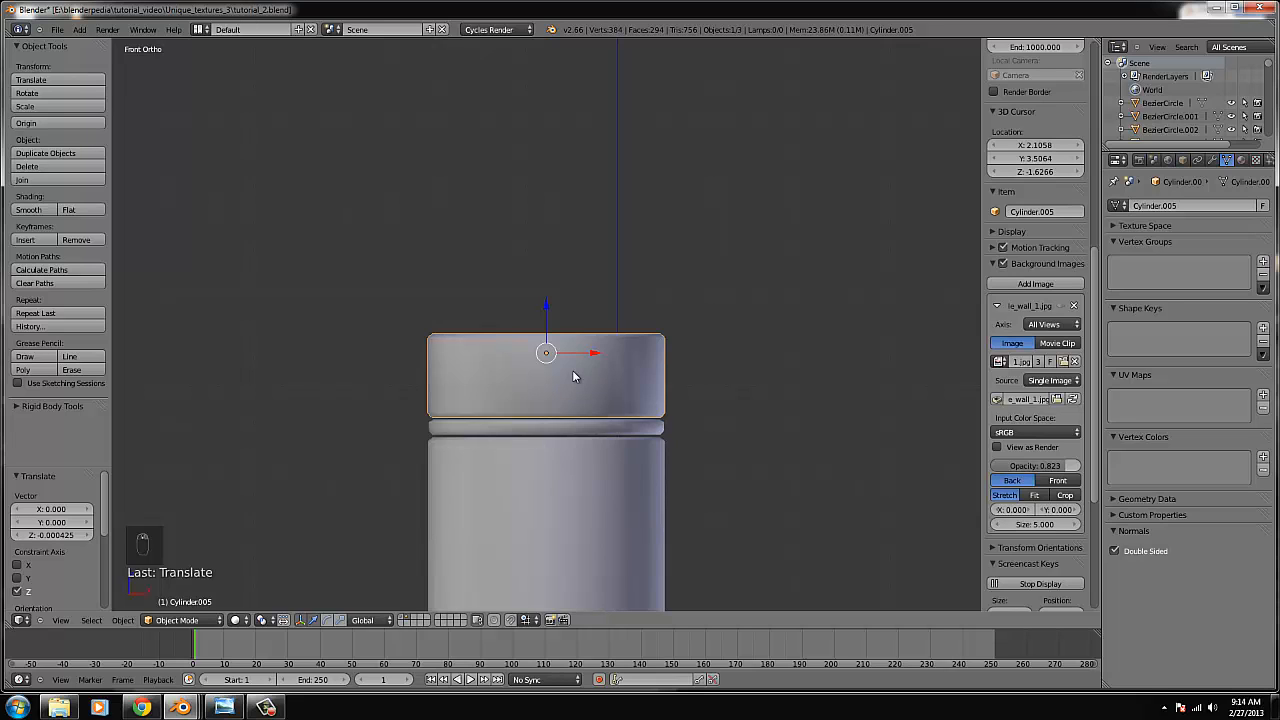
{"action": "scroll", "coordinate": [595, 355], "scroll_direction": "down", "scroll_amount": 6}
{"action": "scroll", "coordinate": [590, 348], "scroll_direction": "up", "scroll_amount": 6}
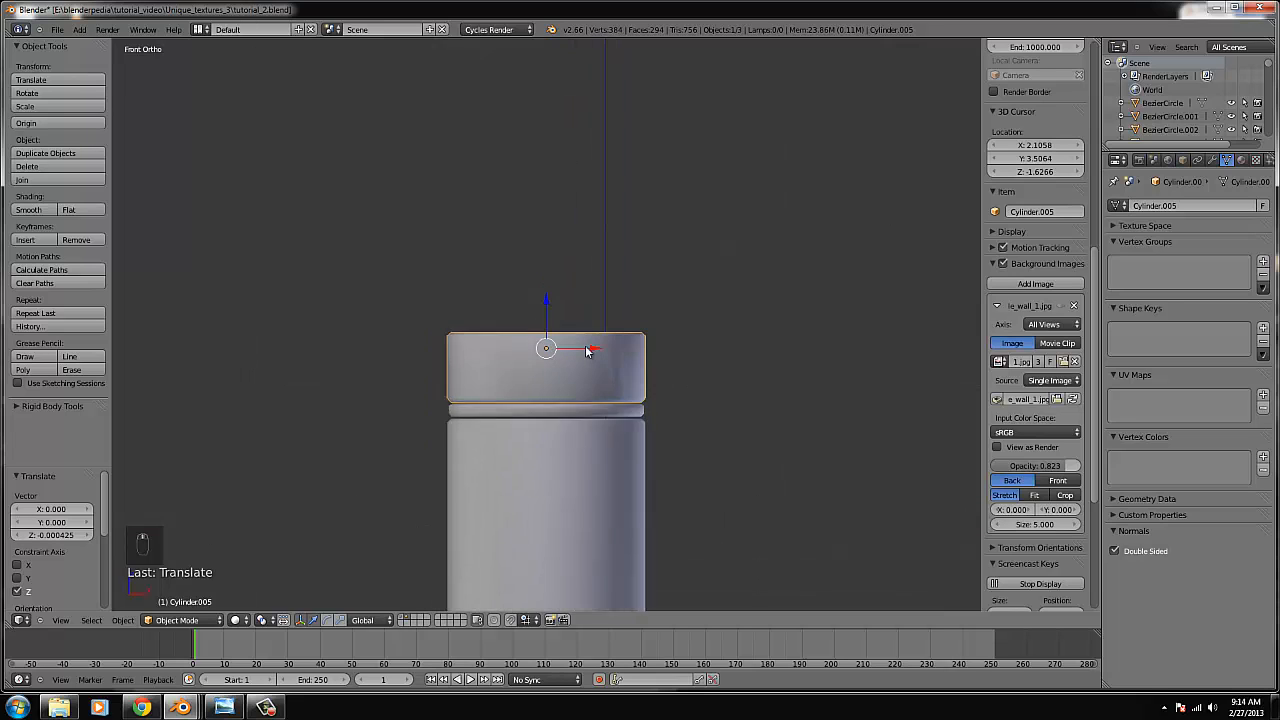
Add a Bezier curve and move it -2.130 in X and 2.489 in Z, placing it just above the post.
{"action": "scroll", "coordinate": [335, 133], "scroll_direction": "down", "scroll_amount": 3}
{"action": "left_click", "coordinate": [79, 29]}
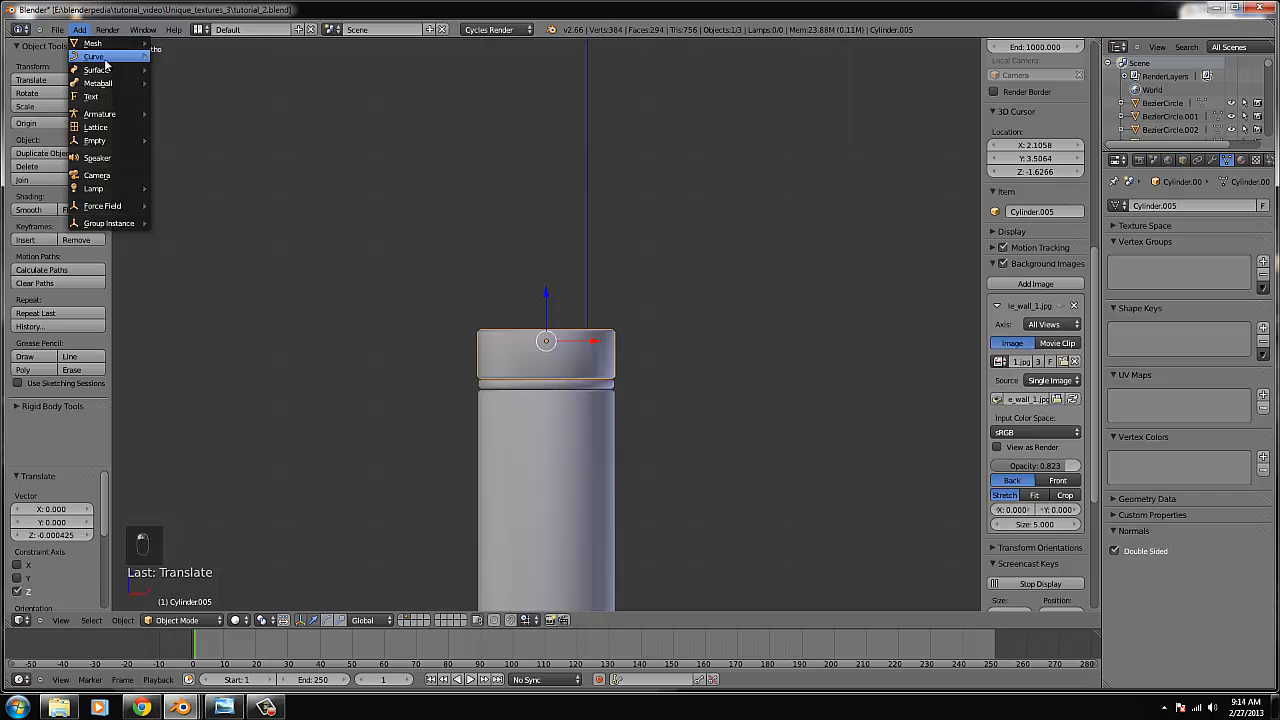
{"action": "mouse_move", "coordinate": [101, 62]}
{"action": "left_click", "coordinate": [202, 58]}
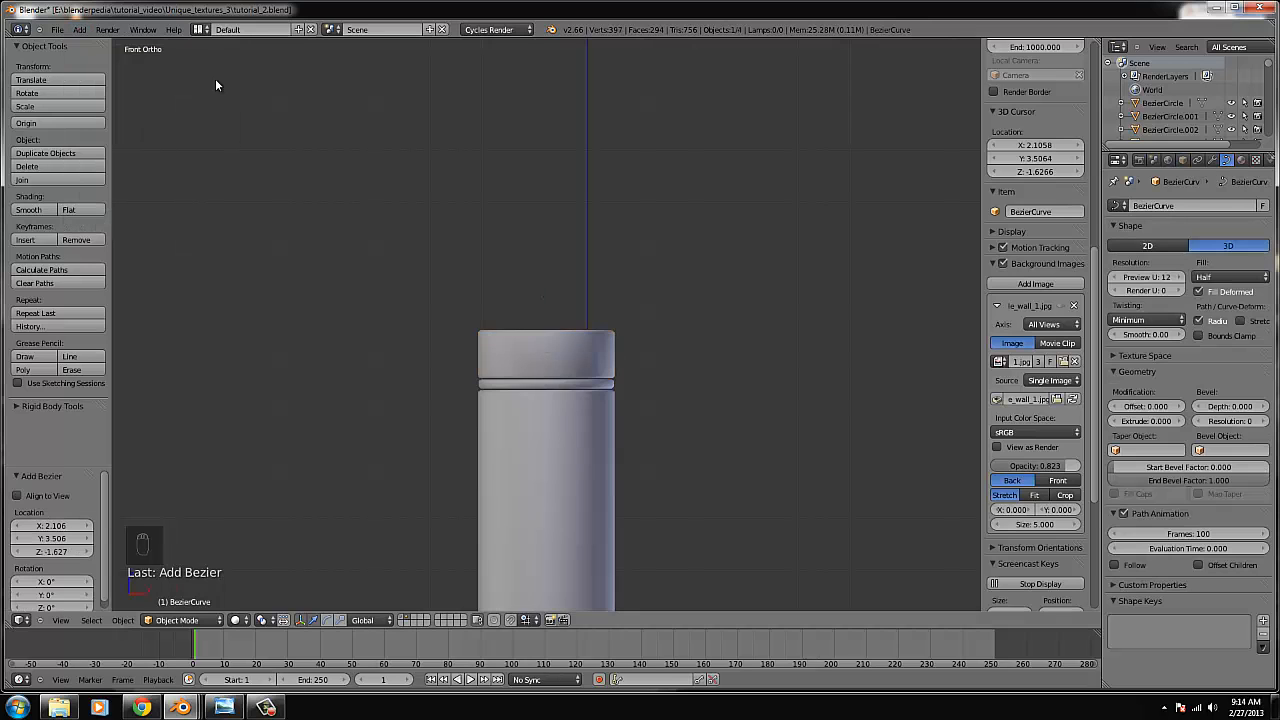
{"action": "key", "text": "KP_1"}
{"action": "scroll", "coordinate": [470, 270], "scroll_direction": "down", "scroll_amount": 4}
{"action": "key", "text": "g"}
{"action": "left_click", "coordinate": [652, 303]}
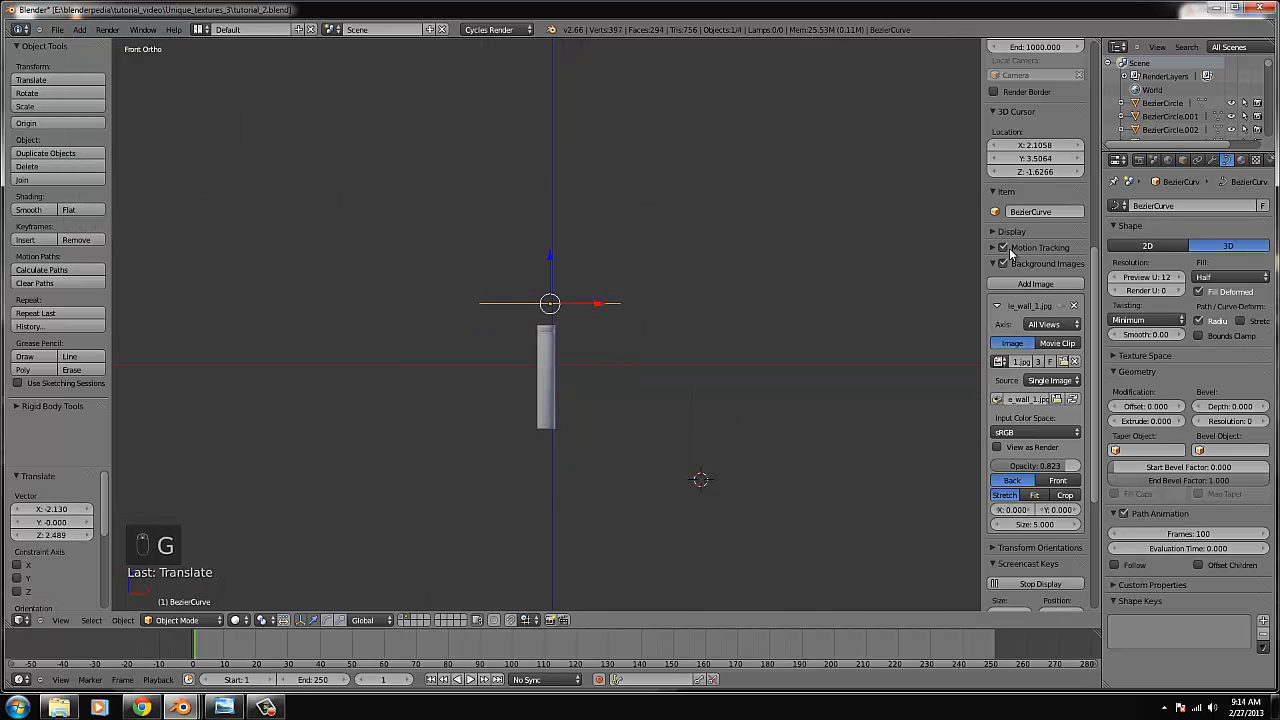
Set the Bezier curve's X rotation to 90° so it stands upright in the front view.
{"action": "key", "text": "KP_1"}
{"action": "key", "text": "KP_1"}
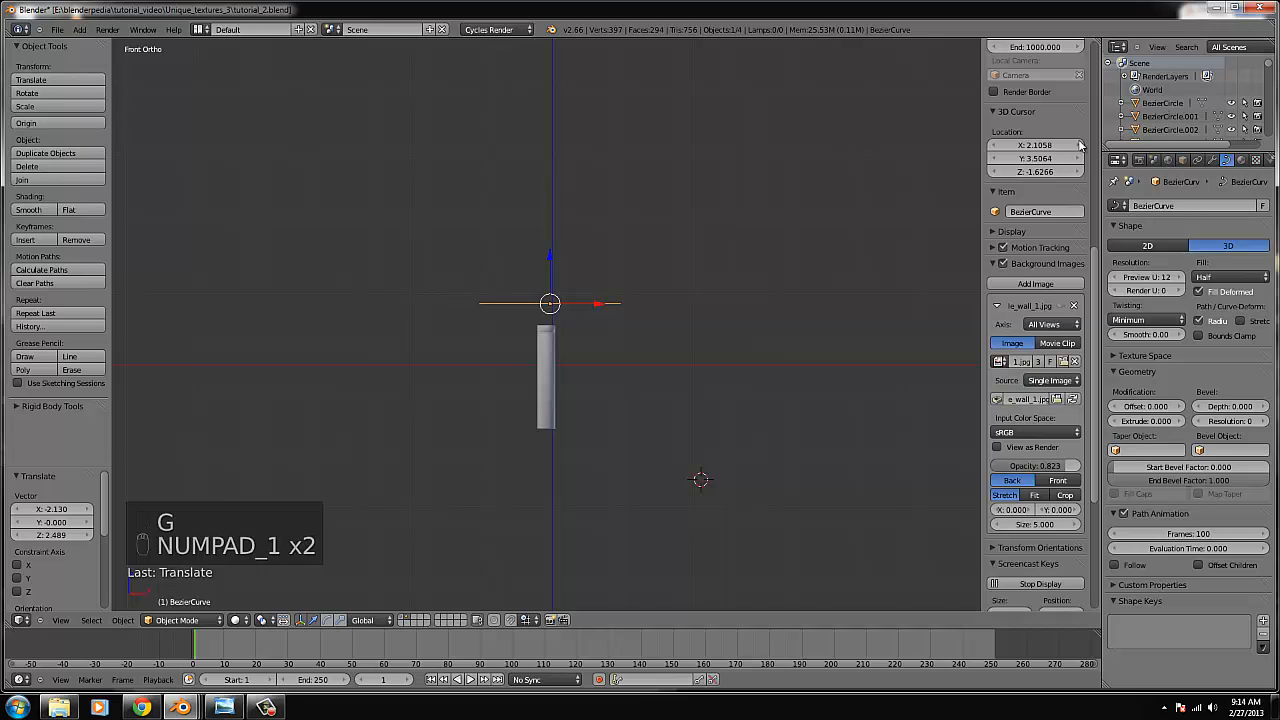
{"action": "scroll", "coordinate": [1015, 194], "scroll_direction": "up", "scroll_amount": 5}
{"action": "scroll", "coordinate": [1015, 194], "scroll_direction": "up", "scroll_amount": 6}
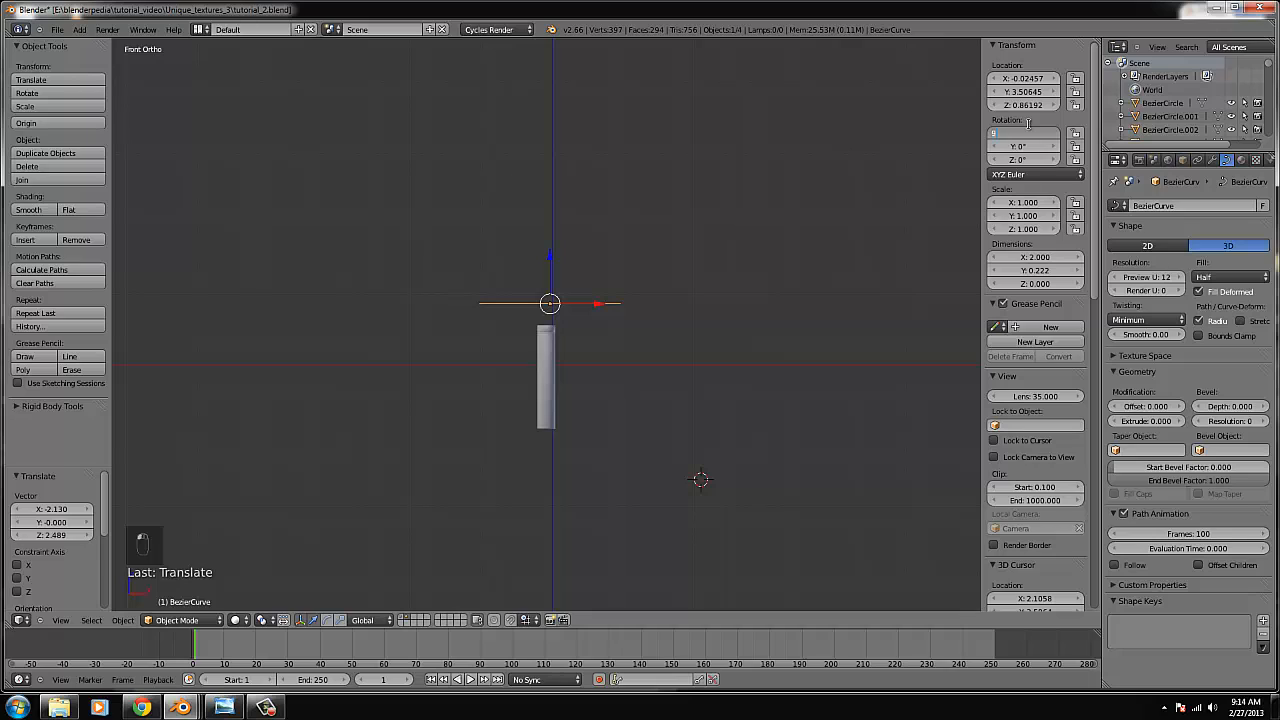
{"action": "key", "text": "Return"}
{"action": "scroll", "coordinate": [652, 354], "scroll_direction": "up", "scroll_amount": 6}
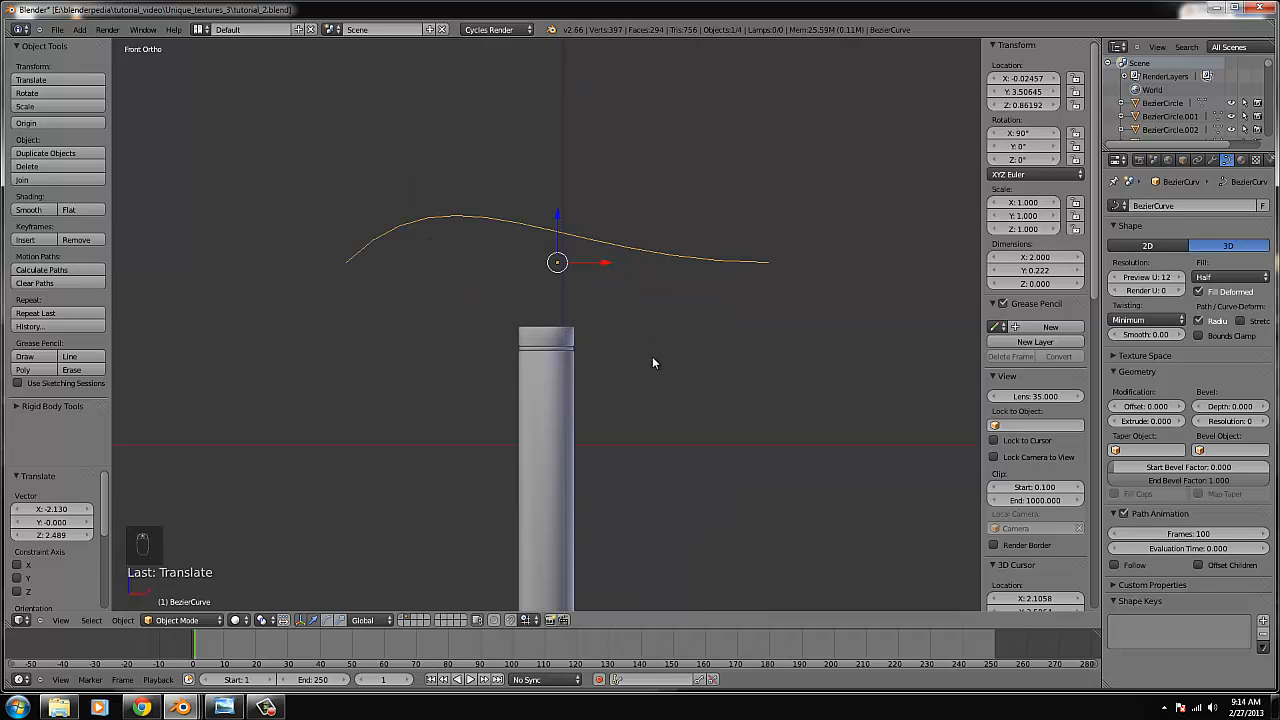
{"action": "scroll", "coordinate": [655, 354], "scroll_direction": "down", "scroll_amount": 2}
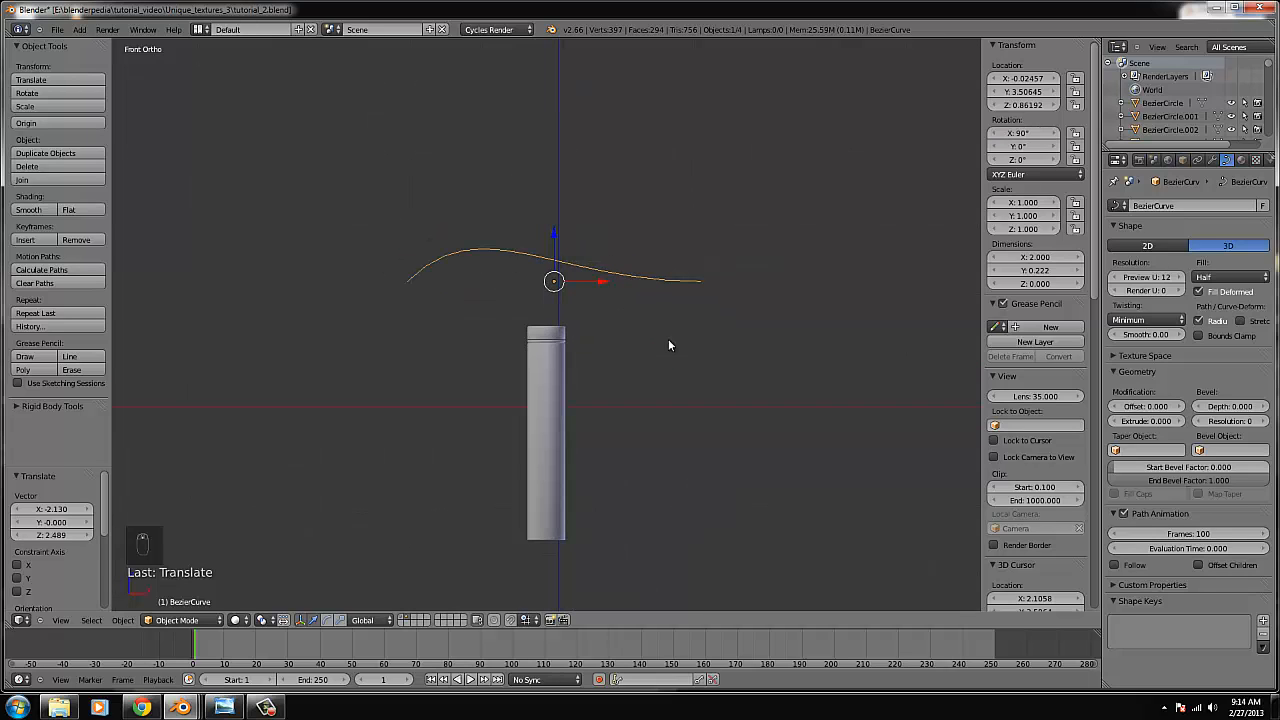
Raise the short upper segment about 0.0015 along Z.
{"action": "scroll", "coordinate": [704, 319], "scroll_direction": "up", "scroll_amount": 5}
{"action": "right_click", "coordinate": [571, 357]}
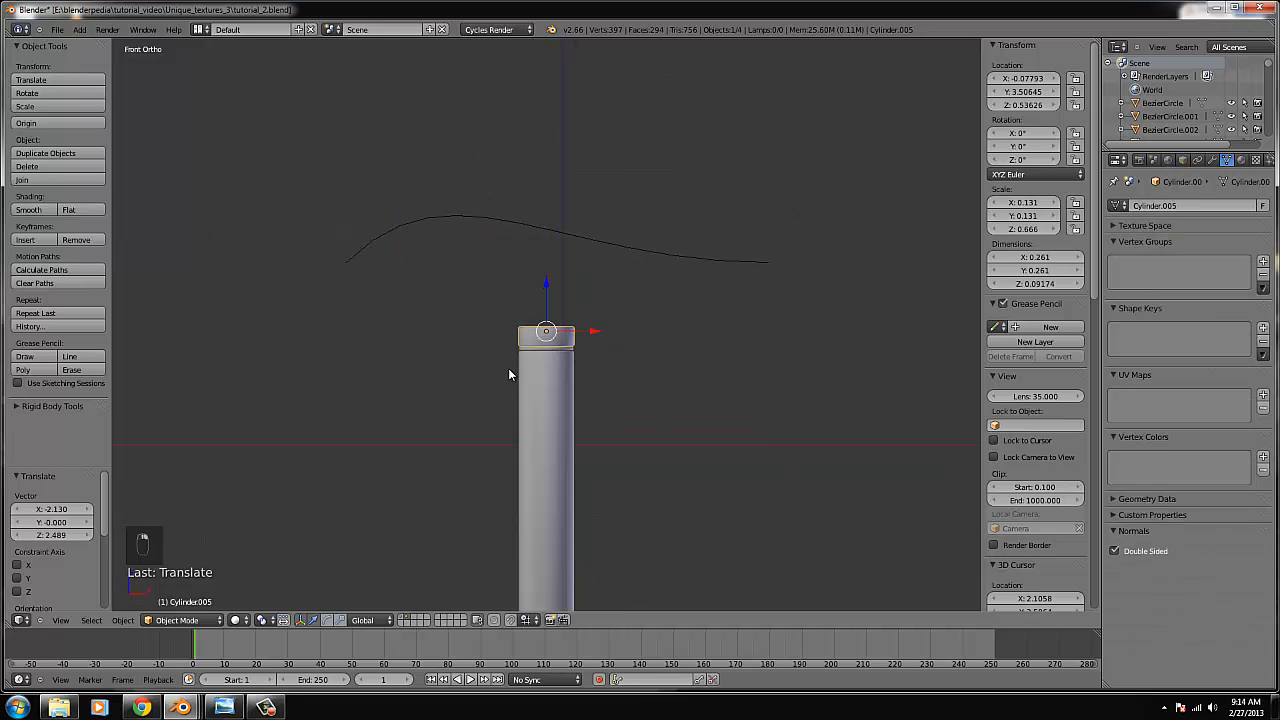
{"action": "scroll", "coordinate": [543, 343], "scroll_direction": "up", "scroll_amount": 2}
{"action": "scroll", "coordinate": [556, 363], "scroll_direction": "up", "scroll_amount": 3}
{"action": "left_click_drag", "start_coordinate": [547, 330], "coordinate": [556, 331]}
{"action": "scroll", "coordinate": [556, 331], "scroll_direction": "down", "scroll_amount": 9}
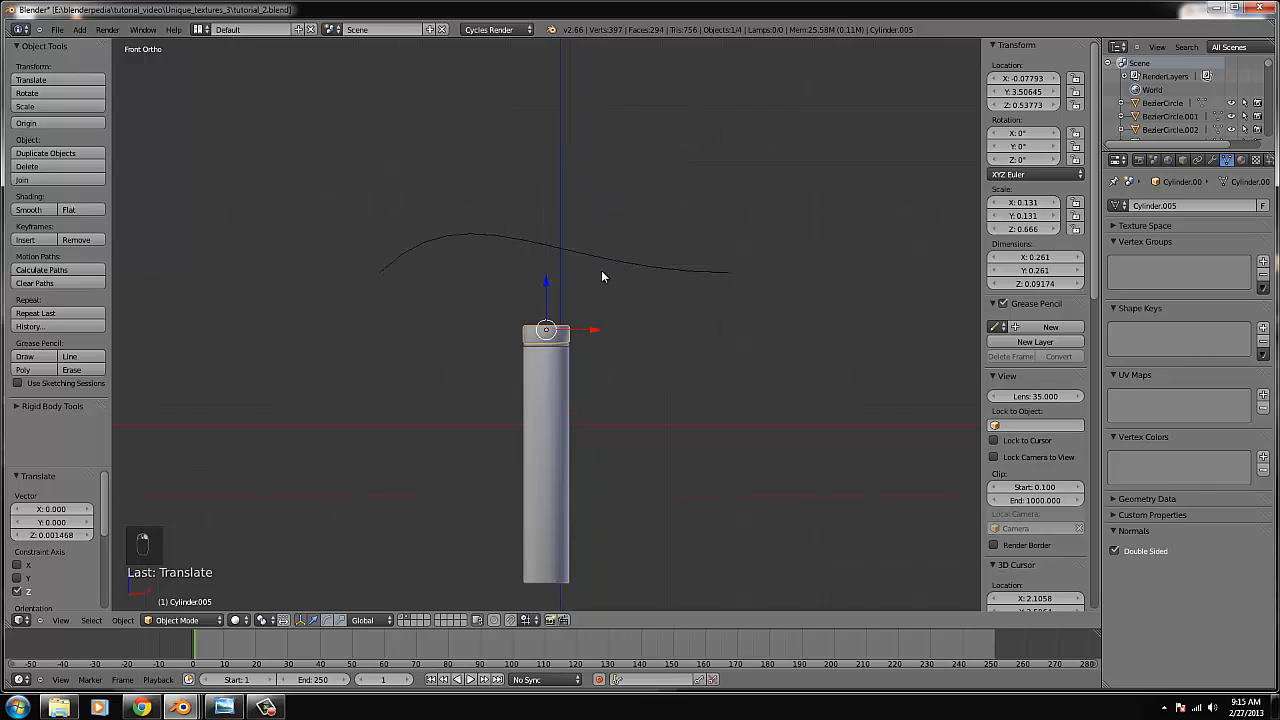
Rotate the Bezier curve about 79.4° and move it so its lower end sits on top of the post.
{"action": "right_click", "coordinate": [603, 272]}
{"action": "scroll", "coordinate": [668, 277], "scroll_direction": "down", "scroll_amount": 3}
{"action": "key", "text": "r"}
{"action": "left_click", "coordinate": [584, 487]}
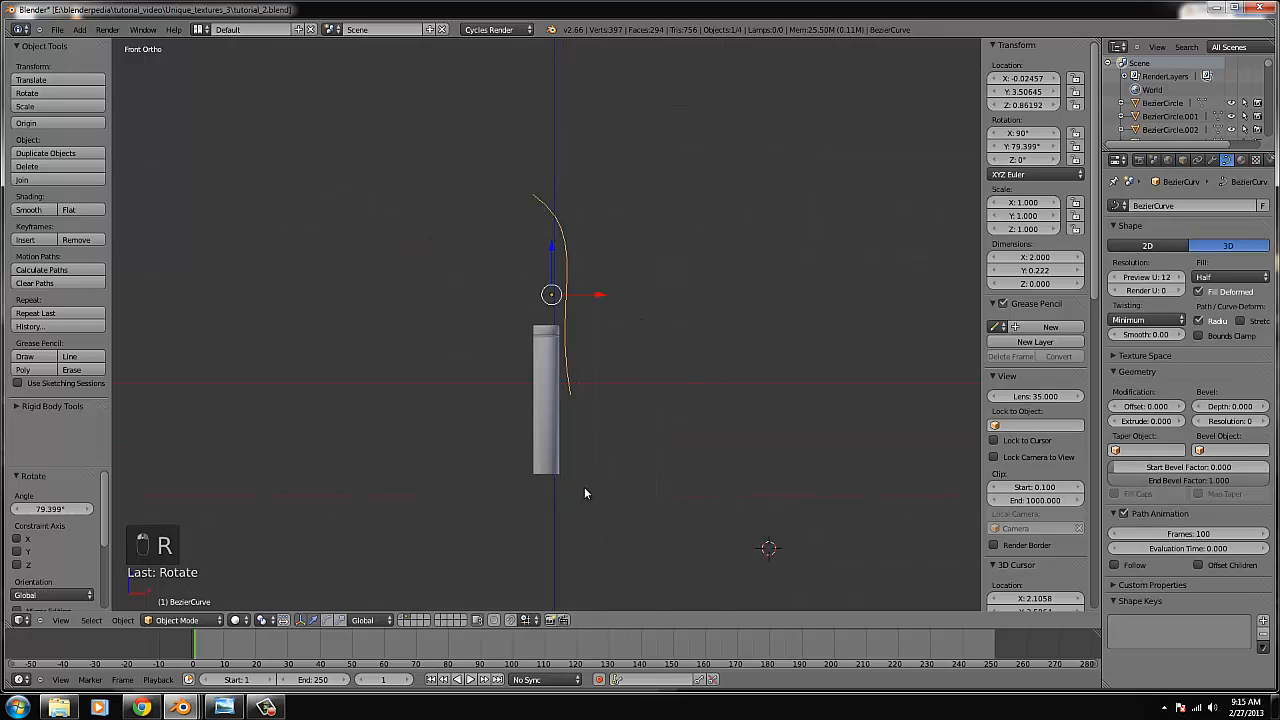
{"action": "key", "text": "g"}
{"action": "left_click", "coordinate": [562, 423]}
Edit the curve, rotating its upper control point about -83.5° and moving it outward to bend the curve into an arch.
{"action": "key", "text": "Tab"}
{"action": "right_click_drag", "start_coordinate": [508, 142], "coordinate": [569, 287]}
{"action": "right_click", "coordinate": [571, 355]}
{"action": "key", "text": "g"}
{"action": "left_click", "coordinate": [526, 390]}
{"action": "key", "text": "r"}
{"action": "left_click", "coordinate": [600, 142]}
{"action": "key", "text": "g"}
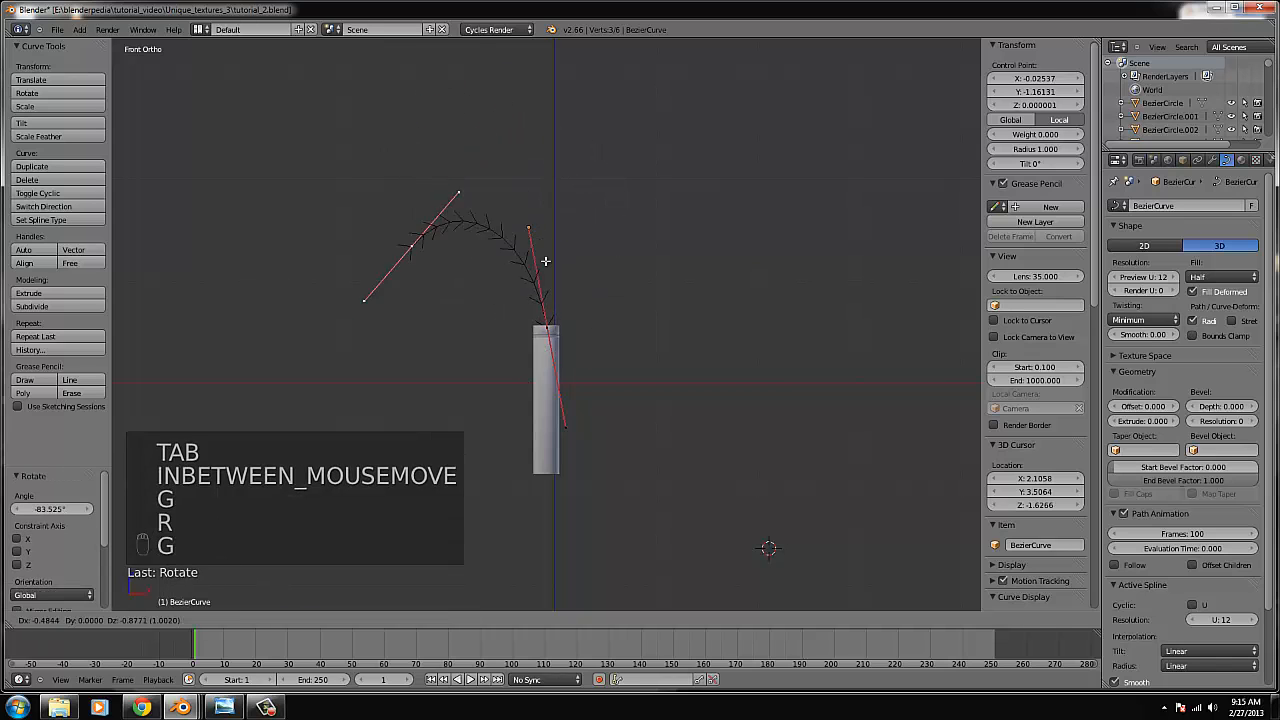
{"action": "left_click", "coordinate": [535, 280]}
Rotate the curve's base control point about 9.9° so its handles line up vertically with the post.
{"action": "right_click", "coordinate": [548, 326]}
{"action": "key", "text": "r"}
{"action": "left_click", "coordinate": [625, 338]}
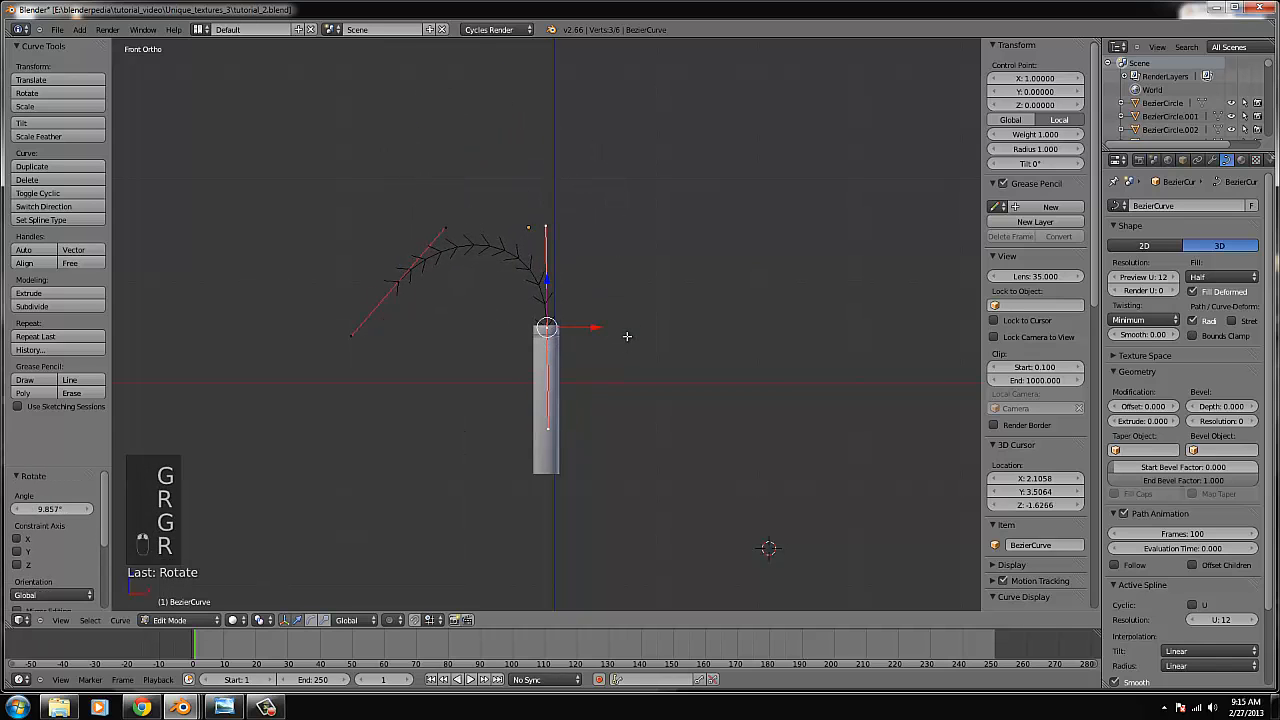
Raise the curve's free end point above the post and rotate its handles to nearly horizontal to form the arch's peak.
{"action": "key", "text": "g"}
{"action": "left_click", "coordinate": [468, 187]}
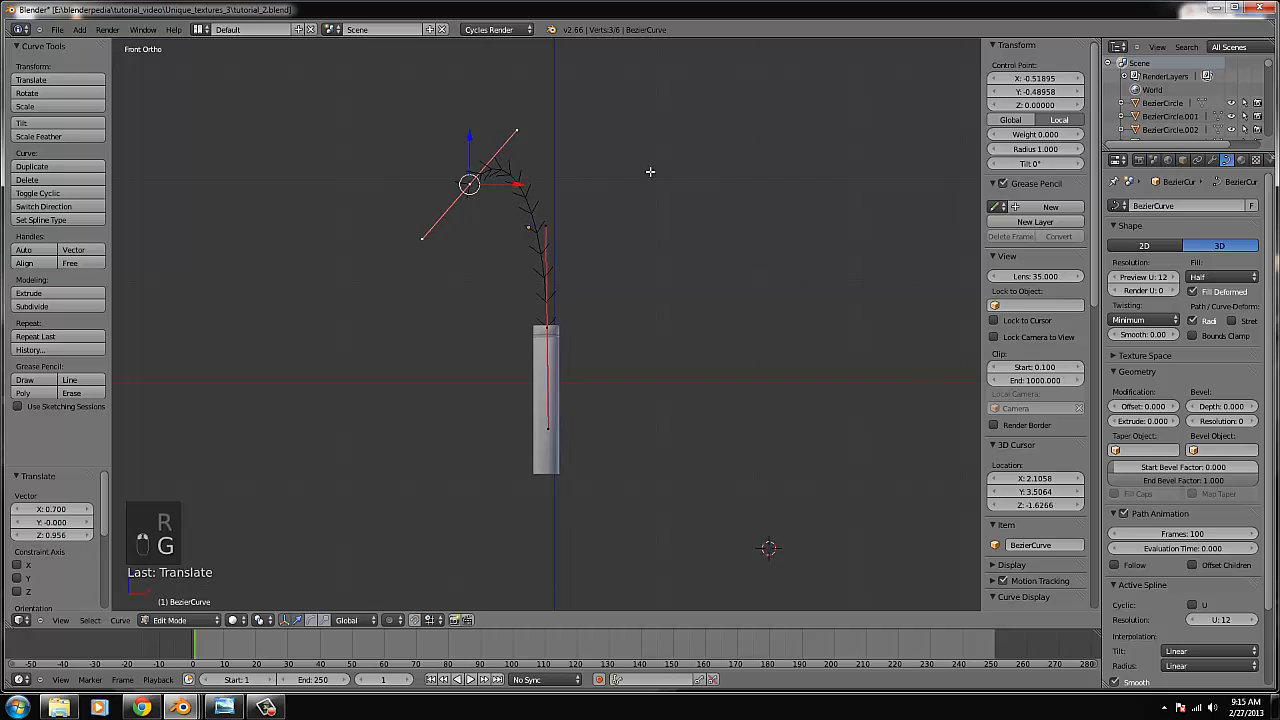
{"action": "key", "text": "r"}
{"action": "left_click", "coordinate": [659, 318]}
{"action": "key", "text": "g"}
{"action": "left_click", "coordinate": [590, 320]}
Extrude the curve's free end by -0.818 in X and -1.250 in Z, and rotate the new point about -86.1°.
{"action": "key", "text": "e"}
{"action": "left_click", "coordinate": [583, 423]}
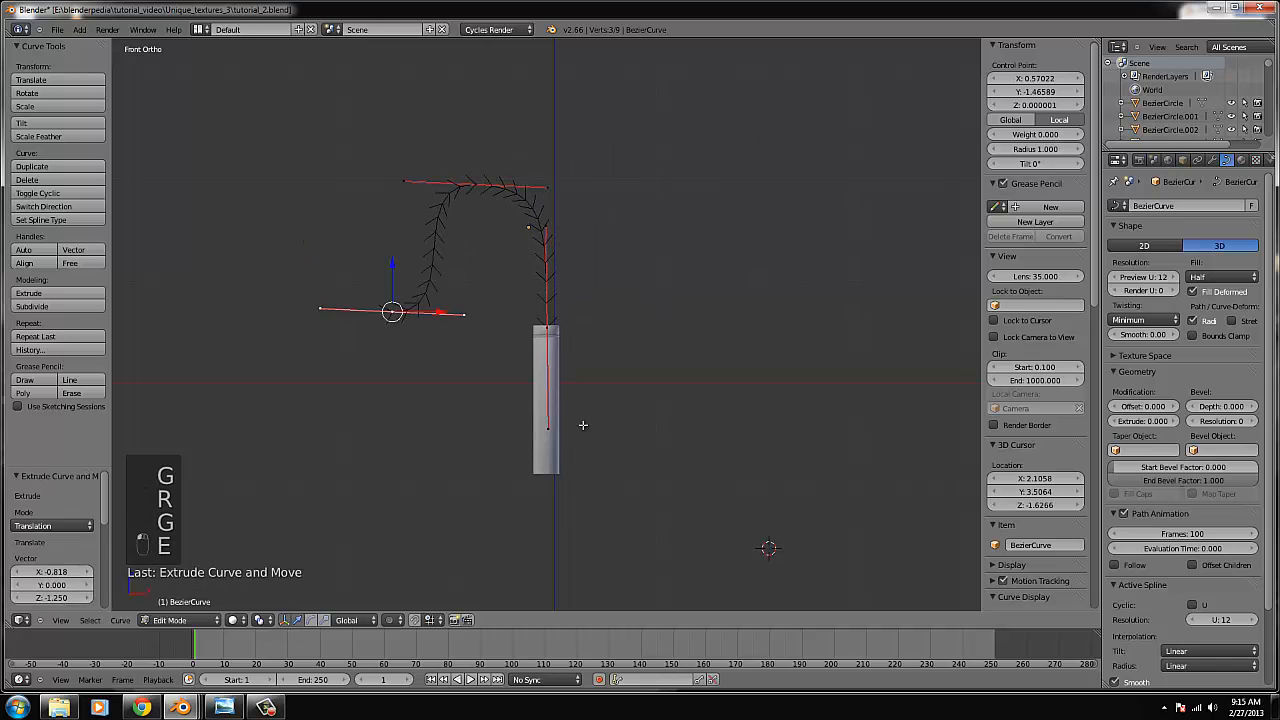
{"action": "key", "text": "r"}
{"action": "left_click", "coordinate": [466, 306]}
Reposition the extruded end point and rotate its handles to vertical so the arch's outer leg hangs straight down.
{"action": "key", "text": "g"}
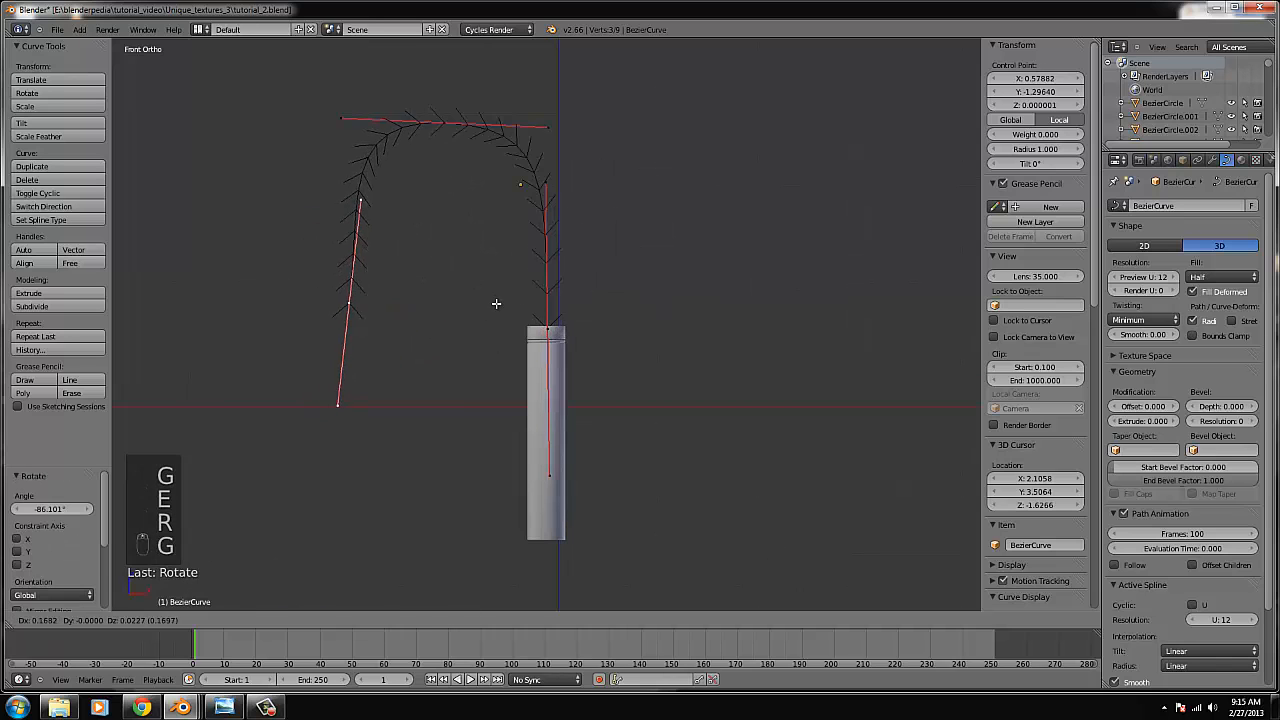
{"action": "left_click", "coordinate": [512, 308]}
{"action": "key", "text": "g"}
{"action": "left_click", "coordinate": [623, 319]}
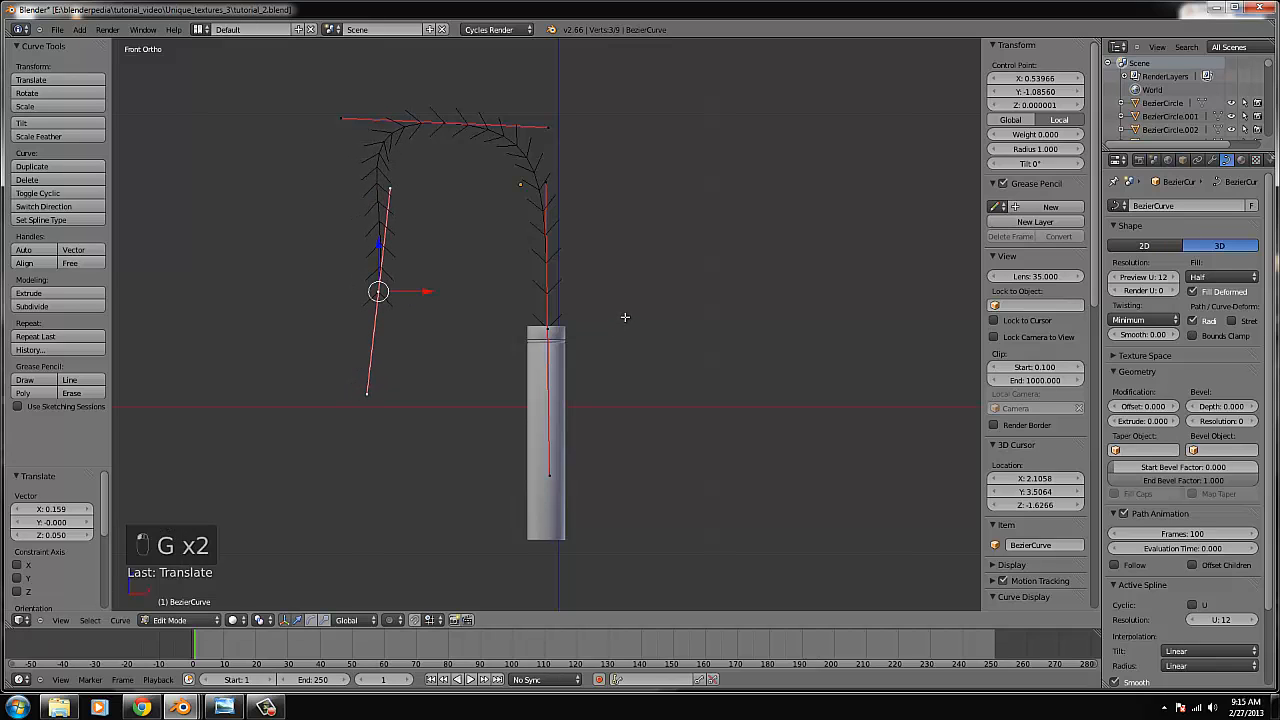
{"action": "key", "text": "r"}
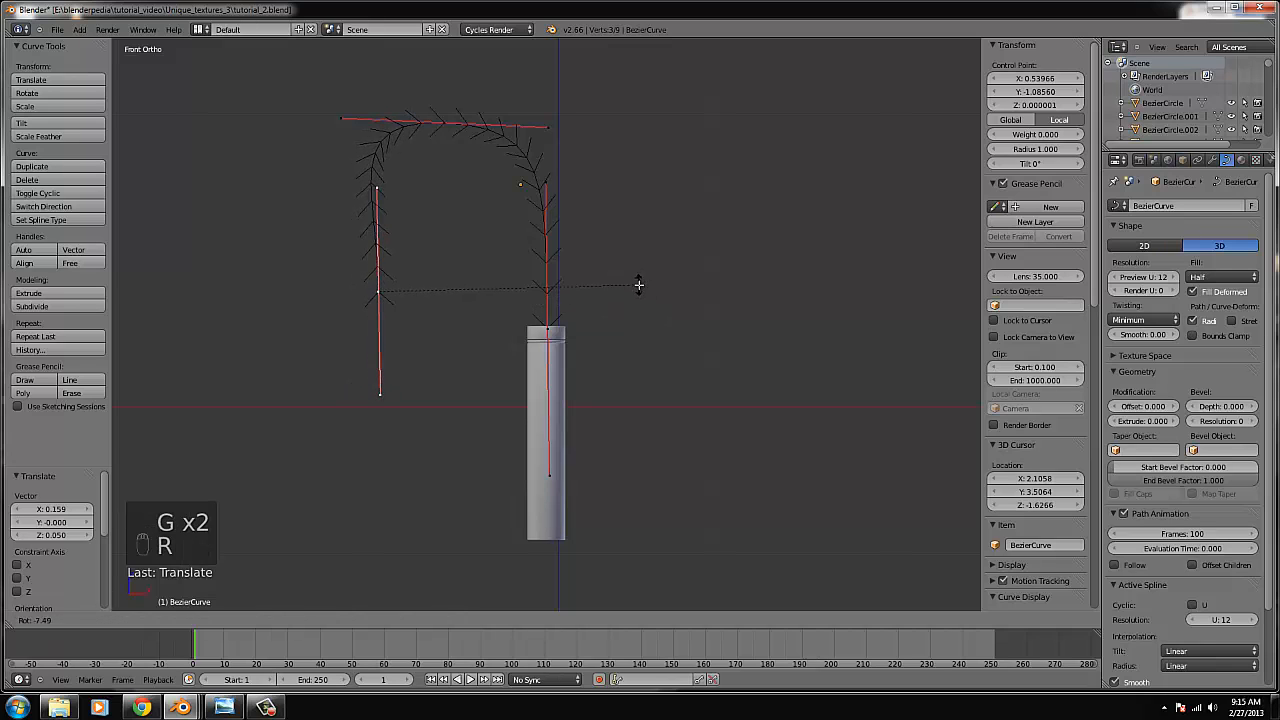
{"action": "left_click", "coordinate": [630, 284]}
{"action": "key", "text": "g"}
{"action": "left_click", "coordinate": [626, 292]}
Shift the arch's top control point slightly down and toward the post, and rotate it about -2.5° to level its handles.
{"action": "right_click", "coordinate": [447, 123]}
{"action": "key", "text": "g"}
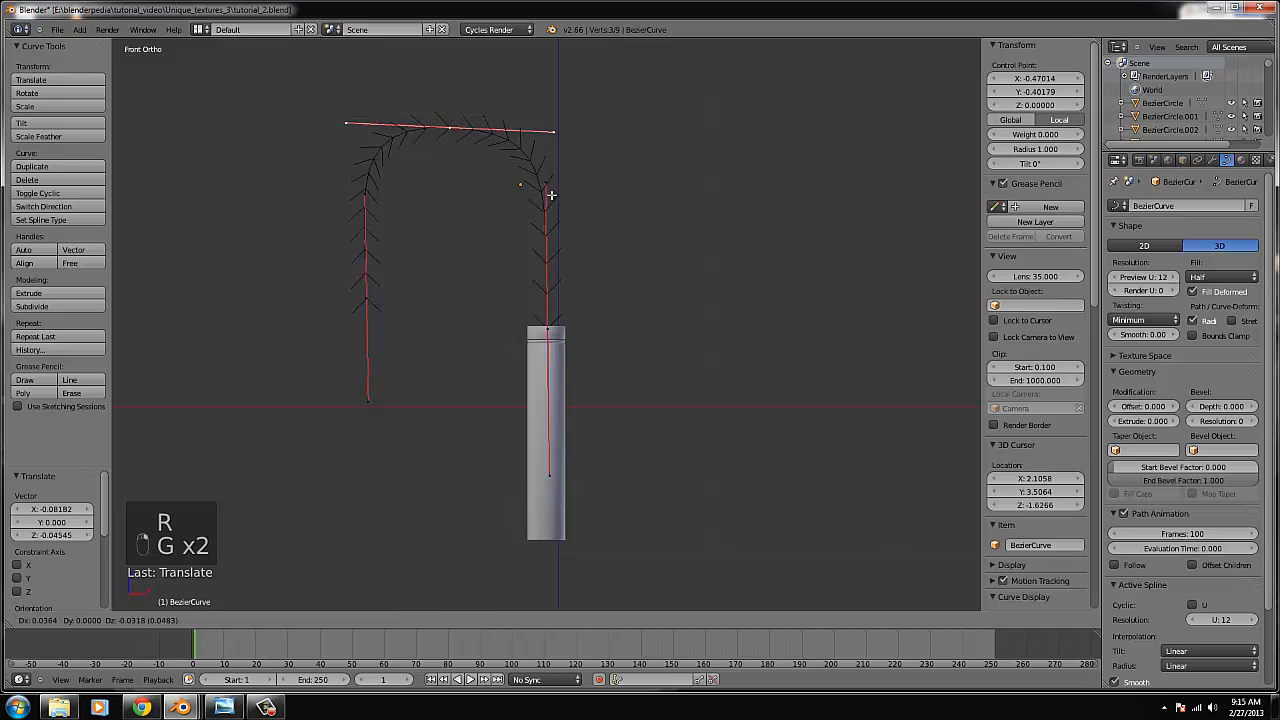
{"action": "left_click", "coordinate": [556, 202]}
{"action": "key", "text": "r"}
{"action": "left_click", "coordinate": [606, 212]}
{"action": "right_click", "coordinate": [595, 153]}
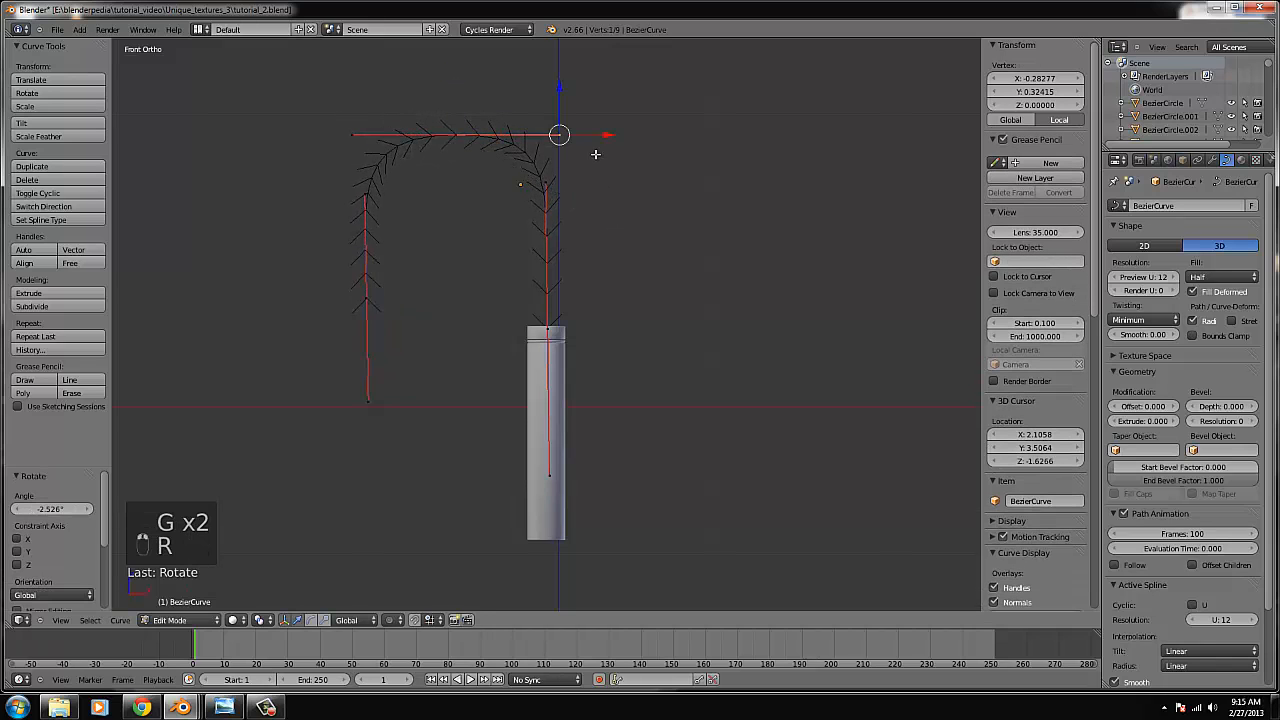
{"action": "right_click", "coordinate": [546, 230]}
{"action": "key", "text": "r"}
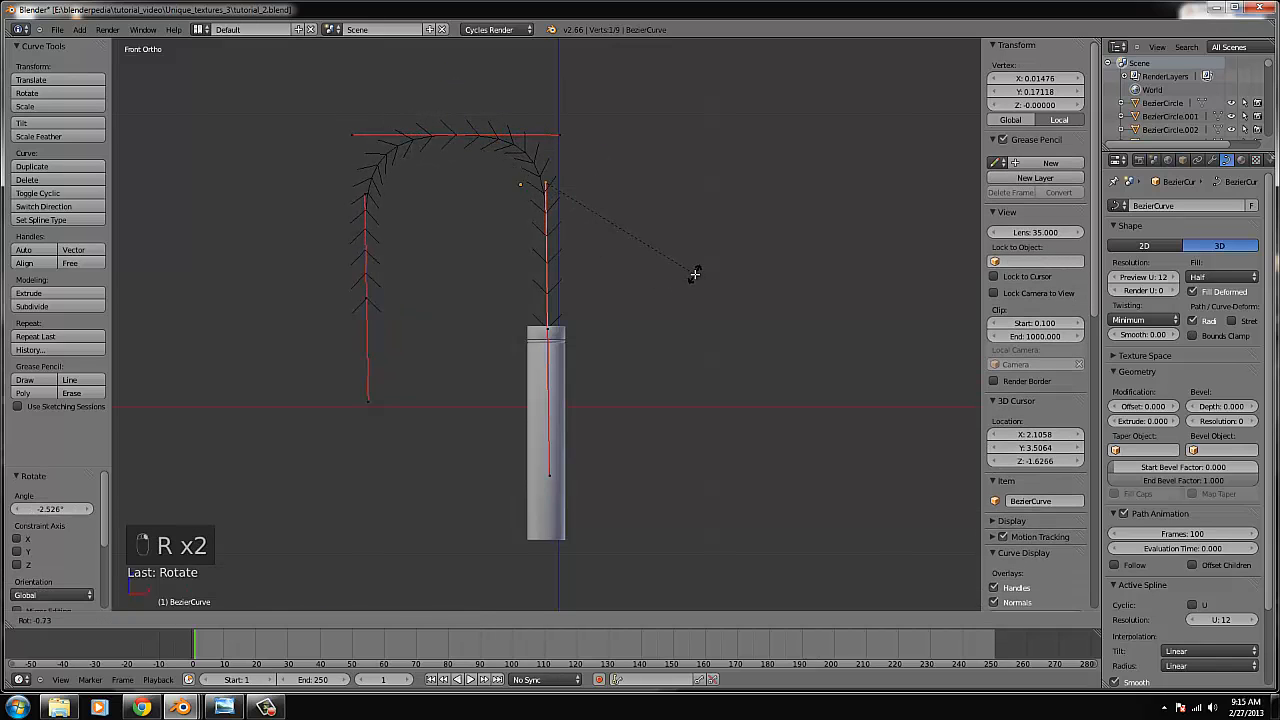
{"action": "right_click", "coordinate": [694, 274]}
Shorten the base control point's handles by moving the upper one down 0.125 and the lower one up about 0.527.
{"action": "right_click", "coordinate": [600, 328]}
{"action": "scroll", "coordinate": [560, 334], "scroll_direction": "up", "scroll_amount": 1}
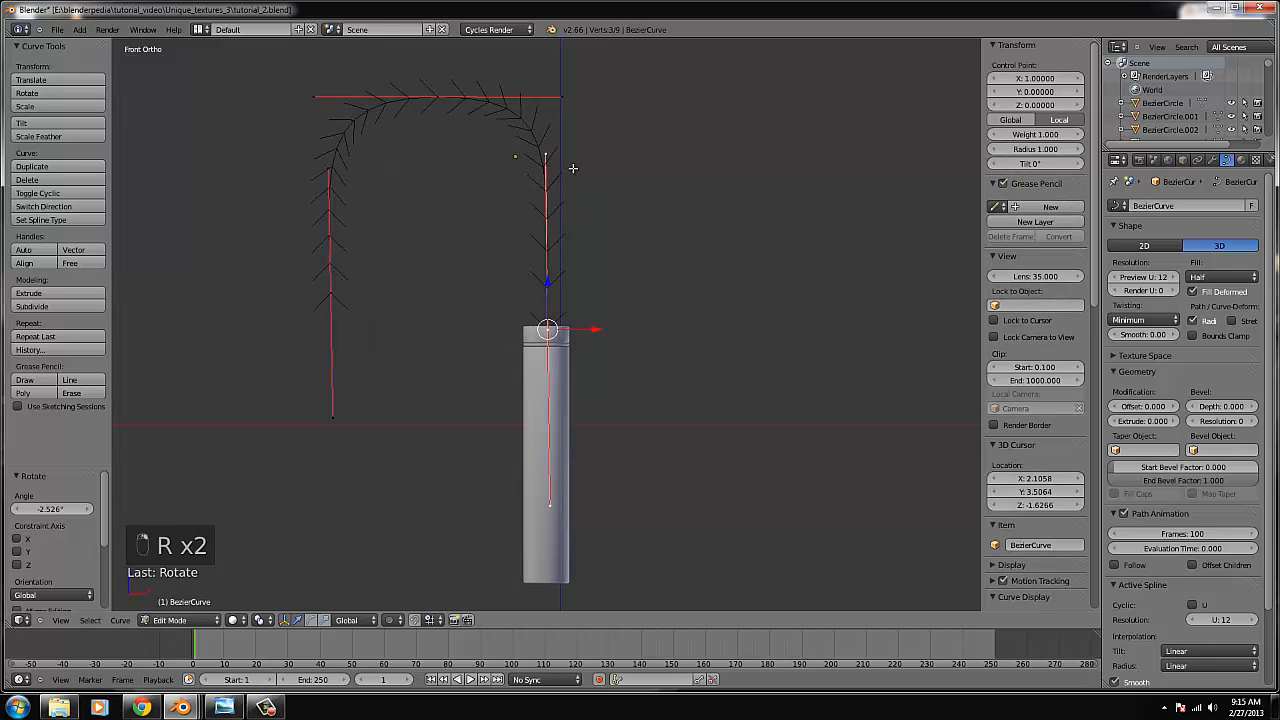
{"action": "right_click", "coordinate": [568, 157]}
{"action": "key", "text": "g"}
{"action": "left_click", "coordinate": [569, 182]}
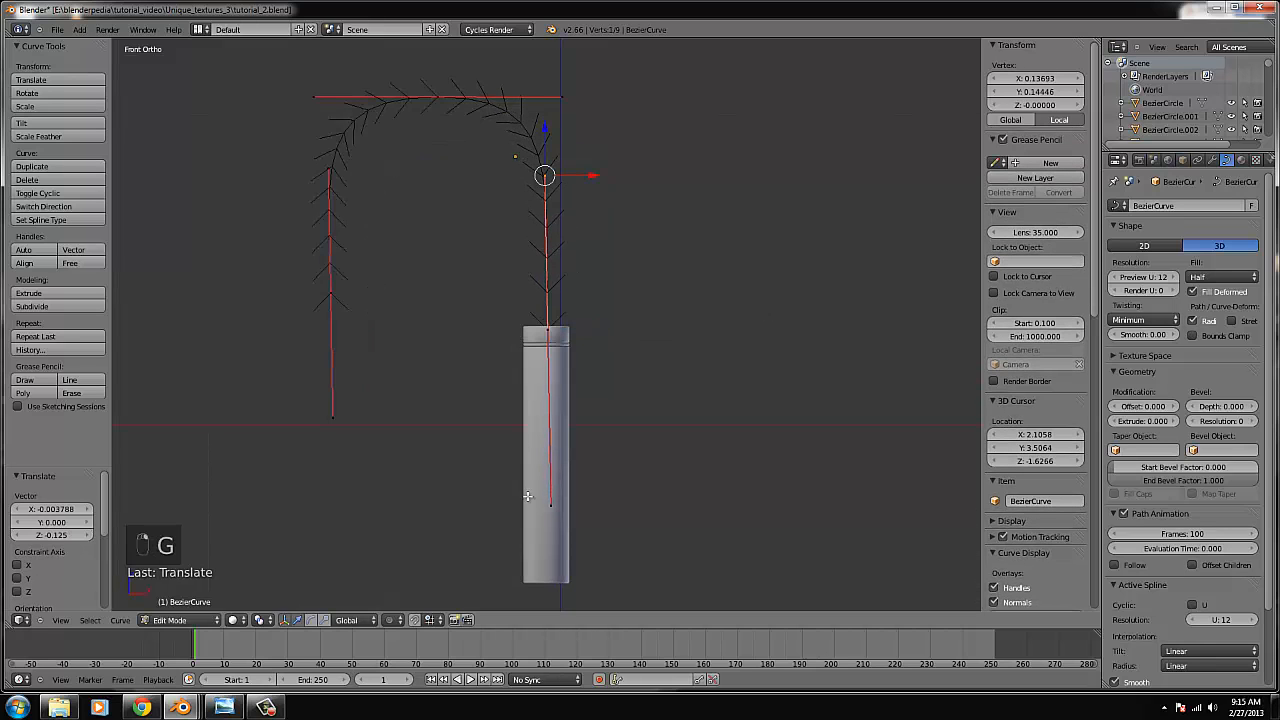
{"action": "right_click", "coordinate": [562, 517]}
{"action": "key", "text": "g"}
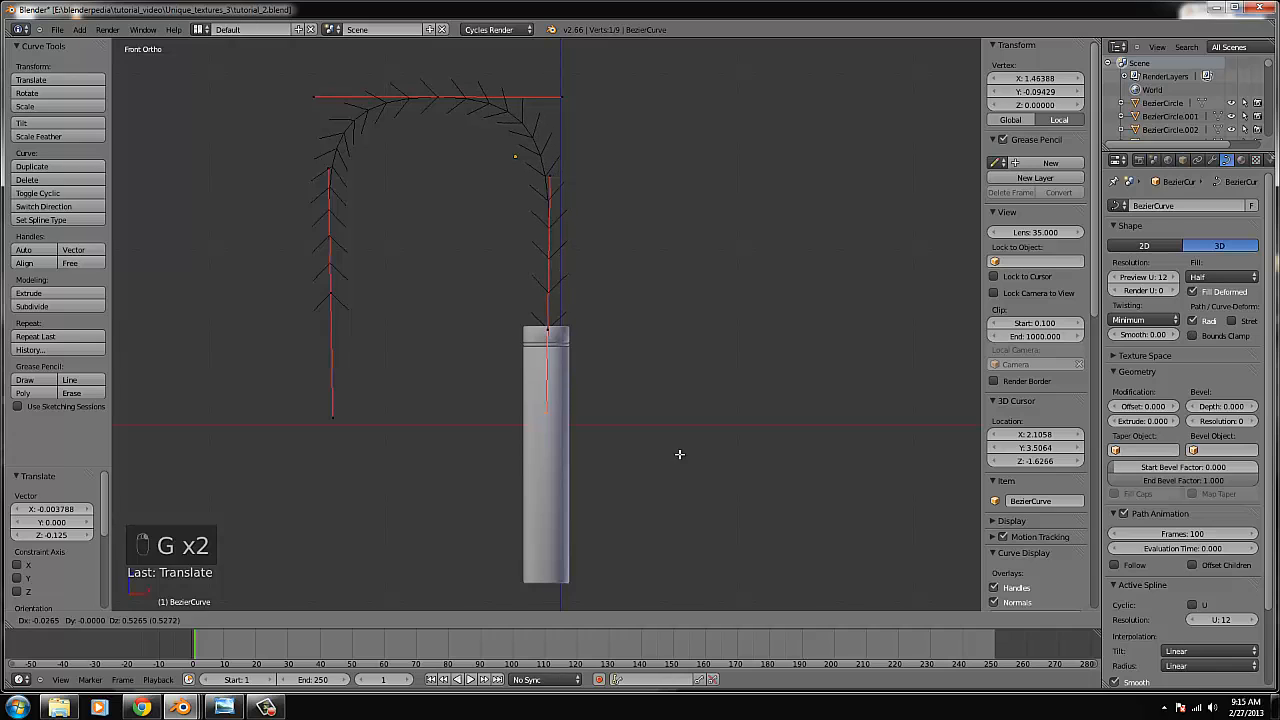
{"action": "left_click", "coordinate": [680, 454]}
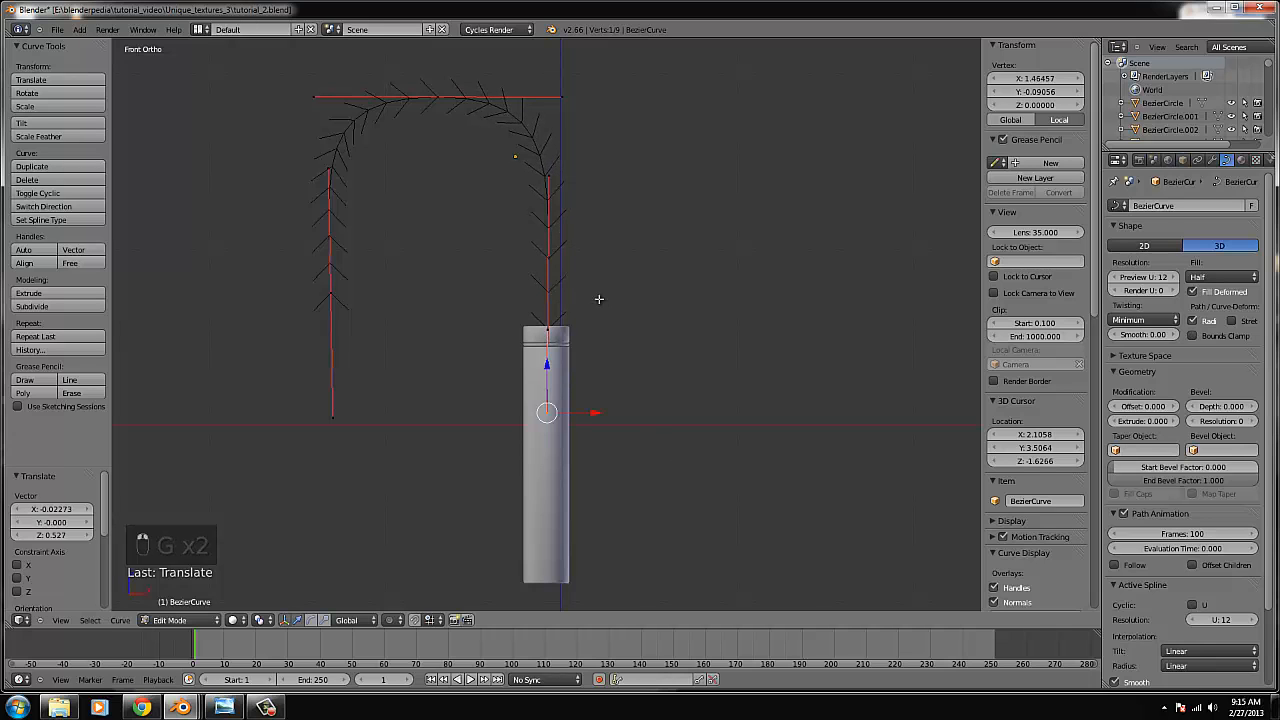
Rotate the curve's base control point about -0.52° and move it down about 0.023 along Z.
{"action": "right_click", "coordinate": [599, 299]}
{"action": "key", "text": "r"}
{"action": "left_click", "coordinate": [771, 392]}
{"action": "key", "text": "g"}
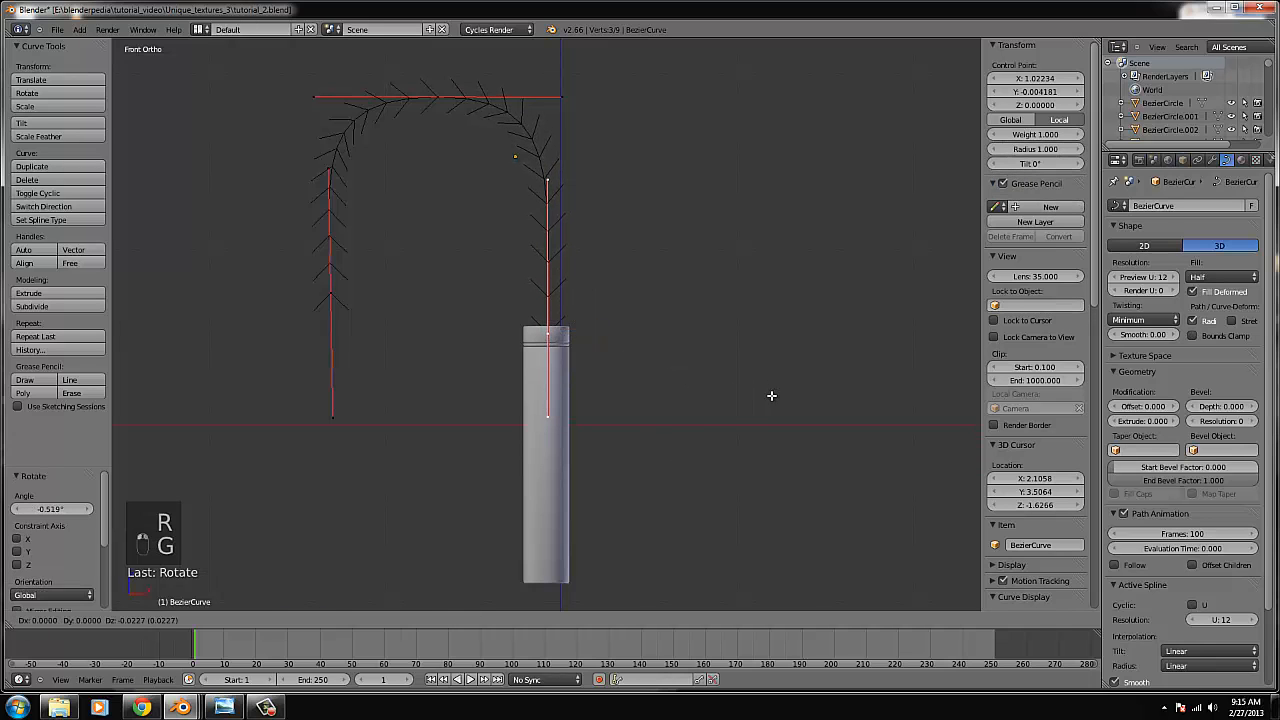
{"action": "left_click", "coordinate": [771, 395]}
{"action": "key", "text": "Tab"}
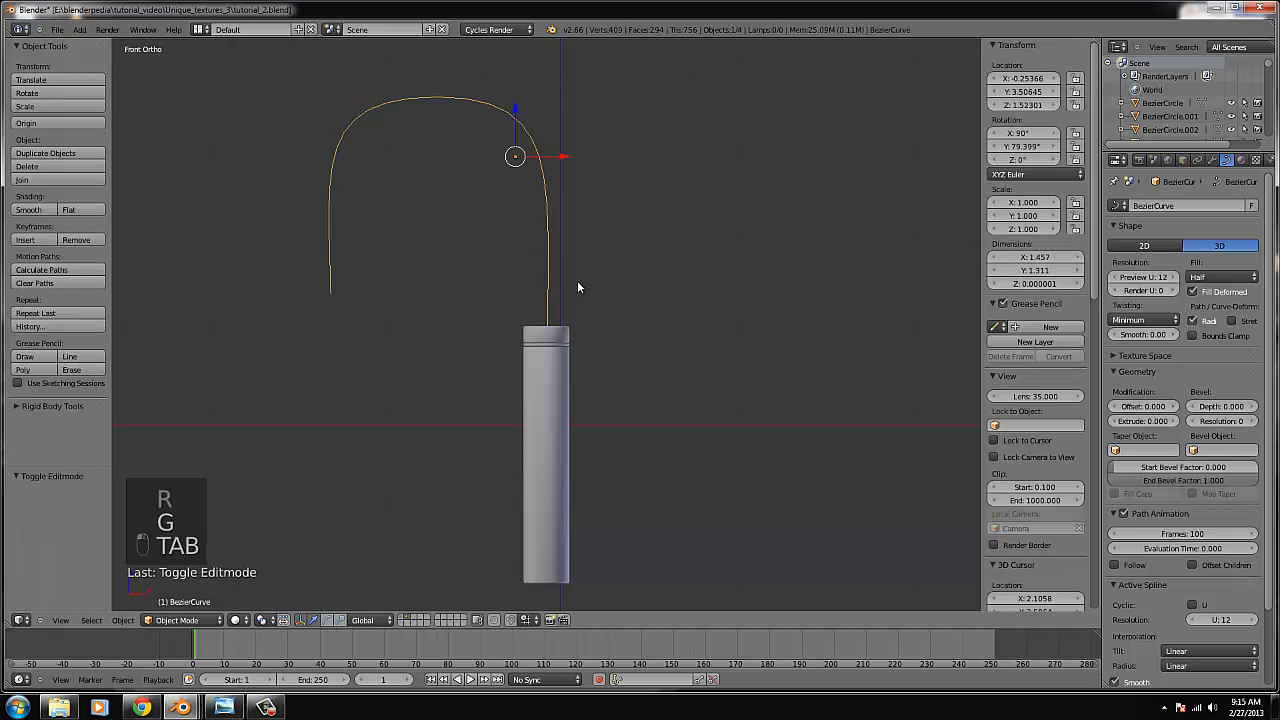
Shorten both handles of the arch's top control point, moving the post-side handle -0.102 in X.
{"action": "key", "text": "Tab"}
{"action": "right_click", "coordinate": [444, 99]}
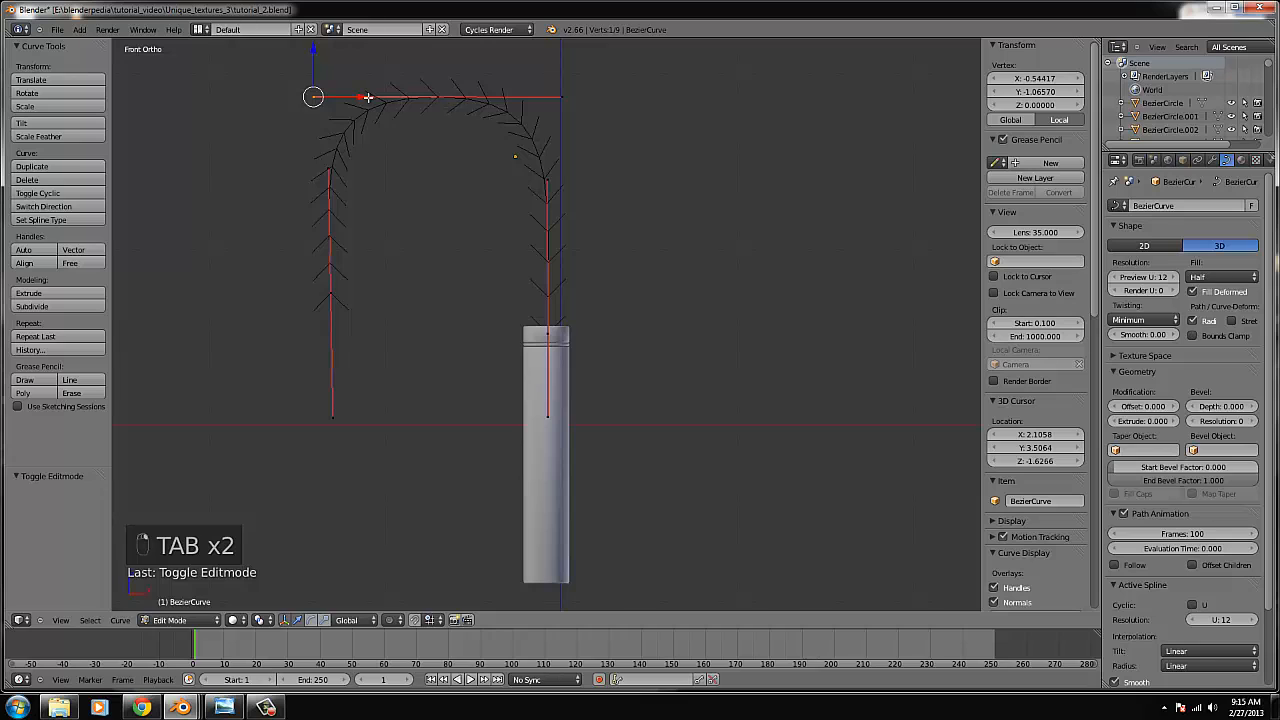
{"action": "left_click_drag", "start_coordinate": [368, 97], "coordinate": [576, 98]}
Move the outer leg's end point about 0.064 in both X and Z, and rotate its handles to vertical.
{"action": "right_click", "coordinate": [334, 289]}
{"action": "key", "text": "g"}
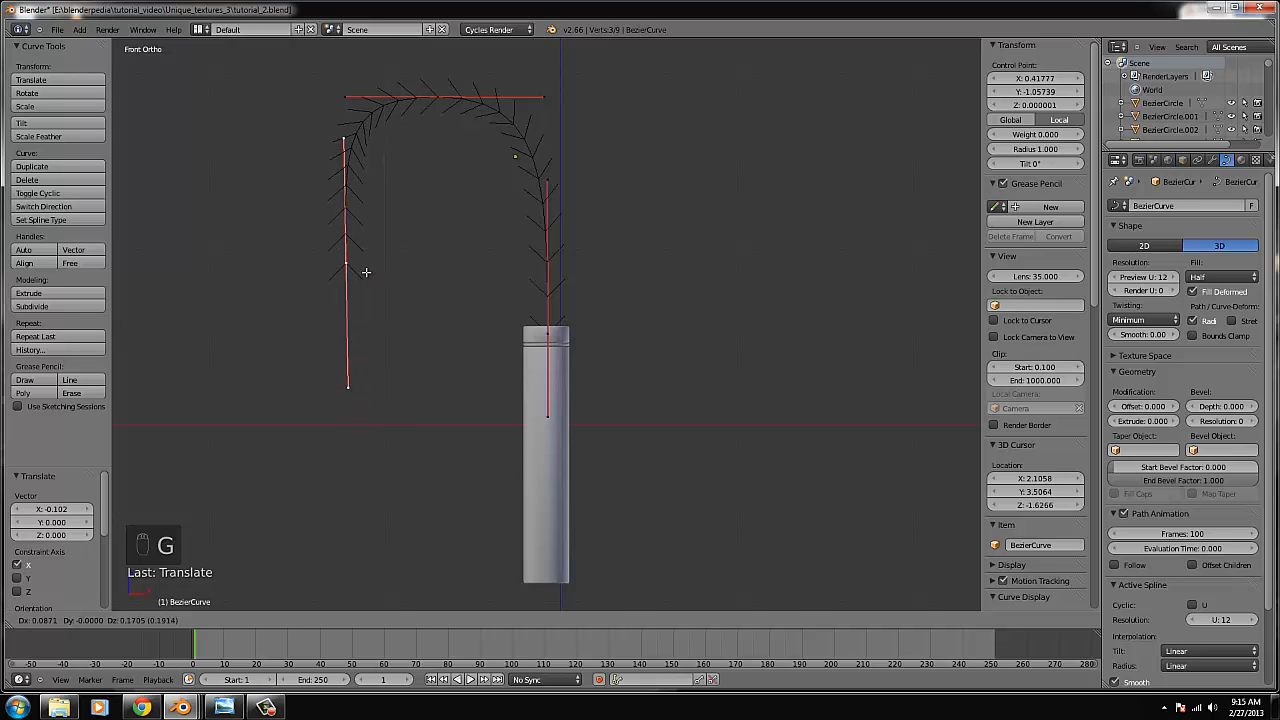
{"action": "left_click", "coordinate": [360, 290]}
{"action": "key", "text": "r"}
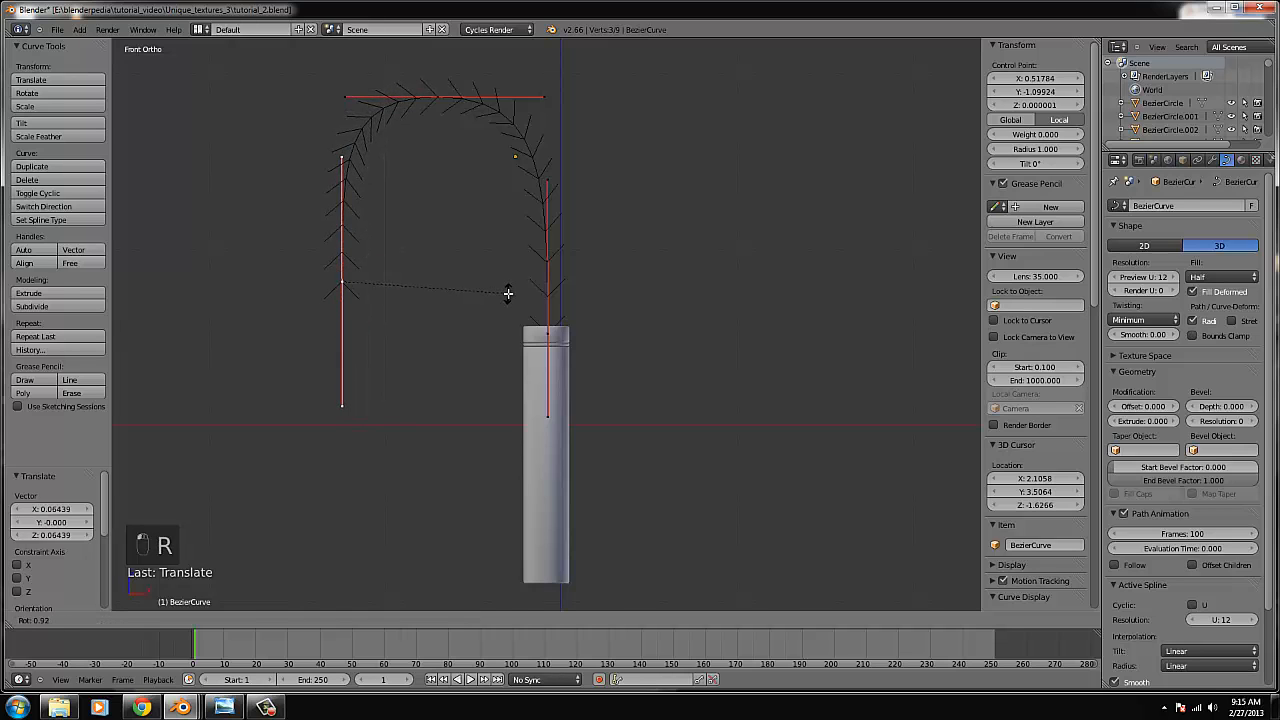
{"action": "key", "text": "Tab"}
{"action": "key", "text": "Tab"}
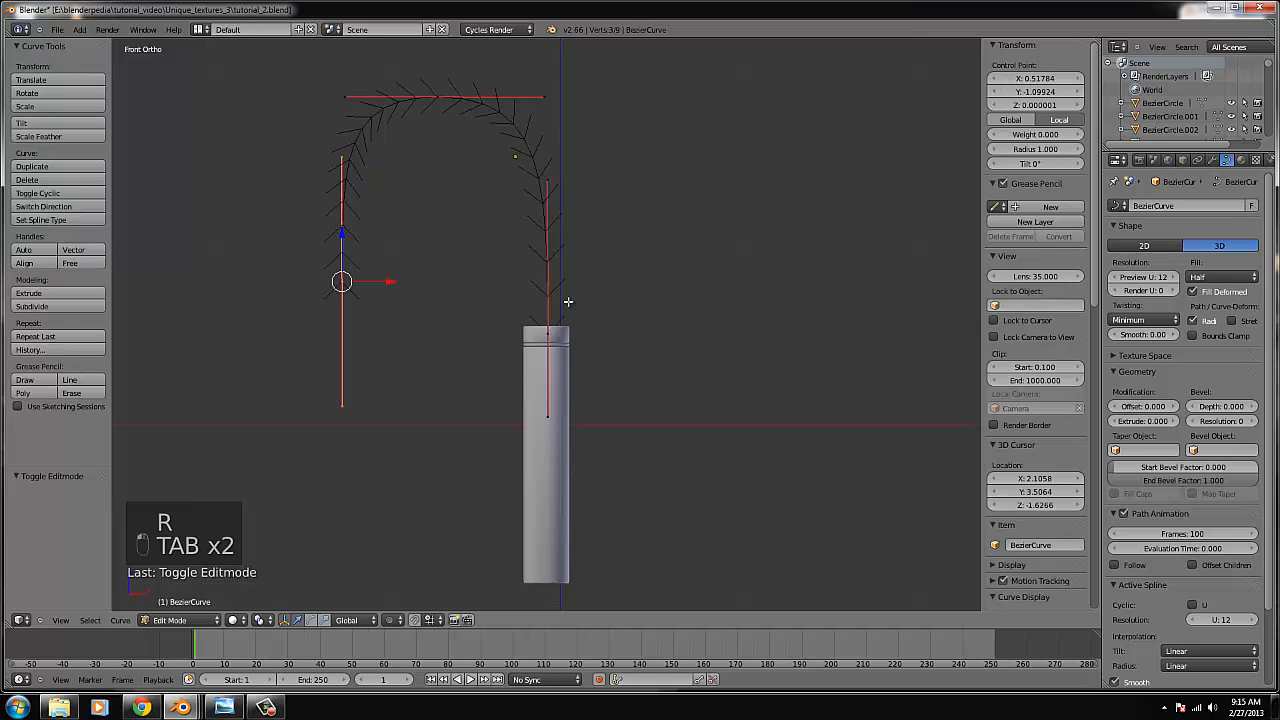
Raise the base control point's upper handle about 0.31 along Z and lower the arch's top control point about 0.023.
{"action": "right_click", "coordinate": [549, 193]}
{"action": "key", "text": "g"}
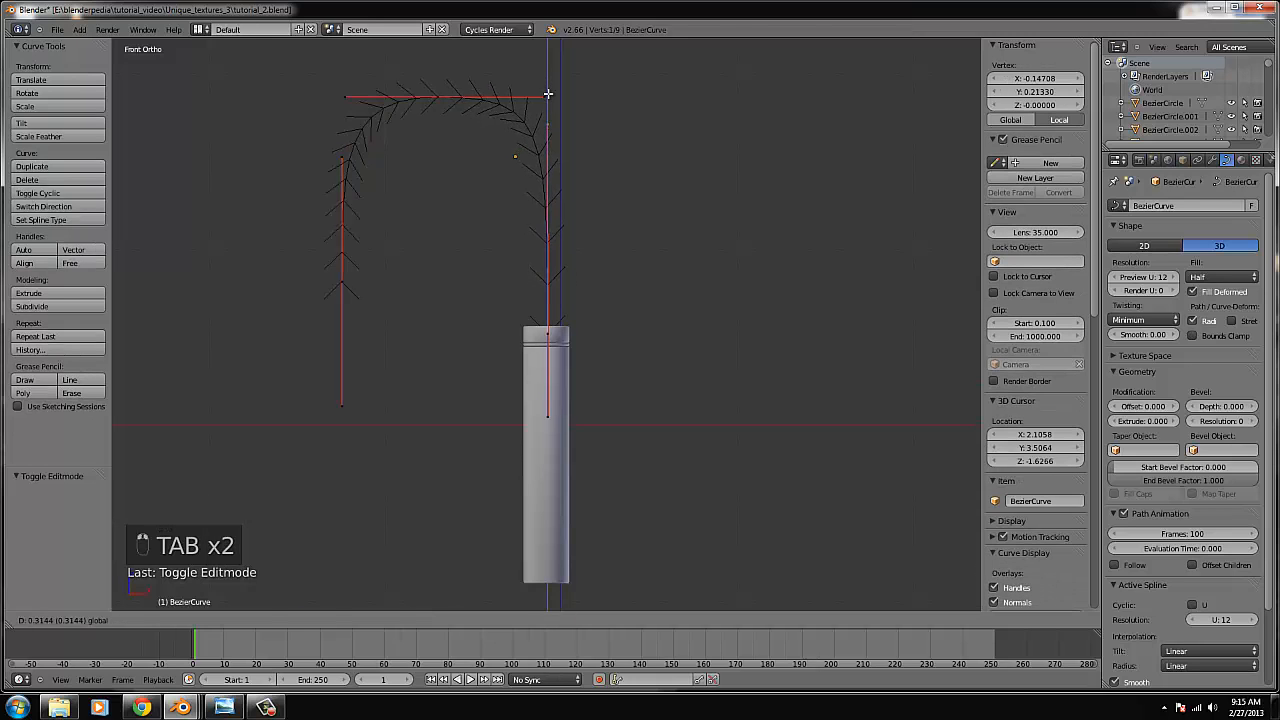
{"action": "left_click", "coordinate": [548, 93]}
{"action": "key", "text": "Tab"}
{"action": "key", "text": "Tab"}
{"action": "right_click", "coordinate": [440, 97]}
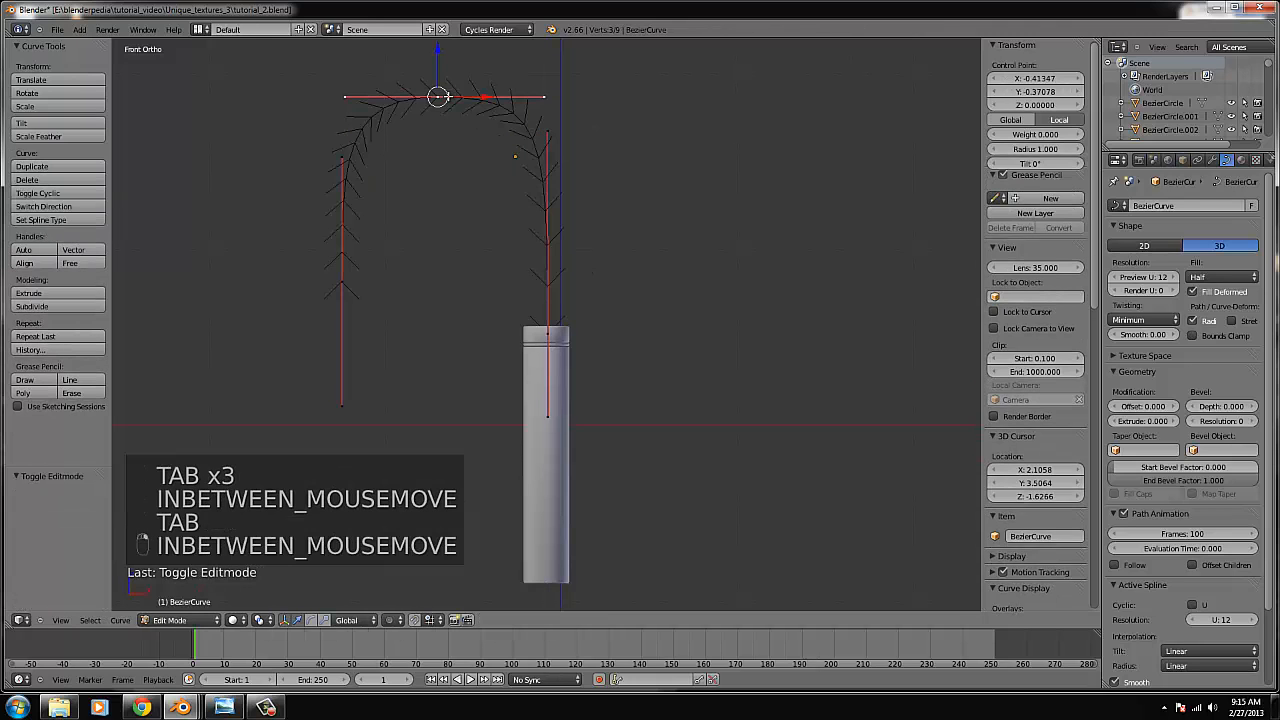
{"action": "left_click_drag", "start_coordinate": [440, 60], "coordinate": [441, 66]}
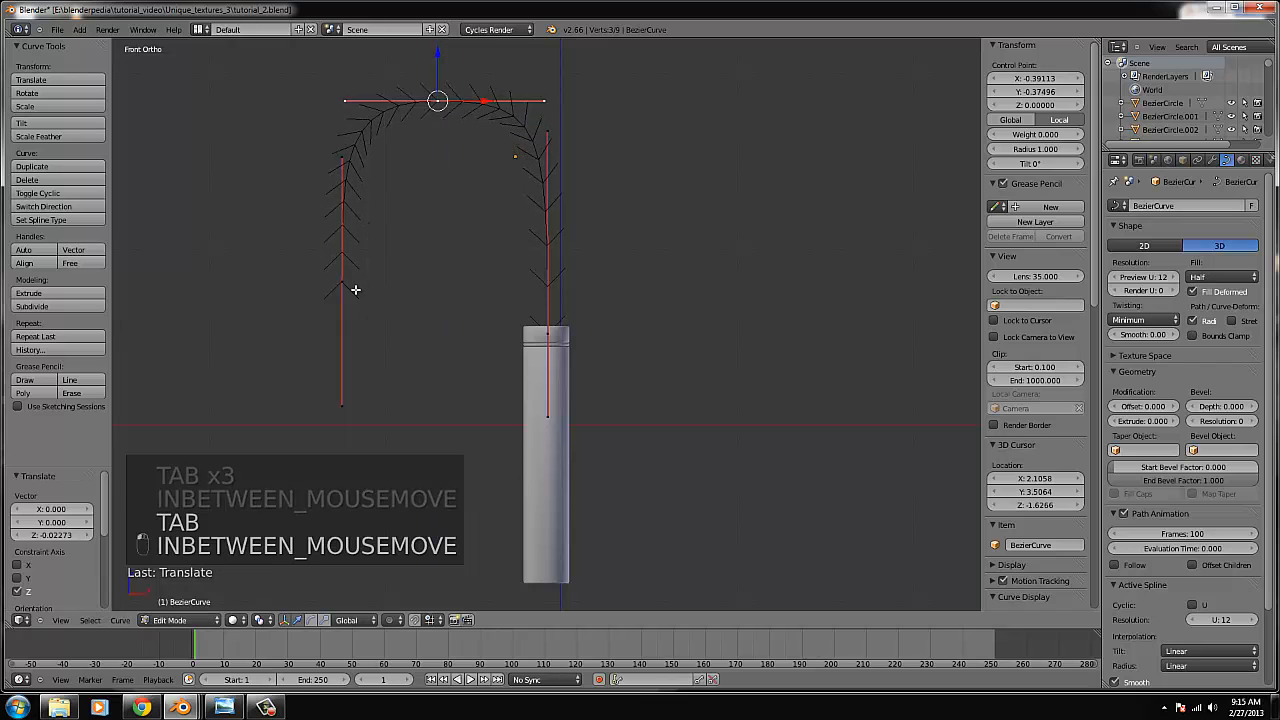
Rotate the outer leg's end point about -0.5° and lower it about 0.072 along Z.
{"action": "right_click", "coordinate": [355, 289]}
{"action": "key", "text": "r"}
{"action": "left_click", "coordinate": [419, 228]}
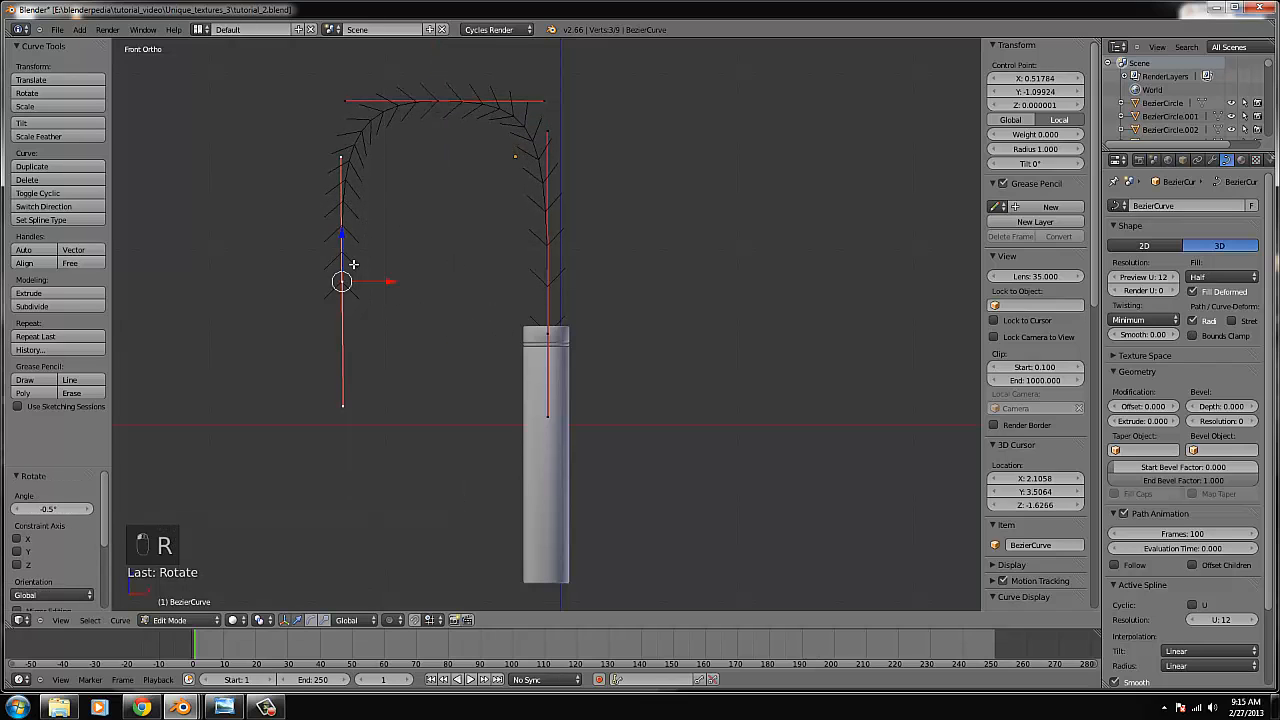
{"action": "left_click_drag", "start_coordinate": [342, 235], "coordinate": [389, 248]}
Raise the base control point 0.330 above the post and lower its upper handle 0.360 along Z.
{"action": "right_click", "coordinate": [550, 332]}
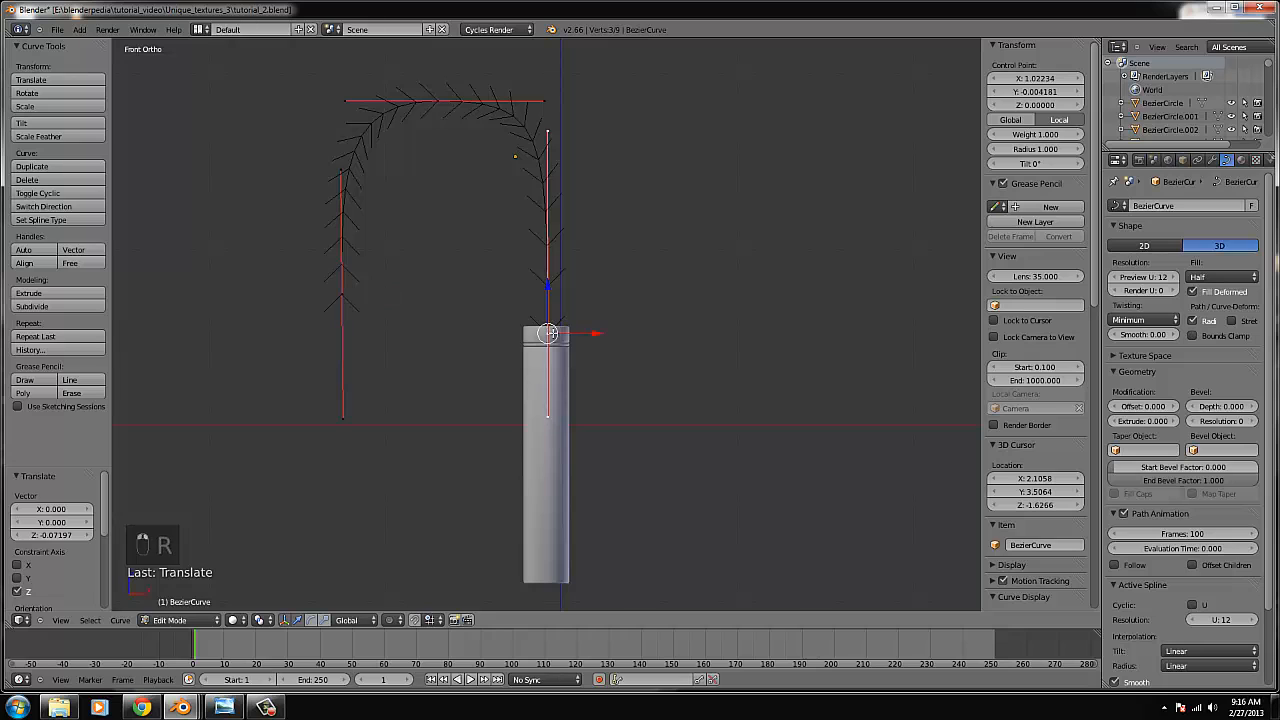
{"action": "left_click_drag", "start_coordinate": [547, 282], "coordinate": [562, 228]}
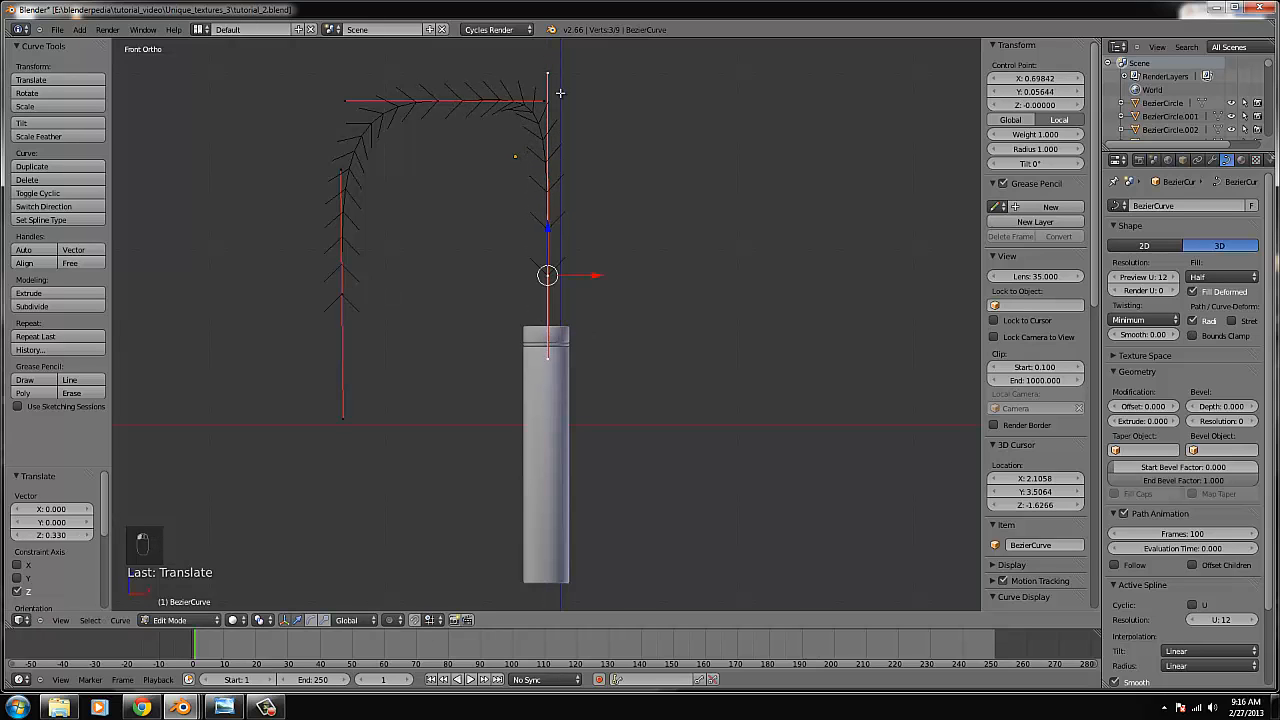
{"action": "right_click", "coordinate": [548, 73]}
{"action": "left_click_drag", "start_coordinate": [548, 73], "coordinate": [552, 140]}
Nudge the base control point slightly up and toward the outer leg, and rotate it about -0.97°.
{"action": "right_click", "coordinate": [550, 276]}
{"action": "key", "text": "g"}
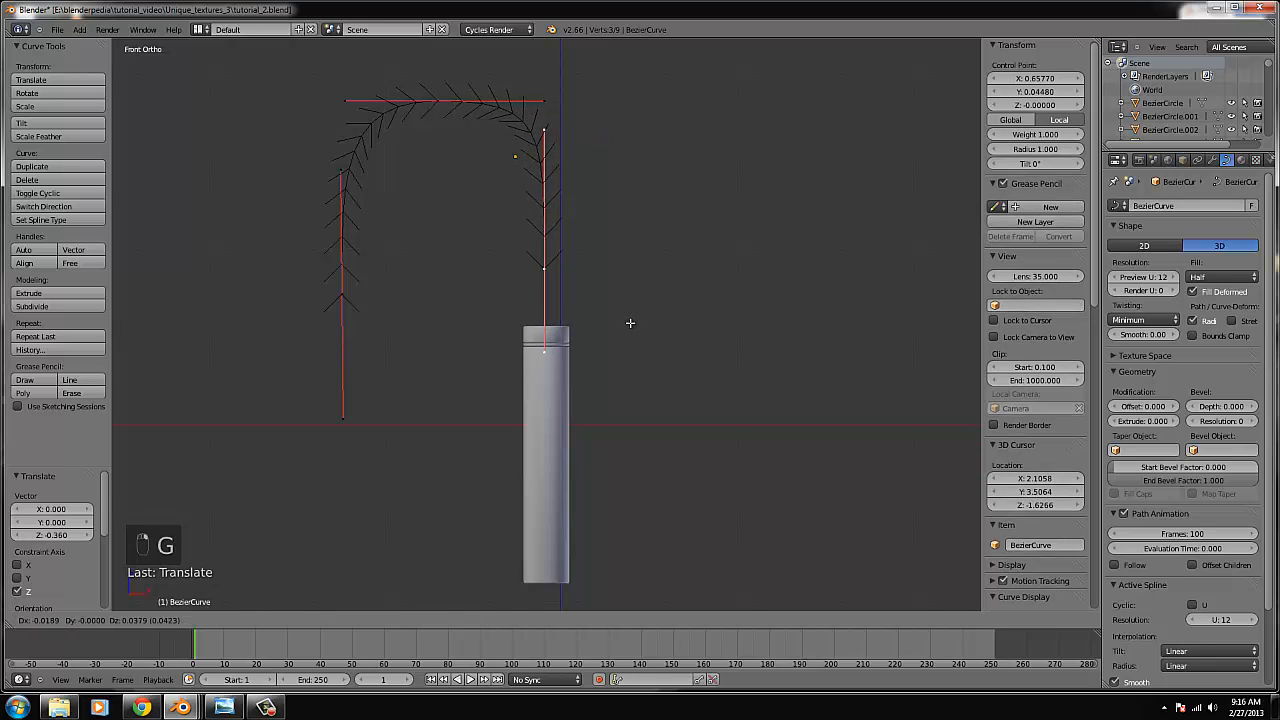
{"action": "left_click", "coordinate": [632, 324]}
{"action": "key", "text": "r"}
{"action": "left_click", "coordinate": [681, 333]}
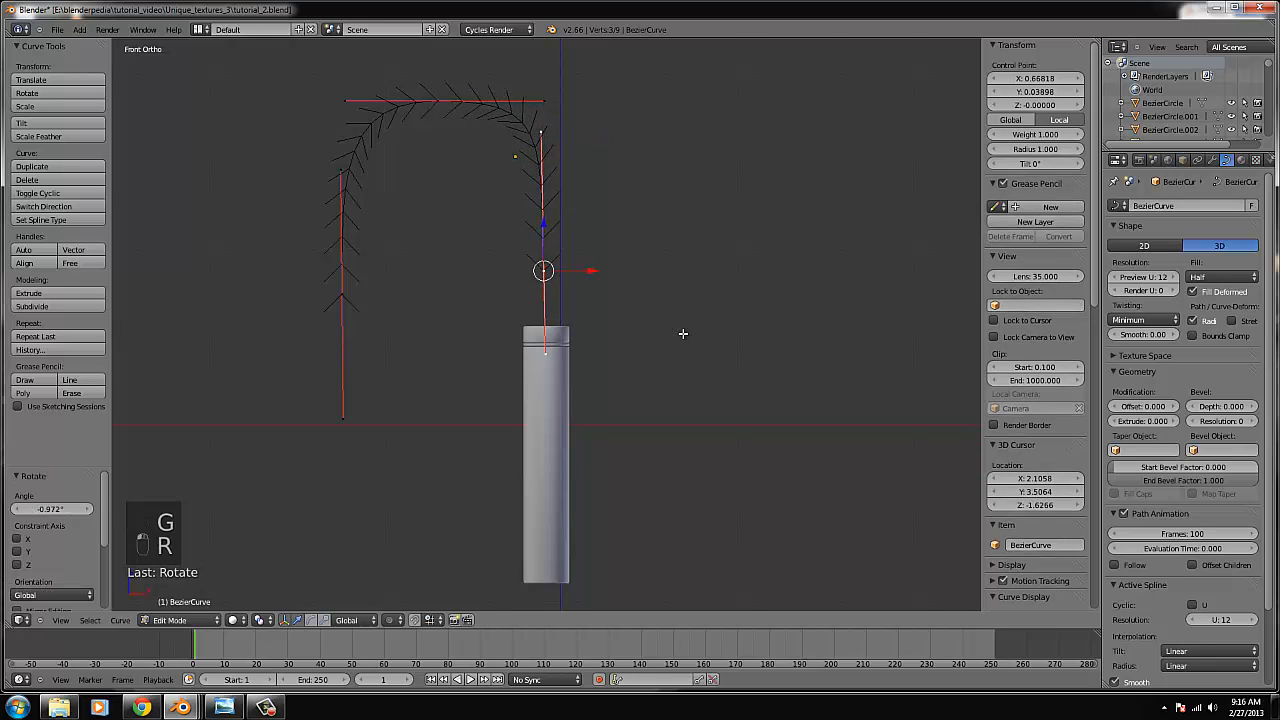
Raise the outer leg's end point along Z and shorten its upper handle by moving it down 0.345.
{"action": "key", "text": "Tab"}
{"action": "scroll", "coordinate": [660, 325], "scroll_direction": "down", "scroll_amount": 1}
{"action": "key", "text": "Tab"}
{"action": "right_click", "coordinate": [380, 290]}
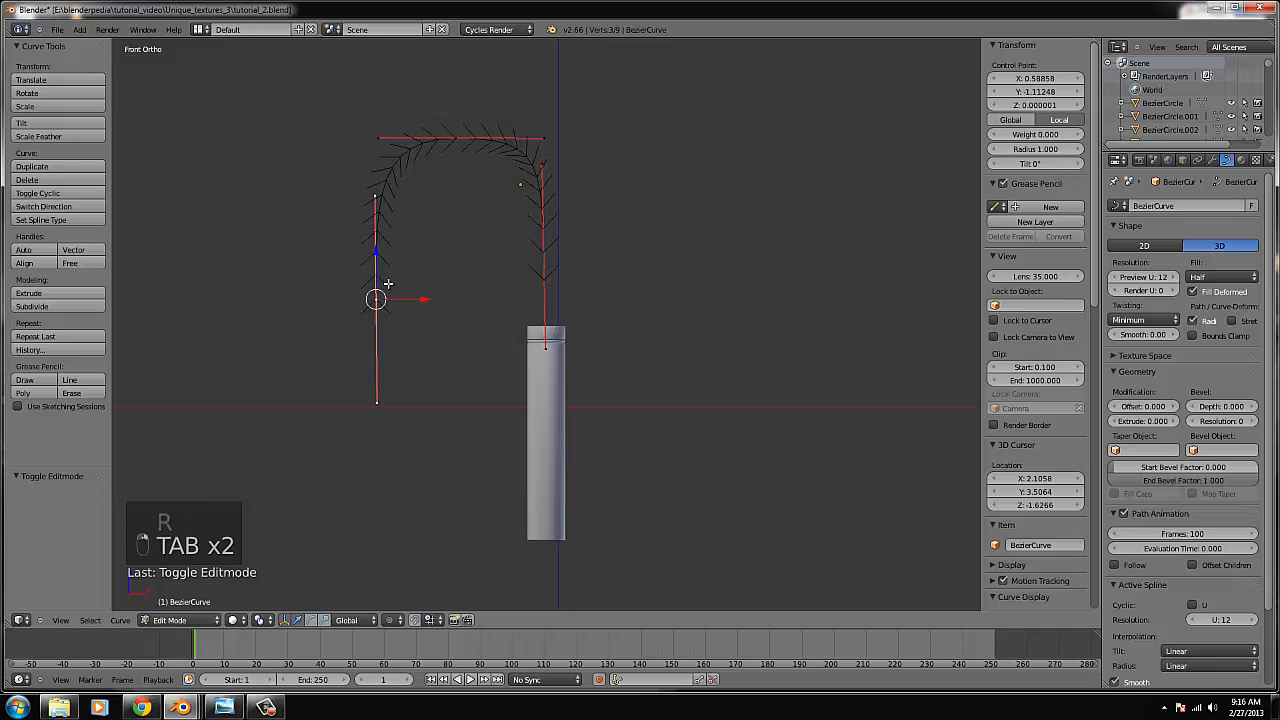
{"action": "key", "text": "g"}
{"action": "key", "text": "z"}
{"action": "left_click", "coordinate": [371, 134]}
{"action": "left_click_drag", "start_coordinate": [374, 105], "coordinate": [380, 156]}
Raise the arch's top control point slightly and shorten its handles on both sides for a rounder bend.
{"action": "right_click", "coordinate": [455, 137]}
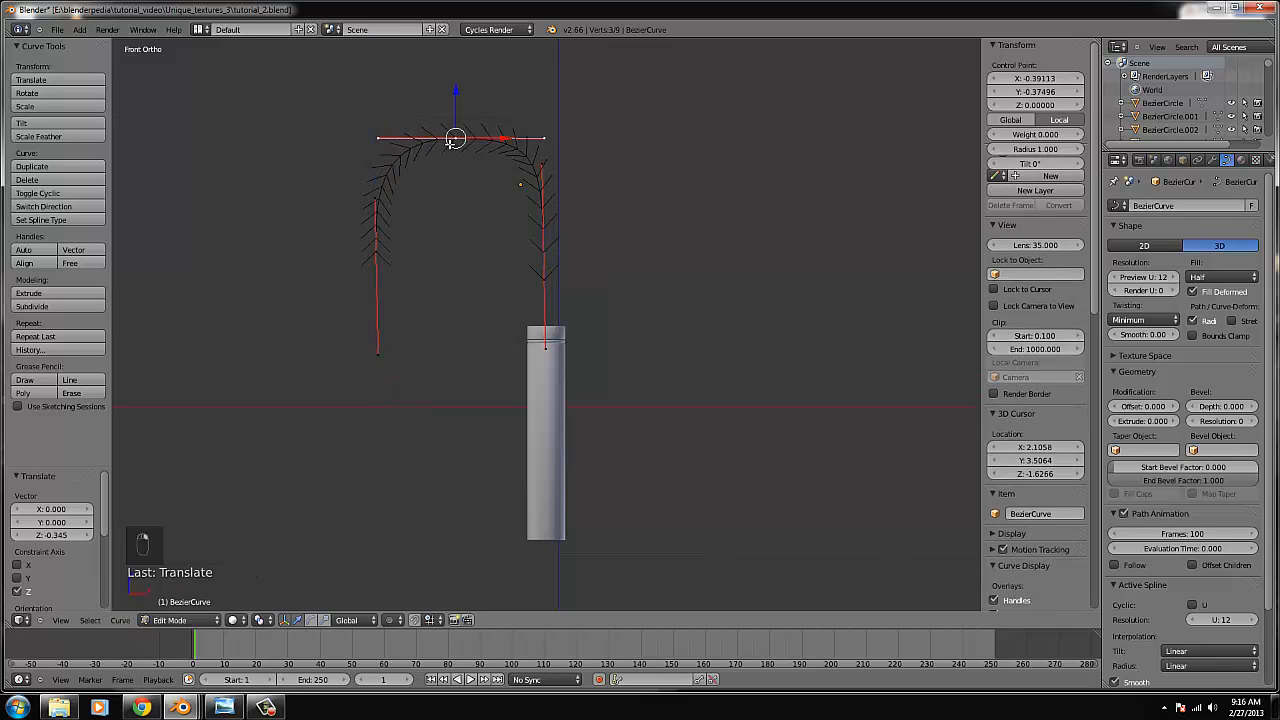
{"action": "left_click_drag", "start_coordinate": [456, 102], "coordinate": [458, 86]}
{"action": "right_click", "coordinate": [562, 117]}
{"action": "left_click_drag", "start_coordinate": [562, 117], "coordinate": [377, 117]}
{"action": "key", "text": "Tab"}
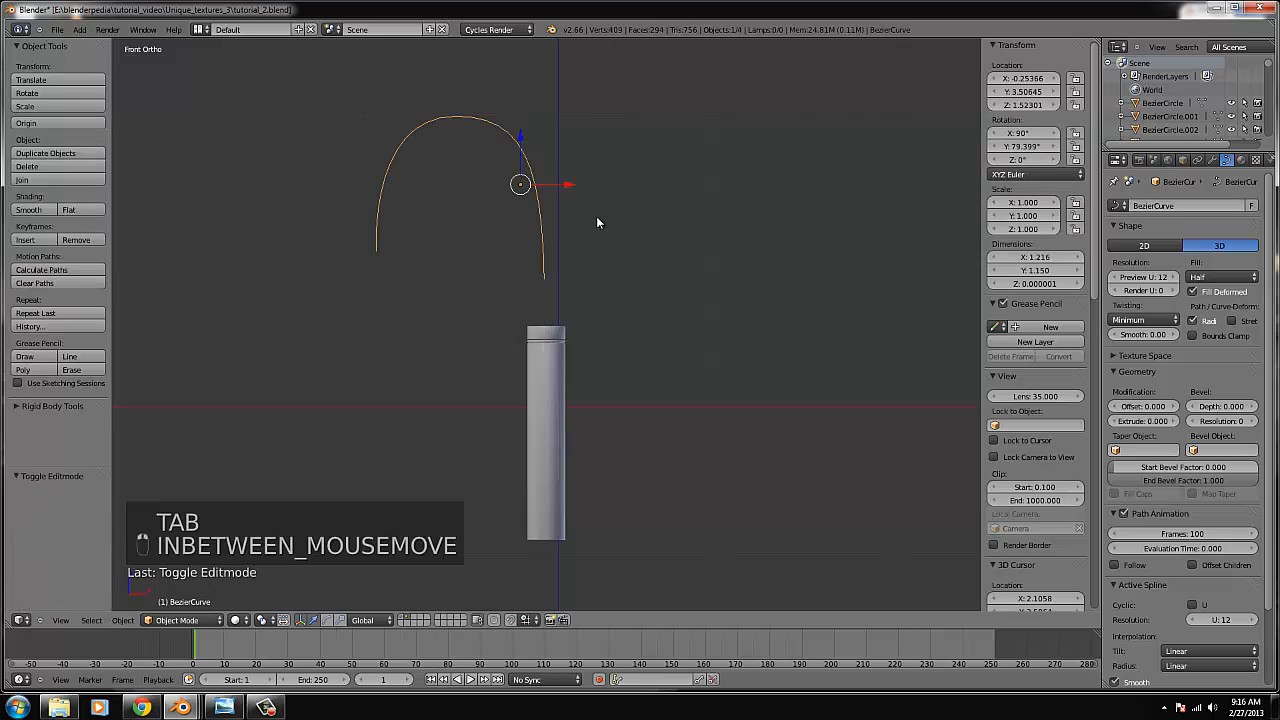
Move the base control point up and slightly toward the outer leg, and shorten its upper handle.
{"action": "key", "text": "Tab"}
{"action": "right_click", "coordinate": [543, 277]}
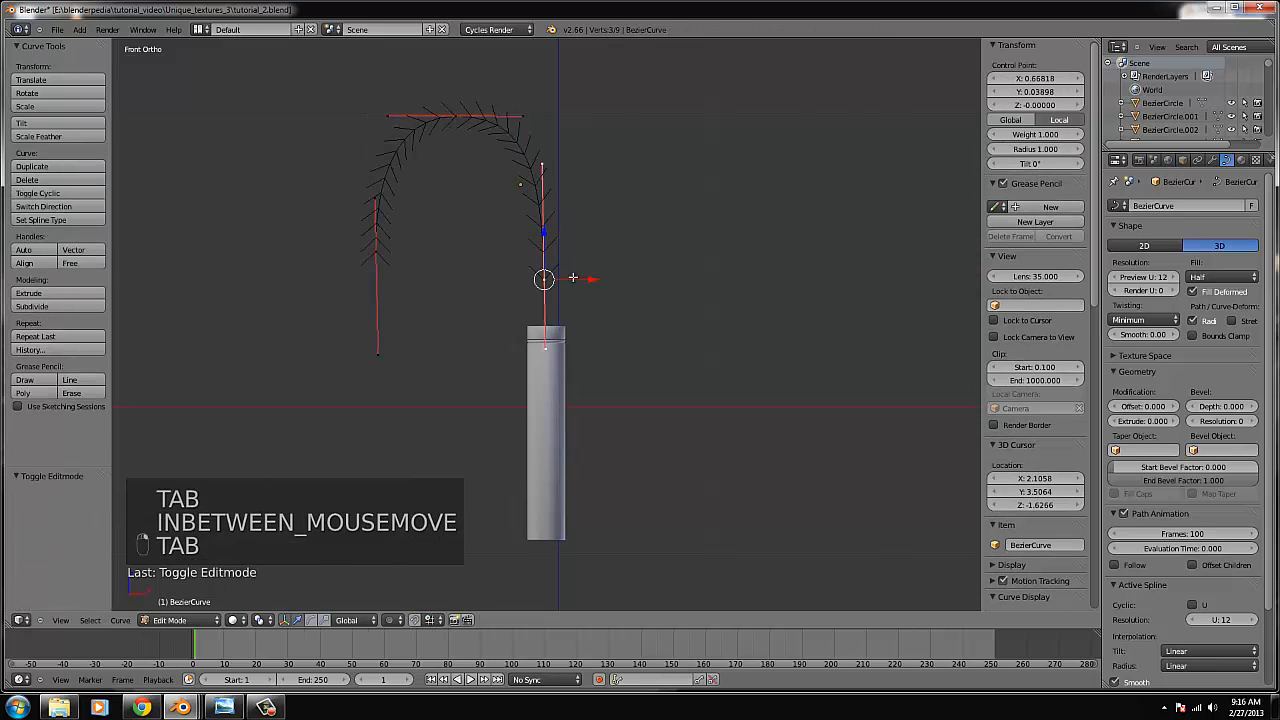
{"action": "left_click_drag", "start_coordinate": [582, 279], "coordinate": [540, 180]}
{"action": "right_click", "coordinate": [533, 106]}
{"action": "left_click_drag", "start_coordinate": [535, 64], "coordinate": [542, 136]}
{"action": "key", "text": "Tab"}
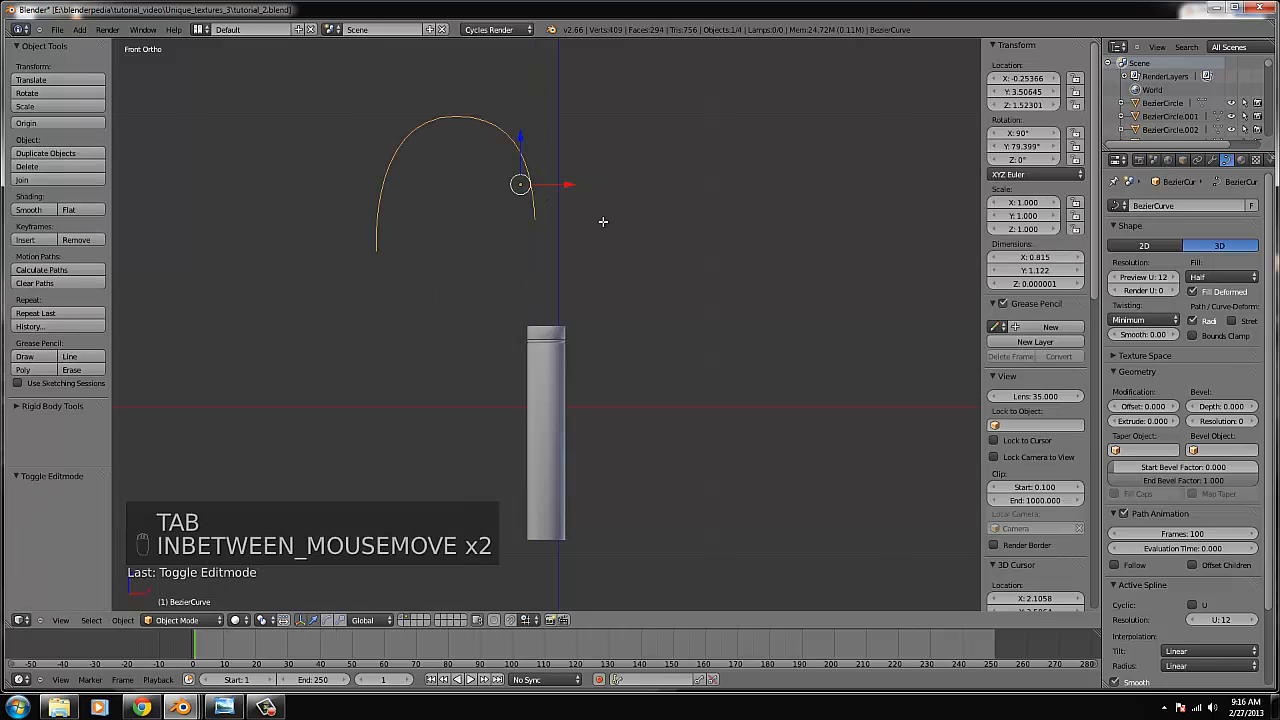
Rotate the base control point 1.955° so its handles stand vertical.
{"action": "key", "text": "Tab"}
{"action": "key", "text": "r"}
{"action": "left_click", "coordinate": [660, 277]}
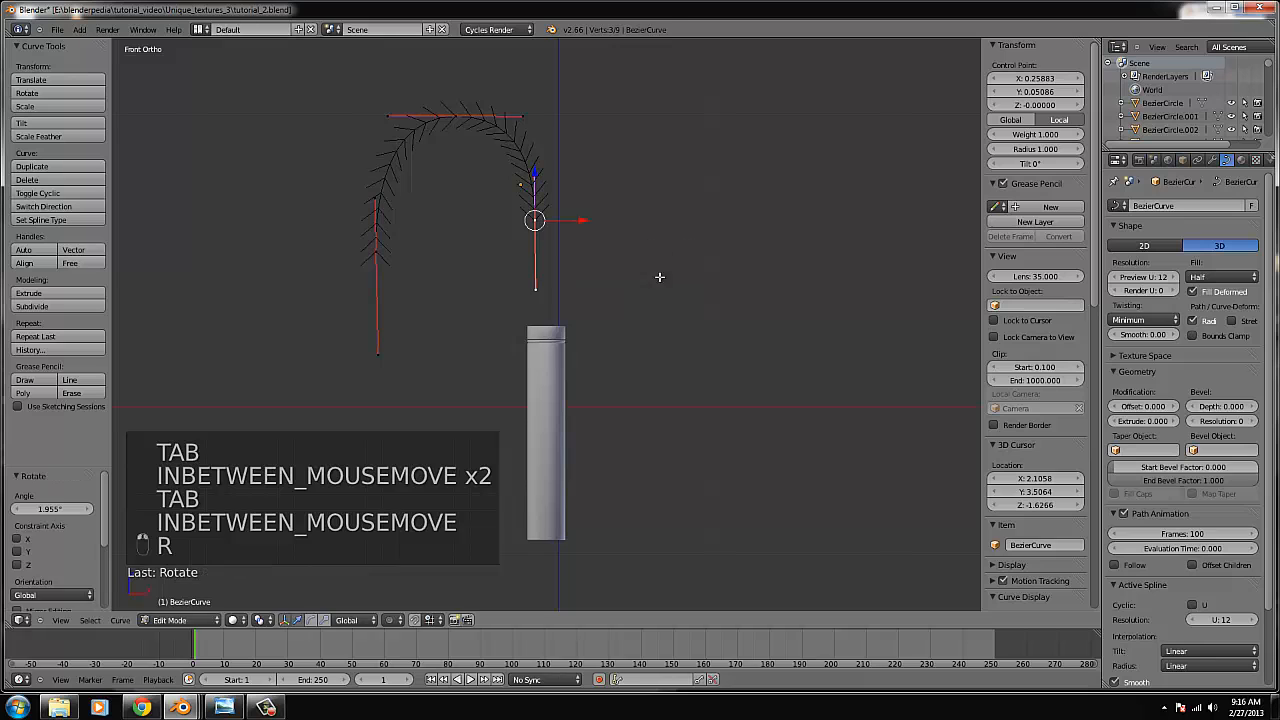
Extrude the curve's base point about 1.26 straight down along Z into the post.
{"action": "key", "text": "e"}
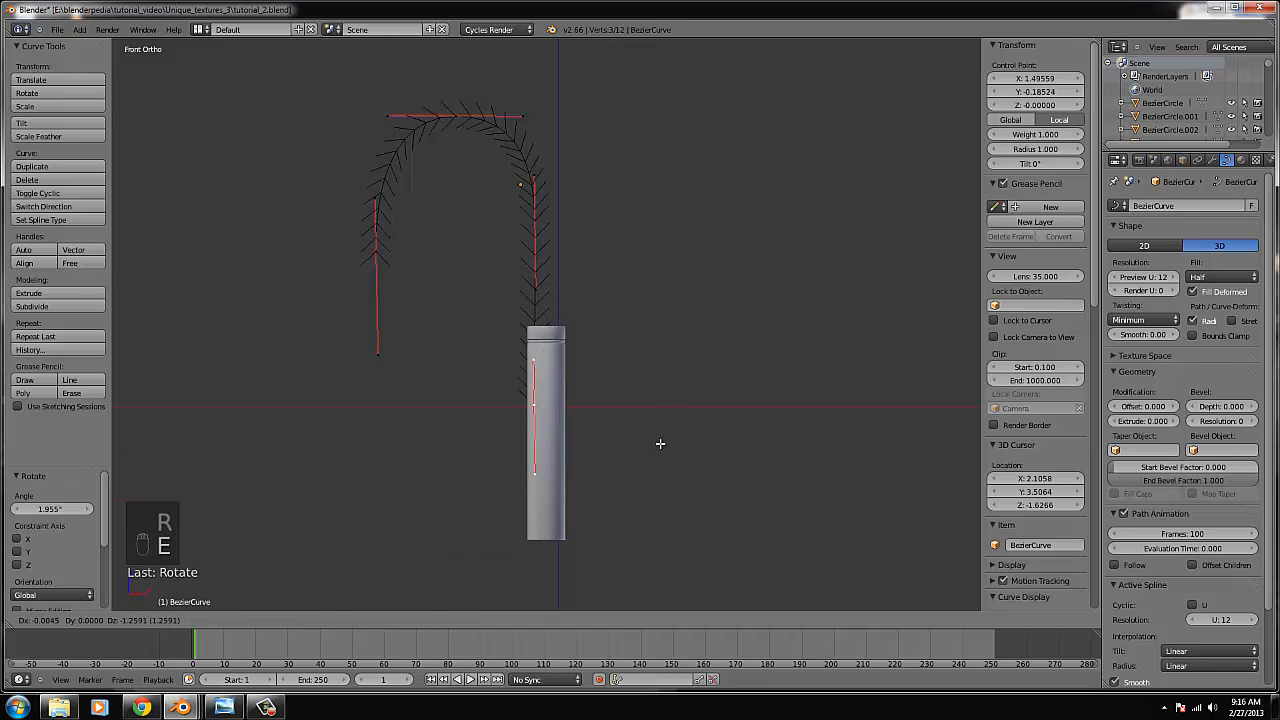
{"action": "right_click", "coordinate": [658, 443]}
{"action": "key", "text": "Tab"}
{"action": "key", "text": "Tab"}
Straighten the inner leg by slightly rotating the control point above the post and rotating the extruded lower point 0.553°.
{"action": "scroll", "coordinate": [643, 443], "scroll_direction": "up", "scroll_amount": 2}
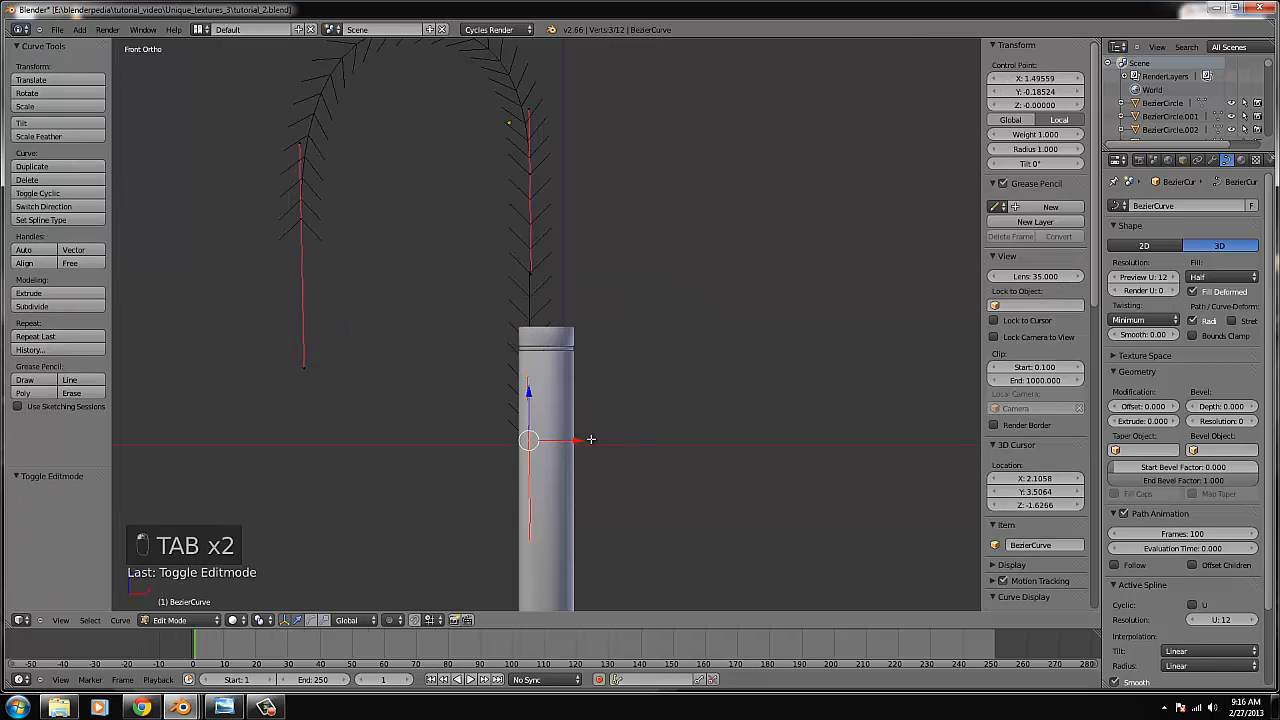
{"action": "key", "text": "Tab"}
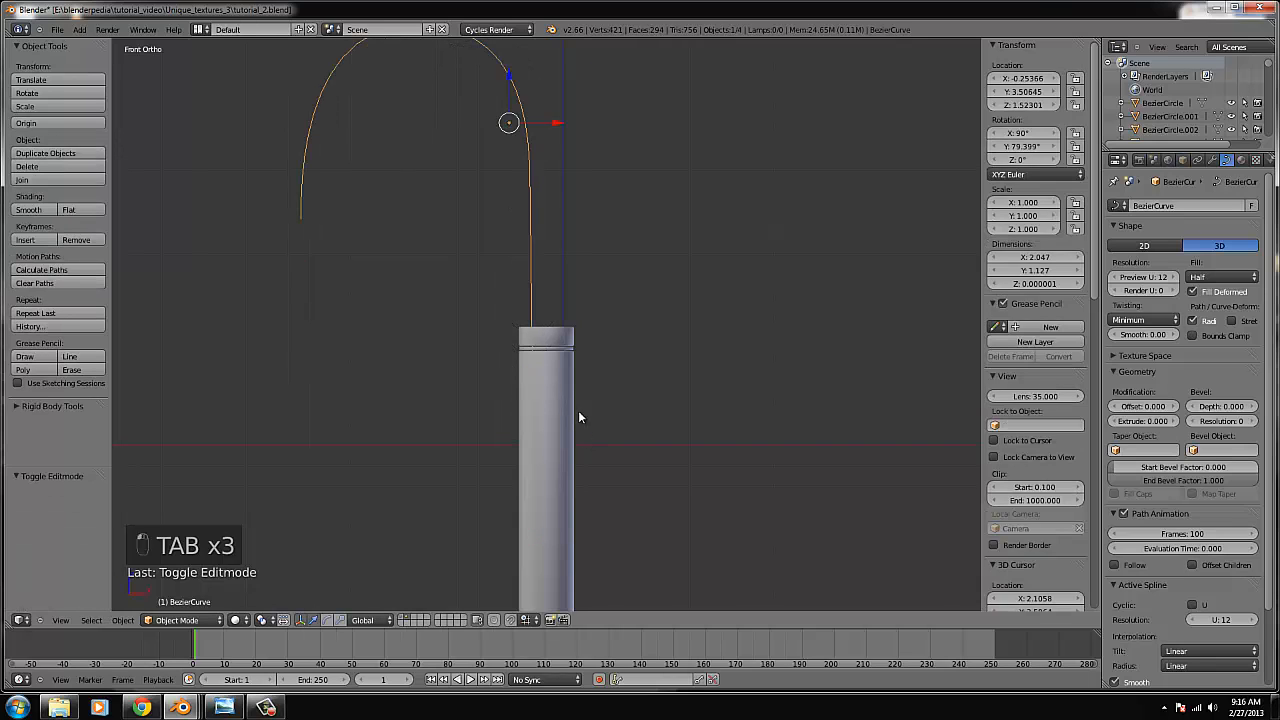
{"action": "key", "text": "Tab"}
{"action": "key", "text": "r"}
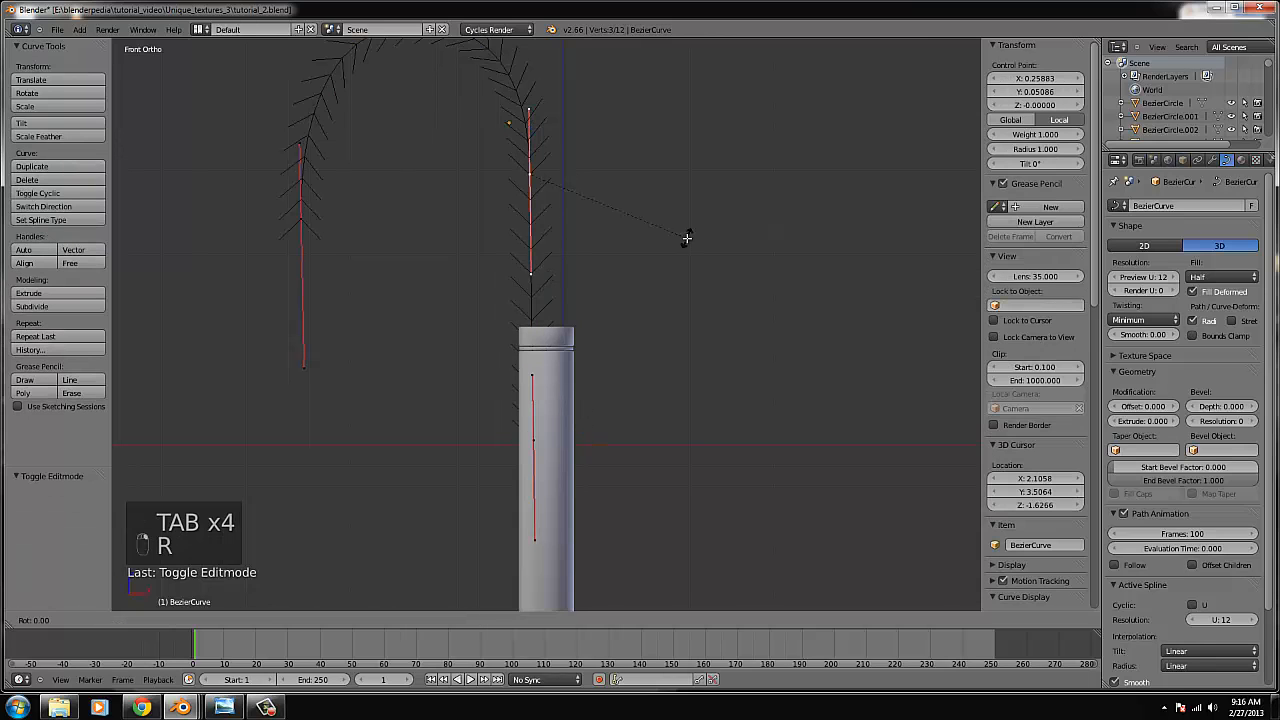
{"action": "left_click", "coordinate": [687, 240]}
{"action": "key", "text": "Tab"}
{"action": "key", "text": "Tab"}
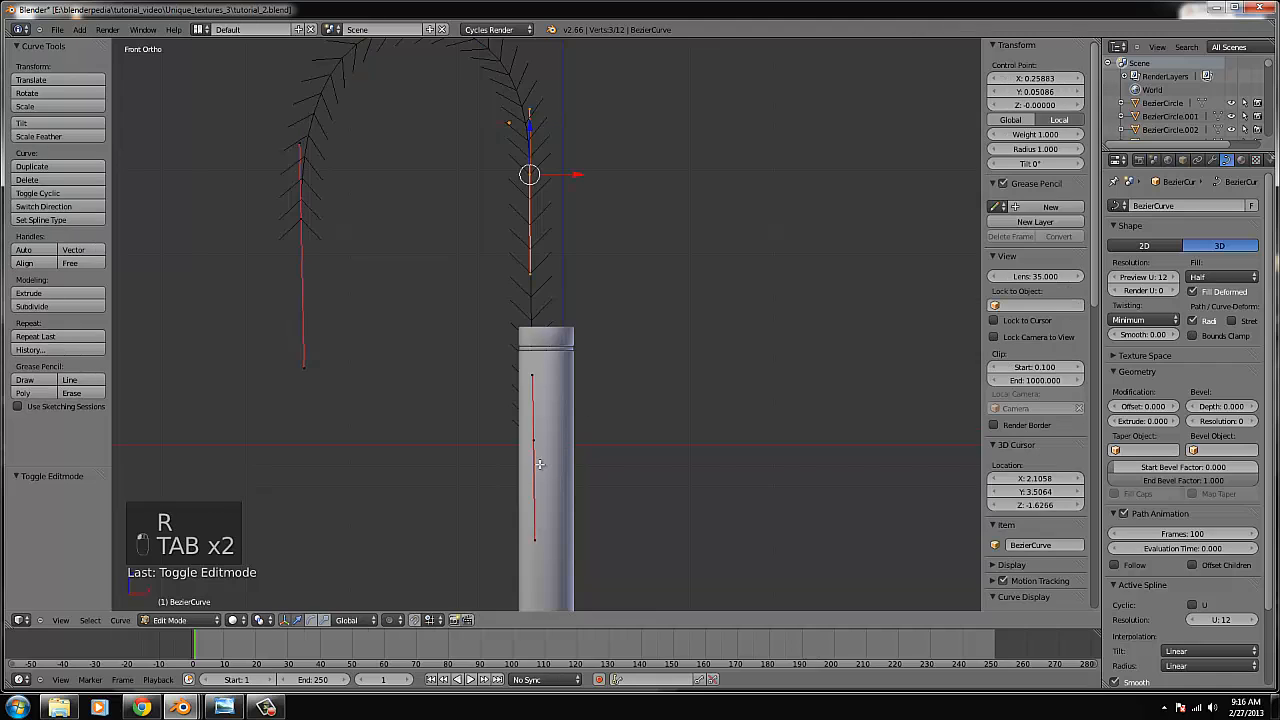
{"action": "right_click", "coordinate": [552, 463]}
{"action": "key", "text": "r"}
{"action": "left_click", "coordinate": [580, 443]}
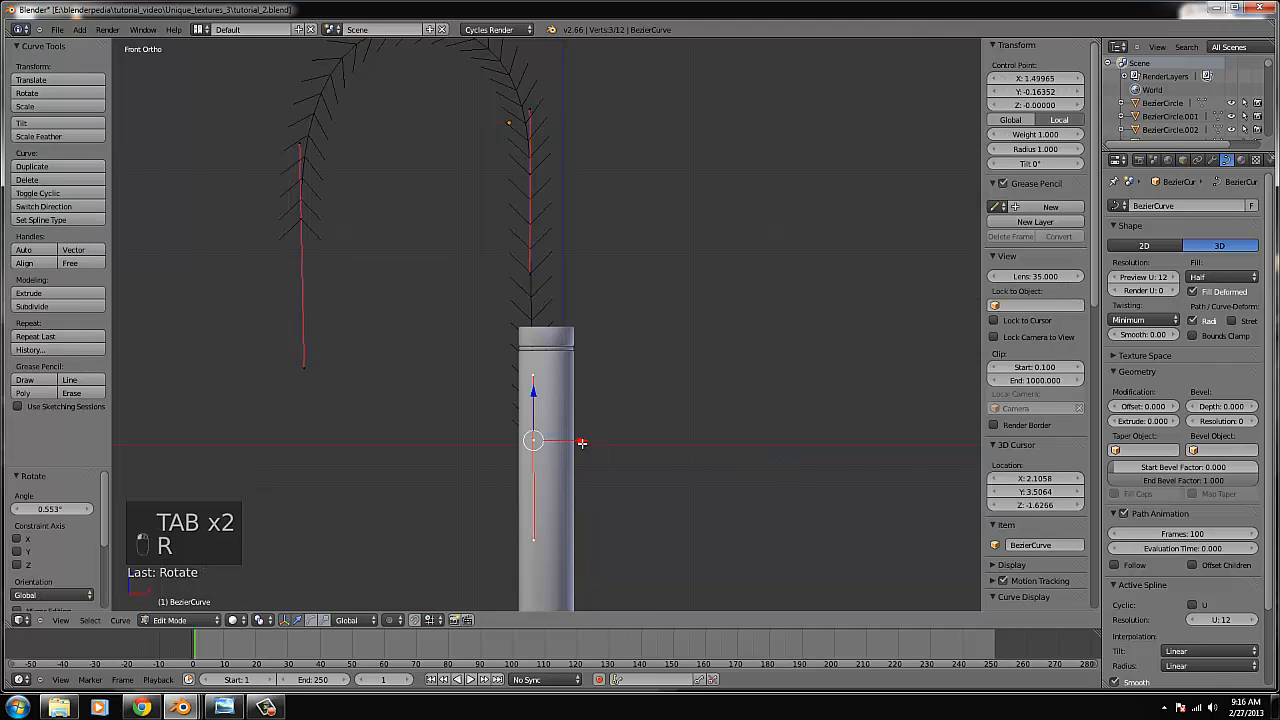
{"action": "key", "text": "Tab"}
{"action": "scroll", "coordinate": [579, 440], "scroll_direction": "down", "scroll_amount": 2}
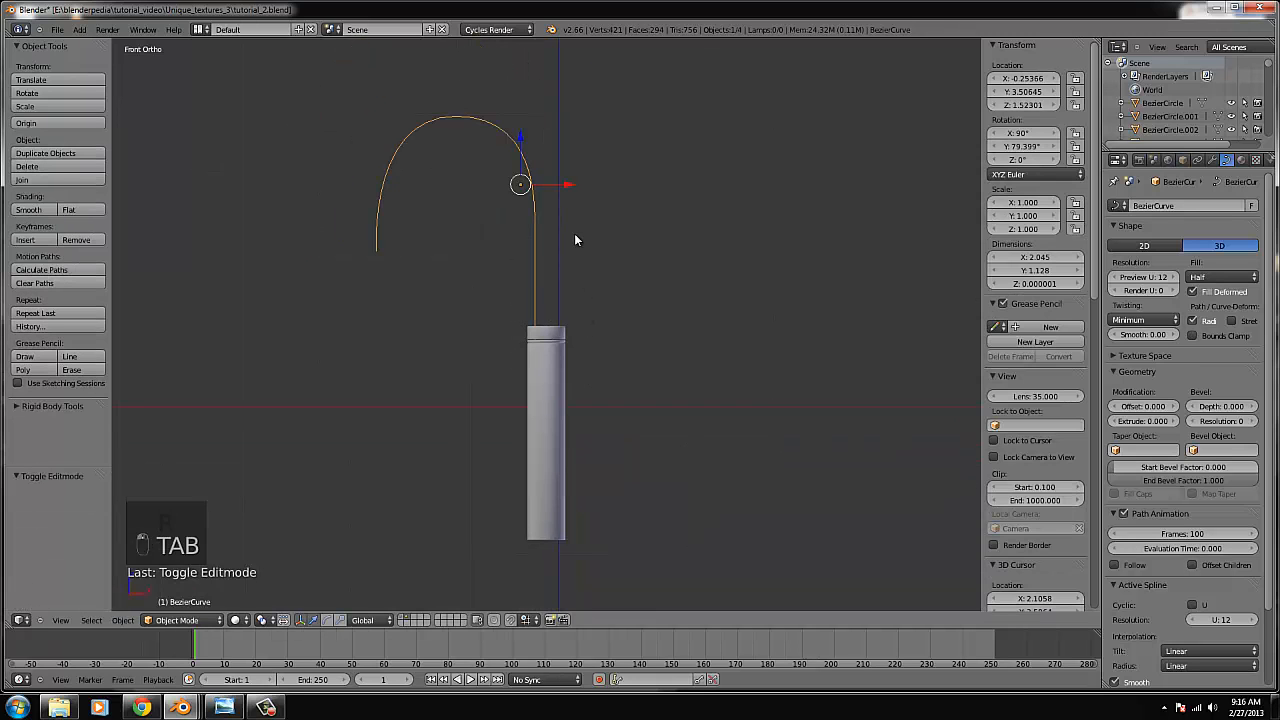
Raise the extruded lower point inside the post 0.295 along Z.
{"action": "key", "text": "Tab"}
{"action": "left_click_drag", "start_coordinate": [535, 358], "coordinate": [535, 306]}
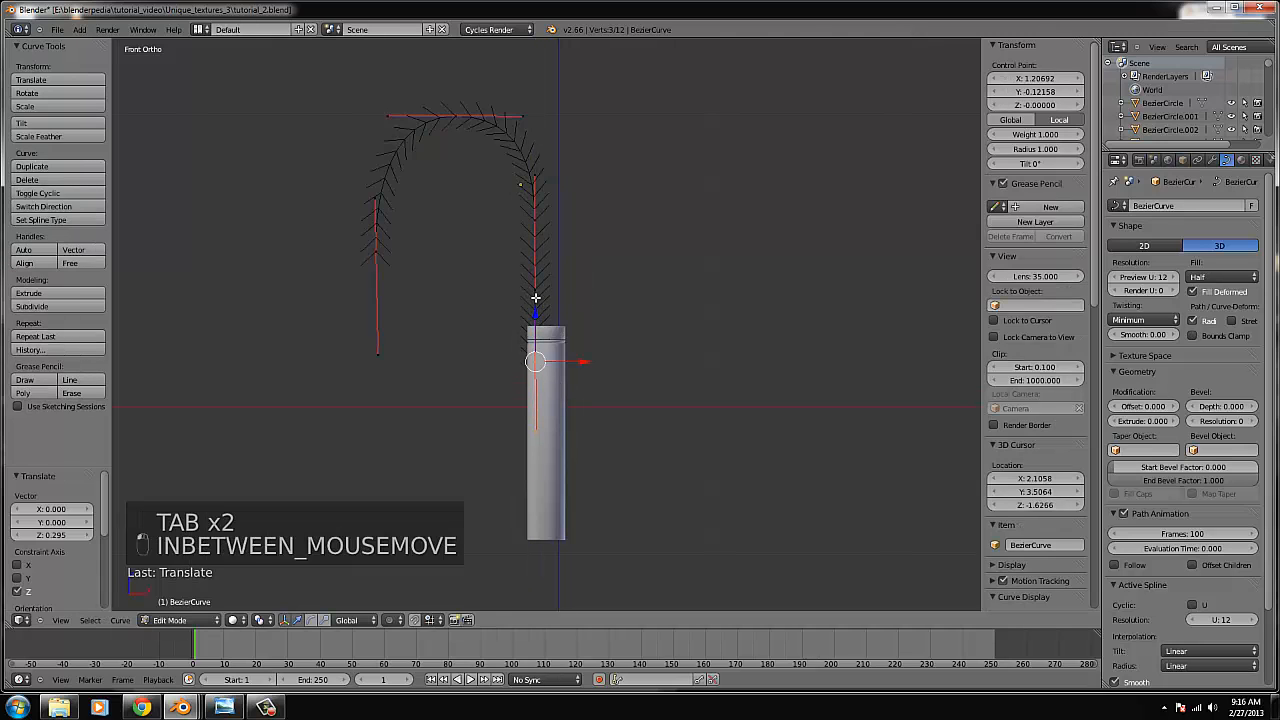
{"action": "key", "text": "Tab"}
{"action": "key", "text": "Tab"}
Move the outer leg's end point about 0.05 in X and 0.12 in Z toward the arch.
{"action": "right_click", "coordinate": [384, 236]}
{"action": "key", "text": "g"}
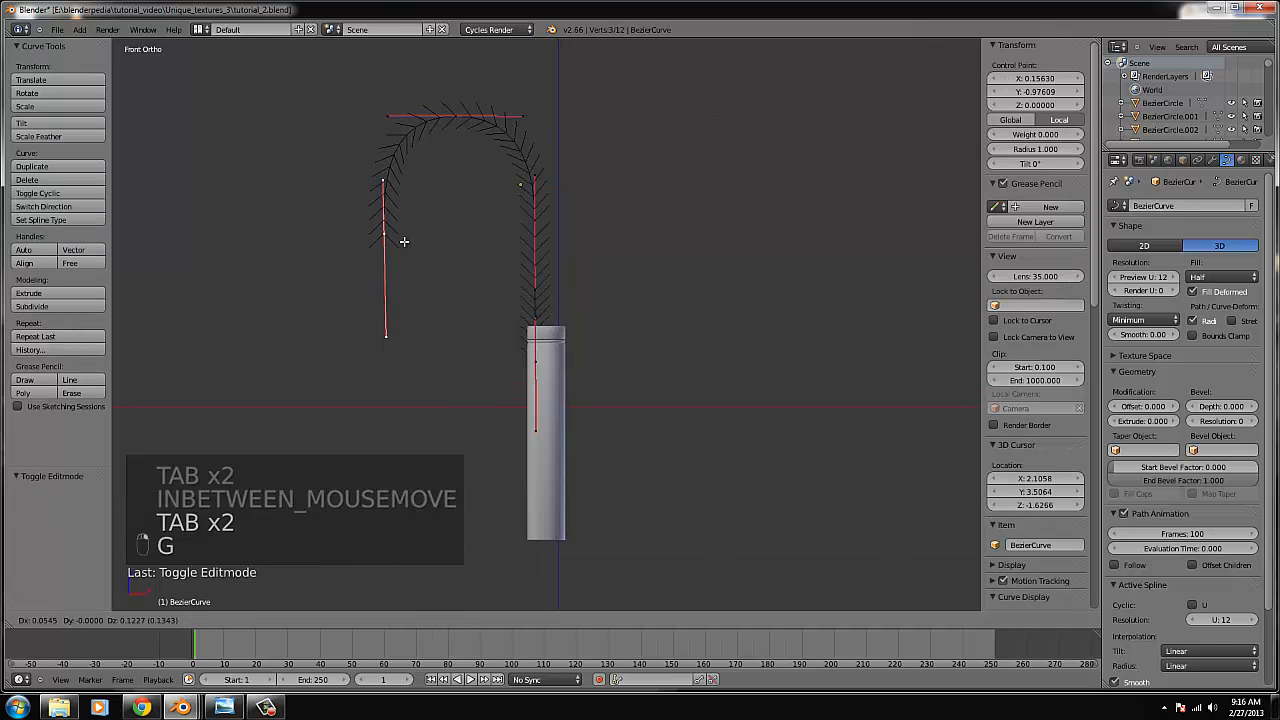
{"action": "key", "text": "Tab"}
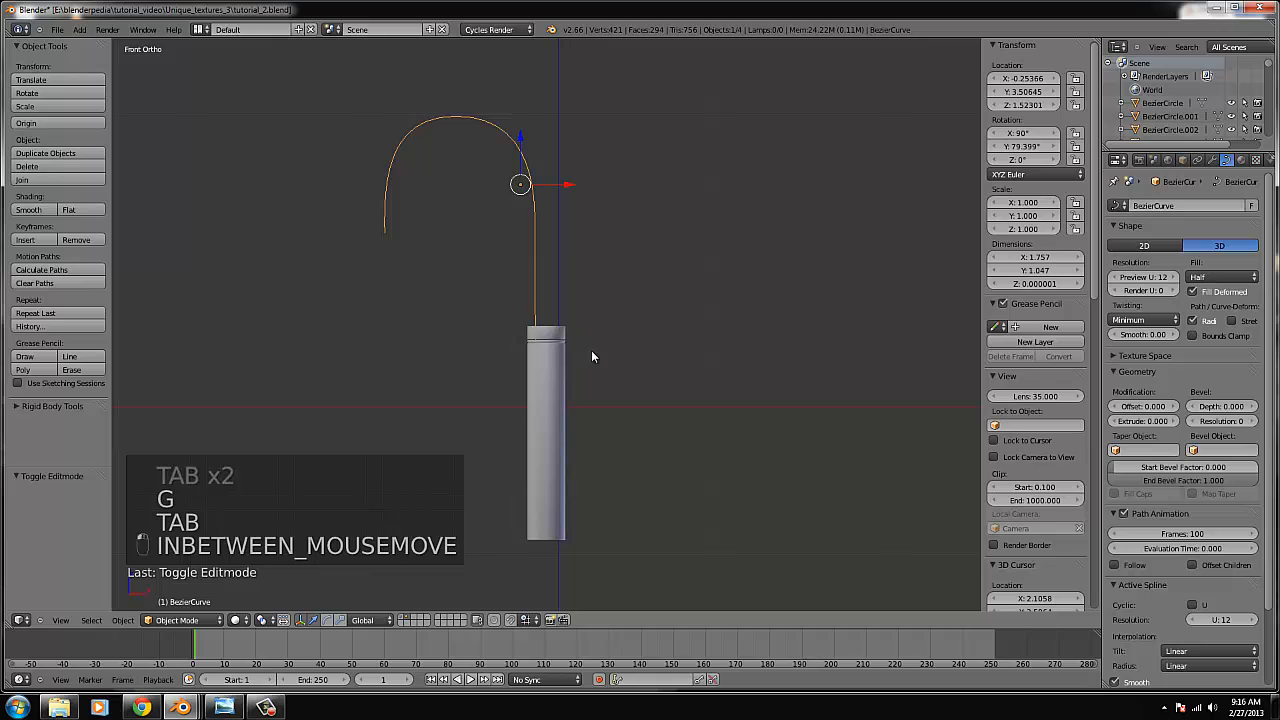
{"action": "key", "text": "Tab"}
{"action": "scroll", "coordinate": [565, 384], "scroll_direction": "up", "scroll_amount": 3}
{"action": "key", "text": "Tab"}
{"action": "scroll", "coordinate": [576, 338], "scroll_direction": "down", "scroll_amount": 3}
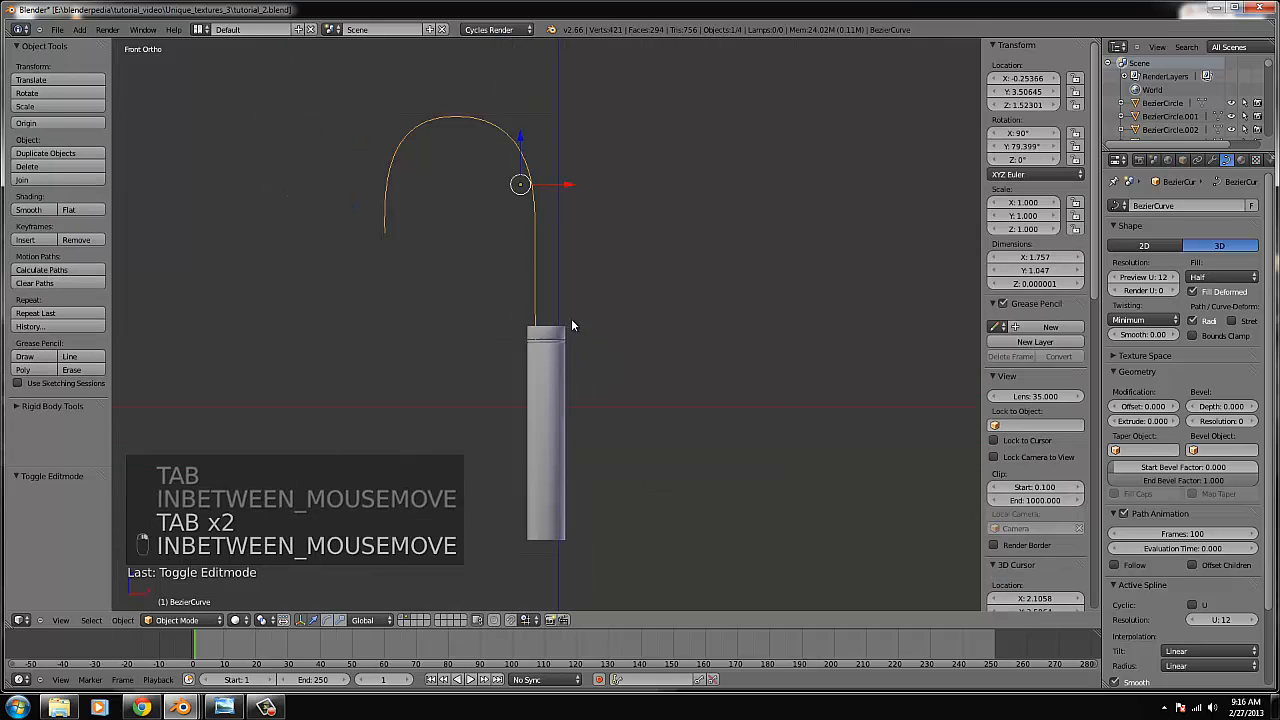
Move the whole curve 0.093 in X and -0.464 in Z, and raise it about 0.213 to fit the post.
{"action": "key", "text": "g"}
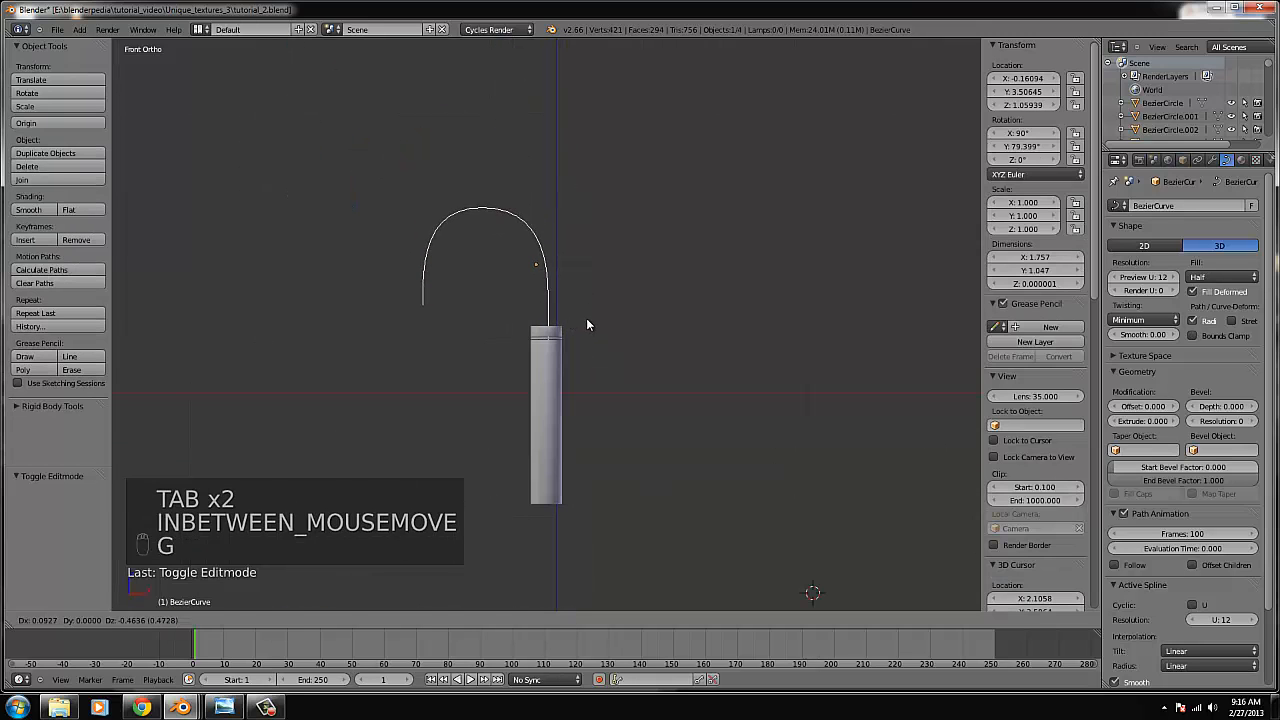
{"action": "left_click", "coordinate": [588, 325]}
{"action": "key", "text": "g"}
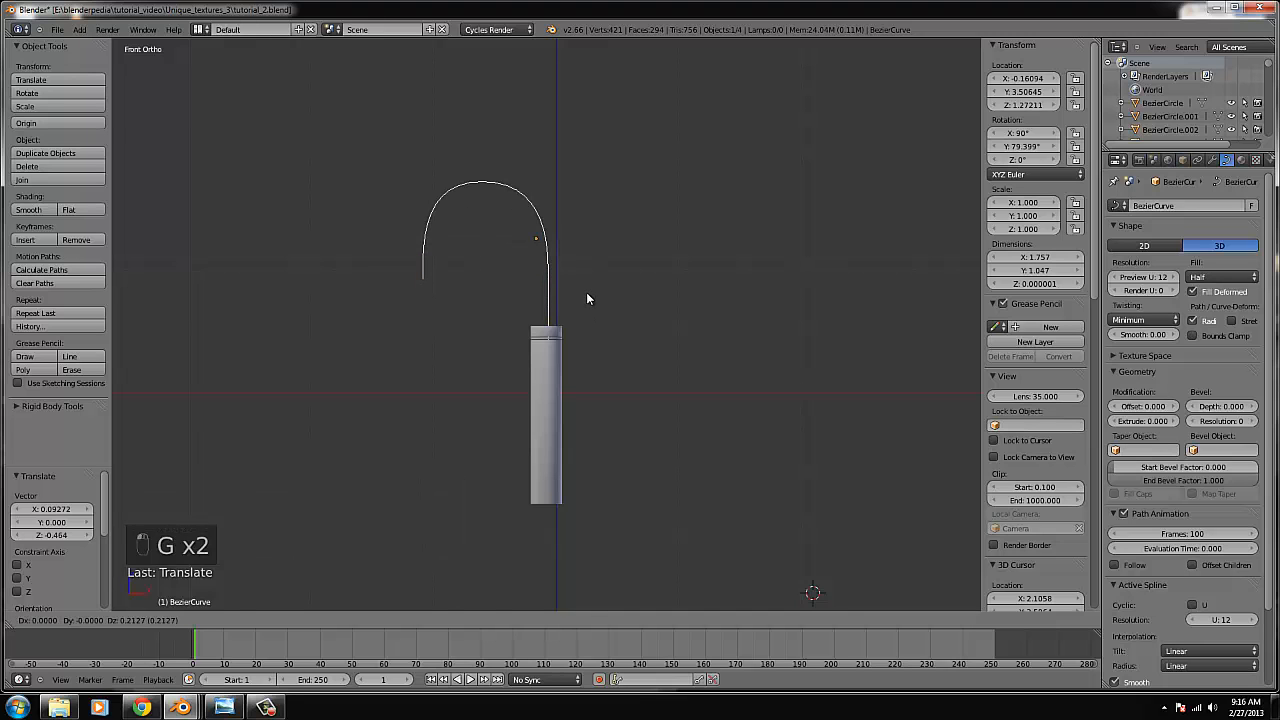
{"action": "left_click", "coordinate": [587, 298]}
Check the faucet's arch in the kitchen reference image, and return to editing the curve's points in Blender.
{"action": "left_click", "coordinate": [226, 708]}
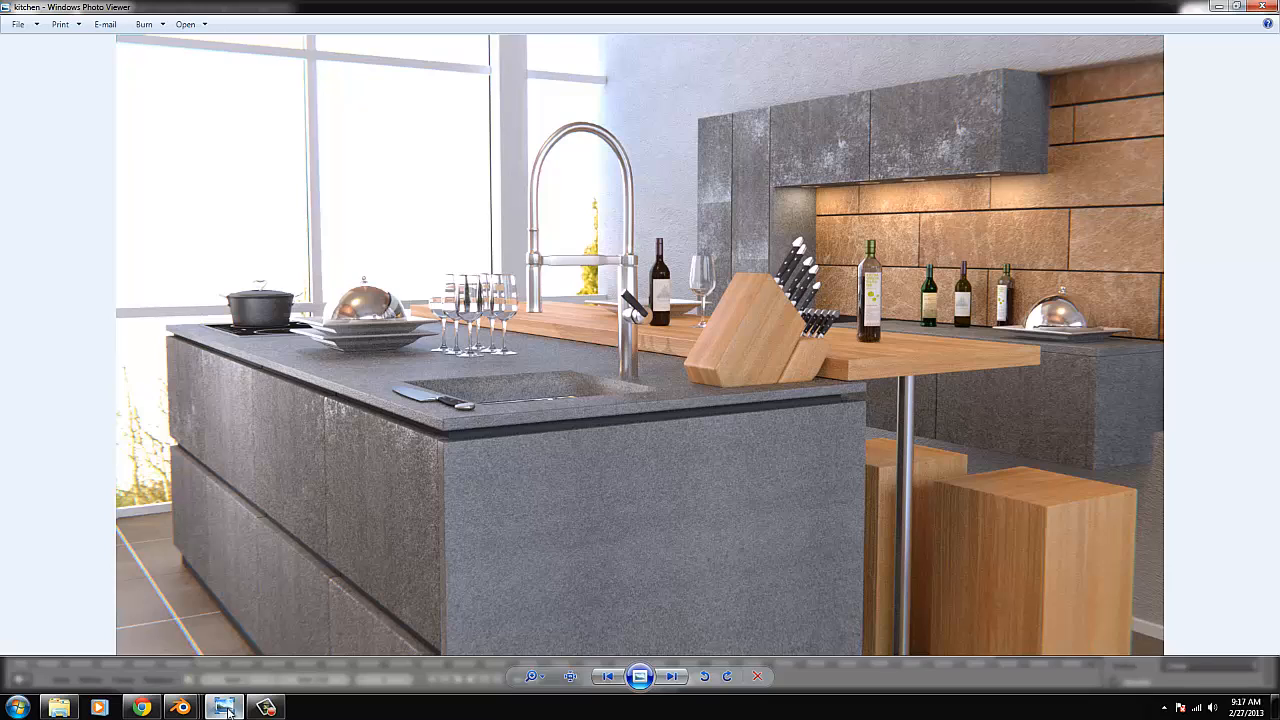
{"action": "left_click", "coordinate": [226, 708]}
{"action": "key", "text": "Tab"}
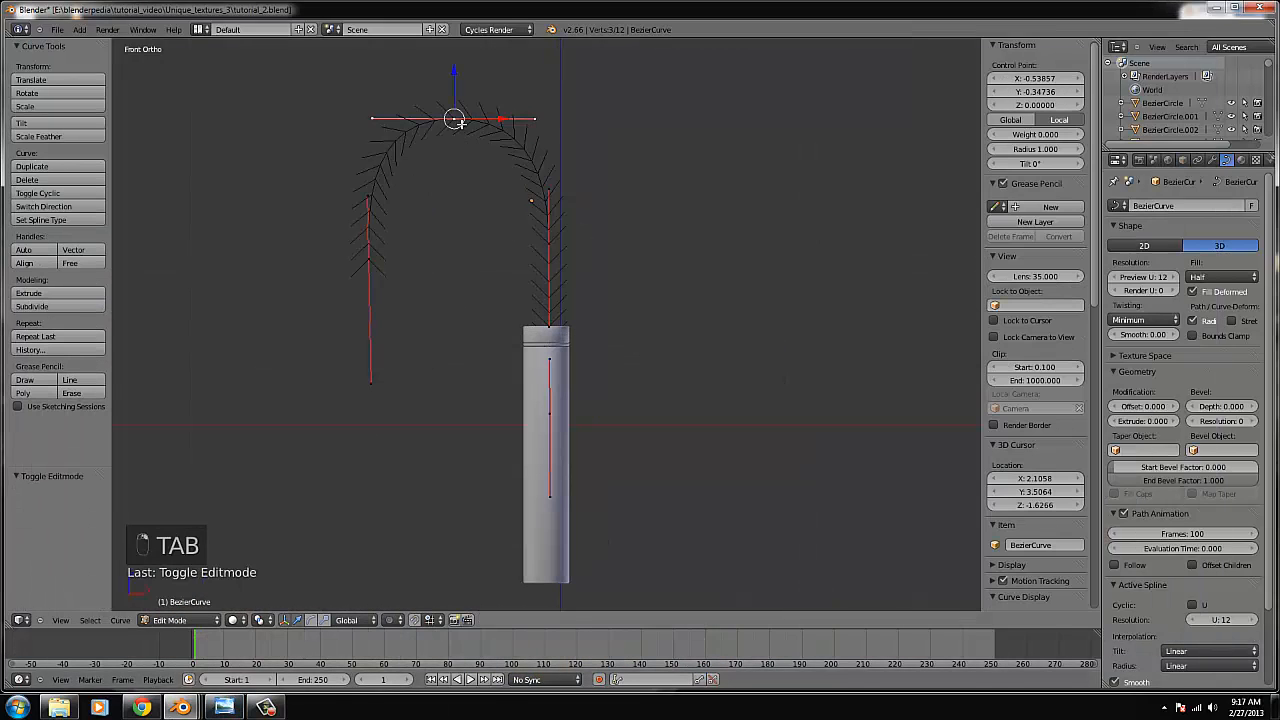
Nudge the arch's top point slightly toward the post and raise the spout's outer end point about 0.1 along Z.
{"action": "key", "text": "Tab"}
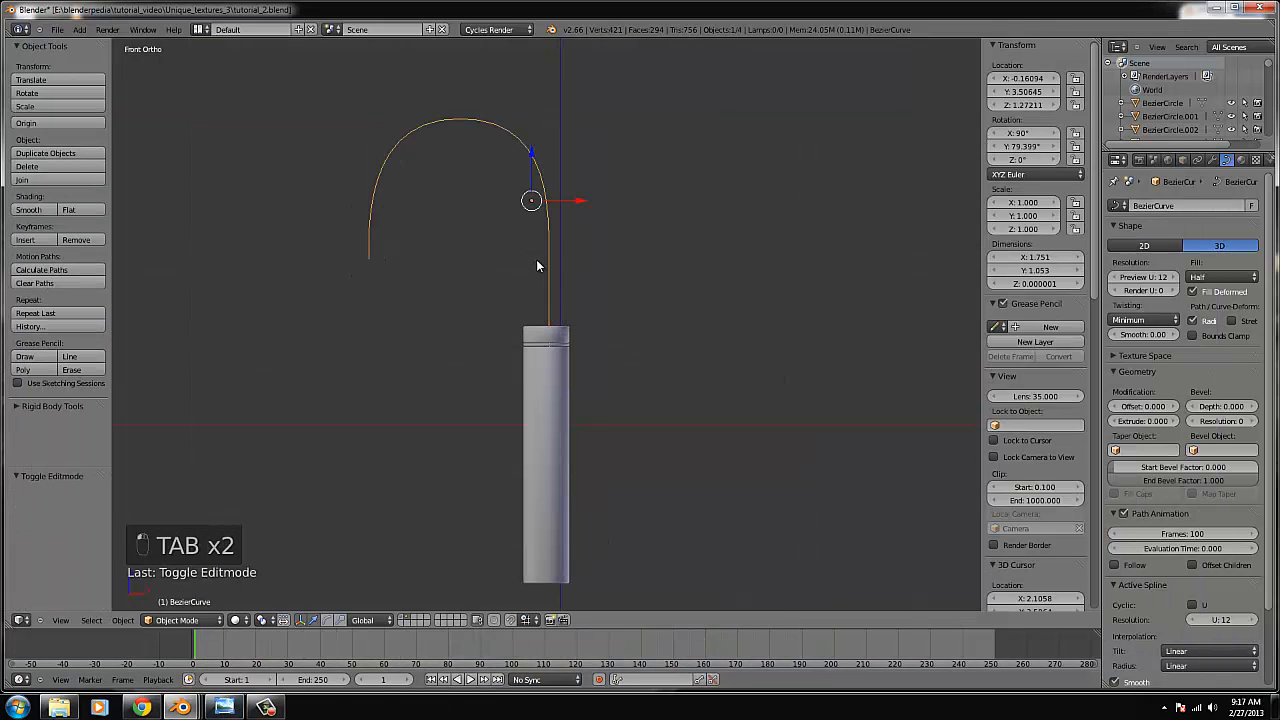
{"action": "key", "text": "Tab"}
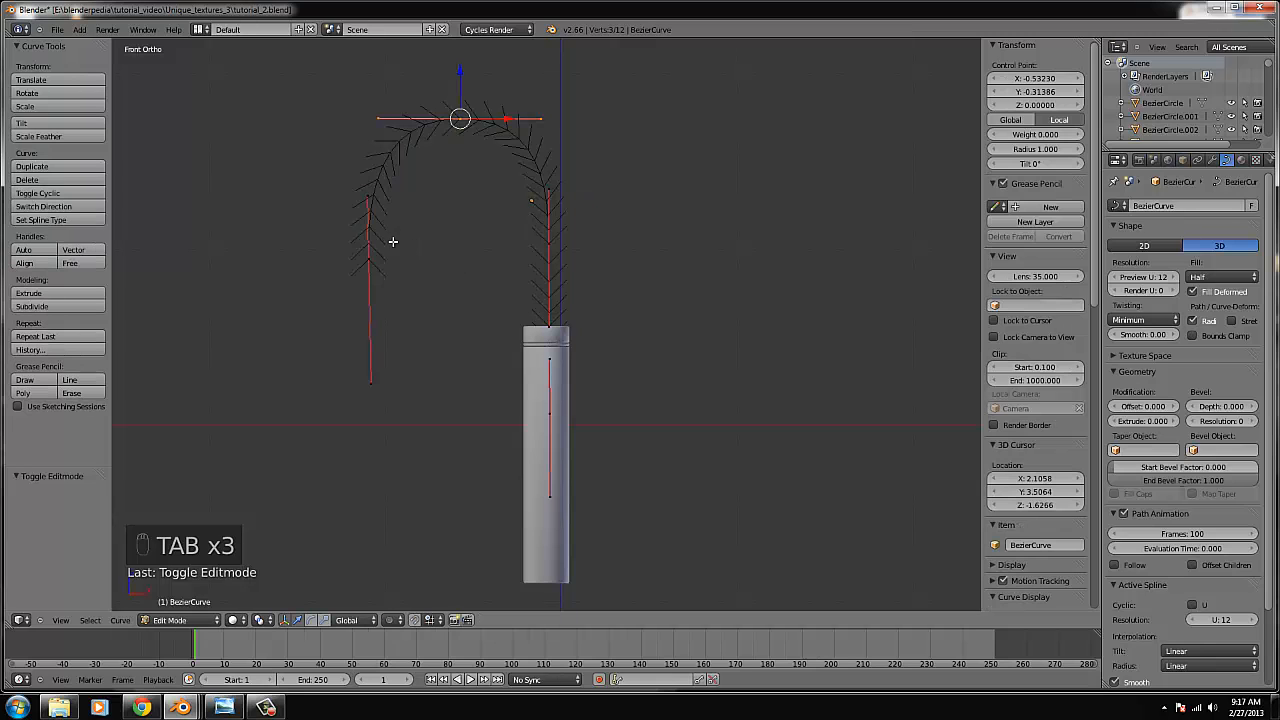
{"action": "right_click", "coordinate": [395, 250]}
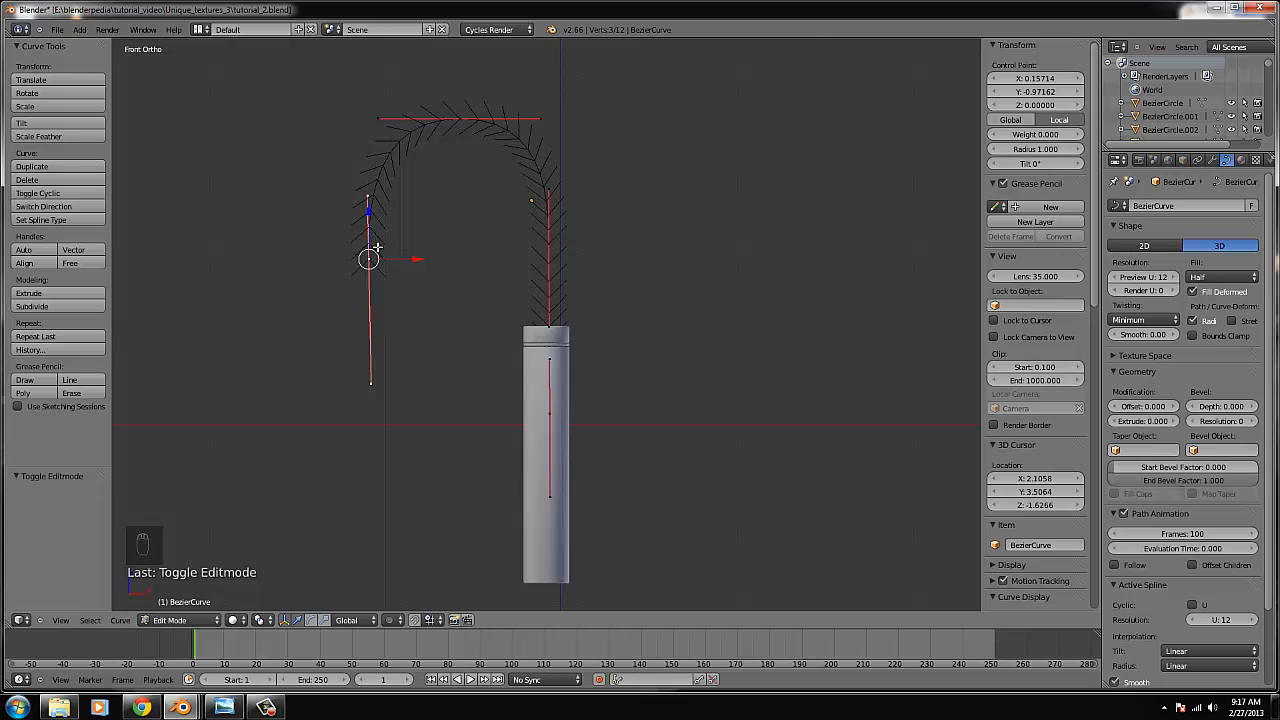
{"action": "key", "text": "Tab"}
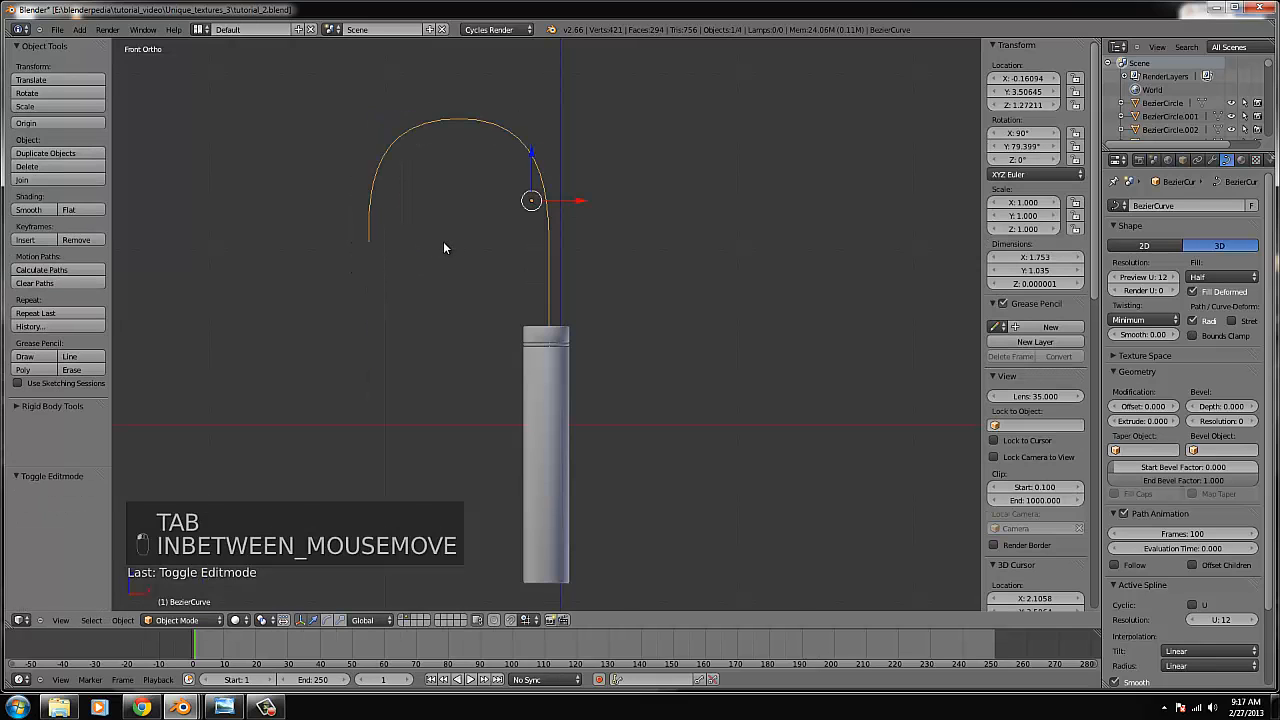
{"action": "key", "text": "Tab"}
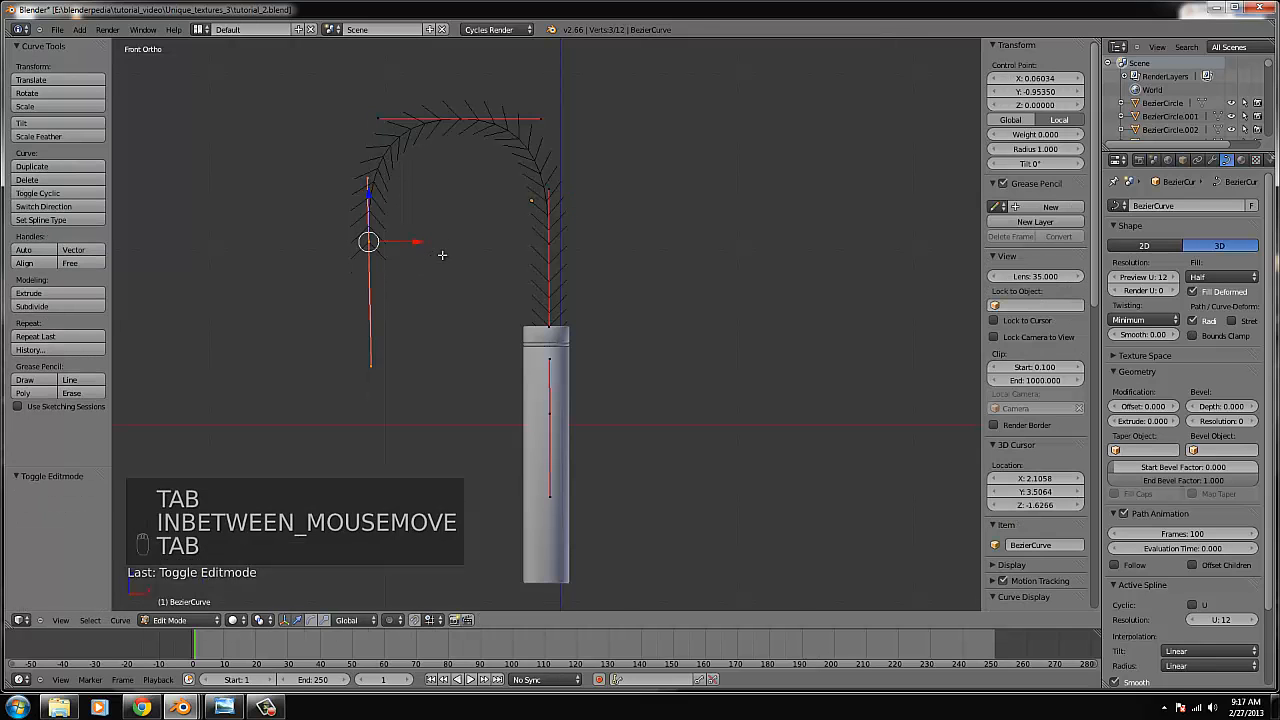
Rotate the outer end point about 0.21 degrees and check the arch's shape in Object Mode.
{"action": "key", "text": "r"}
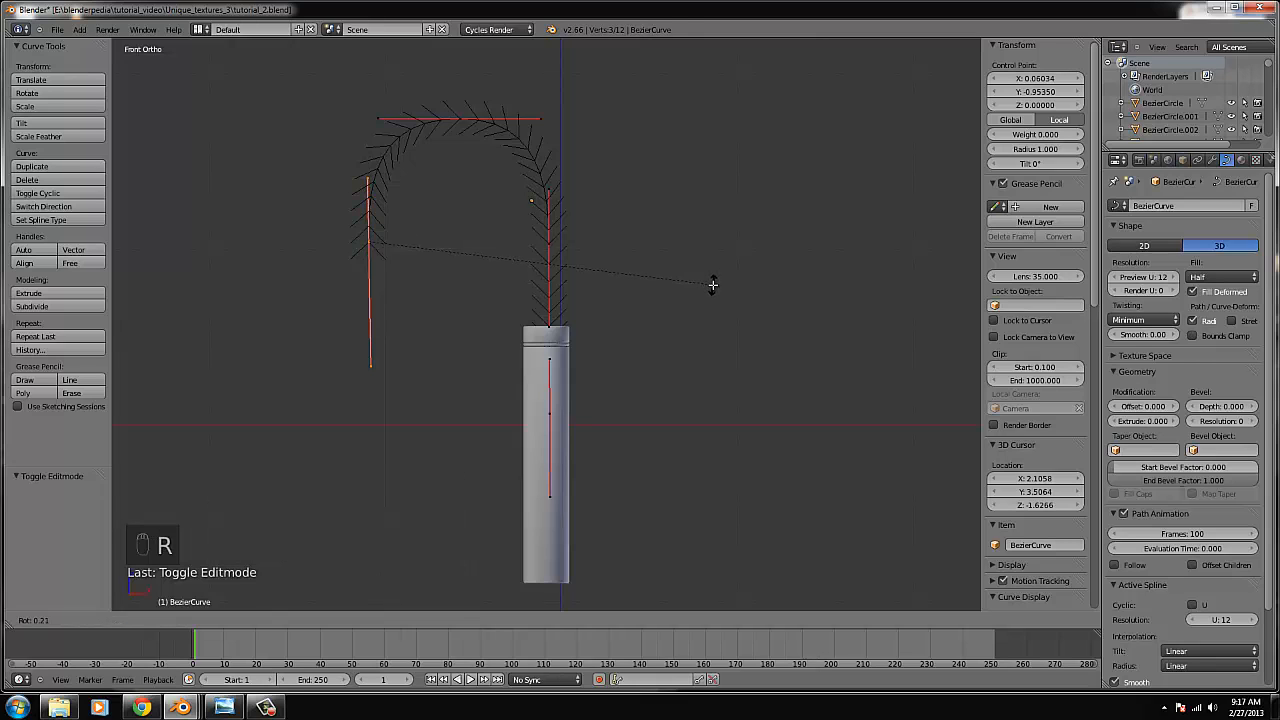
{"action": "left_click", "coordinate": [713, 286]}
{"action": "key", "text": "Tab"}
{"action": "scroll", "coordinate": [712, 286], "scroll_direction": "down", "scroll_amount": 3}
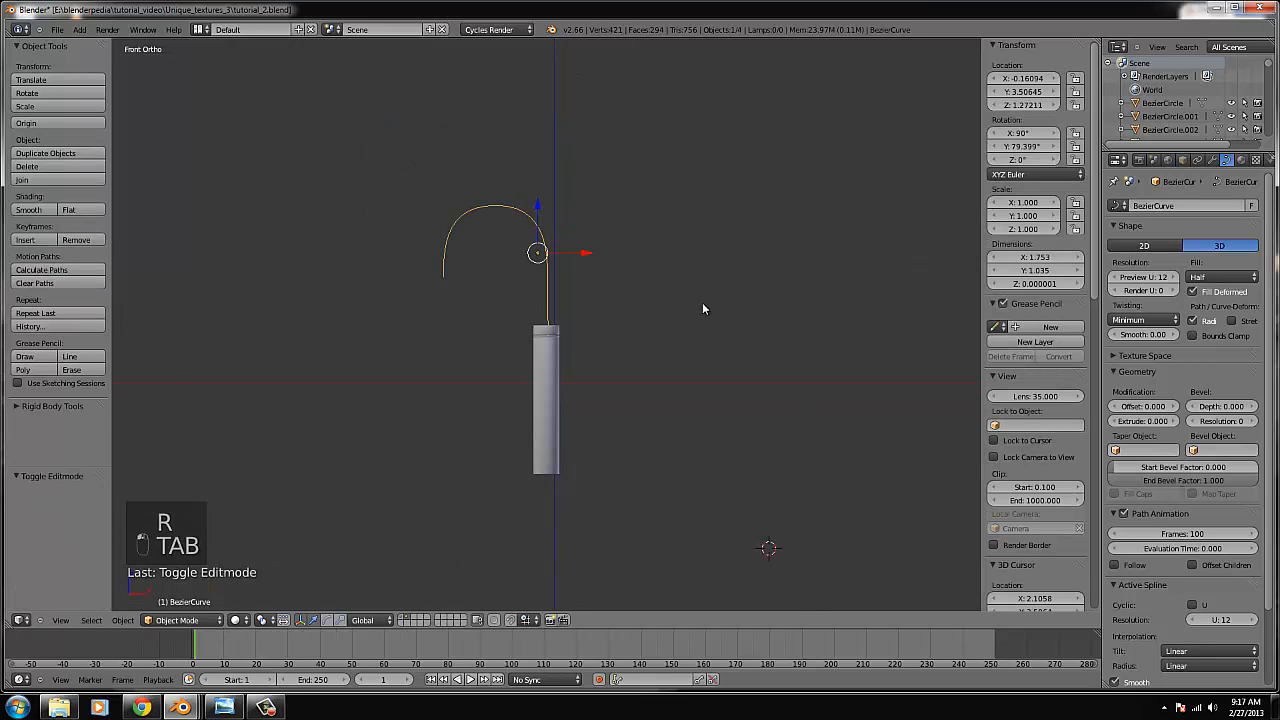
{"action": "scroll", "coordinate": [702, 302], "scroll_direction": "up", "scroll_amount": 4}
{"action": "key", "text": "Tab"}
{"action": "key", "text": "Tab"}
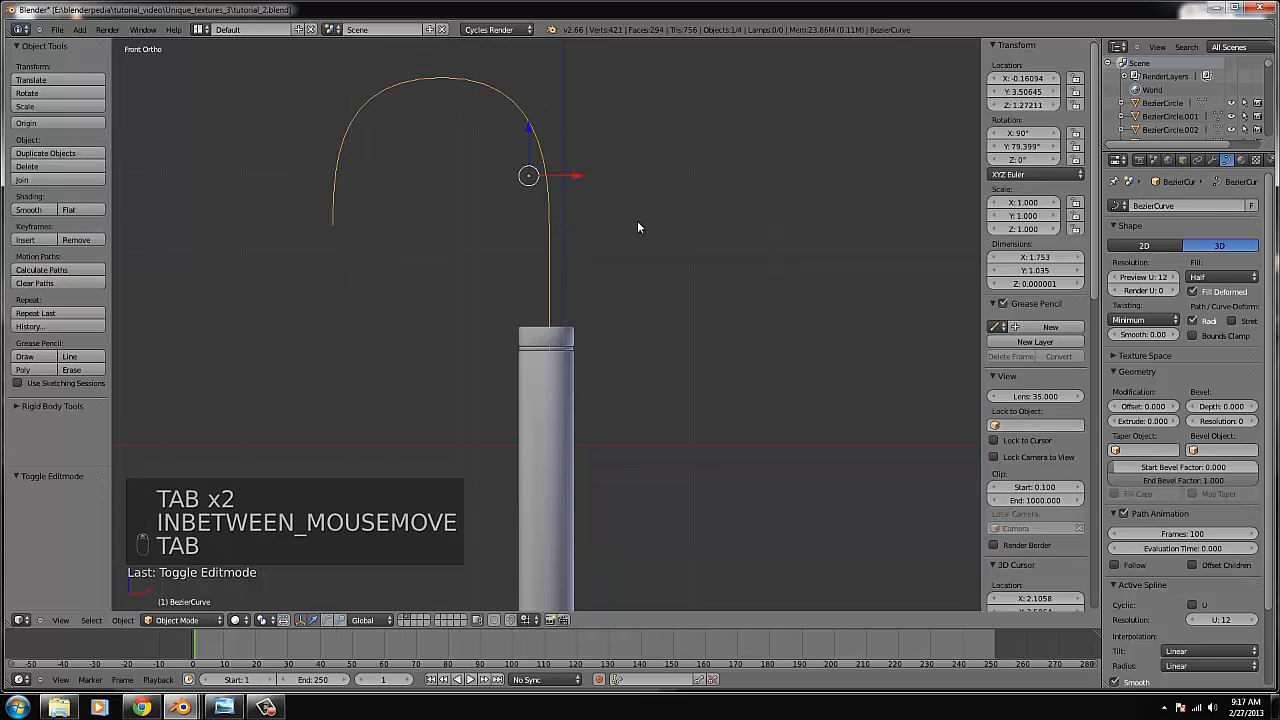
Set the spout curve's fill mode to Full and its bevel depth to about 0.036.
{"action": "left_click", "coordinate": [1218, 276]}
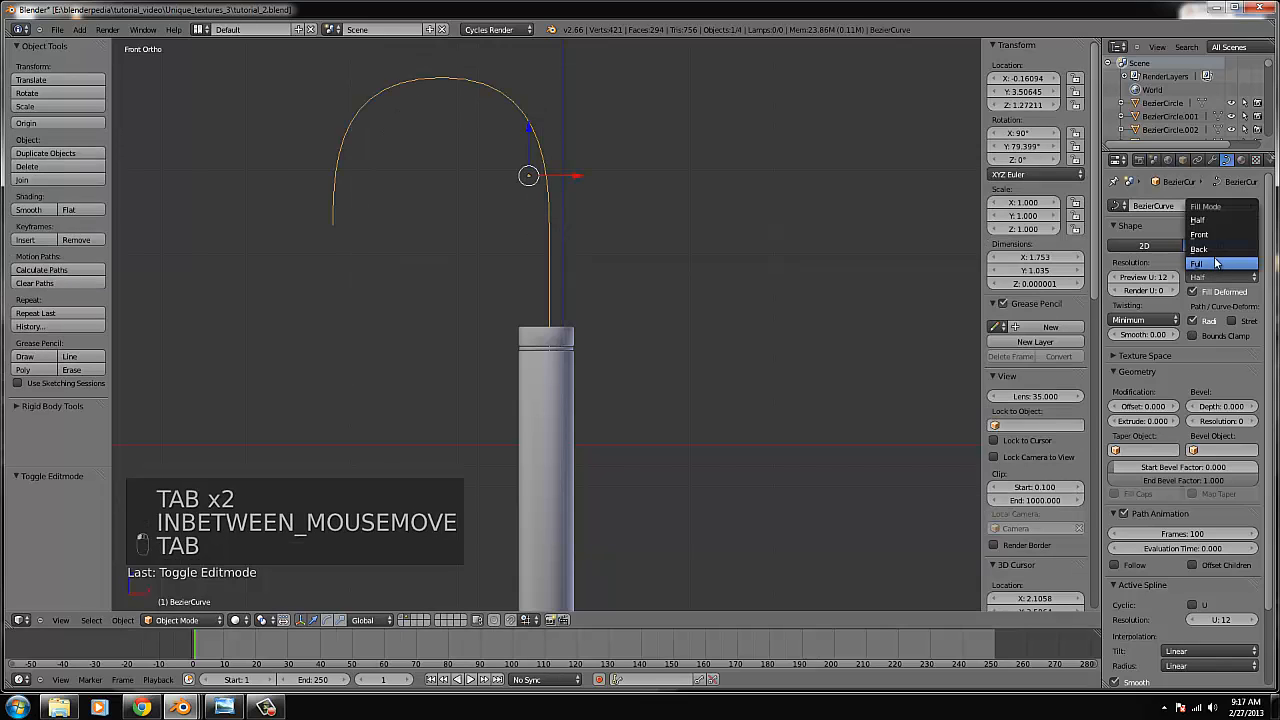
{"action": "left_click", "coordinate": [1217, 263]}
{"action": "left_click_drag", "start_coordinate": [1228, 406], "coordinate": [1240, 420]}
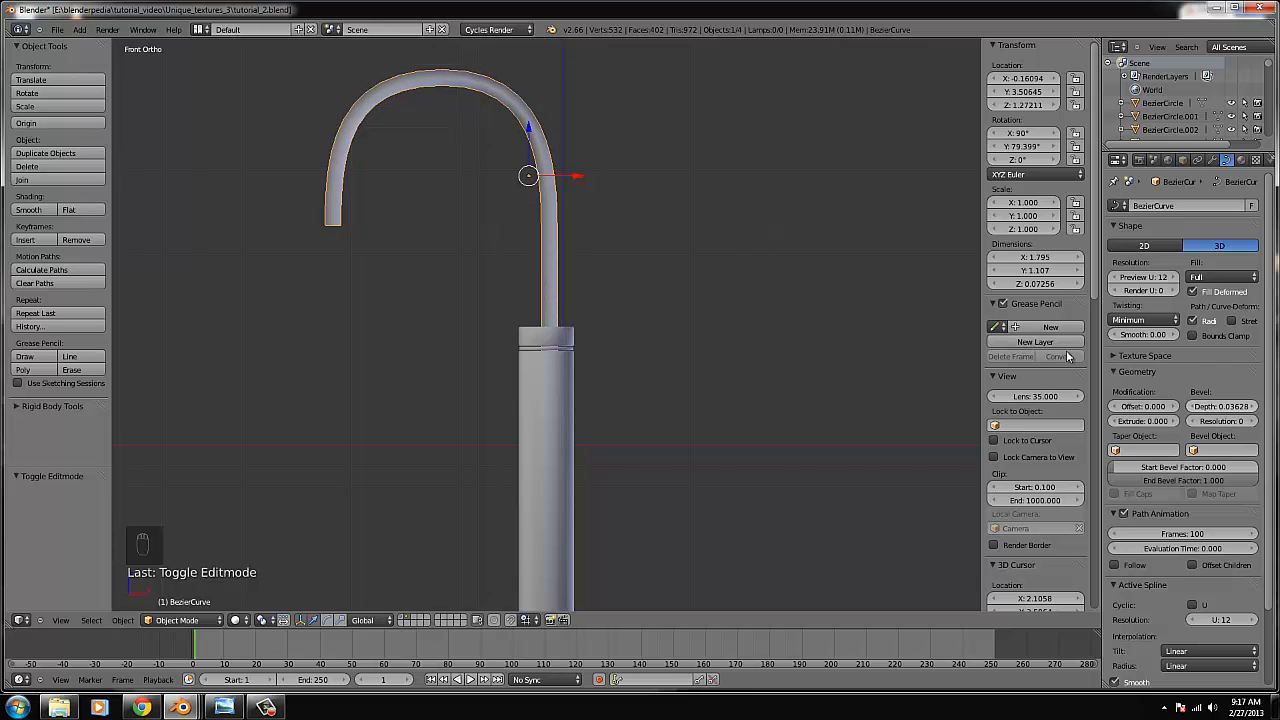
Move the spout -0.0095 along X, and set its bevel depth to about 0.043 with a bevel resolution of 2.
{"action": "key", "text": "g"}
{"action": "key", "text": "x"}
{"action": "left_click", "coordinate": [572, 184]}
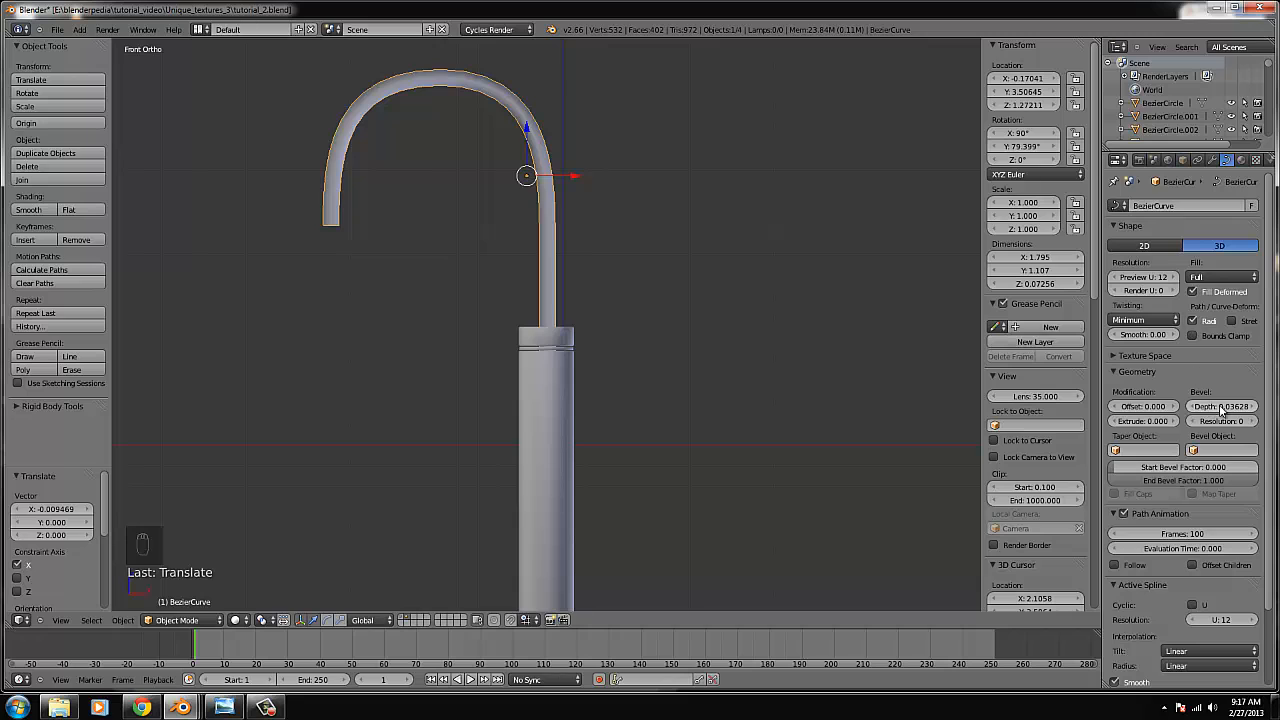
{"action": "left_click_drag", "start_coordinate": [1221, 408], "coordinate": [1240, 421]}
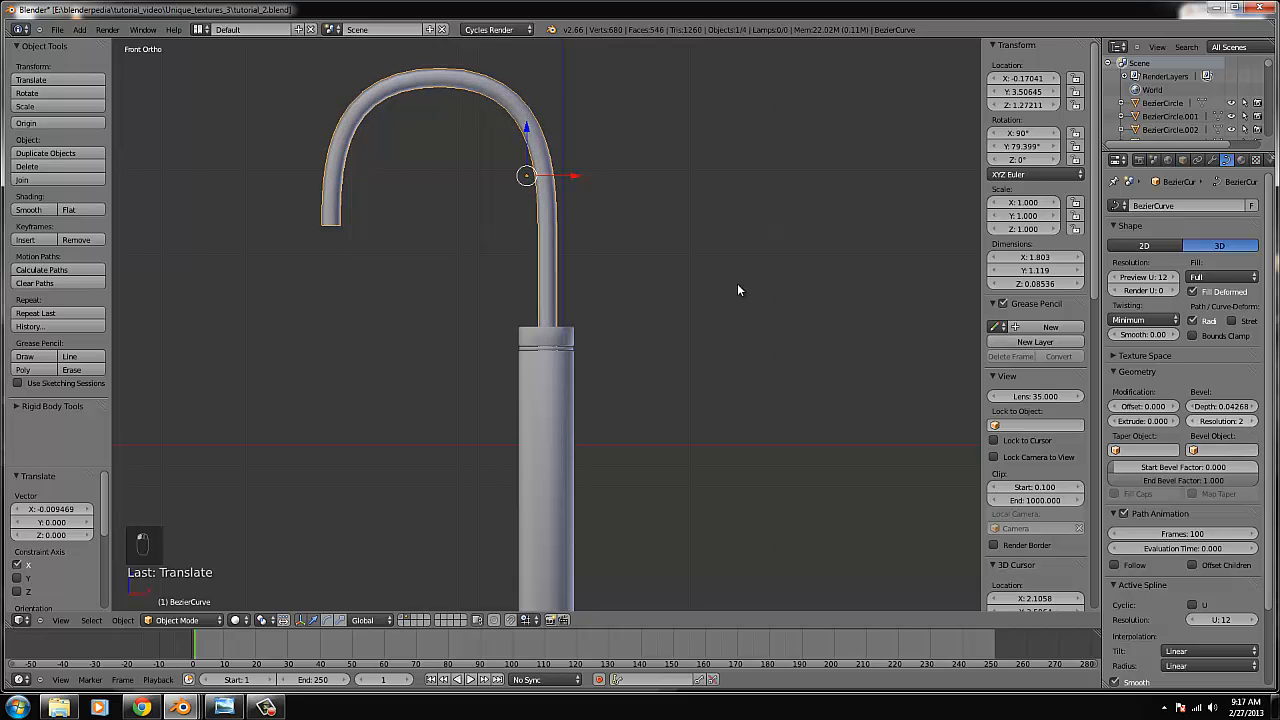
Raise the post-side point's upper handle about 0.145 and the arch's top point 0.044 along Z.
{"action": "key", "text": "Tab"}
{"action": "right_click", "coordinate": [543, 175]}
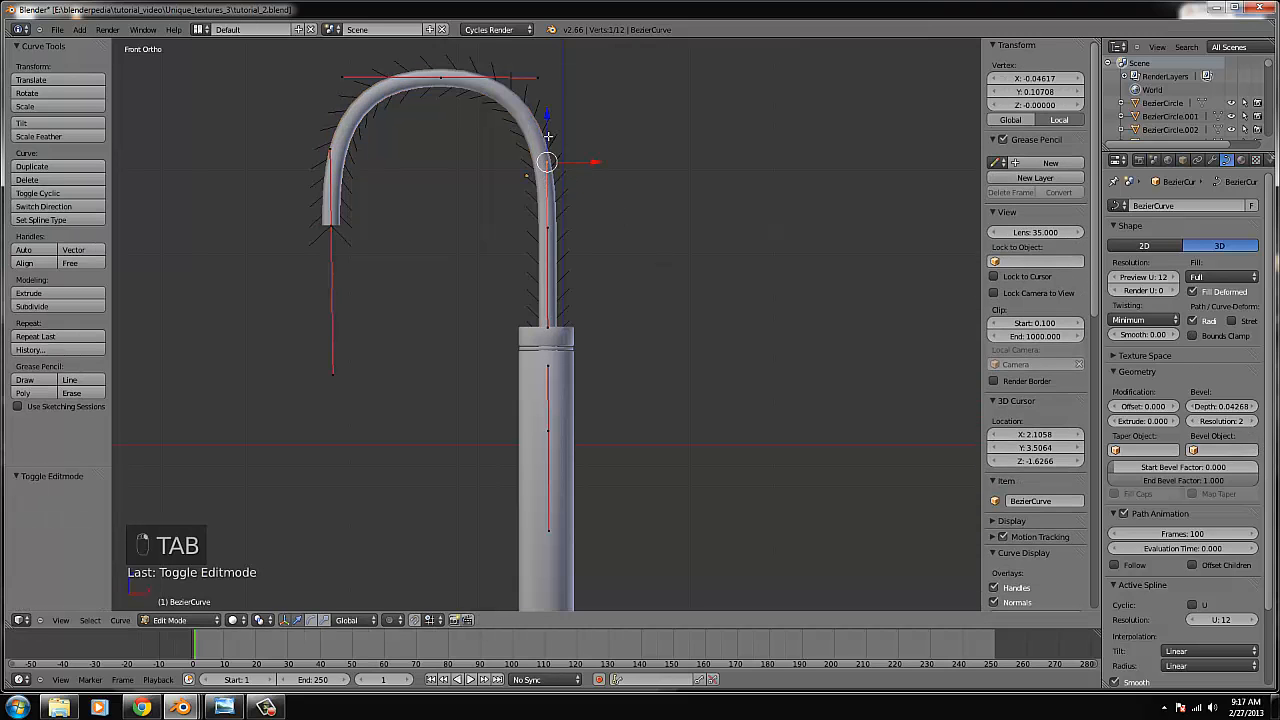
{"action": "key", "text": "g"}
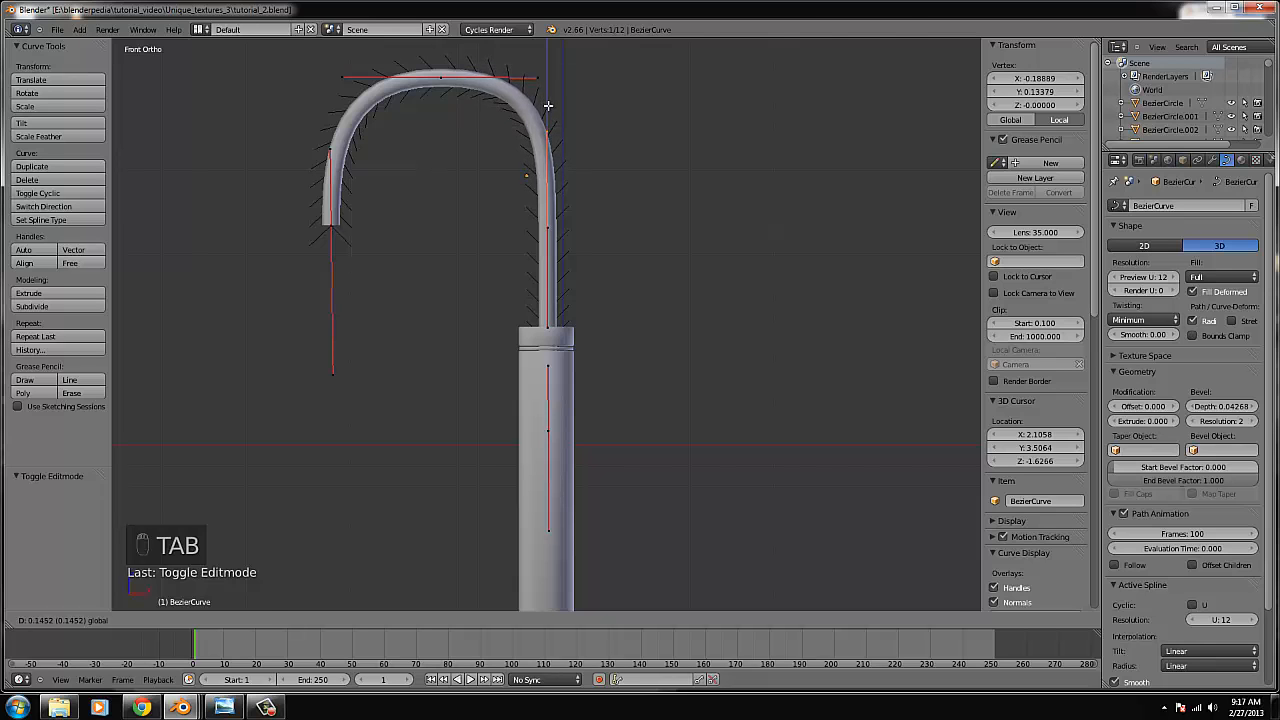
{"action": "key", "text": "Tab"}
{"action": "key", "text": "Tab"}
{"action": "right_click", "coordinate": [442, 62]}
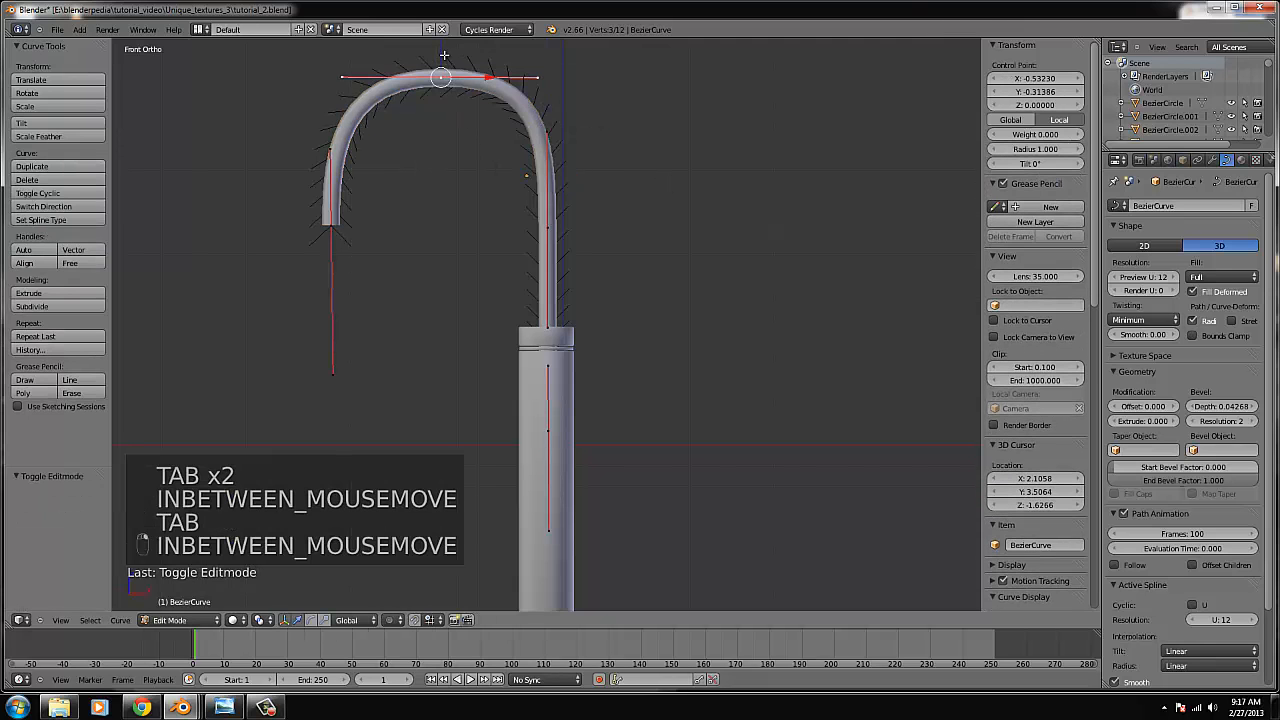
{"action": "key", "text": "g"}
{"action": "left_click", "coordinate": [443, 40]}
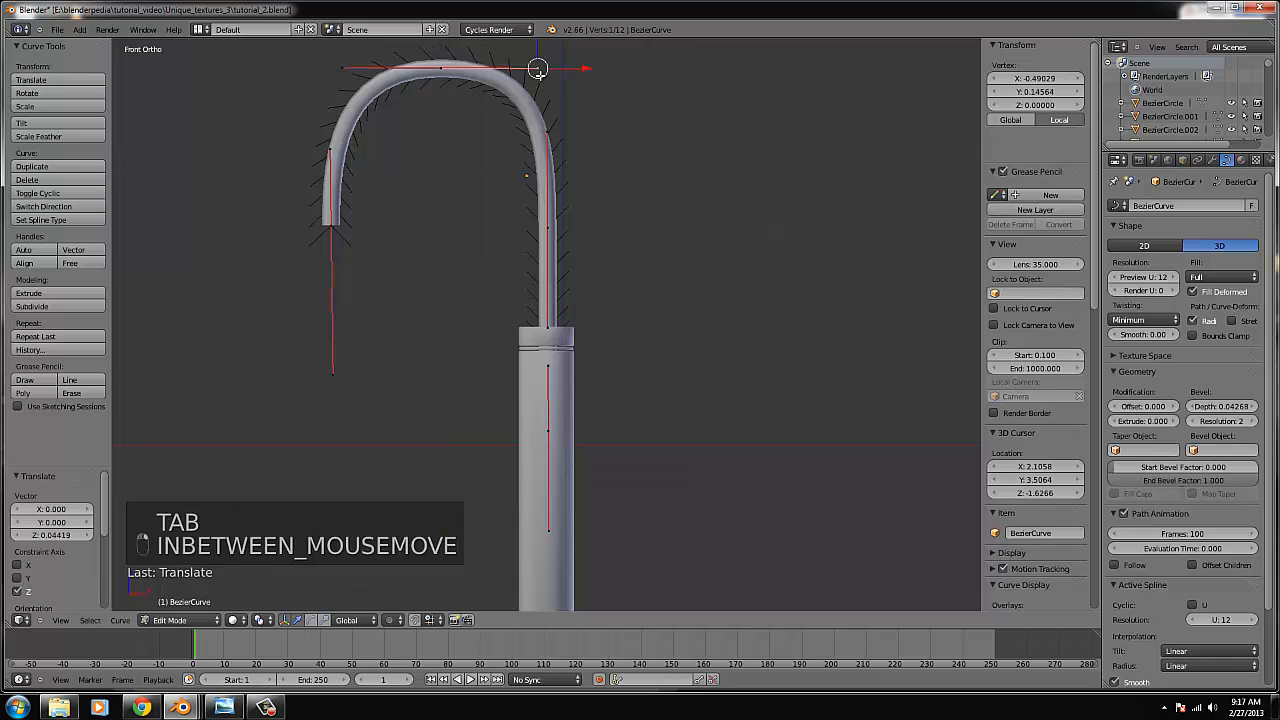
Shorten the top point's handles by moving the post-side one -0.066 and the outer one about 0.05 along X.
{"action": "left_click_drag", "start_coordinate": [588, 69], "coordinate": [574, 70]}
{"action": "right_click", "coordinate": [352, 72]}
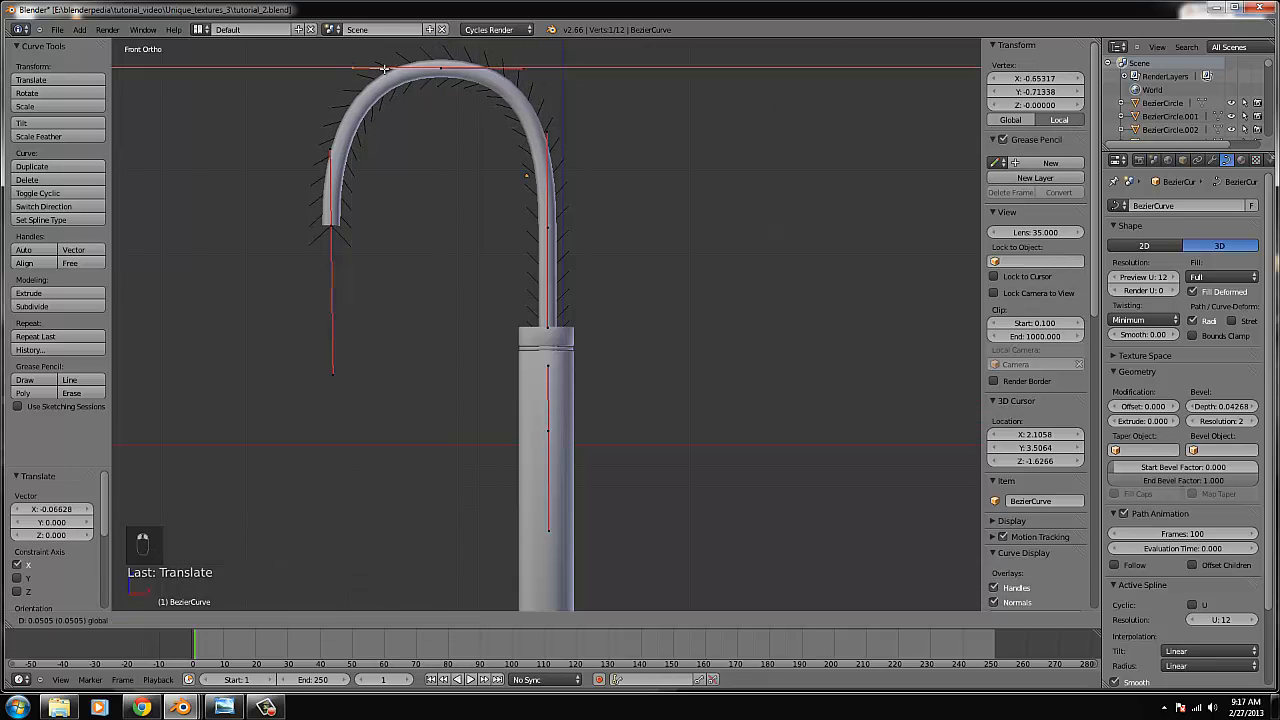
{"action": "key", "text": "Tab"}
{"action": "scroll", "coordinate": [586, 184], "scroll_direction": "down", "scroll_amount": 3}
{"action": "scroll", "coordinate": [498, 317], "scroll_direction": "up", "scroll_amount": 4}
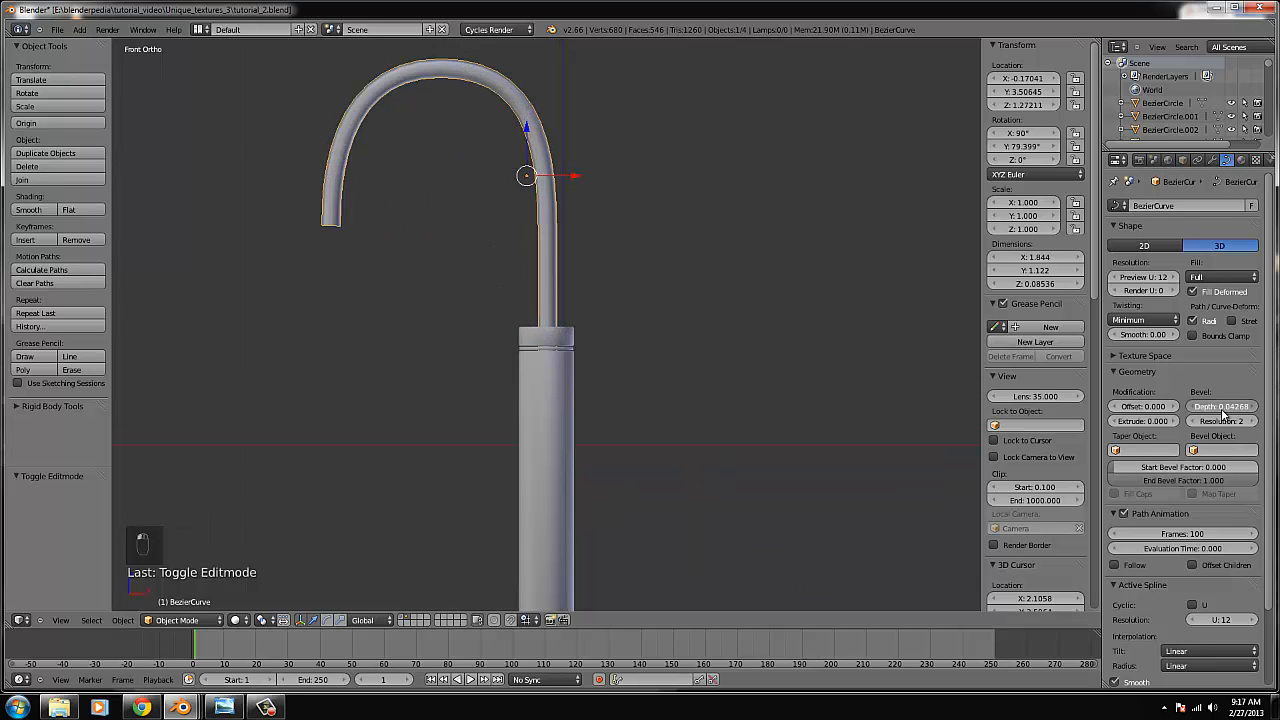
Set the spout's bevel depth to about 0.06 and shift the spout about -0.011 in X and 0.023 in Z.
{"action": "left_click_drag", "start_coordinate": [1226, 407], "coordinate": [1224, 414]}
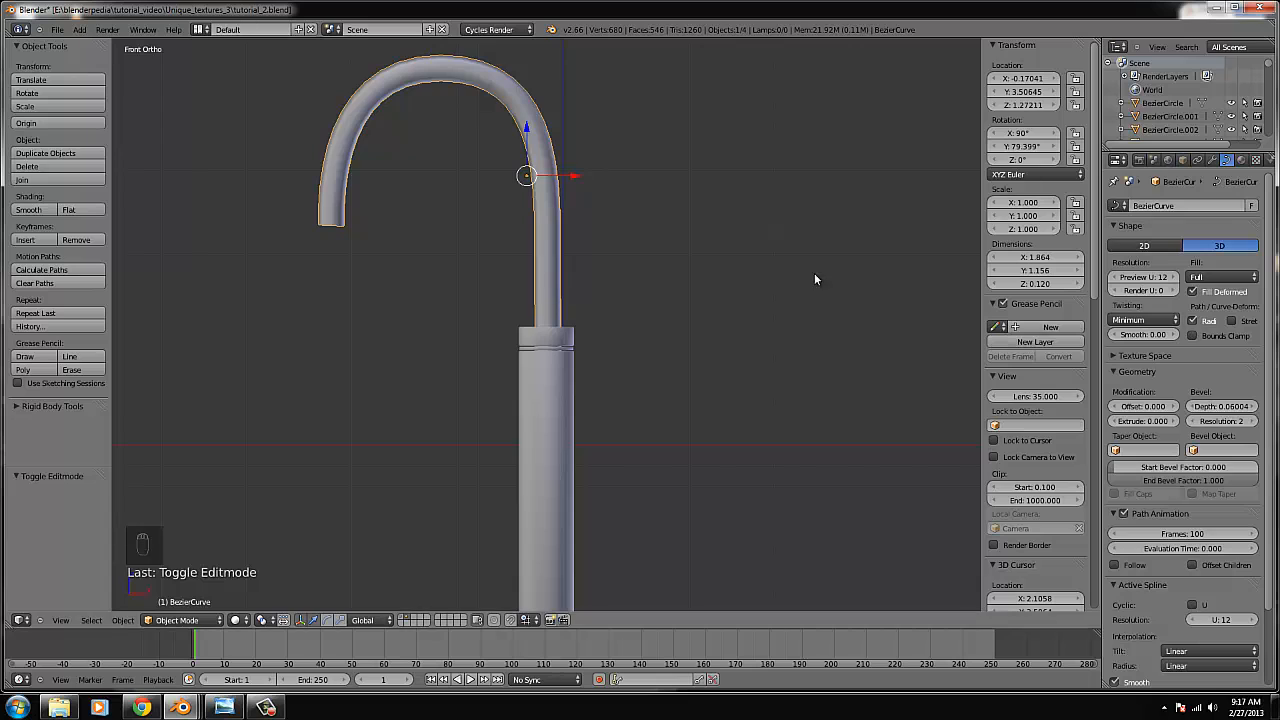
{"action": "scroll", "coordinate": [786, 294], "scroll_direction": "down", "scroll_amount": 1}
{"action": "key", "text": "g"}
{"action": "left_click", "coordinate": [783, 293]}
{"action": "key", "text": "g"}
{"action": "key", "text": "g"}
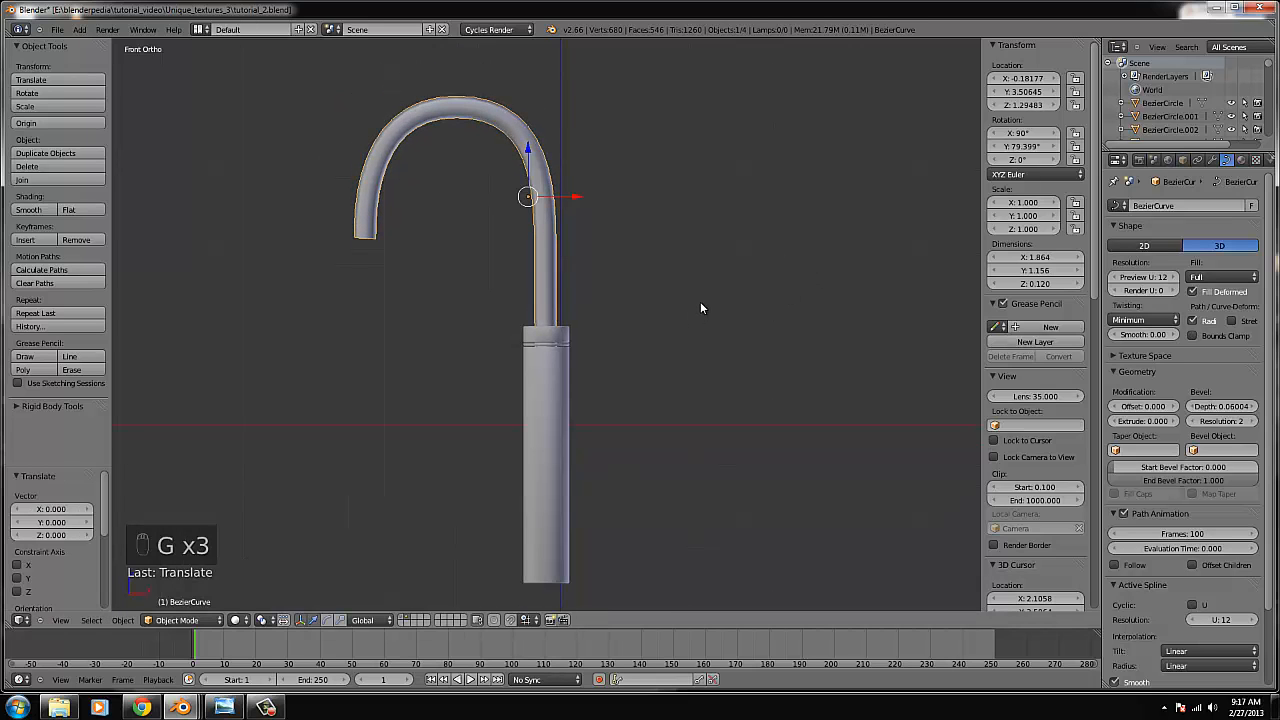
Raise the upper handle of the curve's post-side point 0.077 along Z.
{"action": "scroll", "coordinate": [700, 308], "scroll_direction": "down", "scroll_amount": 1}
{"action": "right_click", "coordinate": [548, 250]}
{"action": "key", "text": "Tab"}
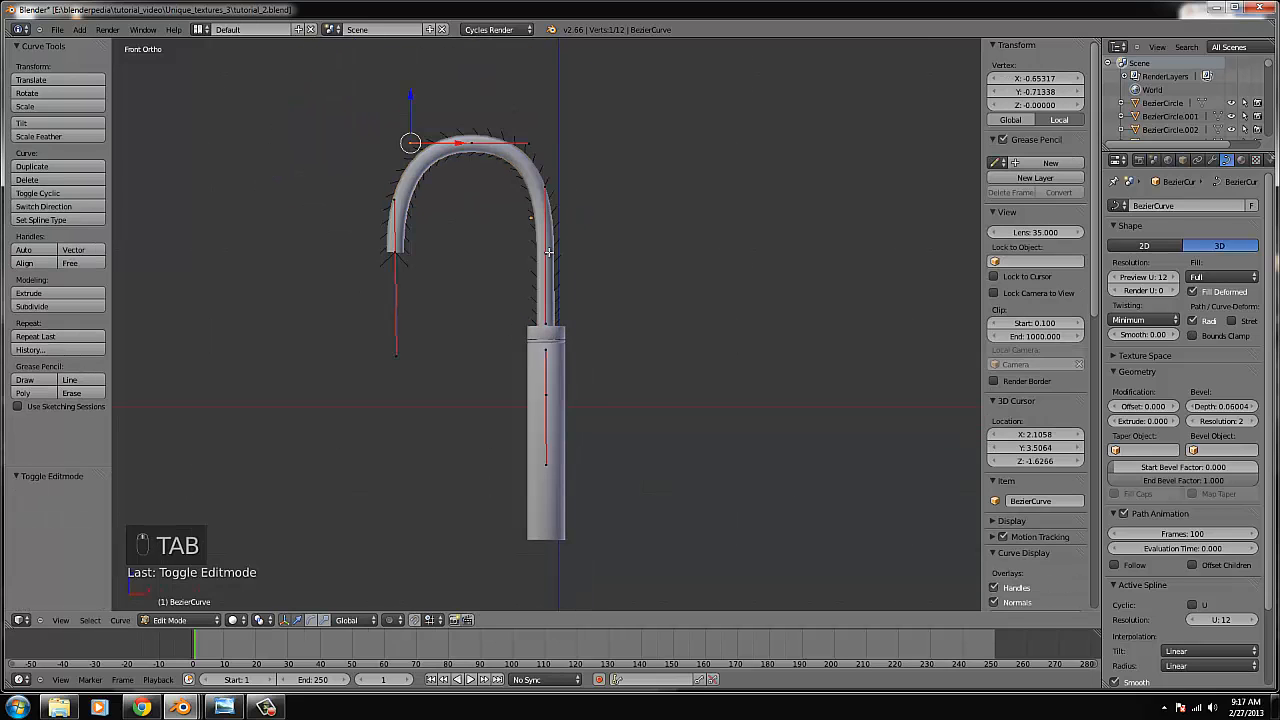
{"action": "left_click_drag", "start_coordinate": [546, 162], "coordinate": [546, 152]}
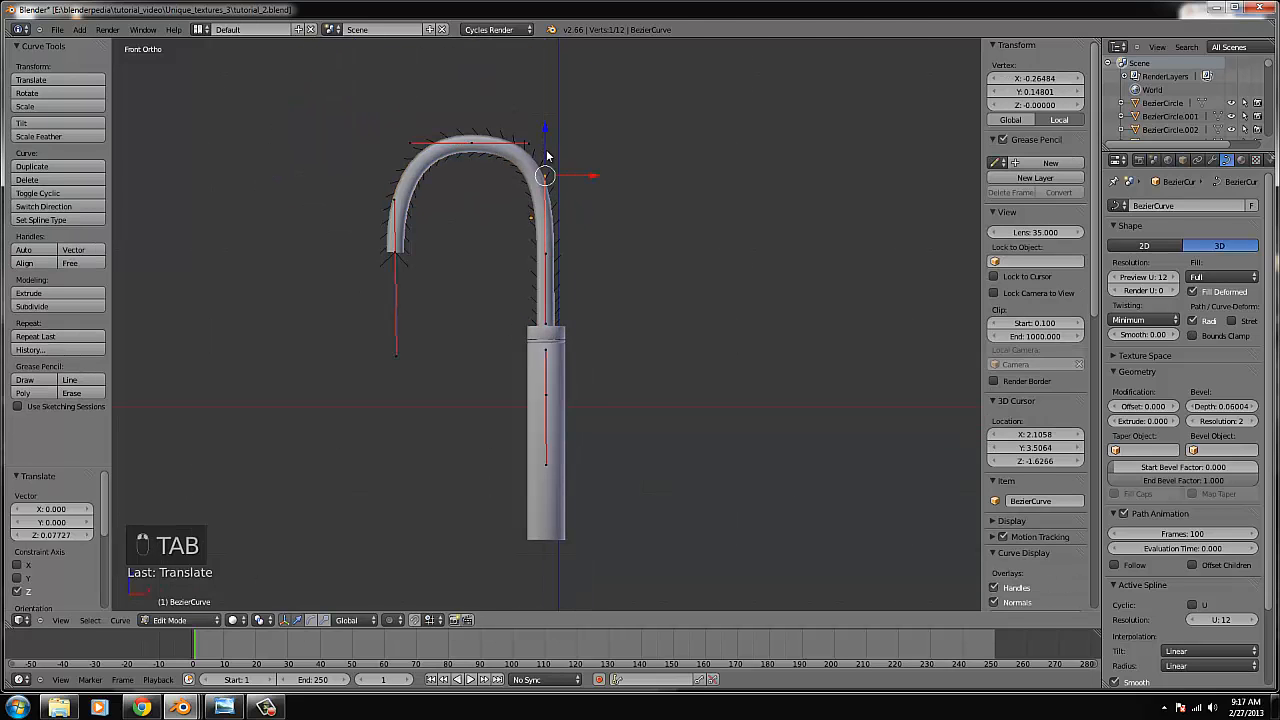
{"action": "key", "text": "Tab"}
{"action": "scroll", "coordinate": [582, 202], "scroll_direction": "down", "scroll_amount": 3}
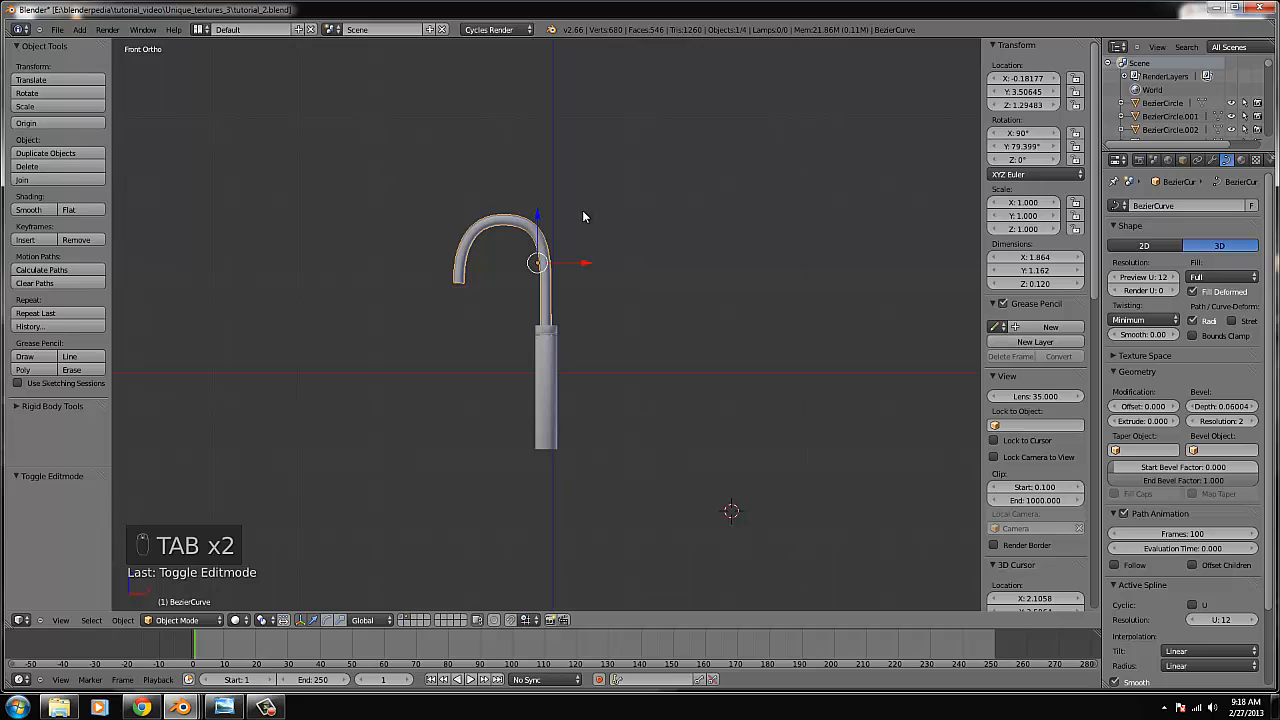
Raise the arch's top and outer end points about 0.12 along Z, and nudge the outer end slightly away from the post.
{"action": "key", "text": "Tab"}
{"action": "right_click", "coordinate": [458, 281]}
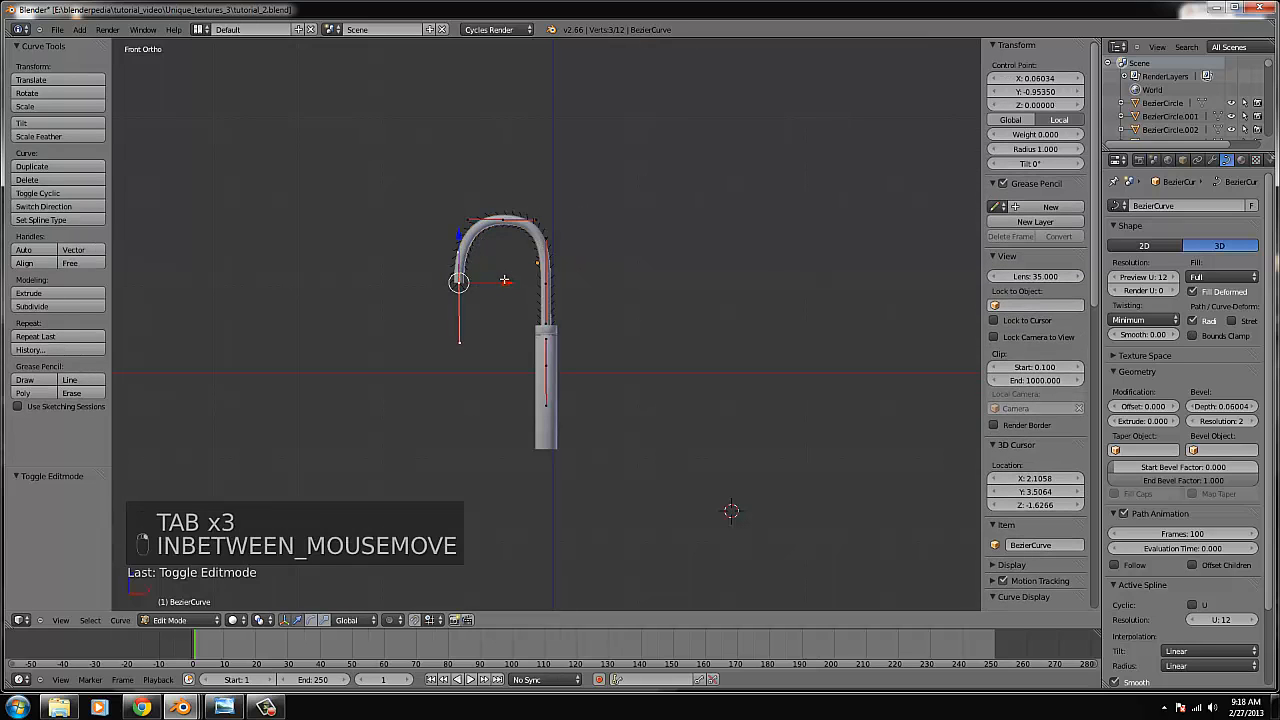
{"action": "left_click_drag", "start_coordinate": [504, 280], "coordinate": [546, 210]}
{"action": "right_click", "coordinate": [461, 285], "text": "shift"}
{"action": "right_click", "coordinate": [556, 281]}
Raise the post-side point's upper handle 0.055 and the point itself 0.118 along Z, and fine-tune the handle.
{"action": "right_click", "coordinate": [548, 240]}
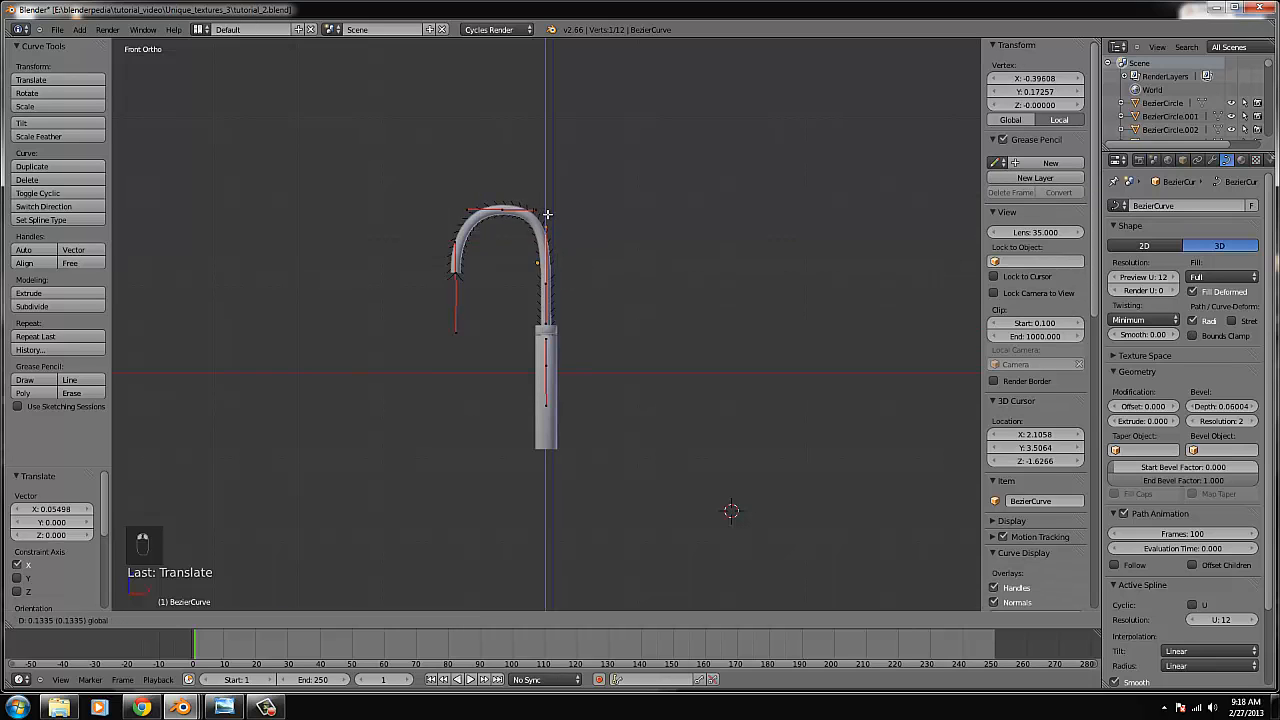
{"action": "left_click", "coordinate": [547, 218]}
{"action": "right_click", "coordinate": [540, 257]}
{"action": "key", "text": "g"}
{"action": "key", "text": "z"}
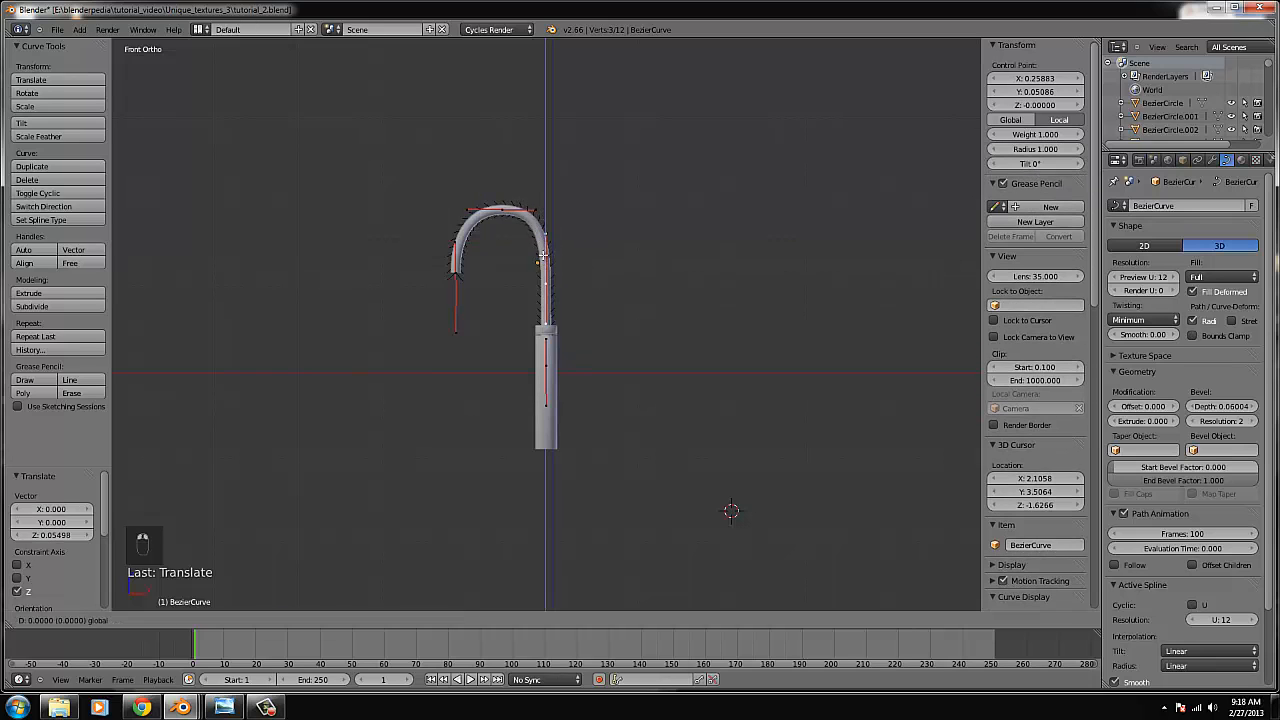
{"action": "left_click", "coordinate": [545, 245]}
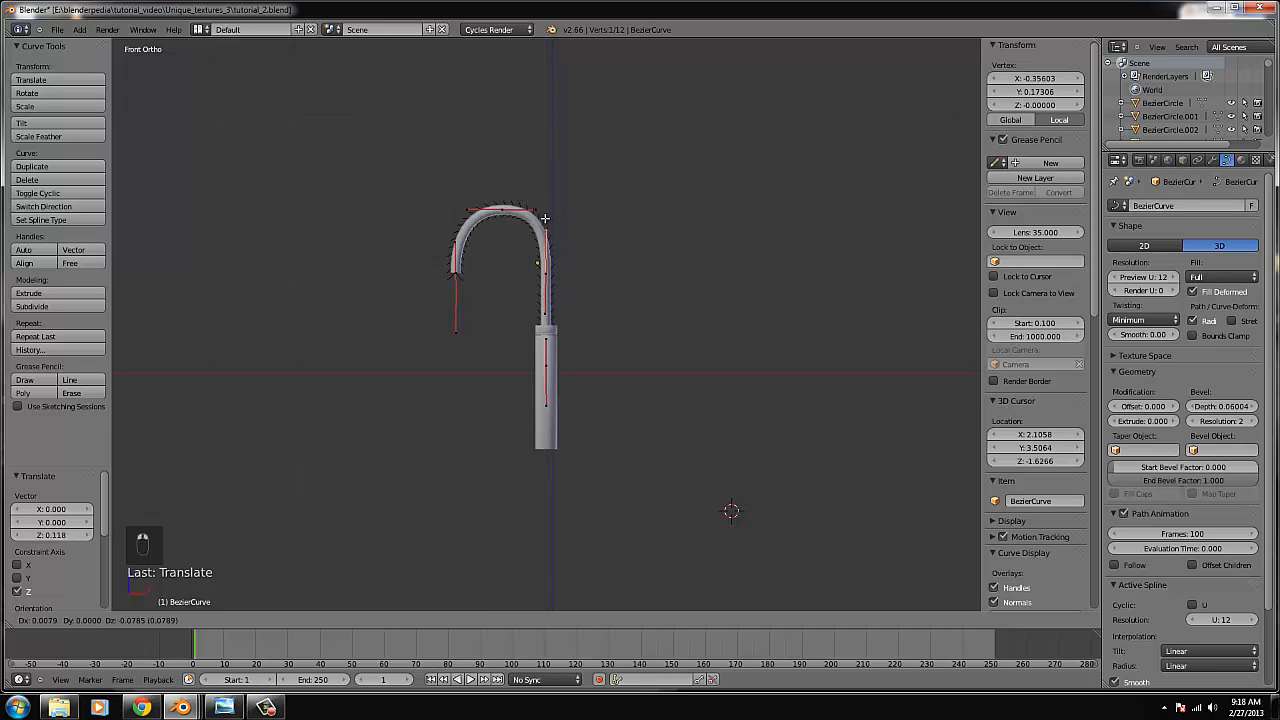
{"action": "key", "text": "Tab"}
Set the spout's bevel depth to about 0.056 and inspect the faucet from an angle before returning to the front view.
{"action": "scroll", "coordinate": [618, 309], "scroll_direction": "up", "scroll_amount": 3}
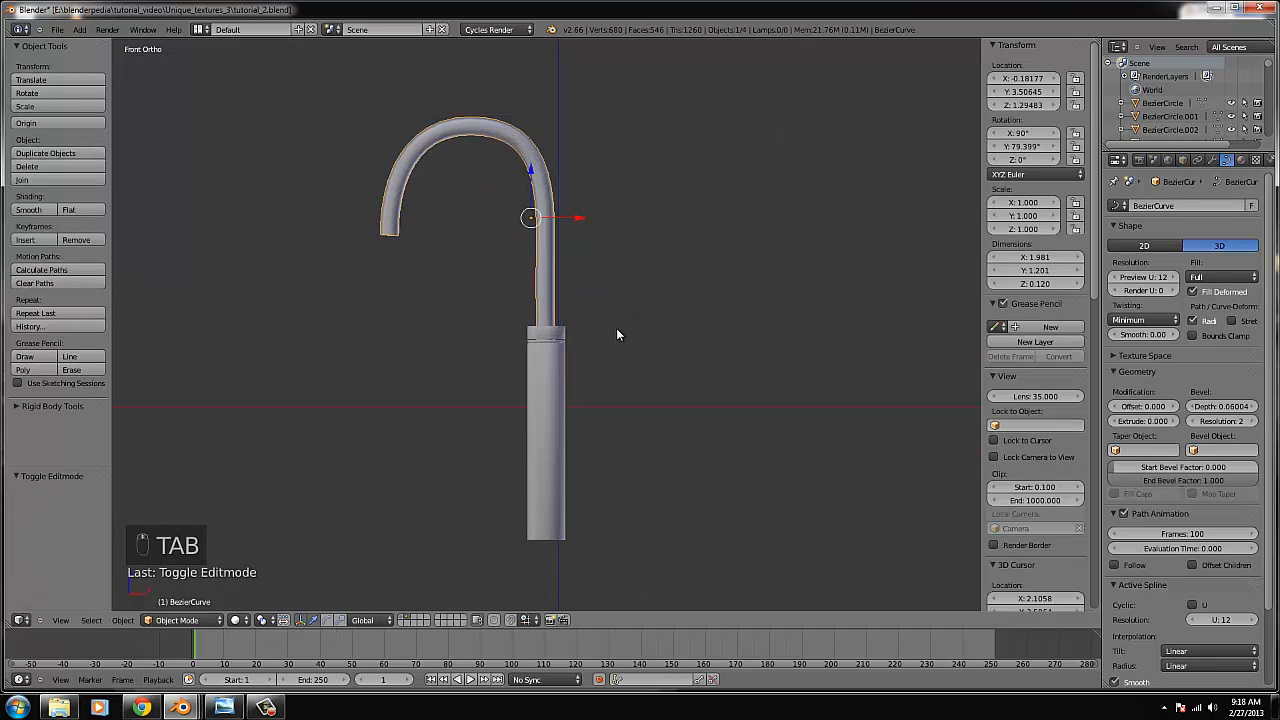
{"action": "scroll", "coordinate": [603, 344], "scroll_direction": "up", "scroll_amount": 2}
{"action": "scroll", "coordinate": [622, 349], "scroll_direction": "down", "scroll_amount": 3}
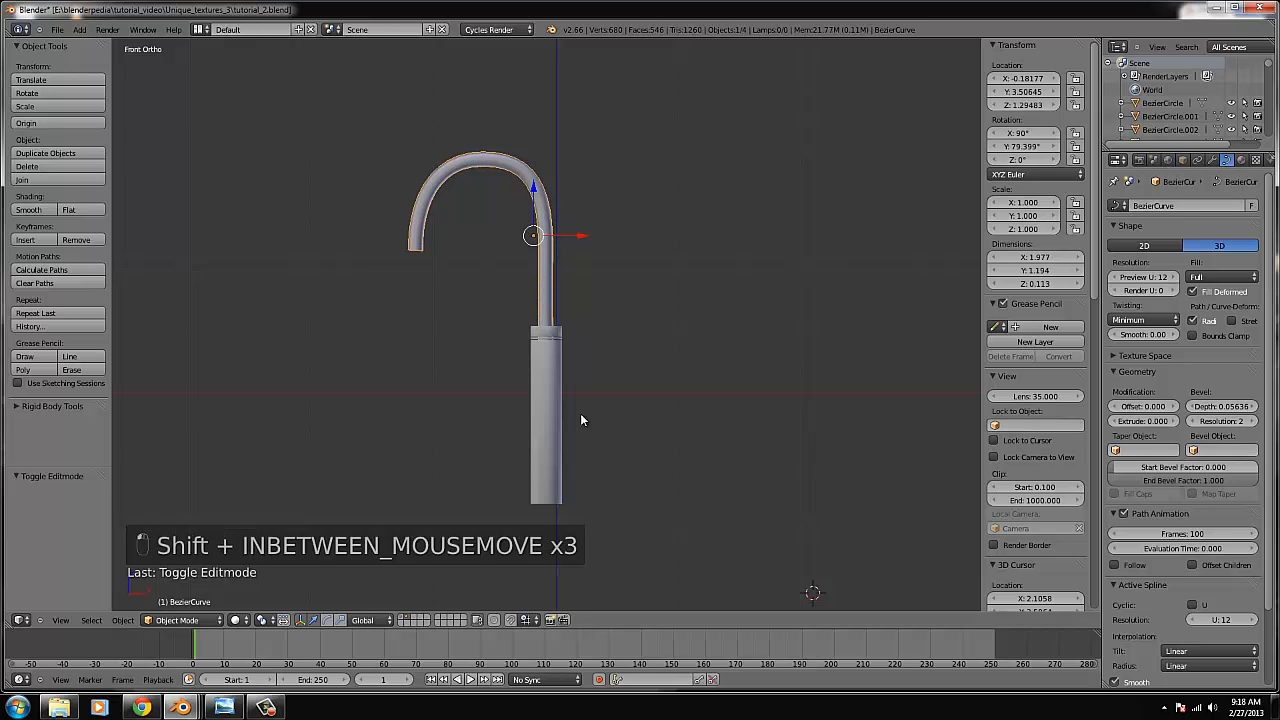
{"action": "middle_click_drag", "start_coordinate": [582, 420], "coordinate": [547, 410]}
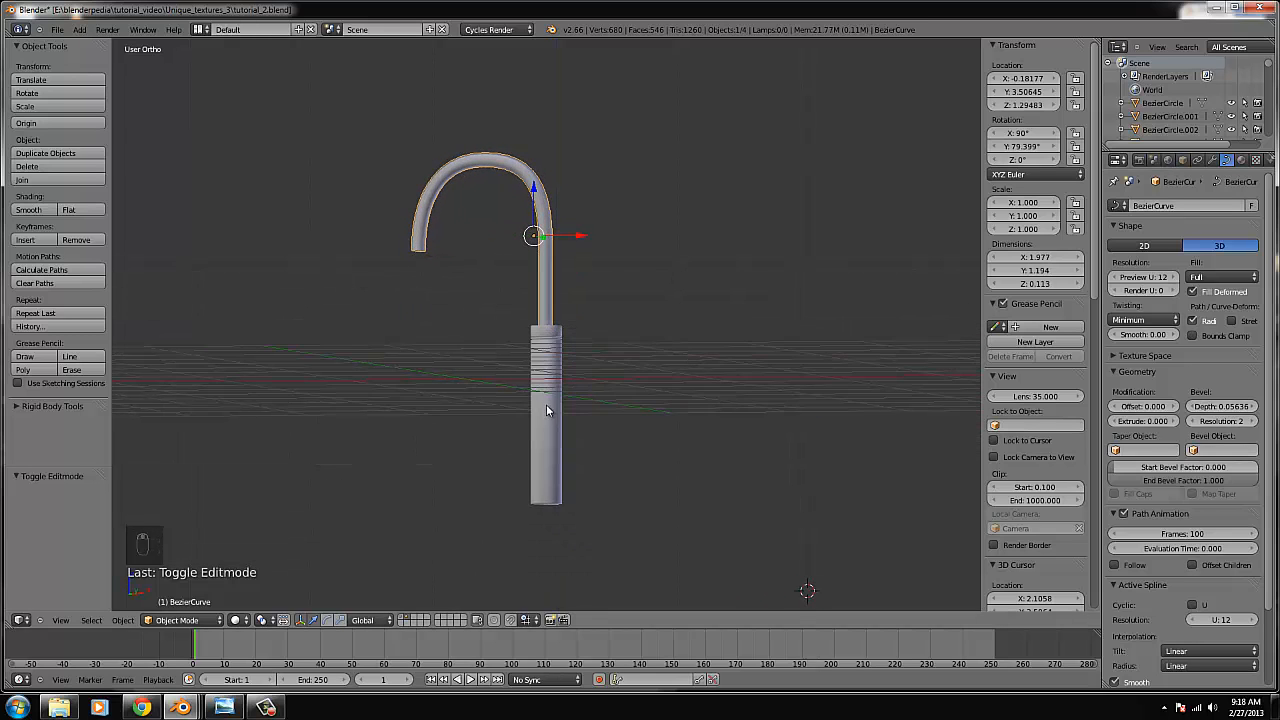
{"action": "key", "text": "KP_1"}
Move the spout's outer end point 0.049 along X toward the post and return to Object Mode.
{"action": "key", "text": "Tab"}
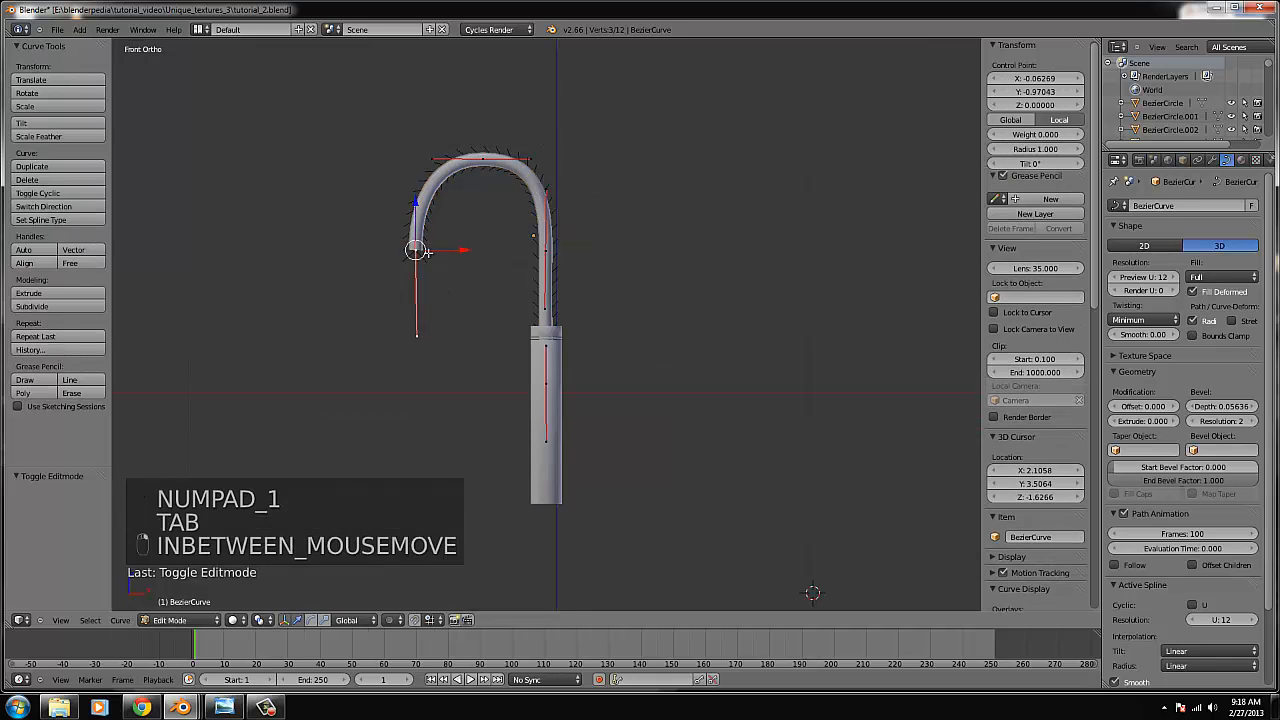
{"action": "left_click_drag", "start_coordinate": [440, 251], "coordinate": [448, 251]}
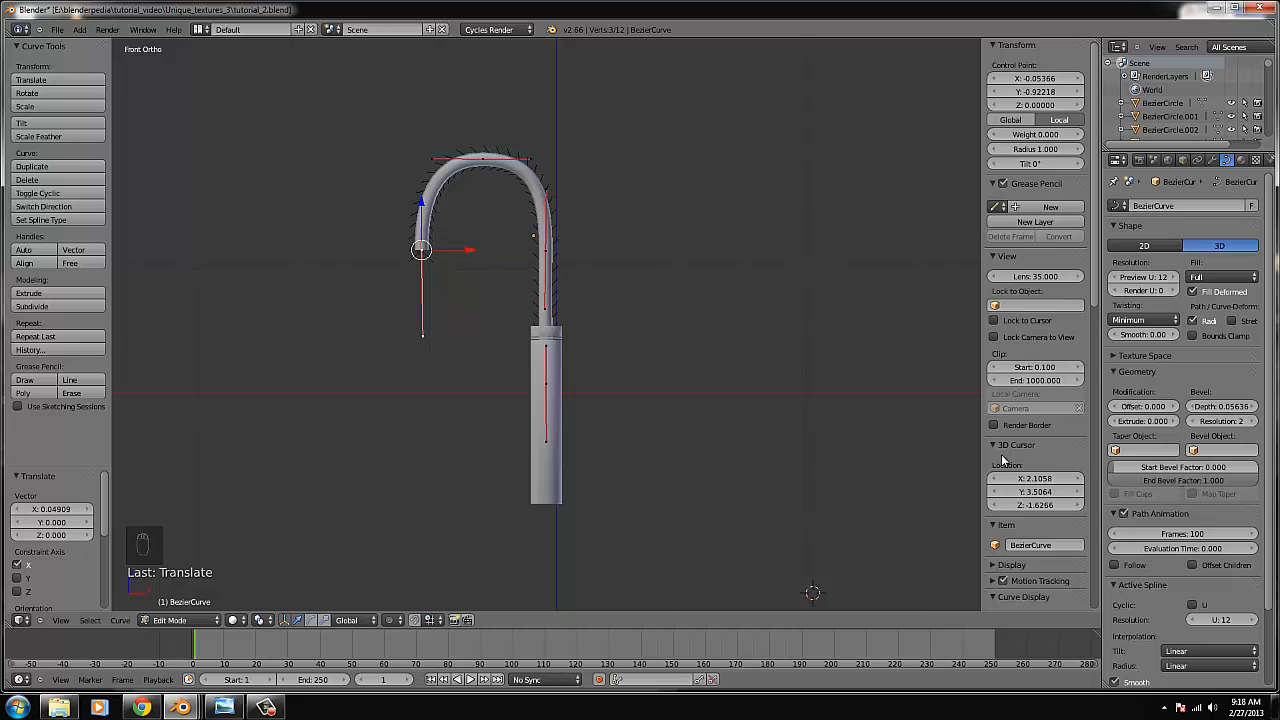
{"action": "left_click", "coordinate": [152, 621]}
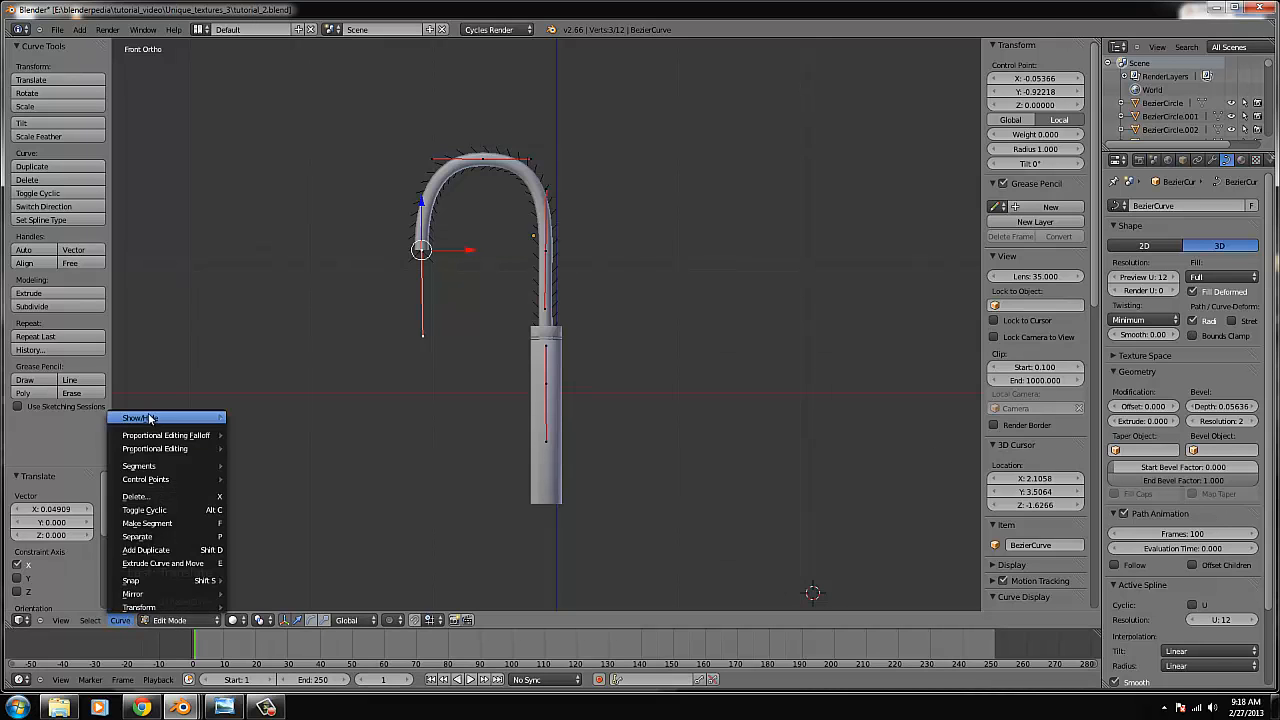
{"action": "key", "text": "Tab"}
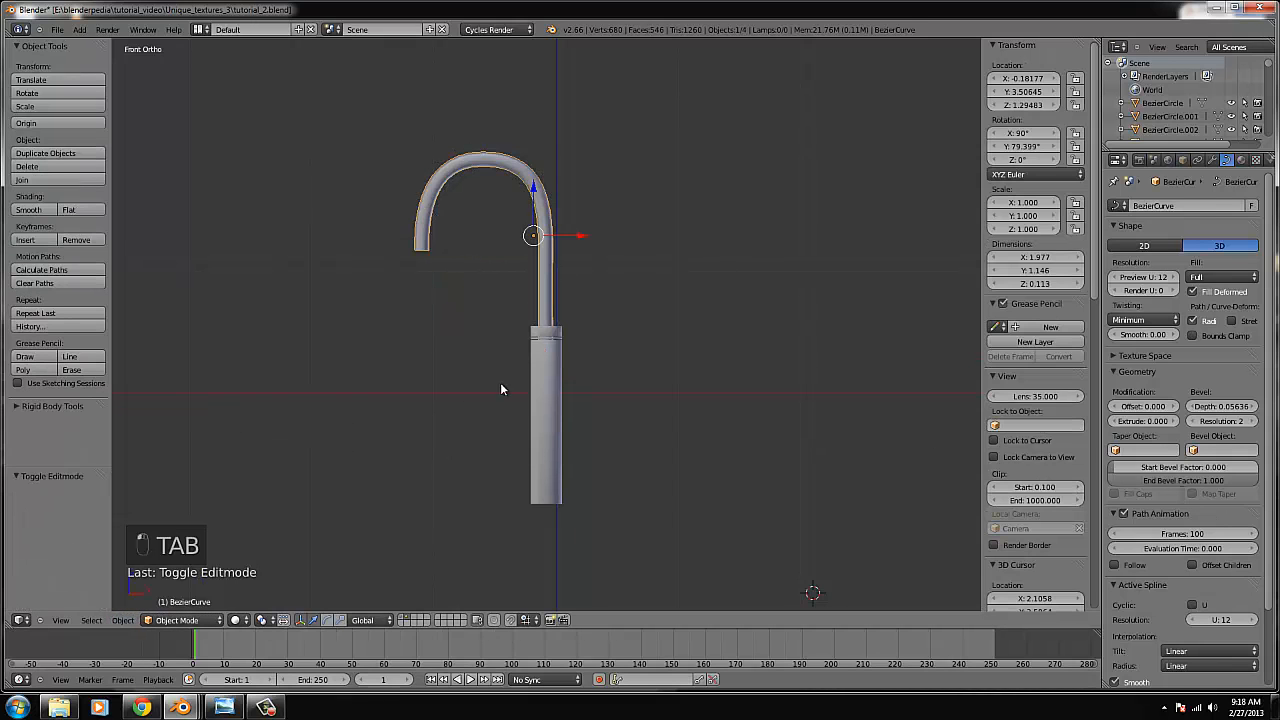
Convert the spout curve to a mesh.
{"action": "left_click", "coordinate": [123, 621]}
{"action": "mouse_move", "coordinate": [177, 228]}
{"action": "left_click", "coordinate": [300, 243]}
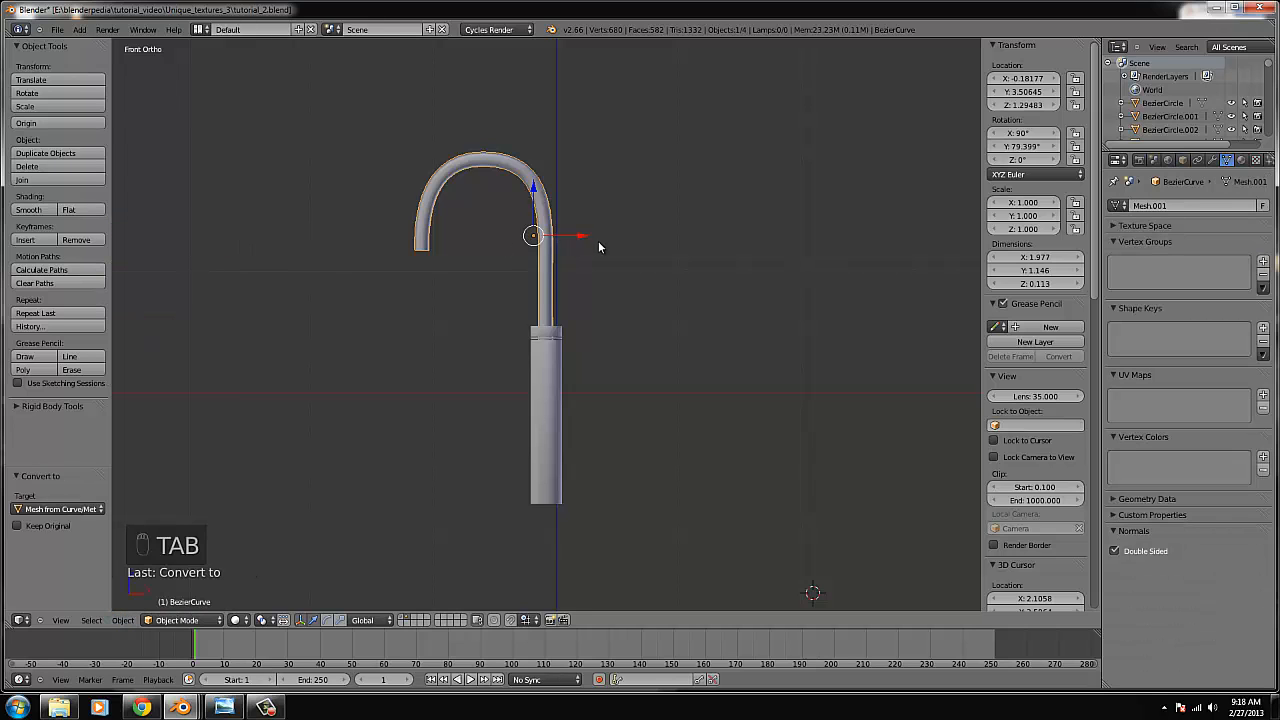
Select the entire linked geometry of the spout mesh and remove its duplicate vertices.
{"action": "key", "text": "Tab"}
{"action": "key", "text": "b"}
{"action": "key", "text": "b"}
{"action": "key", "text": "b"}
{"action": "left_click_drag", "start_coordinate": [444, 272], "coordinate": [424, 266]}
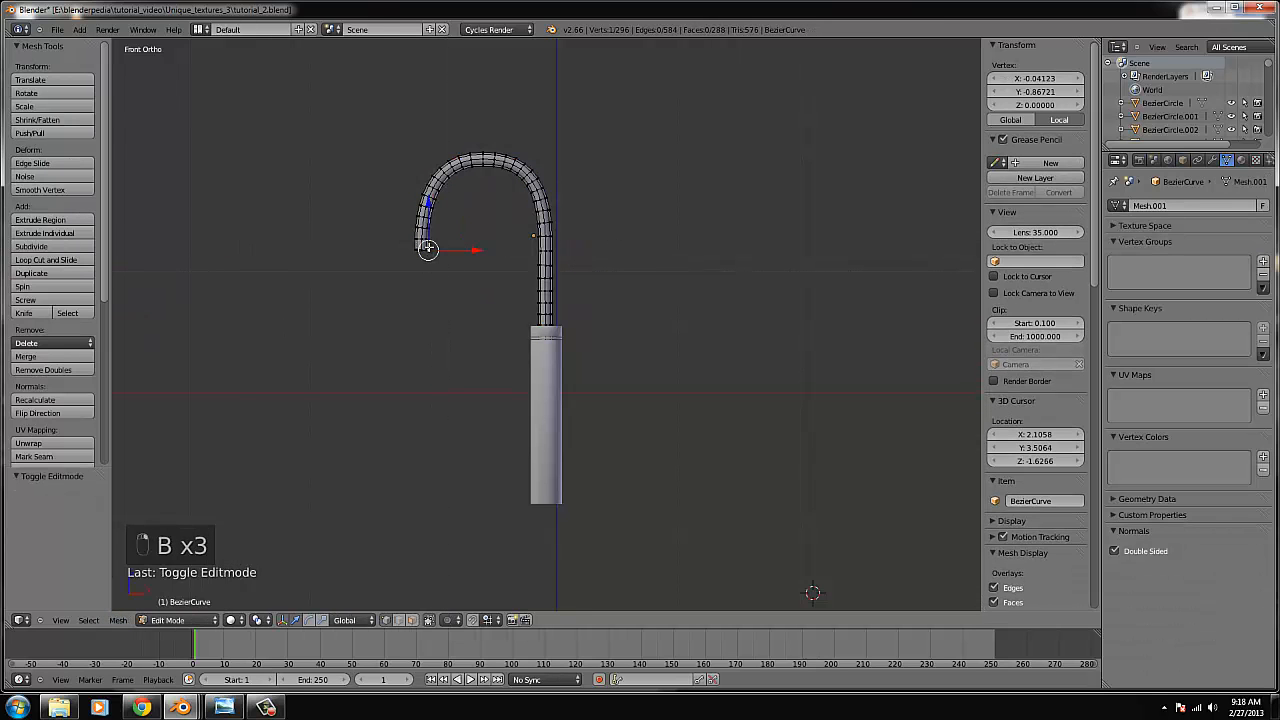
{"action": "key", "text": "ctrl+l"}
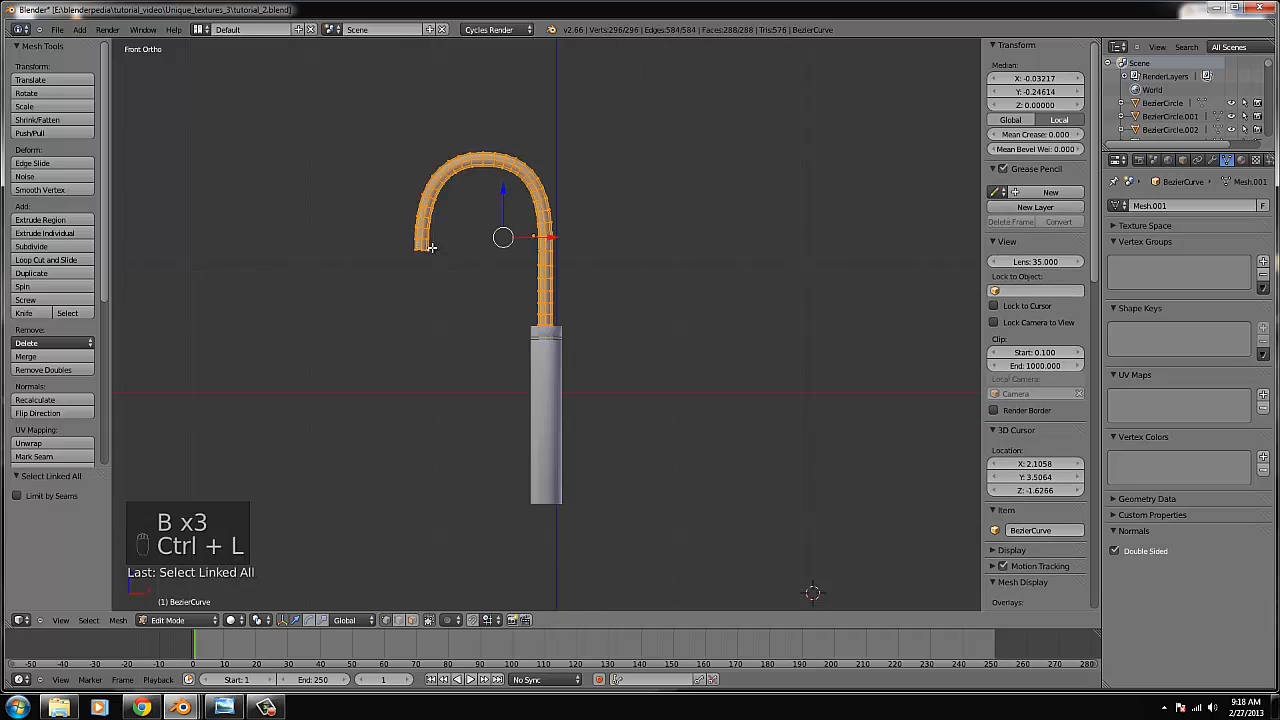
{"action": "left_click", "coordinate": [43, 370]}
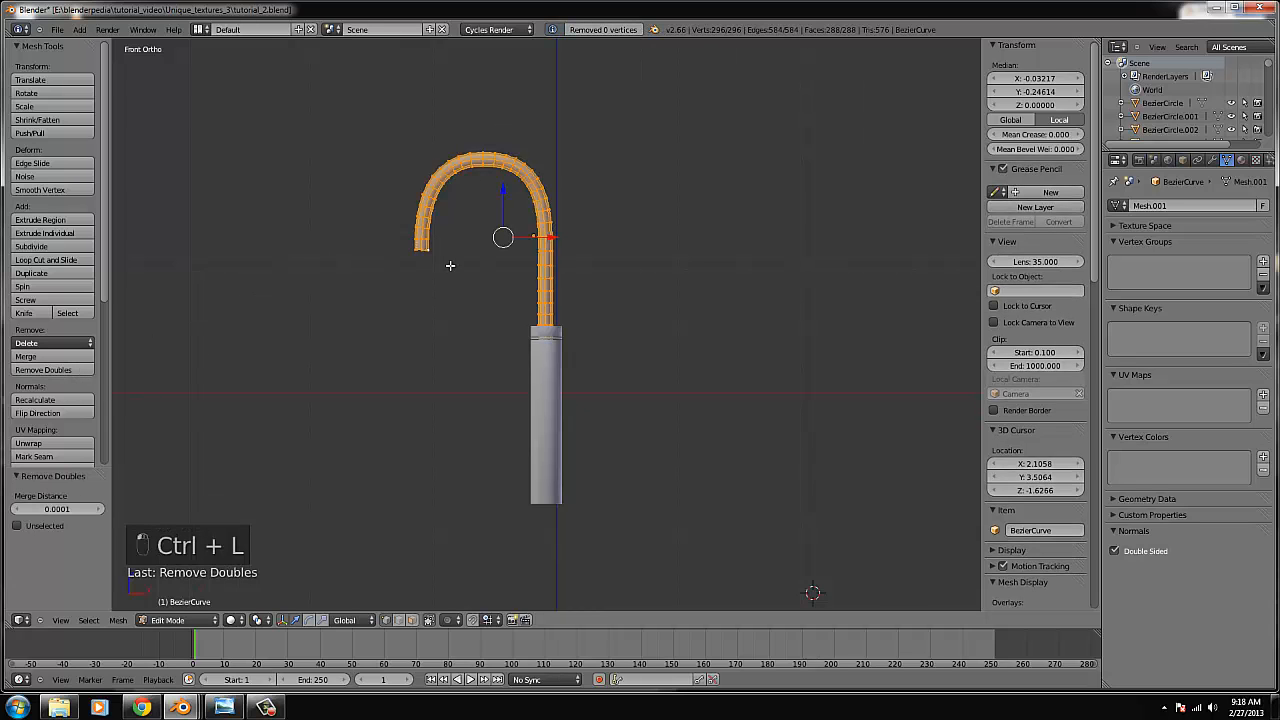
Extrude the rim of the spout's outer end straight down along Z and return to Object Mode in solid shading.
{"action": "key", "text": "Tab"}
{"action": "key", "text": "Tab"}
{"action": "key", "text": "z"}
{"action": "key", "text": "ctrl+KP_Decimal"}
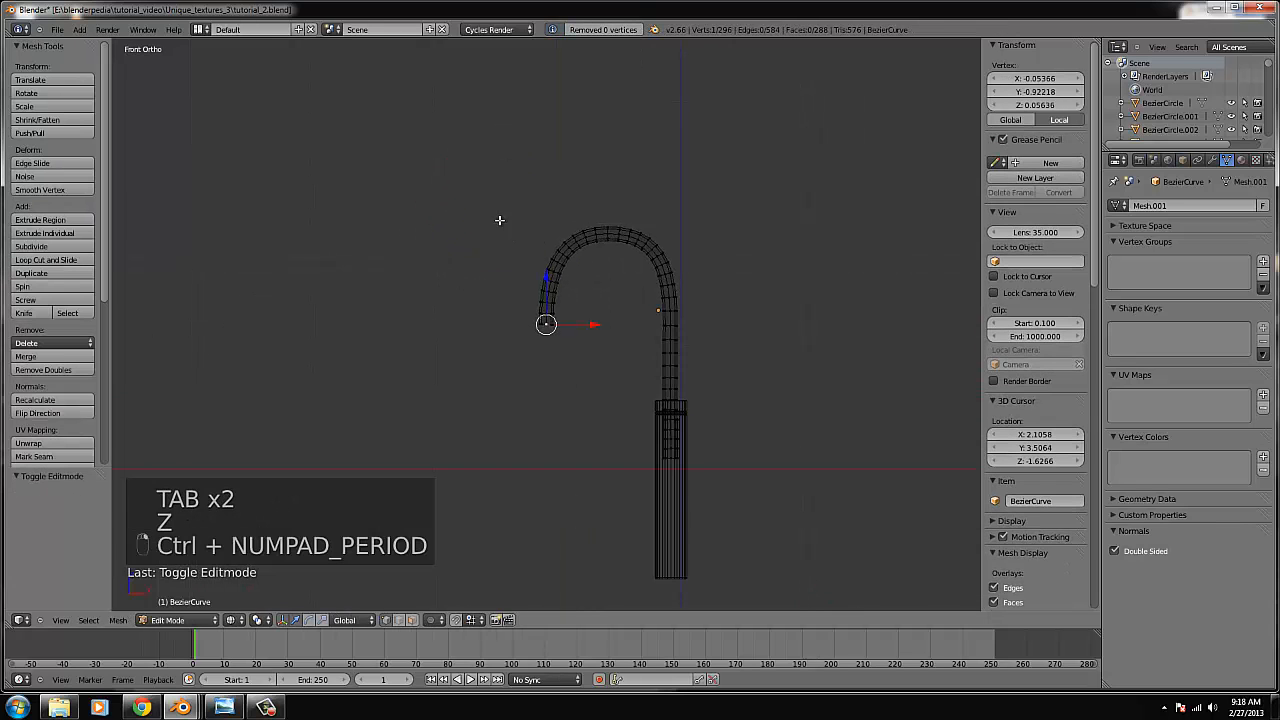
{"action": "key", "text": "b"}
{"action": "left_click_drag", "start_coordinate": [597, 395], "coordinate": [466, 323]}
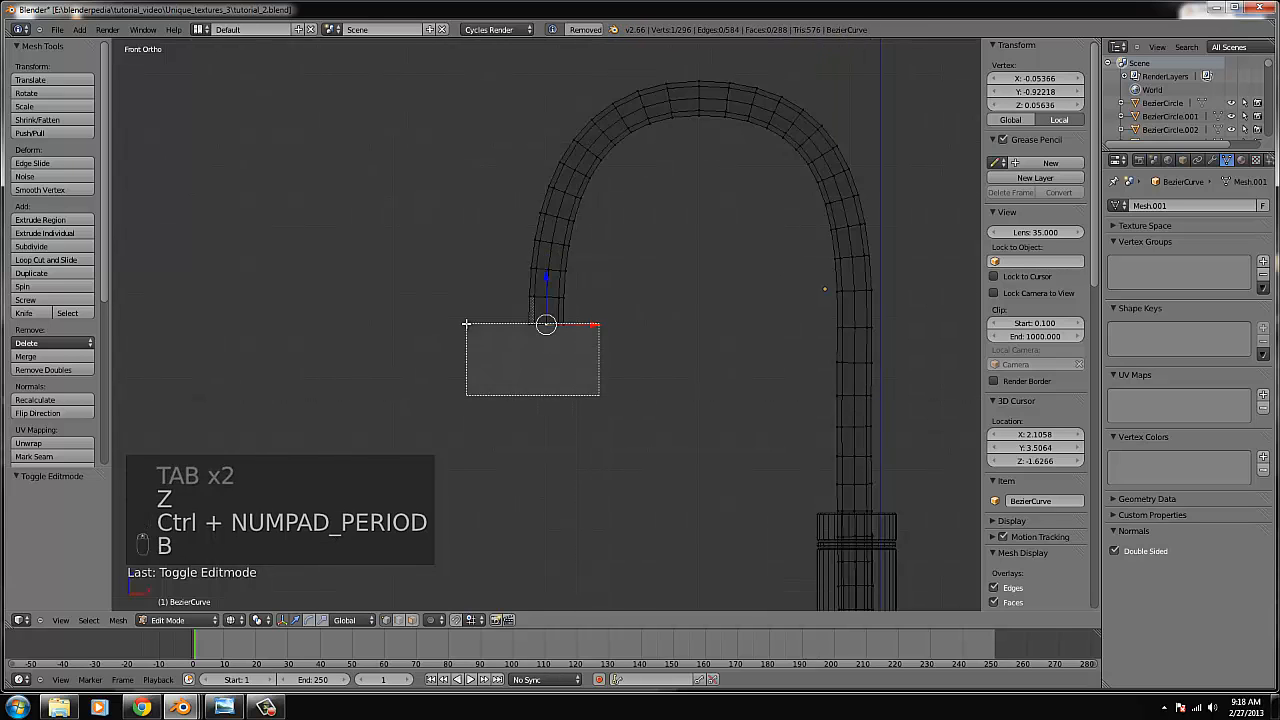
{"action": "scroll", "coordinate": [546, 330], "scroll_direction": "down", "scroll_amount": 2}
{"action": "key", "text": "e"}
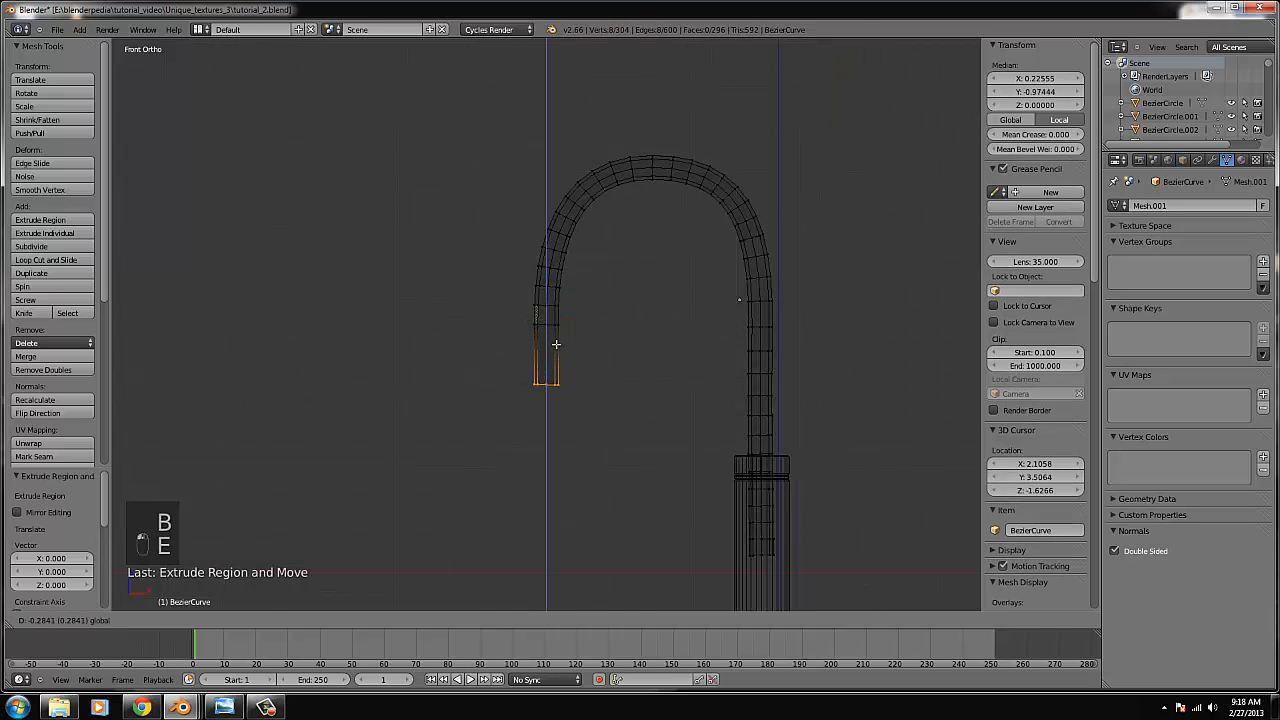
{"action": "left_click", "coordinate": [556, 338]}
{"action": "key", "text": "Tab"}
{"action": "scroll", "coordinate": [584, 364], "scroll_direction": "down", "scroll_amount": 5}
{"action": "key", "text": "z"}
{"action": "mouse_move", "coordinate": [584, 364]}
{"action": "middle_mouse_down"}
{"action": "mouse_move", "coordinate": [603, 388]}
{"action": "mouse_move", "coordinate": [637, 397]}
{"action": "middle_mouse_up"}
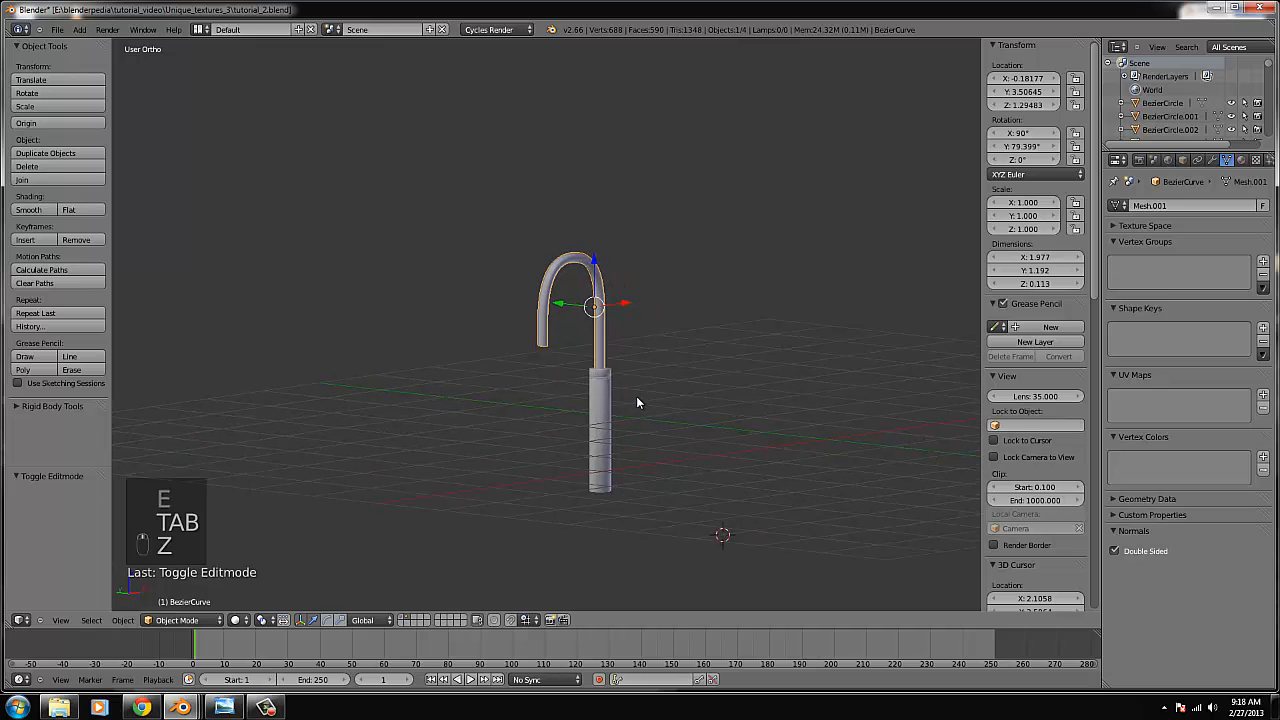
Scale the collar on top of the post by about 1.084 along Z and raise it about 0.009 along Z.
{"action": "scroll", "coordinate": [630, 402], "scroll_direction": "up", "scroll_amount": 7}
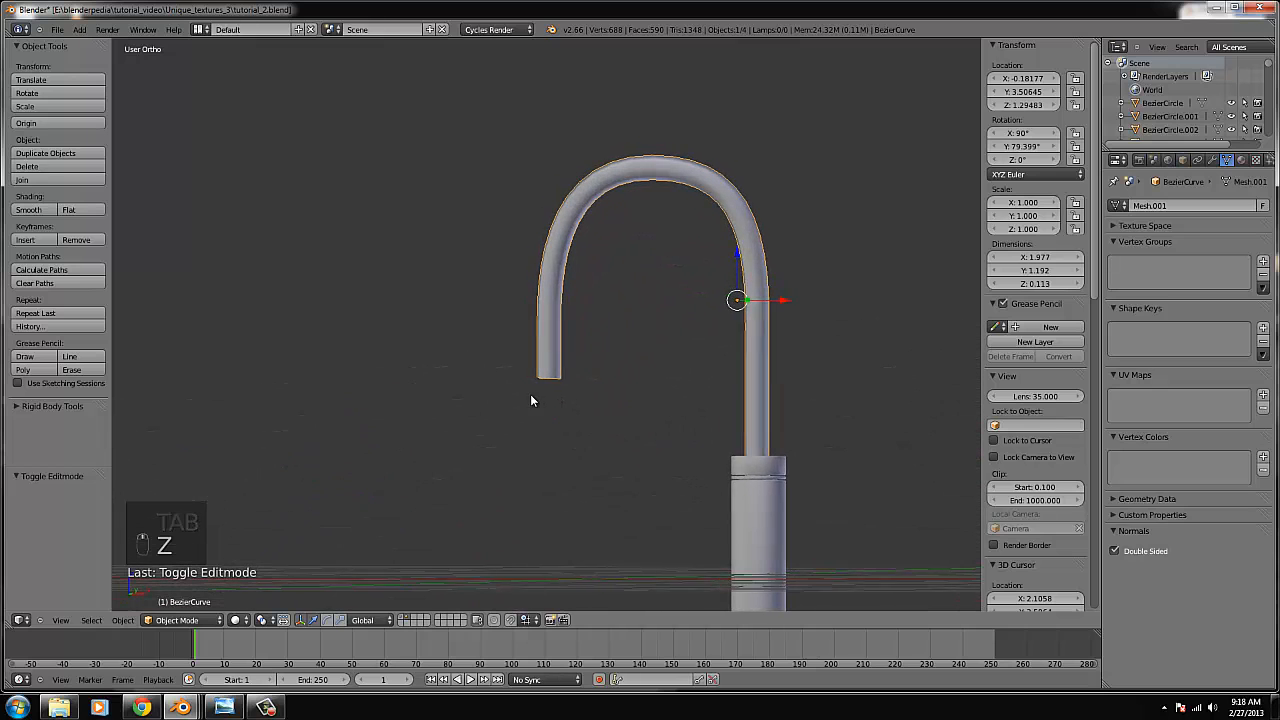
{"action": "key", "text": "KP_1"}
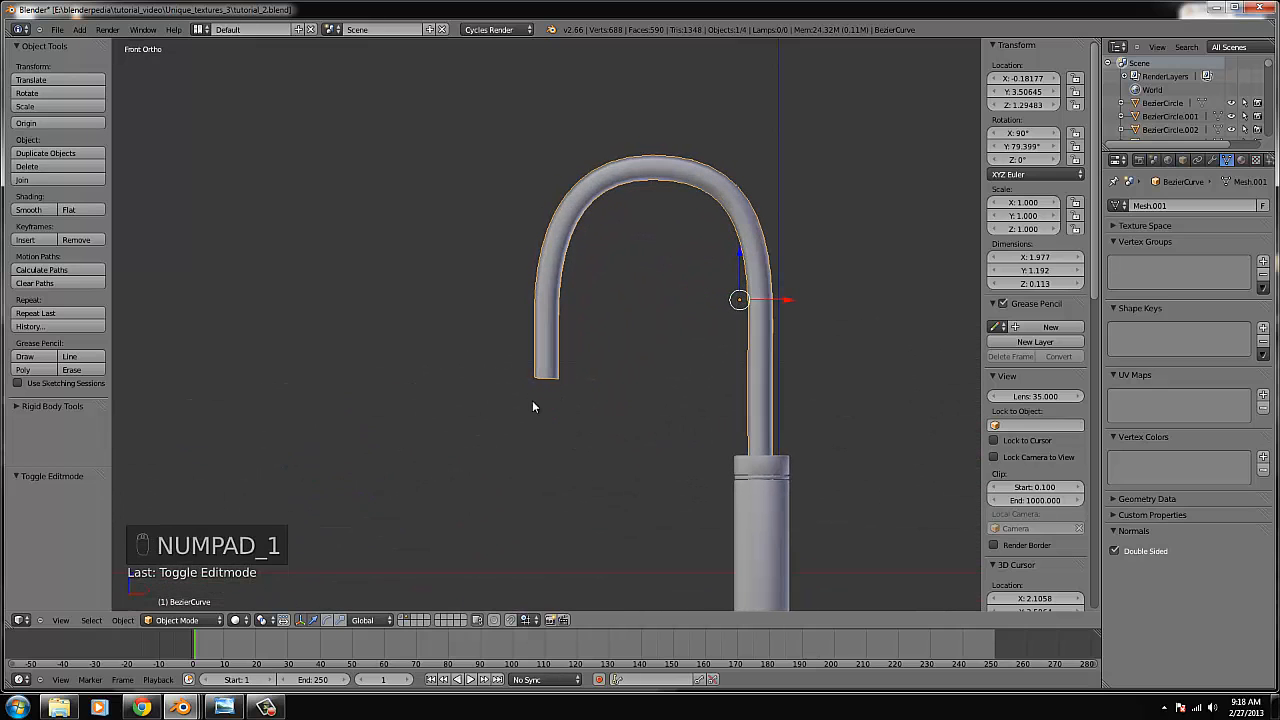
{"action": "scroll", "coordinate": [644, 428], "scroll_direction": "down", "scroll_amount": 1}
{"action": "scroll", "coordinate": [670, 440], "scroll_direction": "up", "scroll_amount": 2}
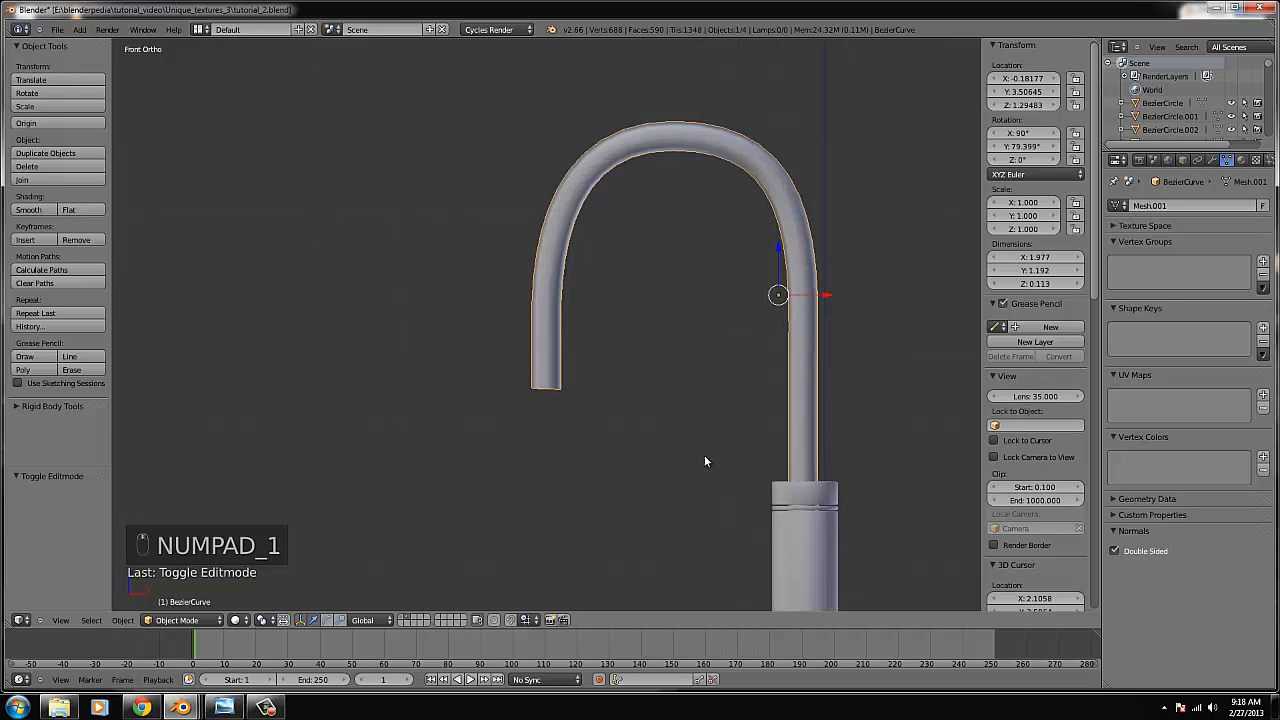
{"action": "right_click", "coordinate": [802, 497]}
{"action": "key", "text": "s"}
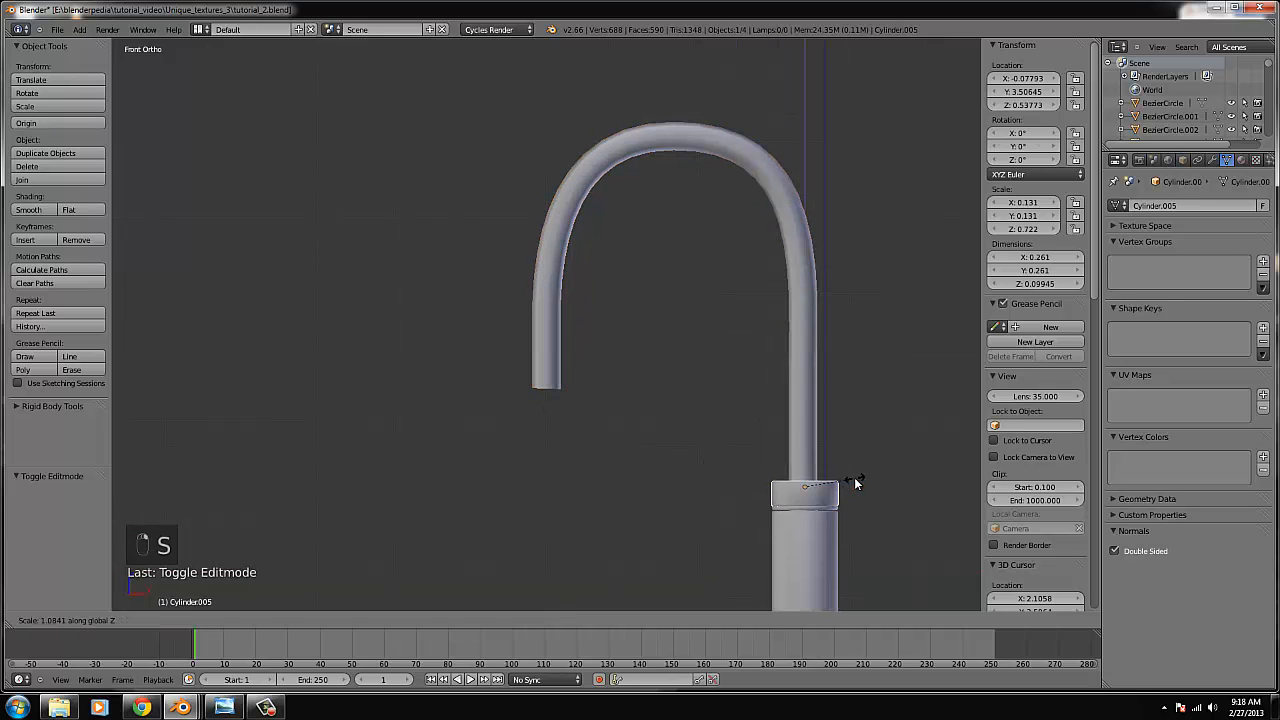
{"action": "left_click", "coordinate": [854, 477]}
{"action": "key", "text": "g"}
{"action": "key", "text": "z"}
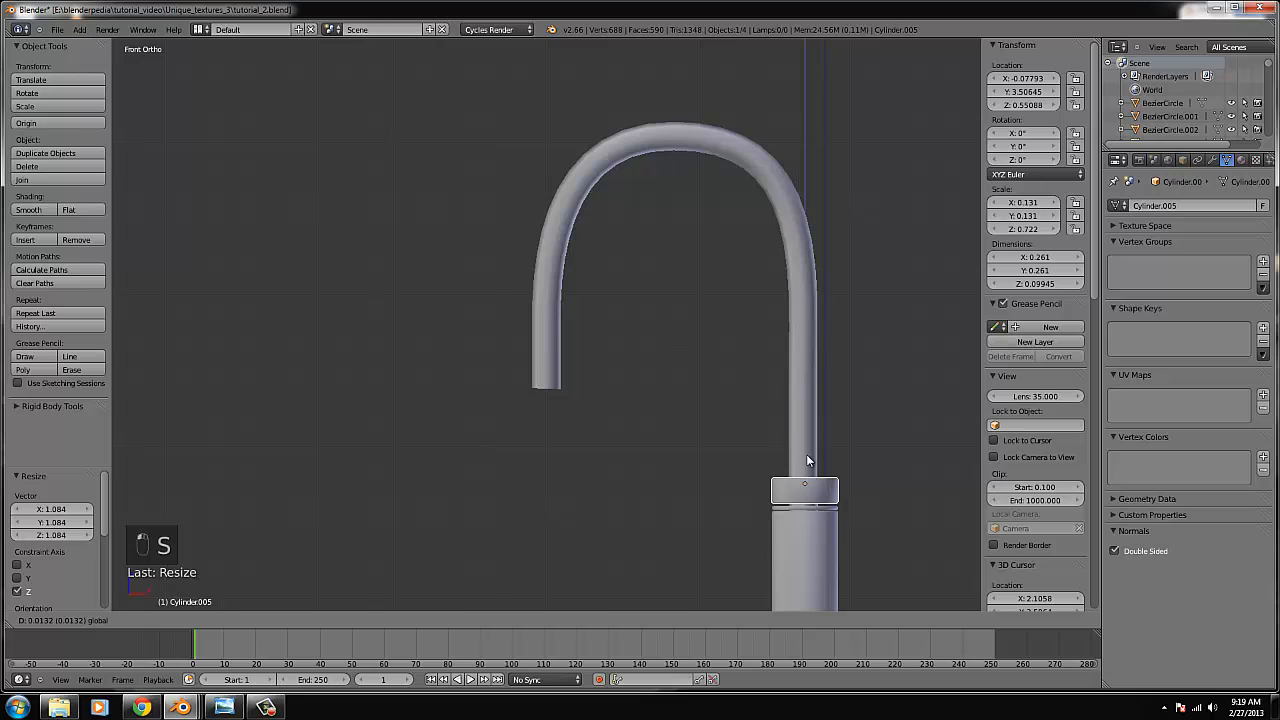
{"action": "left_click", "coordinate": [806, 464]}
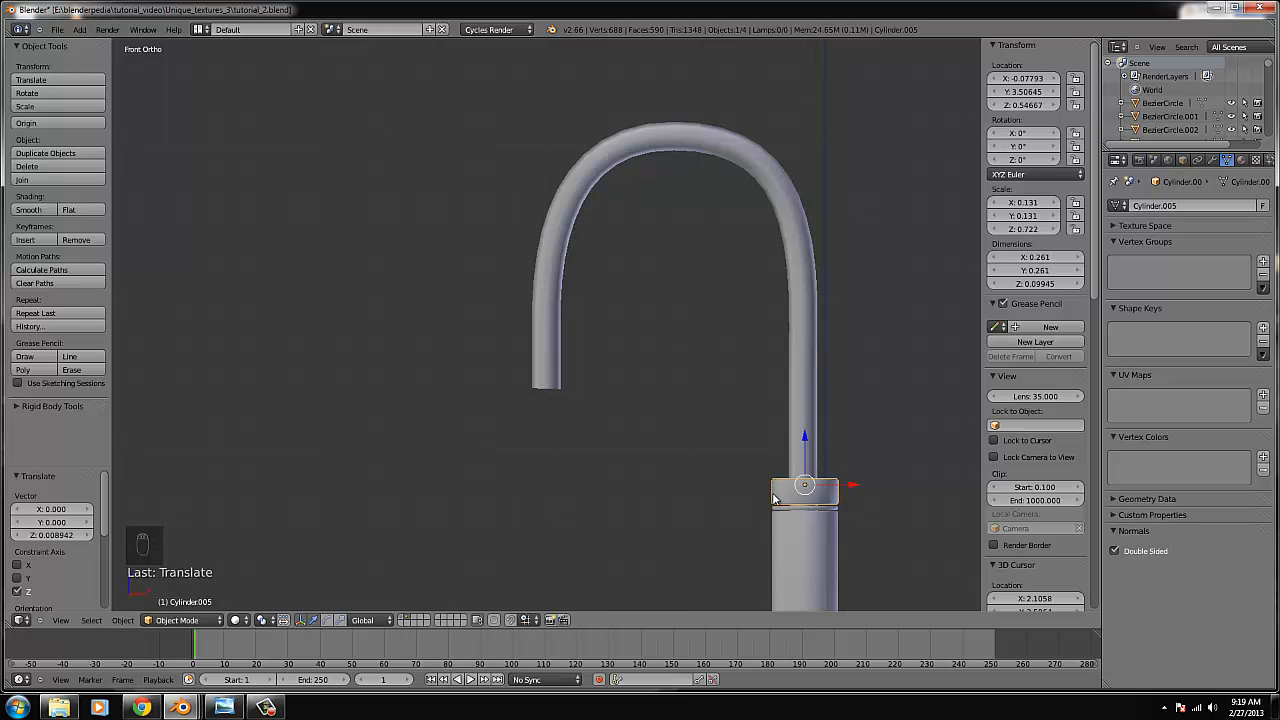
Add two edge loops around the collar's side wall, one close to its lower edge and one close to its upper edge.
{"action": "middle_click_drag", "start_coordinate": [775, 497], "coordinate": [834, 537]}
{"action": "key", "text": "Tab"}
{"action": "key", "text": "ctrl+KP_Decimal"}
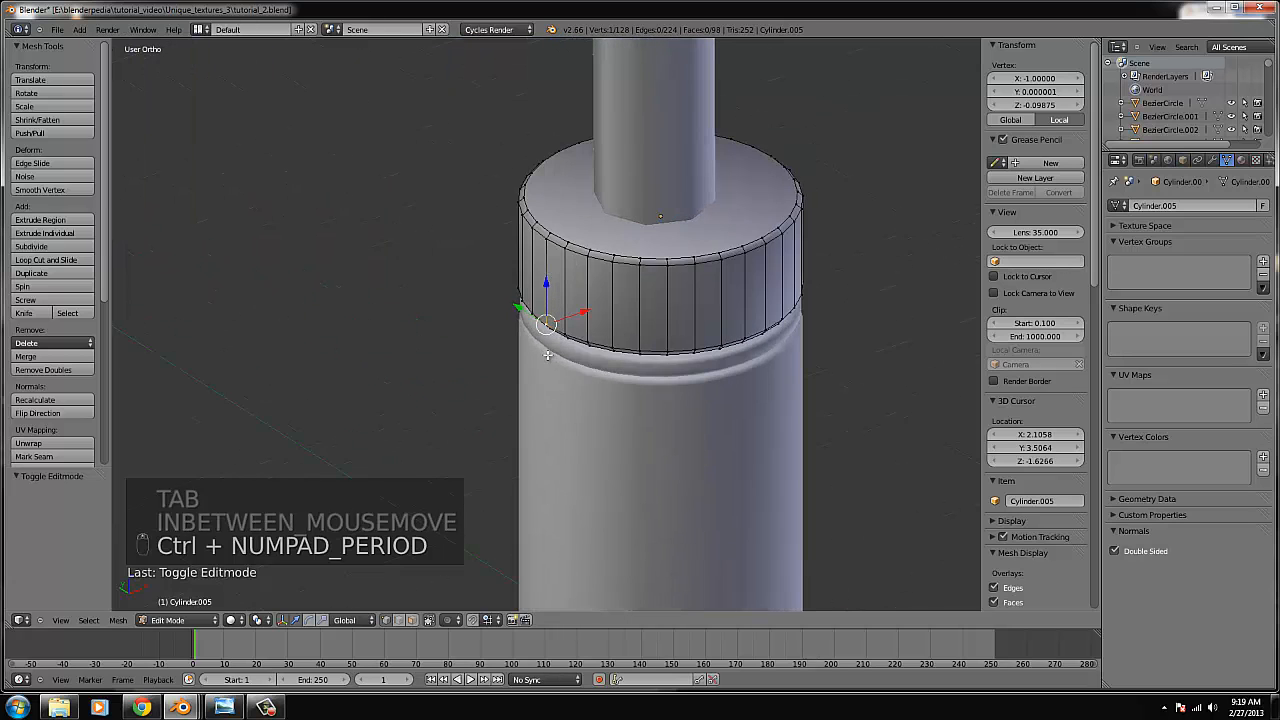
{"action": "key", "text": "ctrl+r"}
{"action": "left_click", "coordinate": [597, 321]}
{"action": "key", "text": "ctrl+r"}
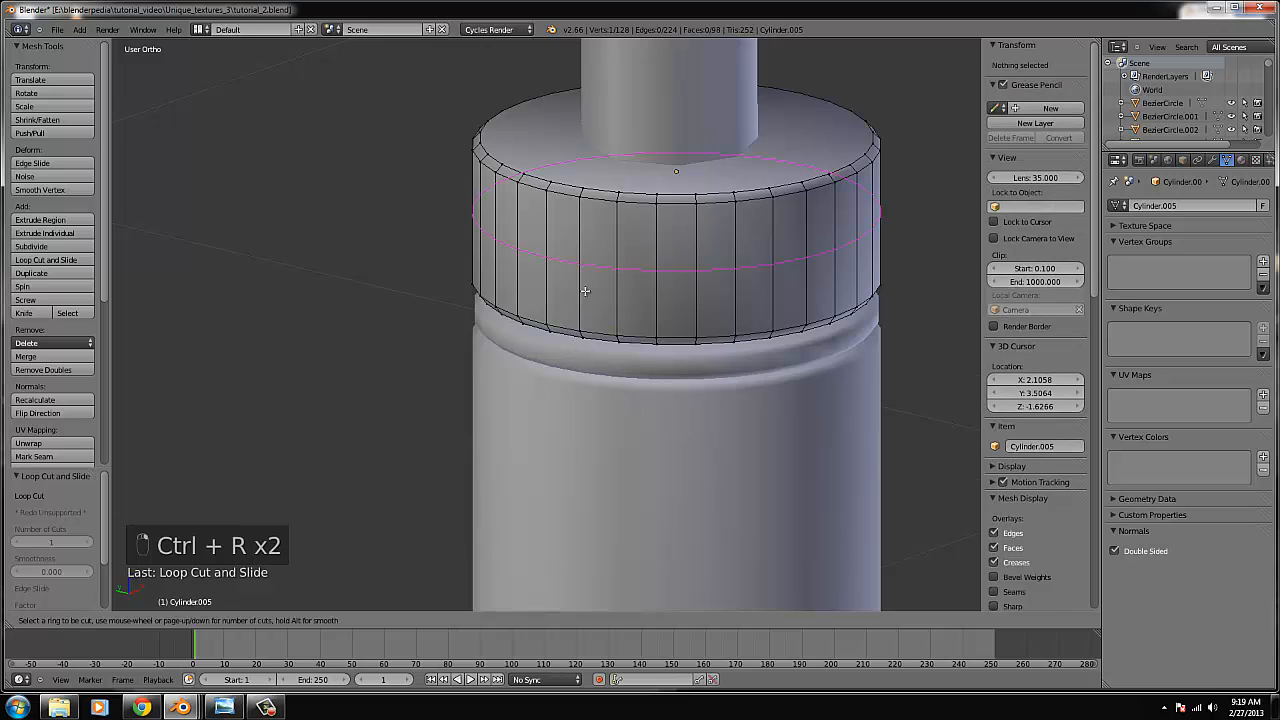
{"action": "left_click", "coordinate": [586, 322]}
{"action": "left_click", "coordinate": [588, 341]}
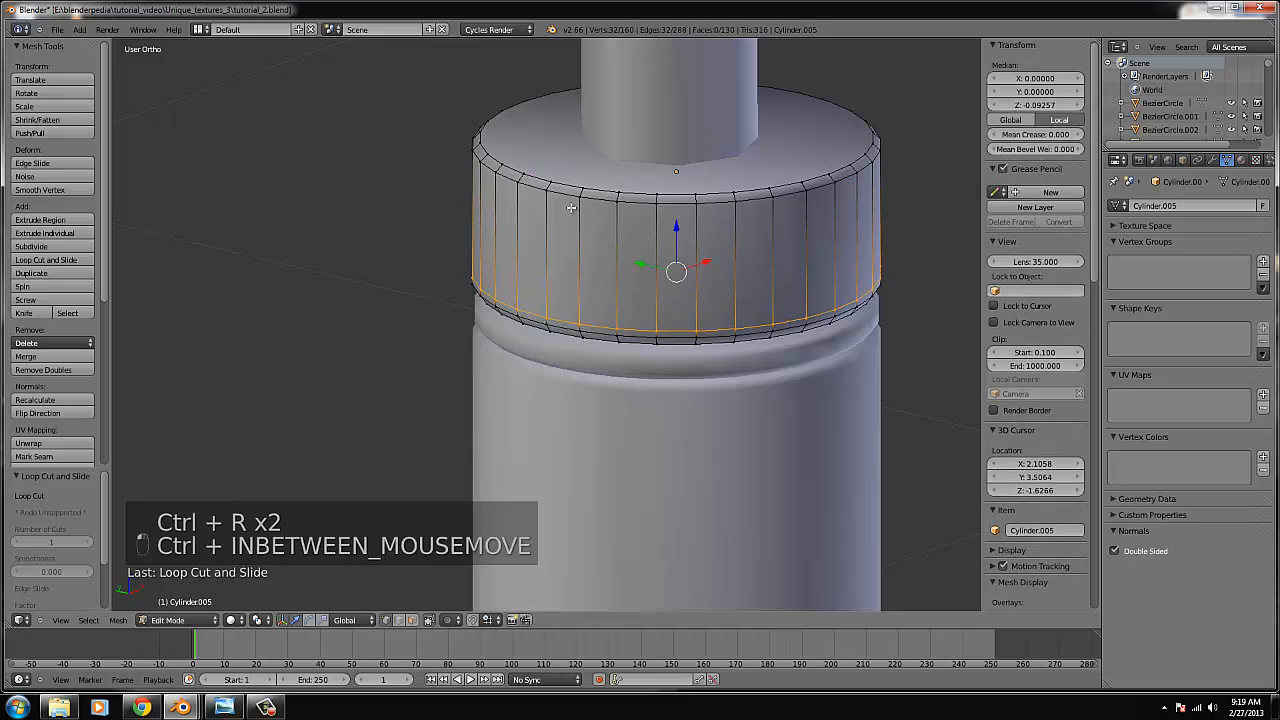
{"action": "key", "text": "ctrl+r"}
{"action": "left_click", "coordinate": [588, 195]}
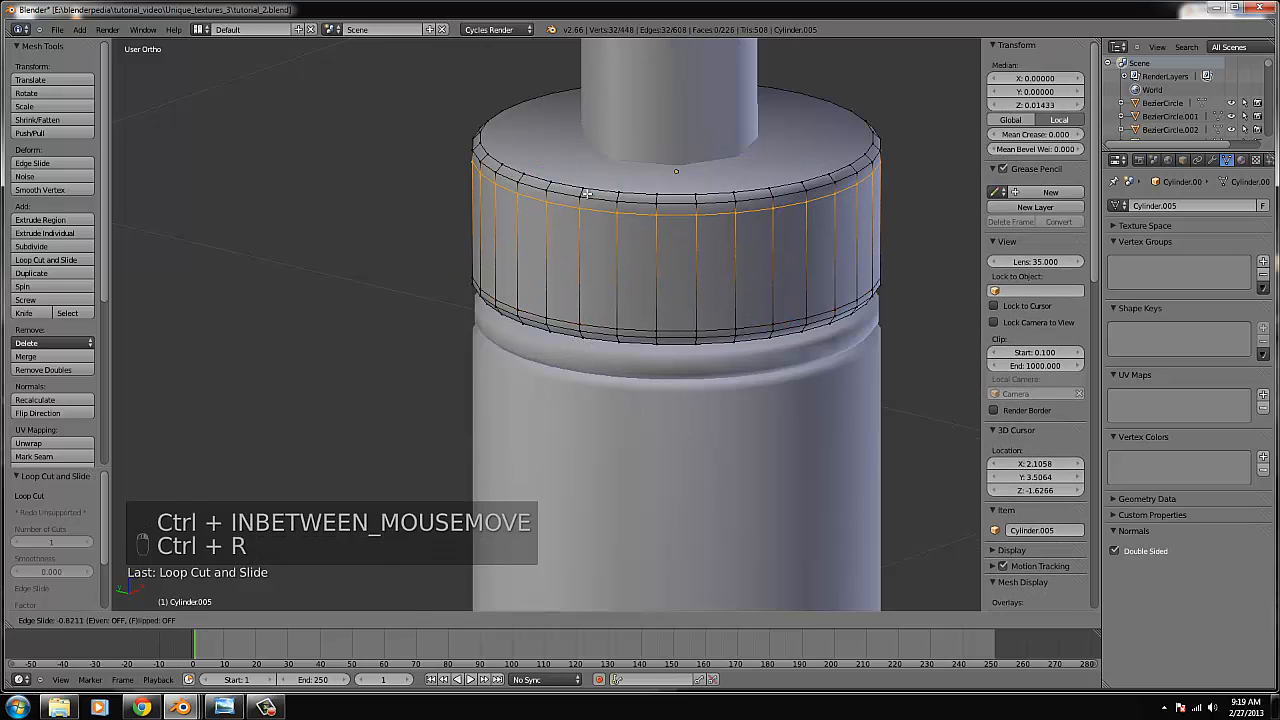
{"action": "left_click", "coordinate": [587, 192]}
Extrude three adjacent collar side faces between the new loops by -0.780 along X to form the lever handle.
{"action": "middle_click_drag", "start_coordinate": [568, 279], "coordinate": [591, 270]}
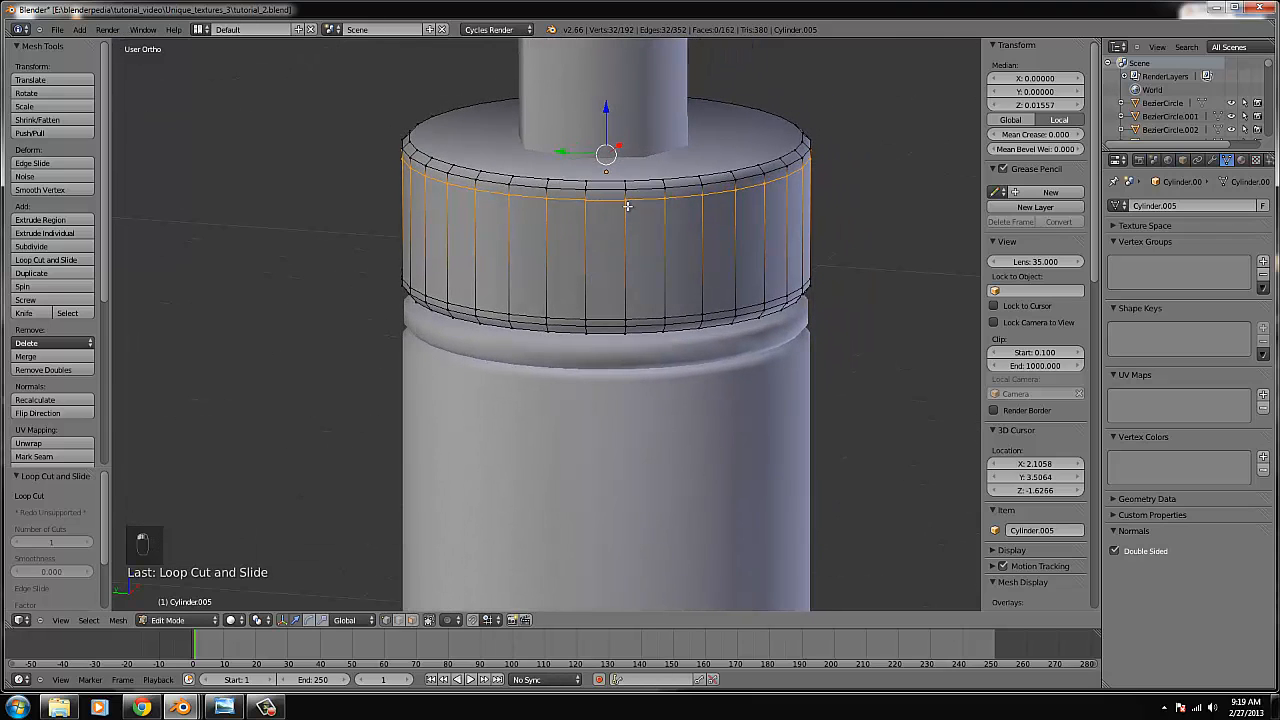
{"action": "right_click", "coordinate": [625, 202]}
{"action": "right_click", "coordinate": [547, 196], "text": "shift"}
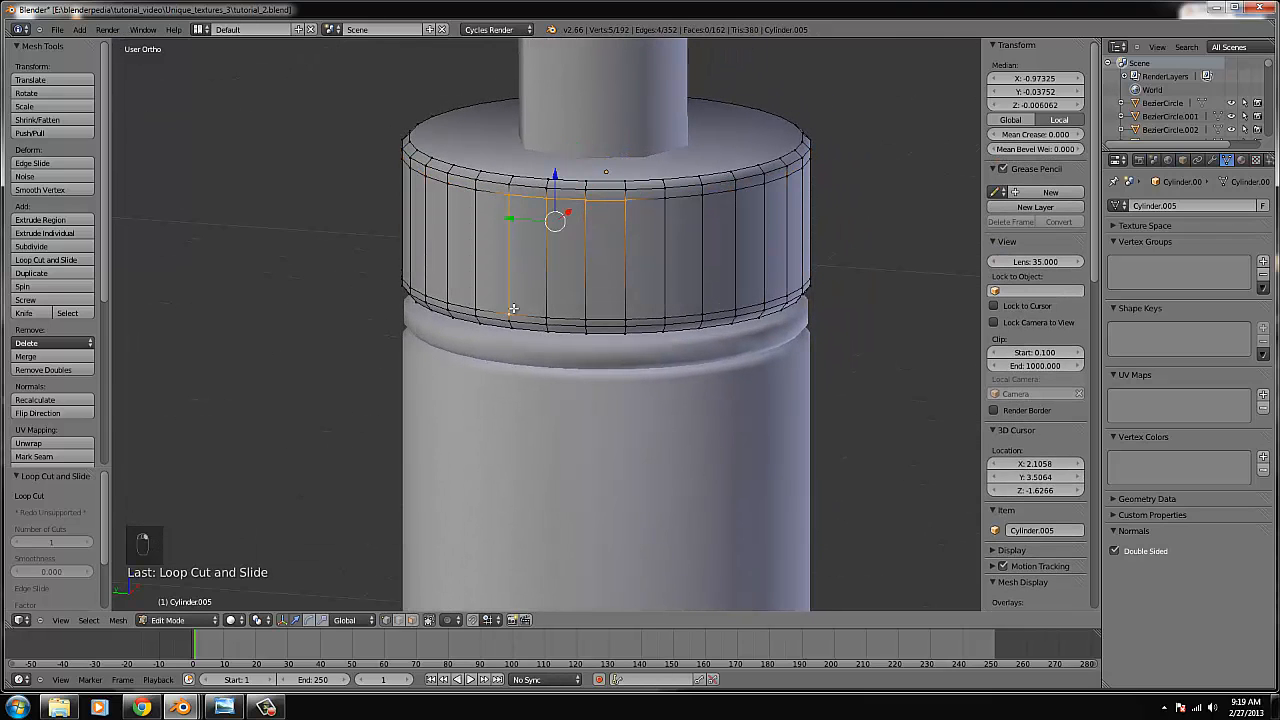
{"action": "right_click", "coordinate": [547, 314], "text": "shift"}
{"action": "right_click", "coordinate": [586, 316], "text": "shift"}
{"action": "right_click", "coordinate": [626, 314], "text": "shift"}
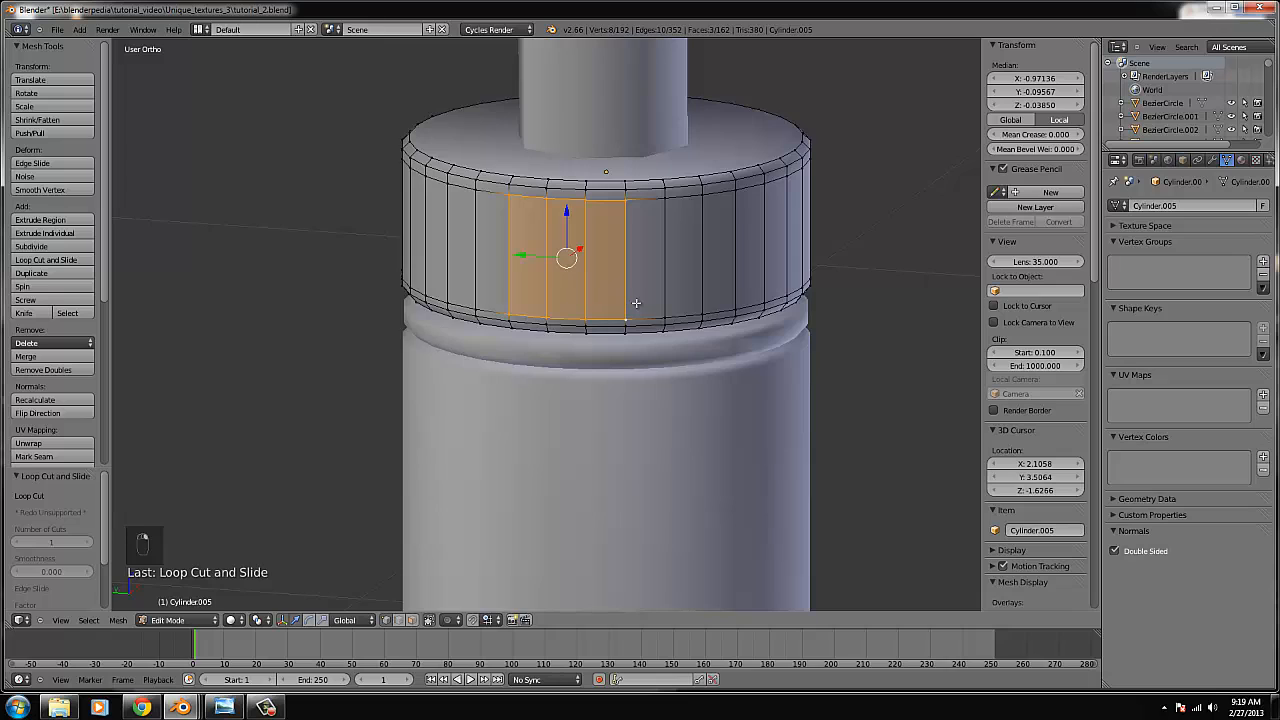
{"action": "key", "text": "KP_1"}
{"action": "scroll", "coordinate": [600, 300], "scroll_direction": "down", "scroll_amount": 6}
{"action": "key", "text": "e"}
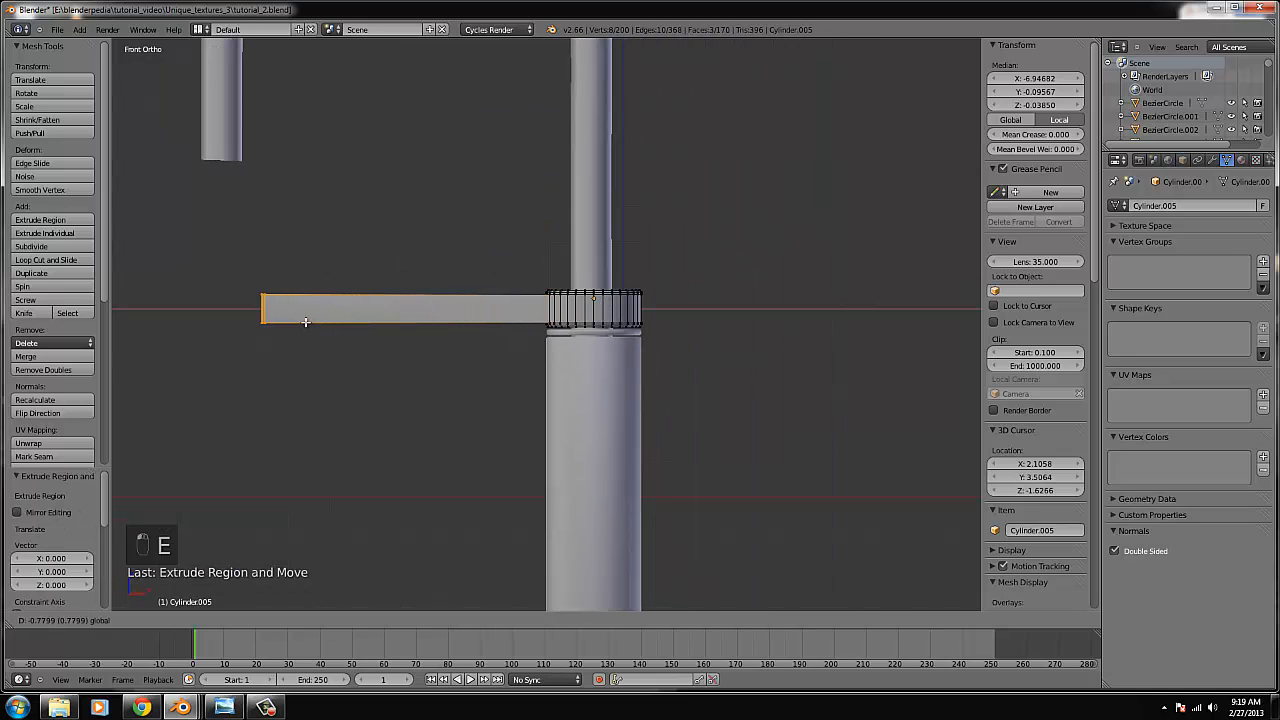
{"action": "left_click", "coordinate": [305, 321]}
Extrude the front face of the lever's end outward by about -0.022 in X and -0.007 in Y.
{"action": "middle_click_drag", "start_coordinate": [305, 321], "coordinate": [405, 487]}
{"action": "right_click", "coordinate": [405, 505]}
{"action": "right_click", "coordinate": [381, 437], "text": "shift"}
{"action": "right_click", "coordinate": [381, 505], "text": "shift"}
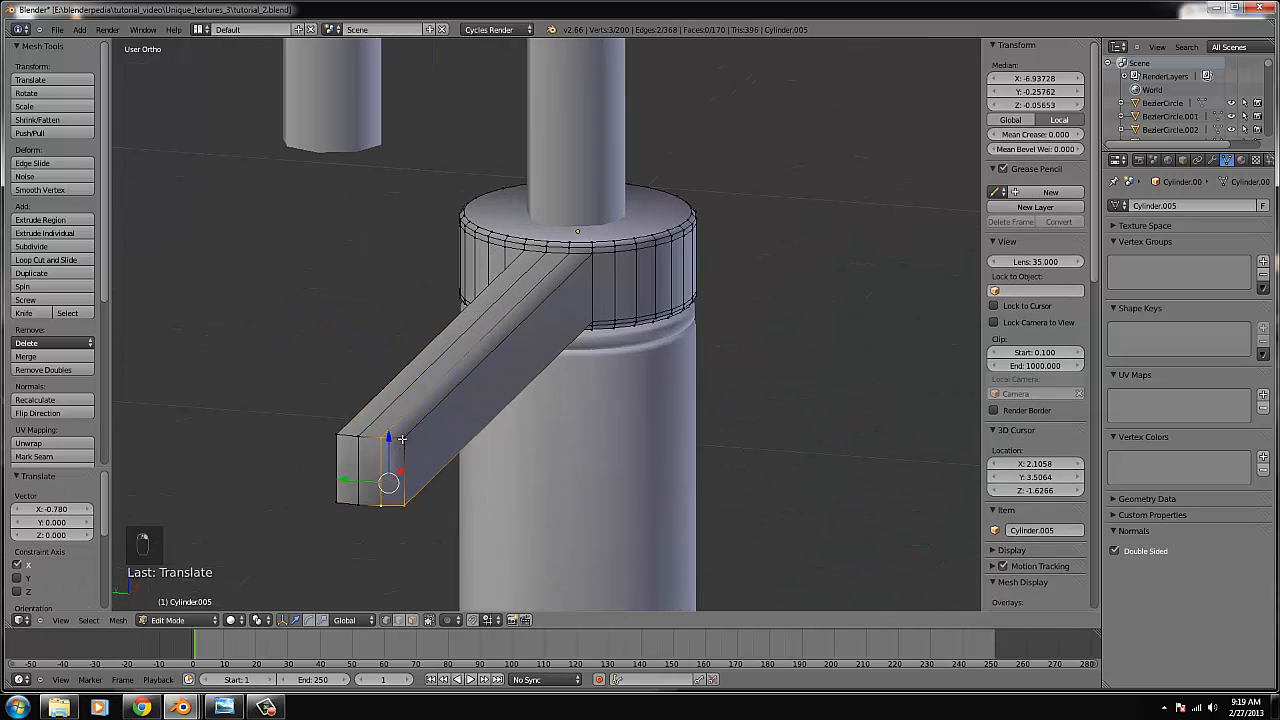
{"action": "key", "text": "KP_7"}
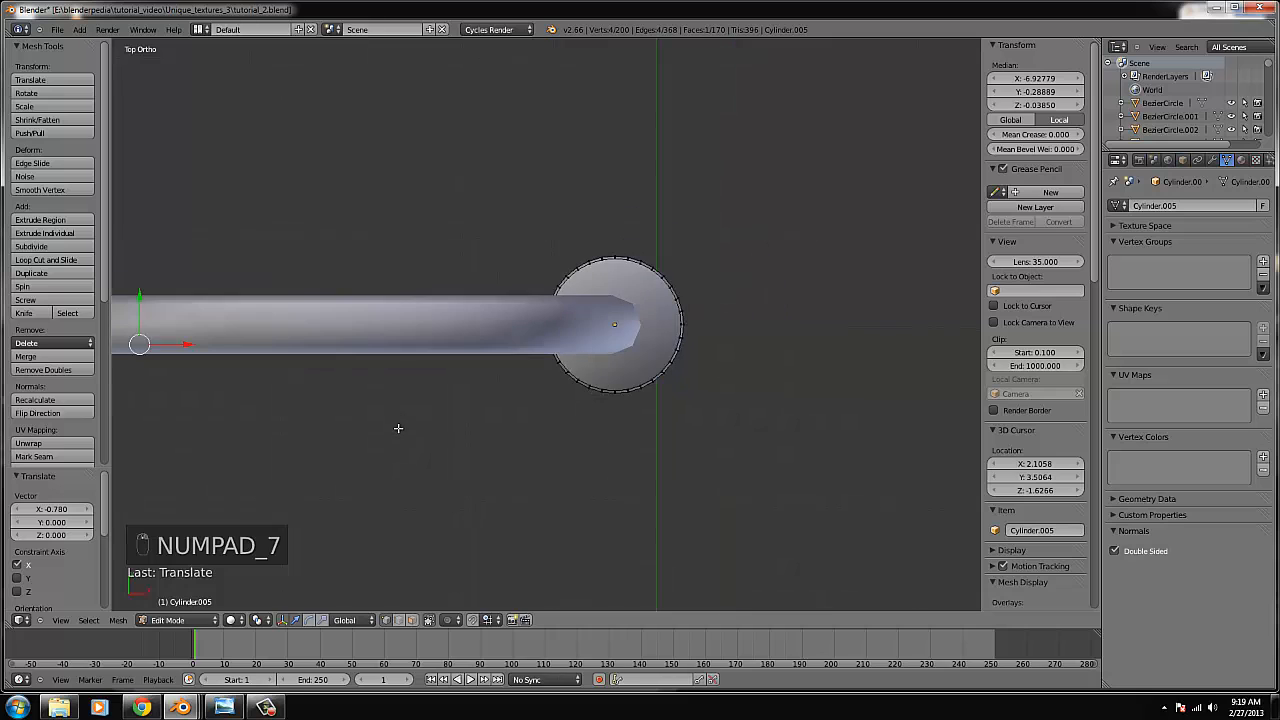
{"action": "key", "text": "ctrl+KP_Decimal"}
{"action": "key", "text": "z"}
{"action": "scroll", "coordinate": [491, 391], "scroll_direction": "up", "scroll_amount": 2}
{"action": "key", "text": "e"}
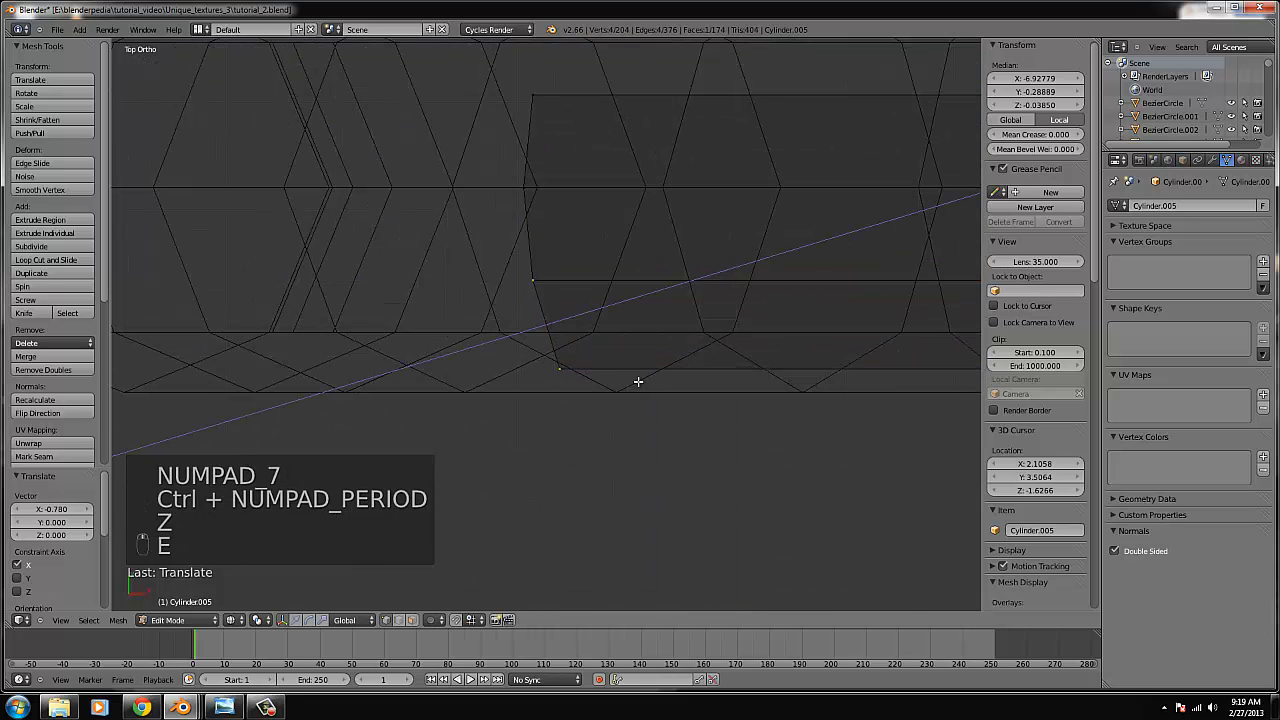
{"action": "left_click", "coordinate": [569, 418]}
Extrude the back face of the lever's end outward about 0.02 along its normal and inspect the lever in Object Mode.
{"action": "right_click", "coordinate": [521, 184]}
{"action": "key", "text": "b"}
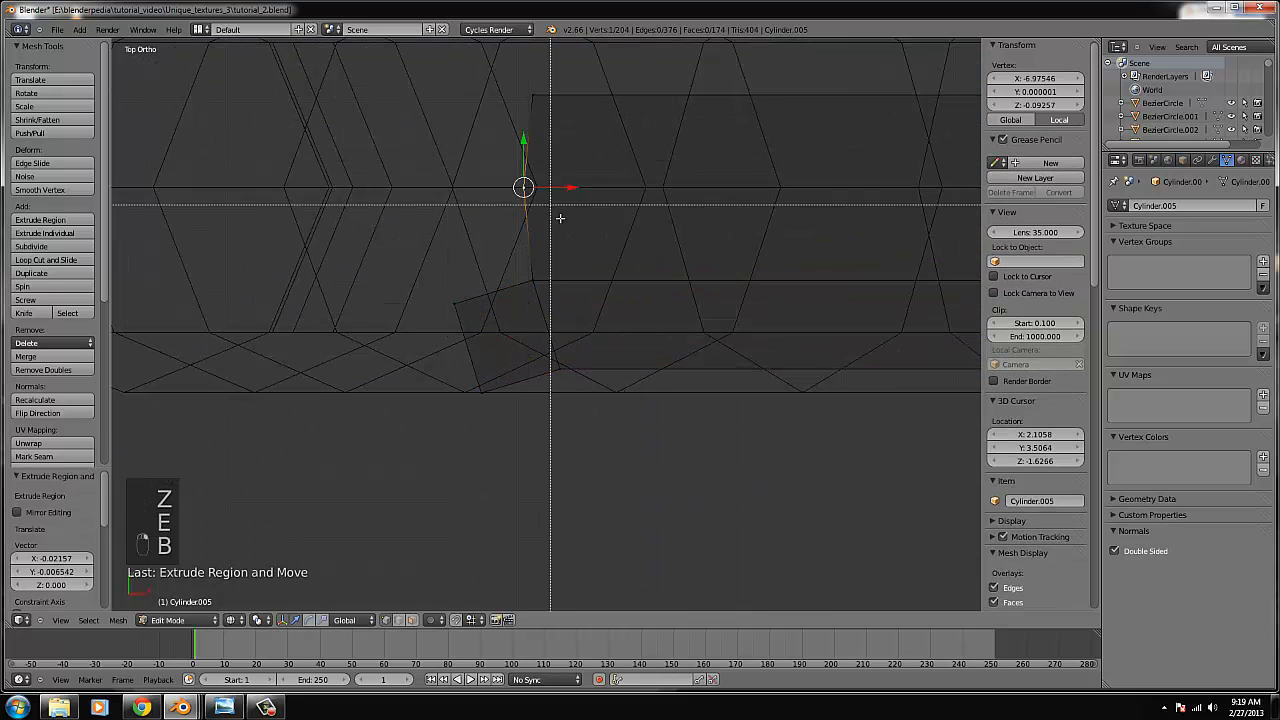
{"action": "left_click_drag", "start_coordinate": [560, 218], "coordinate": [460, 122]}
{"action": "key", "text": "b"}
{"action": "left_click_drag", "start_coordinate": [583, 149], "coordinate": [490, 70]}
{"action": "key", "text": "e"}
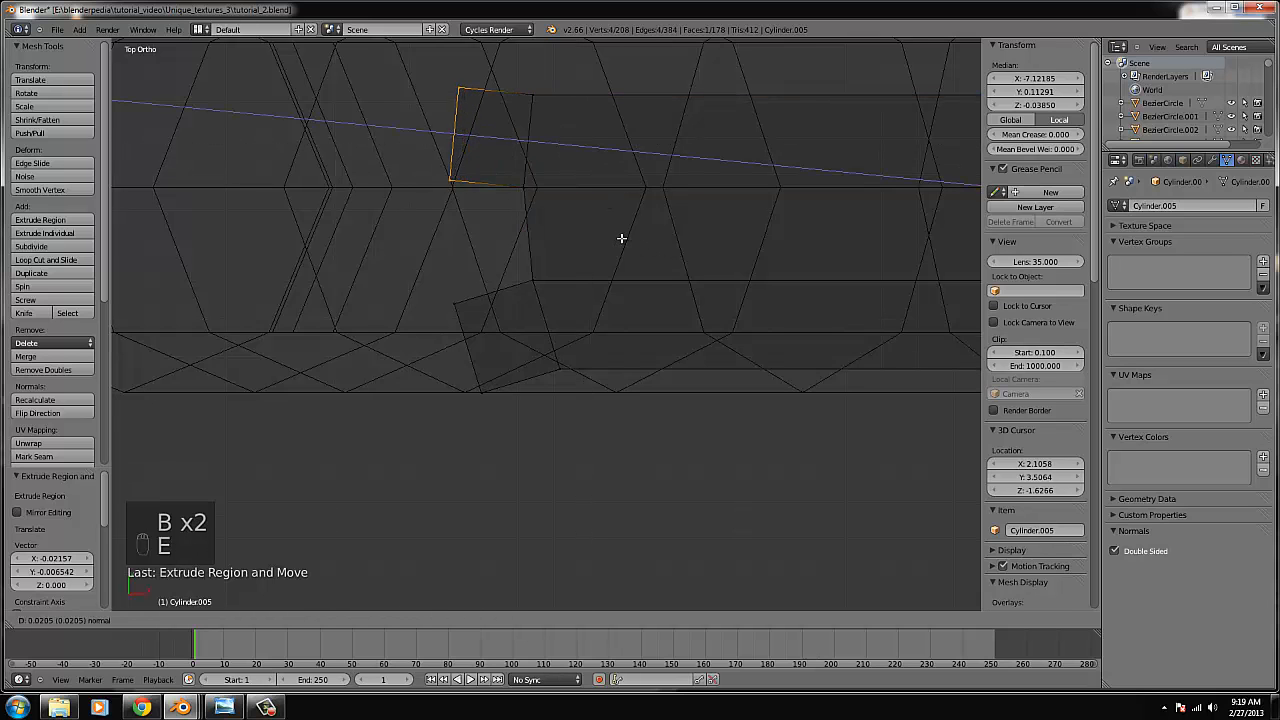
{"action": "left_click", "coordinate": [621, 238]}
{"action": "key", "text": "Tab"}
{"action": "scroll", "coordinate": [590, 300], "scroll_direction": "down", "scroll_amount": 5}
{"action": "key", "text": "z"}
{"action": "mouse_move", "coordinate": [586, 321]}
{"action": "middle_mouse_down"}
{"action": "mouse_move", "coordinate": [582, 295]}
{"action": "mouse_move", "coordinate": [667, 263]}
{"action": "mouse_move", "coordinate": [680, 295]}
{"action": "middle_mouse_up"}
{"action": "scroll", "coordinate": [651, 294], "scroll_direction": "down", "scroll_amount": 4}
{"action": "scroll", "coordinate": [678, 298], "scroll_direction": "down", "scroll_amount": 1}
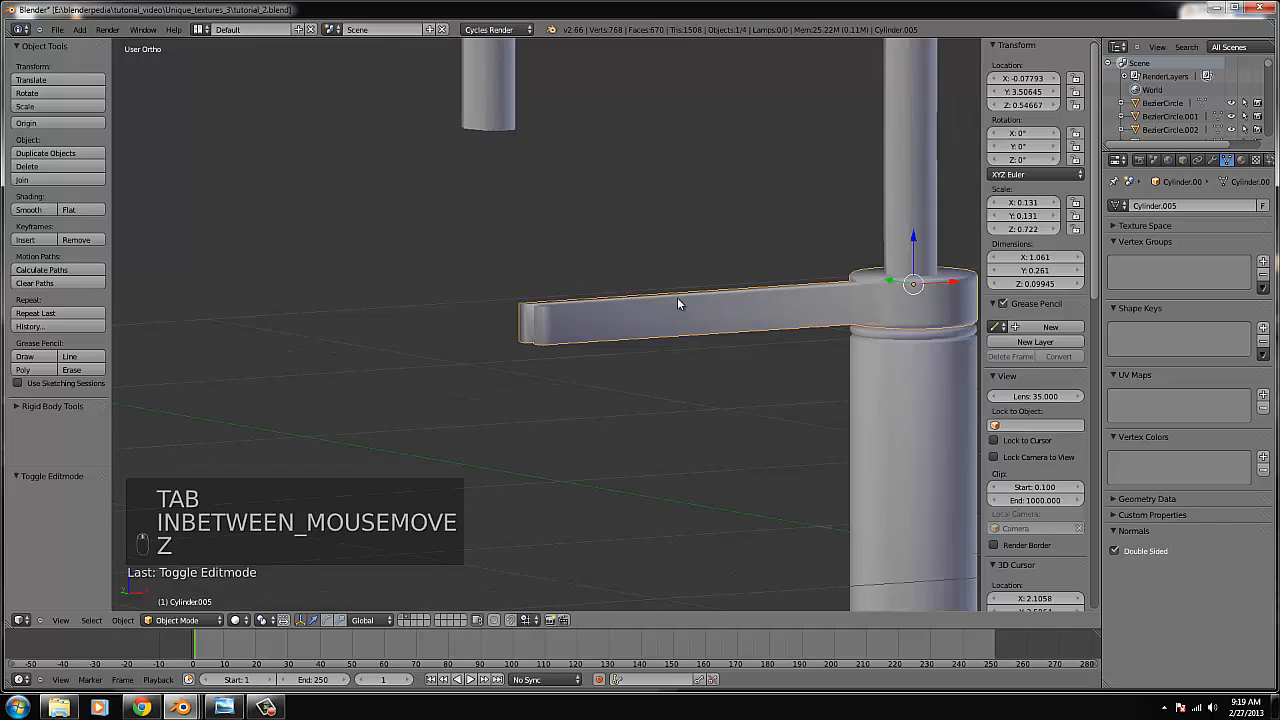
Select the rim of the spout's outer end and rotate it level in the front view.
{"action": "key", "text": "KP_1"}
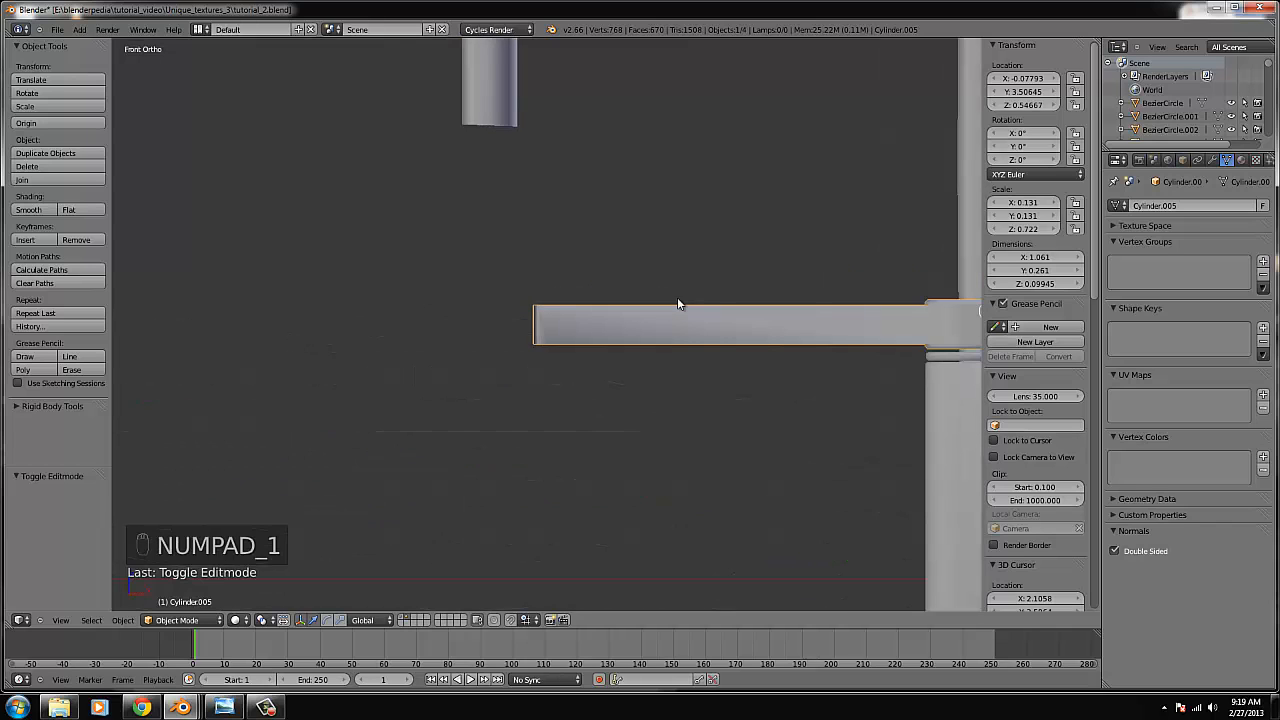
{"action": "right_click", "coordinate": [500, 105]}
{"action": "key", "text": "Tab"}
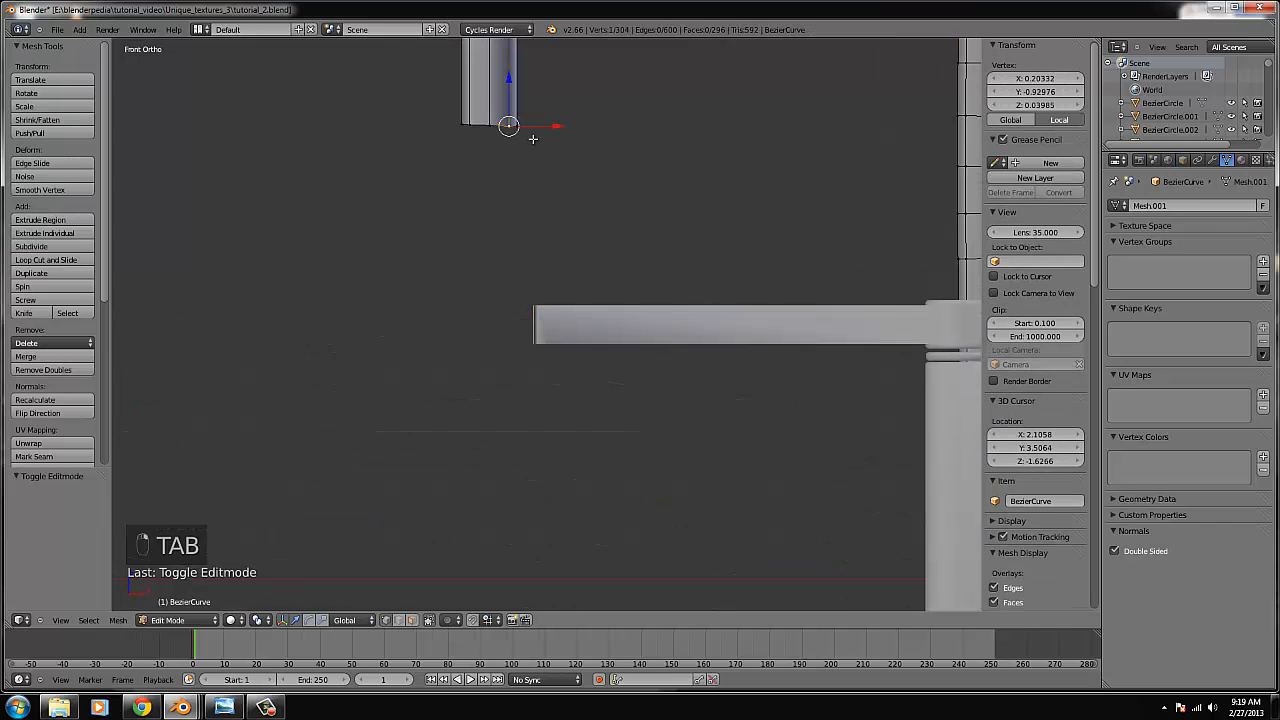
{"action": "scroll", "coordinate": [540, 180], "scroll_direction": "down", "scroll_amount": 2}
{"action": "key", "text": "z"}
{"action": "key", "text": "b"}
{"action": "left_click_drag", "start_coordinate": [443, 163], "coordinate": [550, 208]}
{"action": "key", "text": "r"}
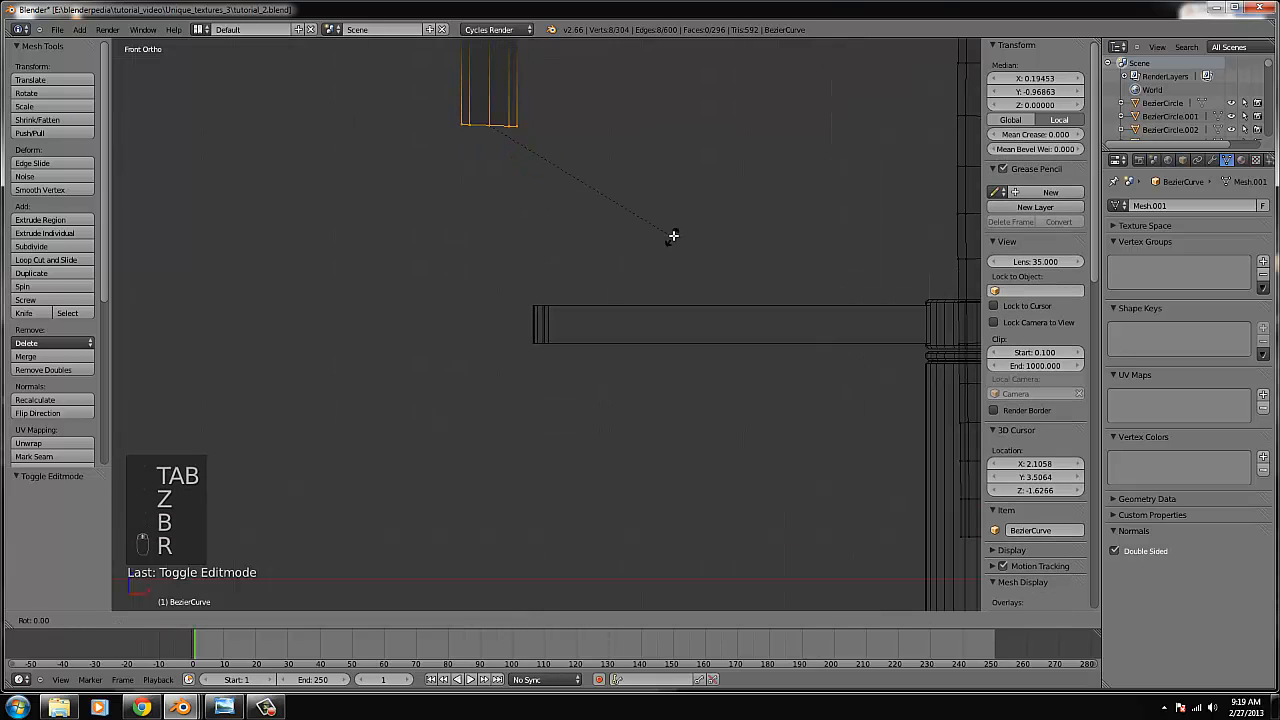
{"action": "left_click", "coordinate": [675, 232]}
Extrude the levelled spout rim farther down along Z to just above the lever's height and return to Object Mode.
{"action": "key", "text": "e"}
{"action": "right_click", "coordinate": [618, 194]}
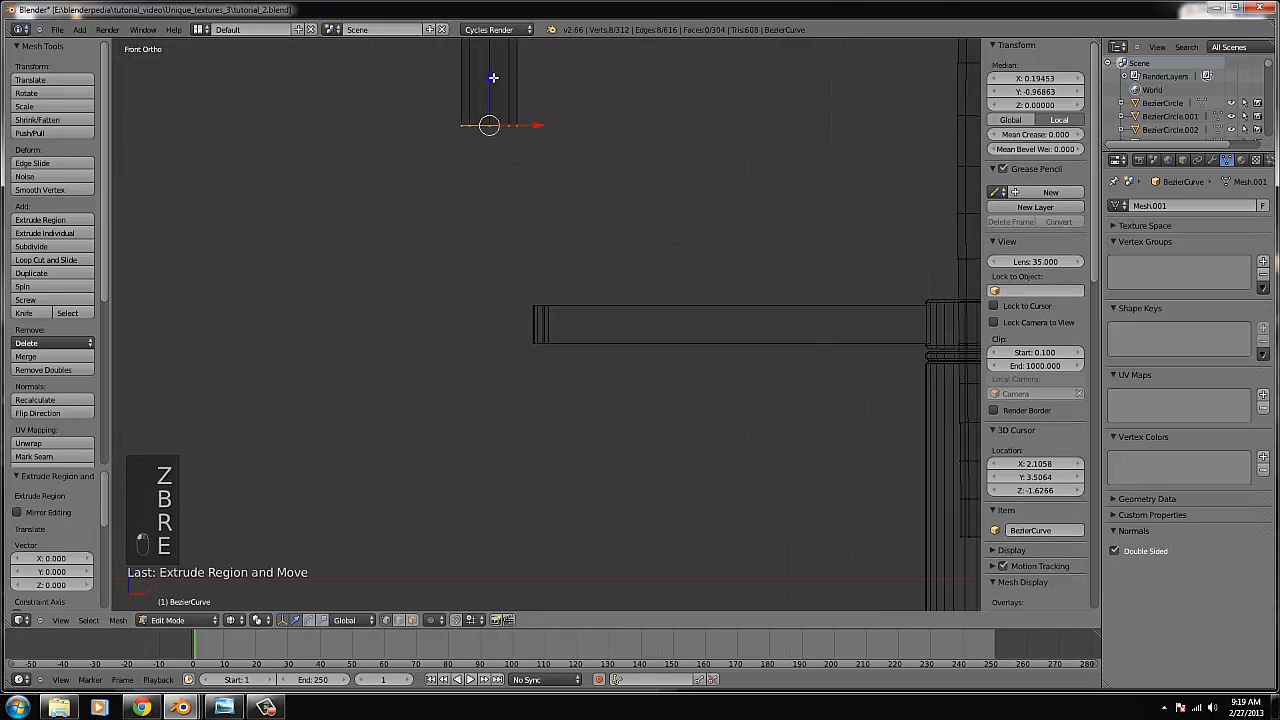
{"action": "left_click_drag", "start_coordinate": [493, 77], "coordinate": [511, 253]}
{"action": "left_click", "coordinate": [515, 241]}
{"action": "key", "text": "Tab"}
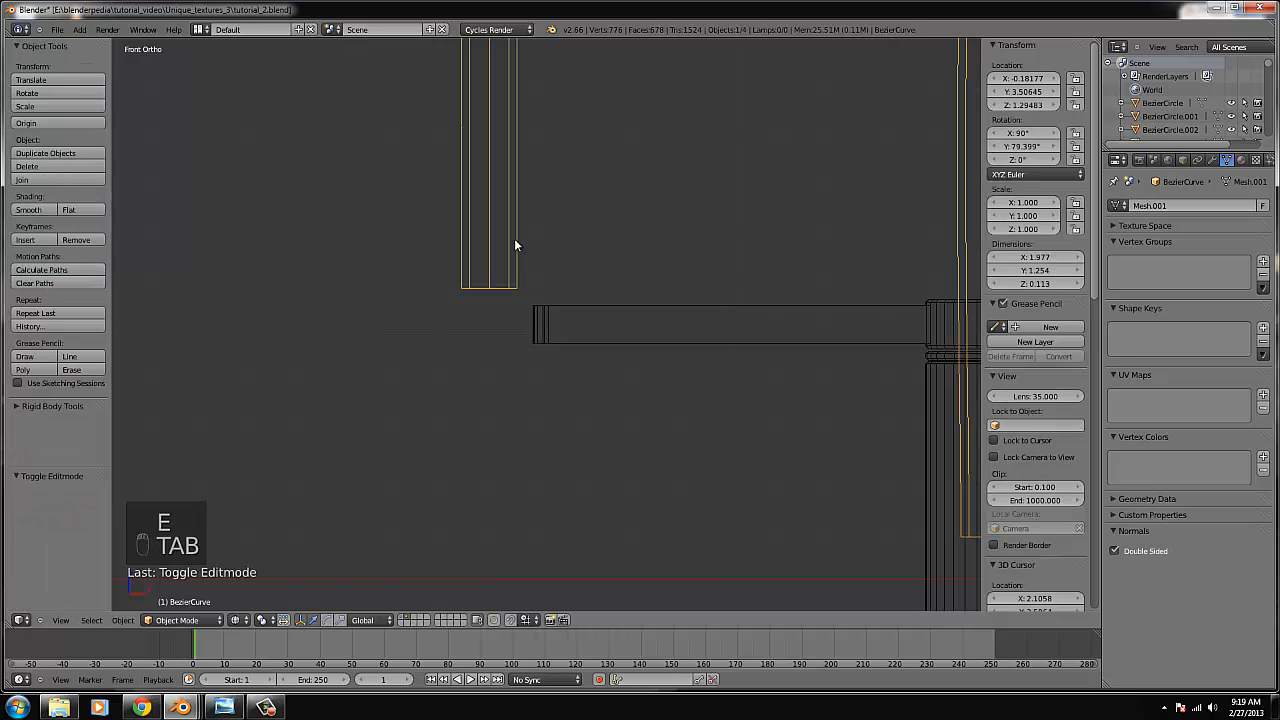
Duplicate the thin ring on the faucet body and place the copy beneath the spout's outer end, offset about -1.016 in X and 0.113 in Z.
{"action": "left_click", "coordinate": [79, 29]}
{"action": "scroll", "coordinate": [431, 224], "scroll_direction": "down", "scroll_amount": 4}
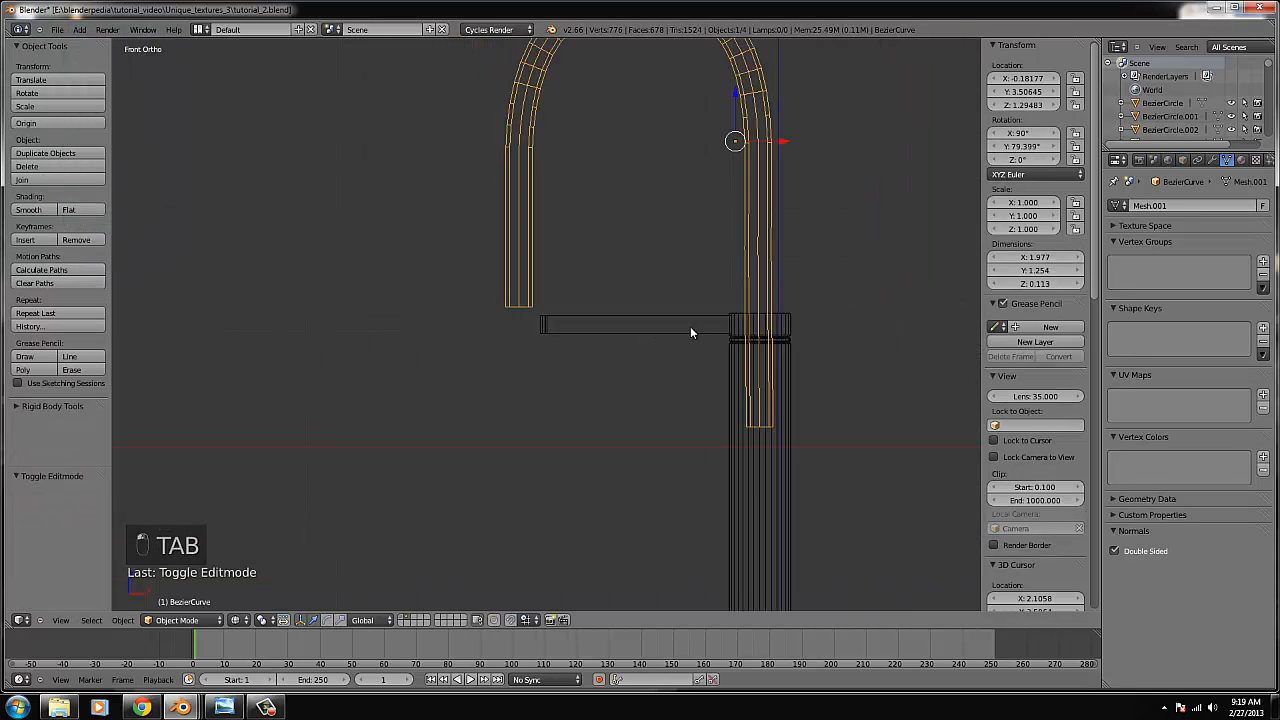
{"action": "right_click", "coordinate": [737, 317]}
{"action": "key", "text": "shift+d"}
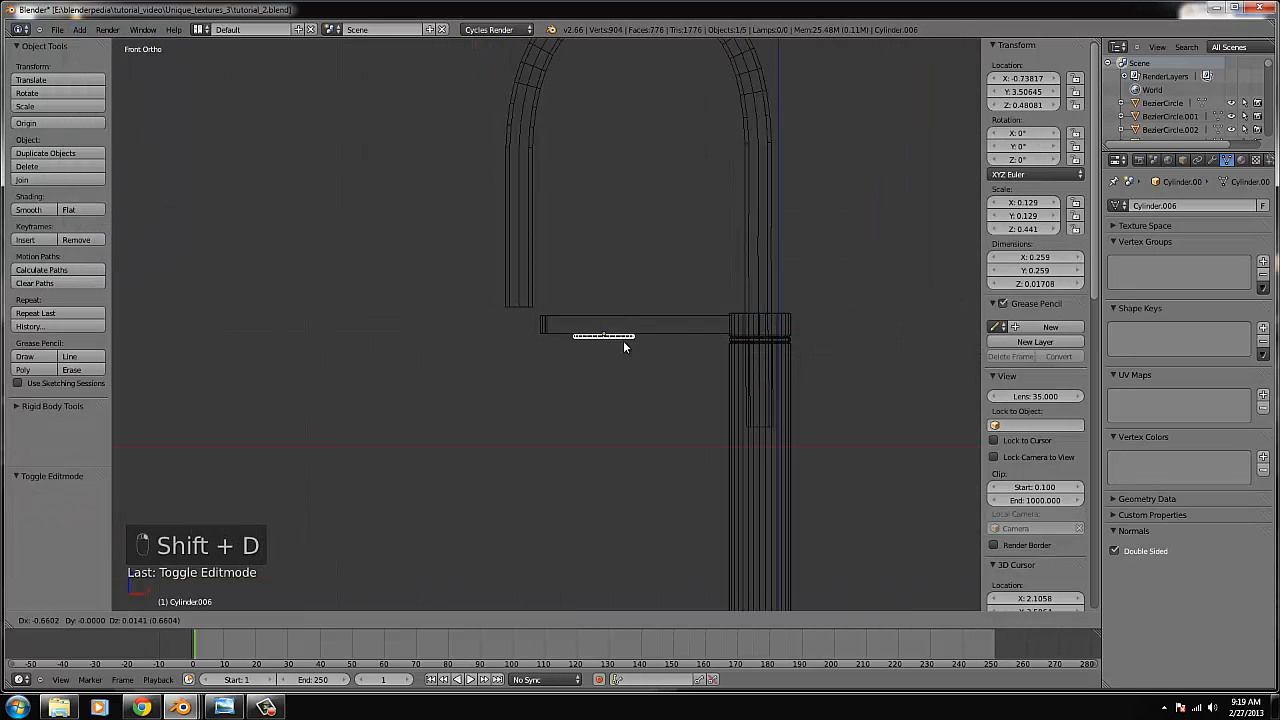
{"action": "left_click", "coordinate": [584, 327]}
Stretch the duplicated ring along Z to roughly double its height.
{"action": "scroll", "coordinate": [640, 322], "scroll_direction": "up", "scroll_amount": 3}
{"action": "key", "text": "s"}
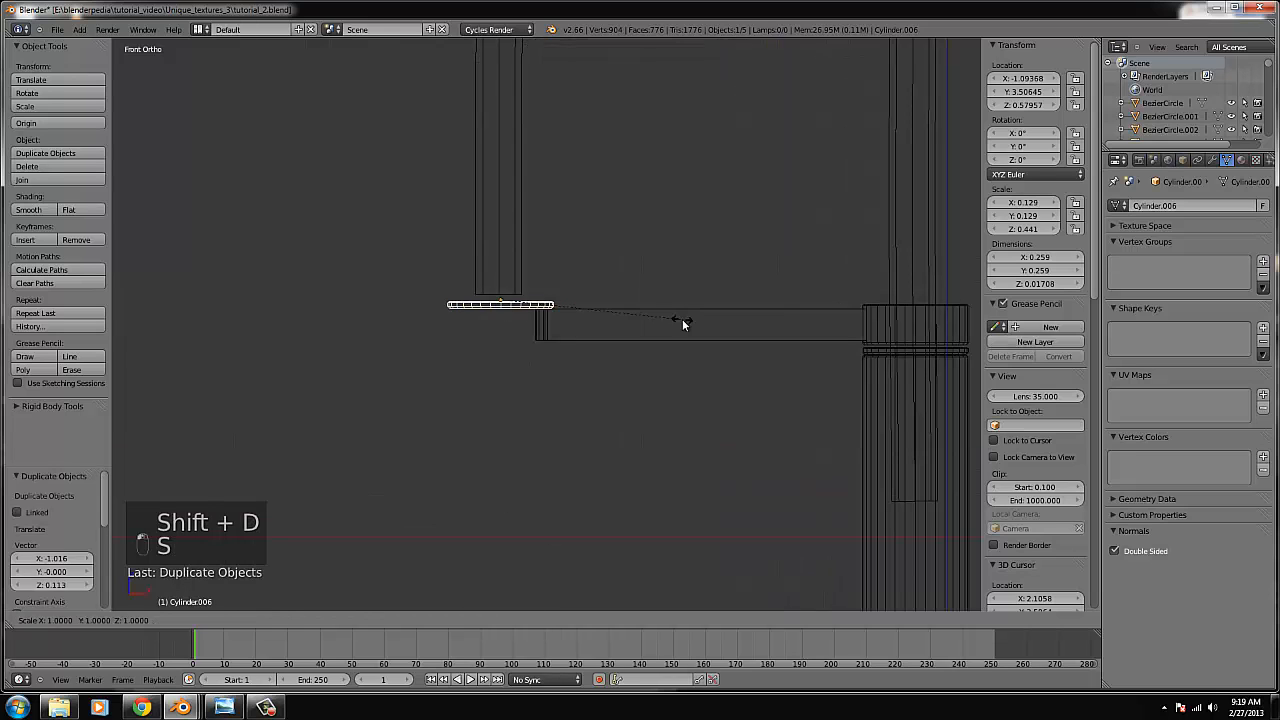
{"action": "key", "text": "z"}
{"action": "left_click", "coordinate": [903, 223]}
{"action": "key", "text": "s"}
{"action": "key", "text": "z"}
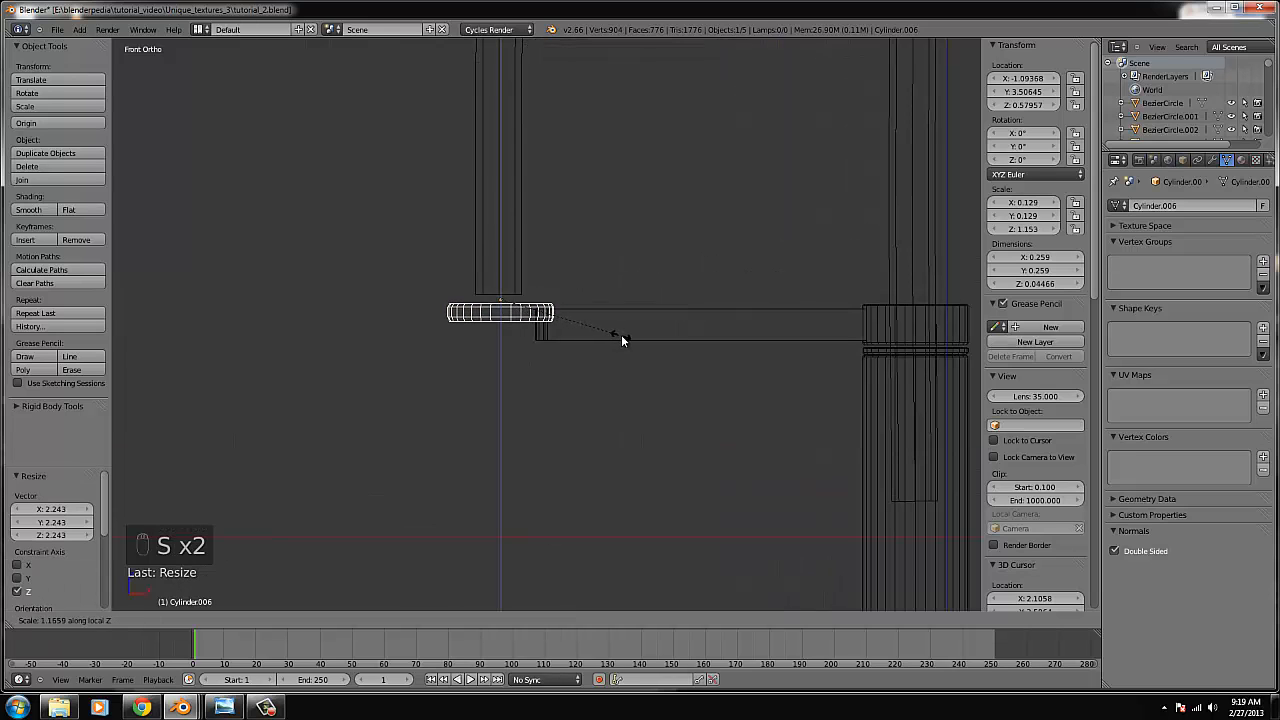
{"action": "left_click", "coordinate": [590, 339]}
Lower the ring's bottom vertices about 0.17 along Z to form a taller cylinder, and scale the whole object uniformly by 0.667.
{"action": "key", "text": "Tab"}
{"action": "right_click", "coordinate": [570, 326]}
{"action": "key", "text": "b"}
{"action": "left_click_drag", "start_coordinate": [585, 339], "coordinate": [392, 311]}
{"action": "left_click_drag", "start_coordinate": [504, 271], "coordinate": [502, 307]}
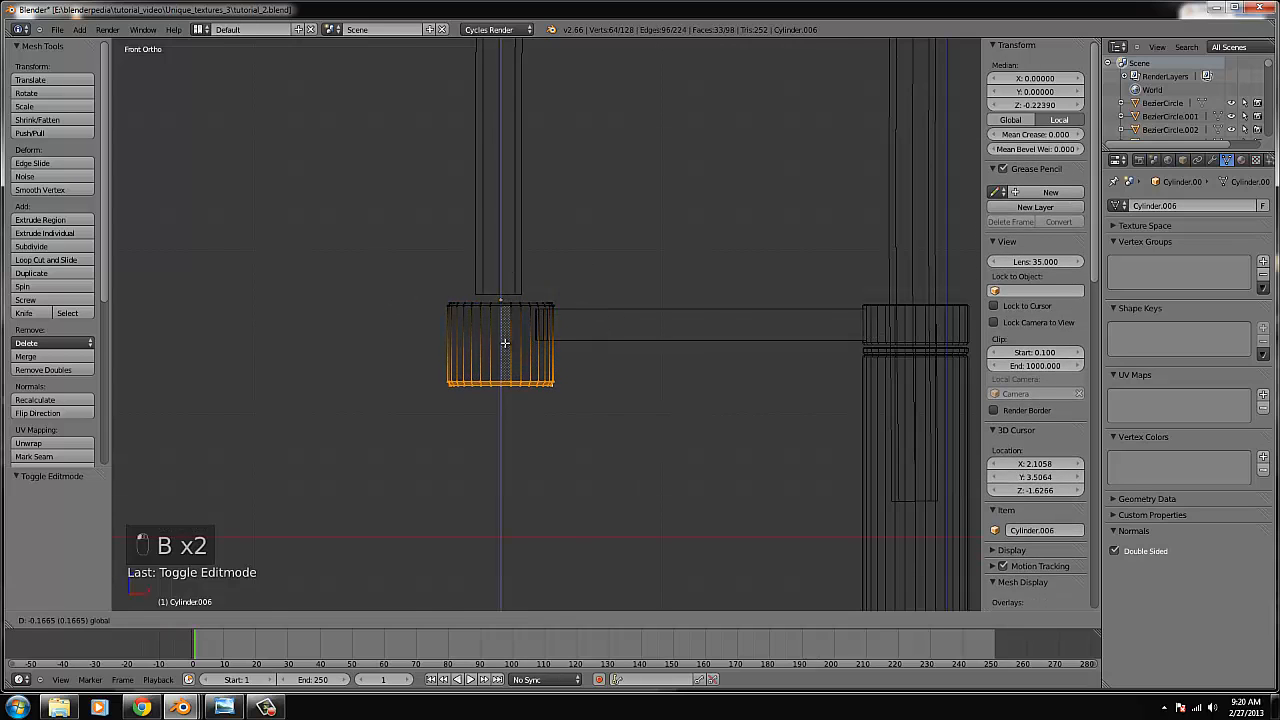
{"action": "key", "text": "Tab"}
{"action": "key", "text": "s"}
{"action": "key", "text": "s"}
{"action": "left_click", "coordinate": [578, 351]}
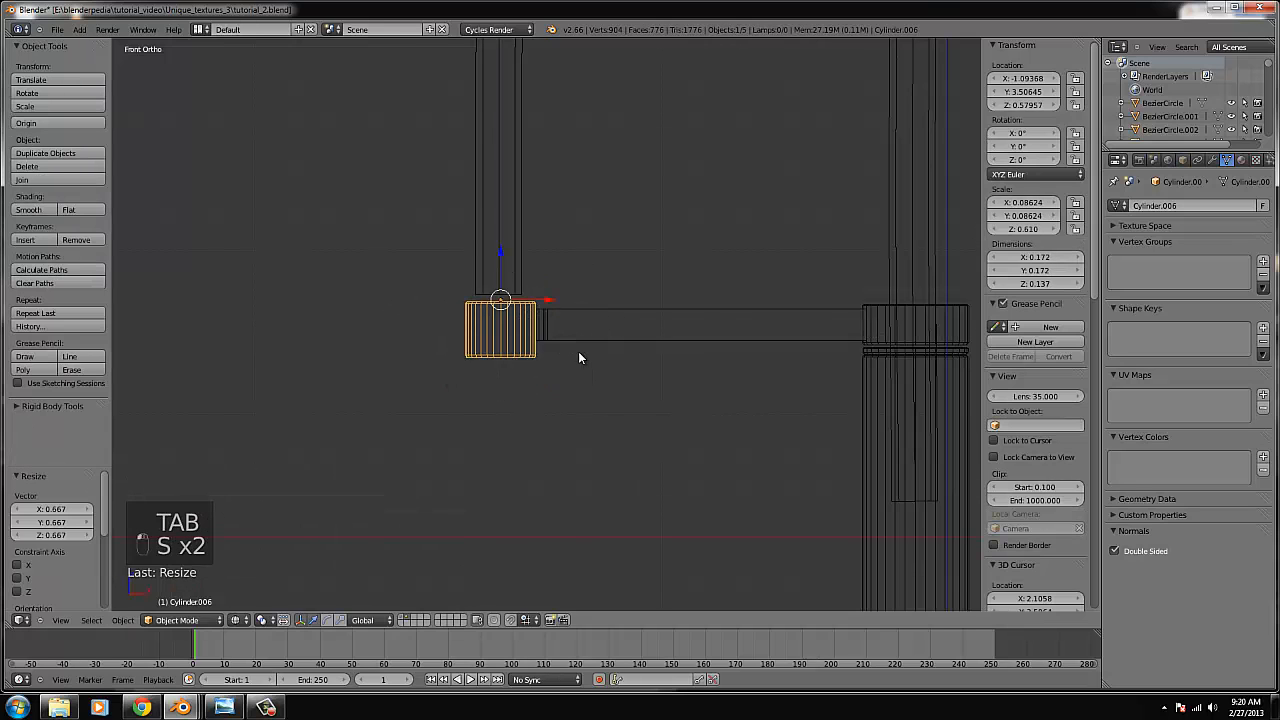
Extrude the spout's lower rim down about 0.005 along Z and scale the new rim slightly outward.
{"action": "scroll", "coordinate": [579, 353], "scroll_direction": "up", "scroll_amount": 2}
{"action": "right_click", "coordinate": [496, 279]}
{"action": "key", "text": "Tab"}
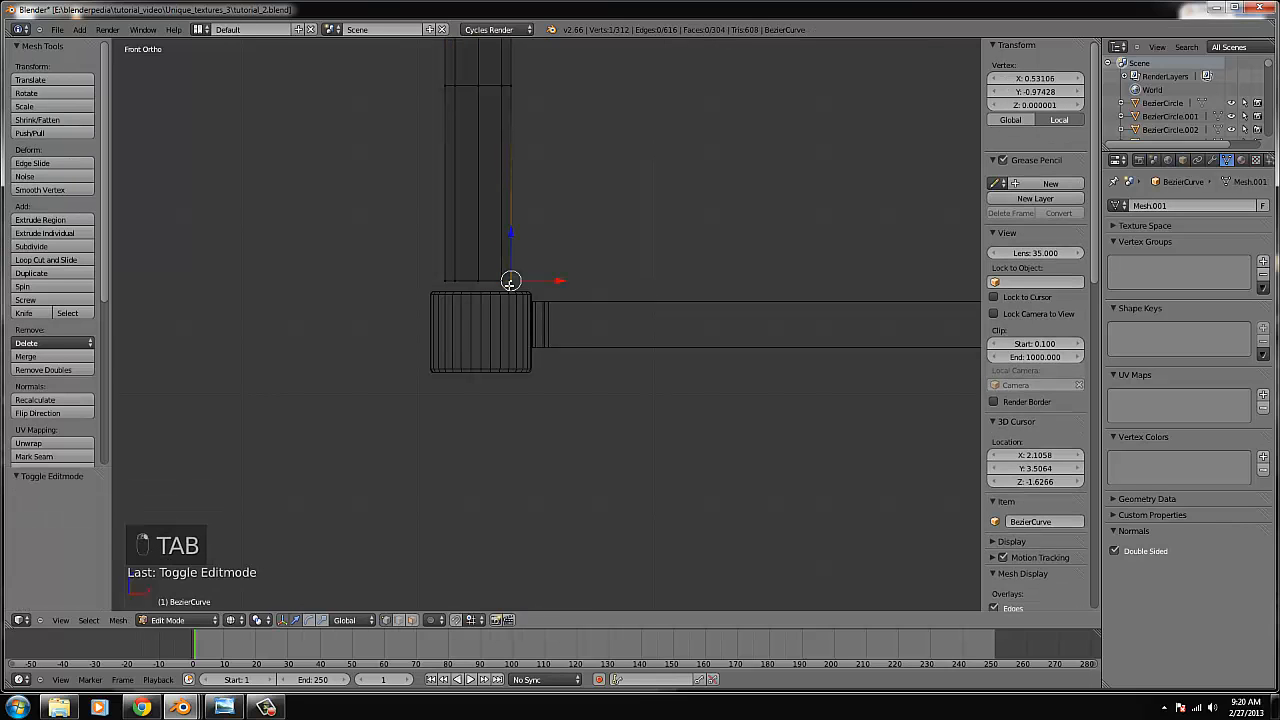
{"action": "scroll", "coordinate": [534, 295], "scroll_direction": "up", "scroll_amount": 4}
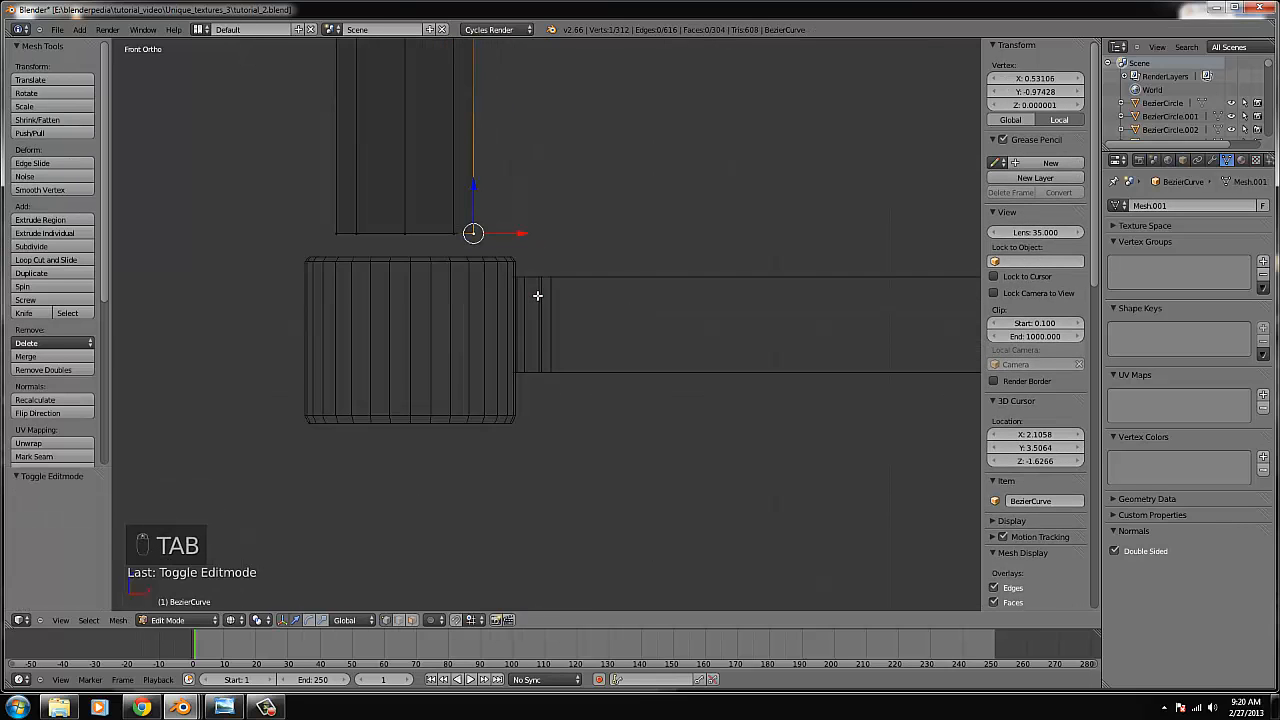
{"action": "left_click_drag", "start_coordinate": [326, 219], "coordinate": [322, 217]}
{"action": "key", "text": "e"}
{"action": "left_click", "coordinate": [529, 239]}
{"action": "key", "text": "s"}
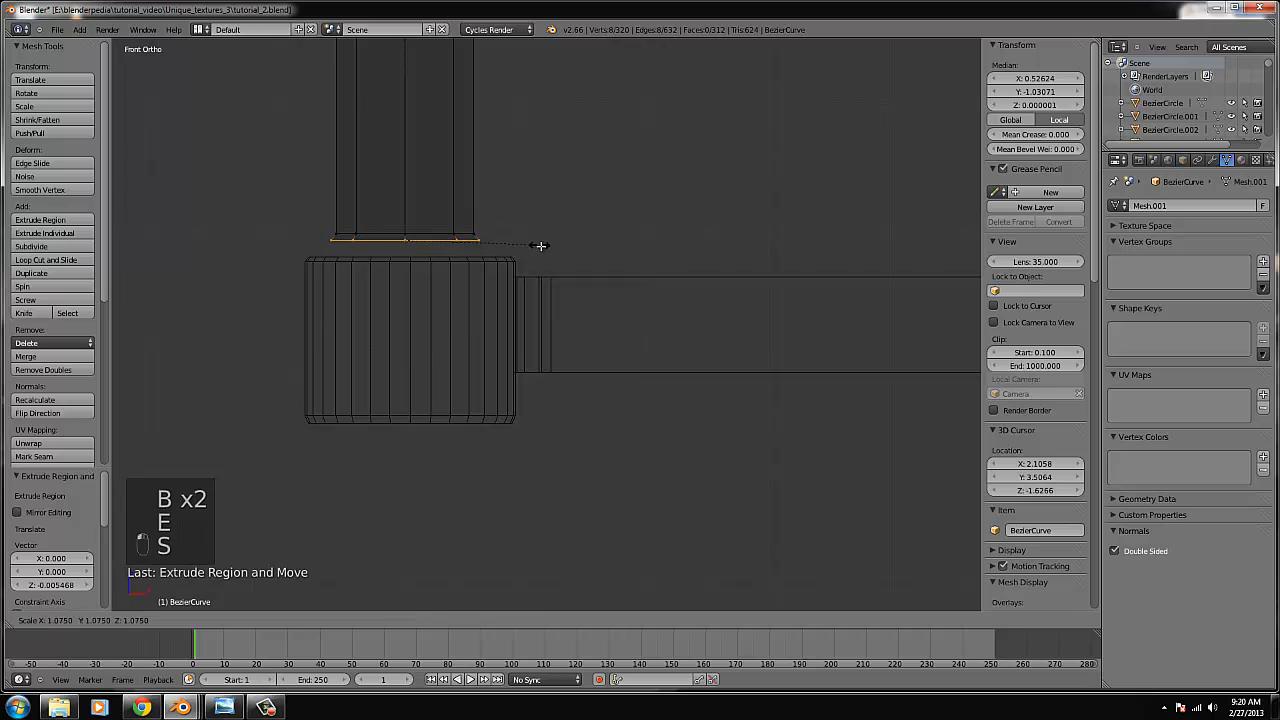
{"action": "left_click", "coordinate": [543, 249]}
Extrude and widen the flared spout rim once more, extend it straight down to the cylinder's top, and return to Object Mode.
{"action": "key", "text": "e"}
{"action": "right_click", "coordinate": [543, 255]}
{"action": "left_click_drag", "start_coordinate": [406, 198], "coordinate": [407, 214]}
{"action": "key", "text": "s"}
{"action": "left_click", "coordinate": [571, 261]}
{"action": "key", "text": "e"}
{"action": "right_click", "coordinate": [403, 201]}
{"action": "key", "text": "Tab"}
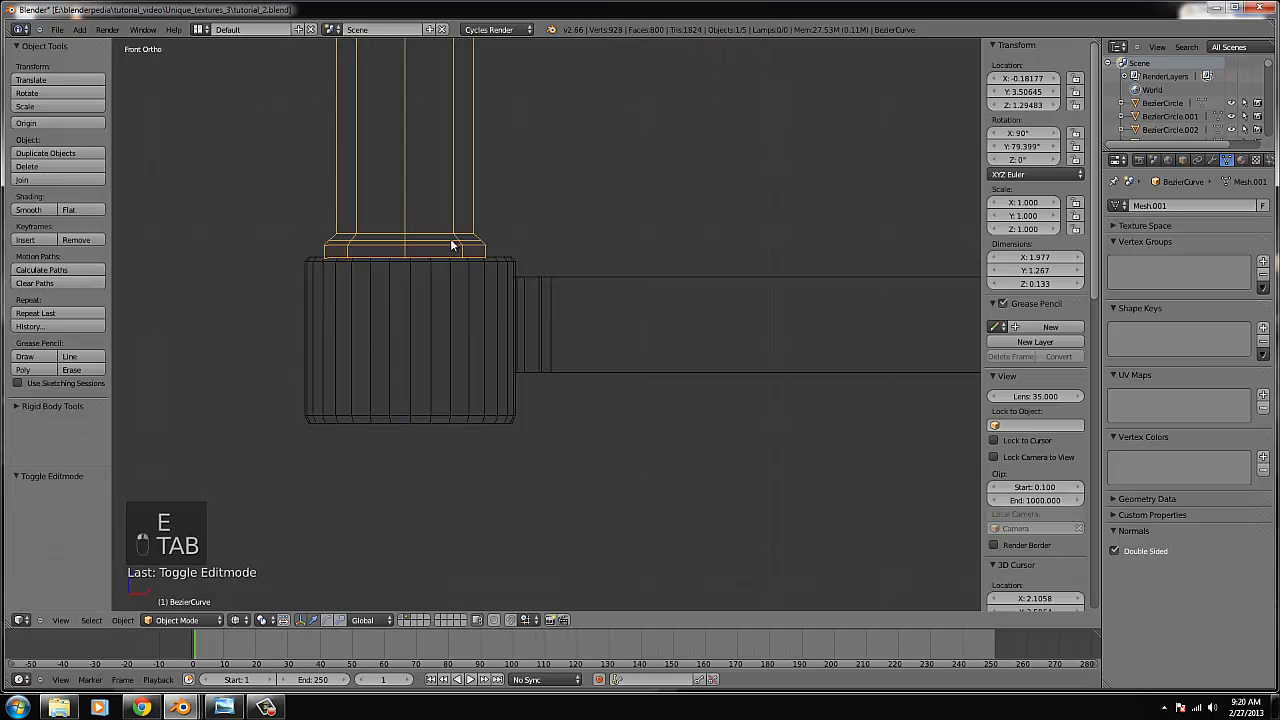
Switch to solid shading and scale the spout-tip cylinder uniformly by 0.899.
{"action": "key", "text": "z"}
{"action": "scroll", "coordinate": [475, 253], "scroll_direction": "down", "scroll_amount": 6}
{"action": "right_click", "coordinate": [520, 331]}
{"action": "scroll", "coordinate": [566, 338], "scroll_direction": "up", "scroll_amount": 4}
{"action": "key", "text": "s"}
{"action": "key", "text": "s"}
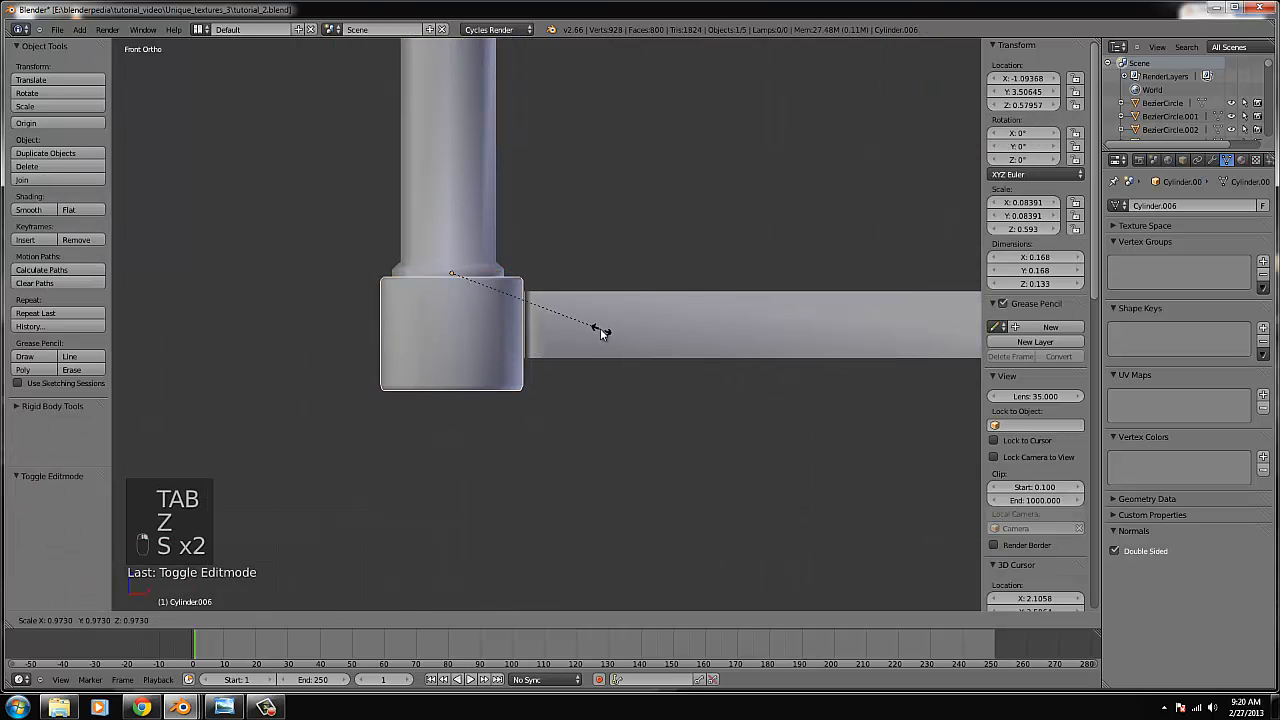
{"action": "left_click", "coordinate": [555, 330]}
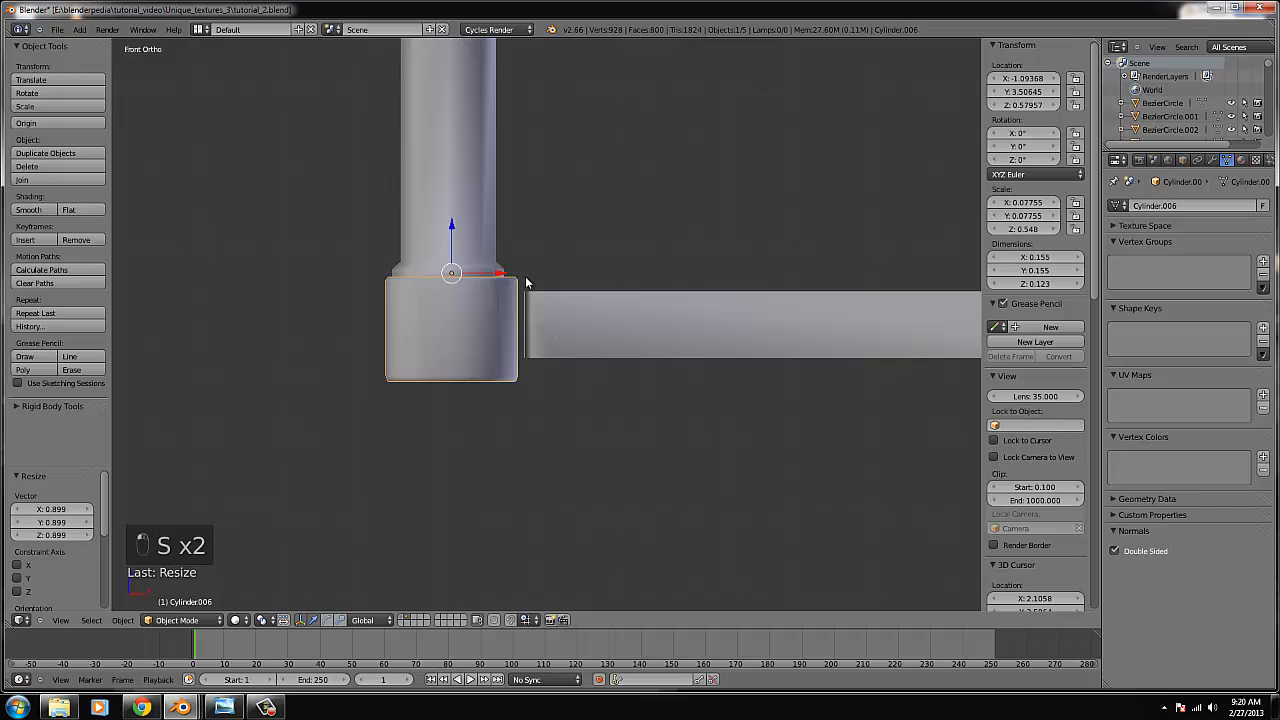
Center the spout-tip cylinder on the spout in the top view, moving it about -0.0046 in X and -0.0011 in Y.
{"action": "key", "text": "KP_7"}
{"action": "key", "text": "z"}
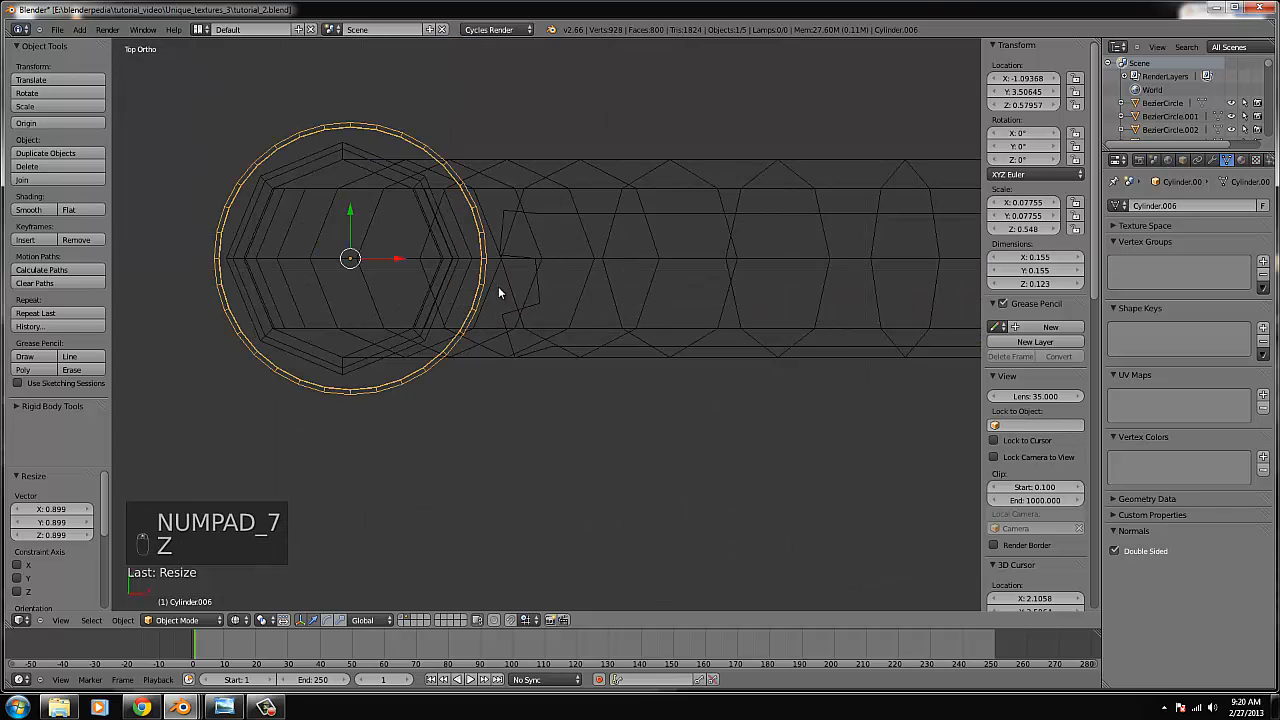
{"action": "key", "text": "g"}
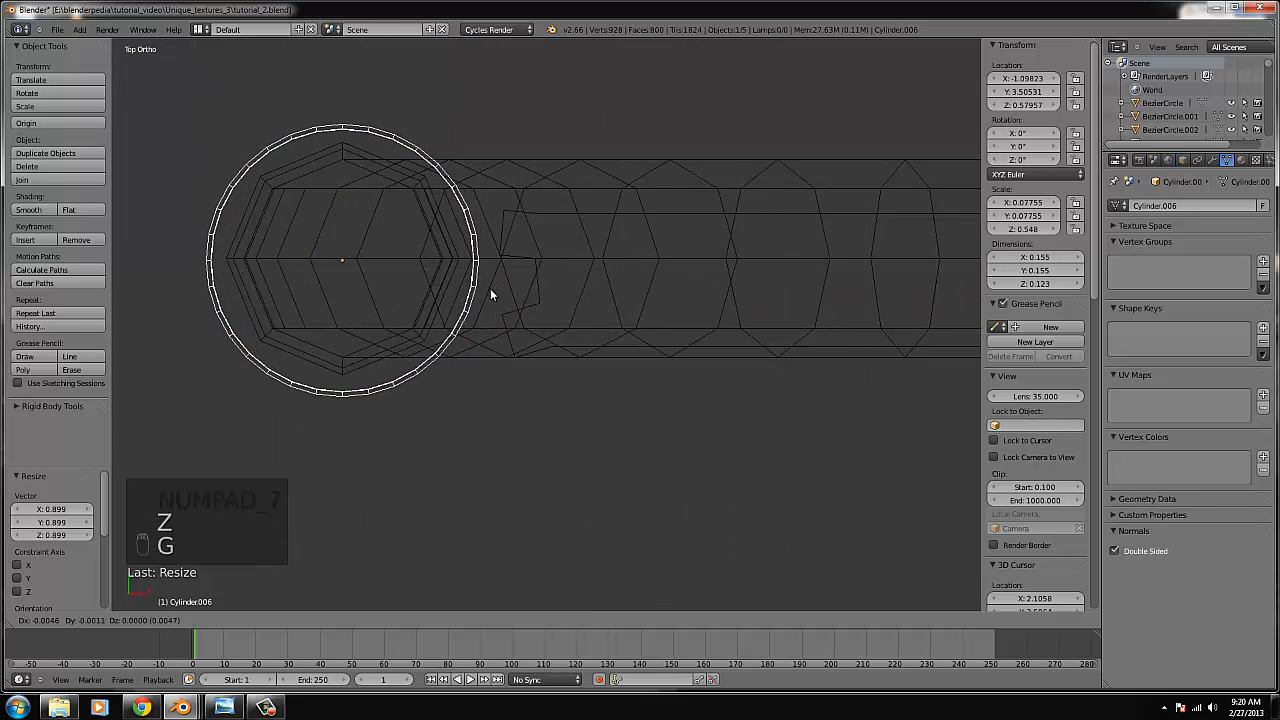
{"action": "left_click", "coordinate": [491, 290]}
{"action": "key", "text": "KP_1"}
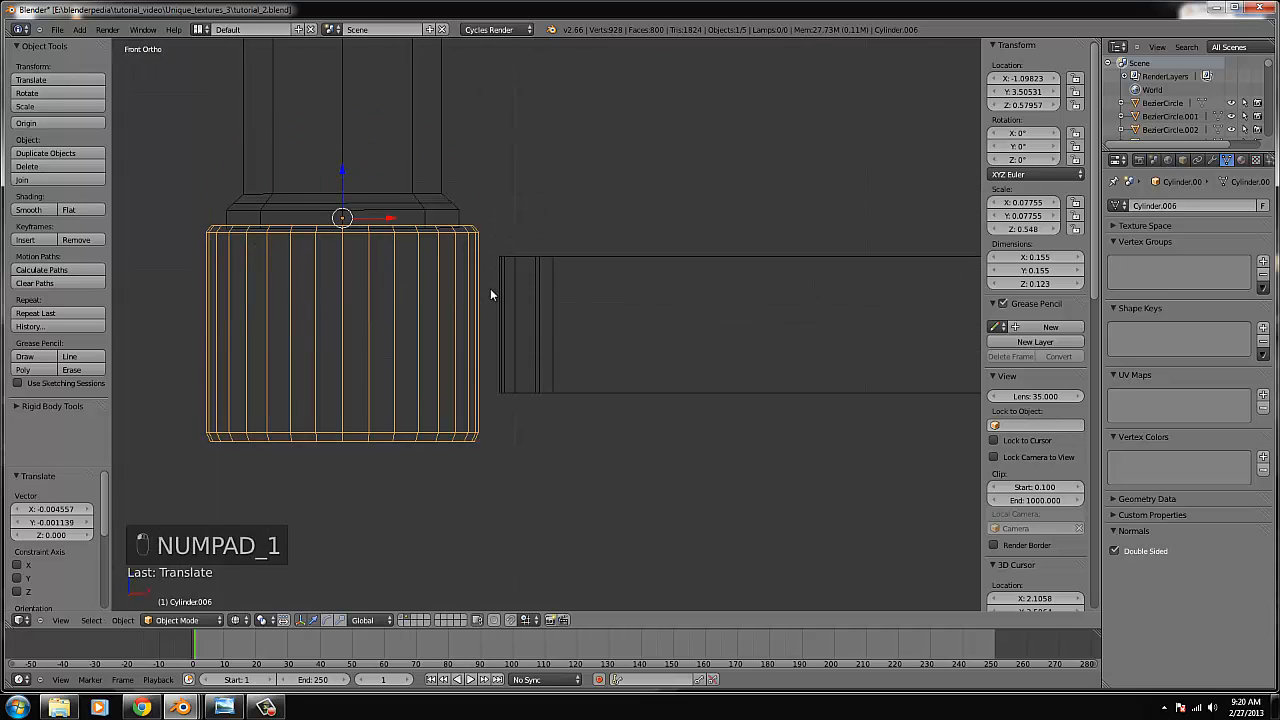
Move all the vertices at the lever's outer end along X until they meet the spout-tip cylinder, finishing in Object Mode.
{"action": "right_click", "coordinate": [507, 320]}
{"action": "key", "text": "Tab"}
{"action": "key", "text": "z"}
{"action": "key", "text": "z"}
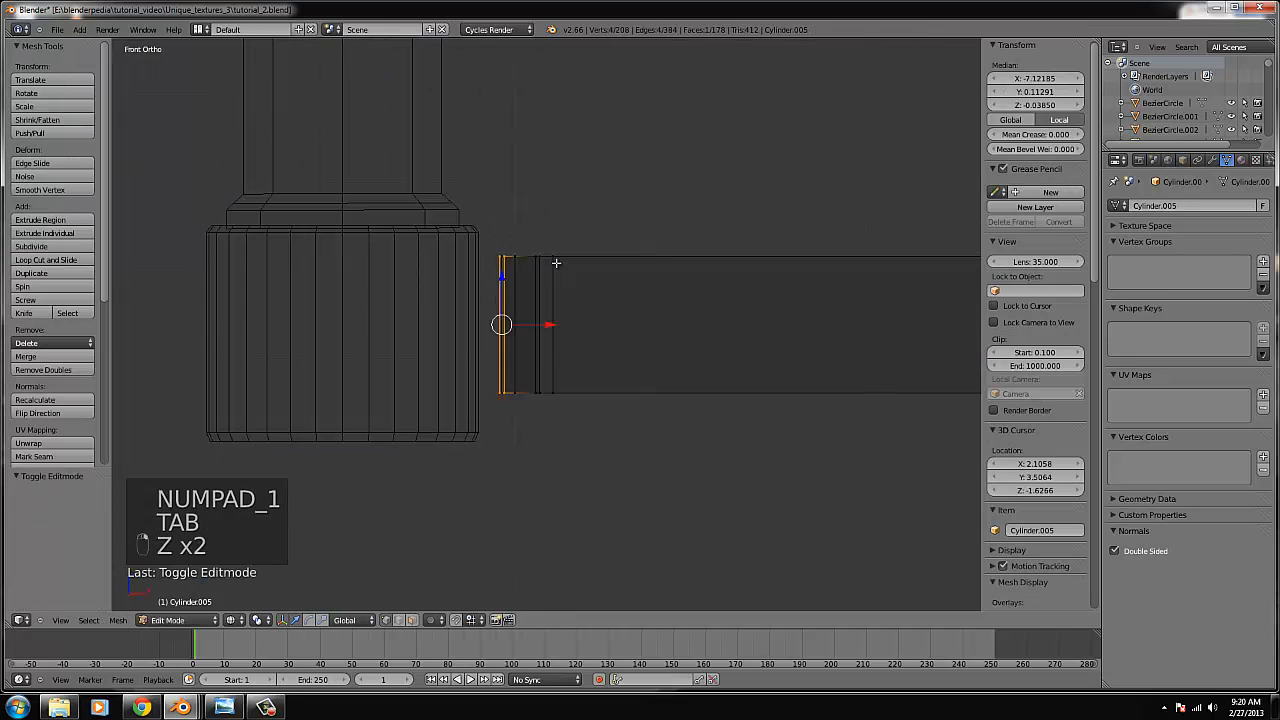
{"action": "key", "text": "b"}
{"action": "left_click_drag", "start_coordinate": [589, 443], "coordinate": [491, 229]}
{"action": "key", "text": "g"}
{"action": "key", "text": "x"}
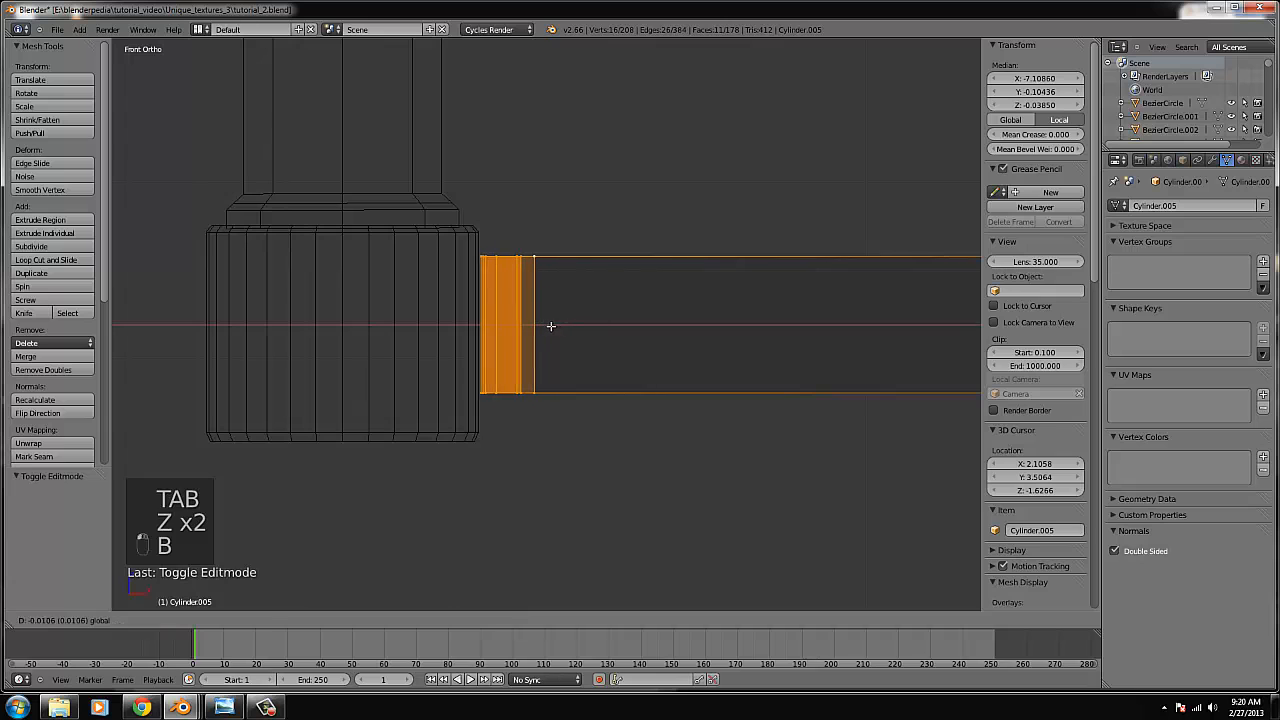
{"action": "left_click", "coordinate": [550, 326]}
{"action": "key", "text": "Tab"}
Examine the joint between the lever's end and the spout-tip cylinder in solid shading from several angles.
{"action": "scroll", "coordinate": [610, 355], "scroll_direction": "down", "scroll_amount": 4}
{"action": "scroll", "coordinate": [641, 364], "scroll_direction": "down", "scroll_amount": 4}
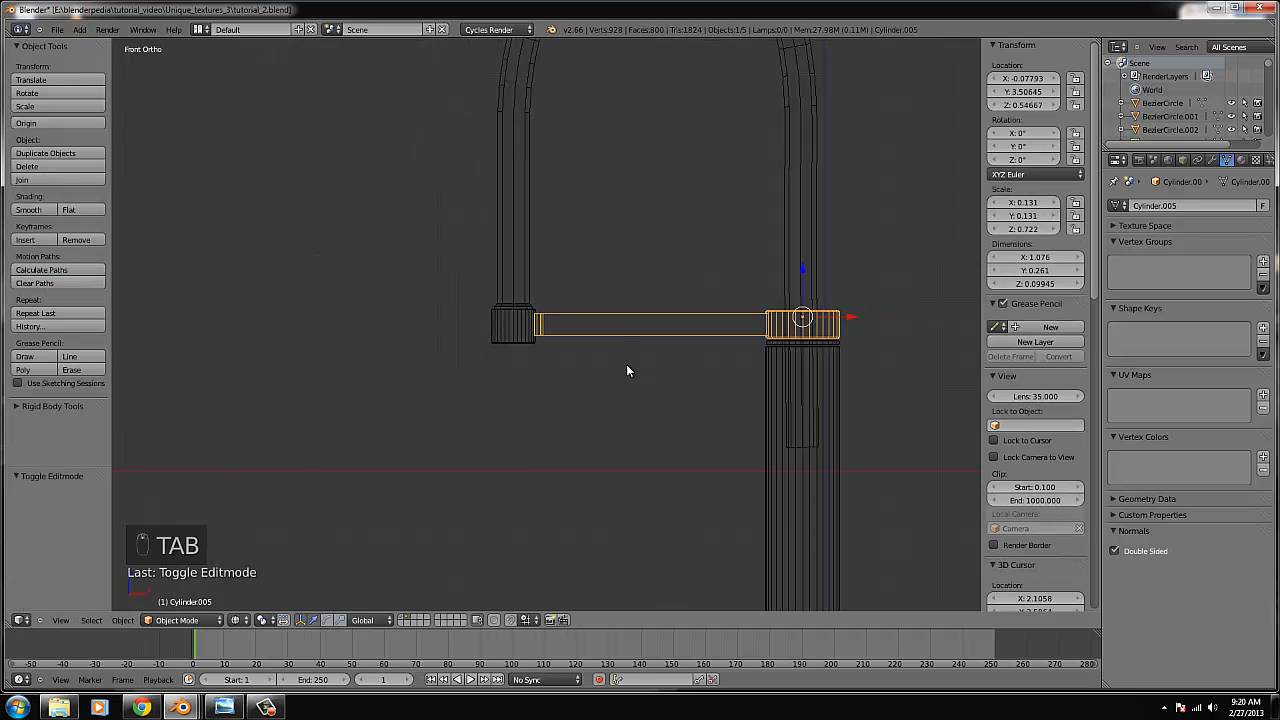
{"action": "scroll", "coordinate": [614, 368], "scroll_direction": "up", "scroll_amount": 6}
{"action": "key", "text": "Tab"}
{"action": "key", "text": "z"}
{"action": "key", "text": "Tab"}
{"action": "scroll", "coordinate": [610, 340], "scroll_direction": "down", "scroll_amount": 4}
{"action": "mouse_move", "coordinate": [561, 353]}
{"action": "middle_mouse_down"}
{"action": "mouse_move", "coordinate": [622, 390]}
{"action": "mouse_move", "coordinate": [543, 448]}
{"action": "mouse_move", "coordinate": [523, 490]}
{"action": "mouse_move", "coordinate": [532, 420]}
{"action": "middle_mouse_up"}
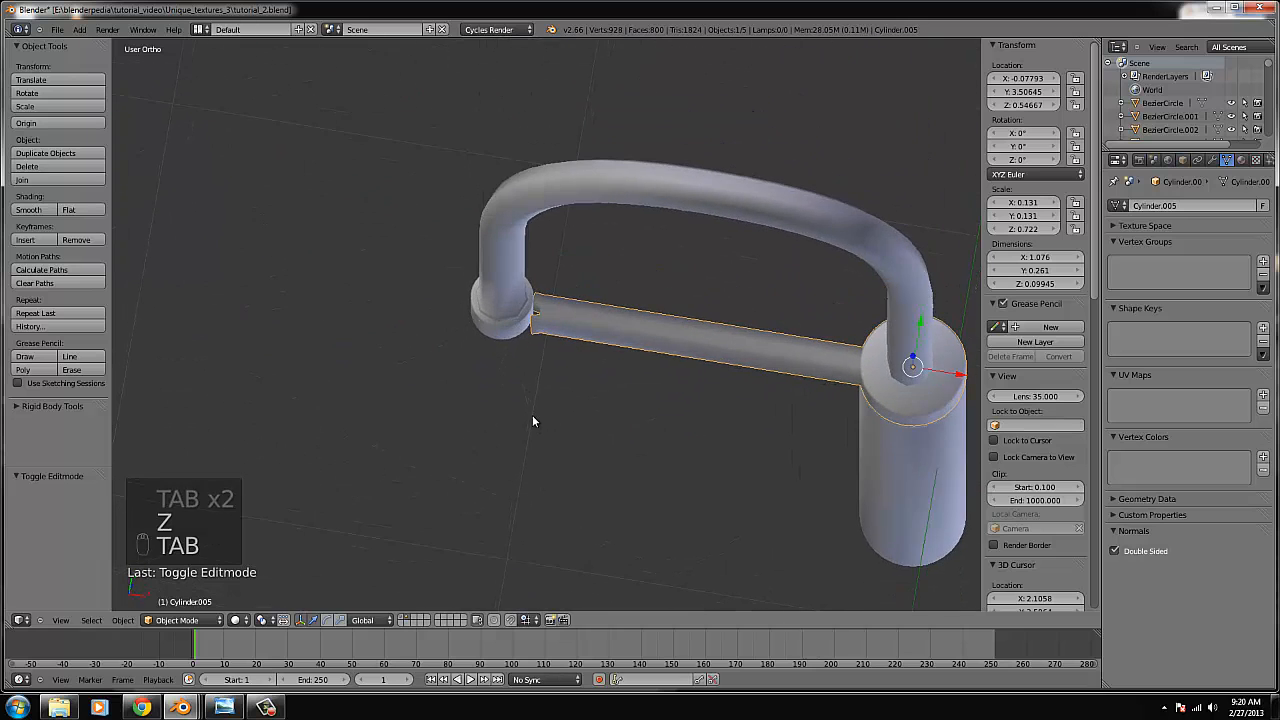
{"action": "scroll", "coordinate": [532, 416], "scroll_direction": "up", "scroll_amount": 6}
{"action": "middle_click_drag", "start_coordinate": [514, 352], "coordinate": [519, 337]}
{"action": "key", "text": "Tab"}
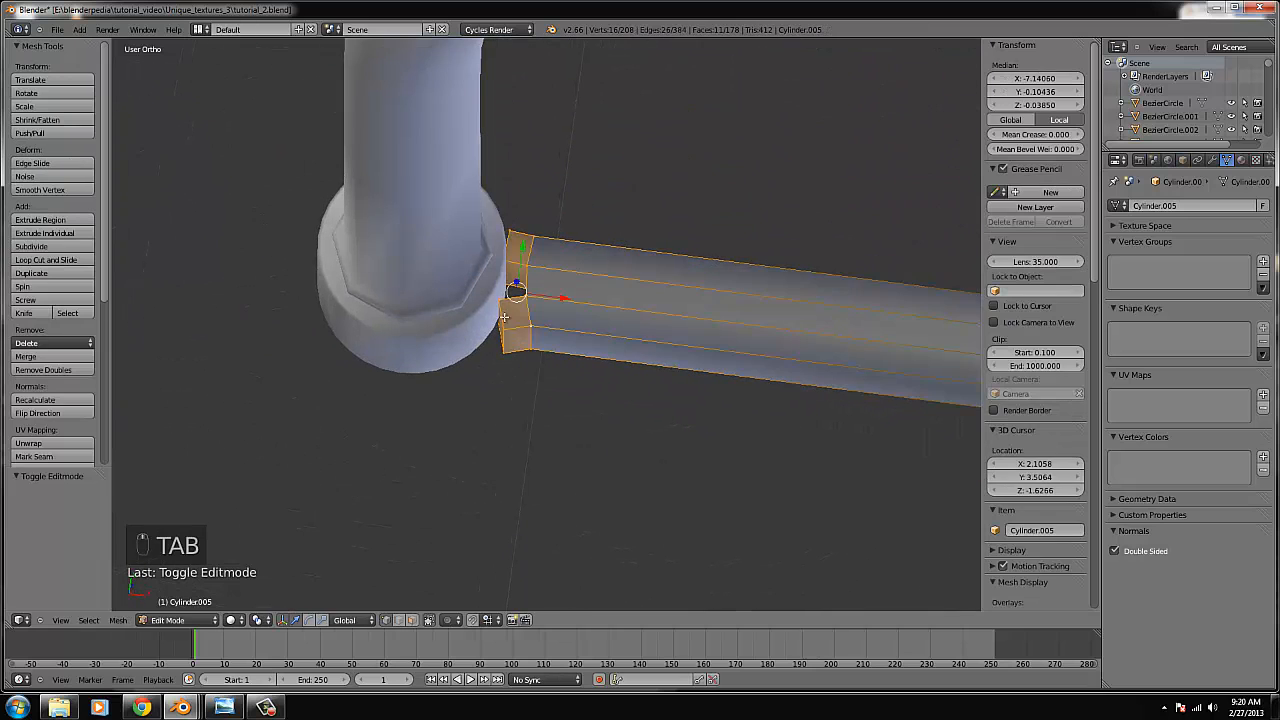
{"action": "right_click", "coordinate": [500, 318]}
{"action": "key", "text": "KP_7"}
{"action": "key", "text": "z"}
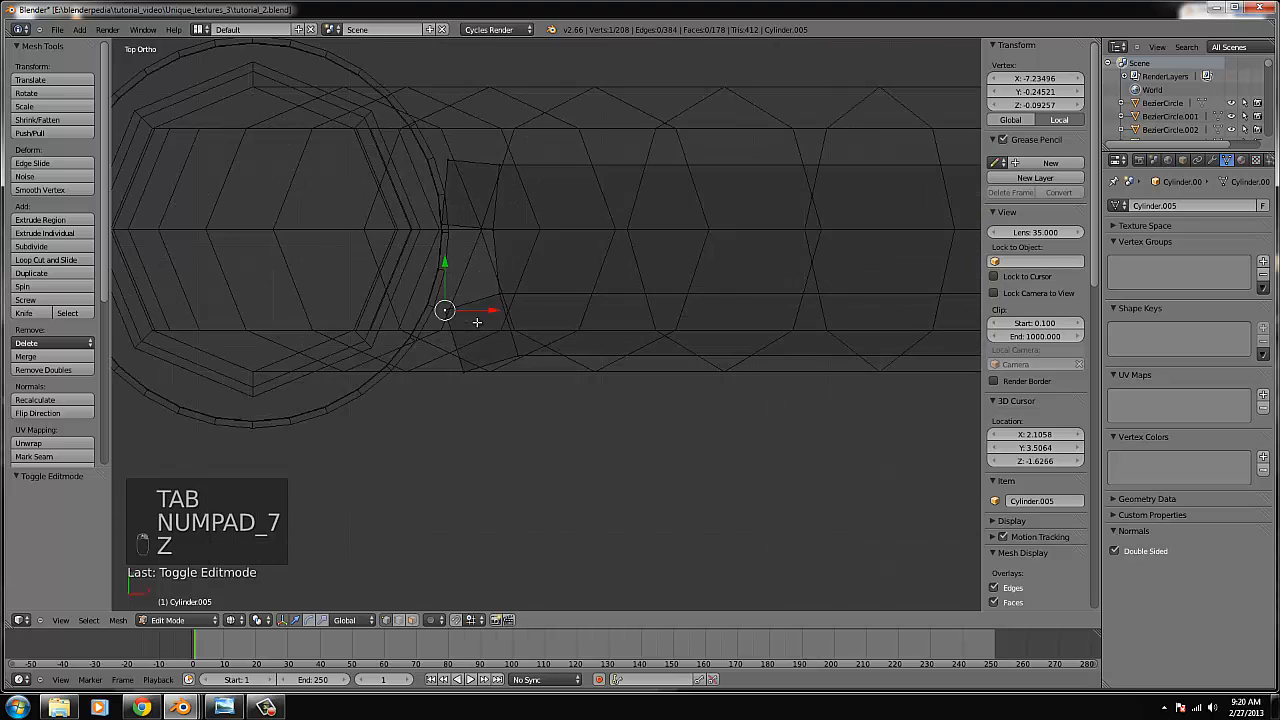
{"action": "key", "text": "b"}
{"action": "left_click_drag", "start_coordinate": [418, 288], "coordinate": [480, 312]}
{"action": "key", "text": "ctrl+z"}
{"action": "key", "text": "Tab"}
{"action": "key", "text": "z"}
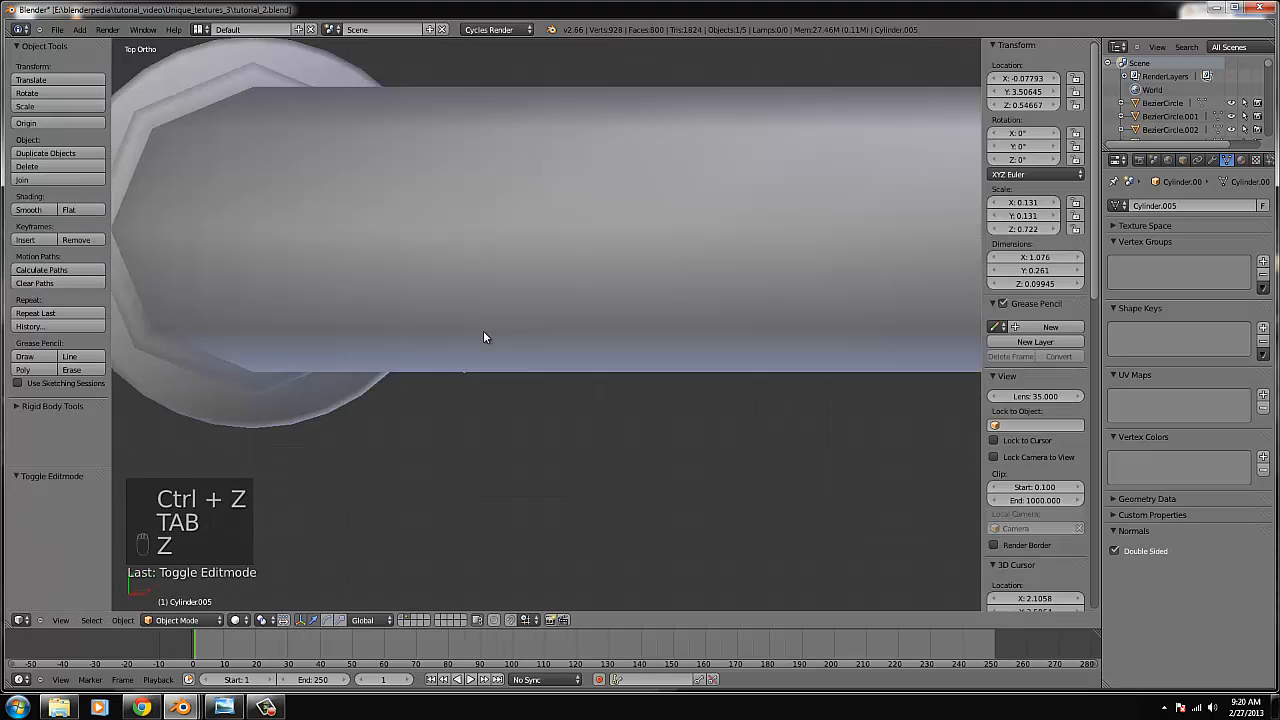
Duplicate the spout-tip cylinder and place the copy directly below it, moved -0.128 along Z.
{"action": "scroll", "coordinate": [483, 330], "scroll_direction": "down", "scroll_amount": 4}
{"action": "middle_click_drag", "start_coordinate": [540, 414], "coordinate": [614, 337]}
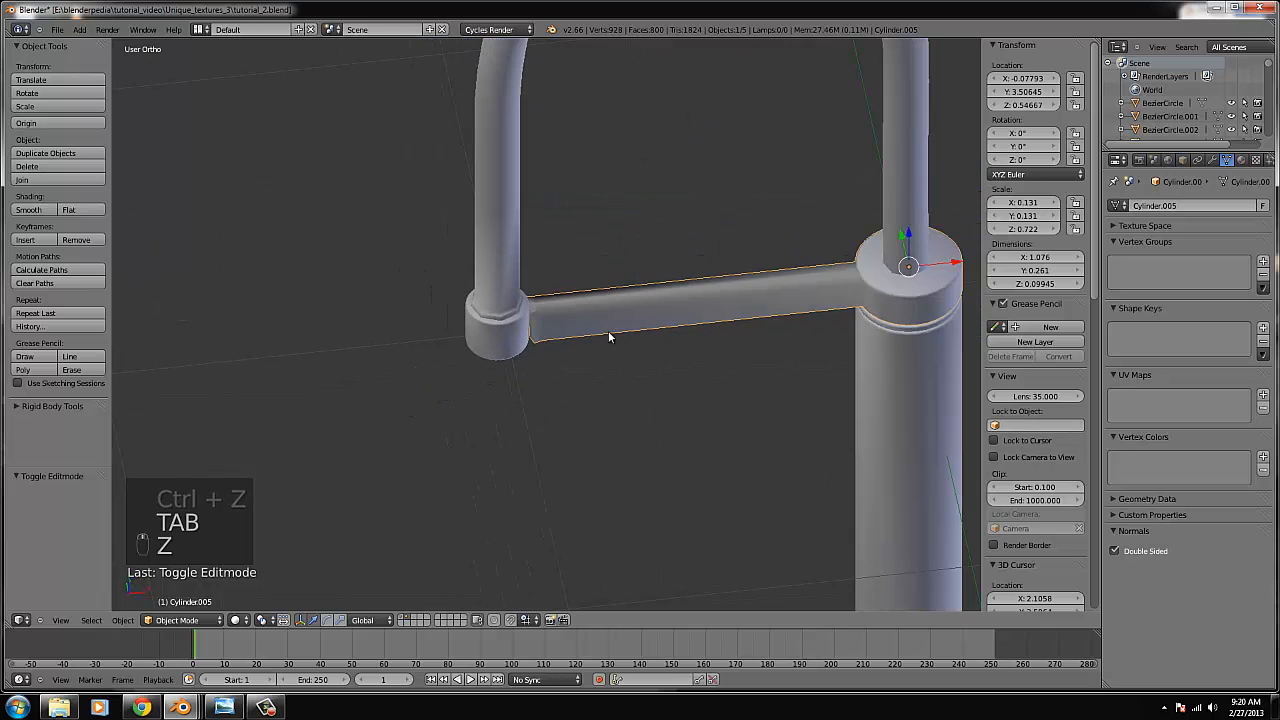
{"action": "key", "text": "KP_1"}
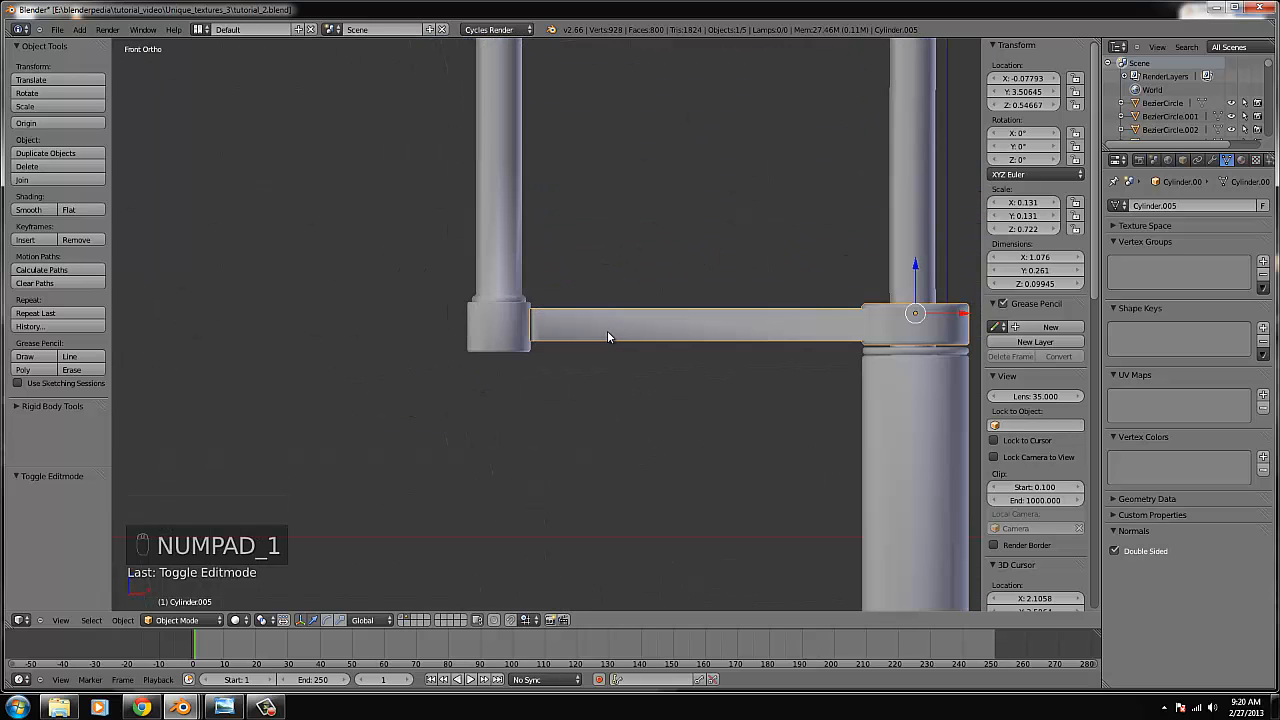
{"action": "scroll", "coordinate": [600, 332], "scroll_direction": "up", "scroll_amount": 3}
{"action": "right_click", "coordinate": [492, 353]}
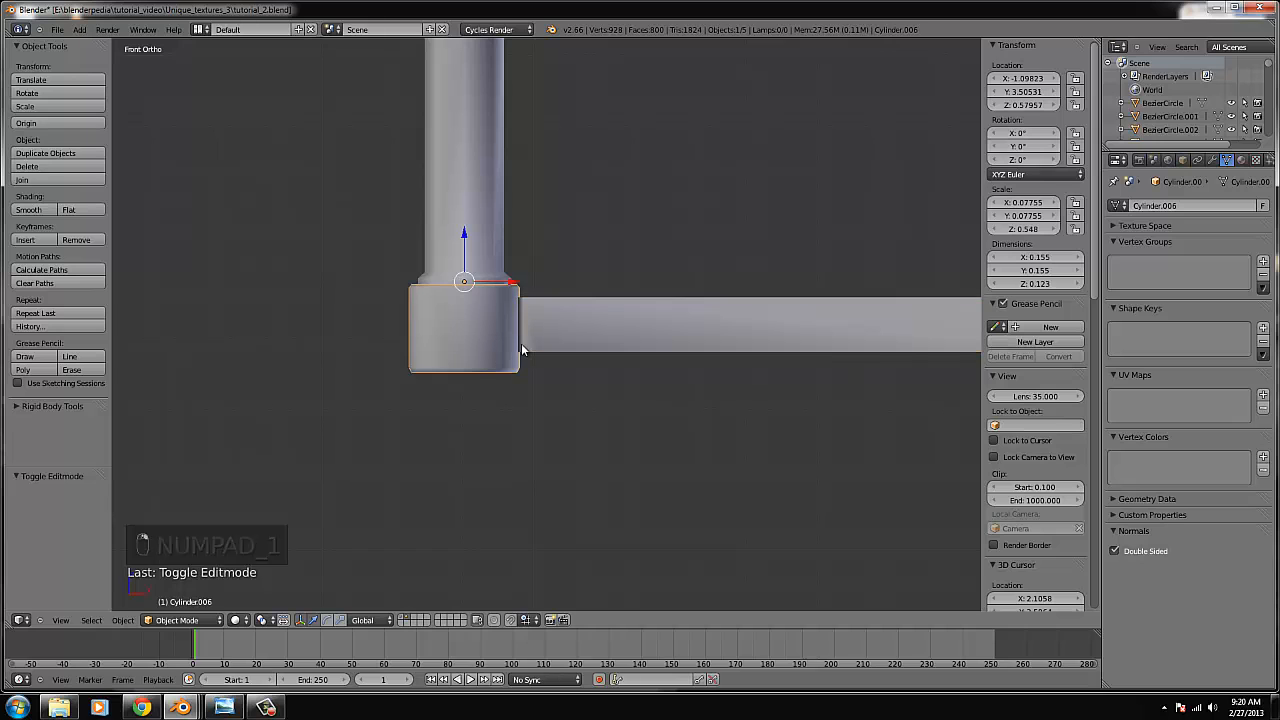
{"action": "key", "text": "shift+d"}
{"action": "key", "text": "z"}
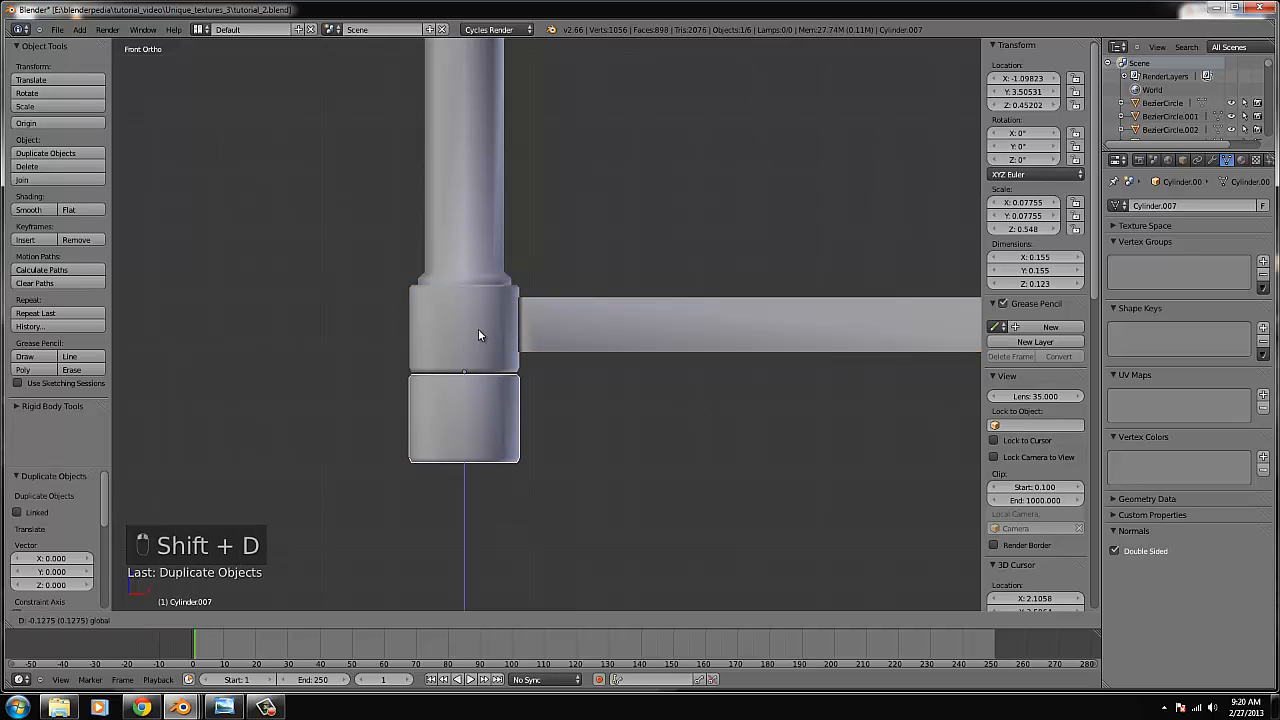
{"action": "left_click", "coordinate": [478, 329]}
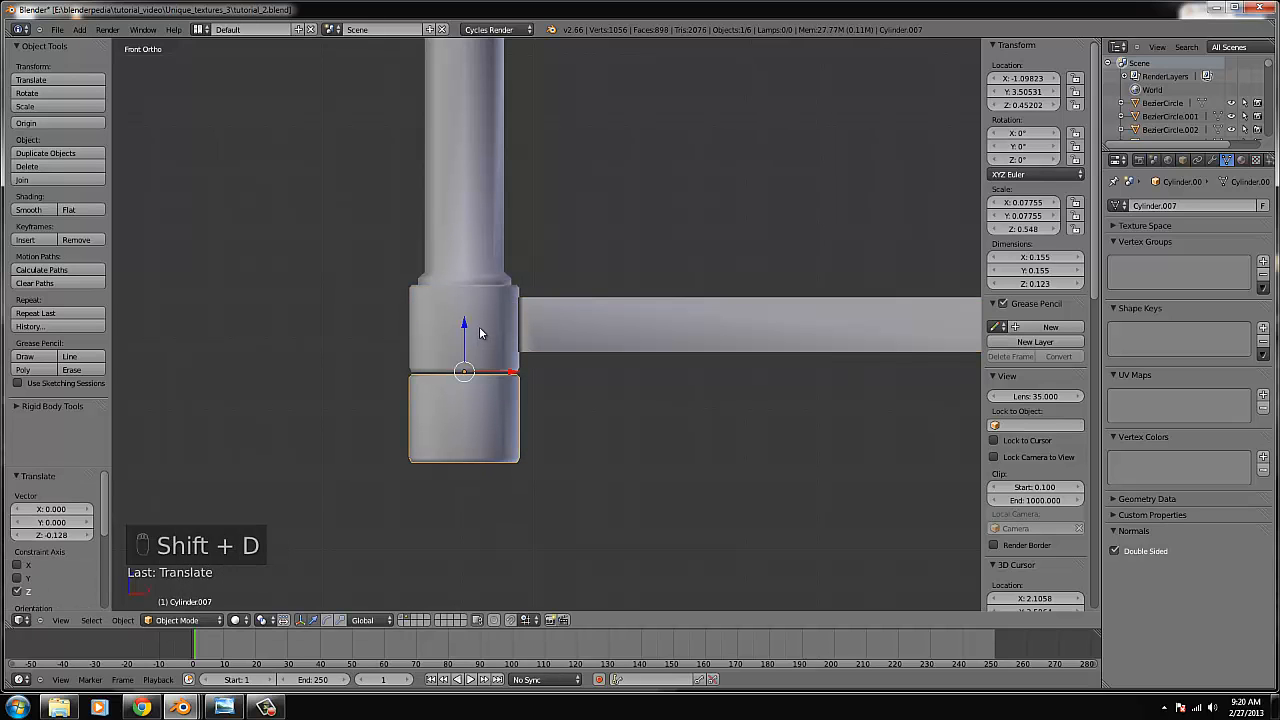
After checking the reference photo, extrude the lower cylinder's top rim slightly upward and scale it inward by 0.922.
{"action": "left_click", "coordinate": [226, 708]}
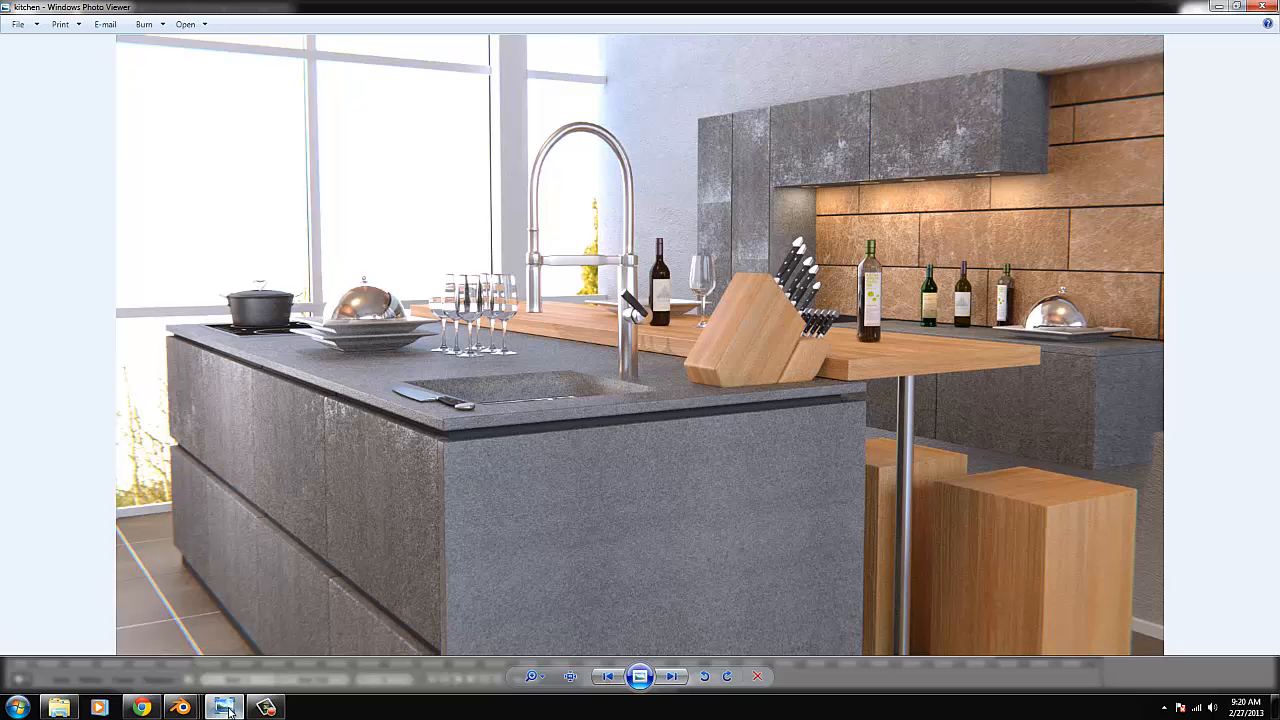
{"action": "left_click", "coordinate": [226, 708]}
{"action": "key", "text": "Tab"}
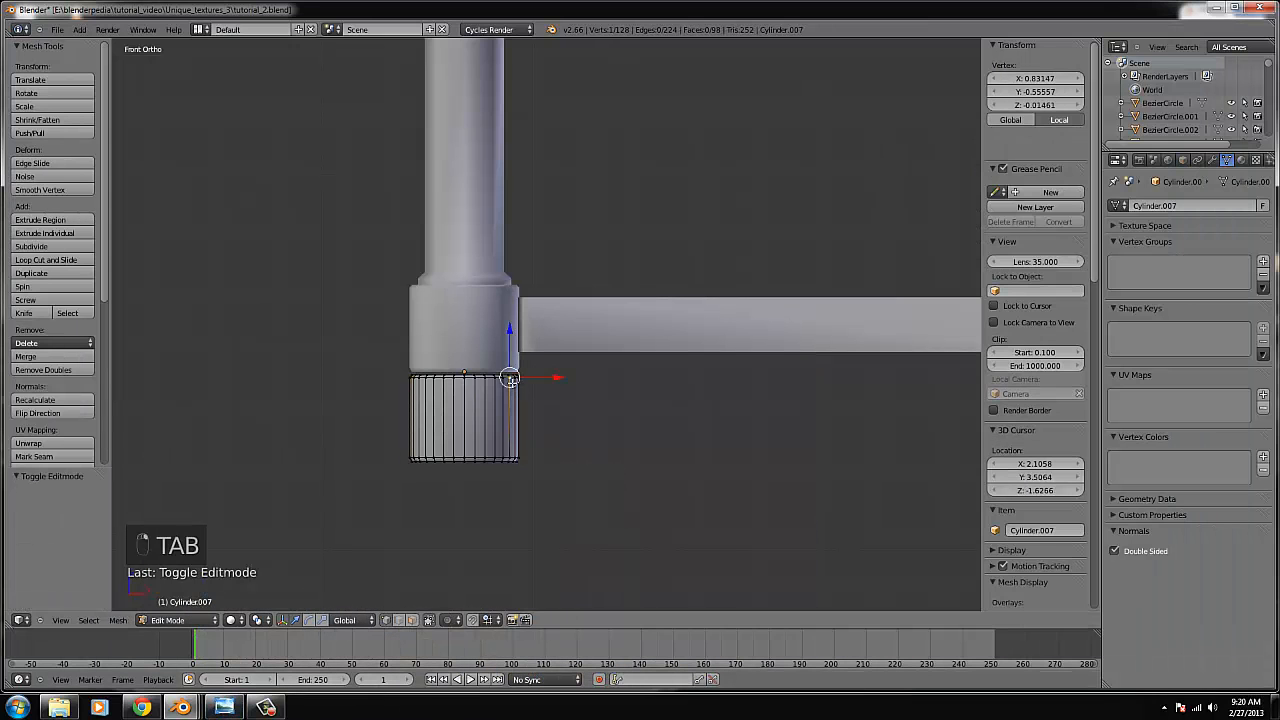
{"action": "key", "text": "ctrl+KP_Decimal"}
{"action": "key", "text": "z"}
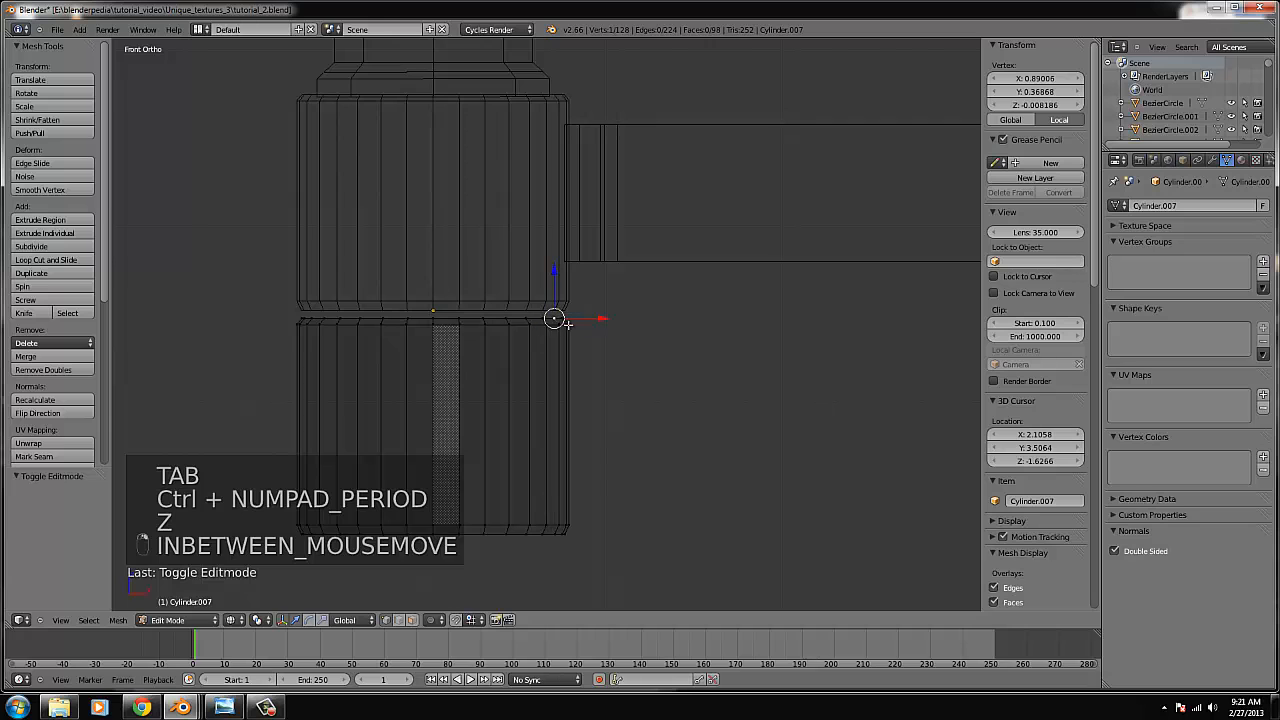
{"action": "key", "text": "b"}
{"action": "key", "text": "b"}
{"action": "left_click_drag", "start_coordinate": [571, 320], "coordinate": [271, 305]}
{"action": "key", "text": "e"}
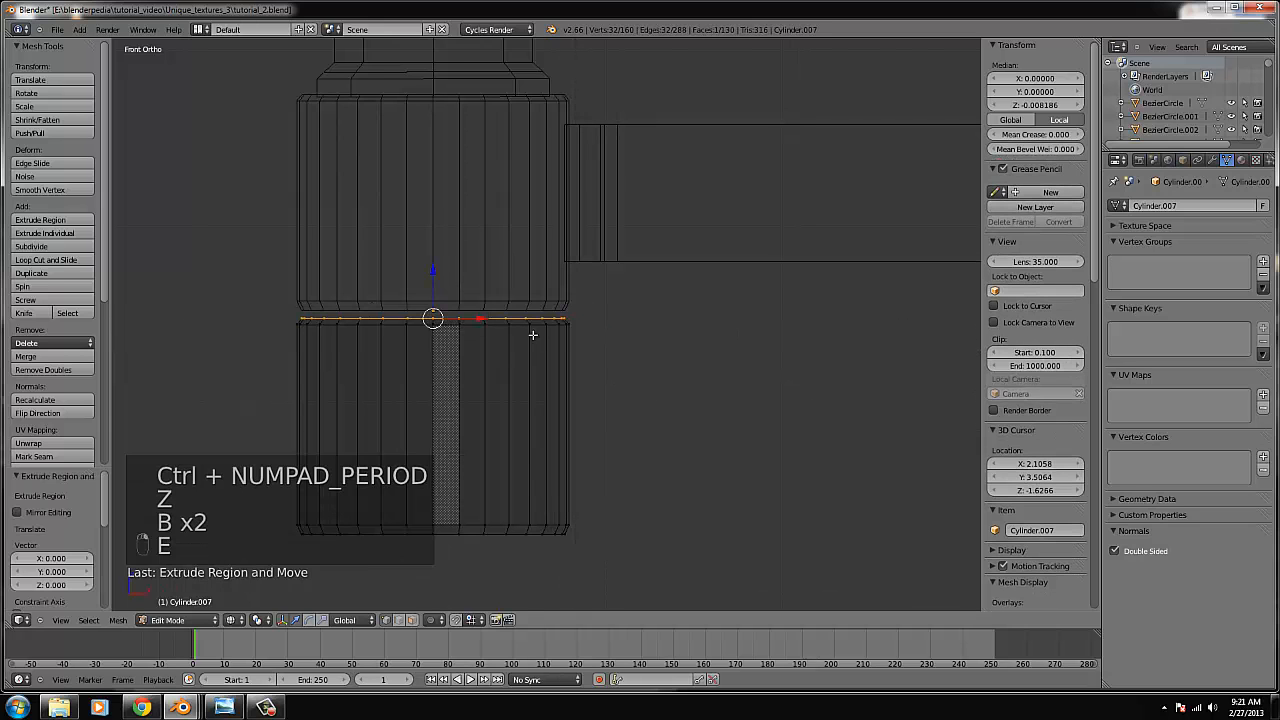
{"action": "left_click", "coordinate": [437, 266]}
{"action": "key", "text": "s"}
{"action": "left_click", "coordinate": [620, 343]}
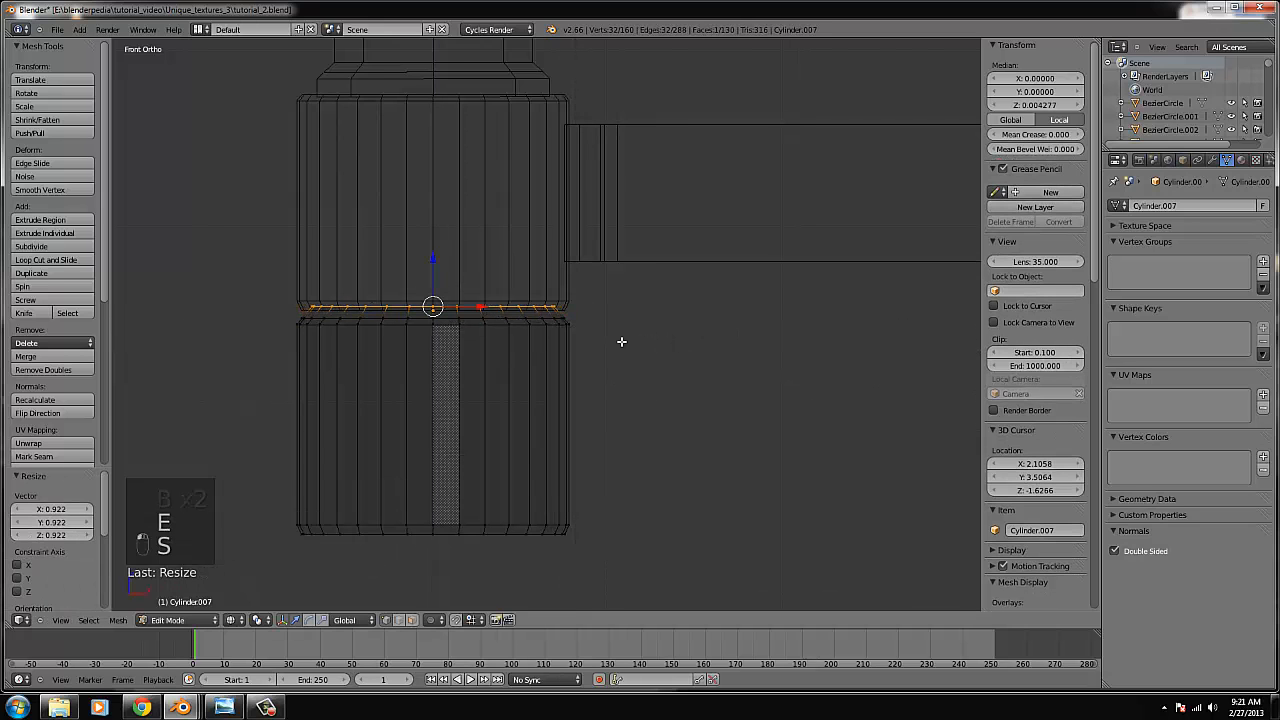
Lower the copied cylinder to about Z 0.439 and extrude its narrowed top rim up to the upper cylinder, forming a recessed neck.
{"action": "left_click", "coordinate": [236, 709]}
{"action": "left_click", "coordinate": [236, 709]}
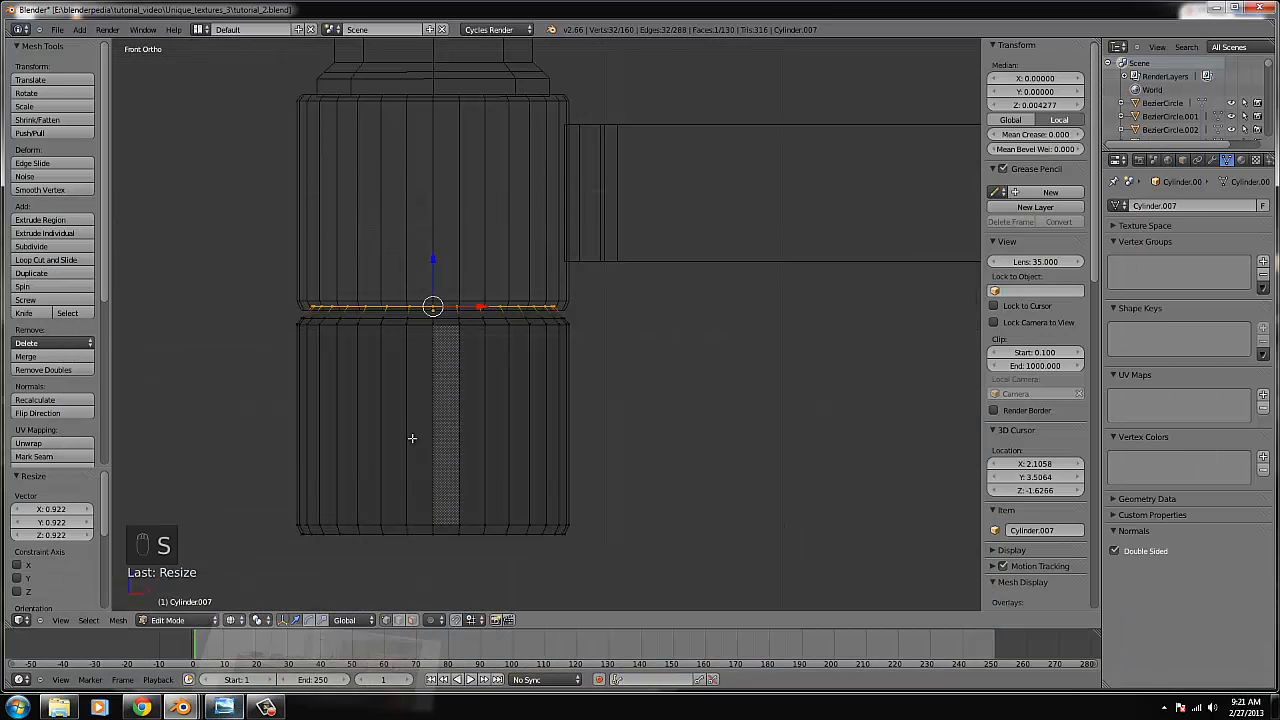
{"action": "key", "text": "Tab"}
{"action": "key", "text": "Tab"}
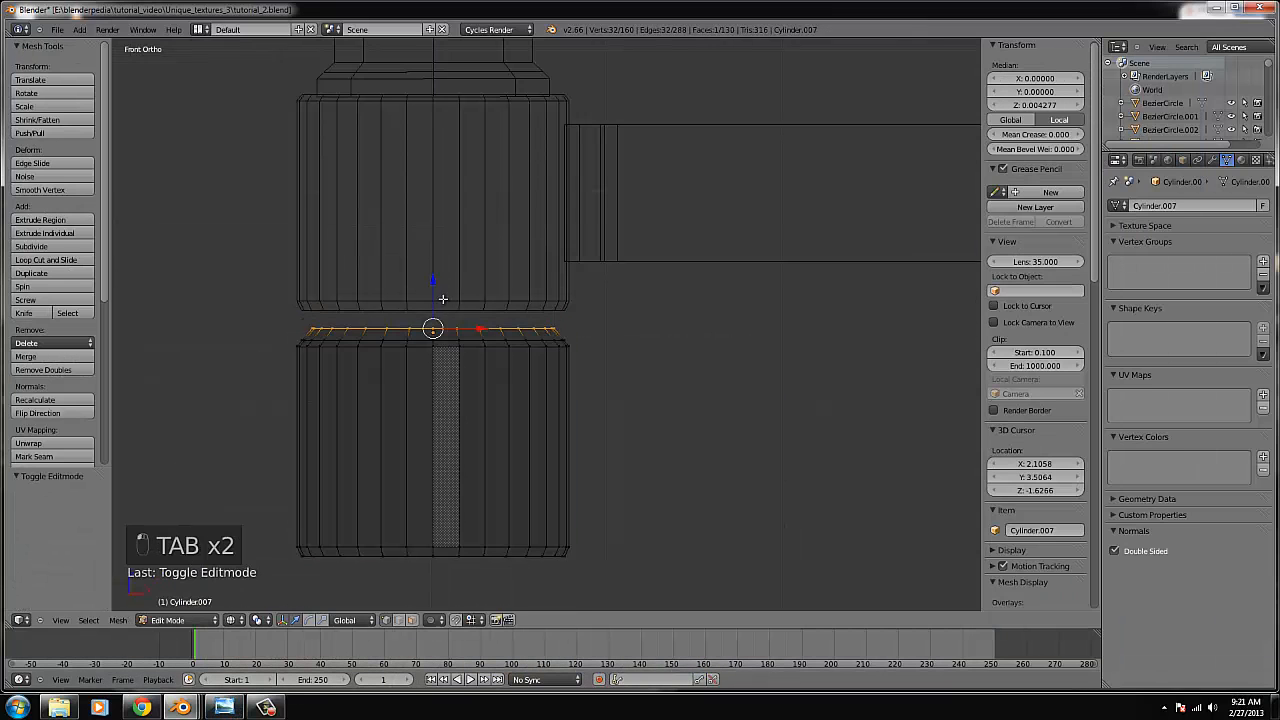
{"action": "left_click_drag", "start_coordinate": [434, 286], "coordinate": [440, 254]}
{"action": "key", "text": "e"}
{"action": "key", "text": "e"}
{"action": "left_click", "coordinate": [434, 275]}
{"action": "key", "text": "Tab"}
{"action": "key", "text": "z"}
{"action": "scroll", "coordinate": [480, 322], "scroll_direction": "down", "scroll_amount": 5}
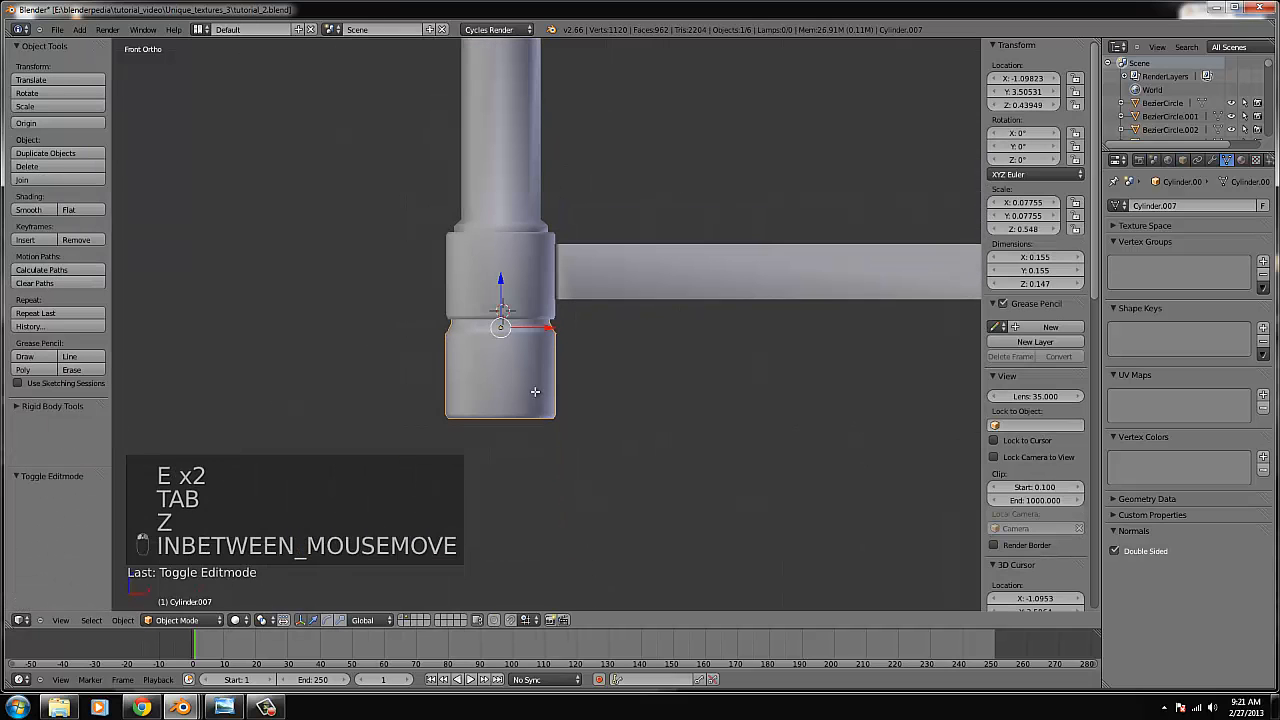
Lengthen the lower spout-tip cylinder by moving its two bottom vertex rings down about 0.05 along Z.
{"action": "key", "text": "Tab"}
{"action": "key", "text": "z"}
{"action": "key", "text": "b"}
{"action": "key", "text": "b"}
{"action": "left_click_drag", "start_coordinate": [585, 440], "coordinate": [422, 402]}
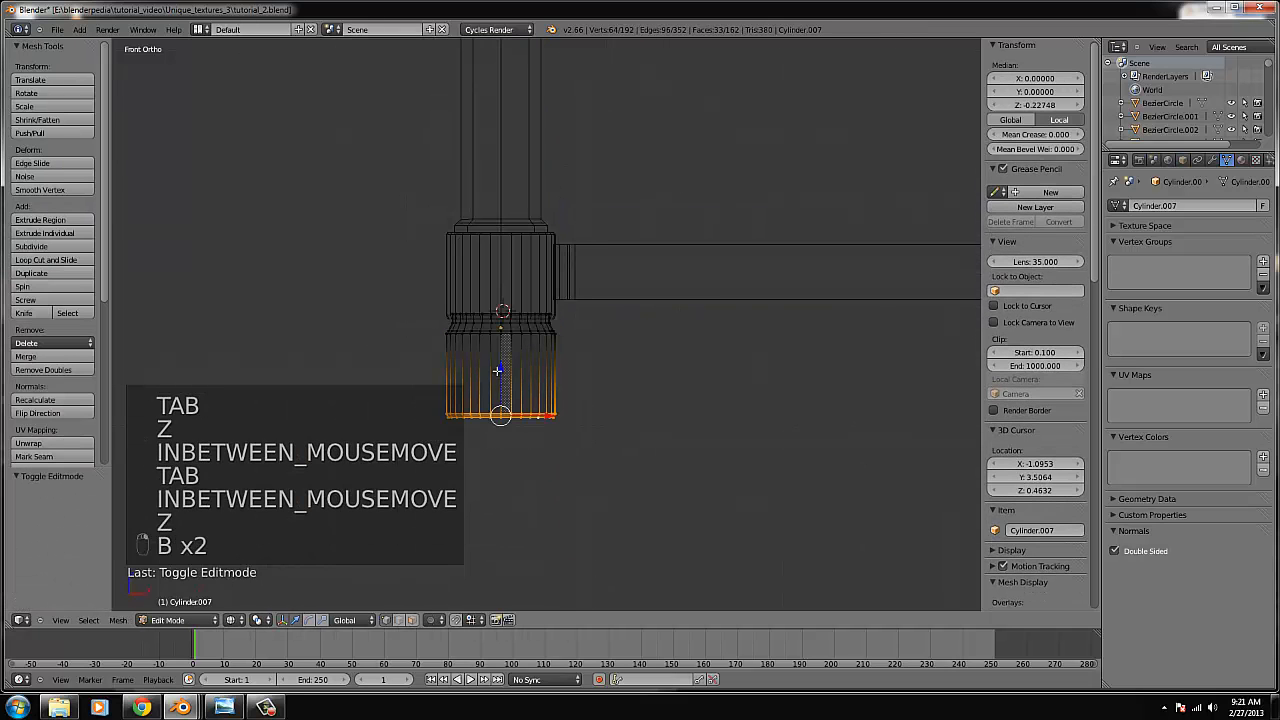
{"action": "left_click_drag", "start_coordinate": [500, 370], "coordinate": [511, 441]}
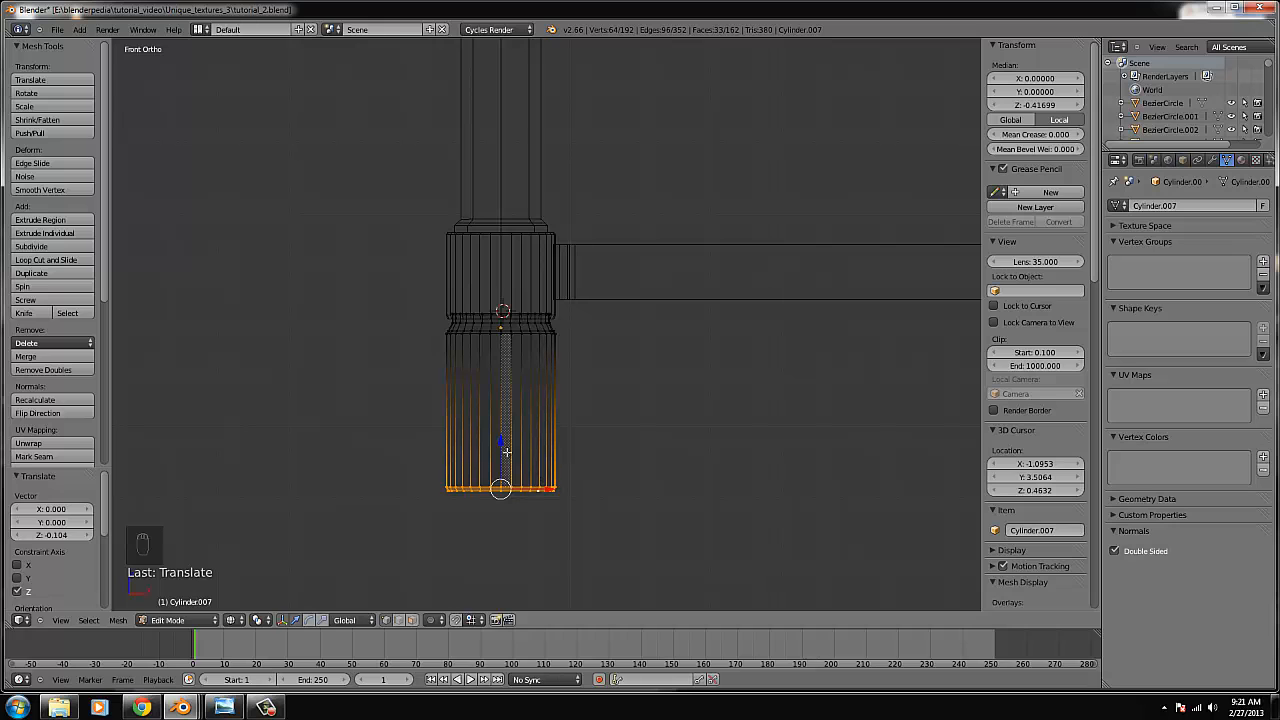
{"action": "left_click_drag", "start_coordinate": [506, 452], "coordinate": [506, 402]}
Scale the lower cylinder's bottommost vertex ring outward by about 1.12 and extrude it down 0.007 along Z.
{"action": "right_click", "coordinate": [546, 450]}
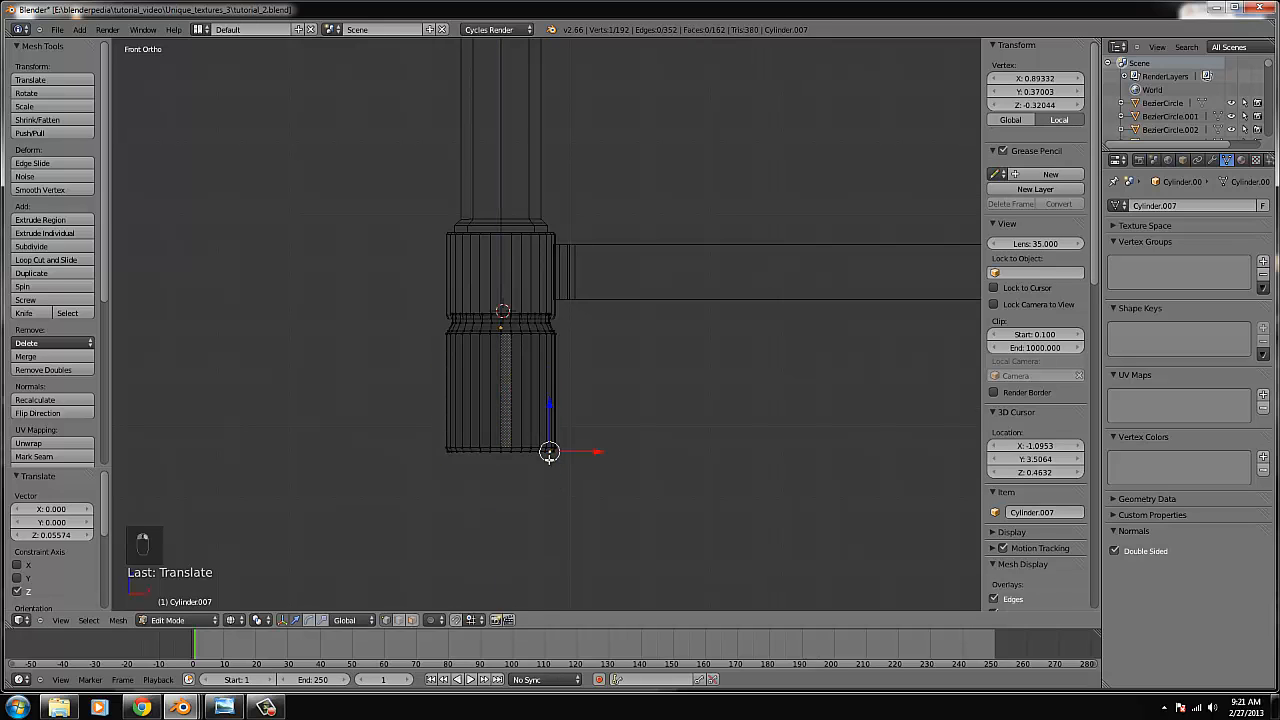
{"action": "key", "text": "ctrl+KP_Decimal"}
{"action": "key", "text": "b"}
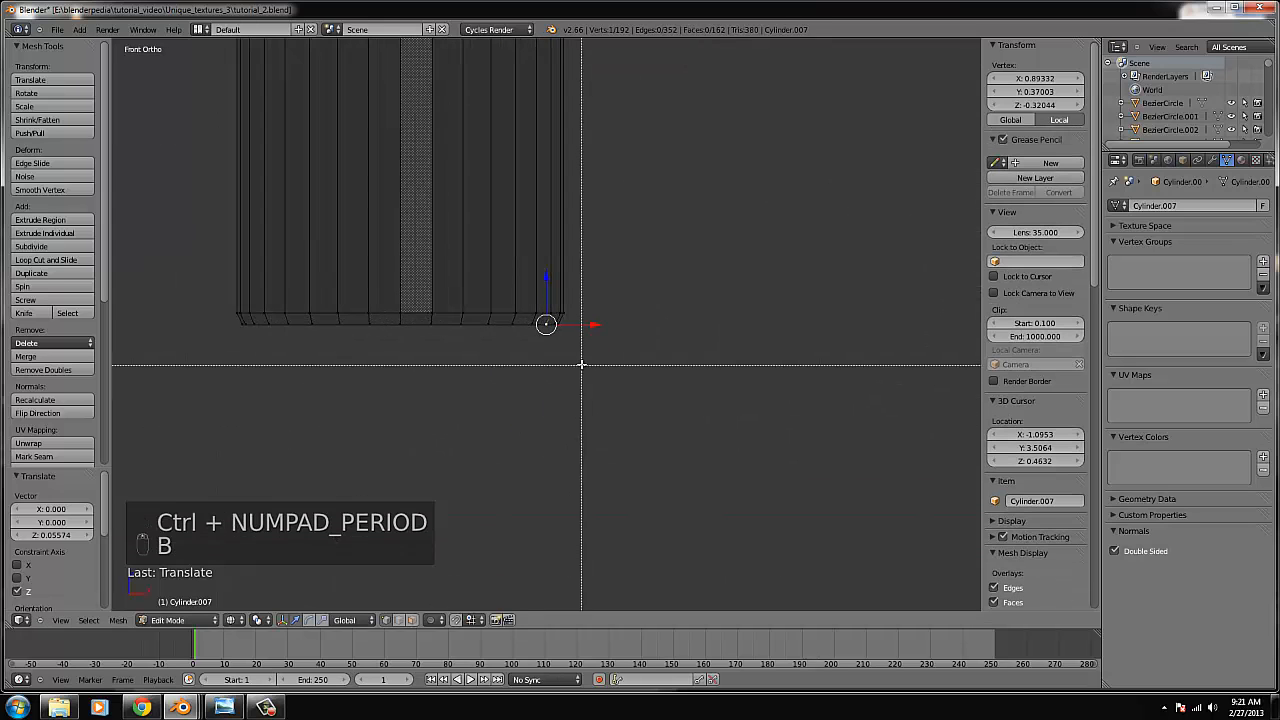
{"action": "left_click_drag", "start_coordinate": [580, 363], "coordinate": [236, 327]}
{"action": "key", "text": "s"}
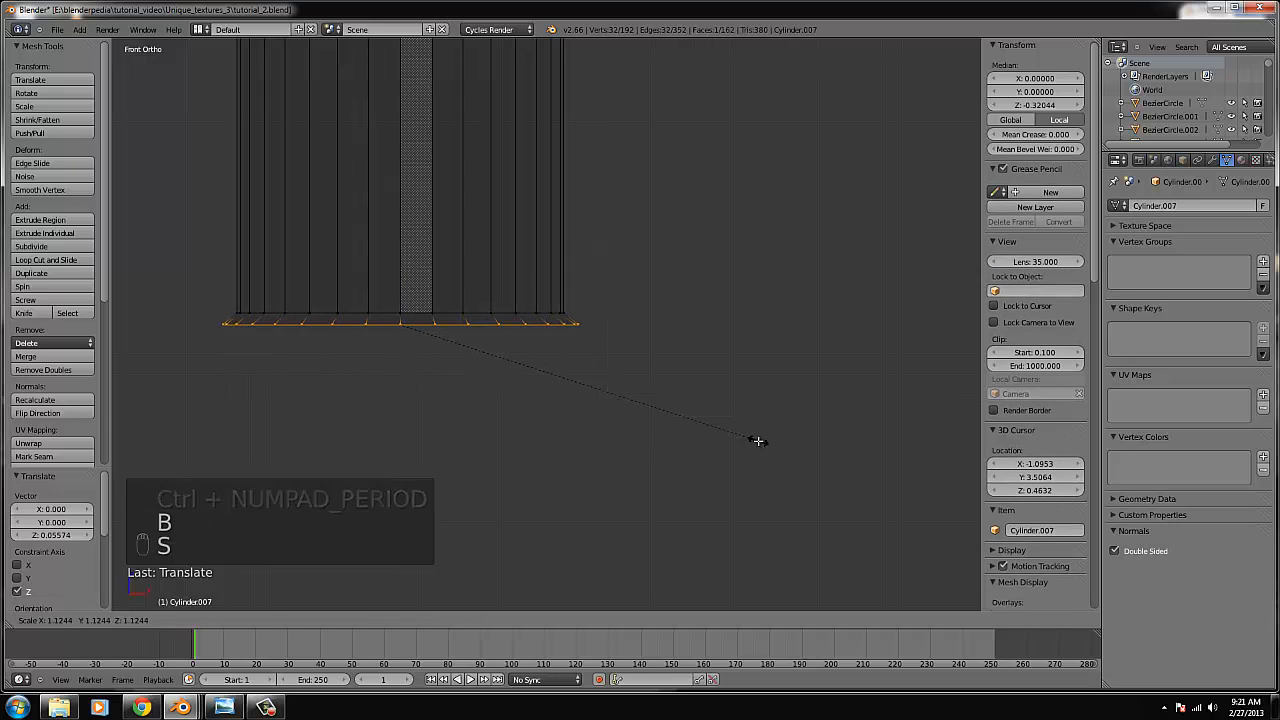
{"action": "left_click", "coordinate": [757, 440]}
{"action": "key", "text": "e"}
{"action": "left_click", "coordinate": [453, 313]}
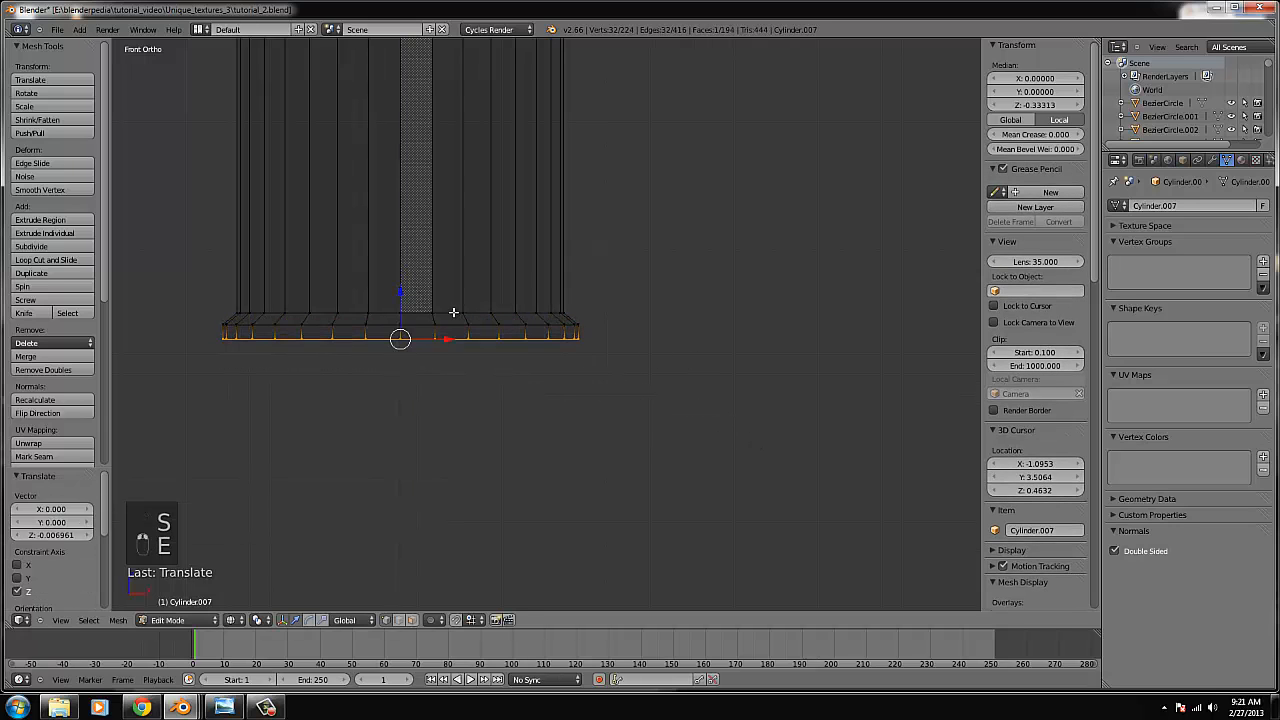
Extrude the widened bottom rim down about 0.25 along Z to form a long, slightly wider tip section.
{"action": "scroll", "coordinate": [453, 313], "scroll_direction": "down", "scroll_amount": 4}
{"action": "key", "text": "e"}
{"action": "right_click", "coordinate": [503, 302]}
{"action": "left_click_drag", "start_coordinate": [482, 291], "coordinate": [510, 515]}
{"action": "scroll", "coordinate": [651, 357], "scroll_direction": "down", "scroll_amount": 5}
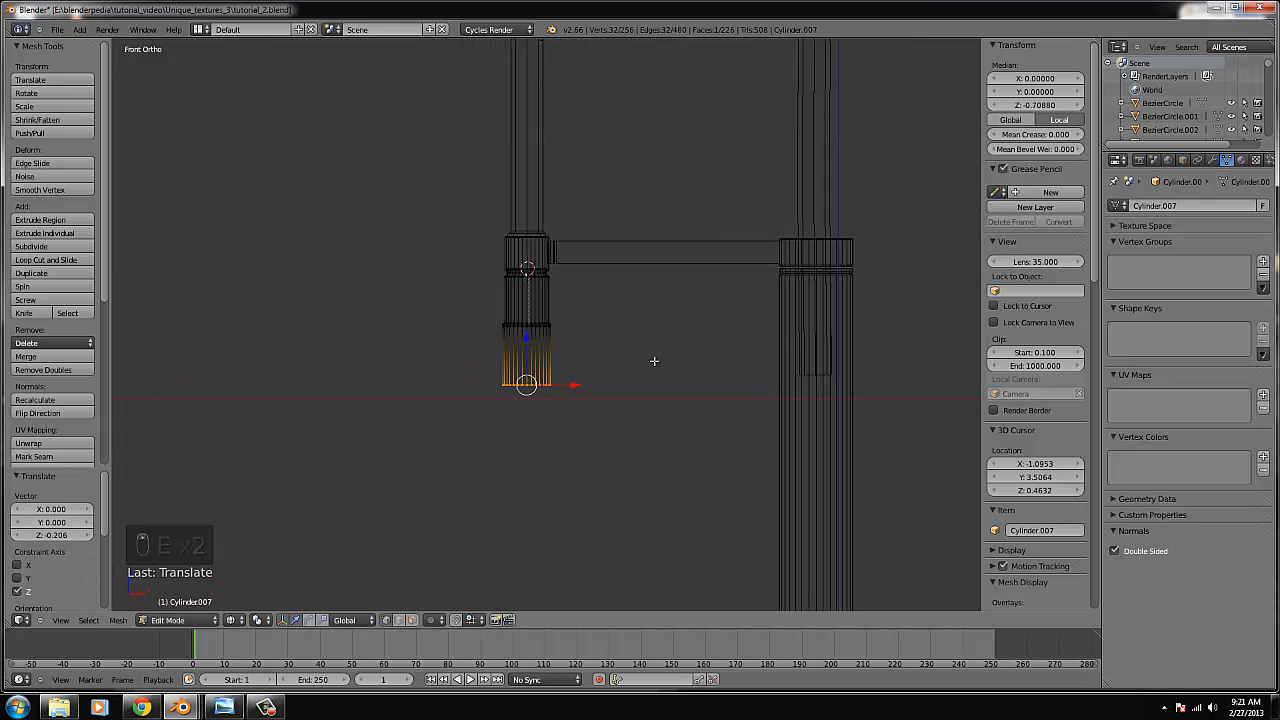
{"action": "scroll", "coordinate": [617, 364], "scroll_direction": "up", "scroll_amount": 4}
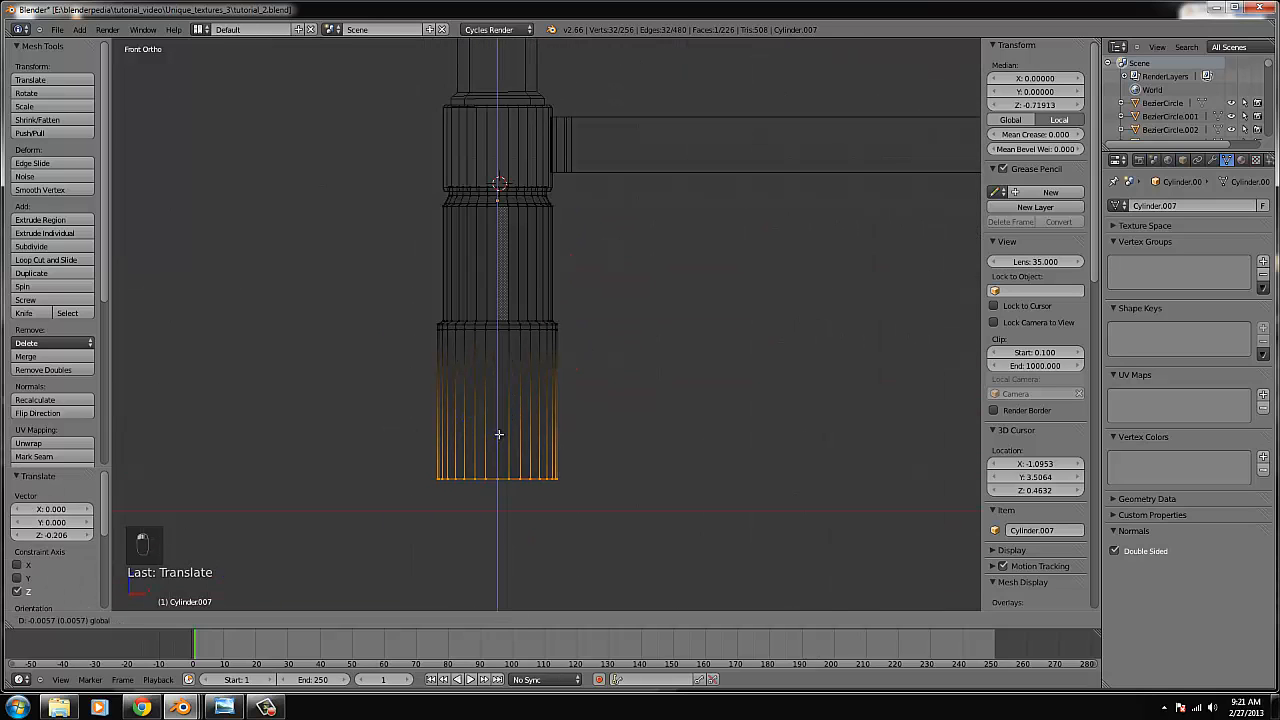
{"action": "key", "text": "Tab"}
{"action": "key", "text": "z"}
{"action": "scroll", "coordinate": [620, 372], "scroll_direction": "down", "scroll_amount": 3}
Extrude the tip's bottom rim down 0.012, flare it outward, and extrude it slightly down again as a short lip.
{"action": "key", "text": "Tab"}
{"action": "scroll", "coordinate": [566, 432], "scroll_direction": "up", "scroll_amount": 4}
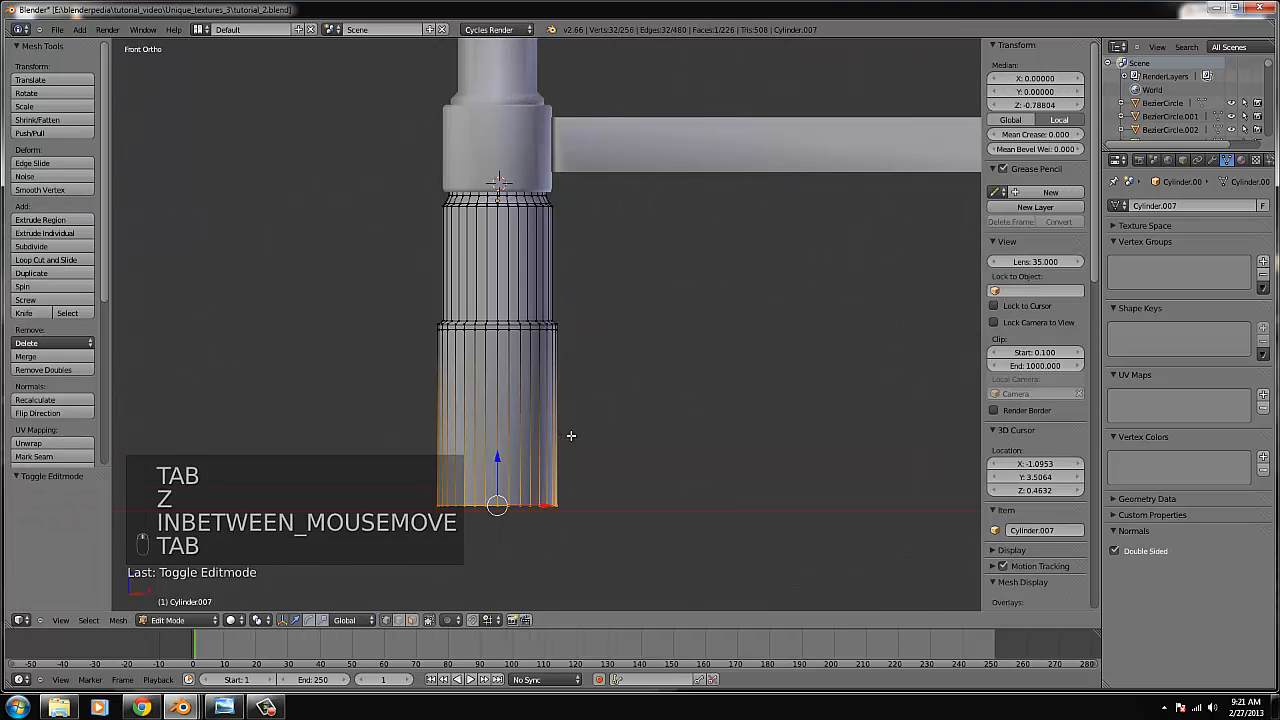
{"action": "key", "text": "e"}
{"action": "left_click", "coordinate": [499, 460]}
{"action": "key", "text": "s"}
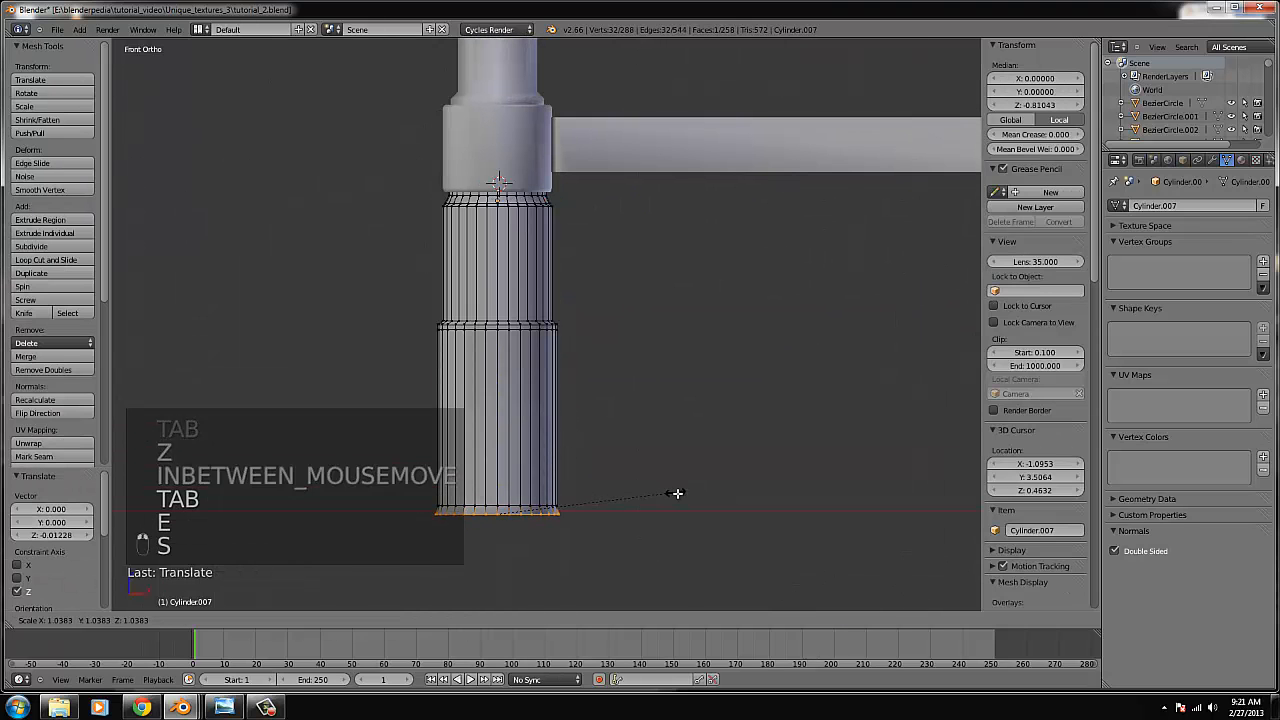
{"action": "left_click", "coordinate": [685, 504]}
{"action": "key", "text": "e"}
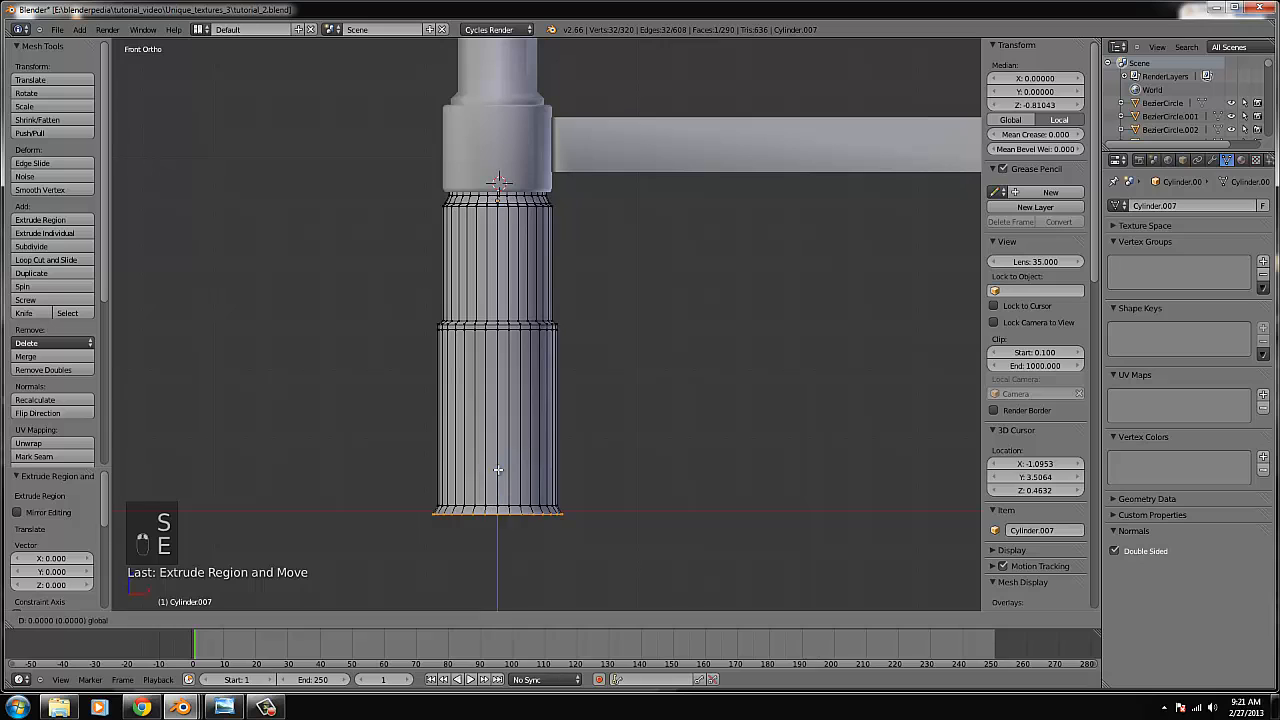
{"action": "left_click", "coordinate": [600, 494]}
Extrude the lip's bottom edge, scale it inward by 0.966, and lower it slightly along Z to bevel the edge.
{"action": "key", "text": "e"}
{"action": "key", "text": "s"}
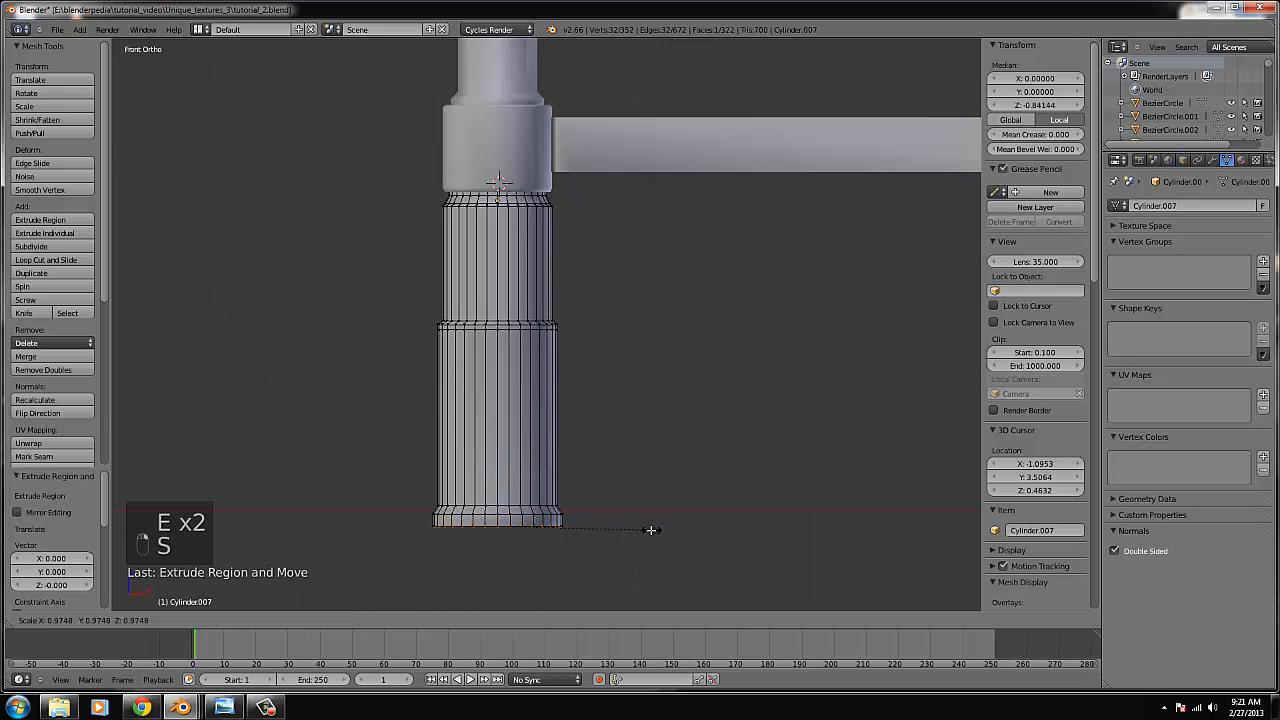
{"action": "left_click", "coordinate": [651, 530]}
{"action": "key", "text": "ctrl+KP_Decimal"}
{"action": "key", "text": "z"}
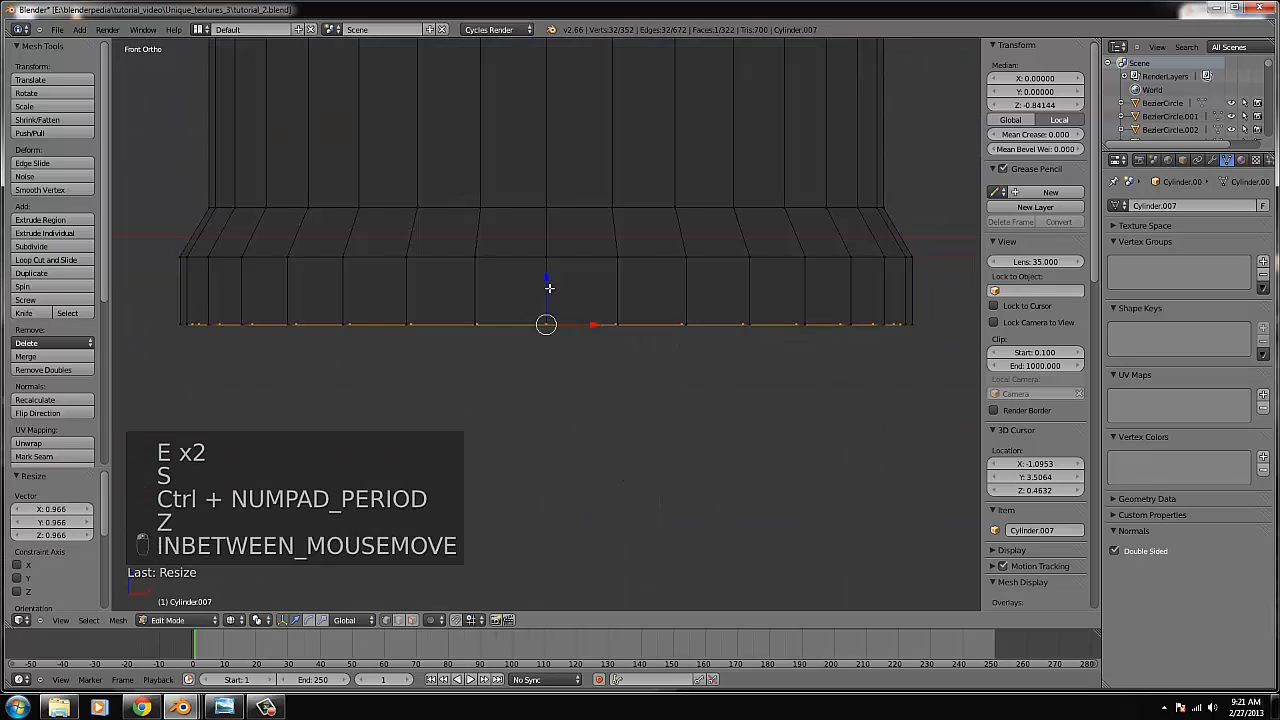
{"action": "key", "text": "g"}
{"action": "key", "text": "z"}
{"action": "left_click", "coordinate": [547, 292]}
{"action": "key", "text": "Tab"}
{"action": "key", "text": "z"}
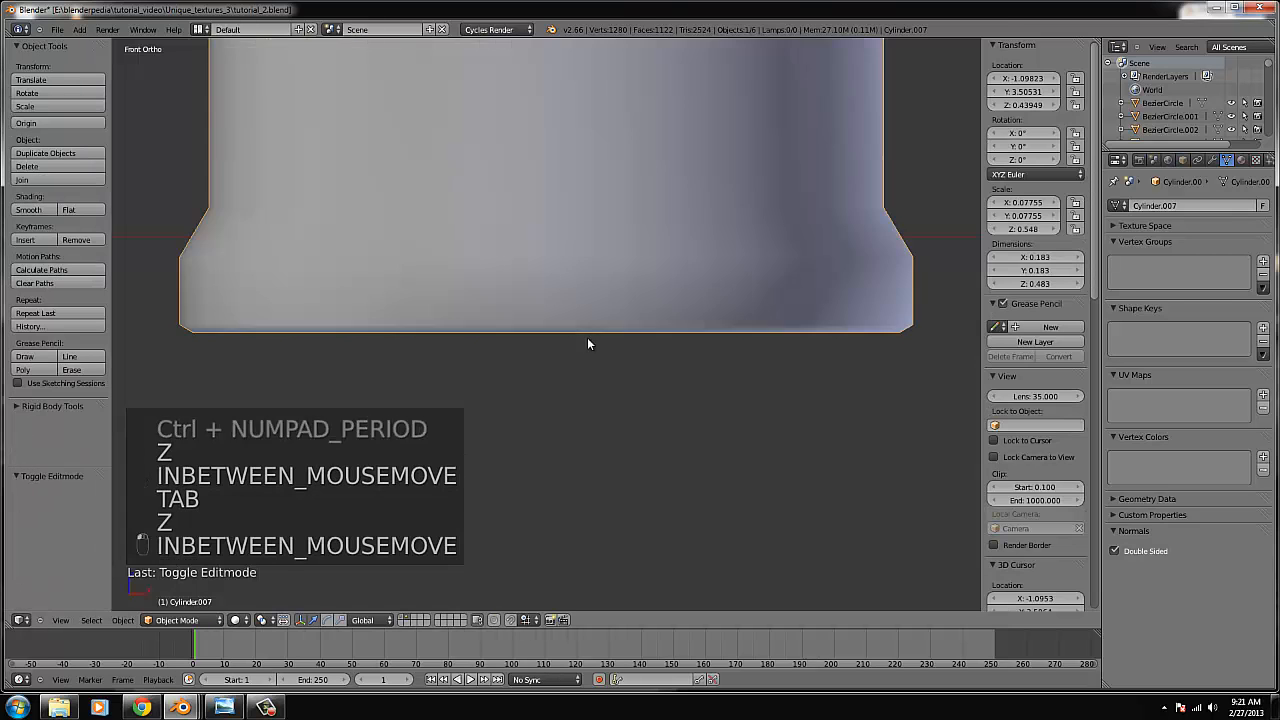
Delete the cap face at the bottom of the lower spout-tip cylinder to open its end.
{"action": "scroll", "coordinate": [590, 340], "scroll_direction": "down", "scroll_amount": 6}
{"action": "middle_click_drag", "start_coordinate": [613, 369], "coordinate": [666, 330]}
{"action": "key", "text": "Tab"}
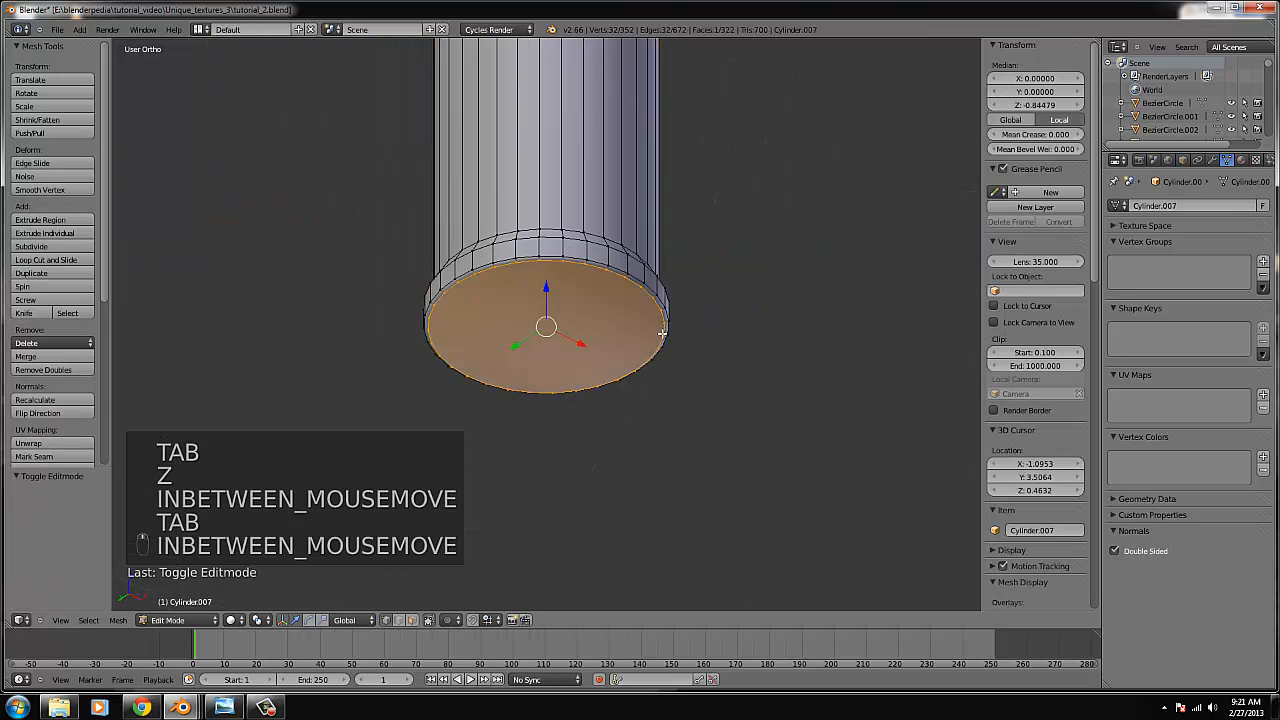
{"action": "key", "text": "x"}
{"action": "left_click", "coordinate": [647, 364]}
{"action": "key", "text": "Tab"}
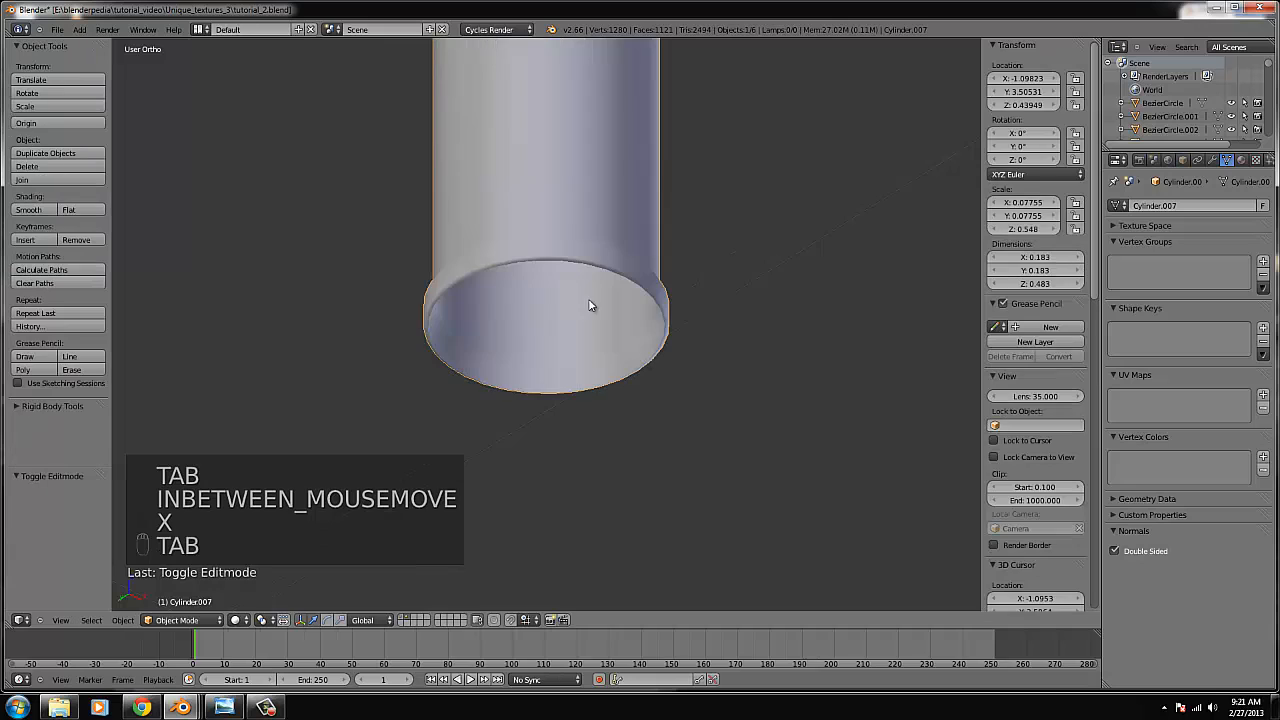
Try thickening the open spout tip's wall with a Solidify modifier at a thickness of about 0.114, and remove the modifier.
{"action": "scroll", "coordinate": [651, 289], "scroll_direction": "down", "scroll_amount": 4}
{"action": "middle_click_drag", "start_coordinate": [651, 289], "coordinate": [631, 297]}
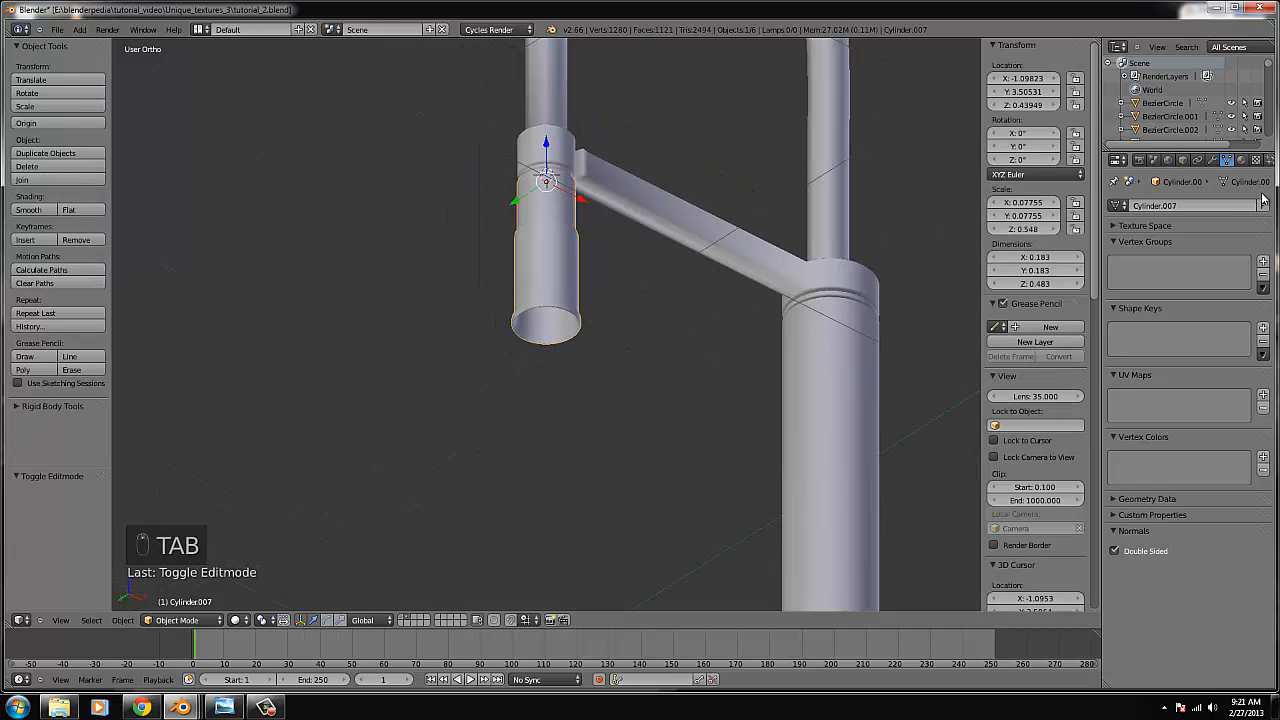
{"action": "left_click", "coordinate": [1210, 161]}
{"action": "left_click", "coordinate": [1155, 206]}
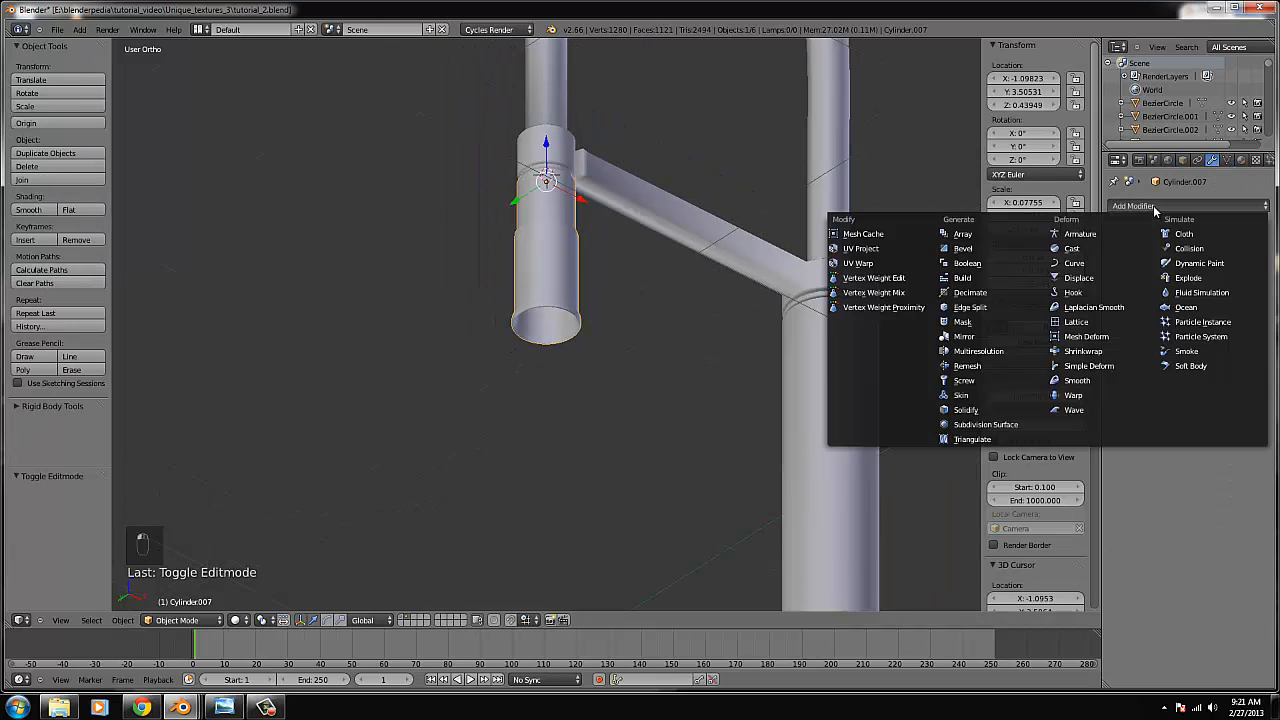
{"action": "left_click", "coordinate": [1000, 412]}
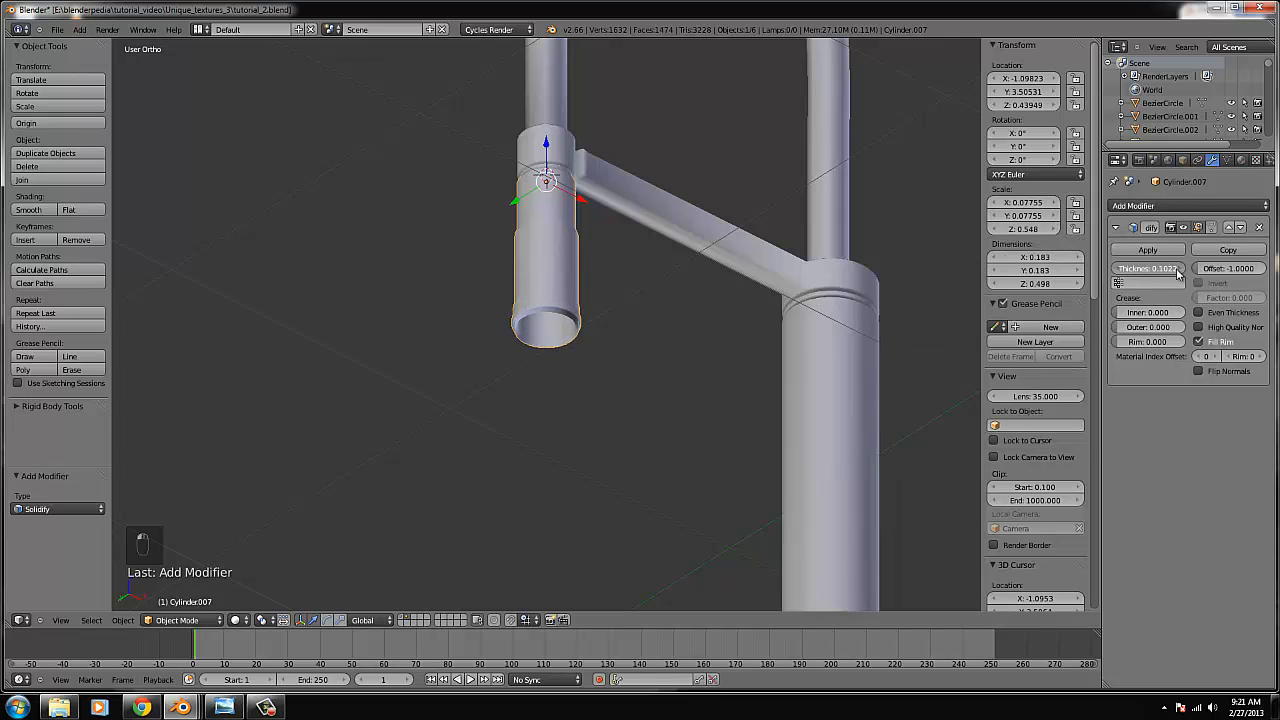
{"action": "scroll", "coordinate": [708, 340], "scroll_direction": "up", "scroll_amount": 6}
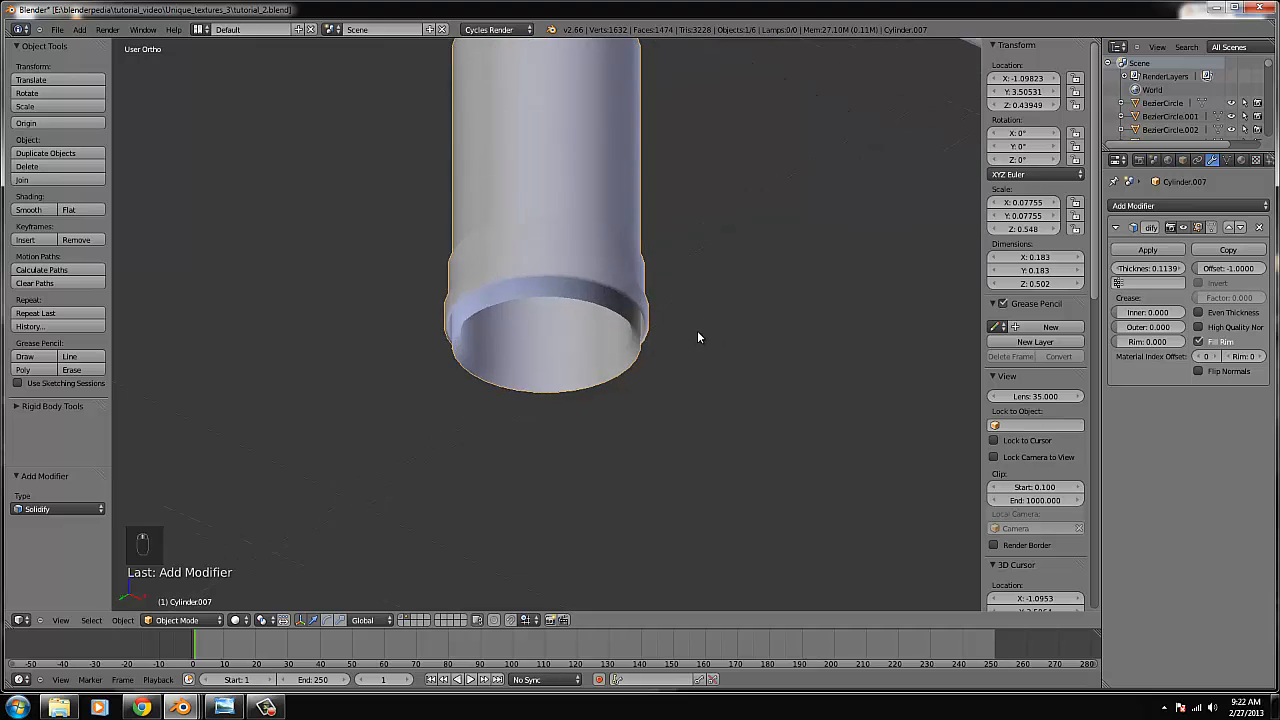
{"action": "middle_click_drag", "start_coordinate": [697, 340], "coordinate": [789, 309]}
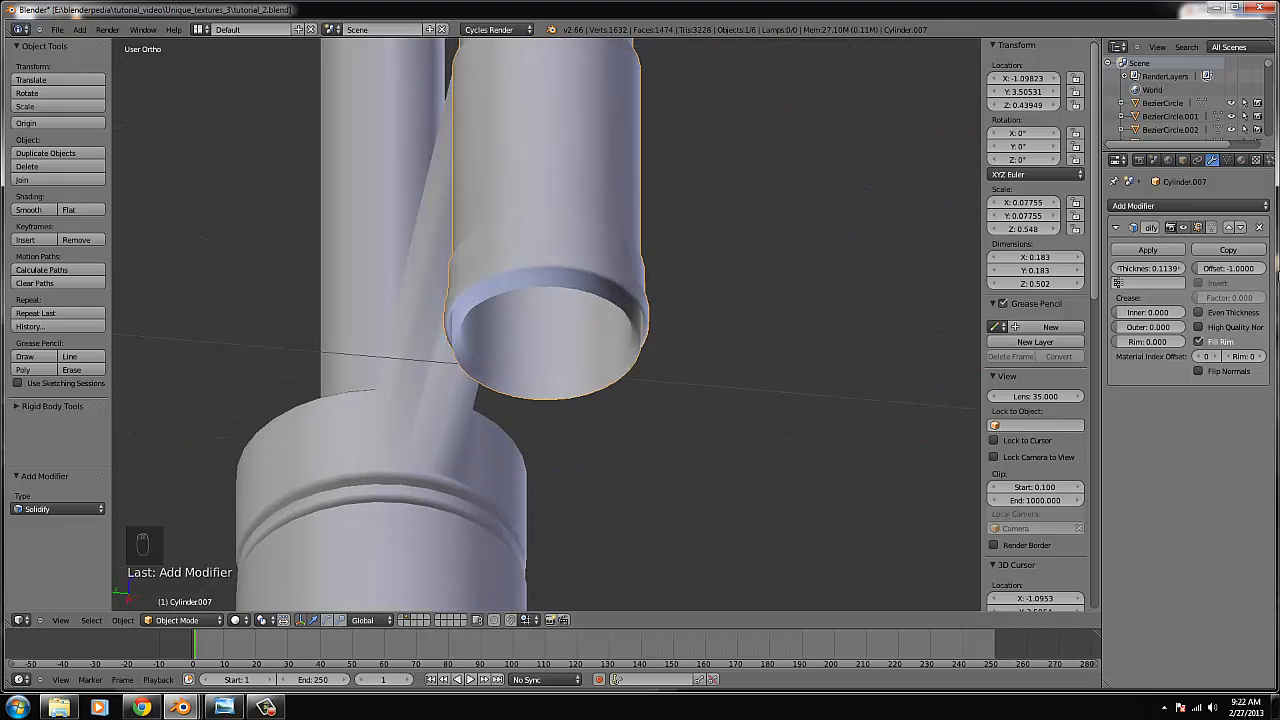
{"action": "left_click", "coordinate": [1259, 228]}
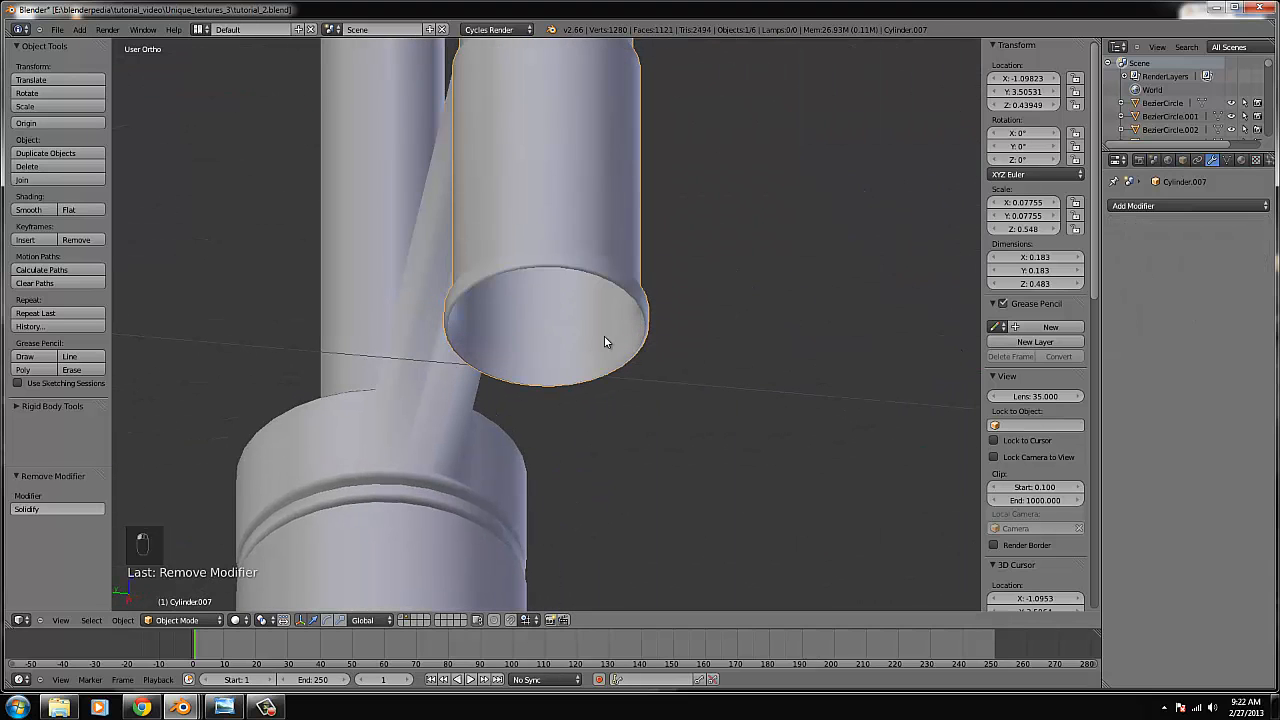
Extrude the vertex ring at the tube's open bottom rim and scale the new ring inward.
{"action": "key", "text": "KP_1"}
{"action": "key", "text": "Tab"}
{"action": "scroll", "coordinate": [603, 335], "scroll_direction": "up", "scroll_amount": 6}
{"action": "key", "text": "z"}
{"action": "right_click", "coordinate": [840, 336]}
{"action": "key", "text": "b"}
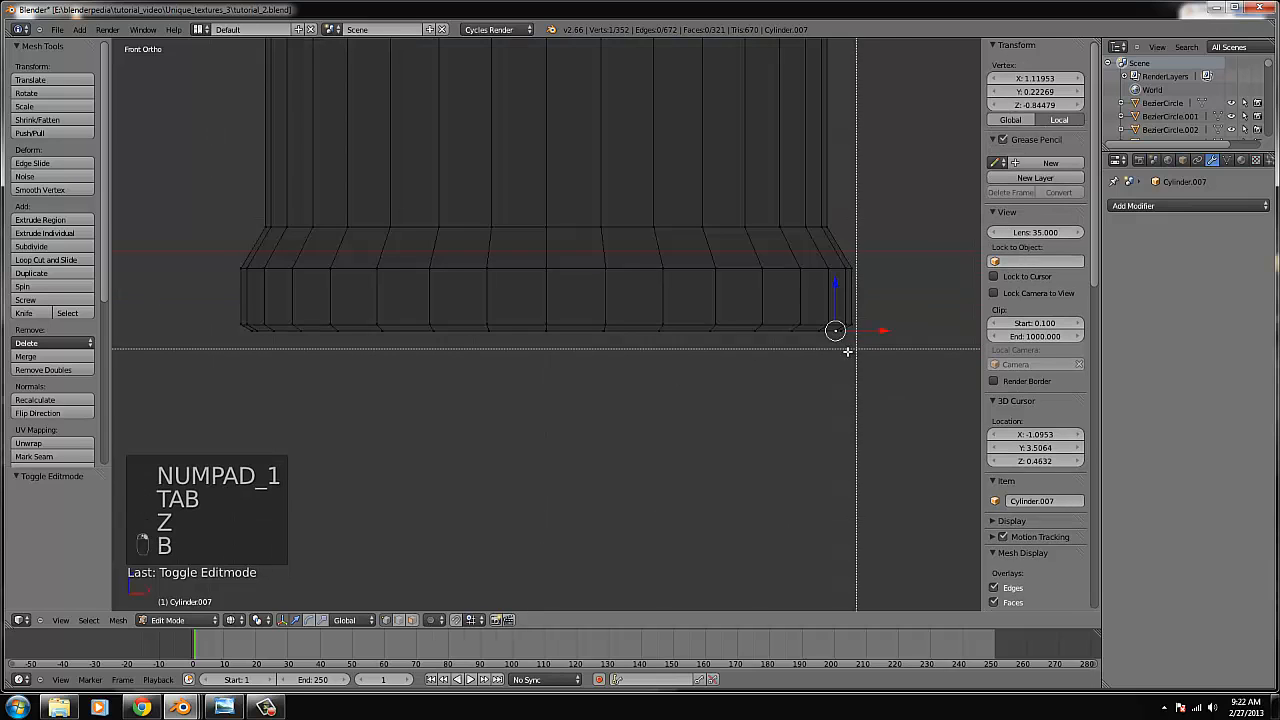
{"action": "left_click_drag", "start_coordinate": [851, 350], "coordinate": [178, 330]}
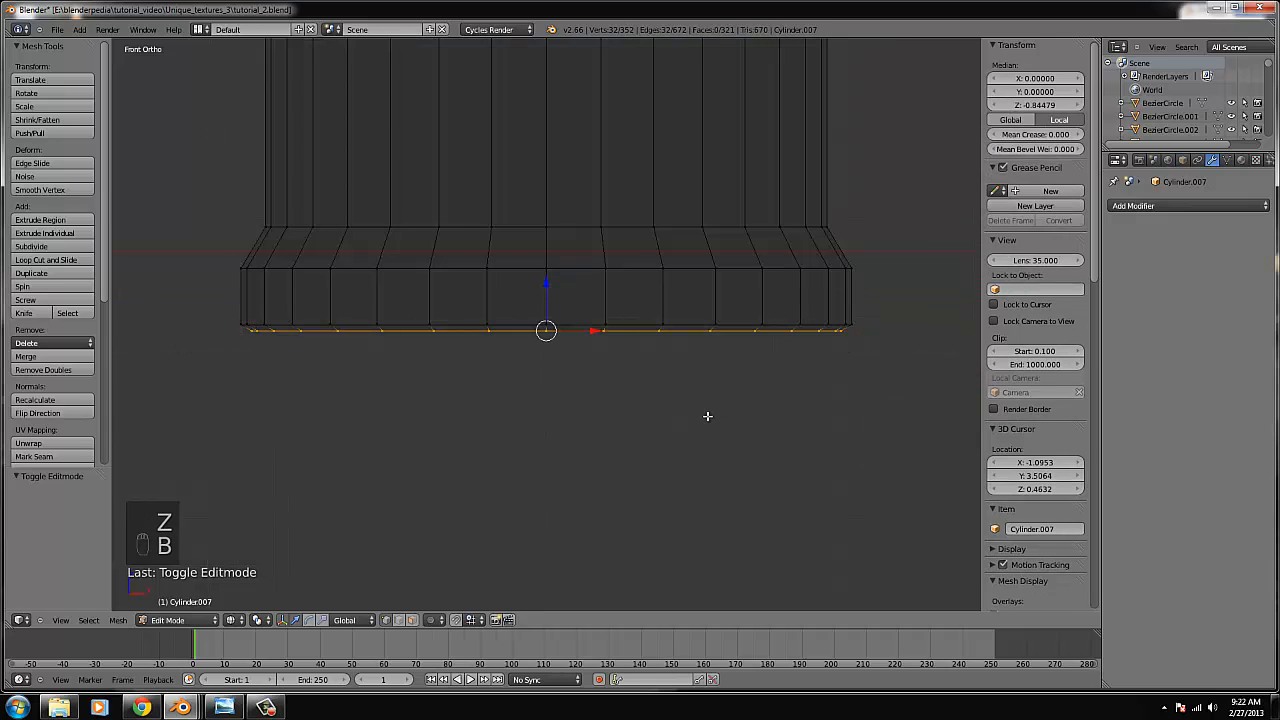
{"action": "key", "text": "e"}
{"action": "key", "text": "s"}
{"action": "left_click", "coordinate": [795, 443]}
Raise the inner rim ring slightly, scale it, and extrude it upward inside the tube.
{"action": "left_click_drag", "start_coordinate": [547, 297], "coordinate": [549, 230]}
{"action": "key", "text": "s"}
{"action": "left_click", "coordinate": [911, 436]}
{"action": "key", "text": "e"}
{"action": "left_click", "coordinate": [911, 436]}
{"action": "key", "text": "Tab"}
{"action": "key", "text": "z"}
{"action": "scroll", "coordinate": [622, 299], "scroll_direction": "down", "scroll_amount": 4}
{"action": "mouse_move", "coordinate": [655, 350]}
{"action": "middle_mouse_down"}
{"action": "mouse_move", "coordinate": [679, 294]}
{"action": "mouse_move", "coordinate": [724, 323]}
{"action": "middle_mouse_up"}
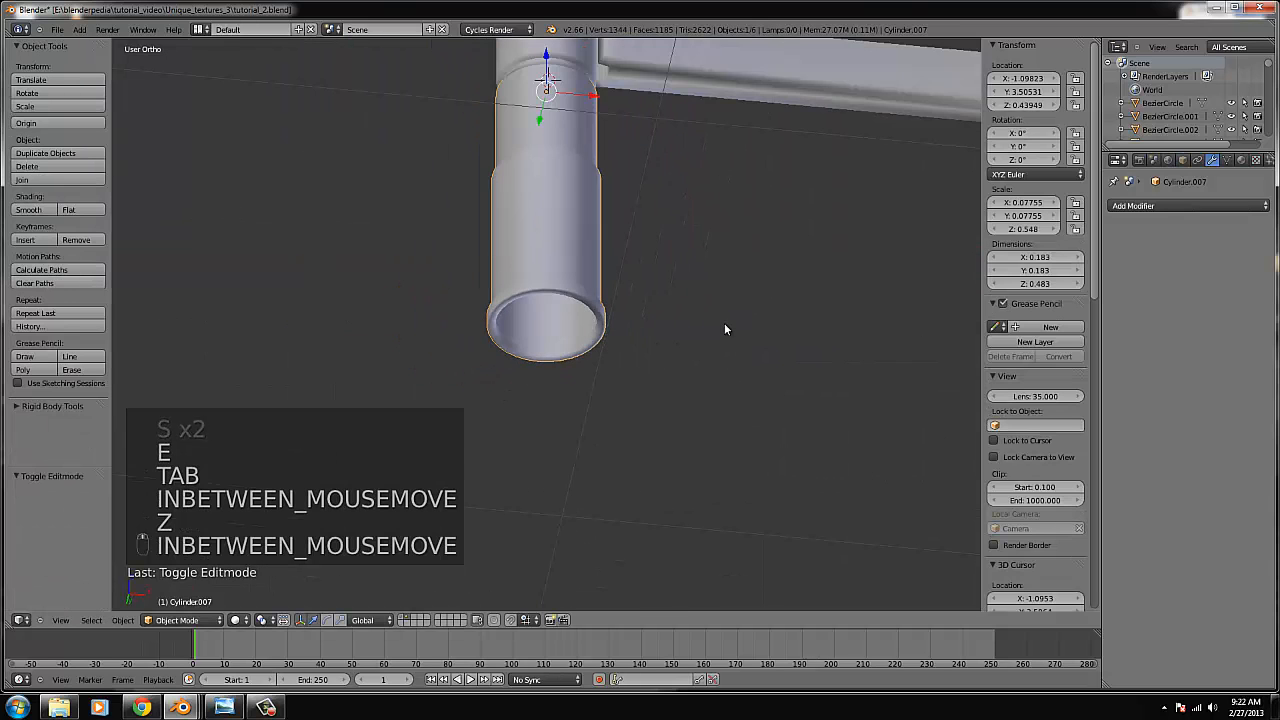
Undo the last two changes to the inner wall of the tube's rim.
{"action": "key", "text": "KP_1"}
{"action": "key", "text": "Tab"}
{"action": "key", "text": "z"}
{"action": "key", "text": "ctrl+z"}
{"action": "key", "text": "ctrl+z"}
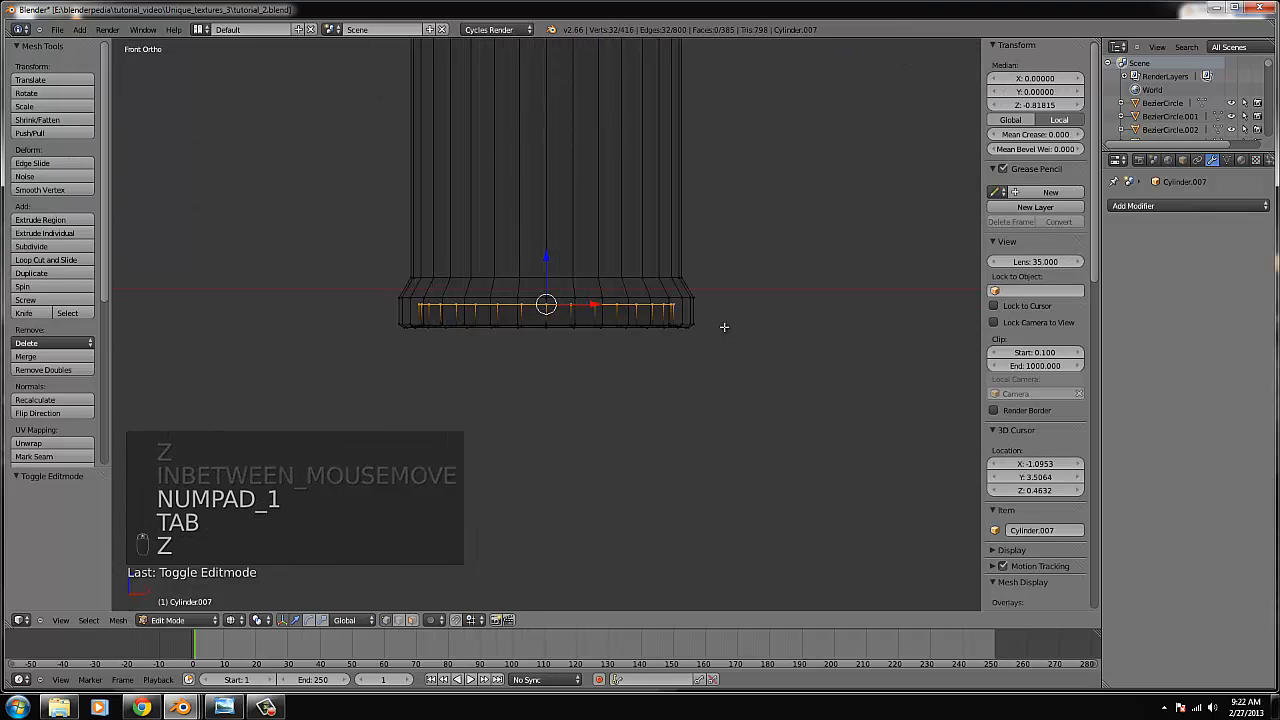
Scale the inner rim ring further inward and extrude it upward inside the tube as a thicker wall.
{"action": "key", "text": "s"}
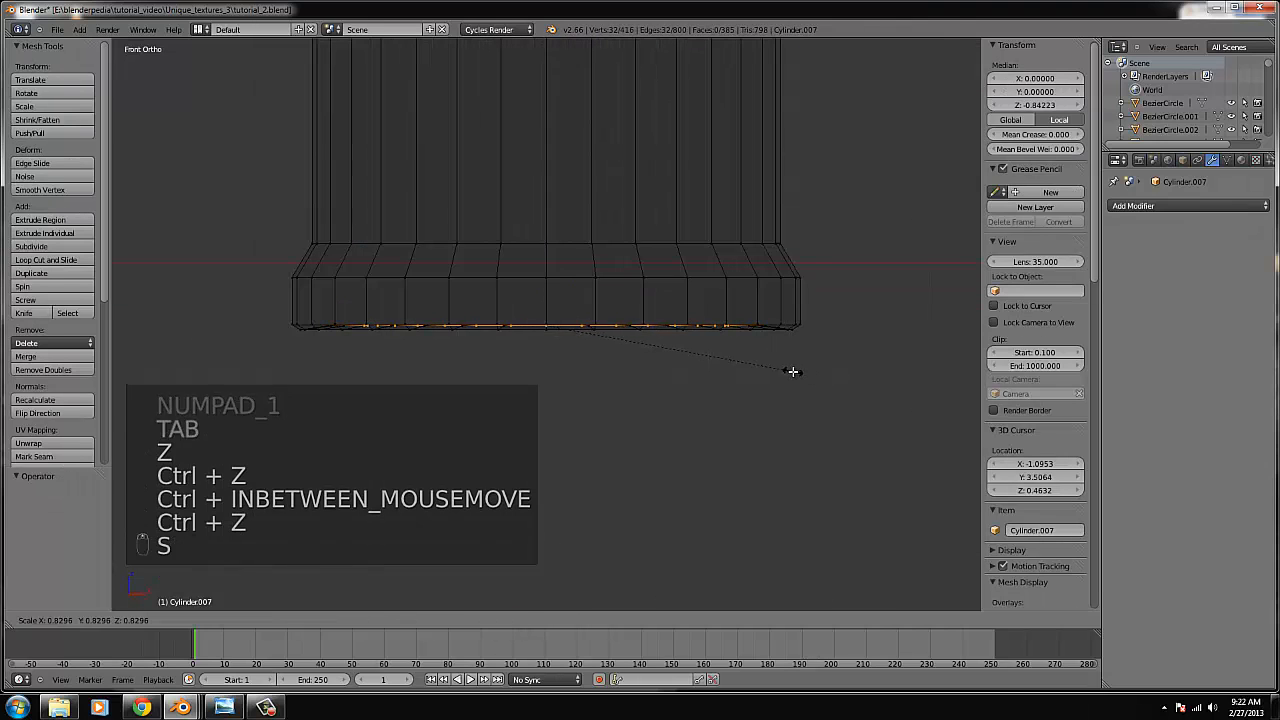
{"action": "left_click", "coordinate": [784, 364]}
{"action": "key", "text": "e"}
{"action": "left_click", "coordinate": [562, 244]}
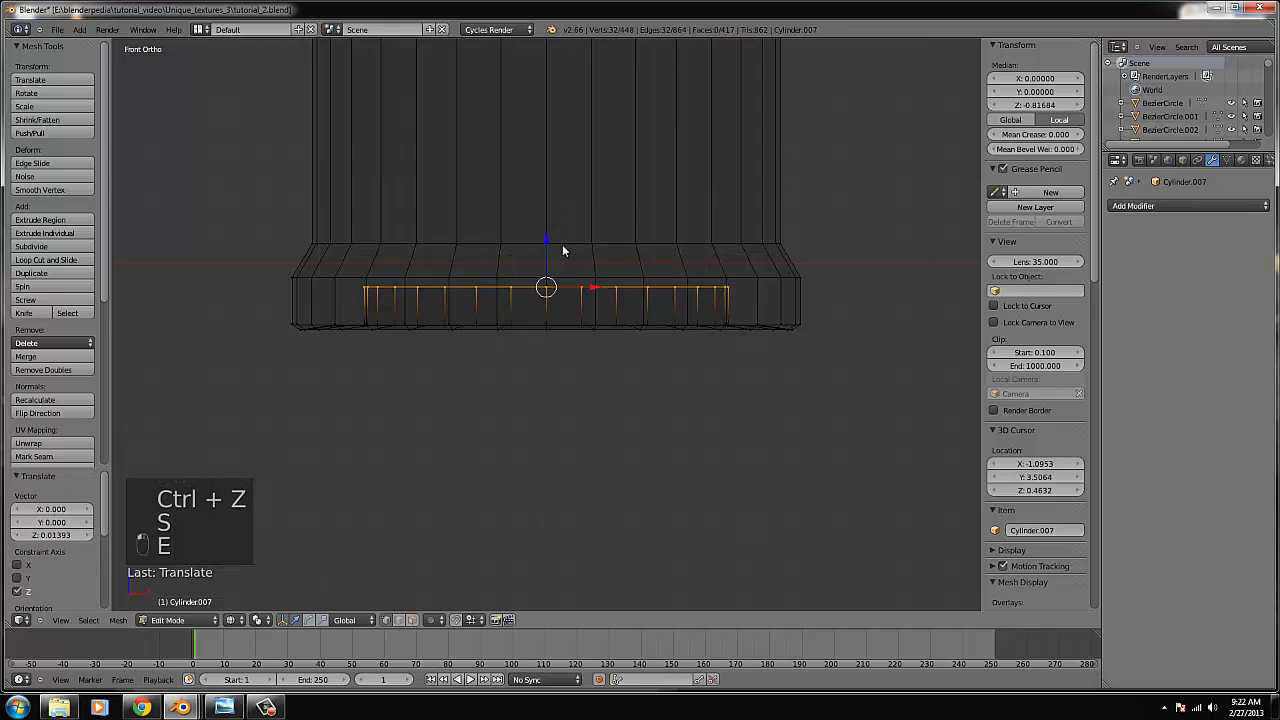
{"action": "key", "text": "Tab"}
{"action": "key", "text": "z"}
{"action": "mouse_move", "coordinate": [649, 340]}
{"action": "middle_mouse_down"}
{"action": "mouse_move", "coordinate": [660, 320]}
{"action": "mouse_move", "coordinate": [677, 389]}
{"action": "mouse_move", "coordinate": [583, 385]}
{"action": "middle_mouse_up"}
{"action": "scroll", "coordinate": [674, 346], "scroll_direction": "down", "scroll_amount": 4}
{"action": "scroll", "coordinate": [583, 385], "scroll_direction": "up", "scroll_amount": 5}
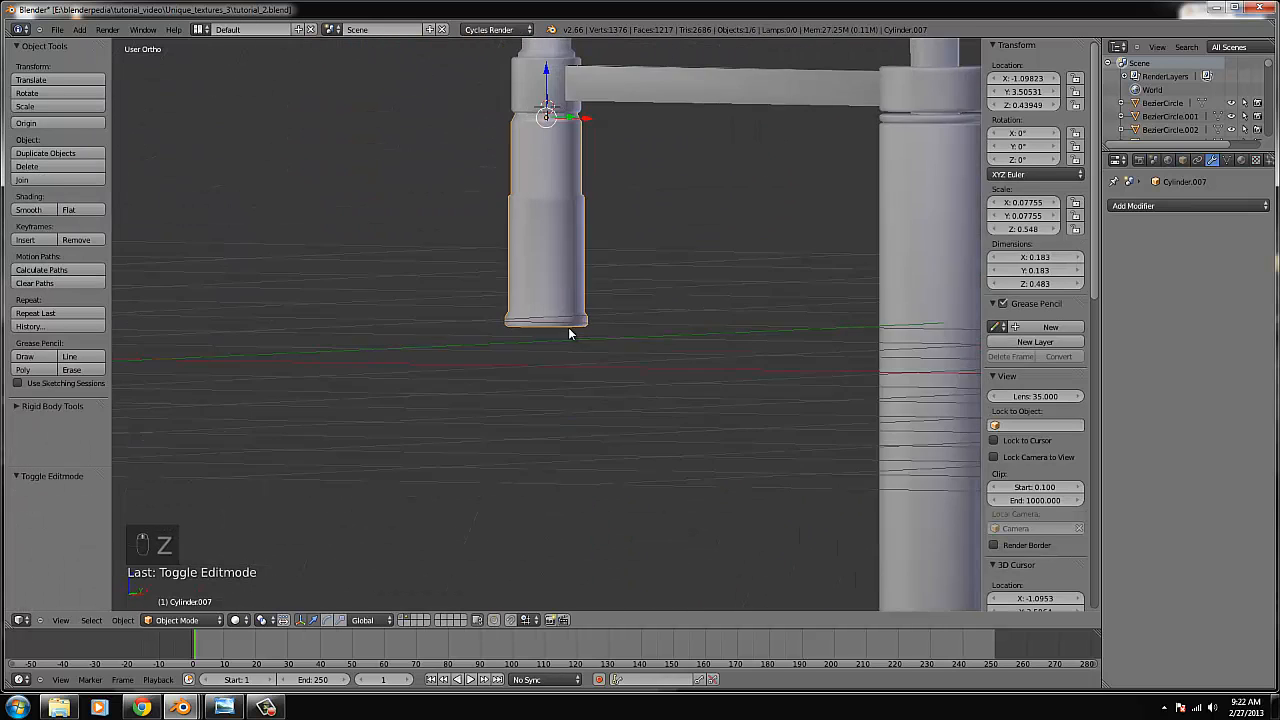
Select two adjacent vertical faces on the tube's lower section, between the stepped ring and the flared base.
{"action": "middle_click_drag", "start_coordinate": [566, 334], "coordinate": [589, 323]}
{"action": "key", "text": "KP_1"}
{"action": "scroll", "coordinate": [587, 305], "scroll_direction": "down", "scroll_amount": 3}
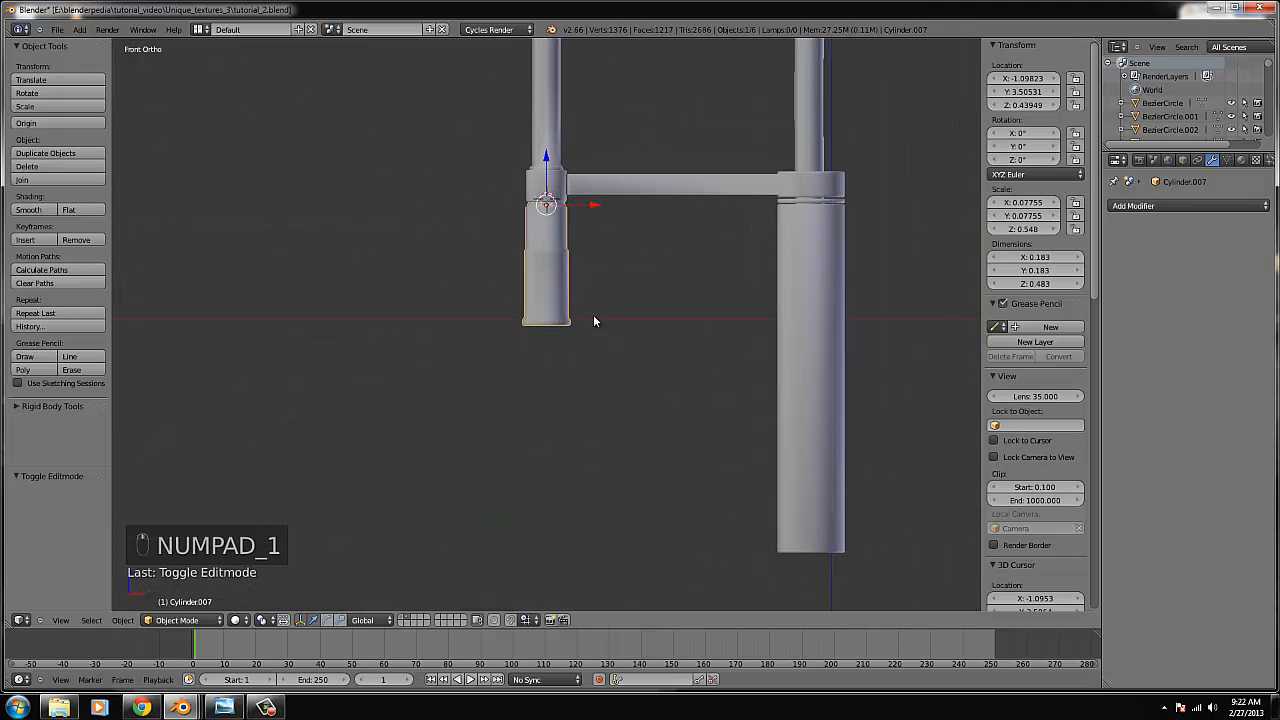
{"action": "scroll", "coordinate": [613, 316], "scroll_direction": "up", "scroll_amount": 4}
{"action": "mouse_move", "coordinate": [606, 306]}
{"action": "middle_mouse_down"}
{"action": "mouse_move", "coordinate": [640, 323]}
{"action": "mouse_move", "coordinate": [611, 314]}
{"action": "middle_mouse_up"}
{"action": "key", "text": "Tab"}
{"action": "scroll", "coordinate": [611, 314], "scroll_direction": "up", "scroll_amount": 3}
{"action": "right_click", "coordinate": [571, 51]}
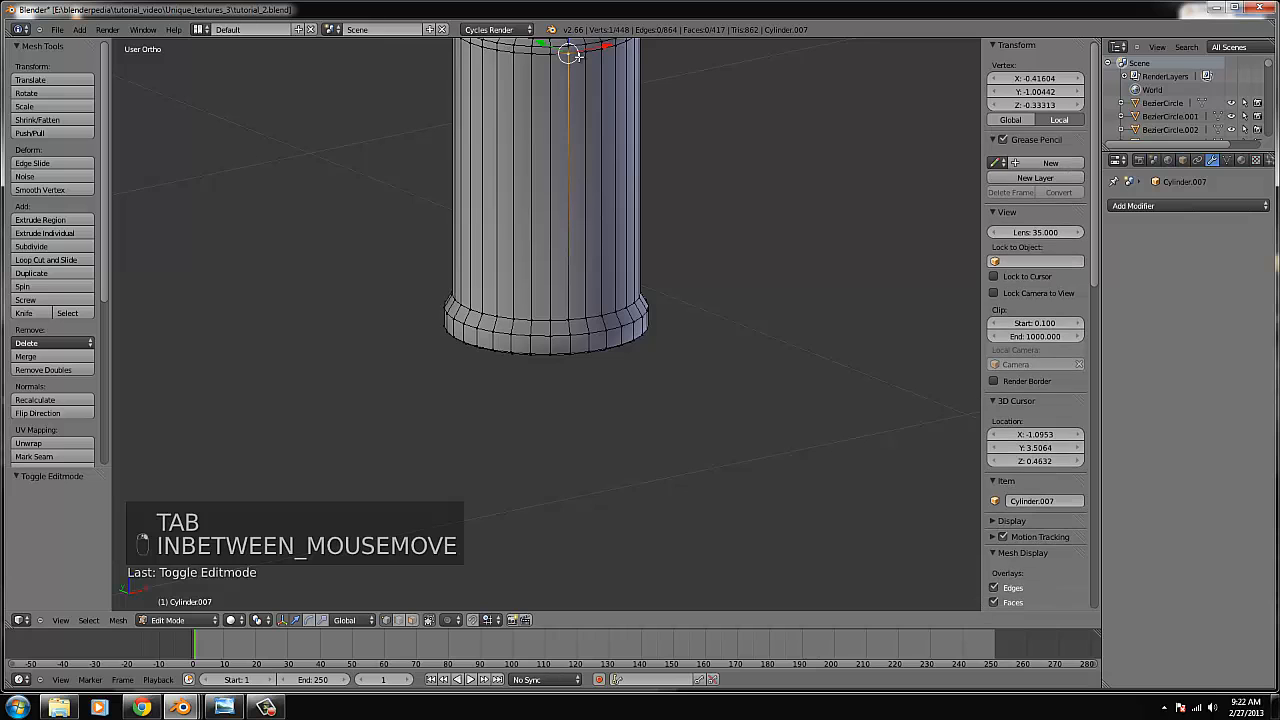
{"action": "key", "text": "ctrl+KP_Decimal"}
{"action": "middle_click_drag", "start_coordinate": [565, 351], "coordinate": [591, 372]}
{"action": "middle_click_drag", "start_coordinate": [592, 420], "coordinate": [632, 452]}
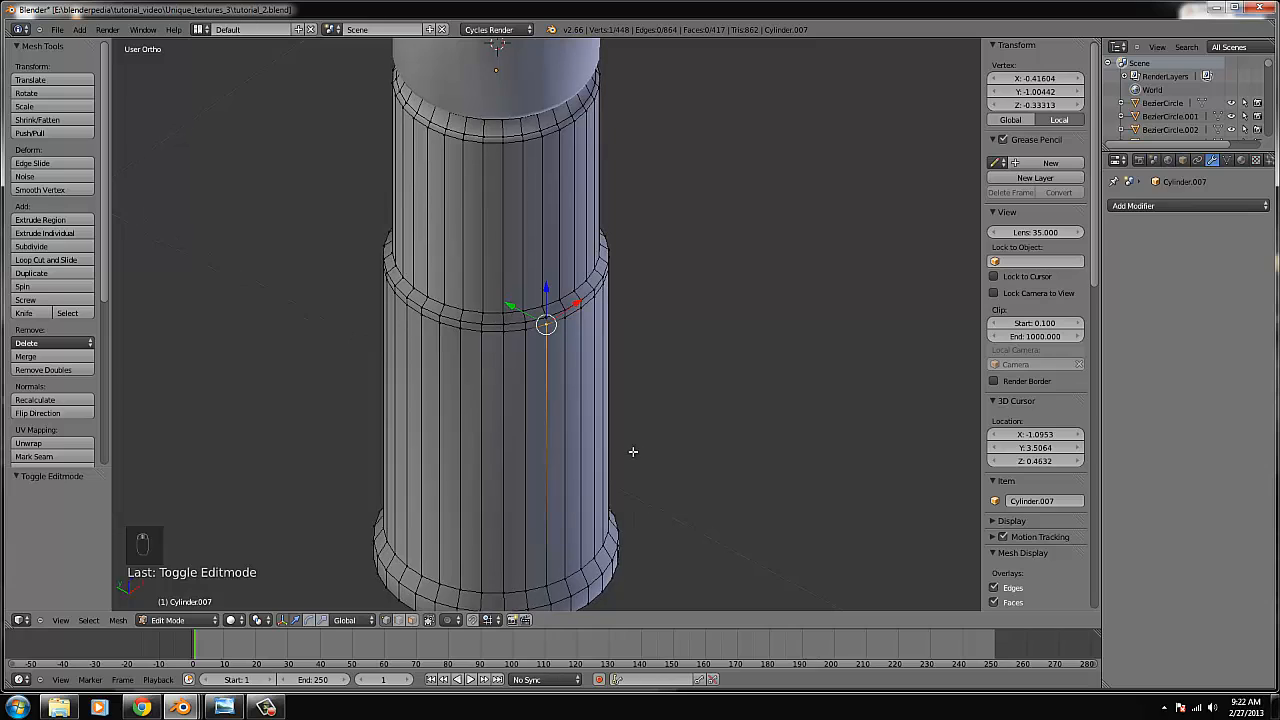
{"action": "right_click", "coordinate": [566, 318], "text": "shift"}
{"action": "right_click", "coordinate": [584, 310], "text": "shift"}
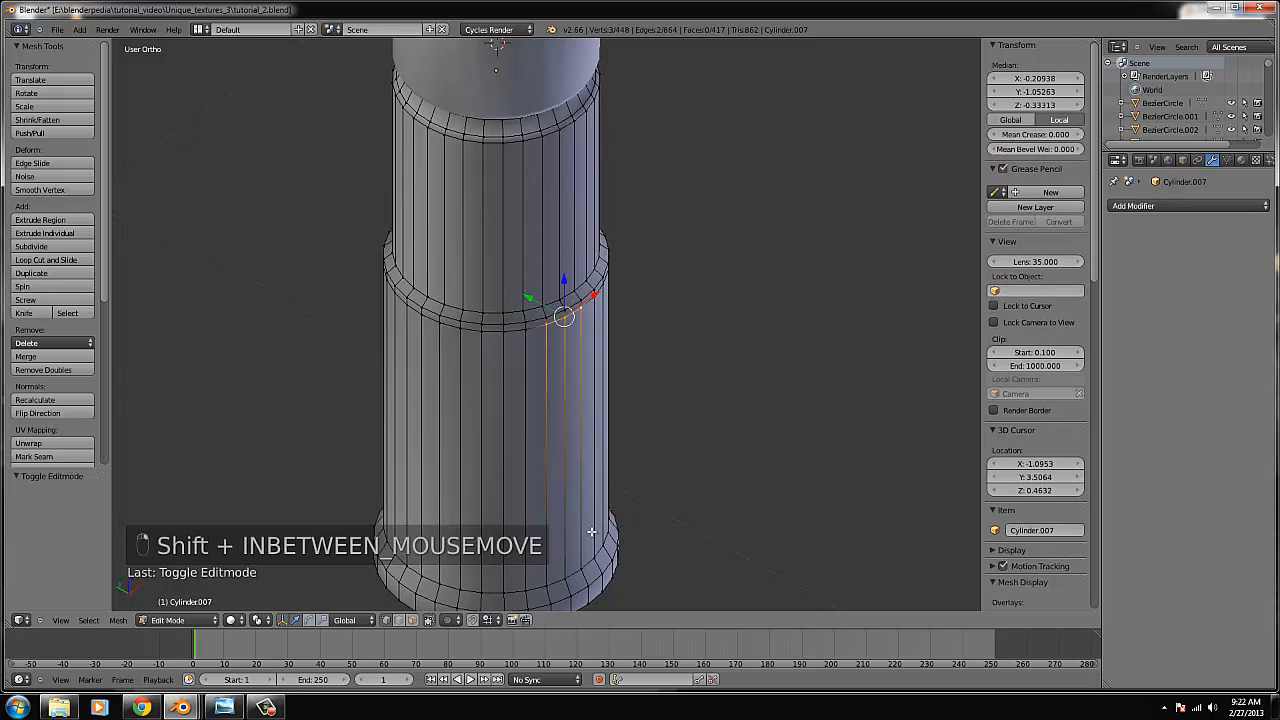
{"action": "right_click", "coordinate": [565, 578], "text": "shift"}
{"action": "right_click", "coordinate": [548, 584], "text": "shift"}
{"action": "right_click", "coordinate": [581, 573], "text": "shift"}
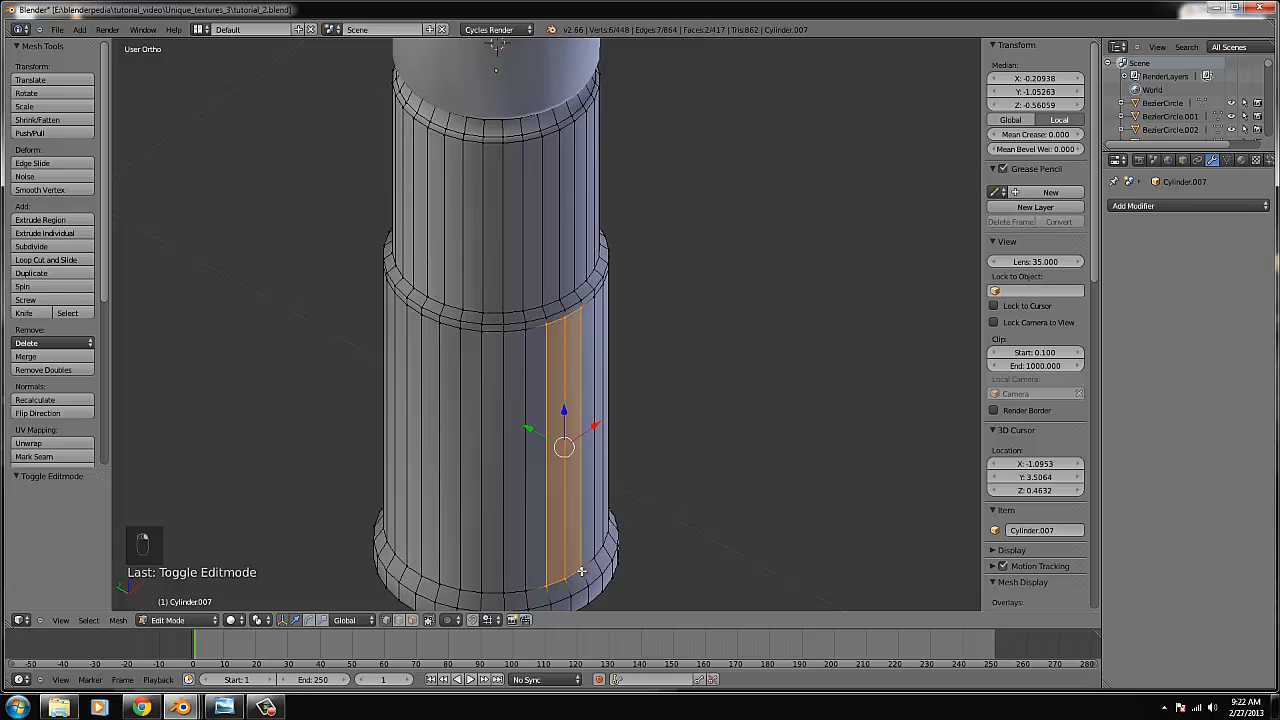
{"action": "middle_click_drag", "start_coordinate": [590, 560], "coordinate": [594, 566]}
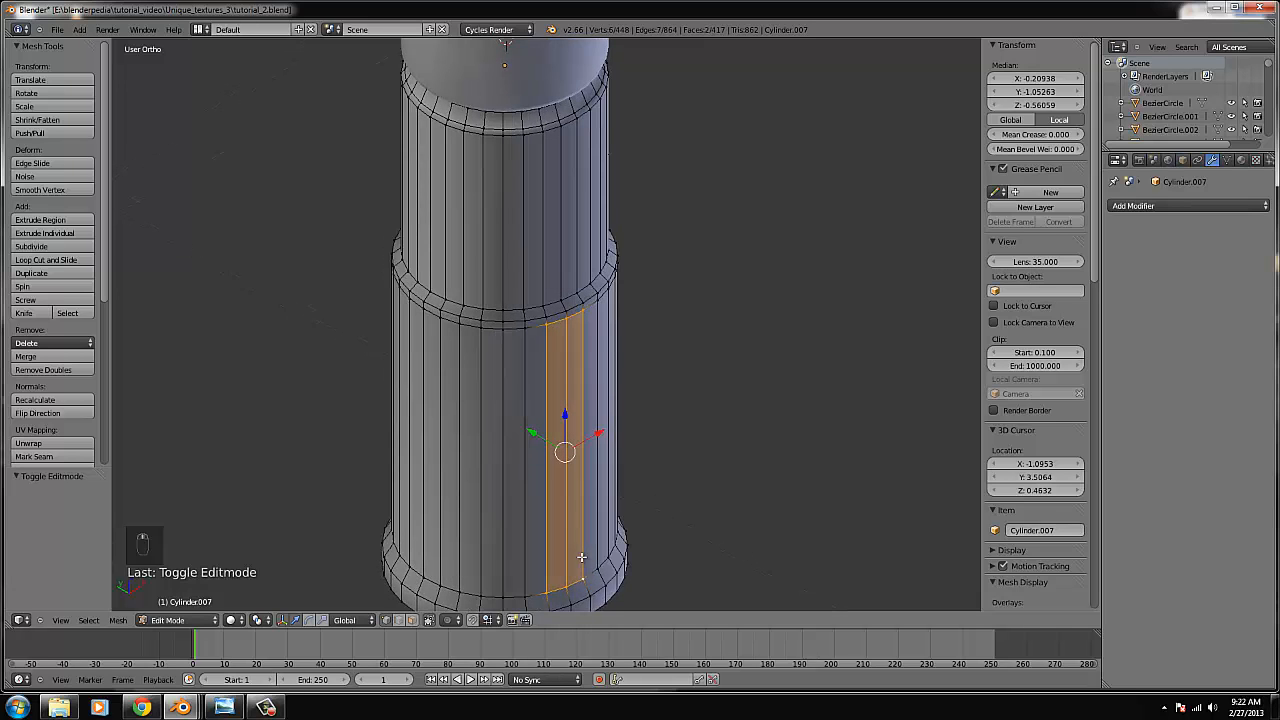
Add two edge loops around the lower section, one just above the flared base and one just below the stepped ring.
{"action": "key", "text": "ctrl+r"}
{"action": "left_click", "coordinate": [596, 568]}
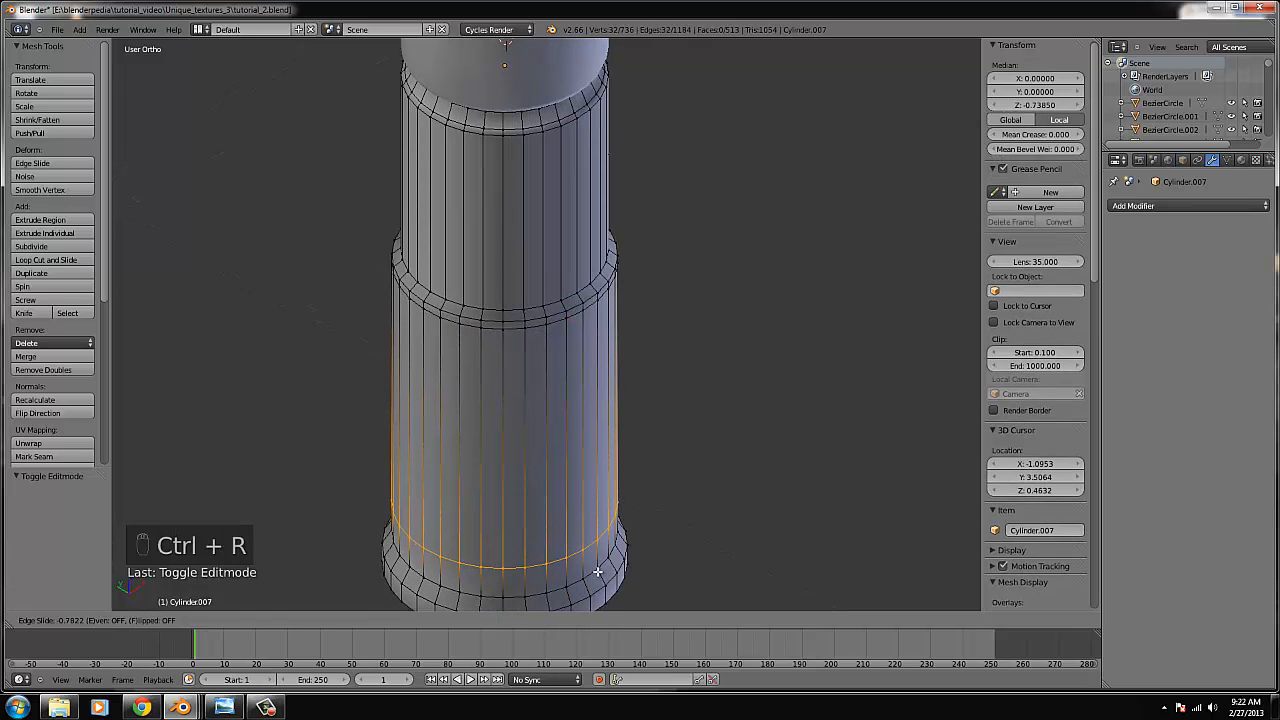
{"action": "left_click", "coordinate": [597, 571]}
{"action": "key", "text": "ctrl+r"}
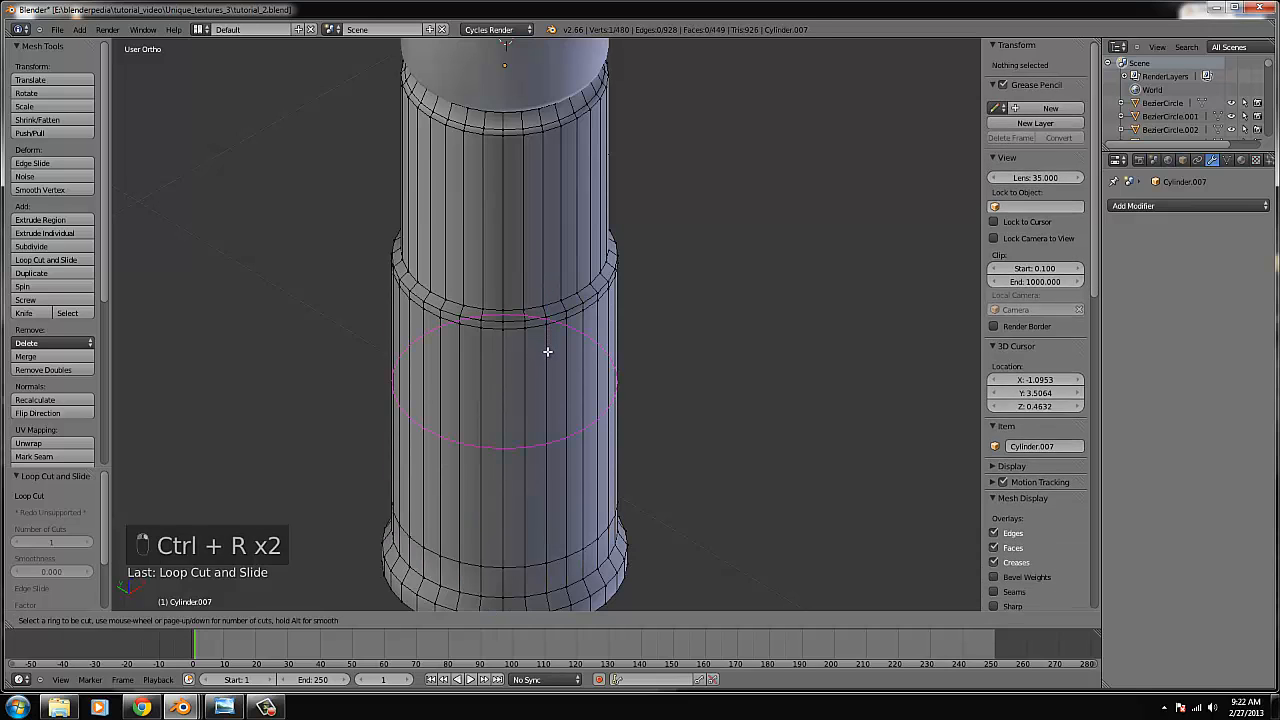
{"action": "left_click", "coordinate": [546, 351]}
{"action": "left_click", "coordinate": [563, 311]}
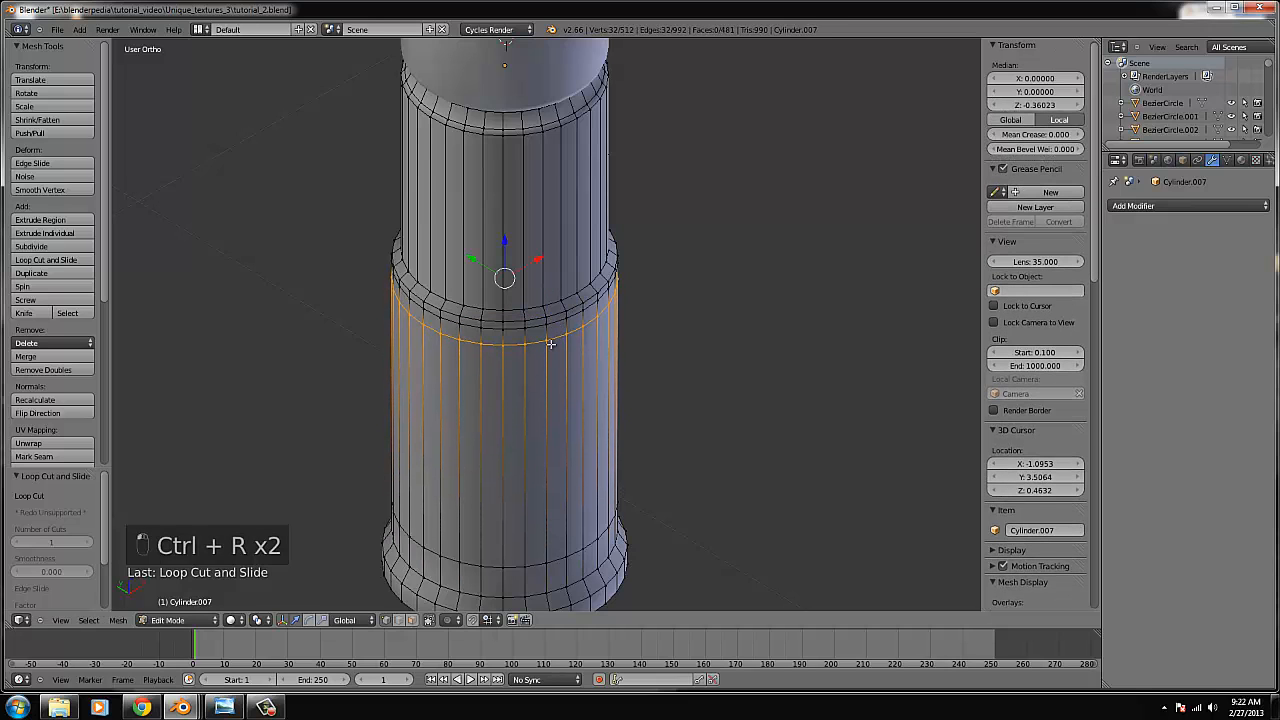
Duplicate the two-face vertical strip between the new edge loops and separate the copy into its own object.
{"action": "left_click", "coordinate": [563, 334]}
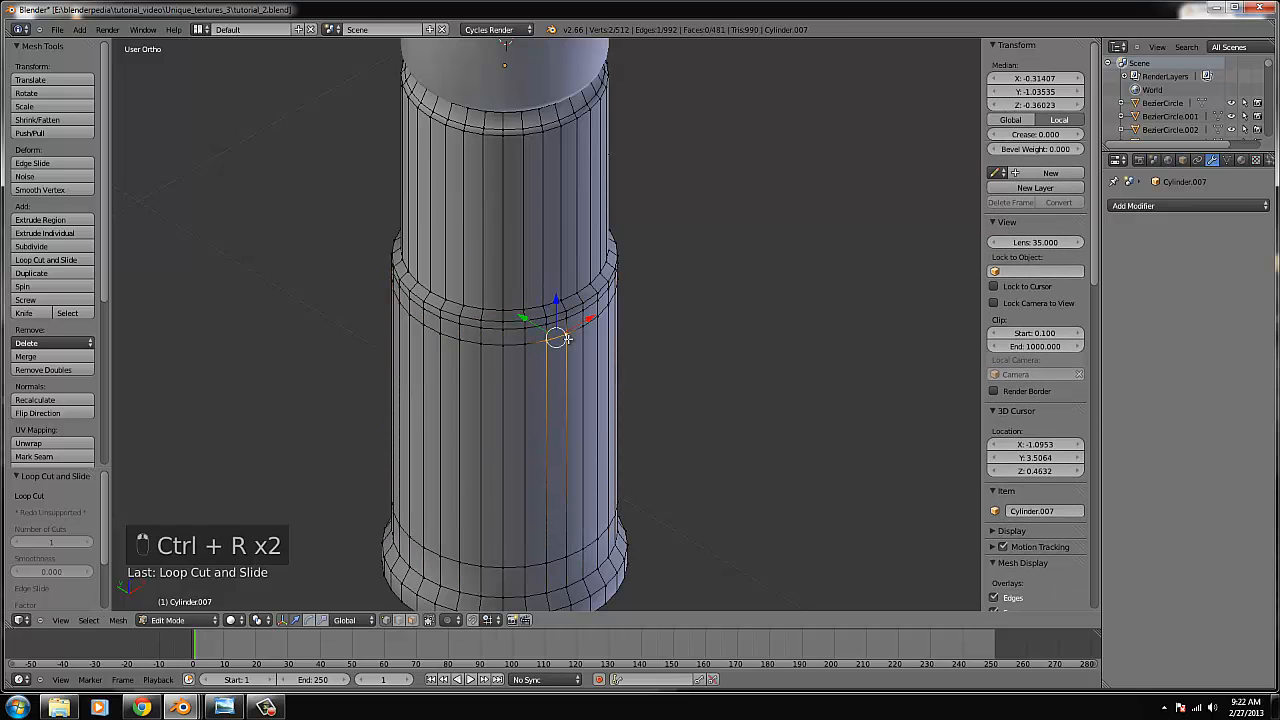
{"action": "left_click", "coordinate": [566, 562], "text": "shift"}
{"action": "key", "text": "shift+d"}
{"action": "left_click", "coordinate": [621, 514]}
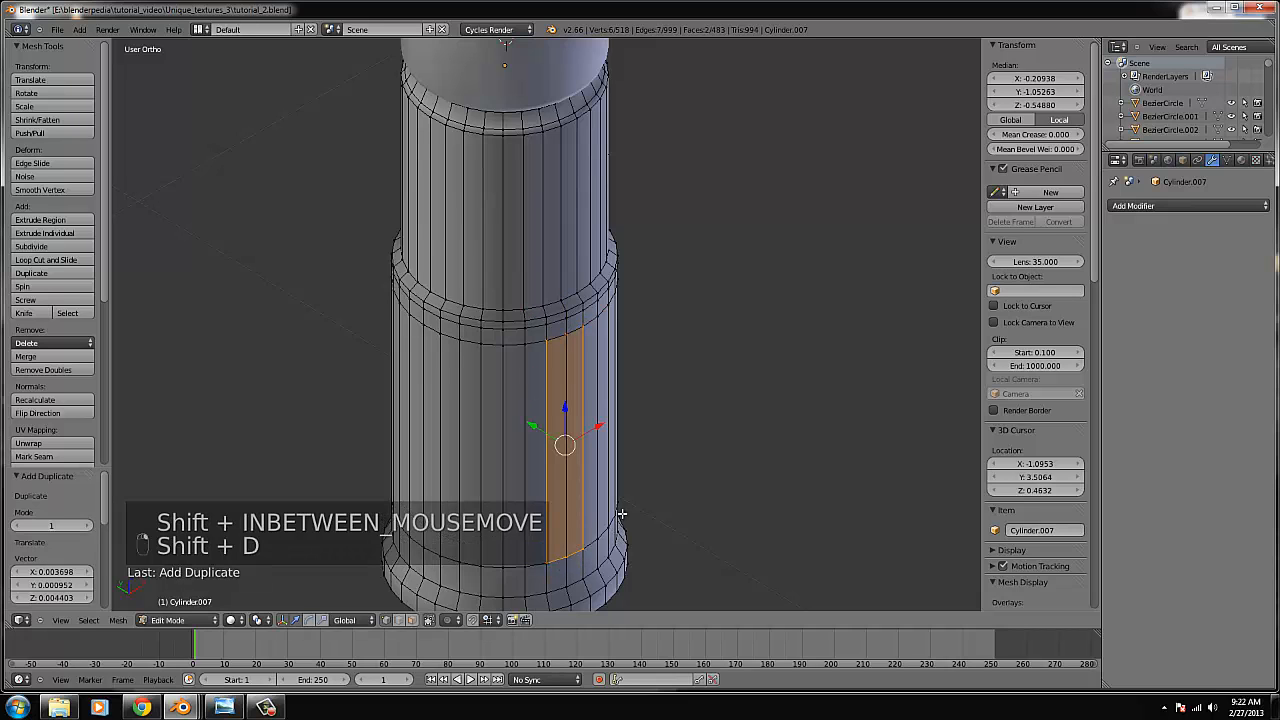
{"action": "key", "text": "p"}
{"action": "left_click", "coordinate": [612, 514]}
{"action": "key", "text": "Tab"}
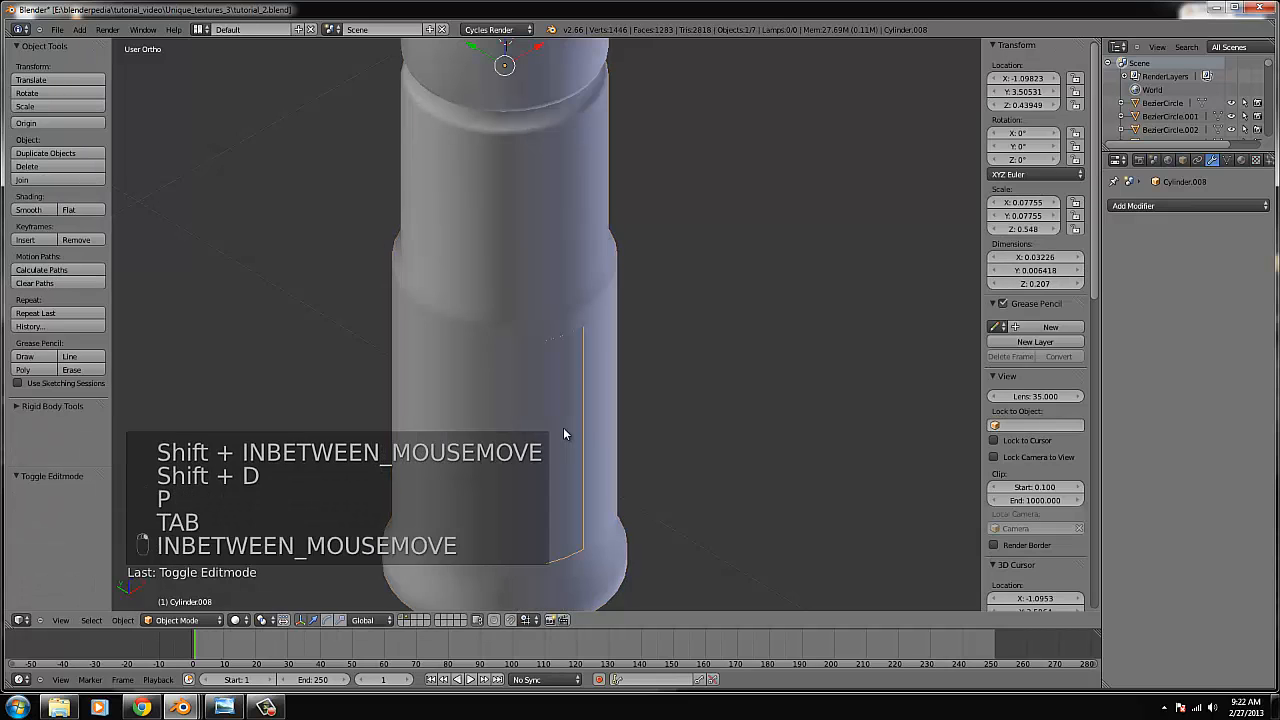
Select the original two-face strip between the edge loops in the tube's own mesh.
{"action": "key", "text": "Tab"}
{"action": "key", "text": "Tab"}
{"action": "right_click", "coordinate": [560, 391]}
{"action": "key", "text": "Tab"}
{"action": "right_click", "coordinate": [547, 341]}
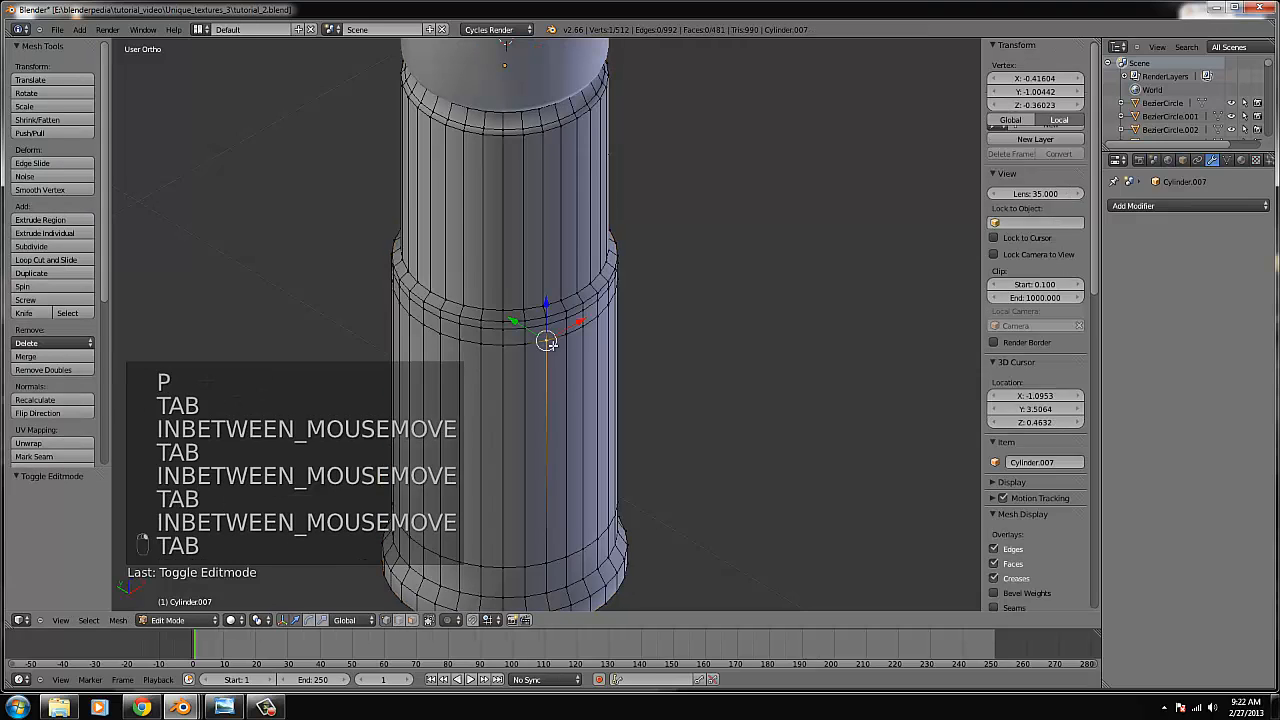
{"action": "right_click", "coordinate": [569, 334], "text": "shift"}
{"action": "right_click", "coordinate": [583, 326], "text": "shift"}
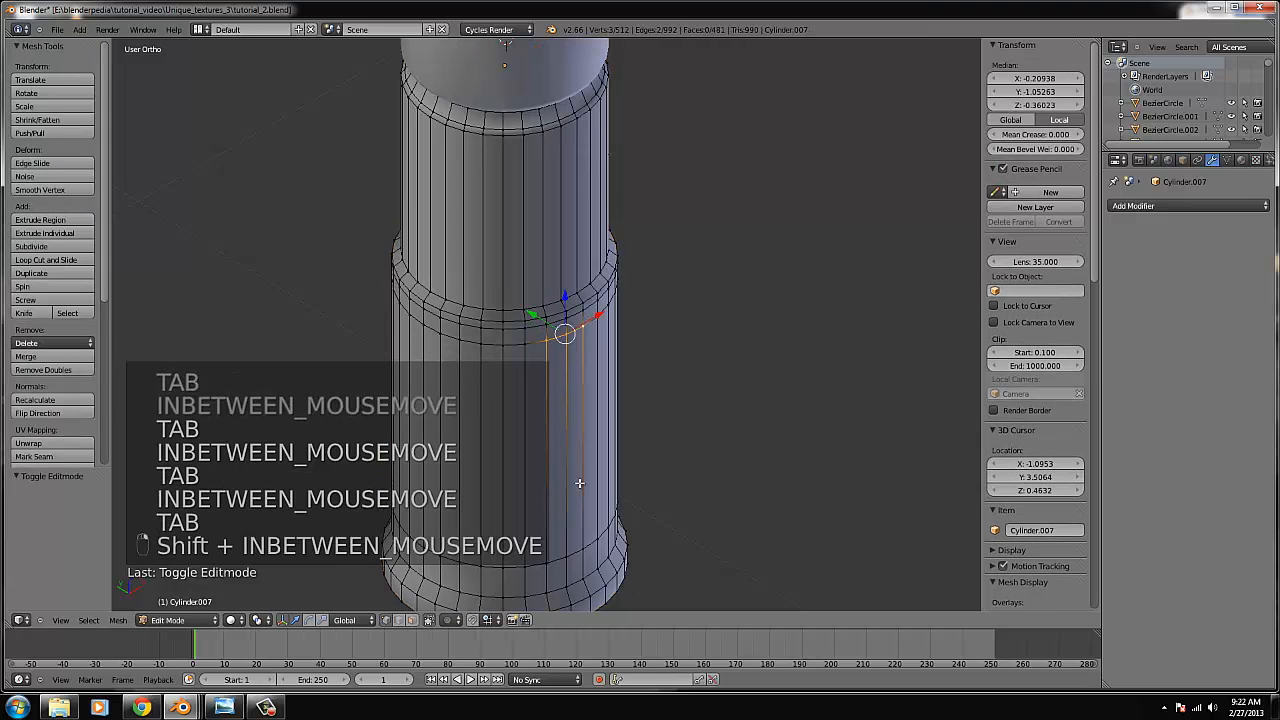
{"action": "right_click", "coordinate": [547, 563], "text": "shift"}
{"action": "right_click", "coordinate": [566, 557], "text": "shift"}
{"action": "right_click", "coordinate": [563, 556], "text": "shift"}
{"action": "right_click", "coordinate": [566, 556], "text": "shift"}
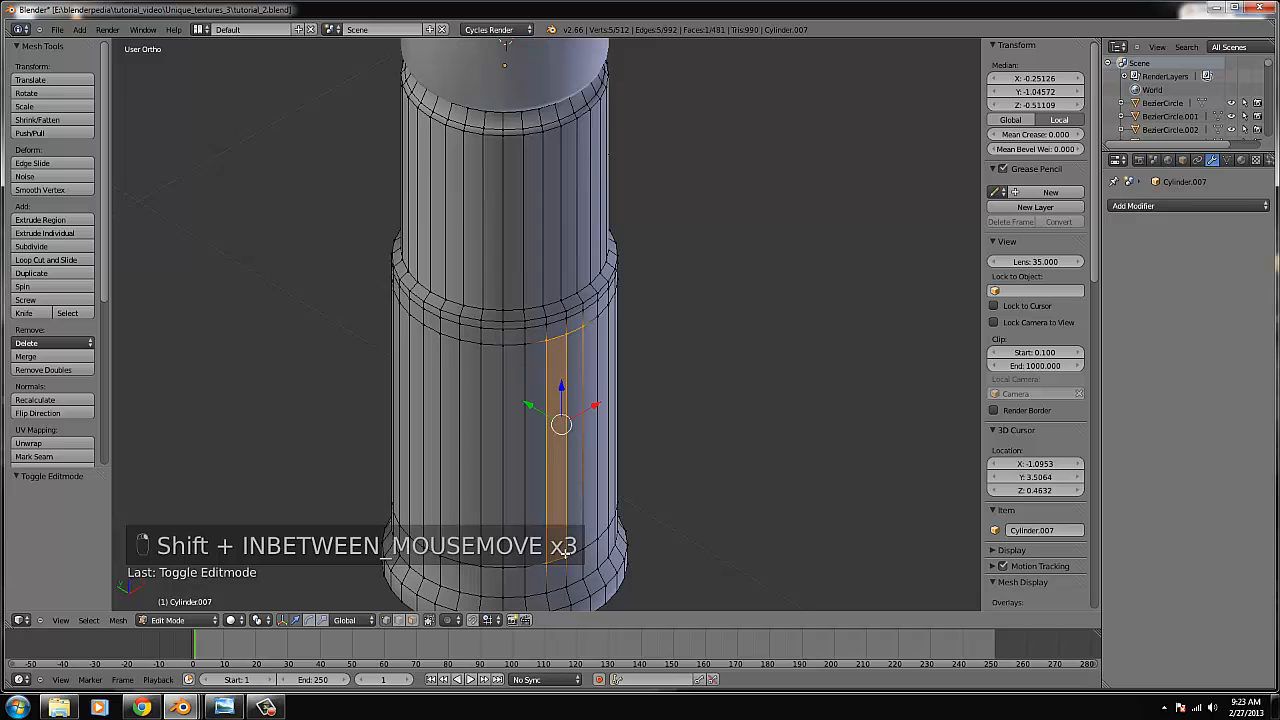
{"action": "right_click", "coordinate": [584, 549], "text": "shift"}
{"action": "middle_click_drag", "start_coordinate": [603, 535], "coordinate": [595, 558]}
{"action": "scroll", "coordinate": [683, 489], "scroll_direction": "up", "scroll_amount": 5}
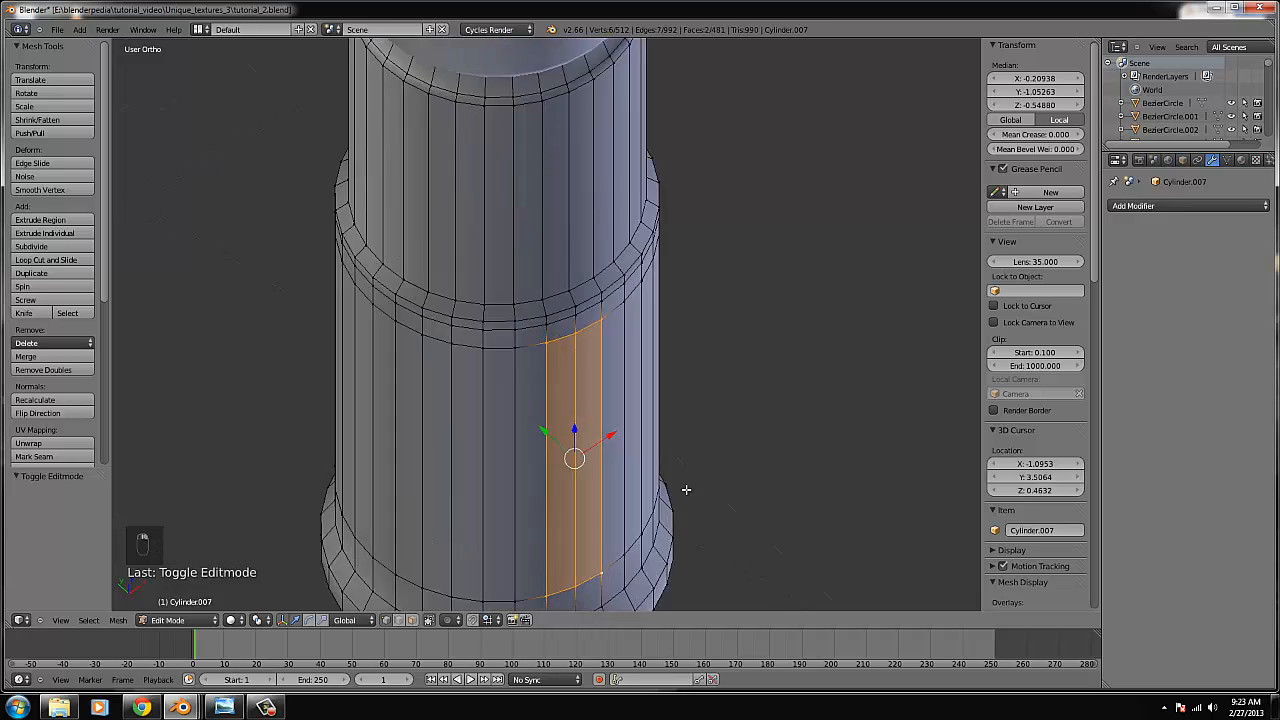
Extrude the tube's strip in place and scale it to about 0.949, plus about 0.955 along X.
{"action": "key", "text": "e"}
{"action": "left_click", "coordinate": [746, 506]}
{"action": "key", "text": "s"}
{"action": "left_click", "coordinate": [747, 503]}
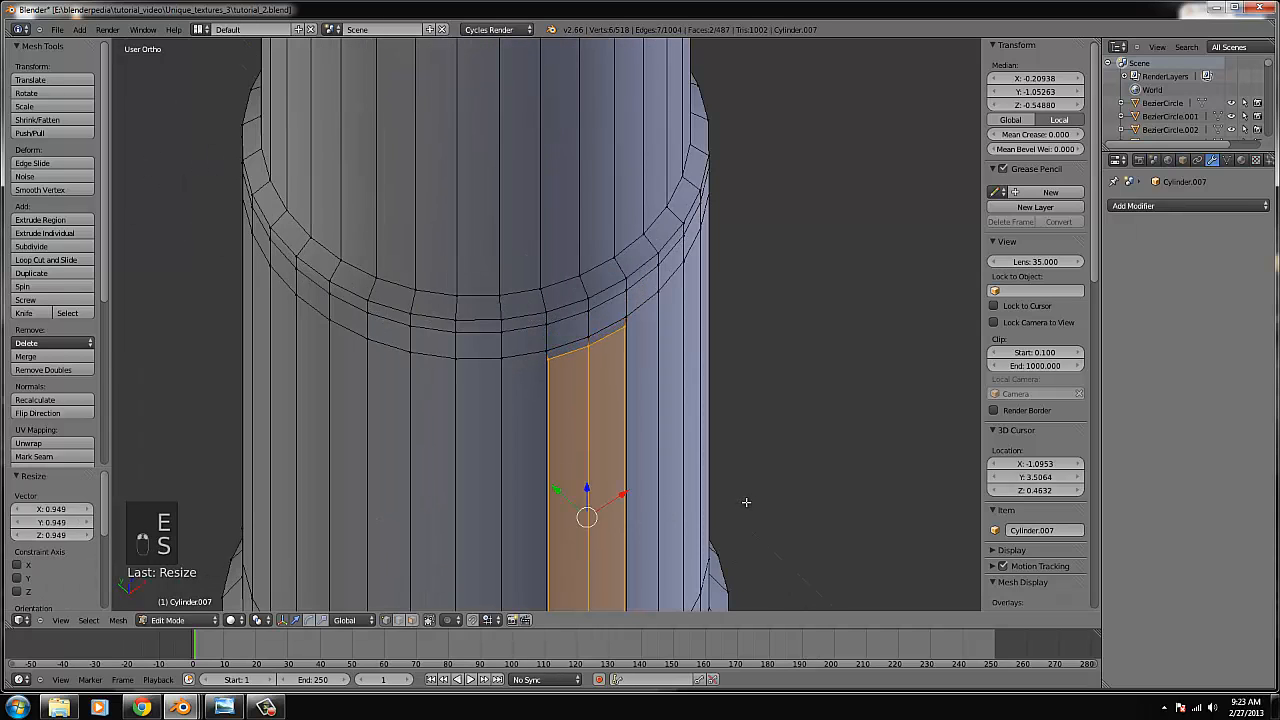
{"action": "key", "text": "s"}
{"action": "key", "text": "s"}
{"action": "left_click", "coordinate": [734, 508]}
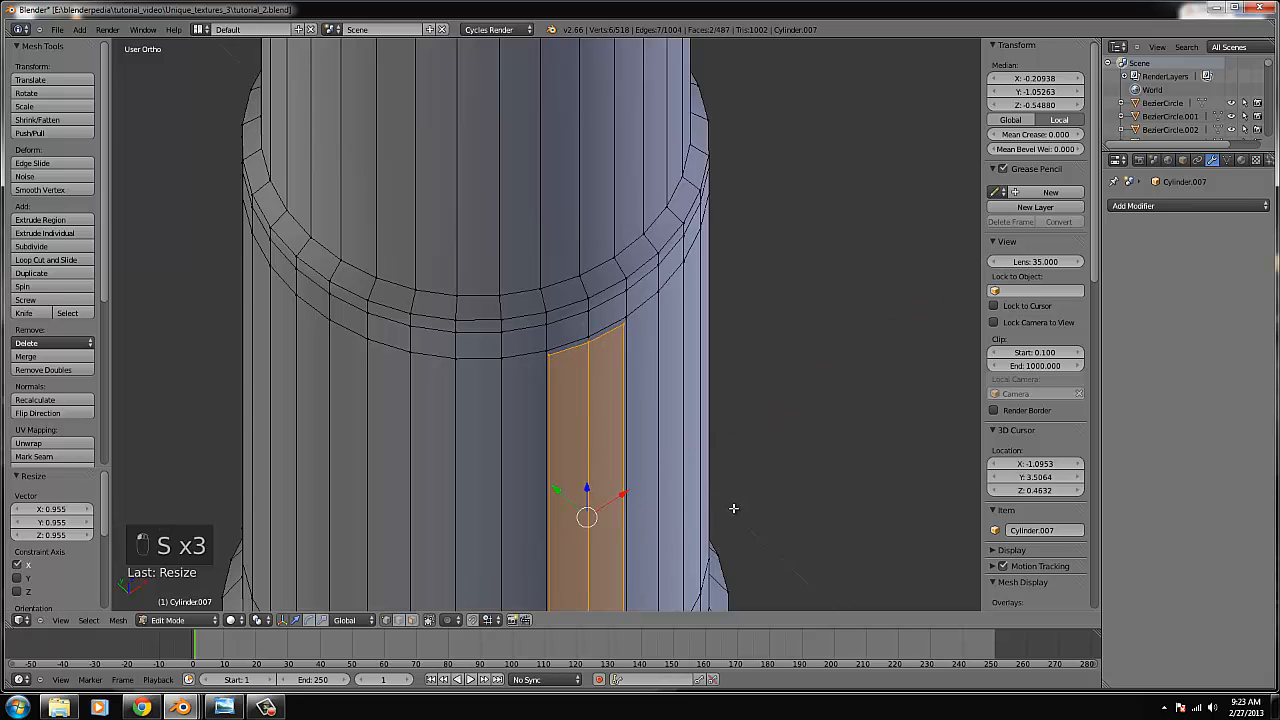
Move the scaled strip inward along Y and extrude it once more to form a recessed slot in the tube.
{"action": "key", "text": "g"}
{"action": "key", "text": "y"}
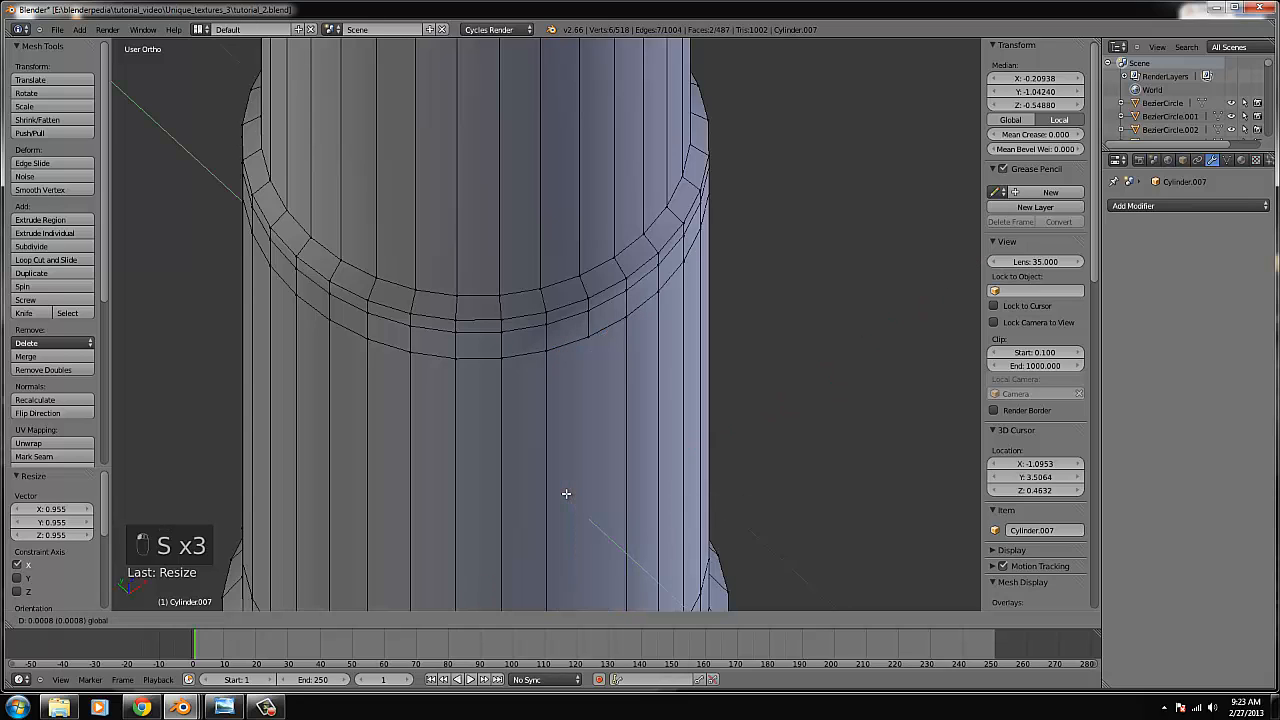
{"action": "key", "text": "e"}
{"action": "left_click", "coordinate": [566, 493]}
{"action": "left_click_drag", "start_coordinate": [566, 493], "coordinate": [554, 490]}
{"action": "key", "text": "Tab"}
Scale the separated strip's mesh to about 0.949 and narrow it to about 0.914 along X.
{"action": "right_click", "coordinate": [601, 452]}
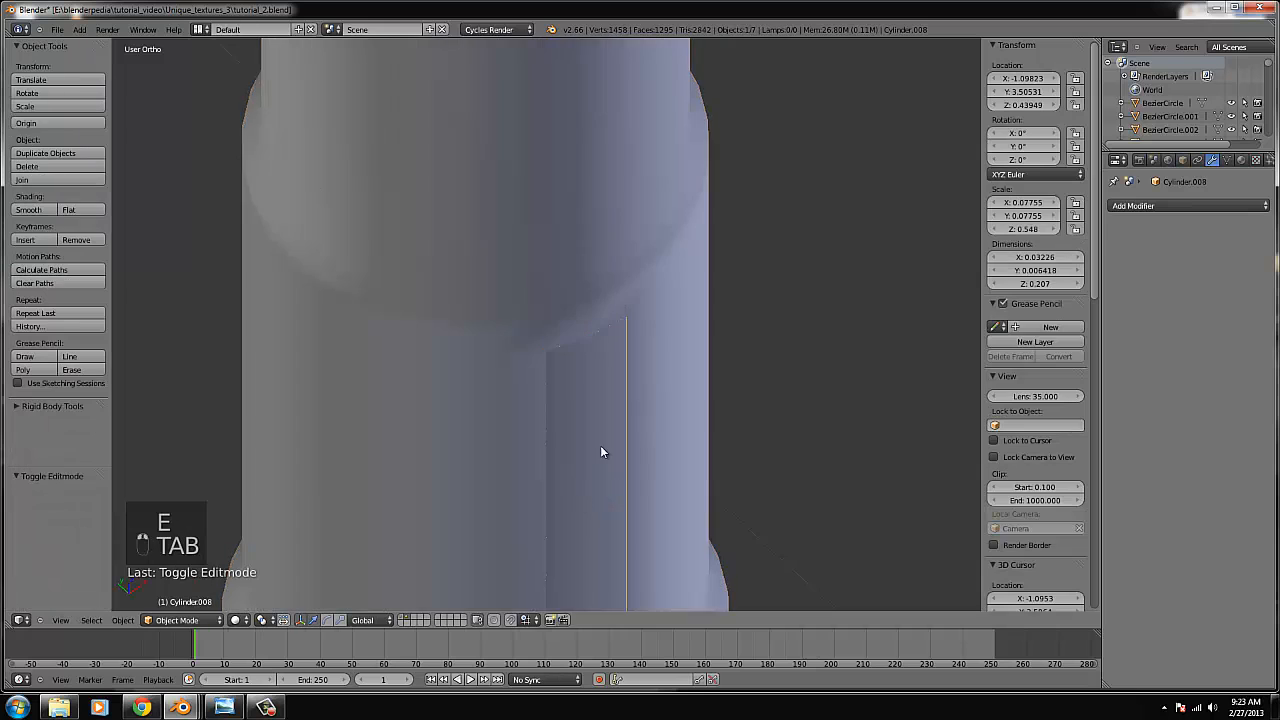
{"action": "scroll", "coordinate": [590, 462], "scroll_direction": "down", "scroll_amount": 2}
{"action": "key", "text": "Tab"}
{"action": "key", "text": "KP_3"}
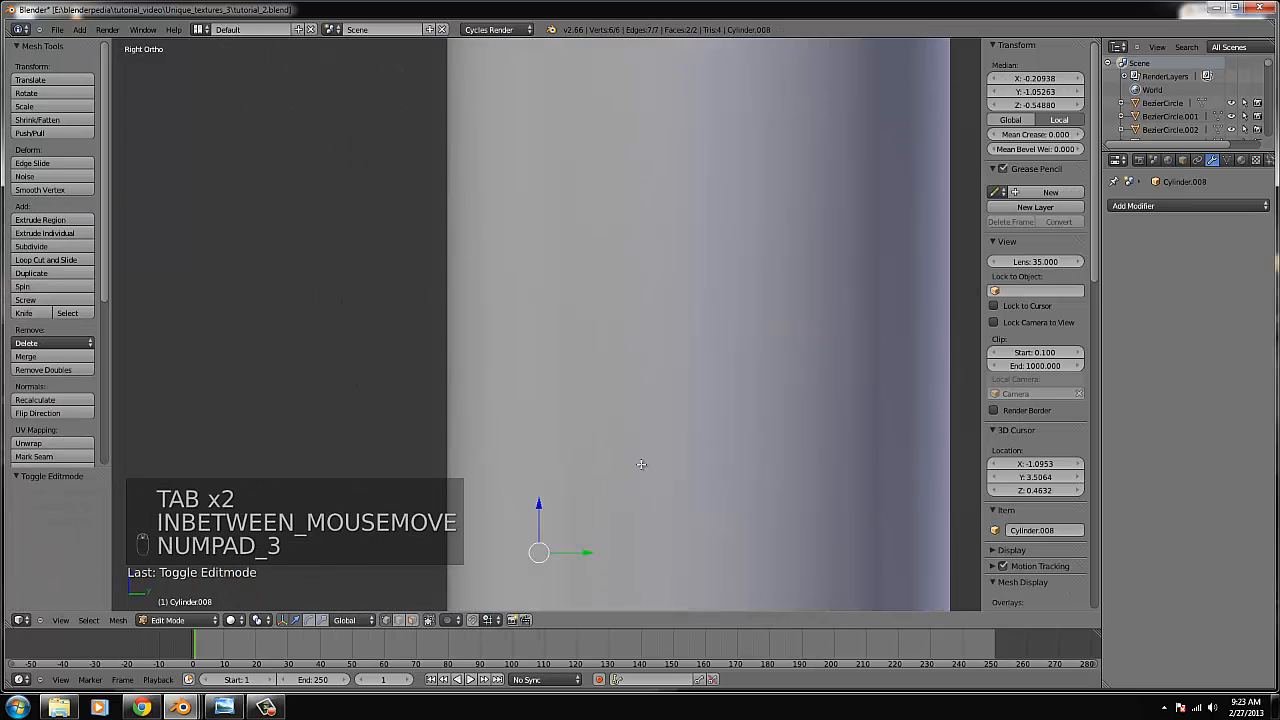
{"action": "key", "text": "KP_1"}
{"action": "key", "text": "Tab"}
{"action": "key", "text": "Tab"}
{"action": "key", "text": "z"}
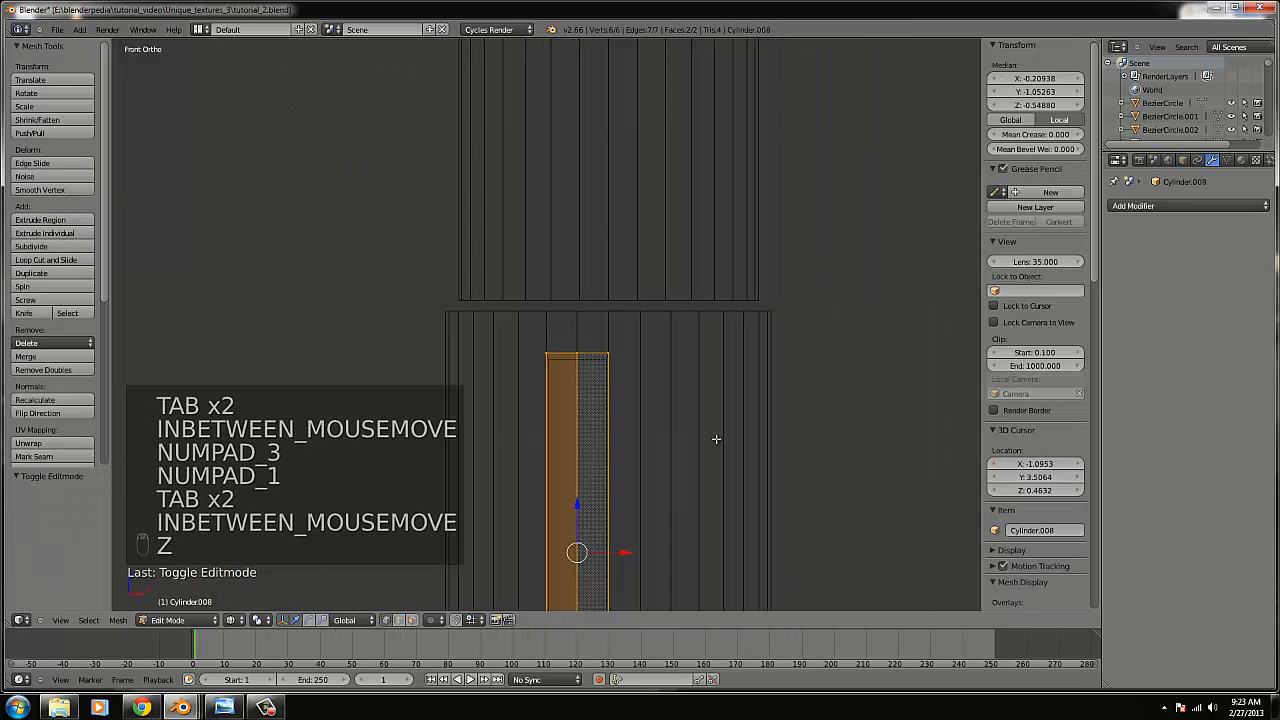
{"action": "key", "text": "s"}
{"action": "key", "text": "s"}
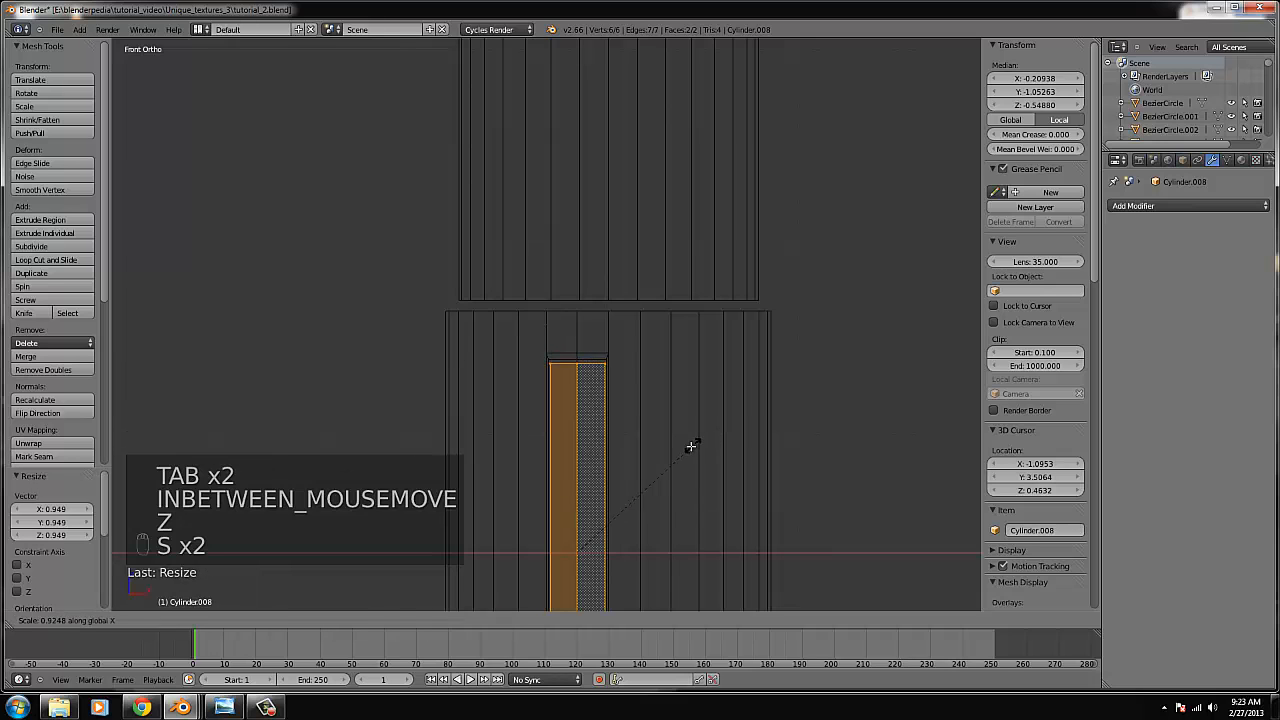
{"action": "left_click", "coordinate": [694, 446]}
Extrude the separated strip twice along Y, outward from the tube, to give it thickness.
{"action": "middle_click_drag", "start_coordinate": [634, 443], "coordinate": [679, 454]}
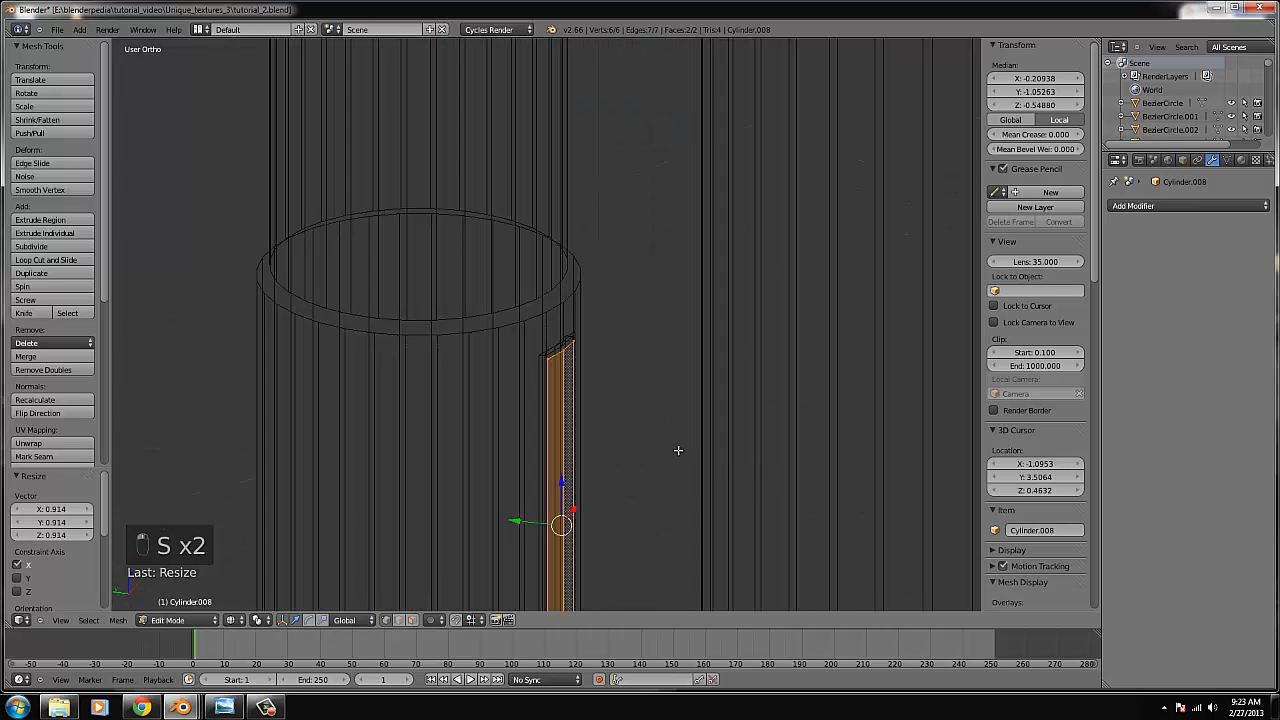
{"action": "key", "text": "KP_1"}
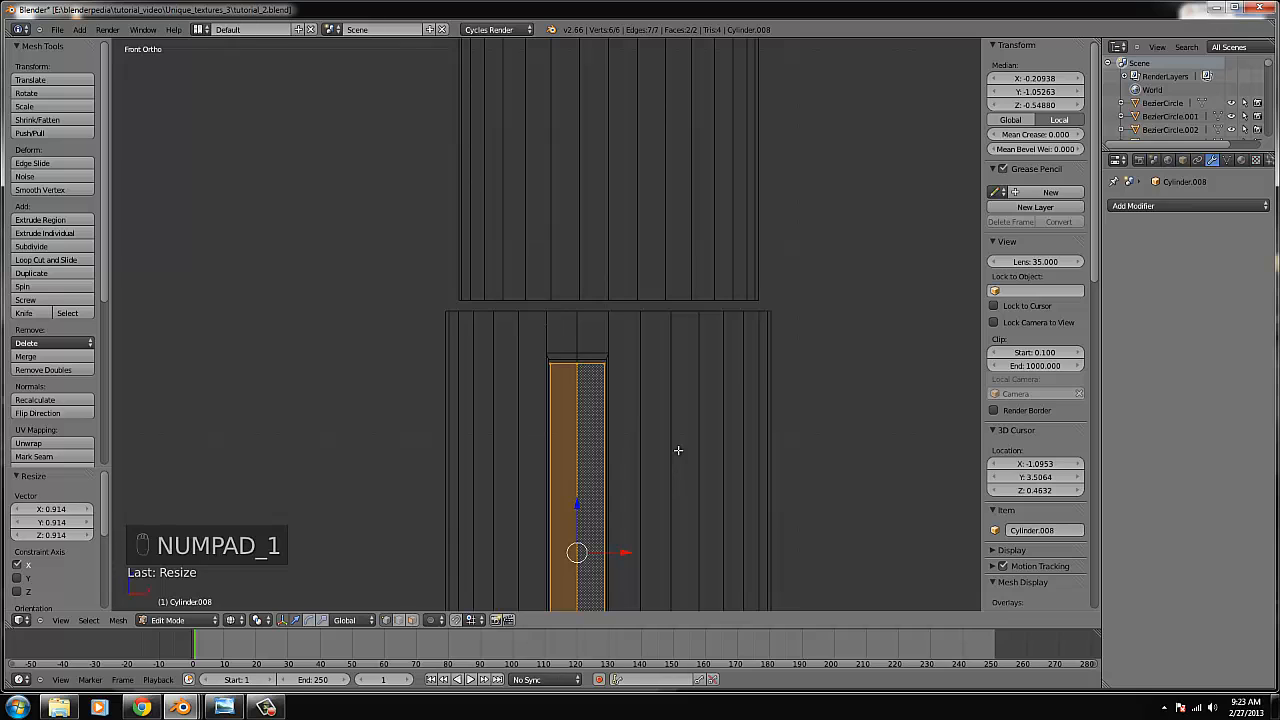
{"action": "key", "text": "KP_4"}
{"action": "key", "text": "KP_4"}
{"action": "key", "text": "KP_4"}
{"action": "key", "text": "KP_4"}
{"action": "key", "text": "KP_4"}
{"action": "key", "text": "KP_4"}
{"action": "key", "text": "KP_4"}
{"action": "key", "text": "KP_4"}
{"action": "key", "text": "KP_4"}
{"action": "key", "text": "KP_4"}
{"action": "key", "text": "KP_4"}
{"action": "key", "text": "KP_4"}
{"action": "key", "text": "KP_4"}
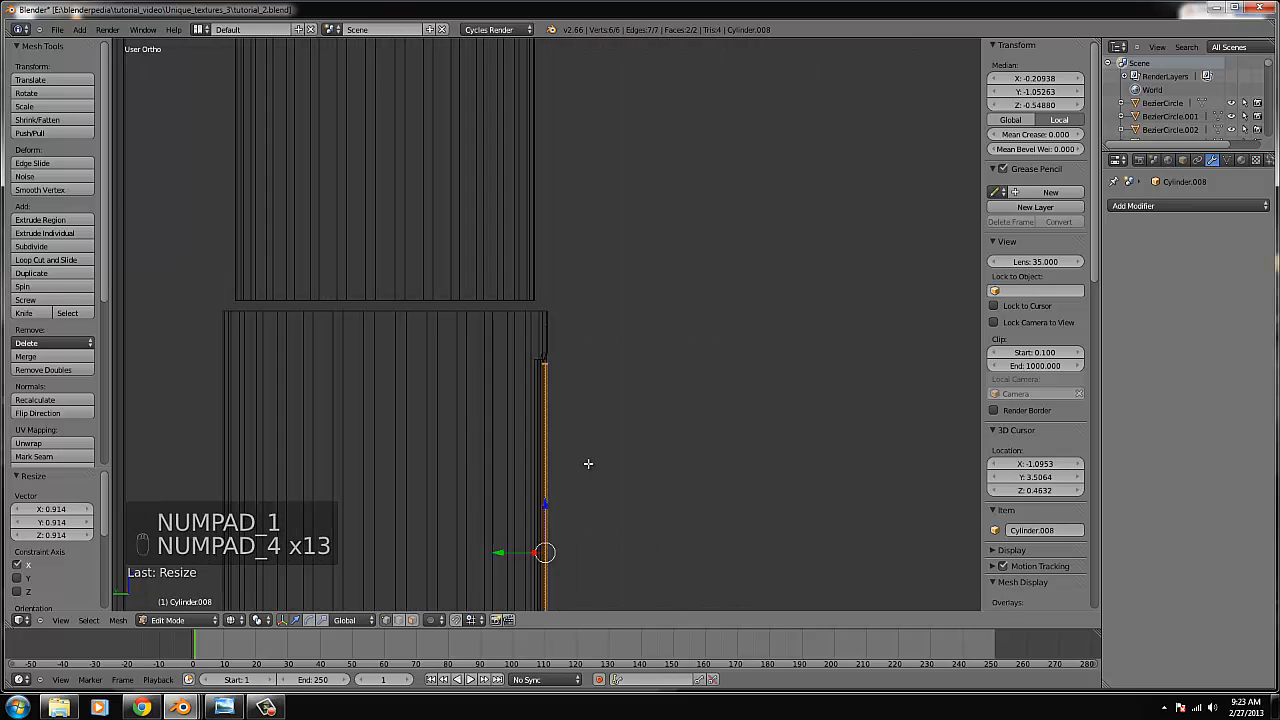
{"action": "key", "text": "e"}
{"action": "left_click_drag", "start_coordinate": [499, 552], "coordinate": [534, 556]}
{"action": "key", "text": "e"}
{"action": "left_click", "coordinate": [643, 497]}
Scale the strip's outer faces to 0.973, narrow them slightly along X, and return to the solid-shaded object.
{"action": "key", "text": "KP_1"}
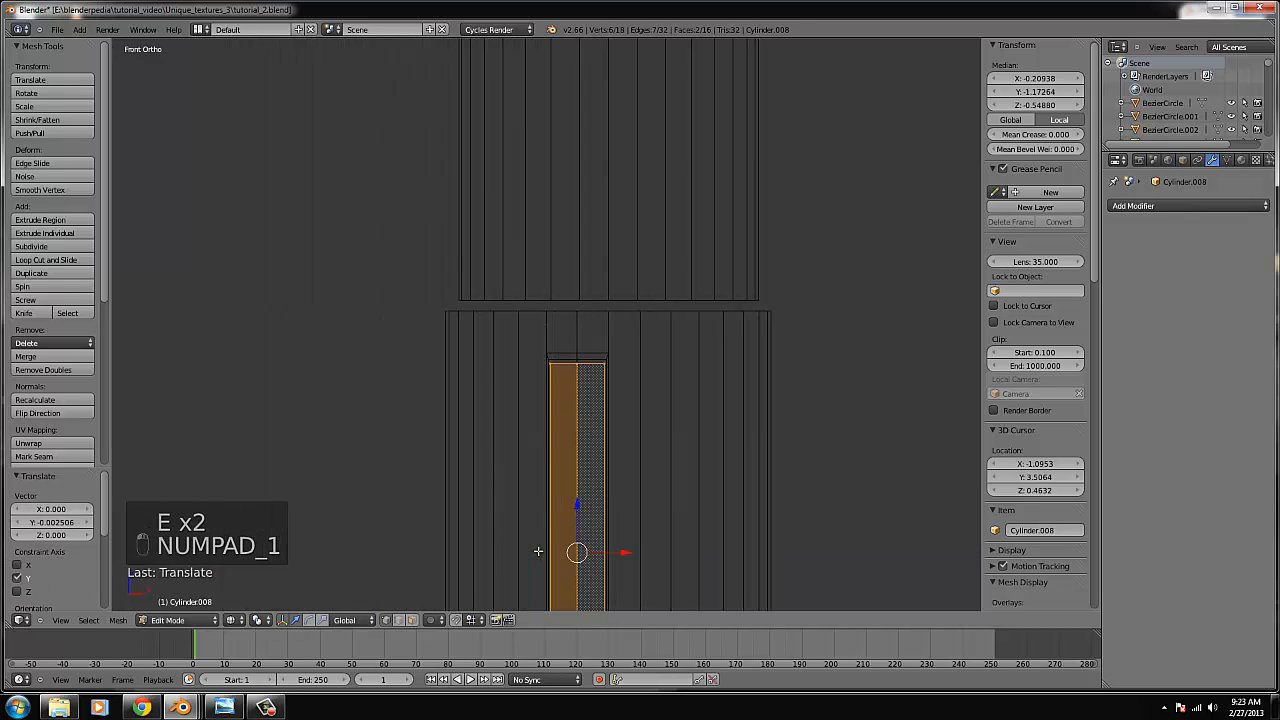
{"action": "key", "text": "s"}
{"action": "left_click", "coordinate": [826, 483]}
{"action": "key", "text": "s"}
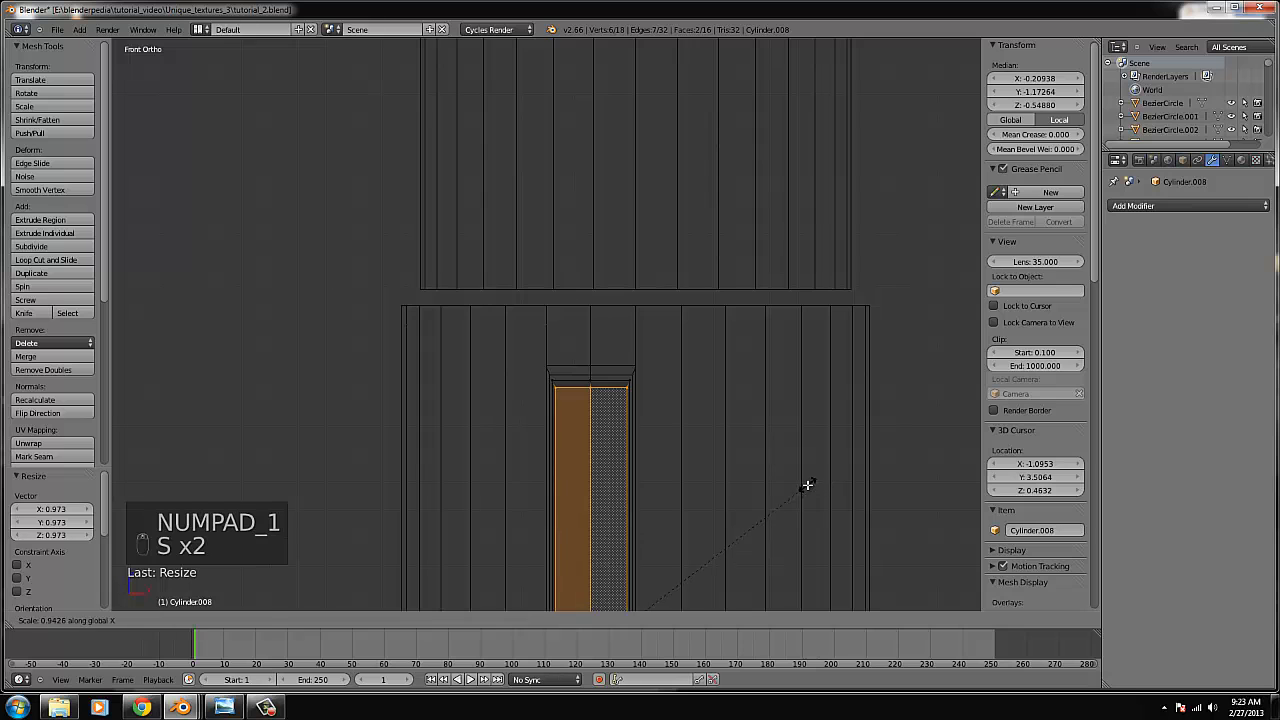
{"action": "left_click", "coordinate": [803, 490]}
{"action": "key", "text": "Tab"}
{"action": "key", "text": "z"}
{"action": "middle_click_drag", "start_coordinate": [716, 444], "coordinate": [840, 479]}
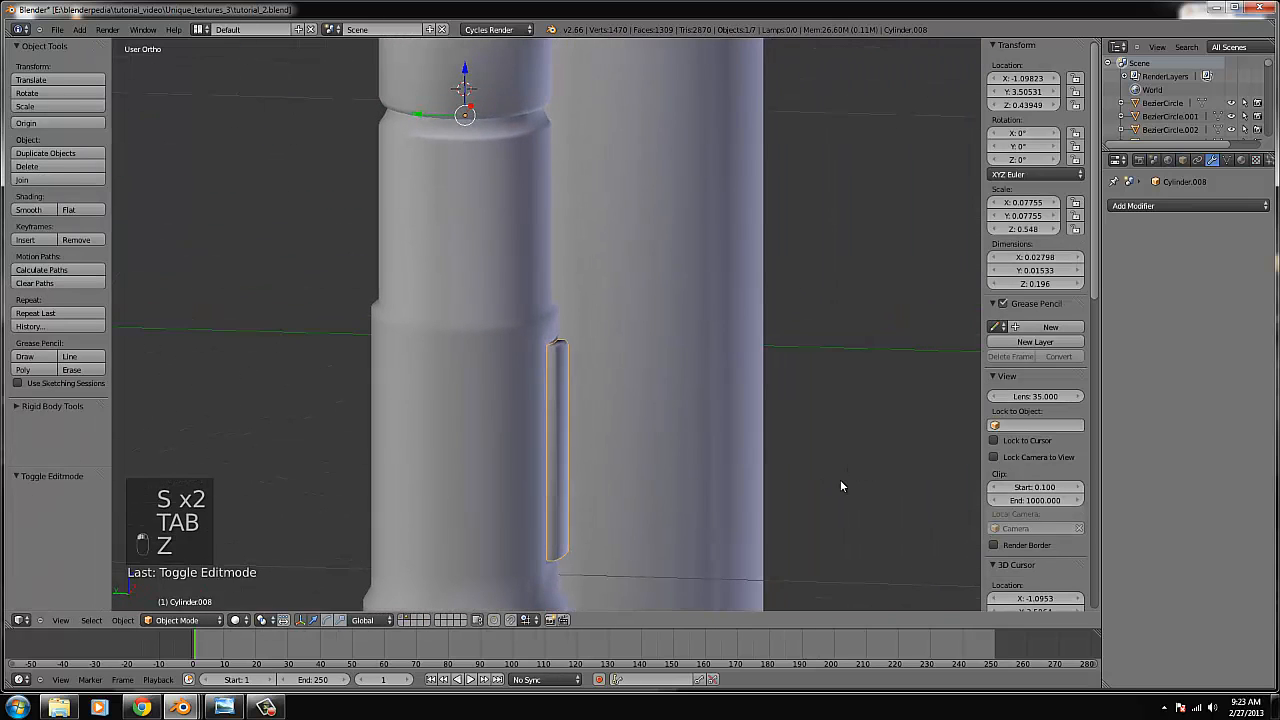
Move the strip's entire linked mesh onto its object origin, and place the strip object back over the tube's slot.
{"action": "key", "text": "KP_1"}
{"action": "key", "text": "KP_4"}
{"action": "key", "text": "KP_4"}
{"action": "key", "text": "KP_4"}
{"action": "key", "text": "KP_4"}
{"action": "key", "text": "KP_4"}
{"action": "key", "text": "KP_4"}
{"action": "key", "text": "KP_4"}
{"action": "key", "text": "KP_4"}
{"action": "key", "text": "KP_4"}
{"action": "key", "text": "KP_4"}
{"action": "key", "text": "KP_4"}
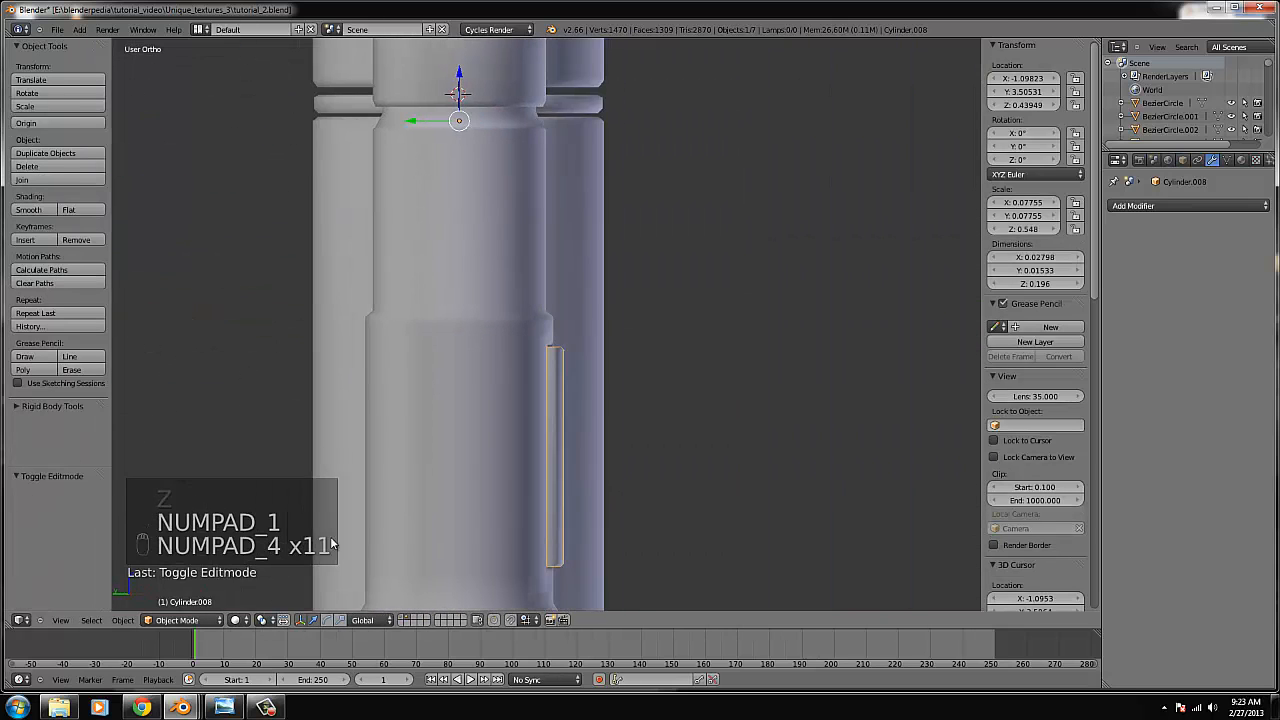
{"action": "key", "text": "Tab"}
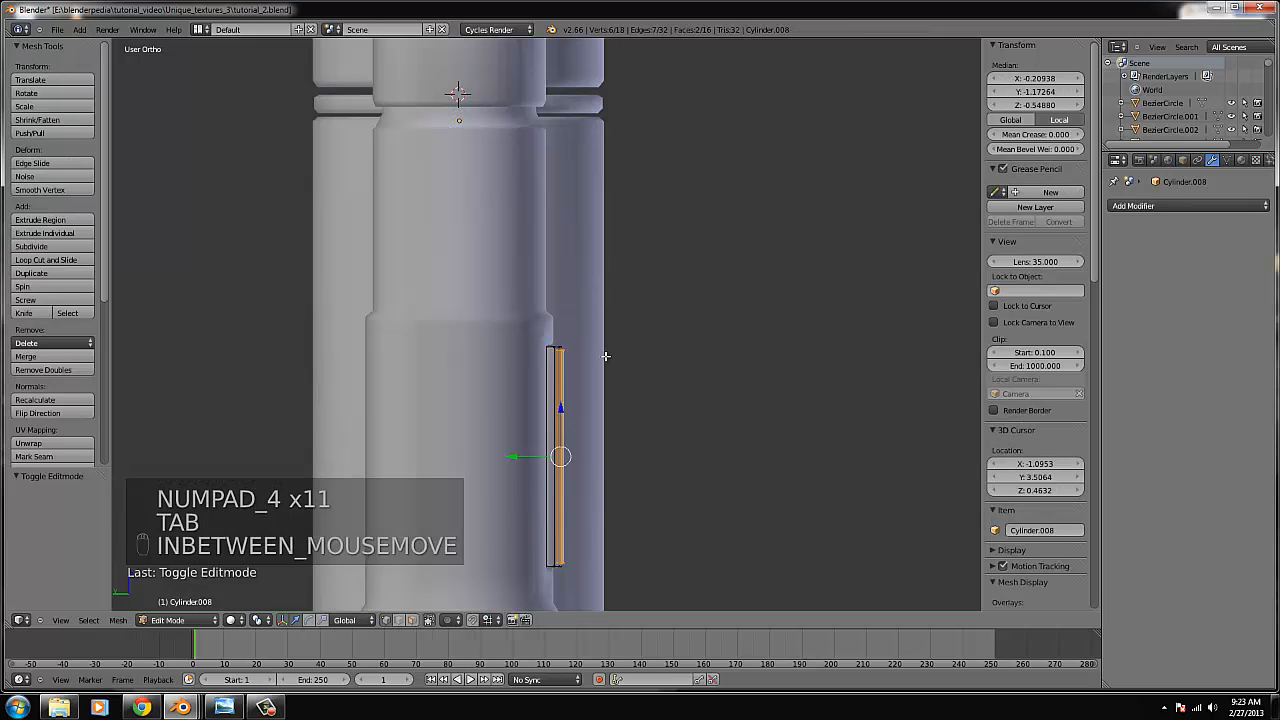
{"action": "key", "text": "ctrl+l"}
{"action": "key", "text": "g"}
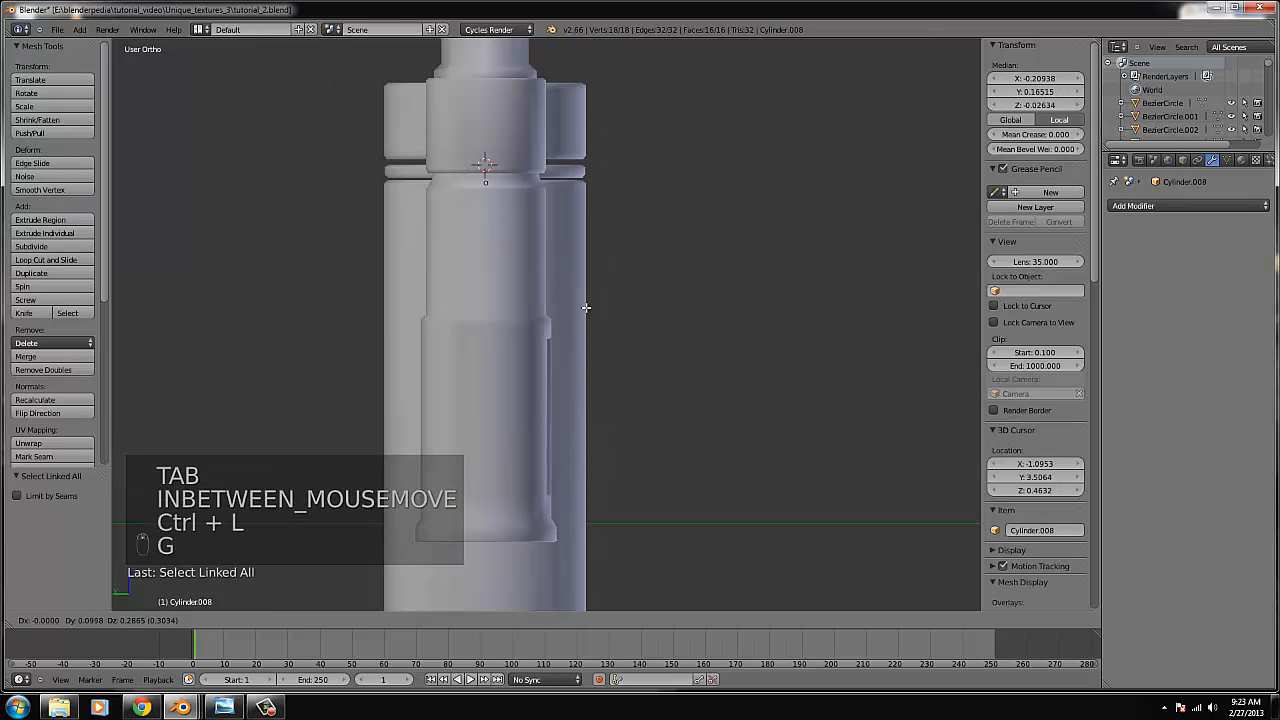
{"action": "left_click", "coordinate": [585, 296]}
{"action": "key", "text": "z"}
{"action": "key", "text": "g"}
{"action": "key", "text": "Tab"}
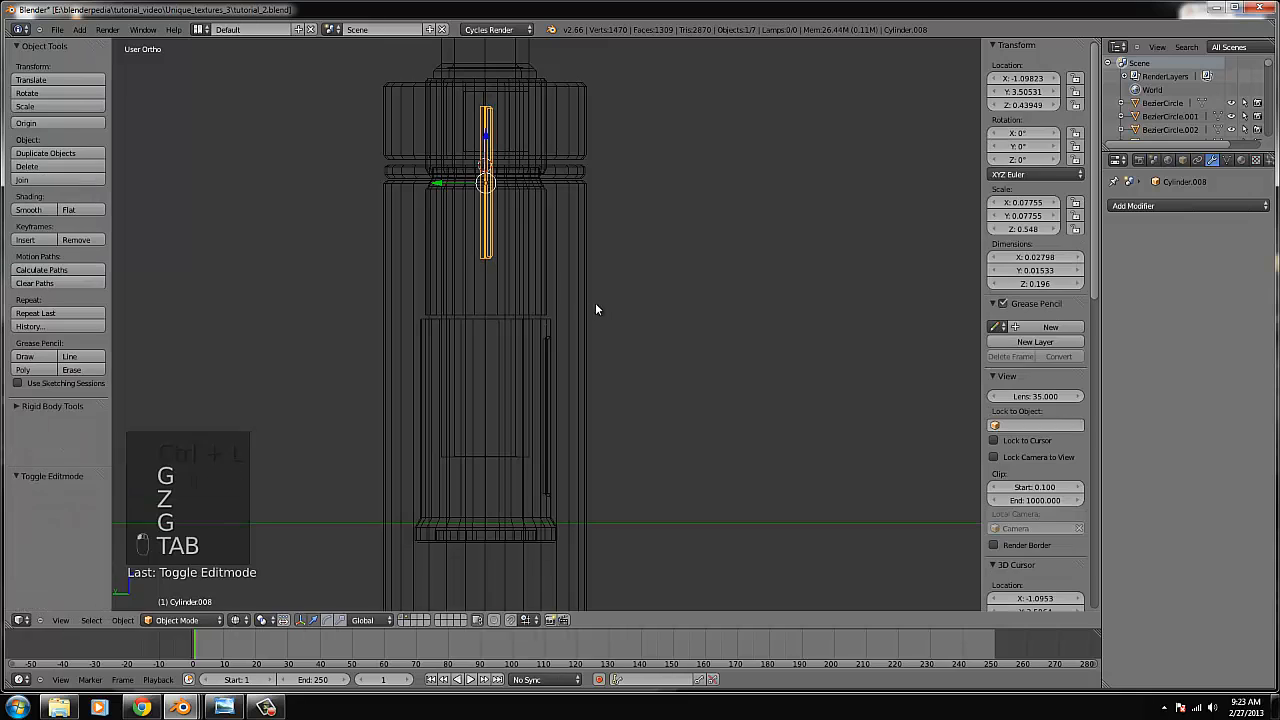
{"action": "key", "text": "g"}
{"action": "left_click", "coordinate": [643, 523]}
Try to tilt the strip by about 2.77° in the side view.
{"action": "key", "text": "r"}
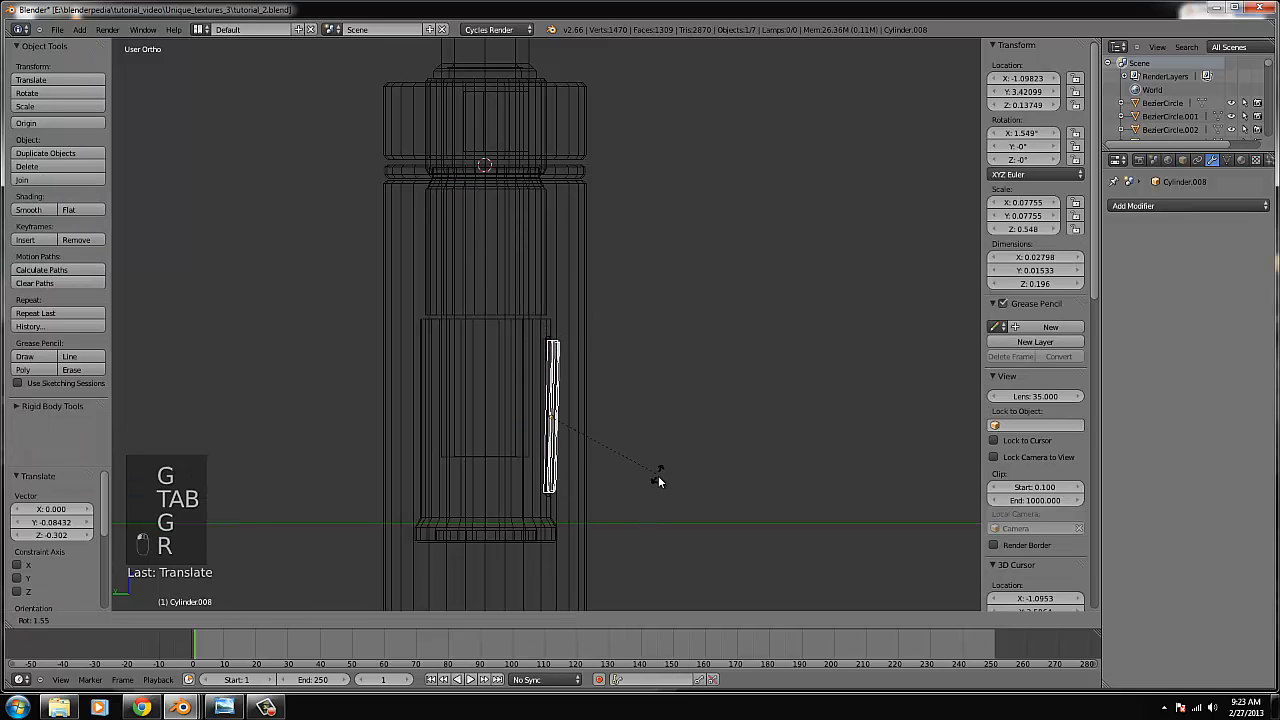
{"action": "left_click", "coordinate": [659, 483]}
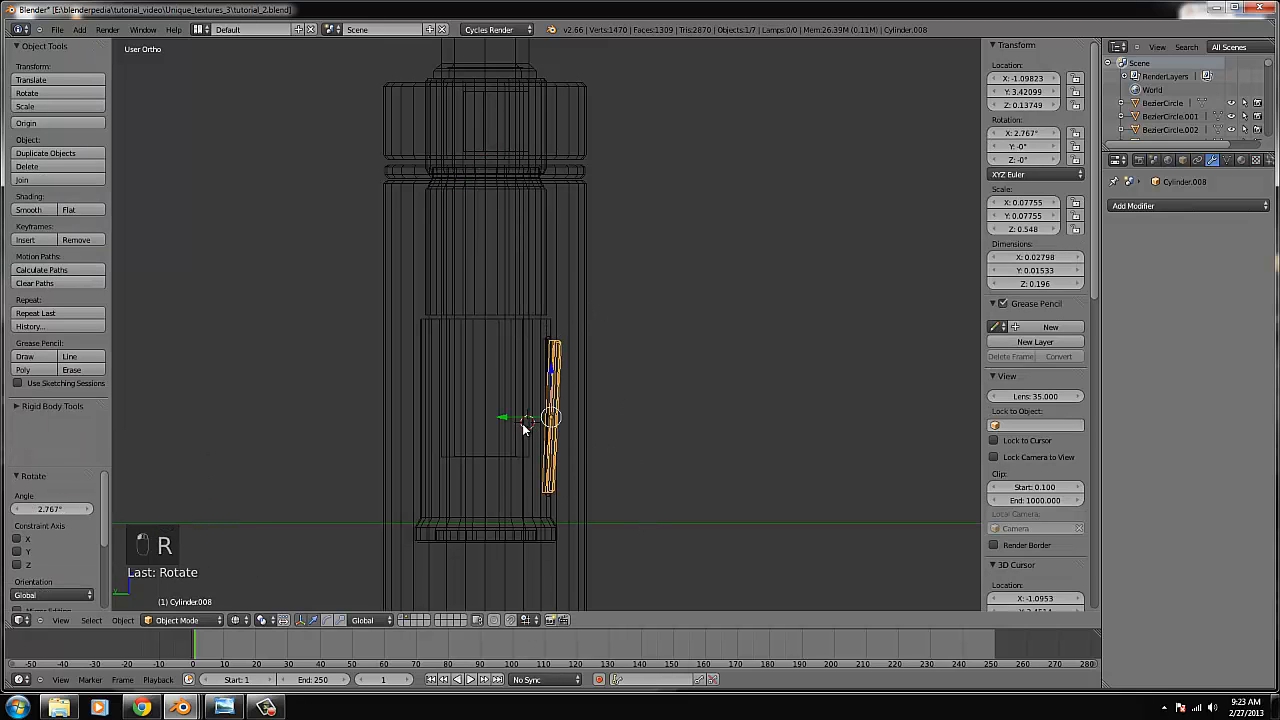
{"action": "key", "text": "ctrl+z"}
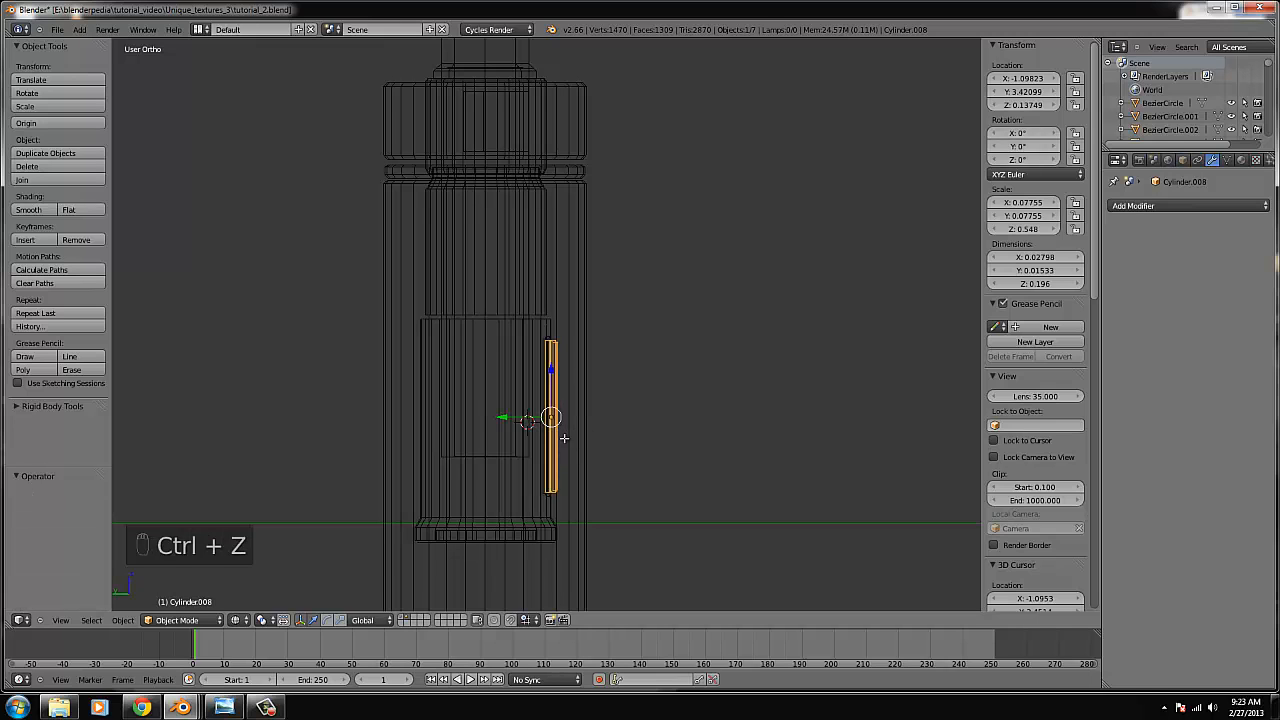
Select the vertices of the strip's inner side and move them about 0.0068 along Y, deeper into the tube.
{"action": "key", "text": "Tab"}
{"action": "key", "text": "ctrl+KP_Decimal"}
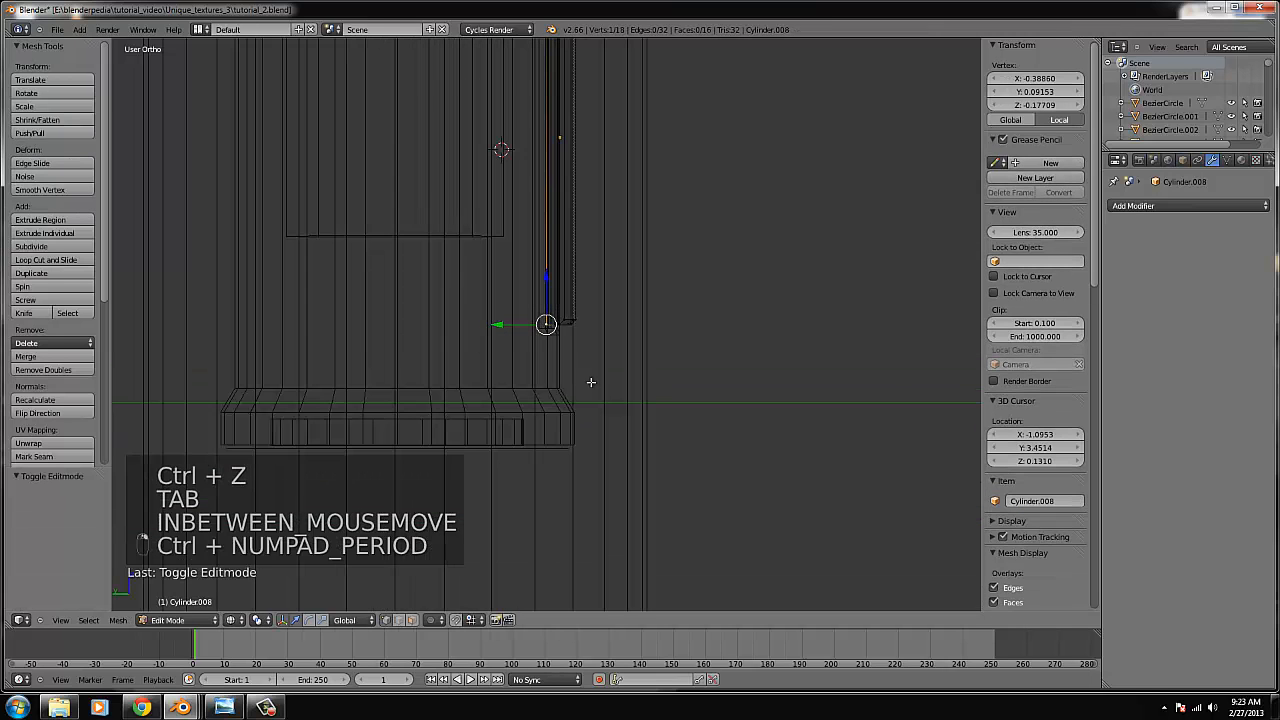
{"action": "key", "text": "b"}
{"action": "scroll", "coordinate": [497, 253], "scroll_direction": "down", "scroll_amount": 4}
{"action": "key", "text": "b"}
{"action": "left_click_drag", "start_coordinate": [529, 128], "coordinate": [566, 186]}
{"action": "middle_click_drag", "start_coordinate": [617, 229], "coordinate": [640, 390]}
{"action": "key", "text": "b"}
{"action": "middle_click_drag", "start_coordinate": [651, 231], "coordinate": [638, 258]}
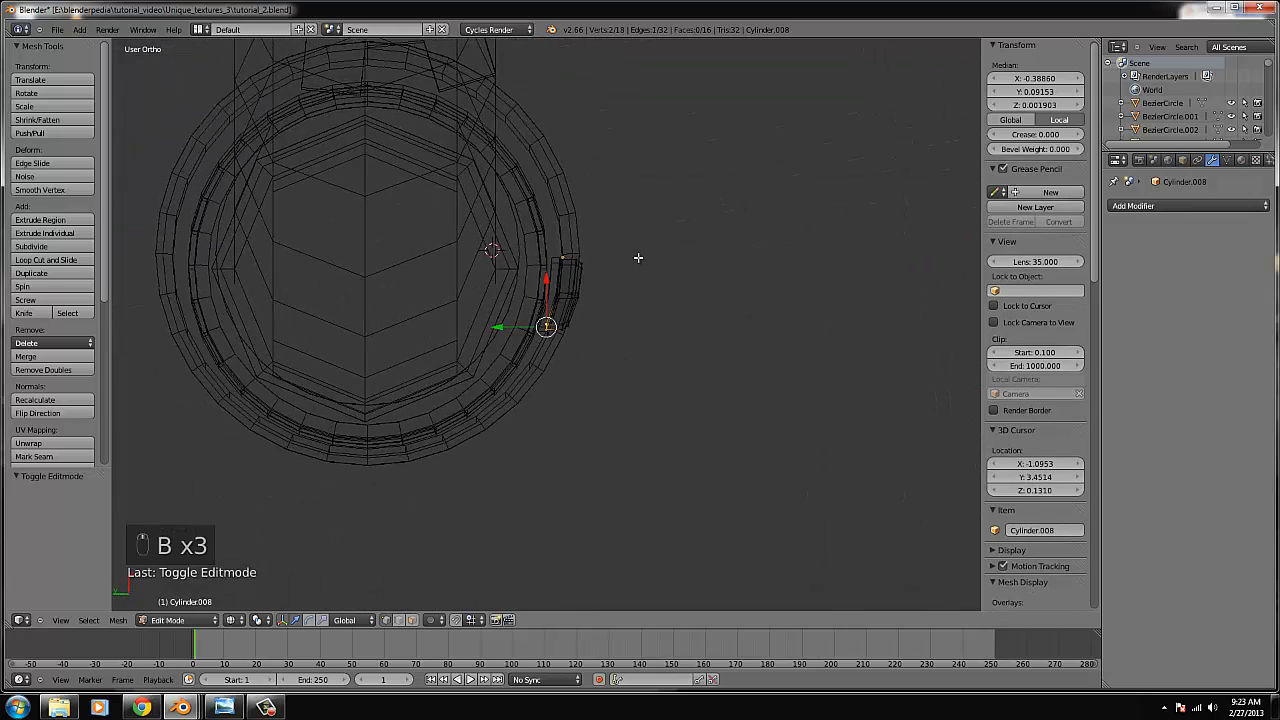
{"action": "key", "text": "KP_7"}
{"action": "scroll", "coordinate": [637, 257], "scroll_direction": "up", "scroll_amount": 6}
{"action": "key", "text": "b"}
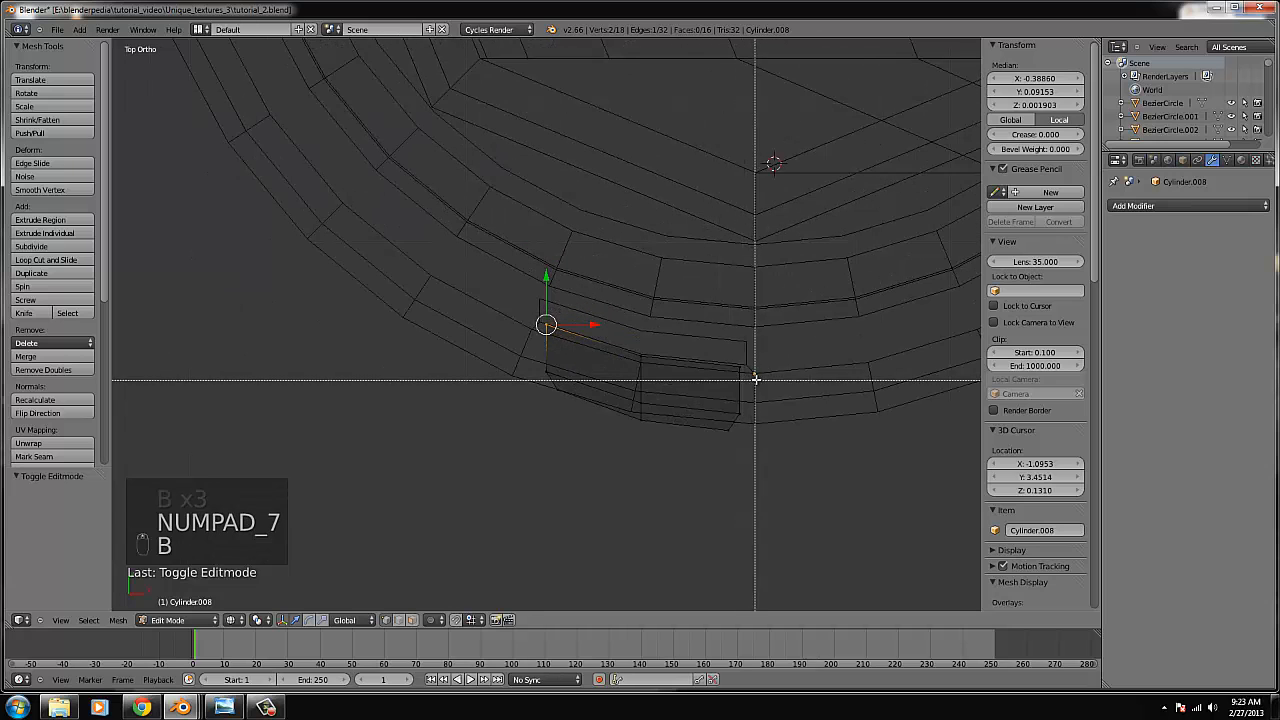
{"action": "key", "text": "b"}
{"action": "left_click_drag", "start_coordinate": [754, 377], "coordinate": [728, 392]}
{"action": "scroll", "coordinate": [728, 392], "scroll_direction": "down", "scroll_amount": 4}
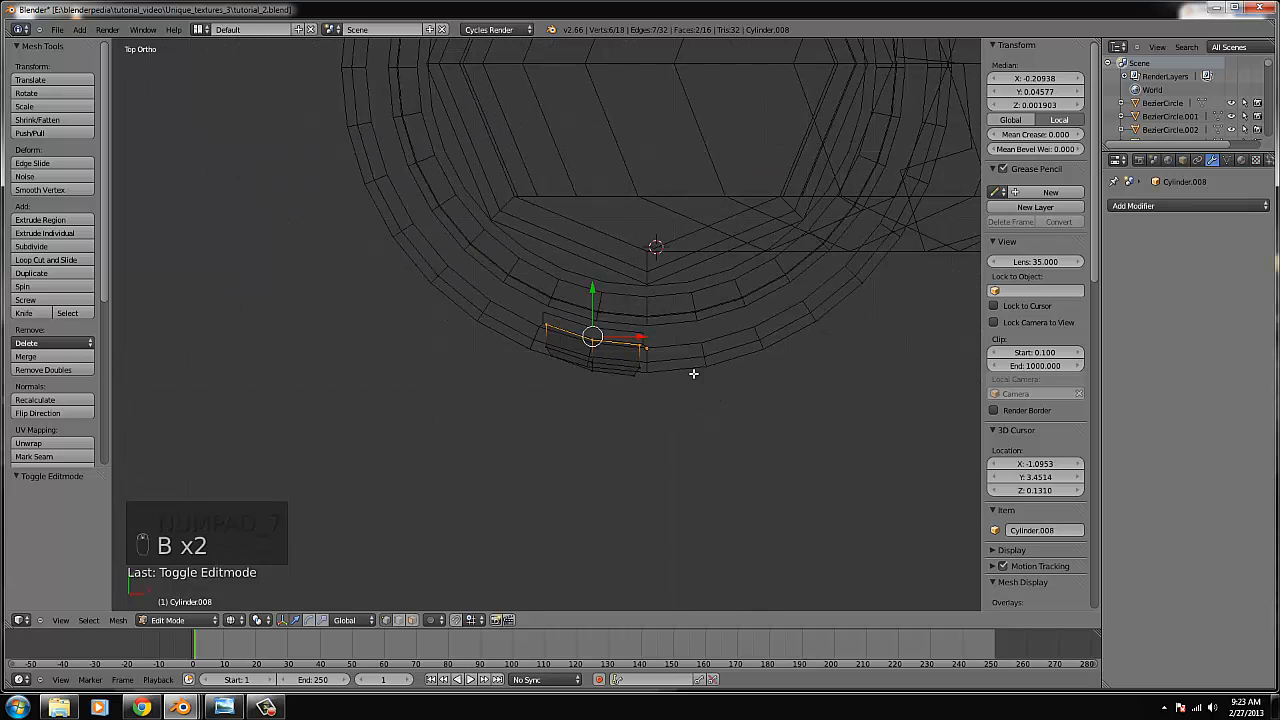
{"action": "left_click_drag", "start_coordinate": [591, 302], "coordinate": [591, 272]}
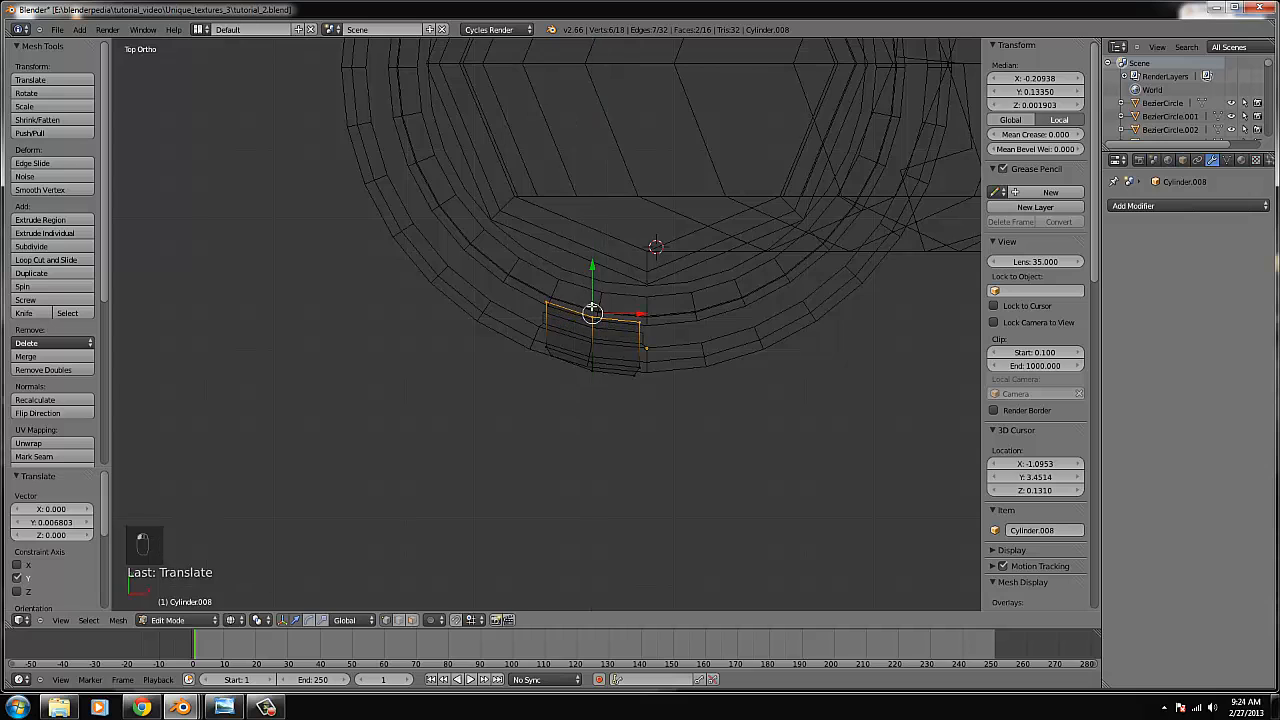
Rotate the strip object by about 2.38° in the side view so it sits tilted in the slot.
{"action": "scroll", "coordinate": [601, 357], "scroll_direction": "down", "scroll_amount": 2}
{"action": "key", "text": "KP_1"}
{"action": "key", "text": "KP_4"}
{"action": "key", "text": "KP_4"}
{"action": "key", "text": "KP_4"}
{"action": "key", "text": "KP_4"}
{"action": "key", "text": "KP_4"}
{"action": "key", "text": "KP_4"}
{"action": "key", "text": "KP_4"}
{"action": "key", "text": "KP_4"}
{"action": "key", "text": "KP_4"}
{"action": "key", "text": "KP_4"}
{"action": "key", "text": "KP_4"}
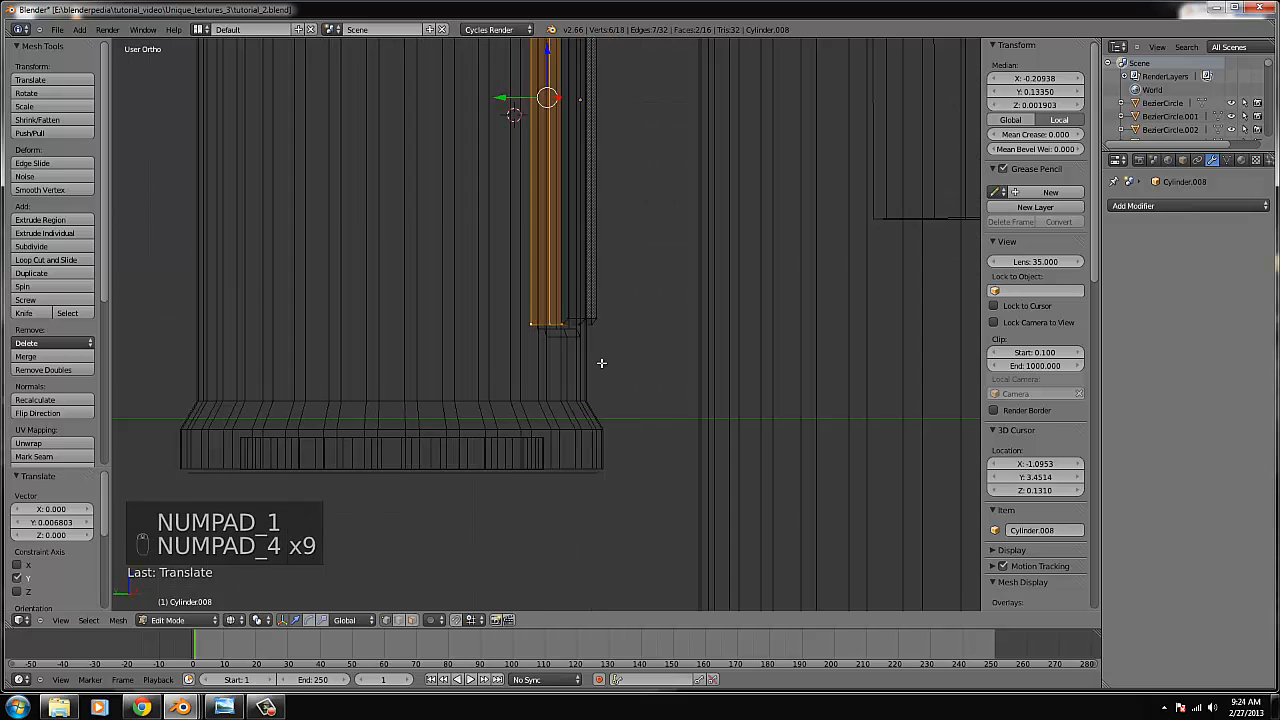
{"action": "key", "text": "Tab"}
{"action": "key", "text": "z"}
{"action": "key", "text": "r"}
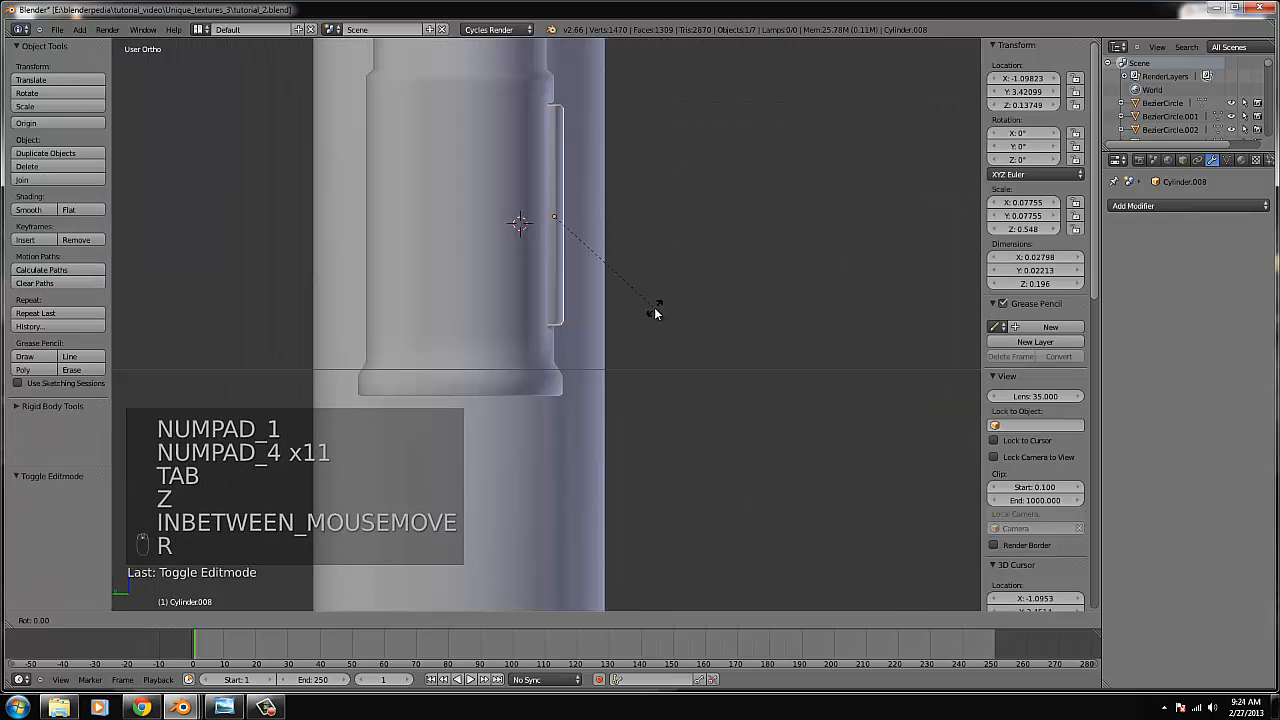
{"action": "left_click", "coordinate": [651, 312]}
Examine the tube end with its tilted strip and the whole faucet from several angles.
{"action": "scroll", "coordinate": [600, 330], "scroll_direction": "down", "scroll_amount": 3}
{"action": "right_click", "coordinate": [476, 366]}
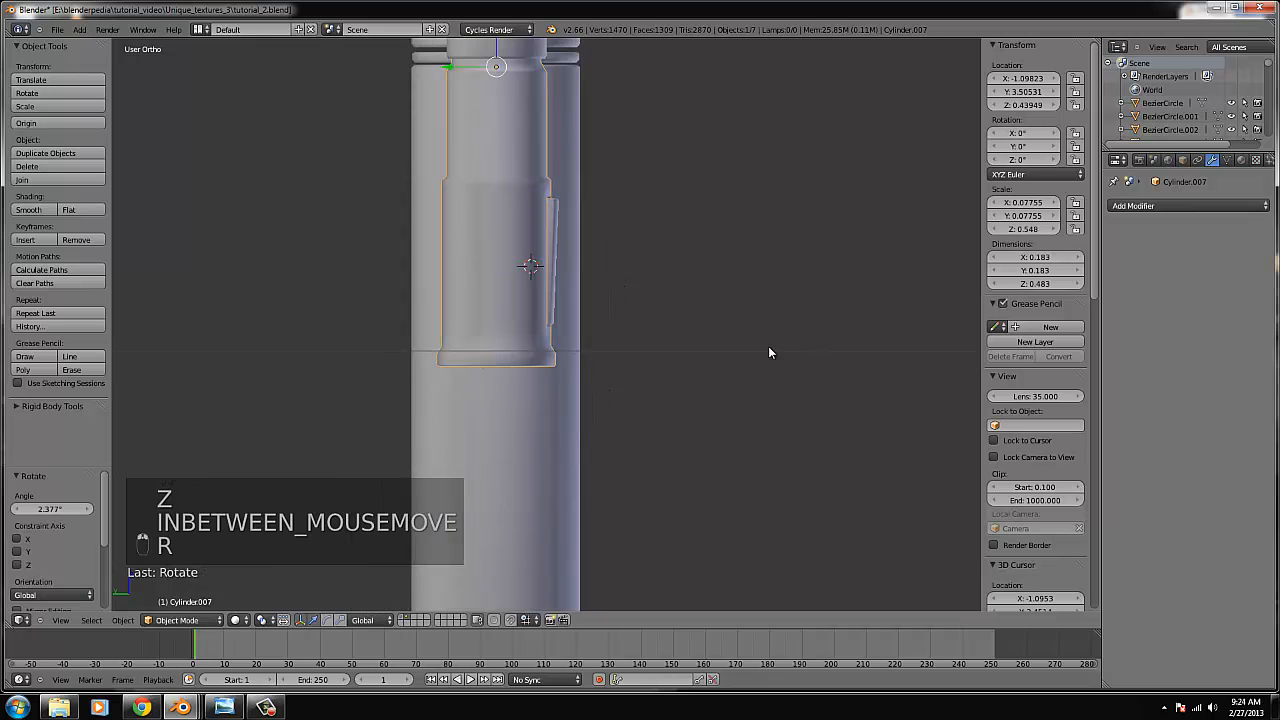
{"action": "middle_click_drag", "start_coordinate": [768, 346], "coordinate": [714, 400]}
{"action": "scroll", "coordinate": [701, 352], "scroll_direction": "down", "scroll_amount": 4}
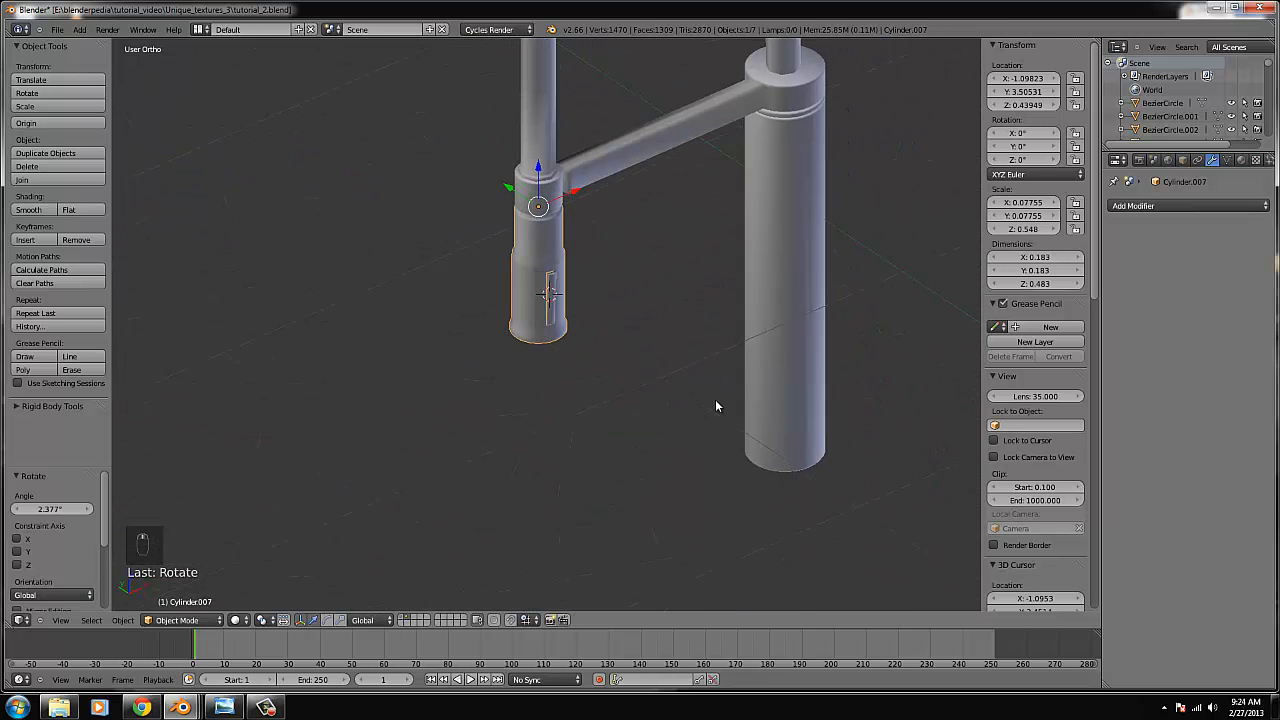
{"action": "scroll", "coordinate": [684, 322], "scroll_direction": "down", "scroll_amount": 4}
{"action": "scroll", "coordinate": [684, 326], "scroll_direction": "up", "scroll_amount": 3}
{"action": "middle_click_drag", "start_coordinate": [680, 337], "coordinate": [619, 289]}
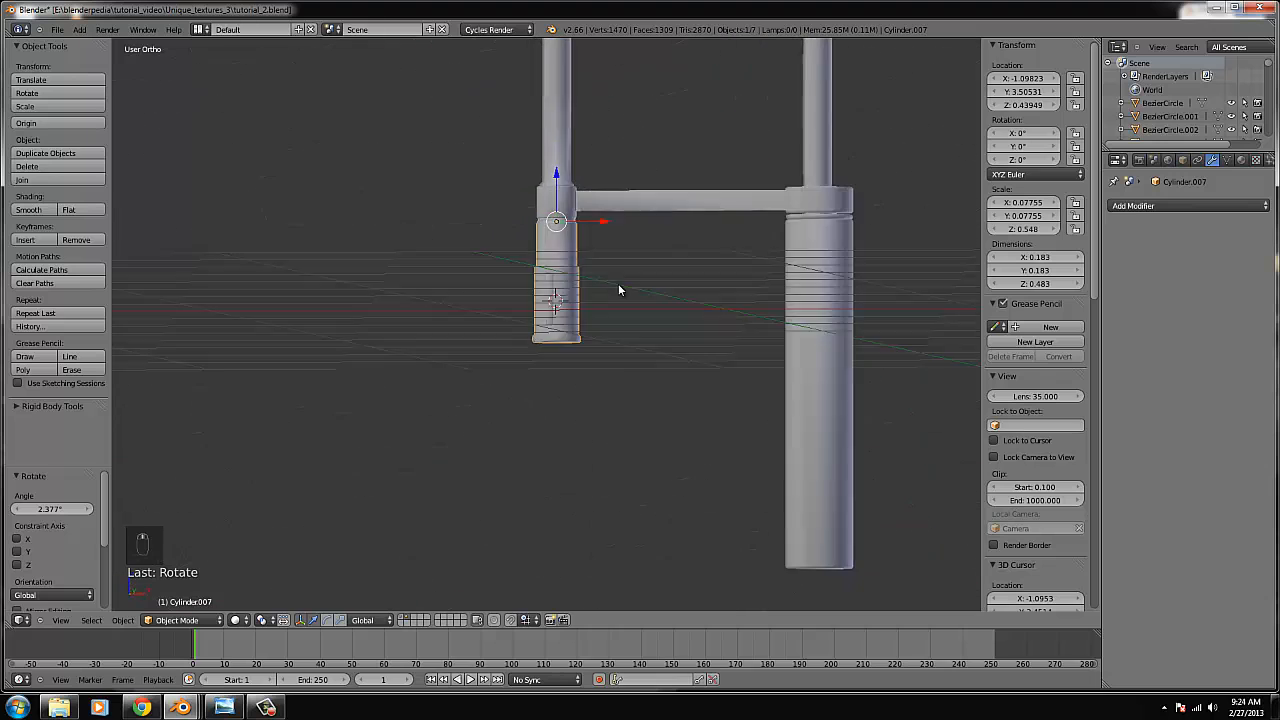
{"action": "scroll", "coordinate": [620, 292], "scroll_direction": "down", "scroll_amount": 4}
{"action": "key", "text": "KP_1"}
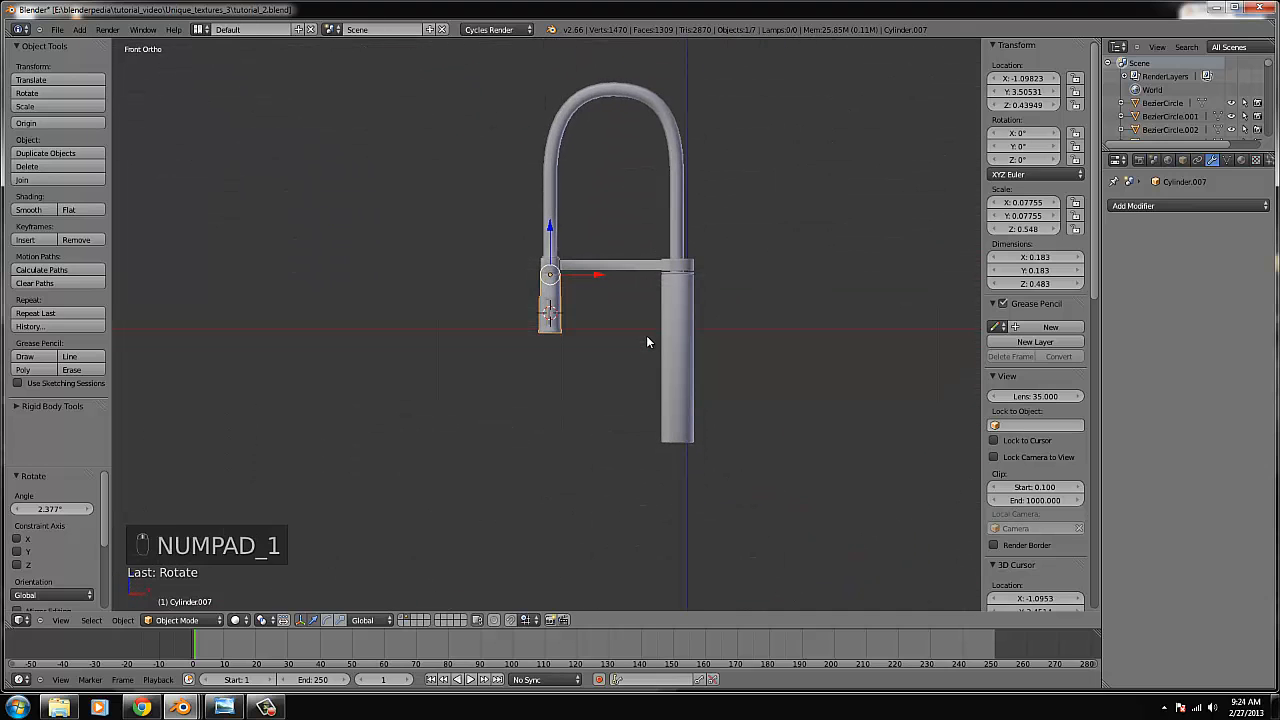
{"action": "right_click", "coordinate": [668, 140]}
{"action": "key", "text": "g"}
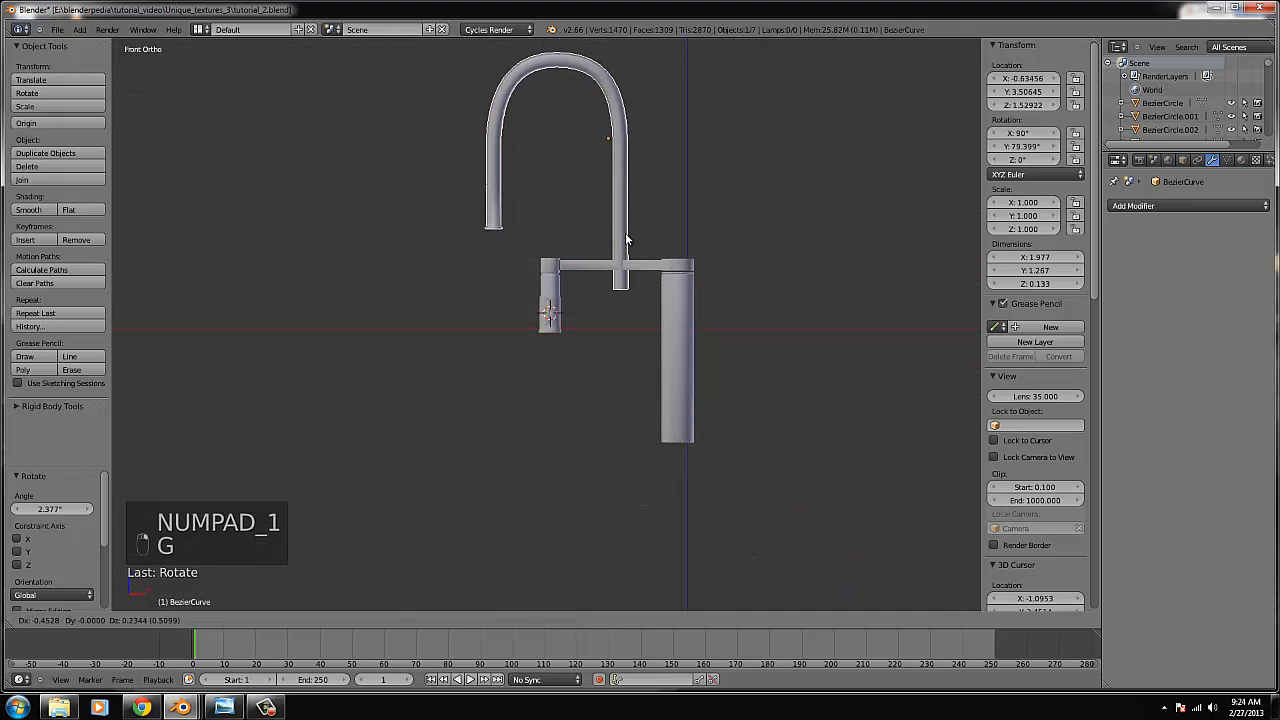
{"action": "right_click", "coordinate": [639, 251]}
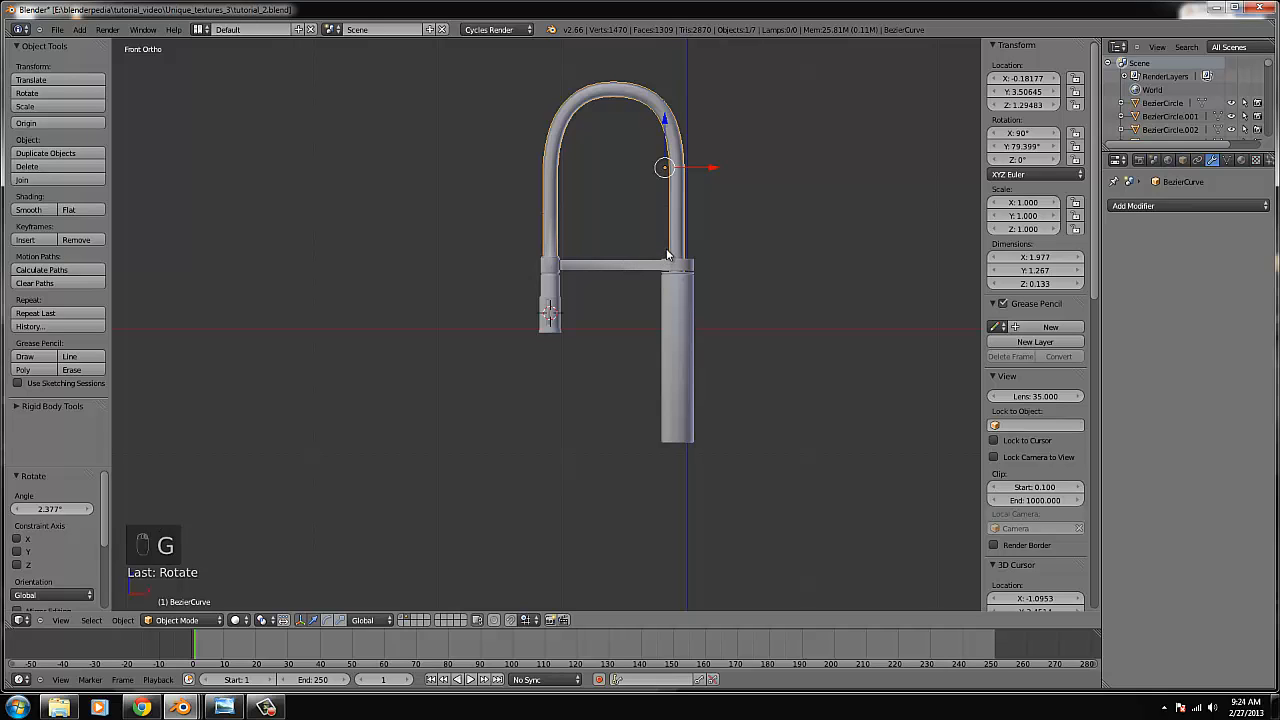
Stretch the thin ring below the base's collar by 1.265 along Z and move it up about 0.005.
{"action": "scroll", "coordinate": [714, 296], "scroll_direction": "up", "scroll_amount": 4}
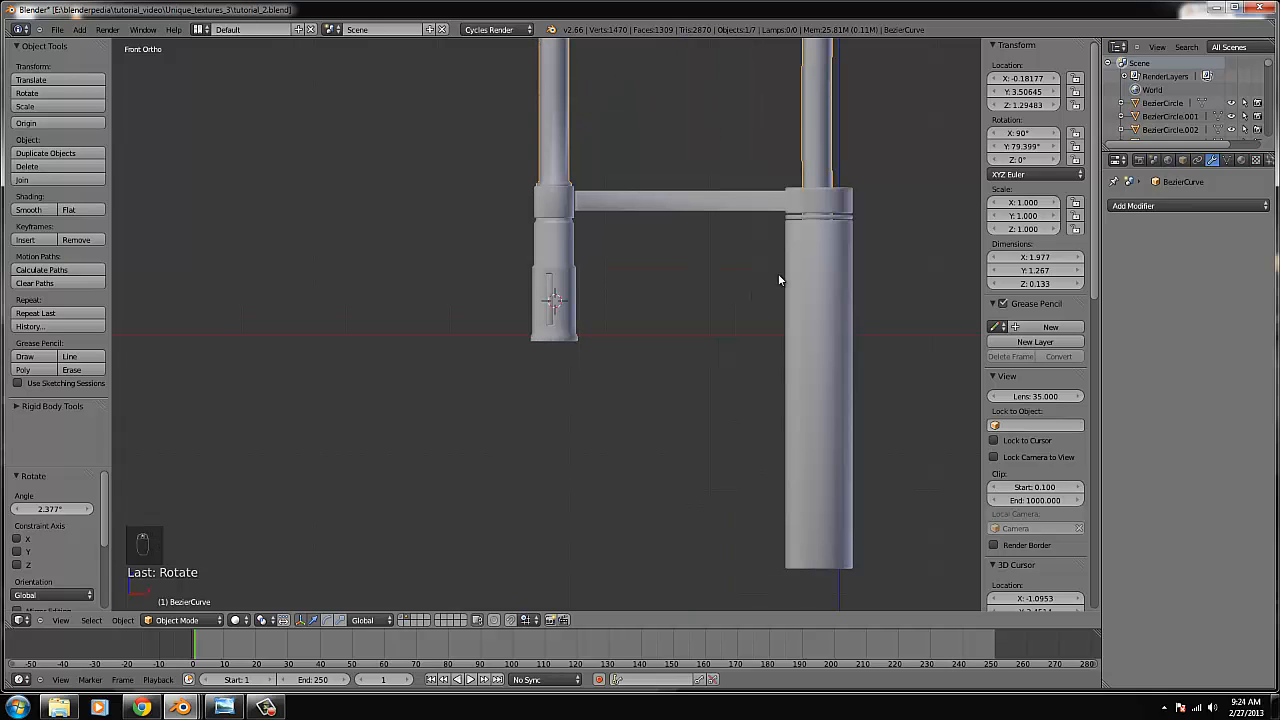
{"action": "right_click", "coordinate": [823, 219]}
{"action": "key", "text": "ctrl+KP_Decimal"}
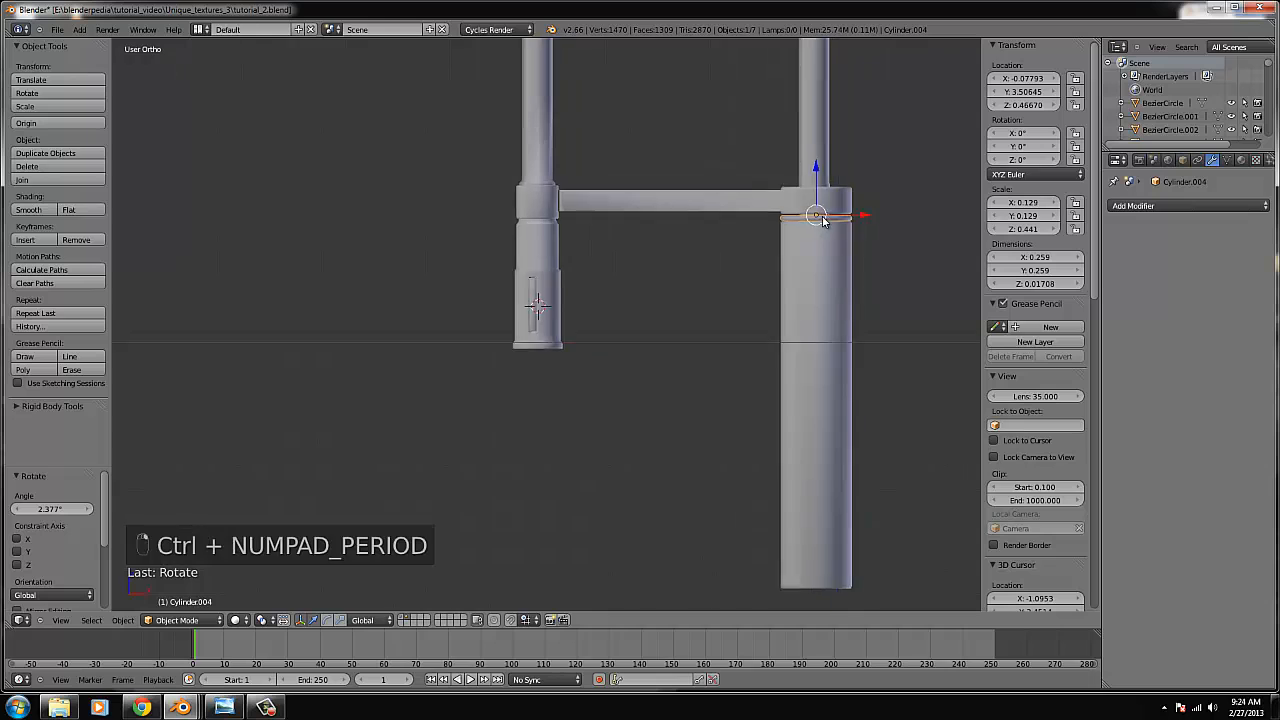
{"action": "key", "text": "s"}
{"action": "key", "text": "z"}
{"action": "left_click", "coordinate": [791, 337]}
{"action": "key", "text": "g"}
{"action": "key", "text": "z"}
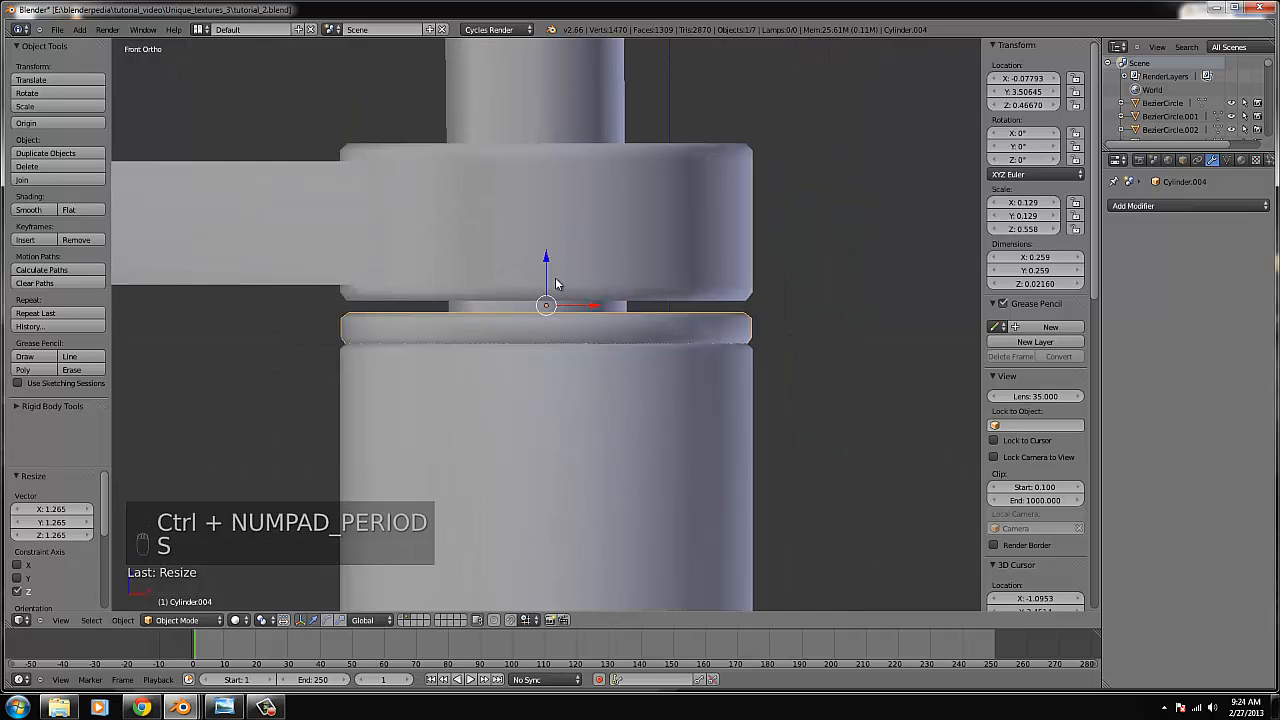
{"action": "left_click", "coordinate": [548, 267]}
Thicken the ring further to a Z scale of 0.587 and raise it about 0.0013 to centre it in the gap.
{"action": "key", "text": "s"}
{"action": "key", "text": "z"}
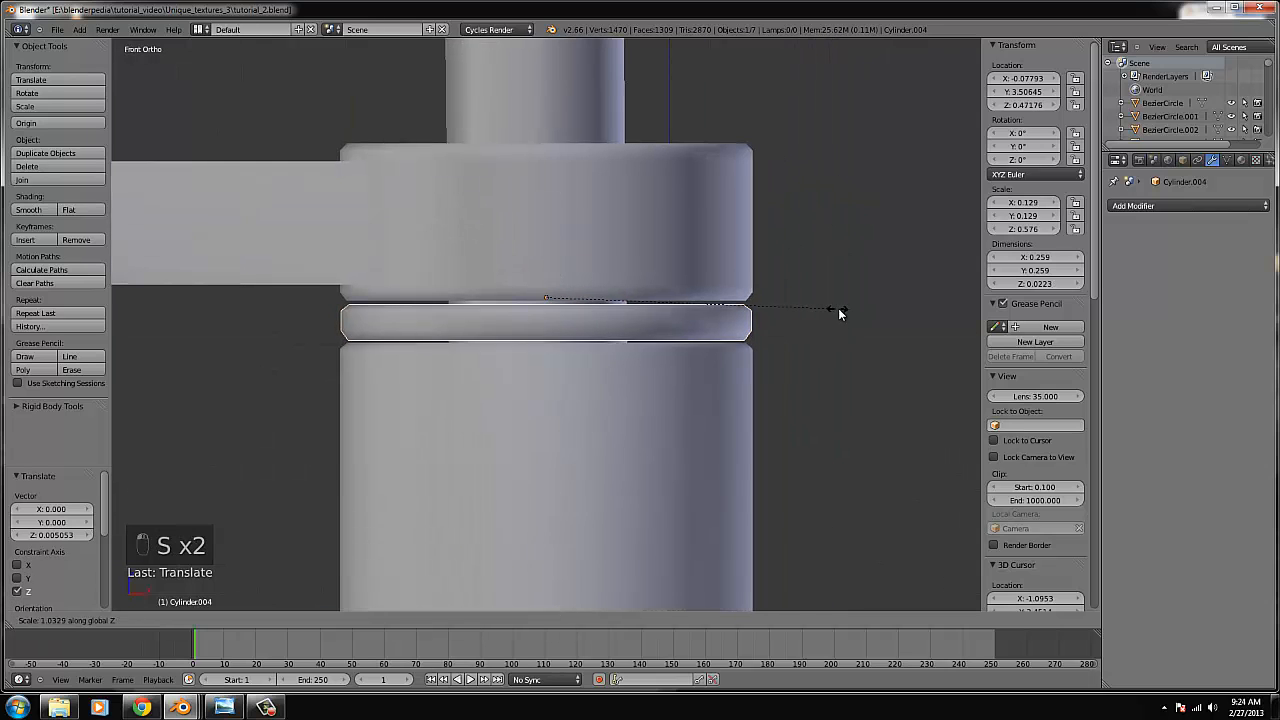
{"action": "left_click", "coordinate": [842, 309]}
{"action": "key", "text": "g"}
{"action": "key", "text": "z"}
{"action": "left_click", "coordinate": [545, 258]}
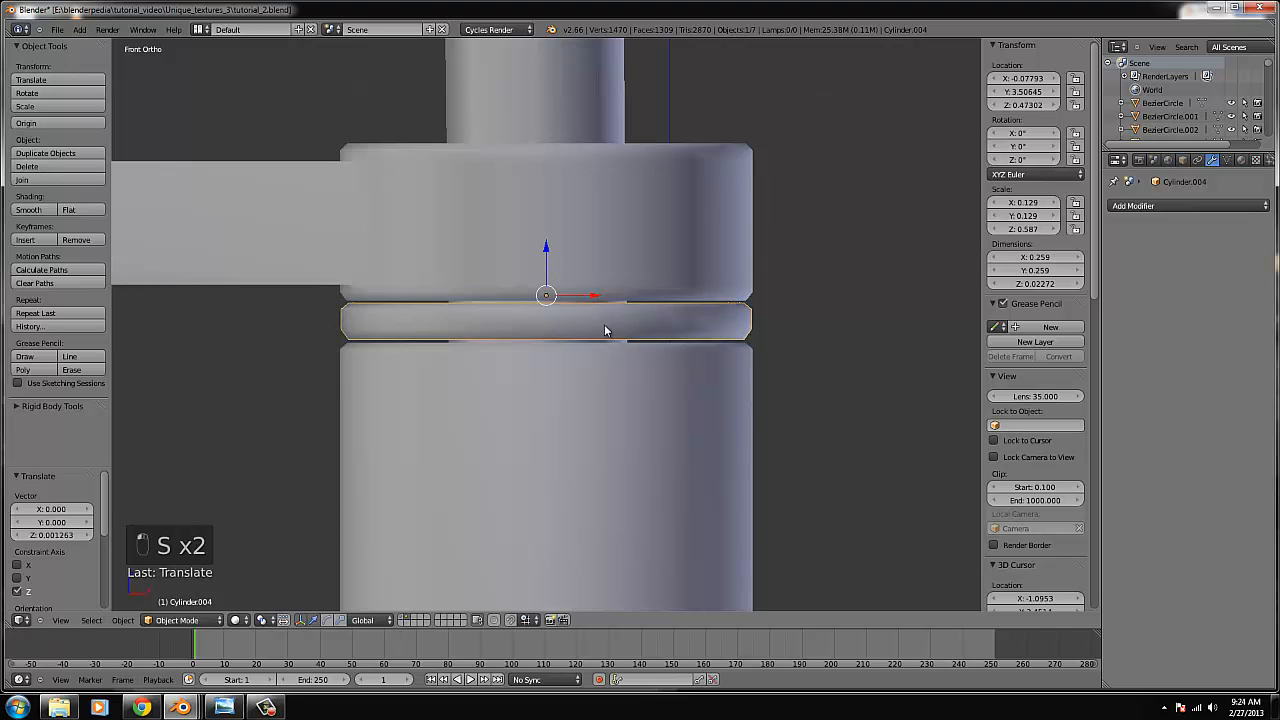
Add a new material to the tall base cylinder.
{"action": "scroll", "coordinate": [590, 350], "scroll_direction": "down", "scroll_amount": 6}
{"action": "right_click", "coordinate": [570, 391]}
{"action": "scroll", "coordinate": [690, 380], "scroll_direction": "down", "scroll_amount": 1}
{"action": "scroll", "coordinate": [690, 387], "scroll_direction": "down", "scroll_amount": 2}
{"action": "middle_click_drag", "start_coordinate": [579, 360], "coordinate": [640, 340]}
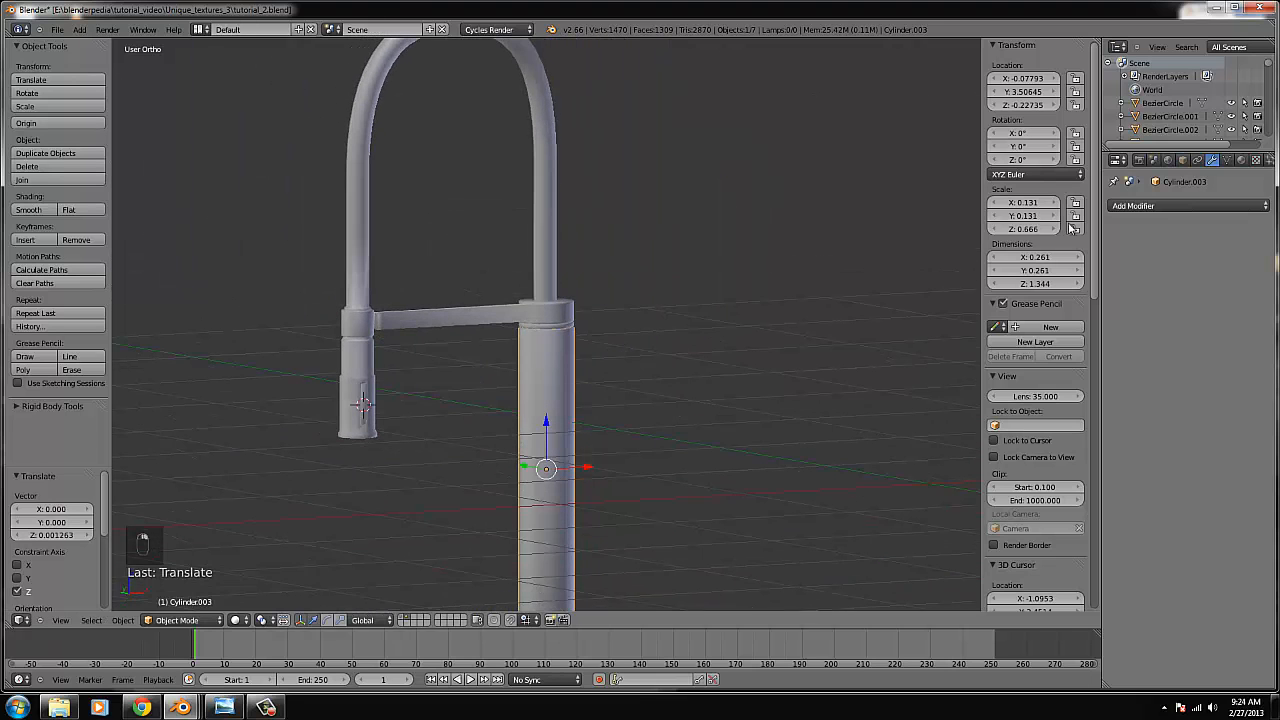
{"action": "left_click", "coordinate": [1180, 205]}
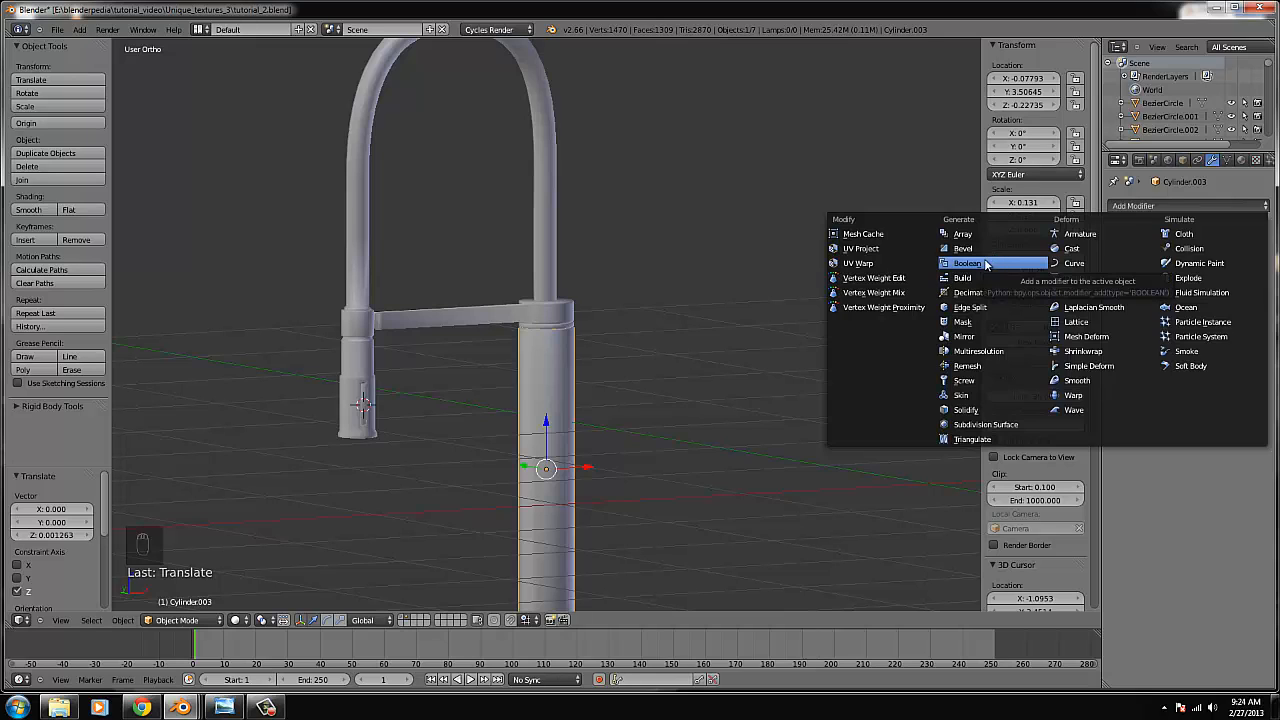
{"action": "left_click", "coordinate": [1240, 161]}
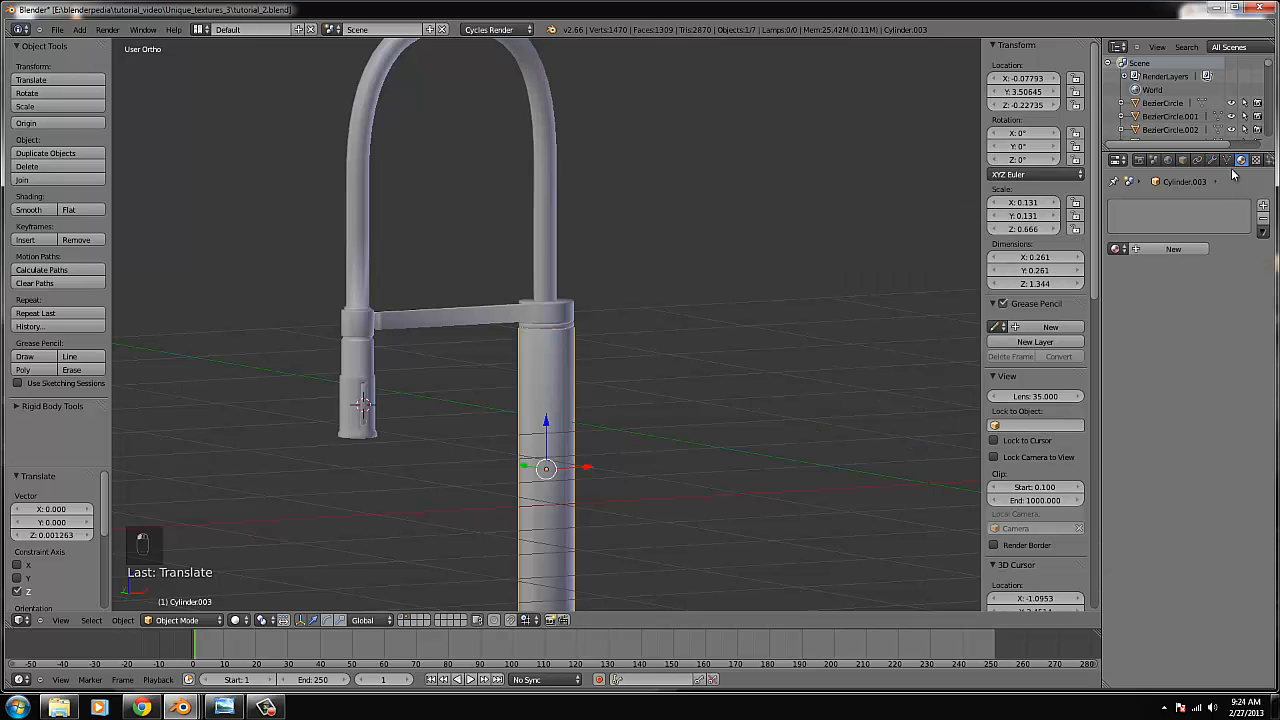
{"action": "left_click", "coordinate": [1172, 249]}
Set the base material's surface to Glossy BSDF and darken its colour to a grey of about 0.507.
{"action": "left_click", "coordinate": [1215, 321]}
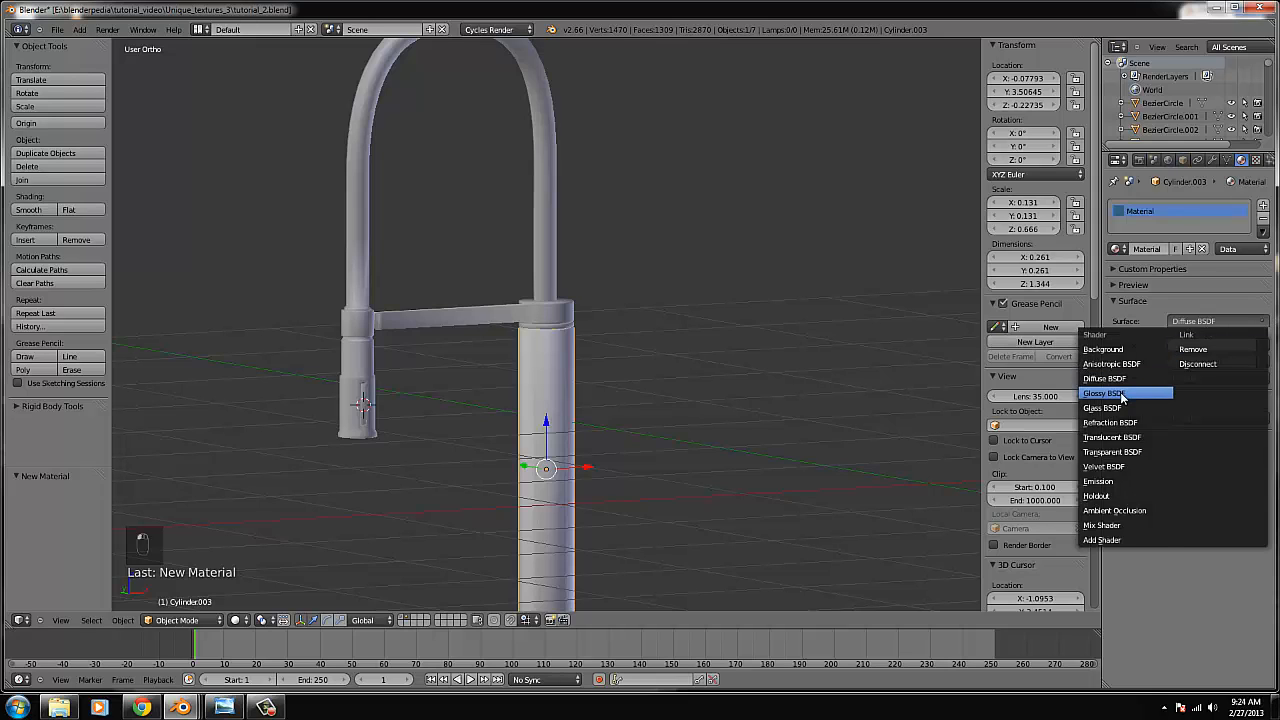
{"action": "left_click", "coordinate": [1122, 394]}
{"action": "left_click", "coordinate": [1216, 362]}
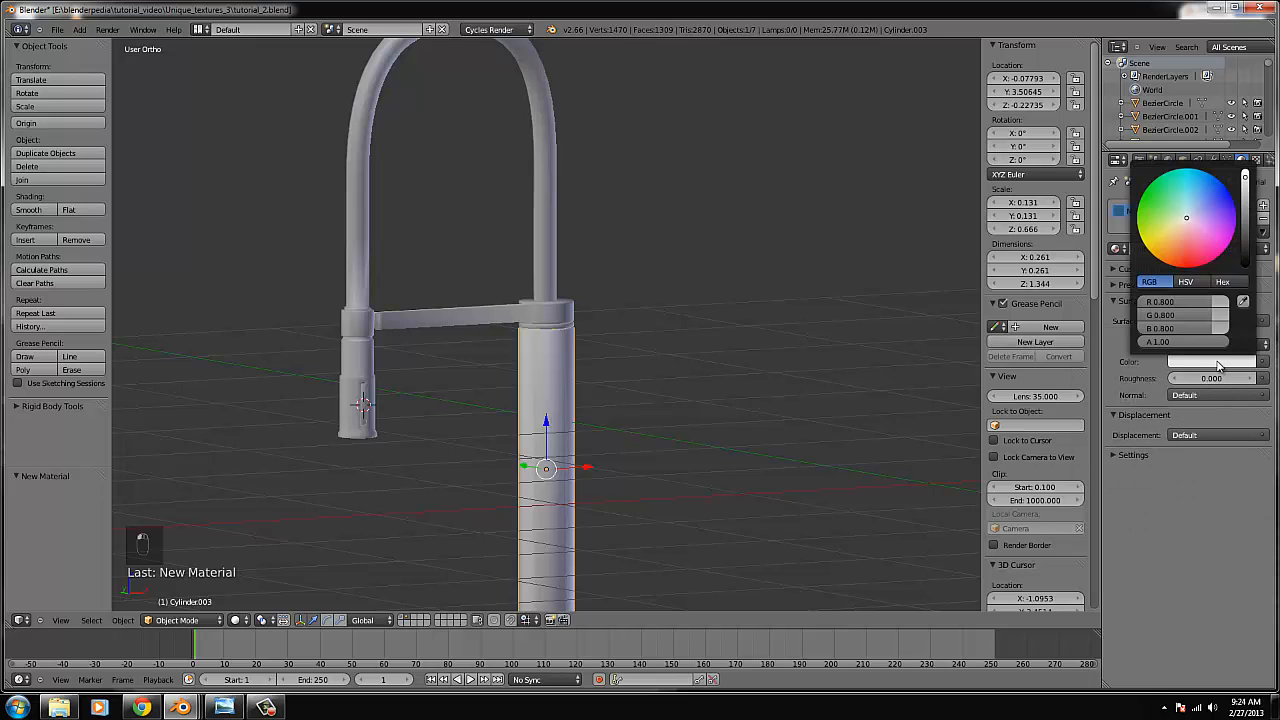
{"action": "left_click", "coordinate": [1246, 190]}
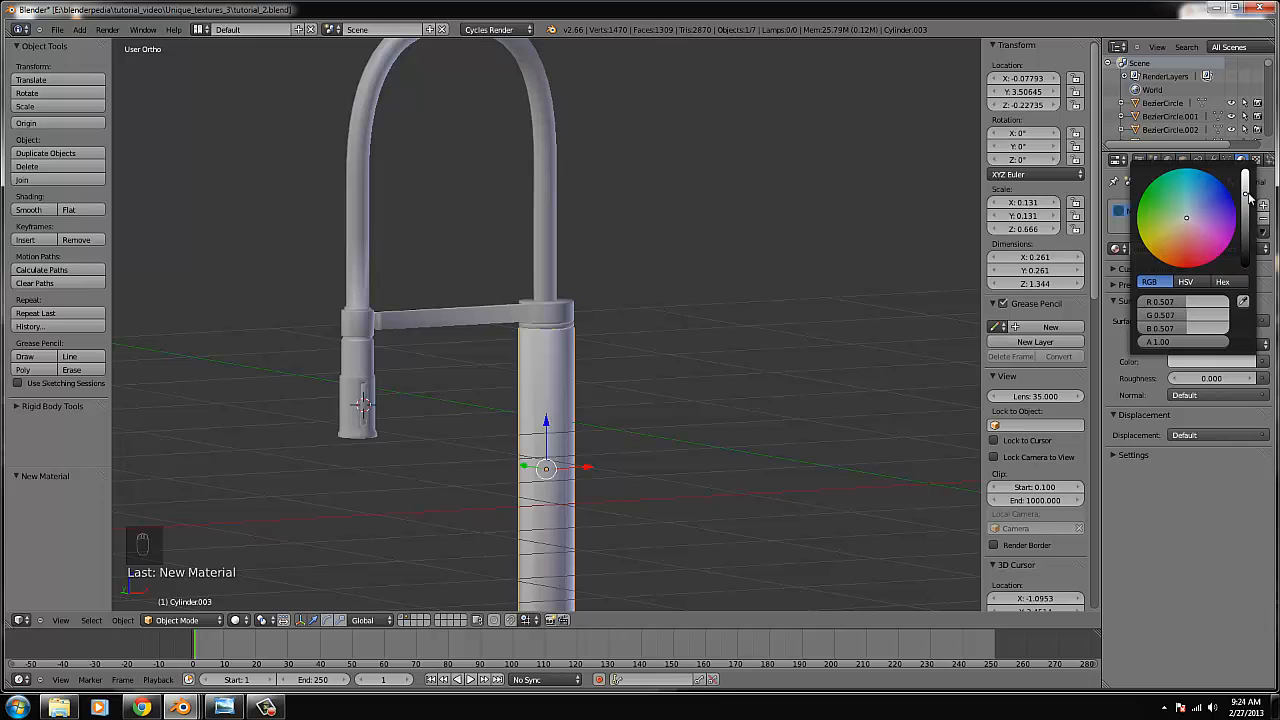
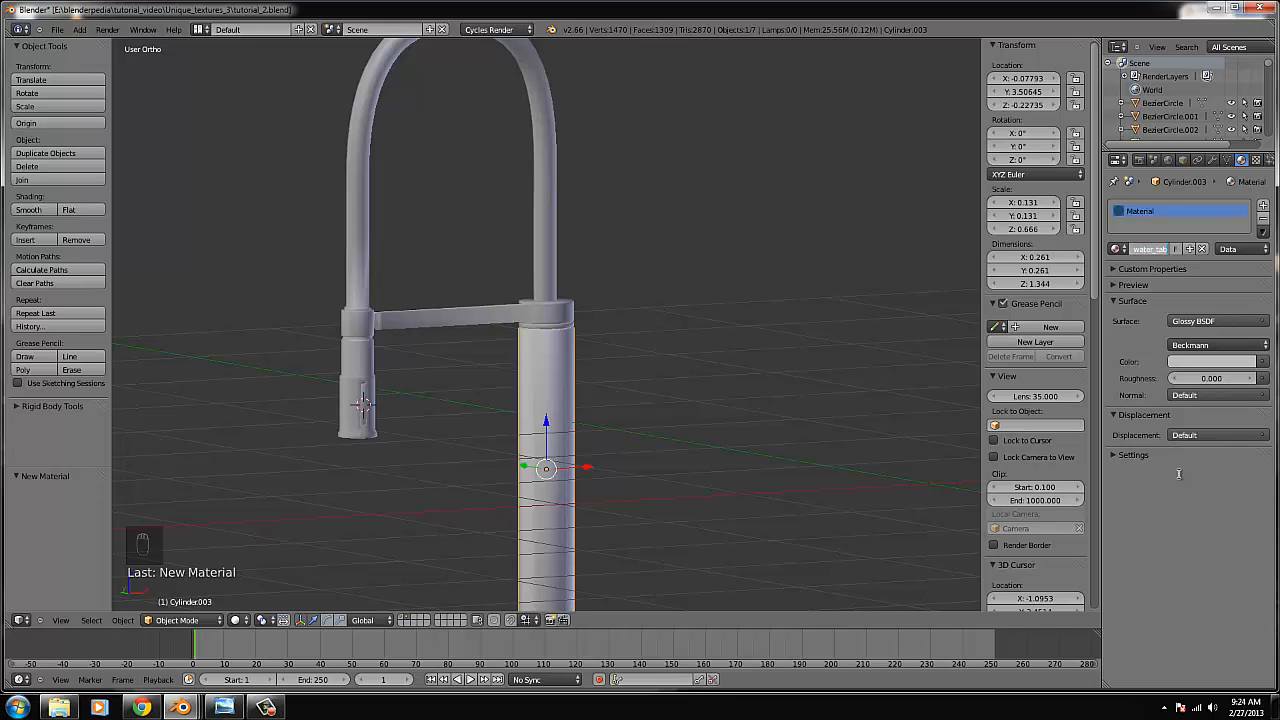
Assign the existing water_tab material to the collar and its horizontal support arm.
{"action": "right_click", "coordinate": [546, 310]}
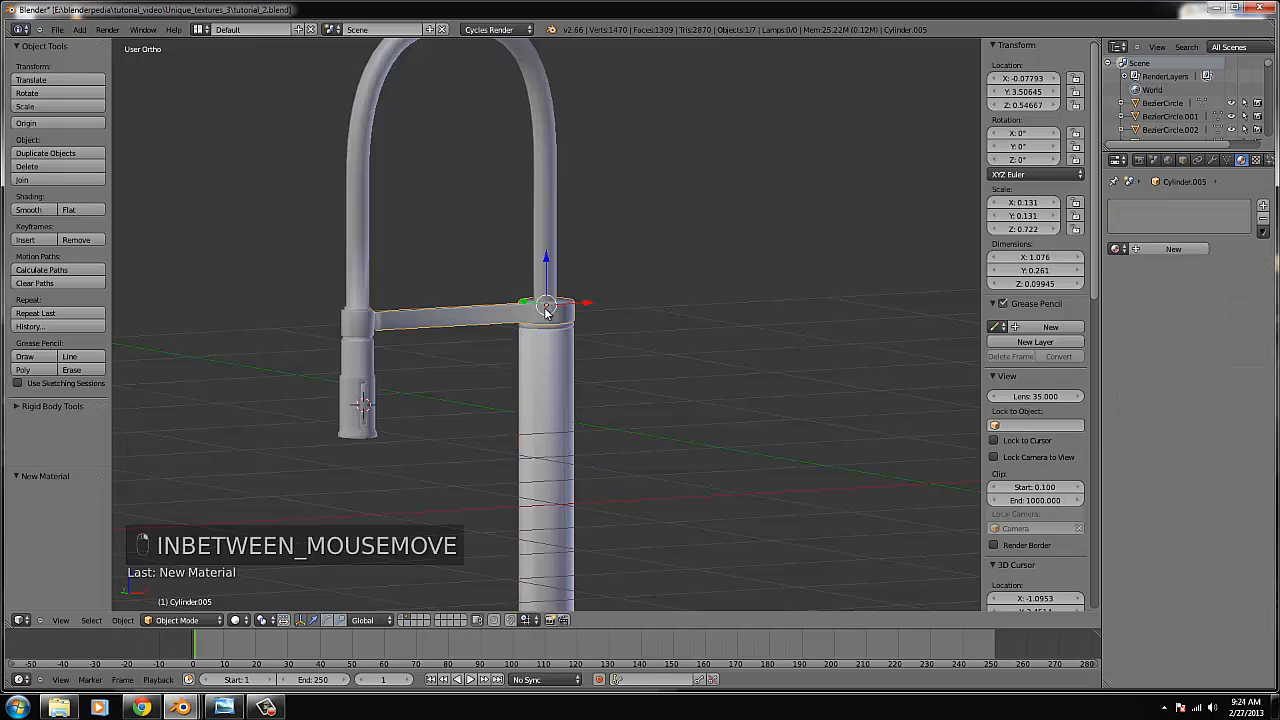
{"action": "left_click", "coordinate": [1145, 248]}
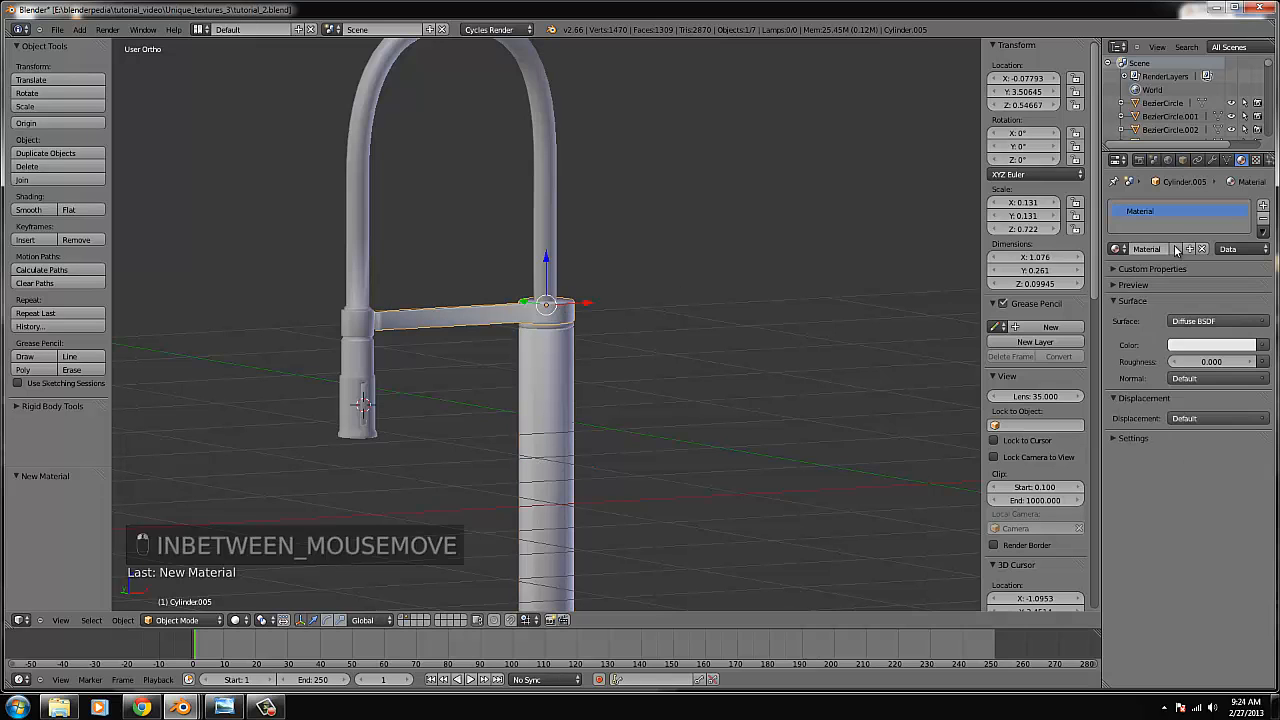
{"action": "left_click", "coordinate": [1116, 249]}
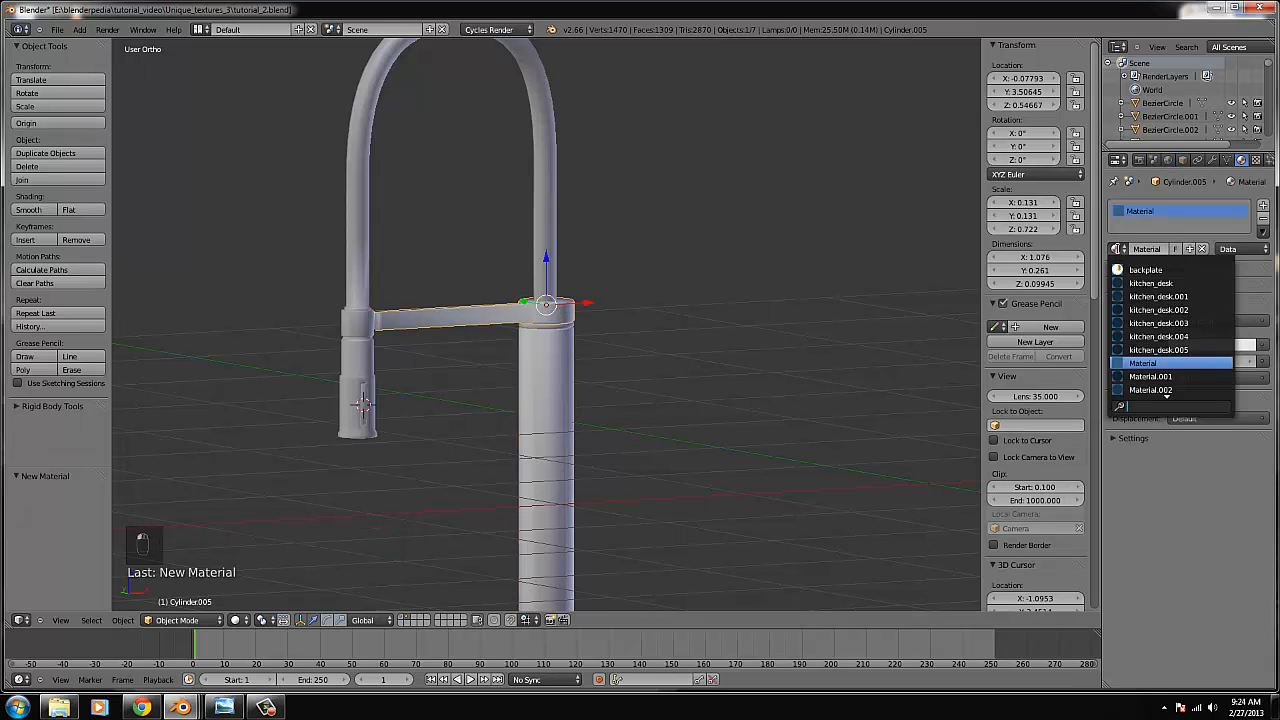
{"action": "type", "text": "wa"}
{"action": "left_click", "coordinate": [1145, 270]}
Assign the water_tab material to the curved faucet pipe.
{"action": "right_click", "coordinate": [550, 233]}
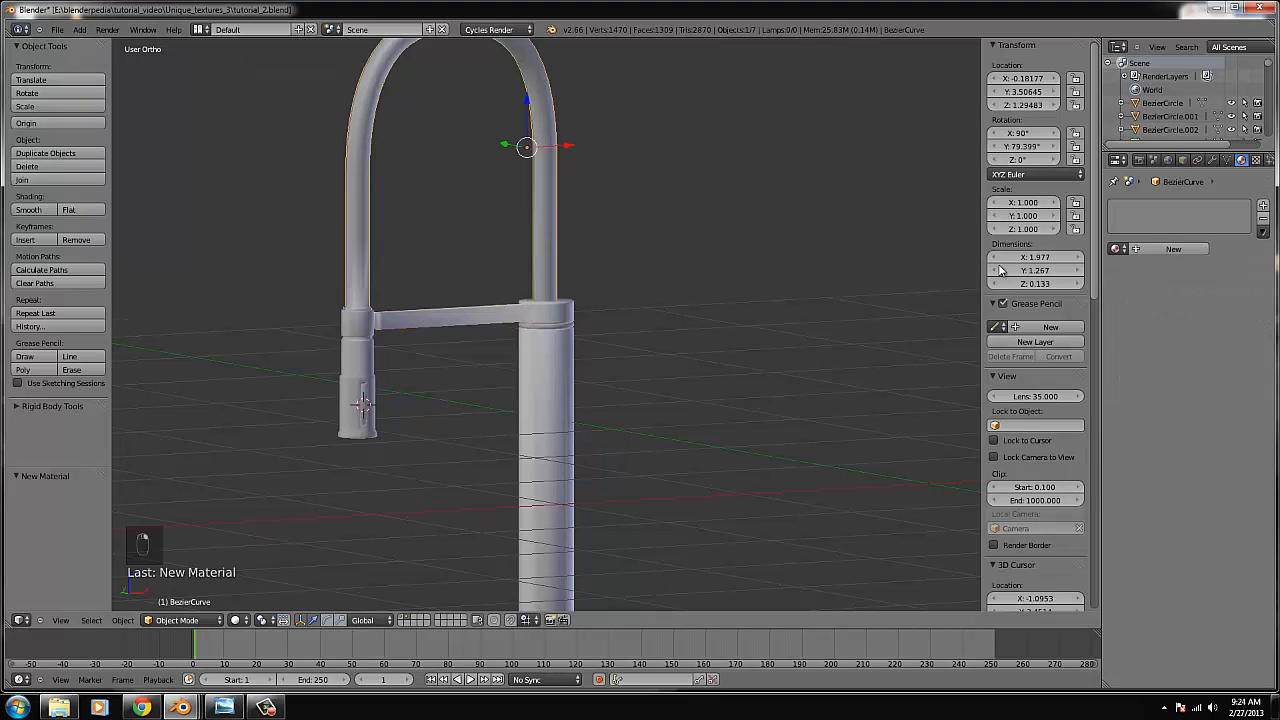
{"action": "left_click", "coordinate": [1116, 249]}
{"action": "type", "text": "wa"}
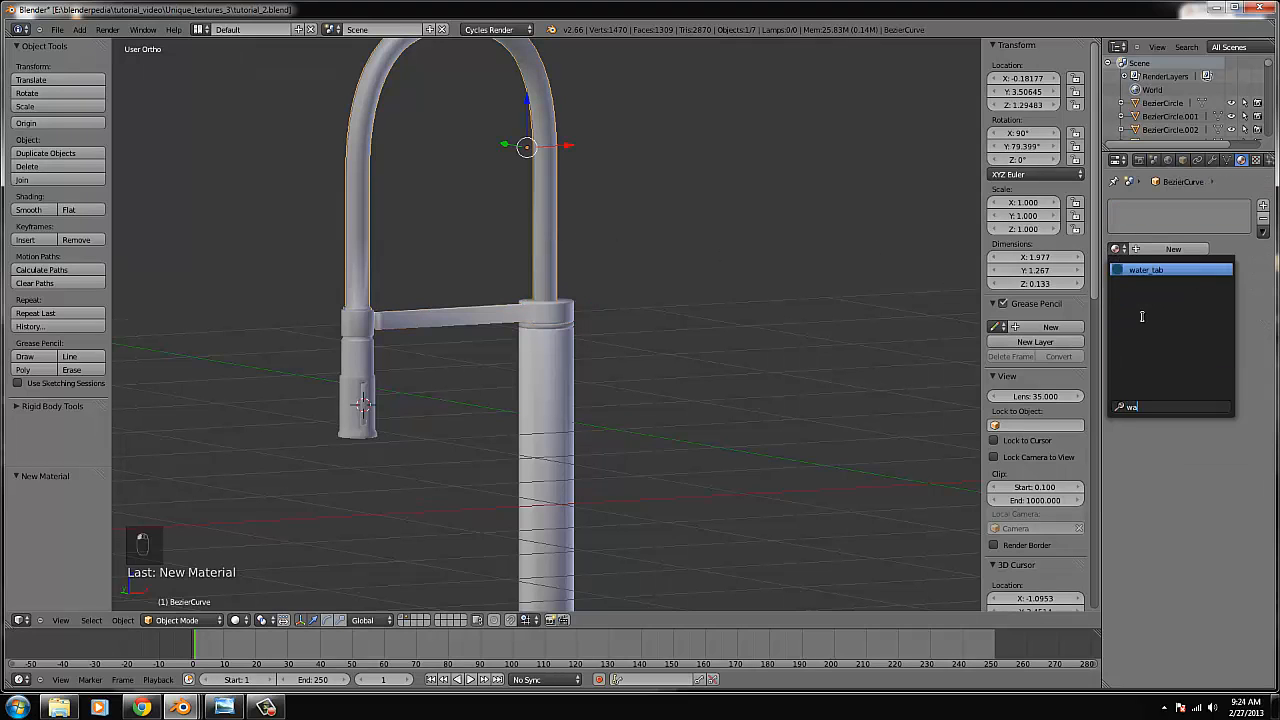
{"action": "left_click", "coordinate": [1147, 270]}
Assign the water_tab material to the spout end below the connector.
{"action": "right_click", "coordinate": [362, 336]}
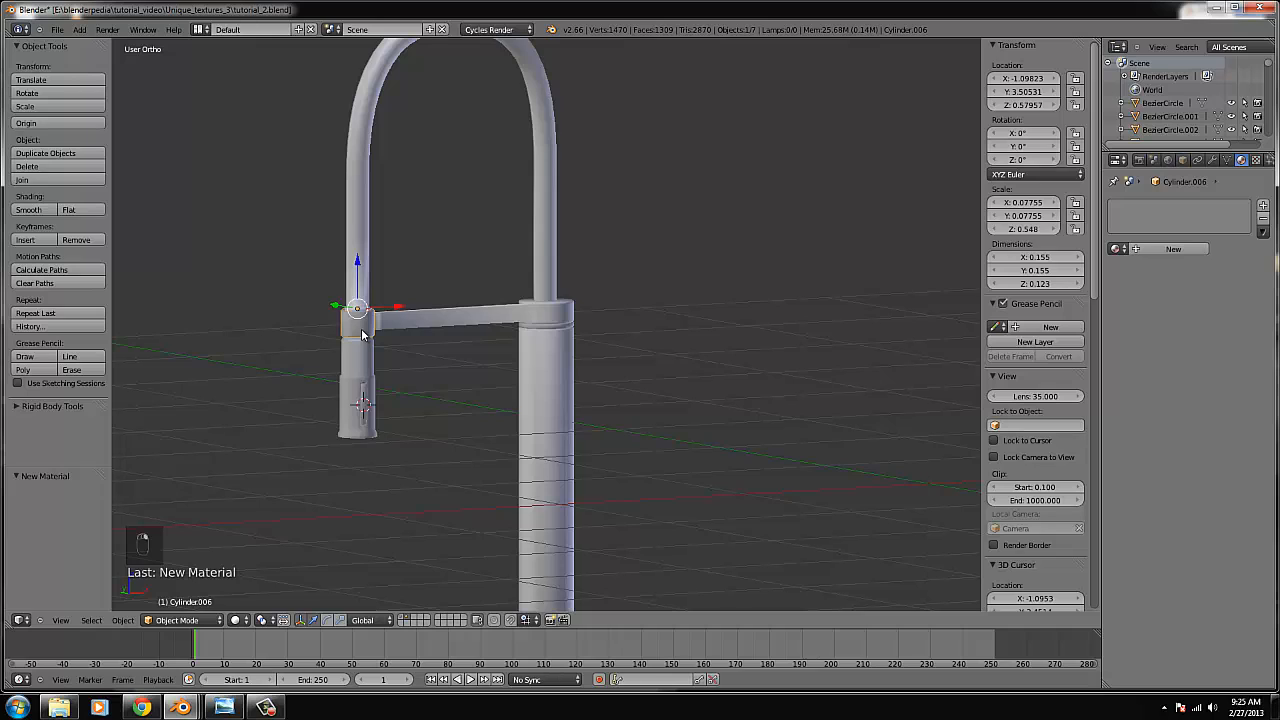
{"action": "right_click", "coordinate": [365, 352]}
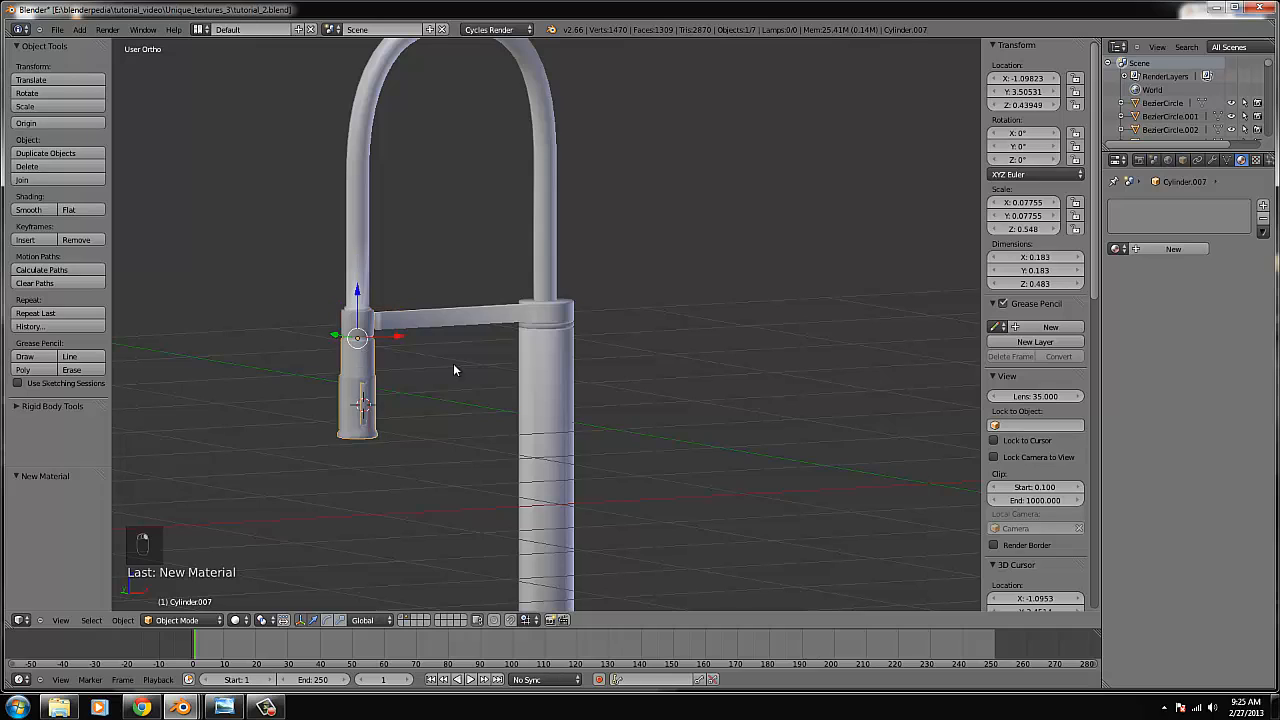
{"action": "left_click", "coordinate": [1117, 249]}
{"action": "type", "text": "wa"}
{"action": "left_click", "coordinate": [1143, 270]}
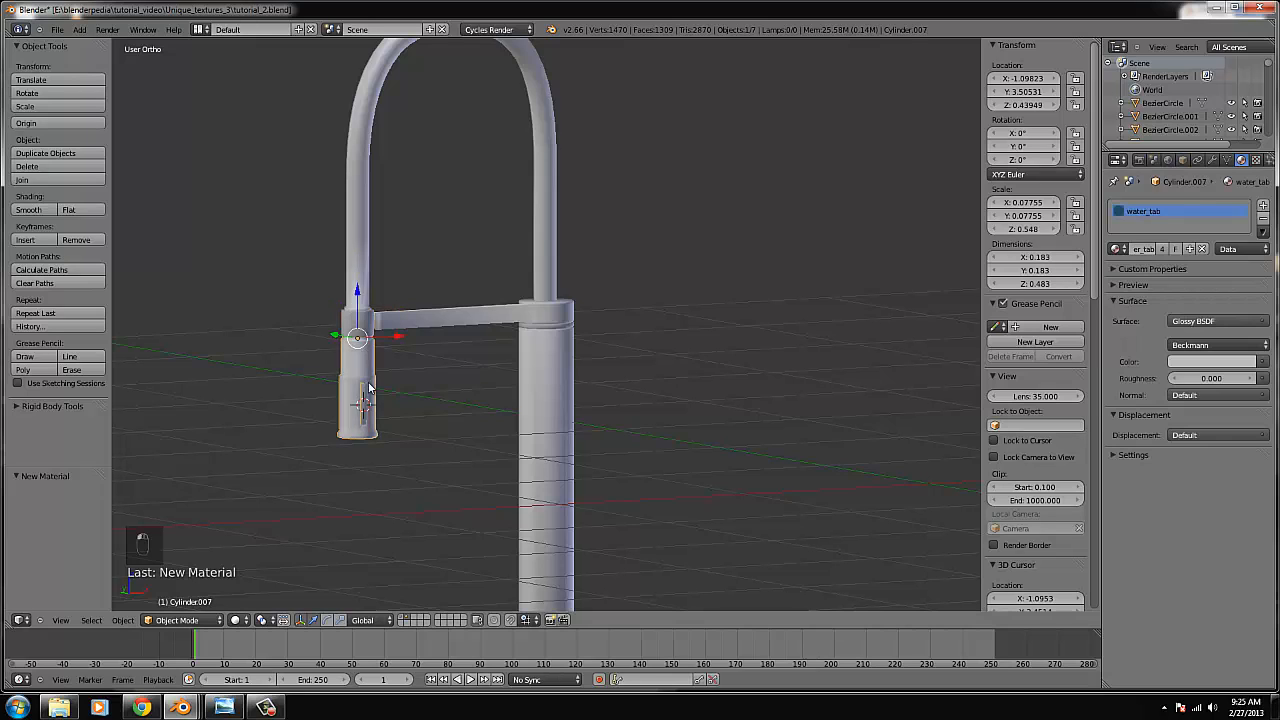
Assign the water_tab material to the small tilted strip in the spout end's slot.
{"action": "right_click", "coordinate": [363, 403]}
{"action": "left_click", "coordinate": [1117, 249]}
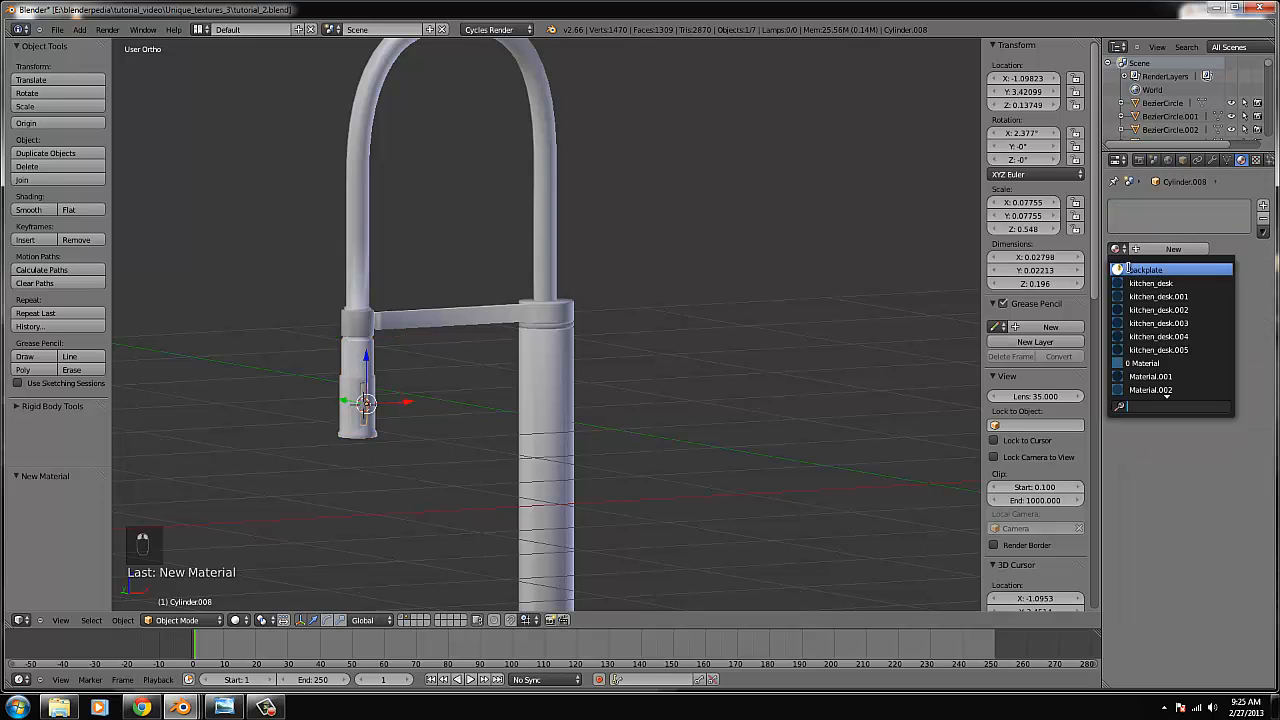
{"action": "type", "text": "wa"}
{"action": "left_click", "coordinate": [1148, 270]}
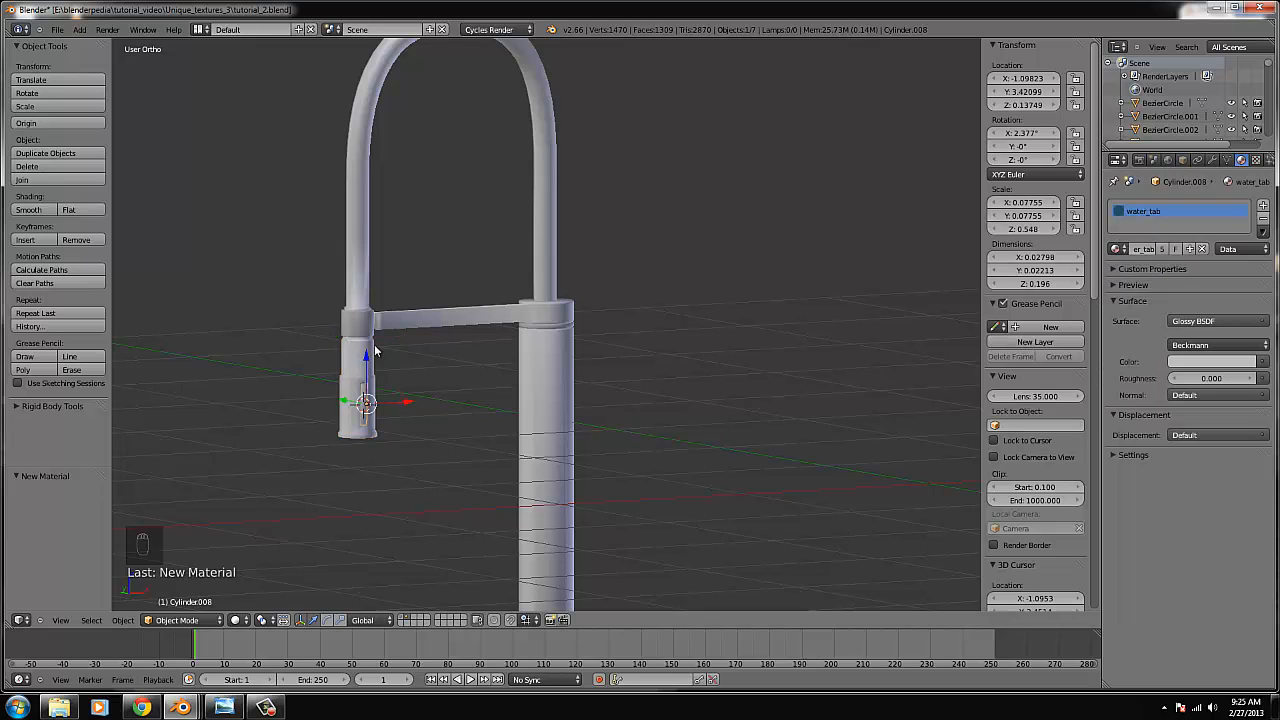
Give the connector above the spout end a new diffuse material with a near-black colour of about 0.024.
{"action": "right_click_drag", "start_coordinate": [361, 371], "coordinate": [360, 338]}
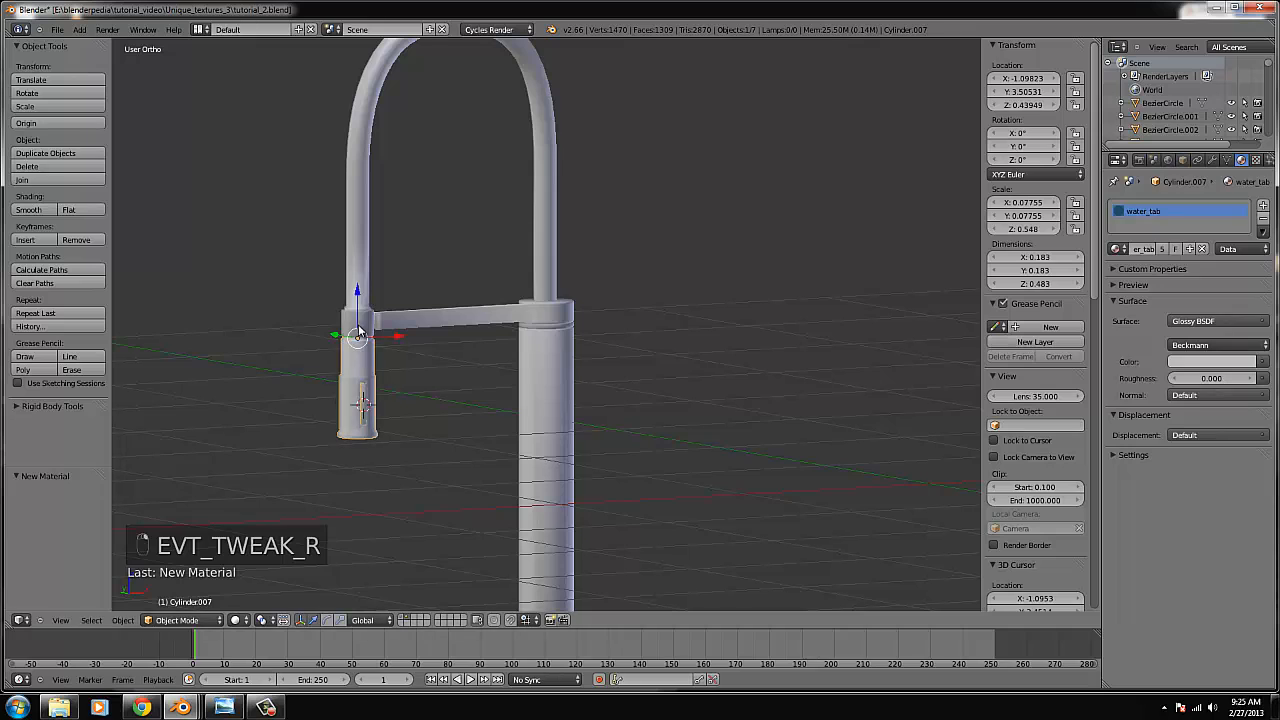
{"action": "right_click", "coordinate": [358, 333]}
{"action": "left_click", "coordinate": [1173, 249]}
{"action": "left_click", "coordinate": [1212, 345]}
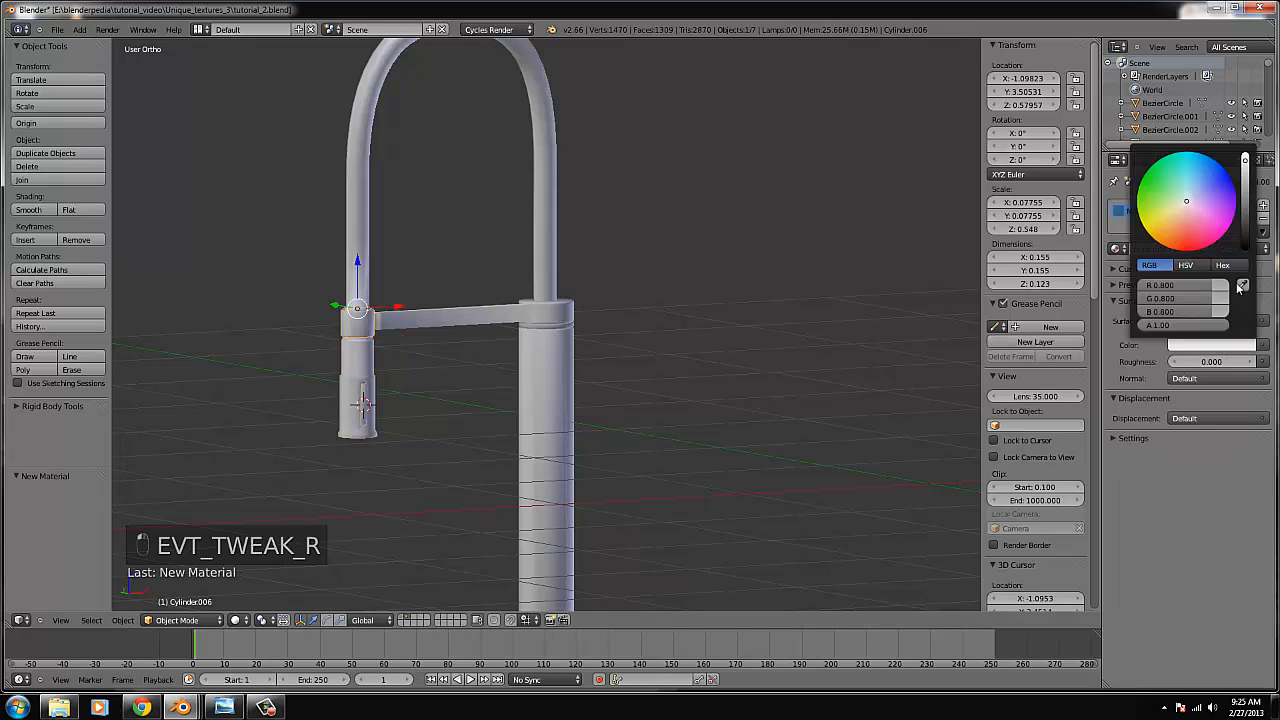
{"action": "left_click_drag", "start_coordinate": [1246, 229], "coordinate": [1249, 240]}
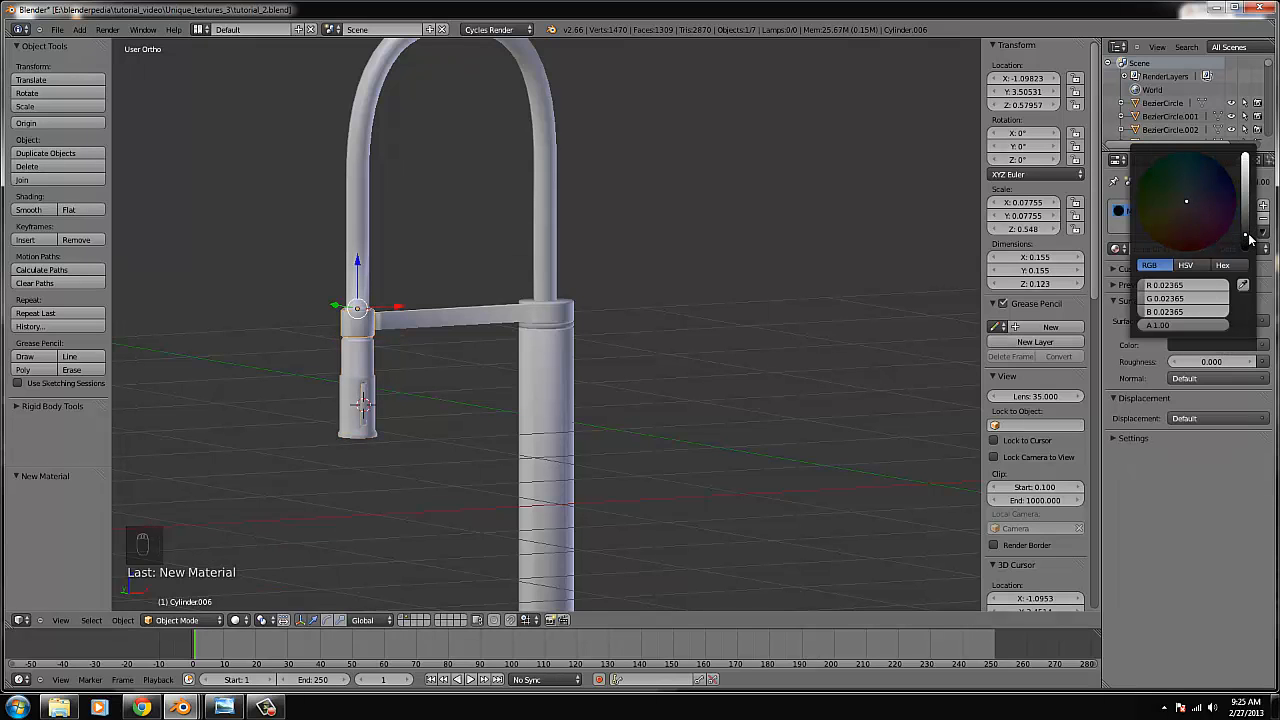
Give the thin ring below the base's collar a new diffuse material with a near-black colour of about 0.037.
{"action": "right_click", "coordinate": [560, 330]}
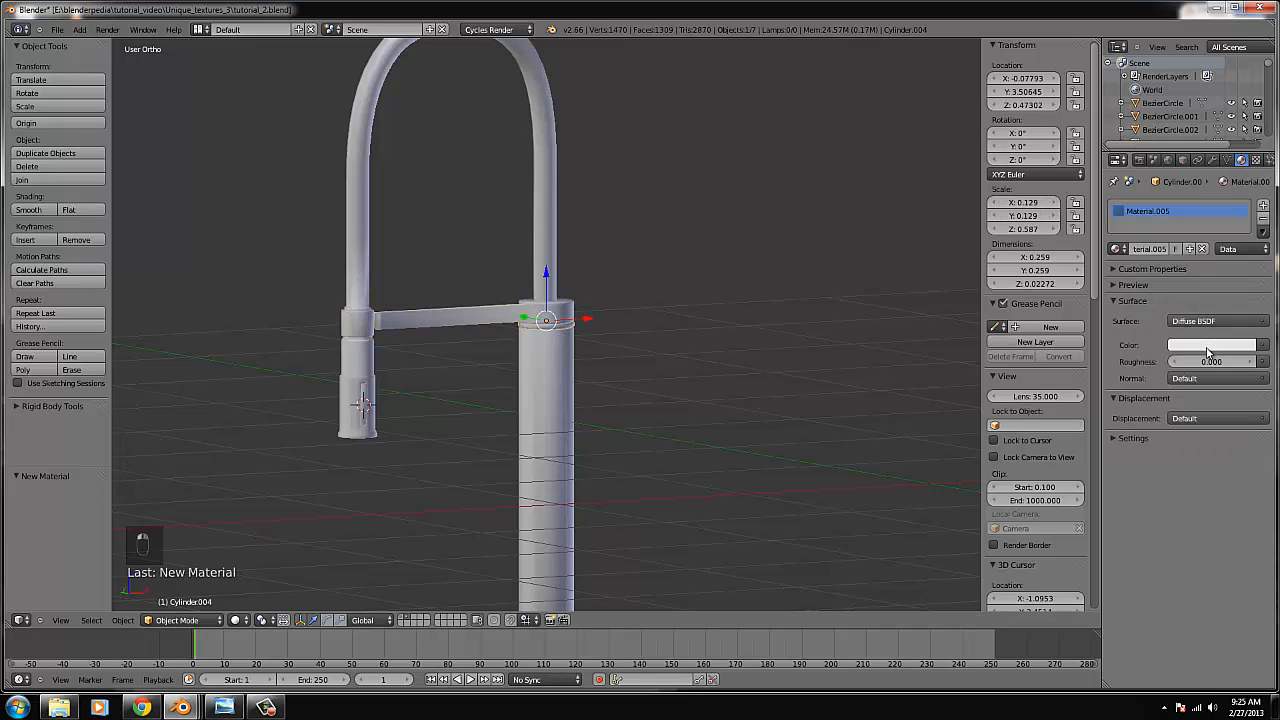
{"action": "left_click", "coordinate": [1210, 345]}
{"action": "left_click_drag", "start_coordinate": [1246, 230], "coordinate": [1248, 238]}
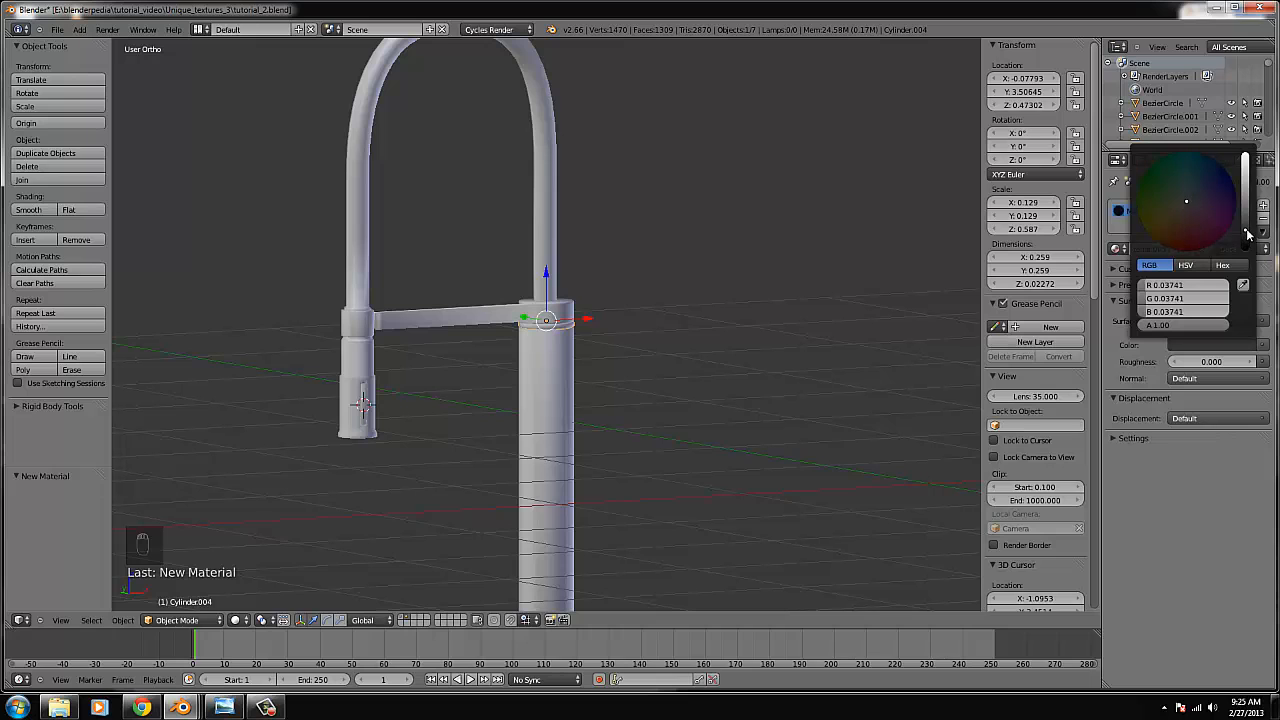
Add a cylinder mesh at the 3D cursor while looking from the top.
{"action": "scroll", "coordinate": [711, 259], "scroll_direction": "down", "scroll_amount": 4}
{"action": "middle_click_drag", "start_coordinate": [711, 259], "coordinate": [680, 253]}
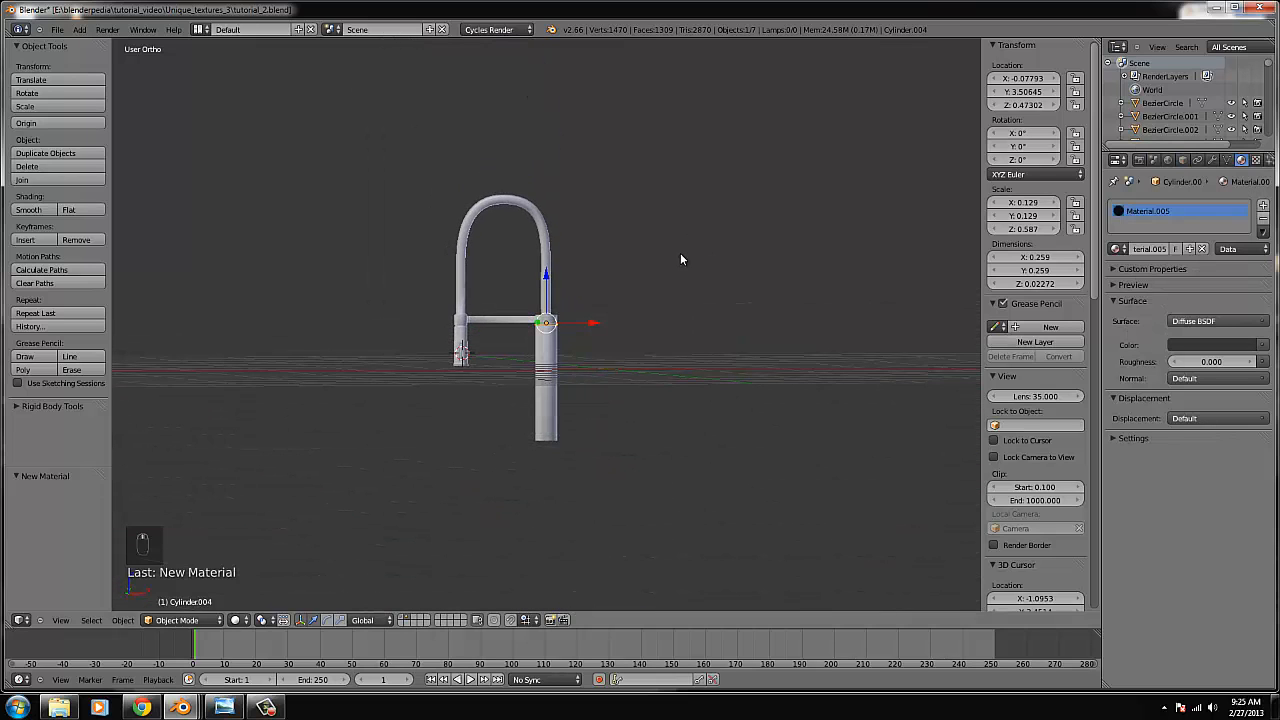
{"action": "key", "text": "KP_7"}
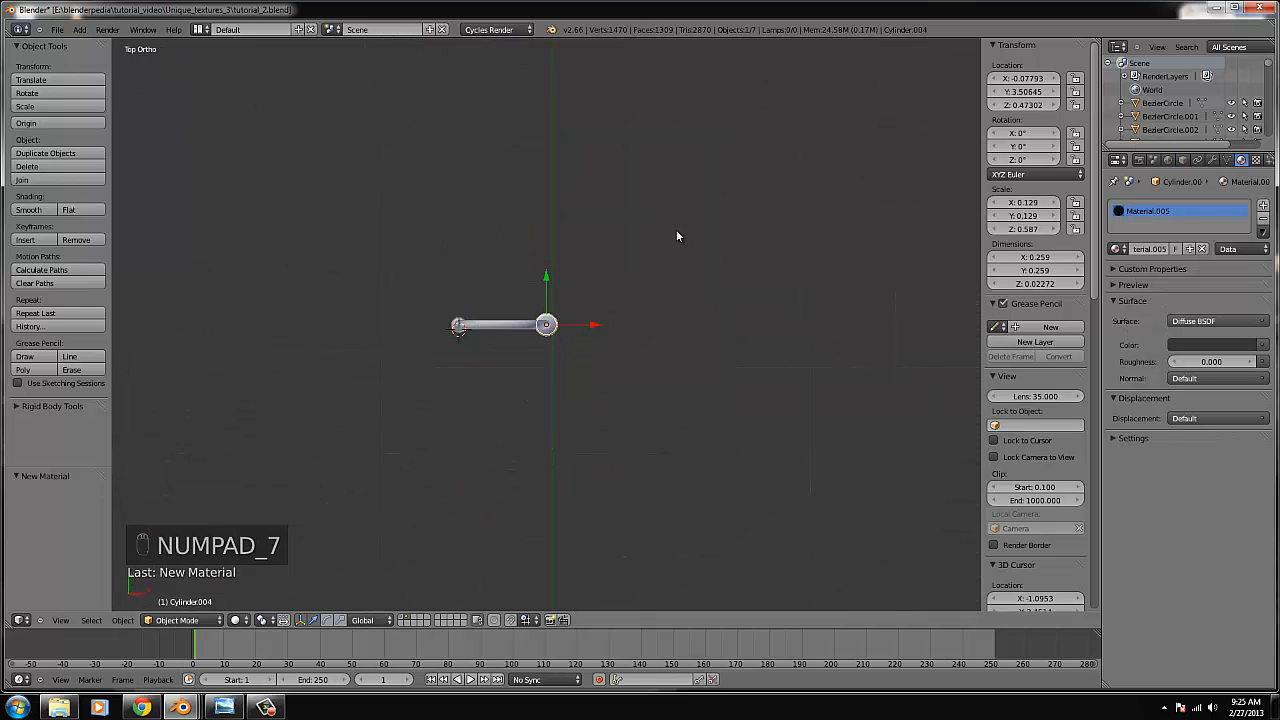
{"action": "left_click", "coordinate": [79, 30]}
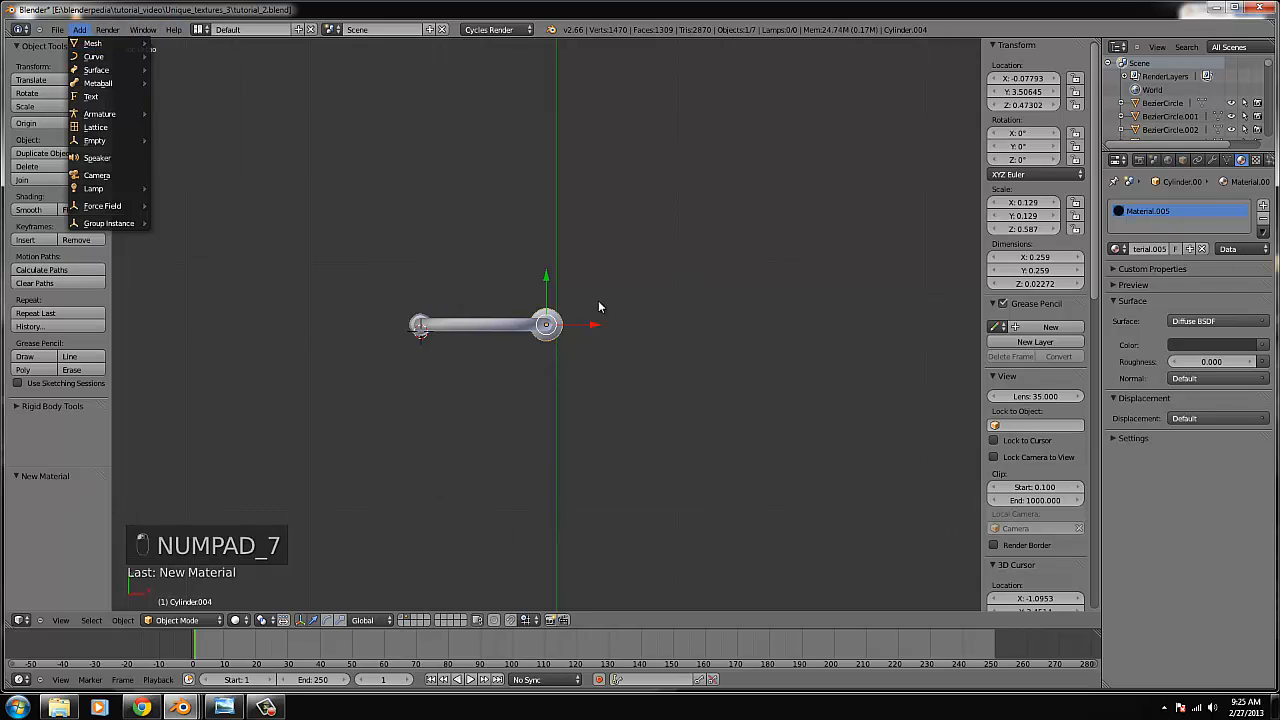
{"action": "middle_click_drag", "start_coordinate": [598, 300], "coordinate": [693, 253]}
{"action": "key", "text": "KP_7"}
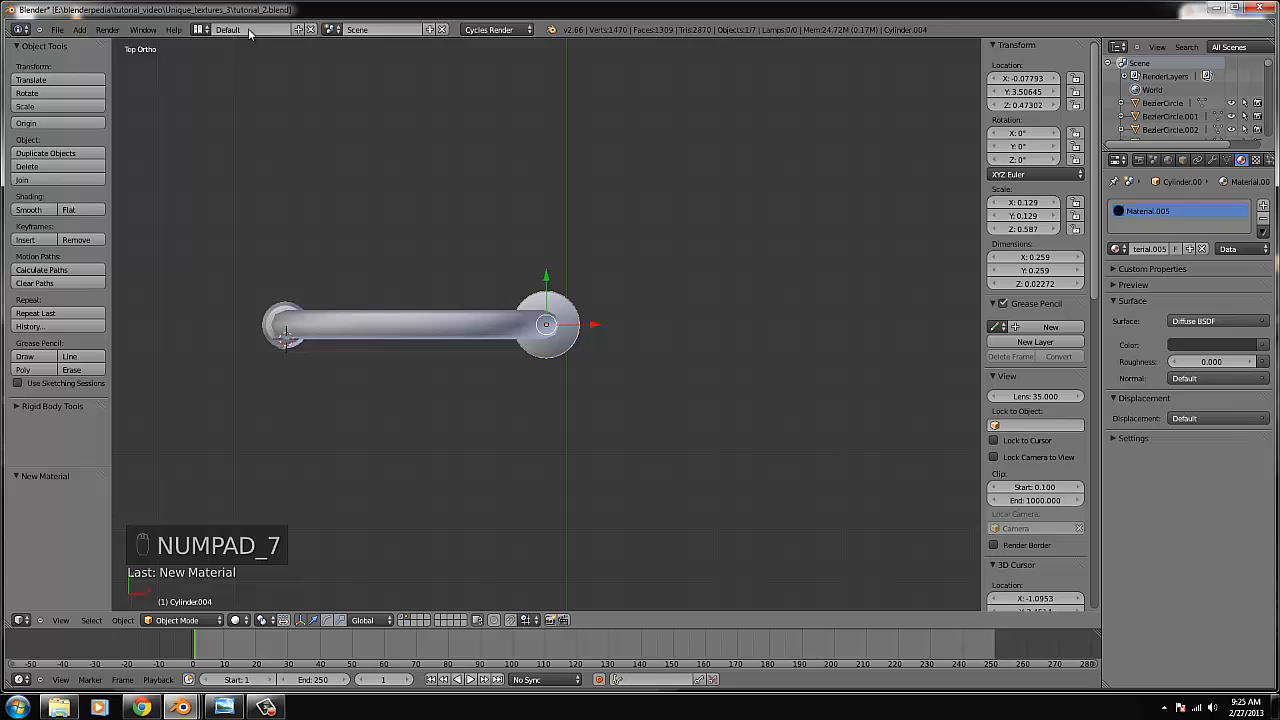
{"action": "left_click", "coordinate": [79, 30]}
{"action": "mouse_move", "coordinate": [93, 44]}
{"action": "left_click", "coordinate": [180, 109]}
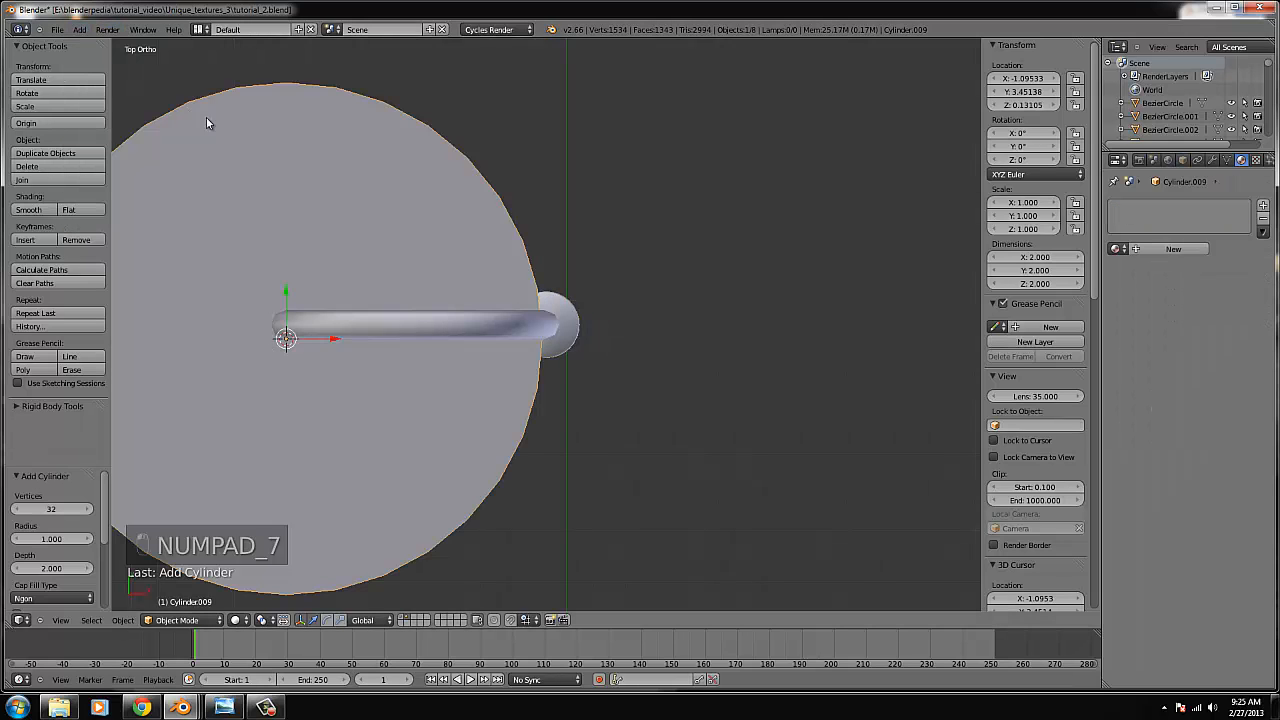
{"action": "key", "text": "KP_1"}
{"action": "key", "text": "KP_4"}
{"action": "key", "text": "KP_4"}
{"action": "key", "text": "KP_4"}
{"action": "key", "text": "KP_4"}
{"action": "key", "text": "KP_4"}
{"action": "key", "text": "KP_4"}
{"action": "key", "text": "KP_4"}
{"action": "key", "text": "KP_4"}
{"action": "key", "text": "KP_4"}
{"action": "key", "text": "KP_4"}
{"action": "key", "text": "KP_4"}
{"action": "key", "text": "KP_4"}
{"action": "key", "text": "KP_4"}
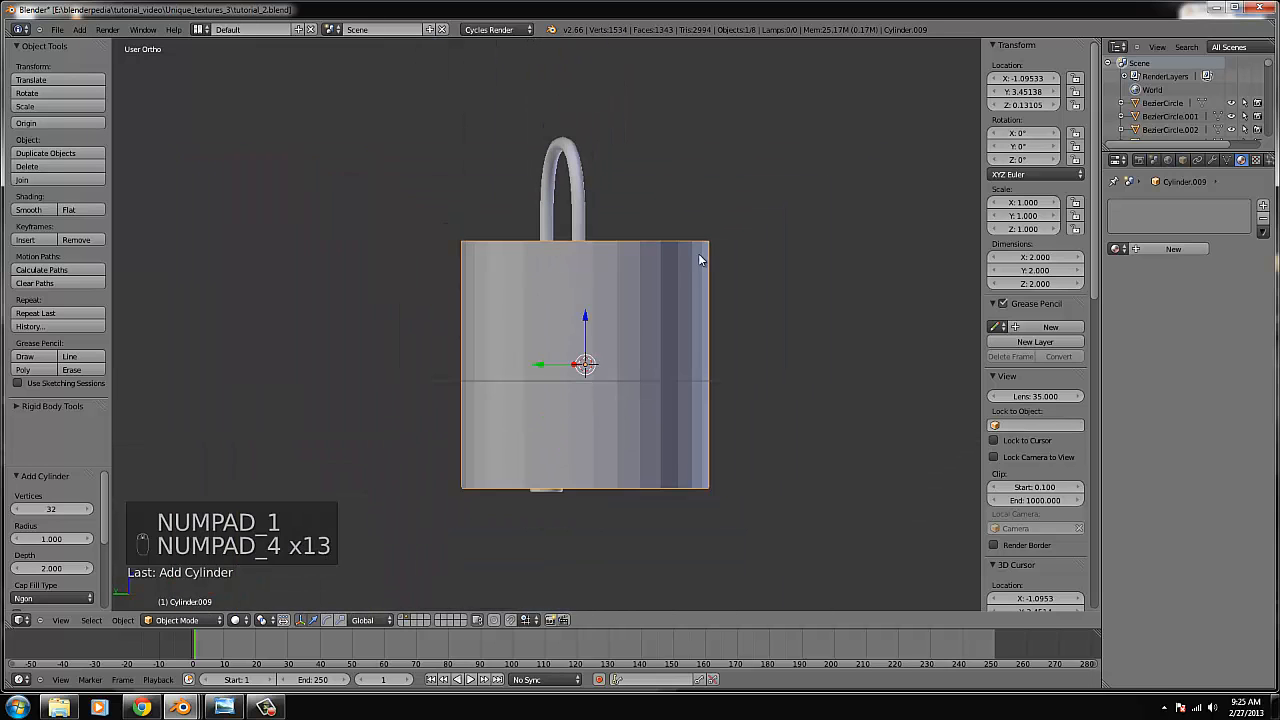
{"action": "key", "text": "r"}
{"action": "right_click", "coordinate": [732, 400]}
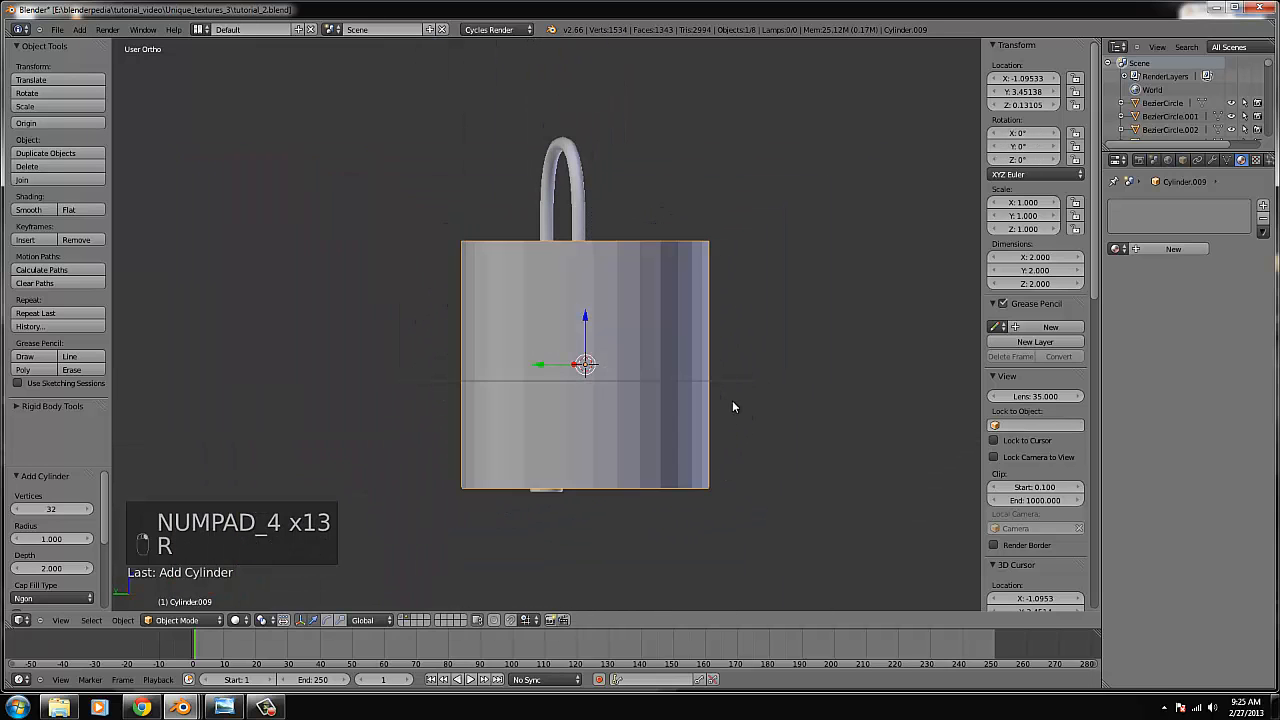
Rotate the new cylinder in front view and set its Y rotation to exactly 90°.
{"action": "key", "text": "KP_1"}
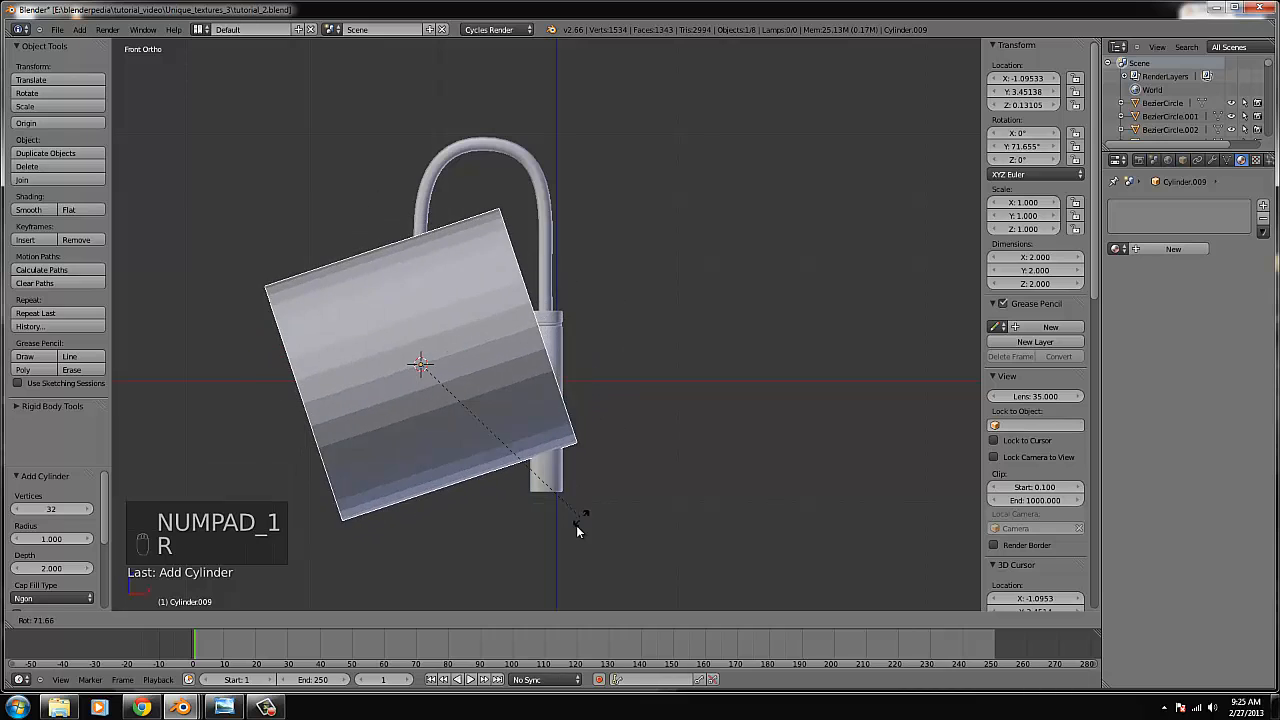
{"action": "left_click", "coordinate": [552, 567]}
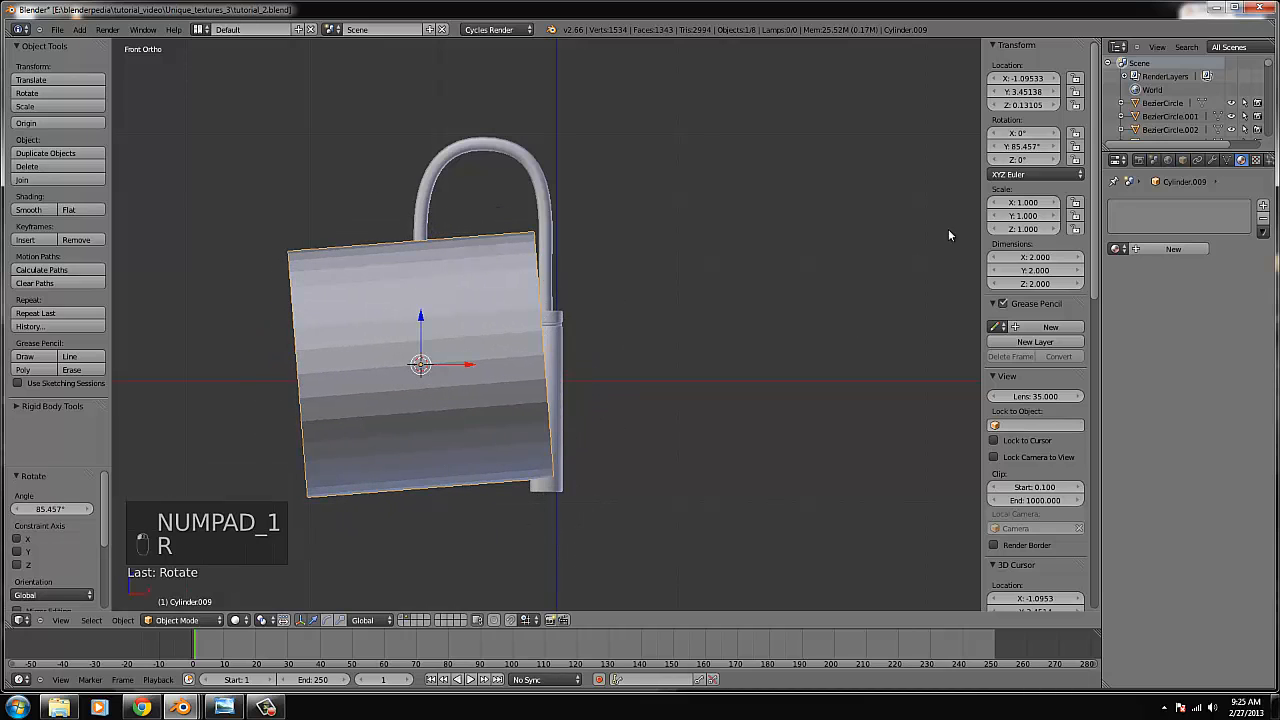
{"action": "left_click", "coordinate": [1008, 146]}
{"action": "type", "text": "90"}
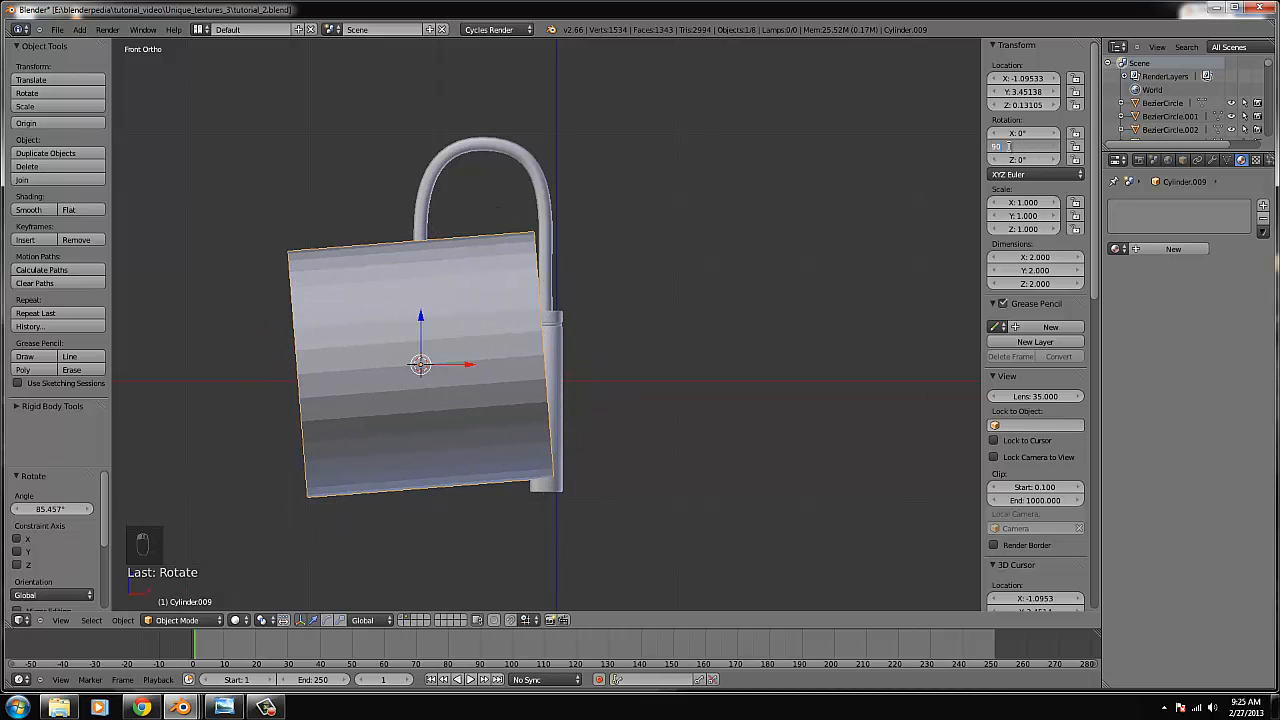
{"action": "key", "text": "Return"}
Show the model as wireframe, scale the new cylinder down to about 0.140 and move it beside the tall base.
{"action": "key", "text": "Tab"}
{"action": "key", "text": "z"}
{"action": "key", "text": "Tab"}
{"action": "key", "text": "s"}
{"action": "key", "text": "s"}
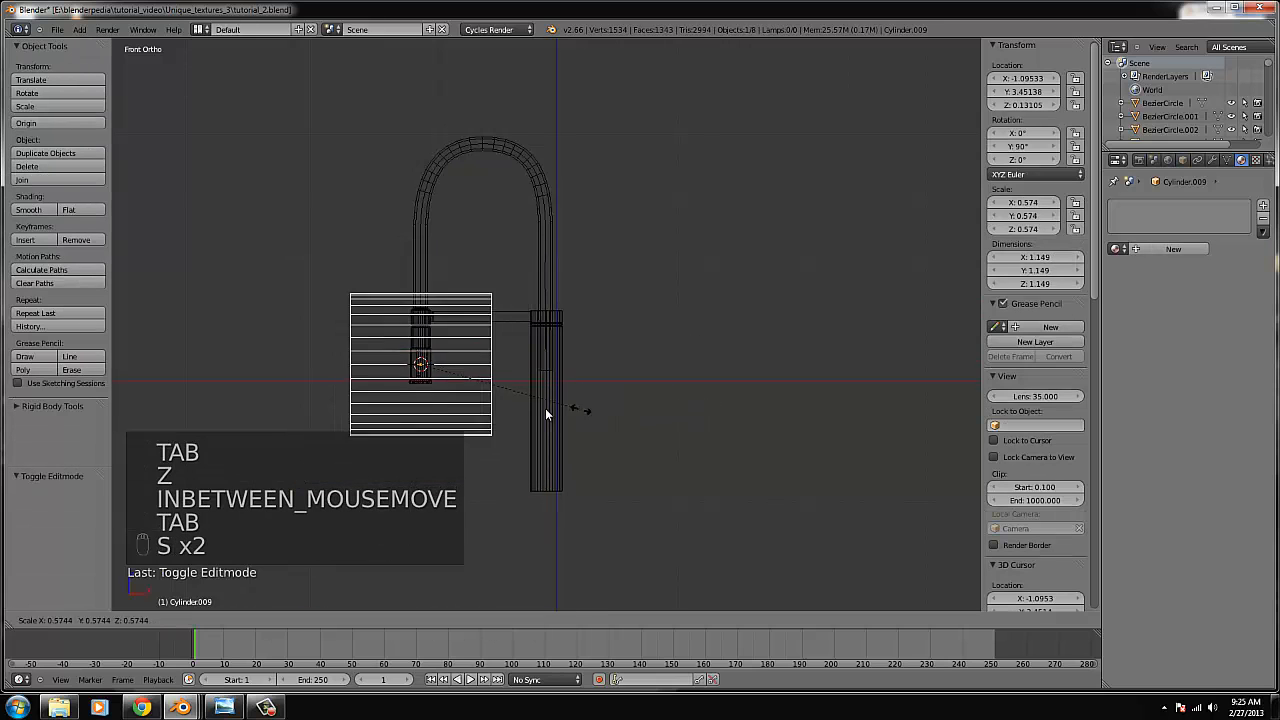
{"action": "left_click", "coordinate": [449, 380]}
{"action": "key", "text": "g"}
{"action": "left_click", "coordinate": [597, 401]}
{"action": "key", "text": "s"}
{"action": "left_click", "coordinate": [604, 406]}
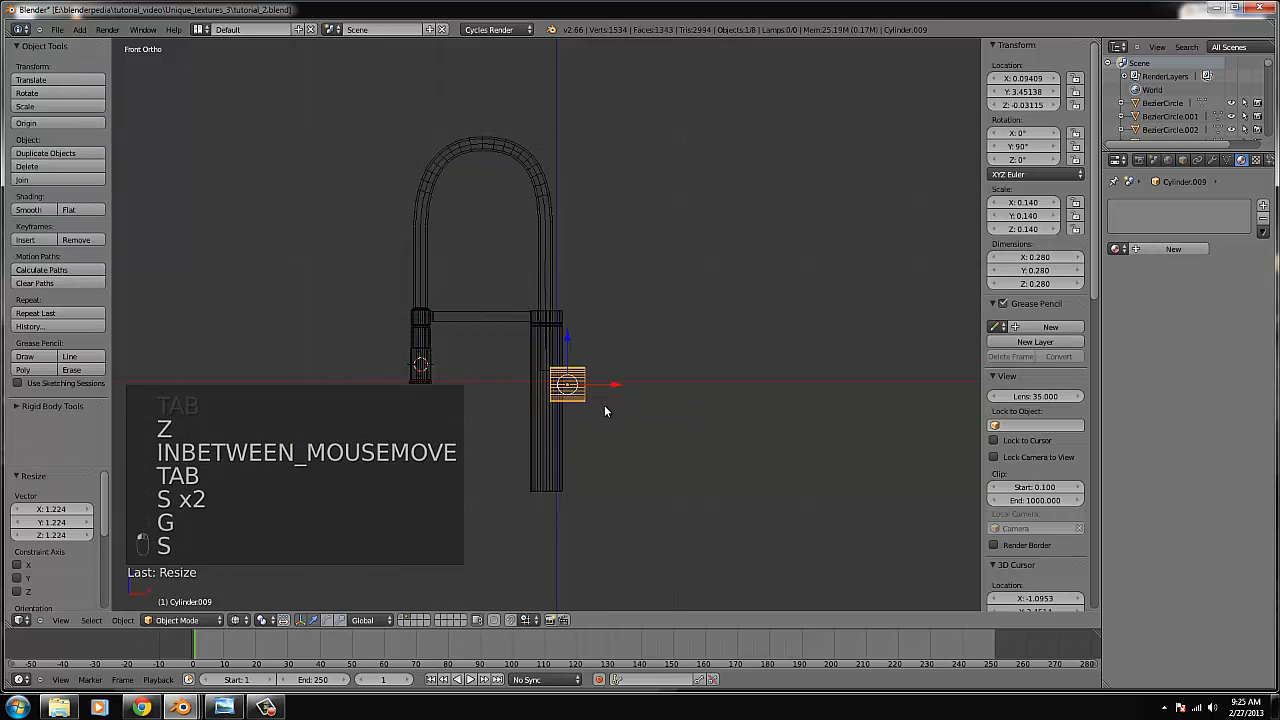
Nudge the new cylinder about 0.03 along X and 0.019 down, and scale it to about 0.125.
{"action": "key", "text": "ctrl+KP_Decimal"}
{"action": "key", "text": "g"}
{"action": "left_click", "coordinate": [716, 459]}
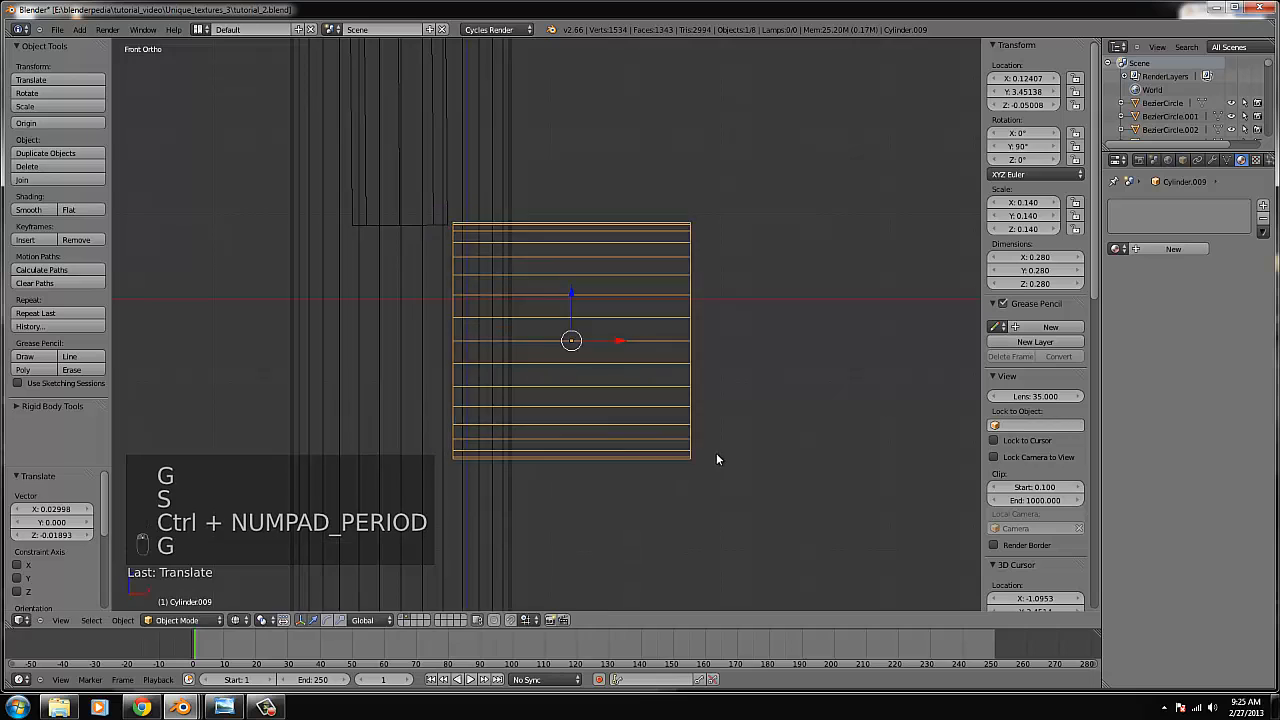
{"action": "key", "text": "s"}
{"action": "left_click", "coordinate": [697, 444]}
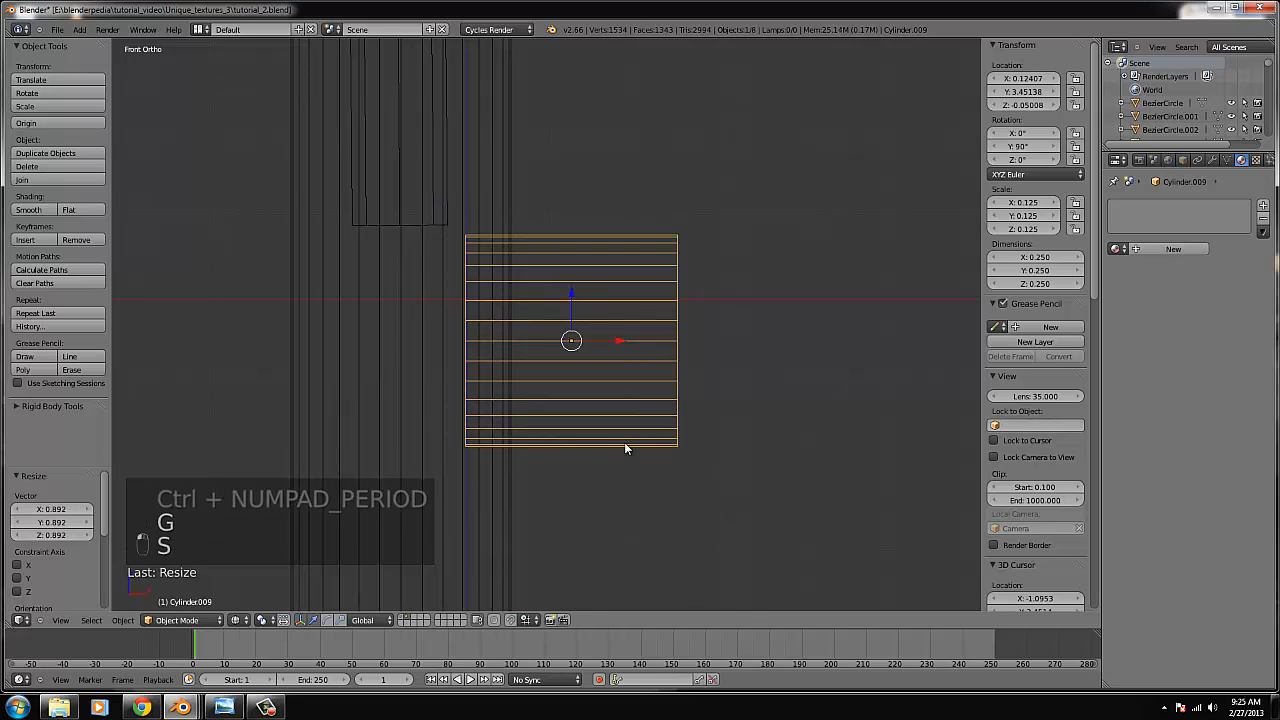
In top view, centre the new cylinder on the base along Y, overlapping its side, and resize it to about 0.117.
{"action": "key", "text": "KP_7"}
{"action": "key", "text": "g"}
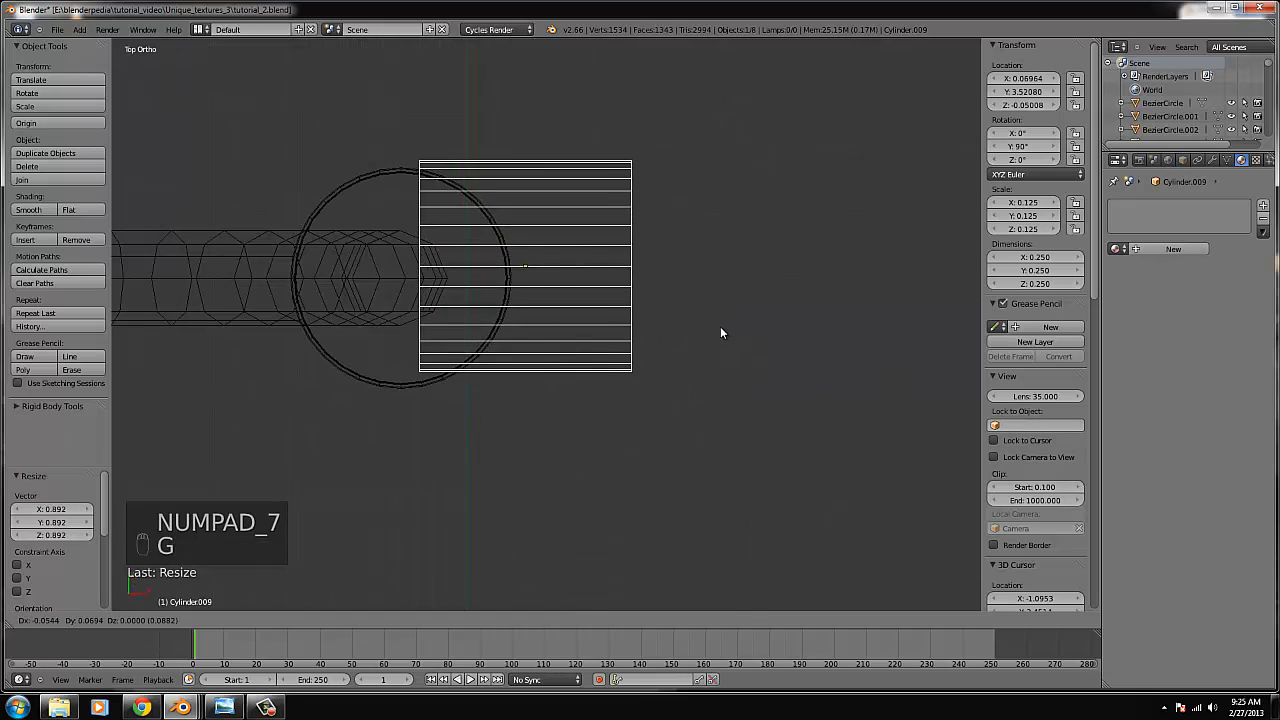
{"action": "left_click", "coordinate": [700, 335]}
{"action": "key", "text": "s"}
{"action": "left_click", "coordinate": [683, 339]}
{"action": "key", "text": "g"}
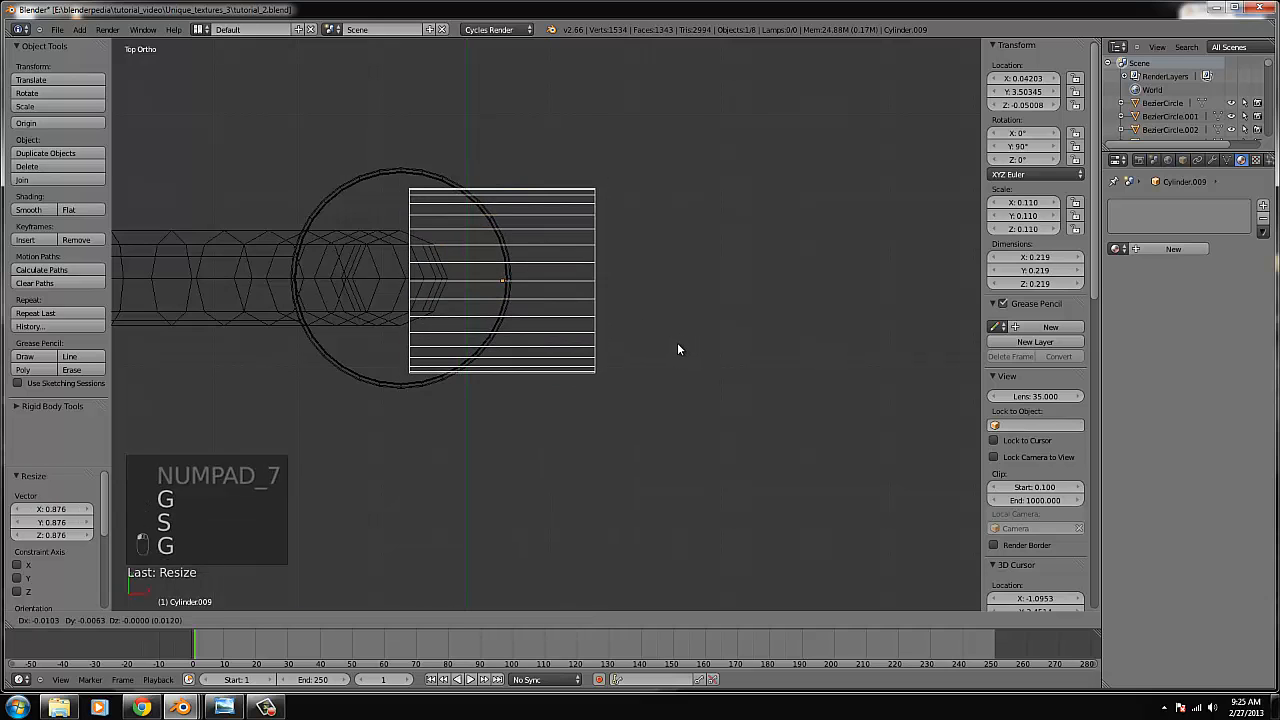
{"action": "left_click", "coordinate": [677, 349]}
{"action": "key", "text": "s"}
{"action": "left_click", "coordinate": [687, 350]}
{"action": "key", "text": "g"}
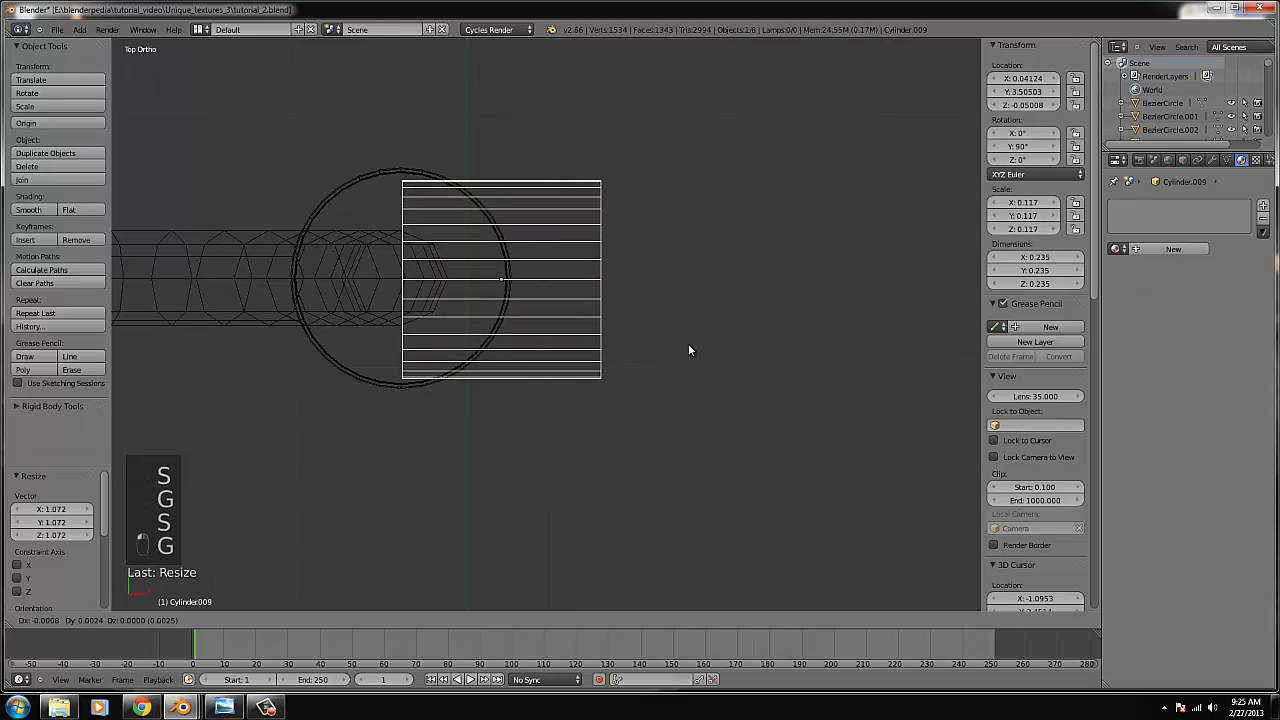
{"action": "left_click", "coordinate": [688, 350]}
Shorten the new side cylinder slightly by scaling it along X.
{"action": "key", "text": "s"}
{"action": "key", "text": "x"}
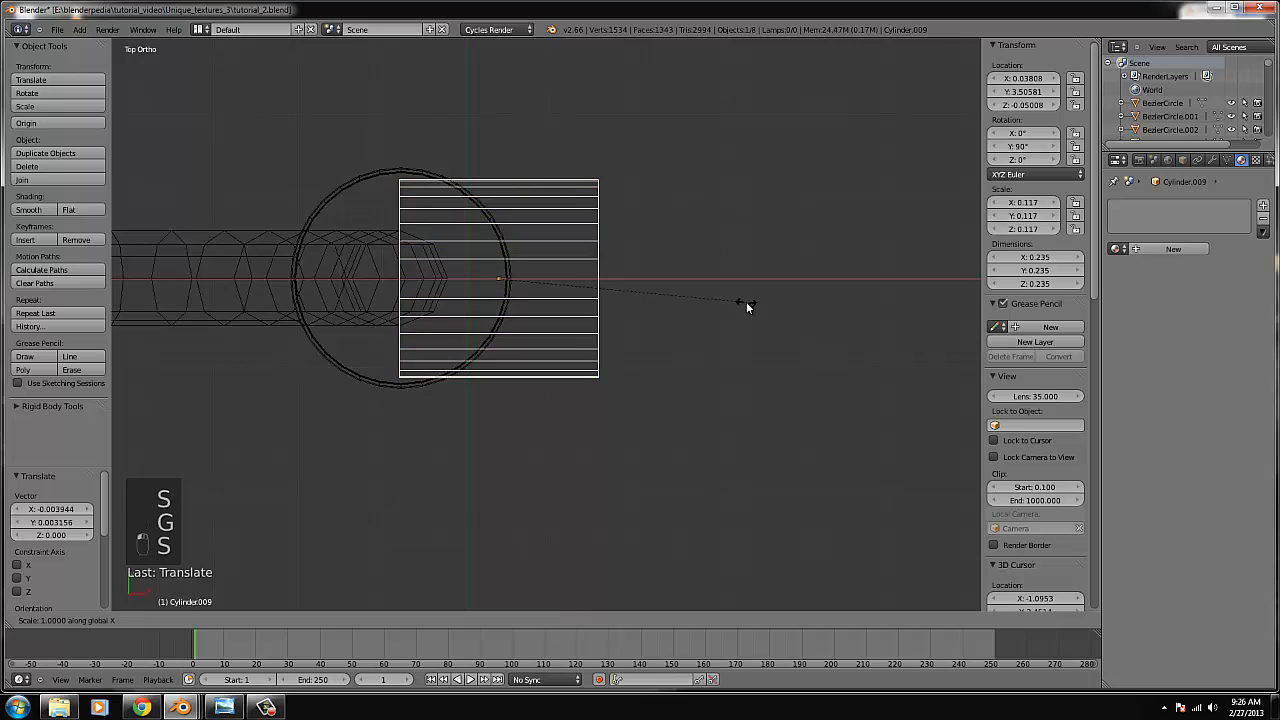
{"action": "left_click", "coordinate": [693, 311]}
Extrude the side cylinder's outer end loop slightly along X and scale it to about 0.974 for a bevelled edge.
{"action": "key", "text": "Tab"}
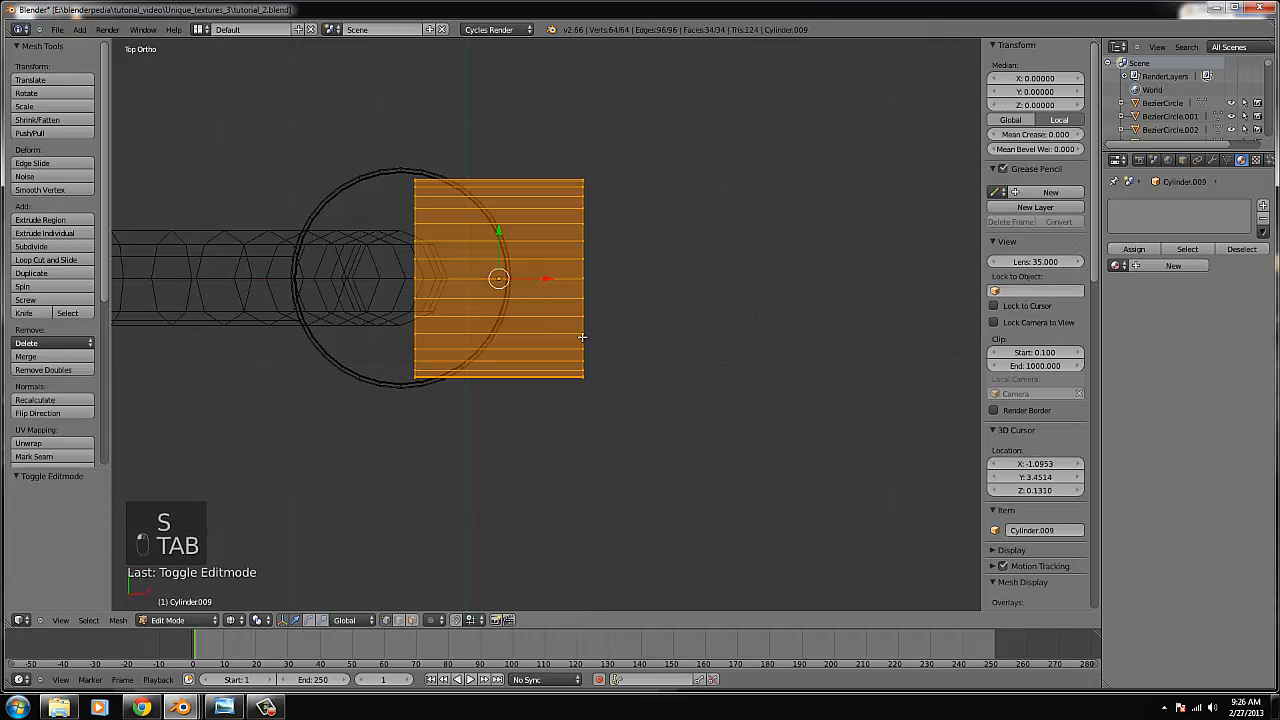
{"action": "right_click", "coordinate": [582, 336]}
{"action": "key", "text": "b"}
{"action": "left_click_drag", "start_coordinate": [611, 423], "coordinate": [552, 168]}
{"action": "scroll", "coordinate": [651, 263], "scroll_direction": "up", "scroll_amount": 2}
{"action": "key", "text": "e"}
{"action": "right_click", "coordinate": [663, 268]}
{"action": "key", "text": "g"}
{"action": "key", "text": "x"}
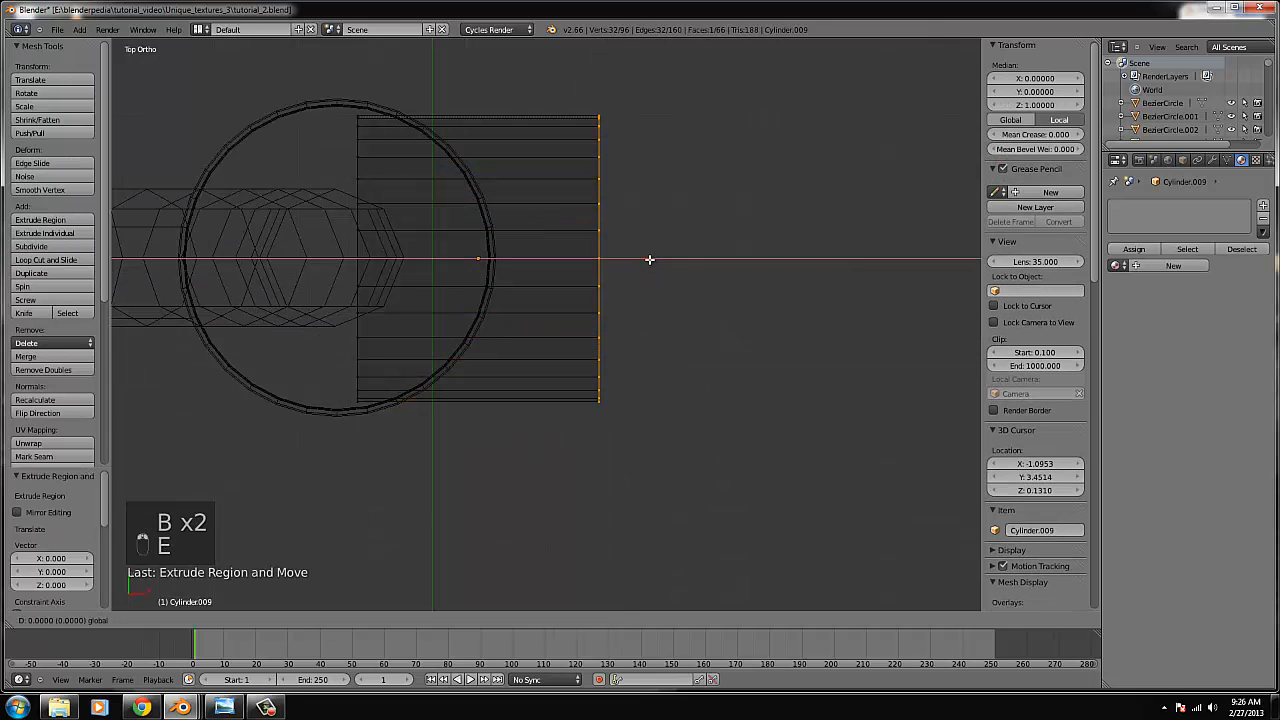
{"action": "left_click", "coordinate": [654, 260]}
{"action": "key", "text": "s"}
{"action": "left_click", "coordinate": [826, 274]}
In front view, move the side cylinder about 0.081 outward from the base along X.
{"action": "right_click", "coordinate": [369, 376]}
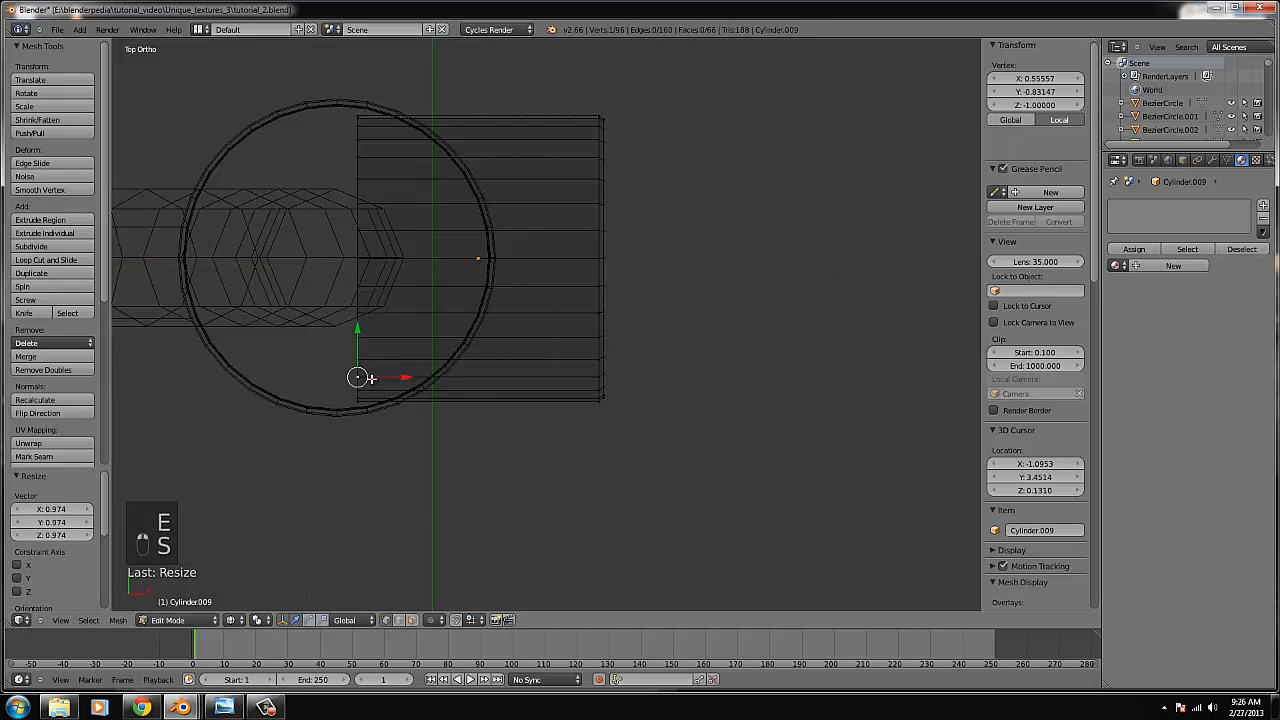
{"action": "key", "text": "b"}
{"action": "left_click_drag", "start_coordinate": [385, 437], "coordinate": [310, 137]}
{"action": "key", "text": "Tab"}
{"action": "scroll", "coordinate": [614, 222], "scroll_direction": "down", "scroll_amount": 3}
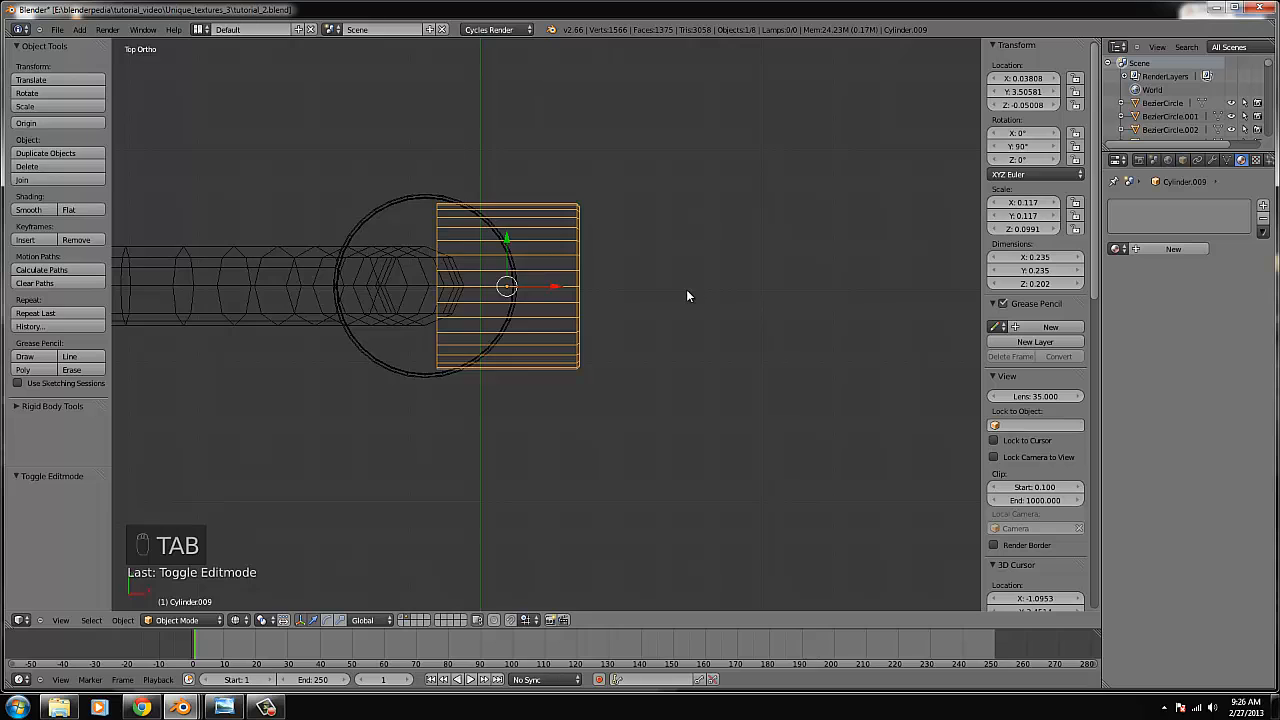
{"action": "key", "text": "KP_1"}
{"action": "scroll", "coordinate": [640, 300], "scroll_direction": "down", "scroll_amount": 6}
{"action": "key", "text": "g"}
{"action": "key", "text": "x"}
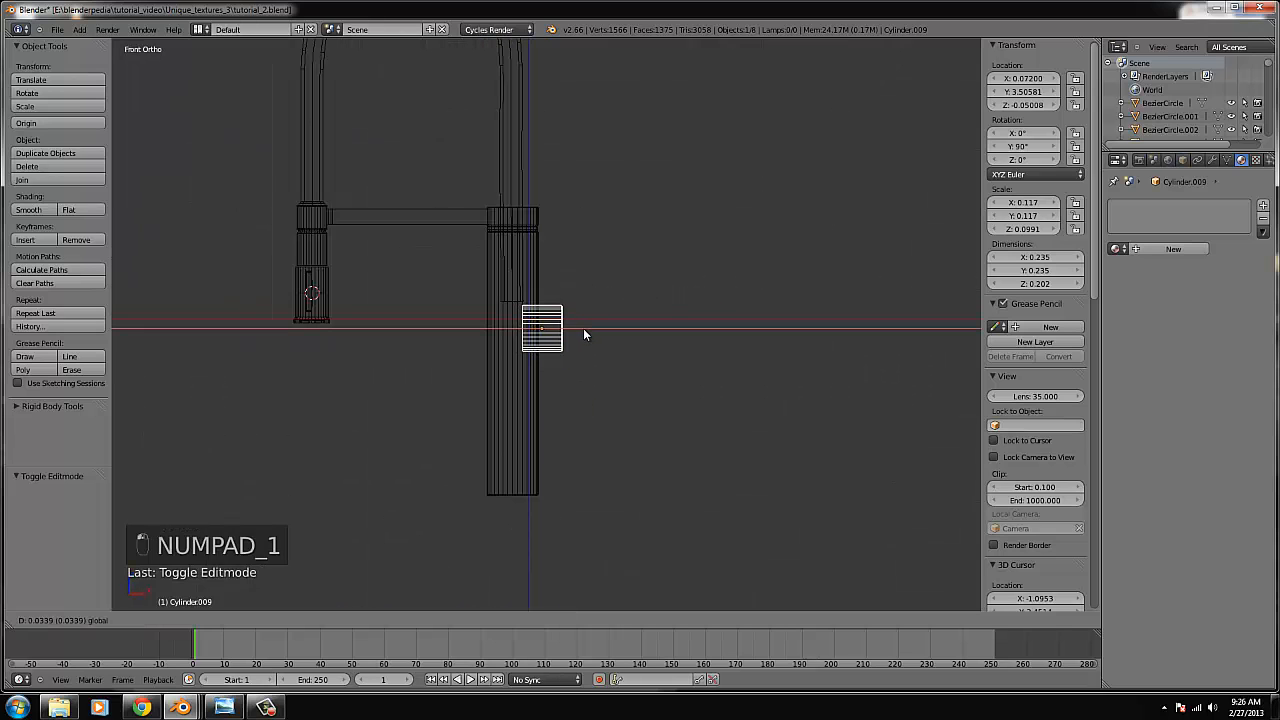
{"action": "left_click", "coordinate": [591, 333]}
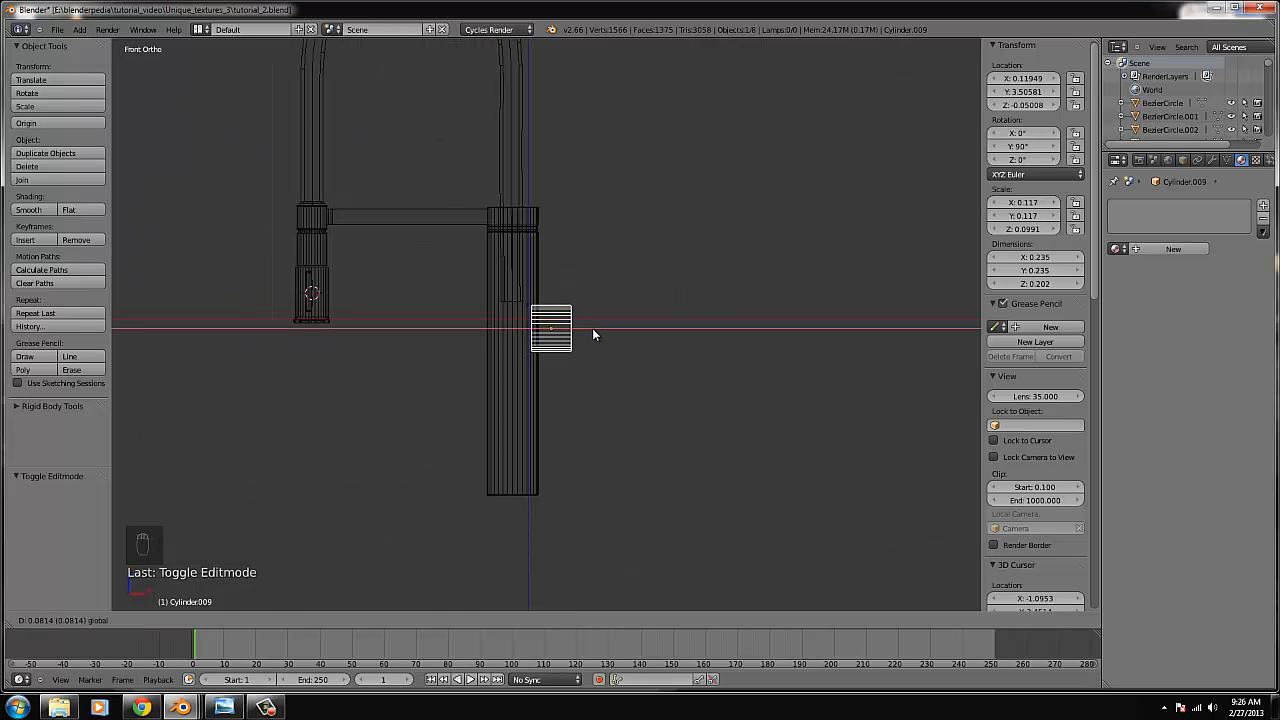
Pull the side cylinder's inner end along X into the base, making the cylinder about 0.273 long.
{"action": "key", "text": "Tab"}
{"action": "key", "text": "b"}
{"action": "key", "text": "b"}
{"action": "left_click_drag", "start_coordinate": [585, 365], "coordinate": [518, 298]}
{"action": "key", "text": "g"}
{"action": "key", "text": "x"}
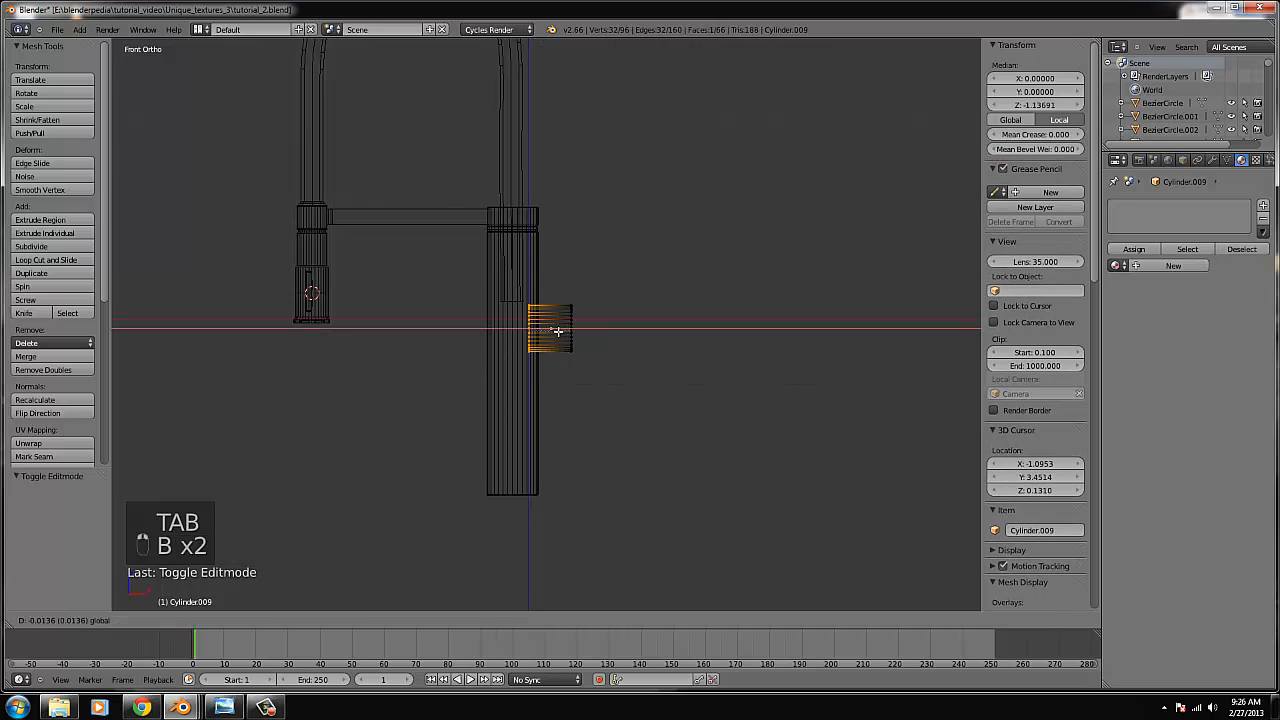
{"action": "left_click", "coordinate": [551, 333]}
{"action": "key", "text": "Tab"}
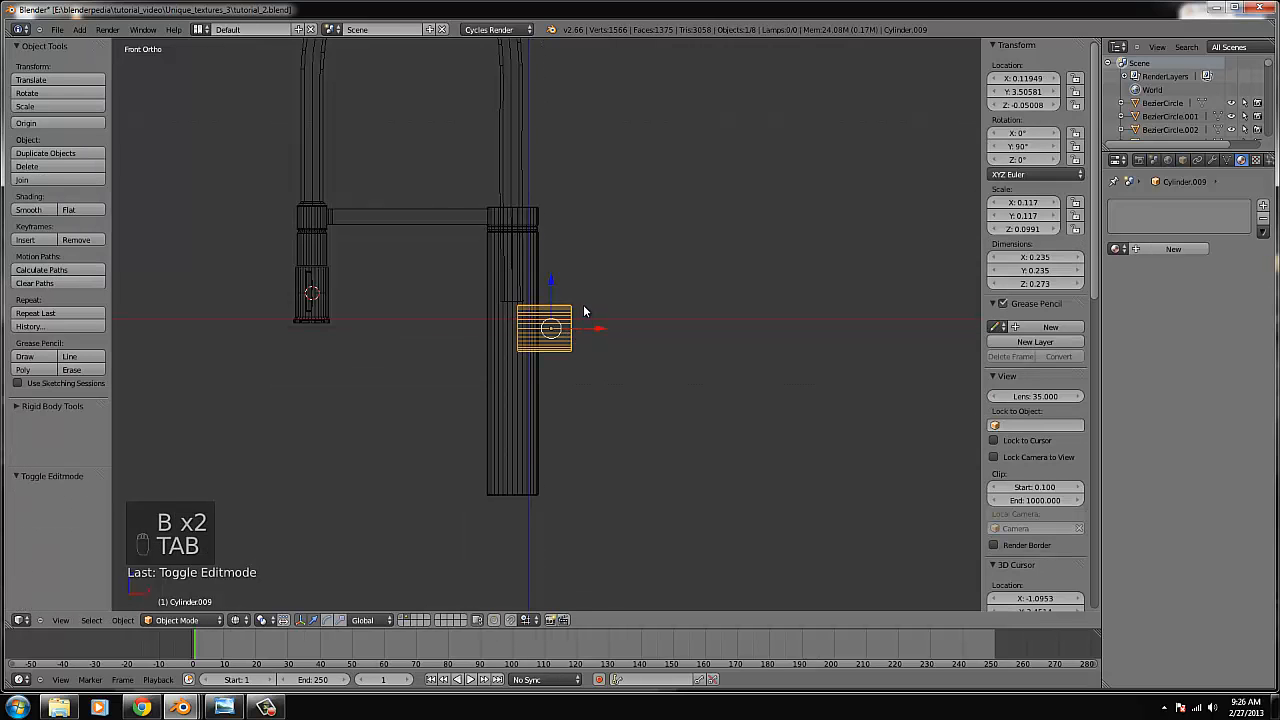
Duplicate the side cylinder and place the copy about 0.29 further out along X, leaving a small gap.
{"action": "scroll", "coordinate": [605, 302], "scroll_direction": "up", "scroll_amount": 5}
{"action": "key", "text": "shift+d"}
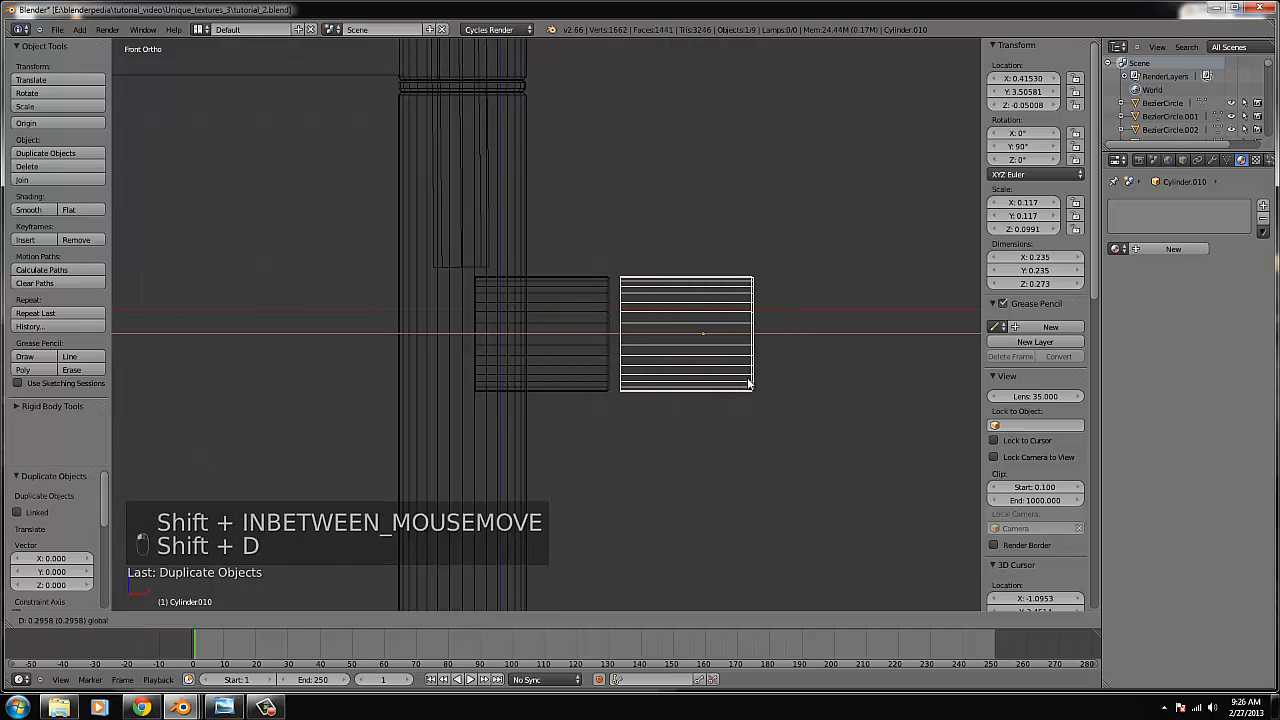
{"action": "left_click", "coordinate": [745, 383]}
Extrude the duplicate's inner end loop about 0.004 along X and scale it down to about 0.986 for a bevelled edge.
{"action": "scroll", "coordinate": [712, 405], "scroll_direction": "up", "scroll_amount": 3}
{"action": "key", "text": "Tab"}
{"action": "right_click", "coordinate": [688, 434]}
{"action": "key", "text": "b"}
{"action": "key", "text": "b"}
{"action": "left_click_drag", "start_coordinate": [686, 463], "coordinate": [614, 234]}
{"action": "scroll", "coordinate": [805, 262], "scroll_direction": "up", "scroll_amount": 2}
{"action": "key", "text": "e"}
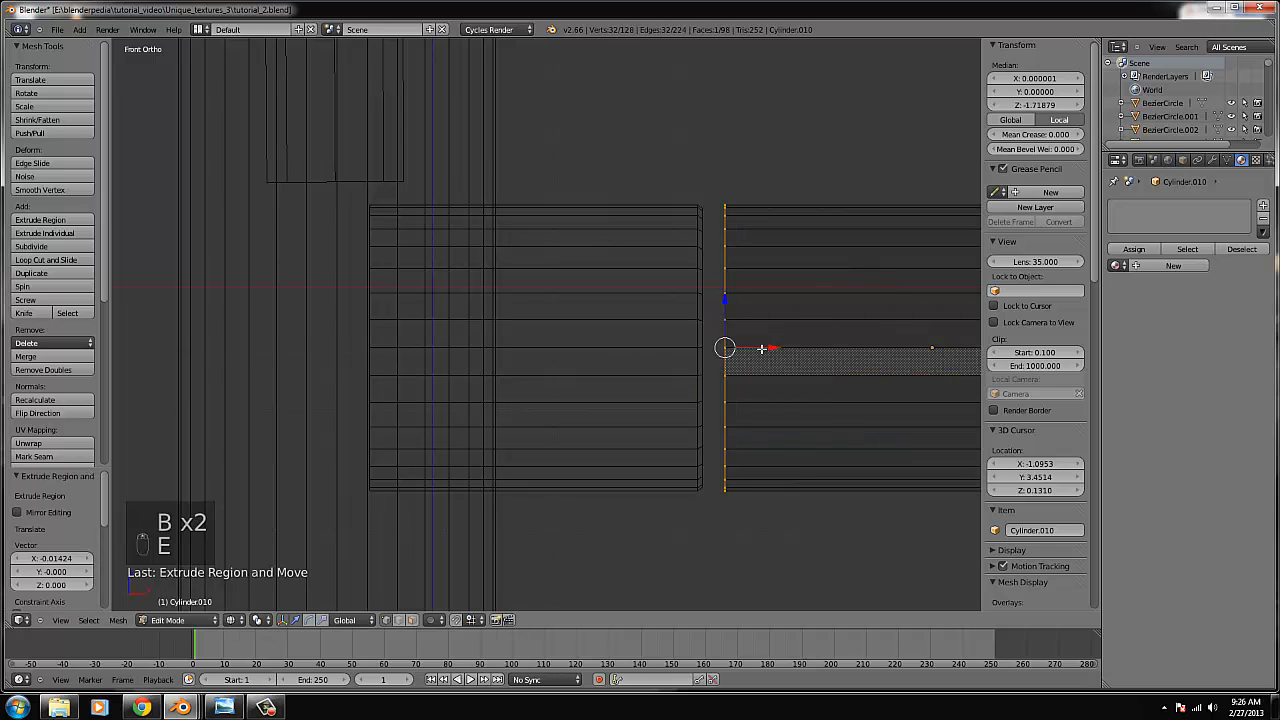
{"action": "left_click", "coordinate": [760, 352]}
{"action": "key", "text": "s"}
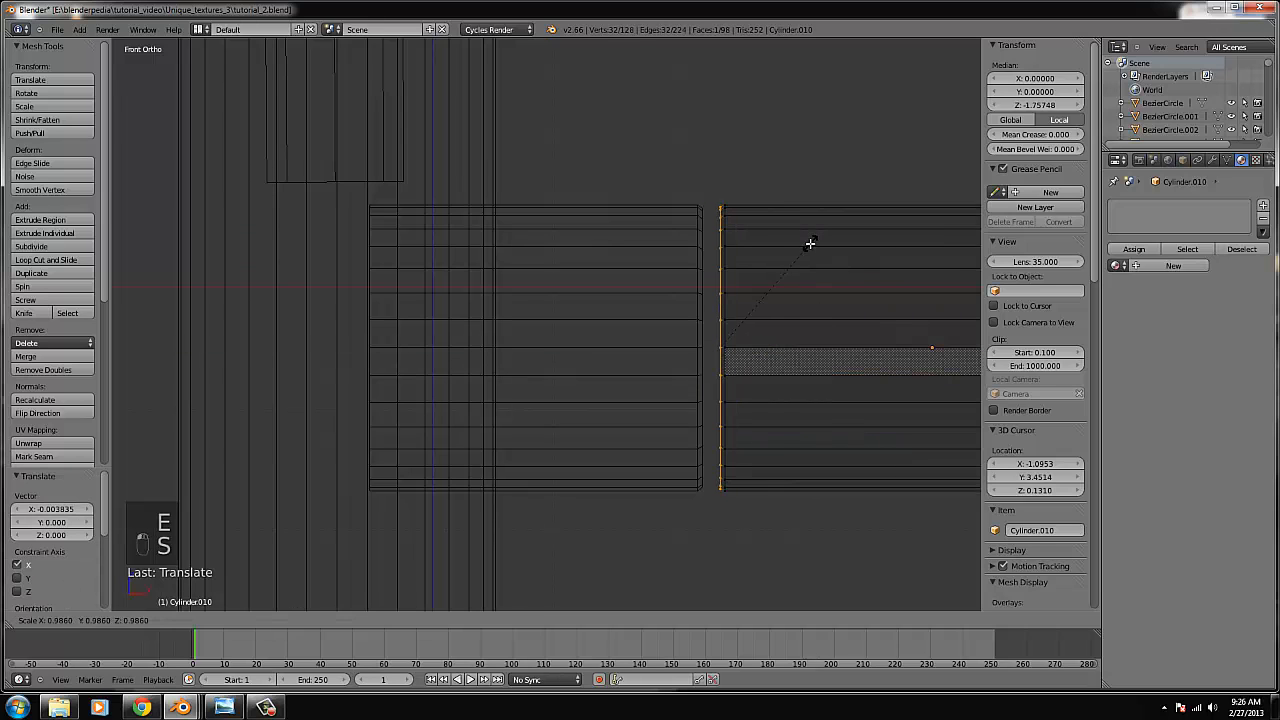
{"action": "left_click", "coordinate": [811, 245]}
{"action": "key", "text": "Tab"}
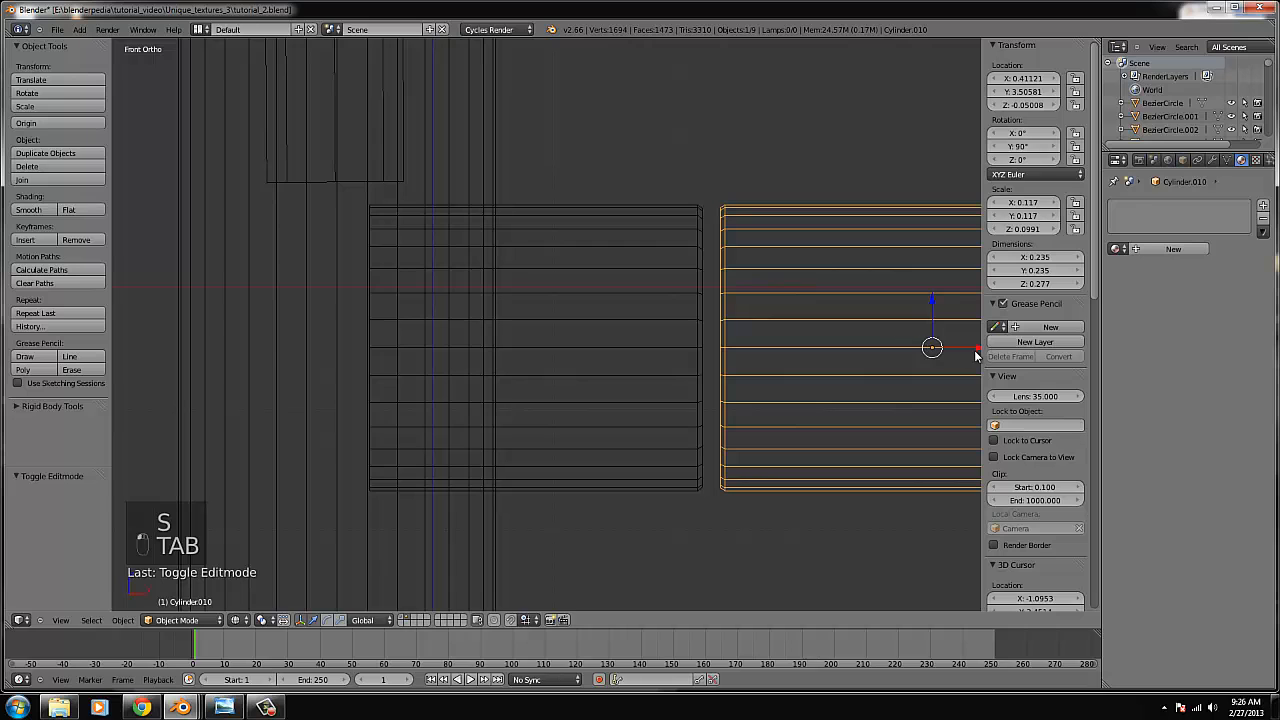
Adjust the outer cylinder's position along X to about 0.422, slightly widening the gap between the two cylinders.
{"action": "left_click_drag", "start_coordinate": [976, 355], "coordinate": [976, 349]}
{"action": "scroll", "coordinate": [546, 166], "scroll_direction": "down", "scroll_amount": 5}
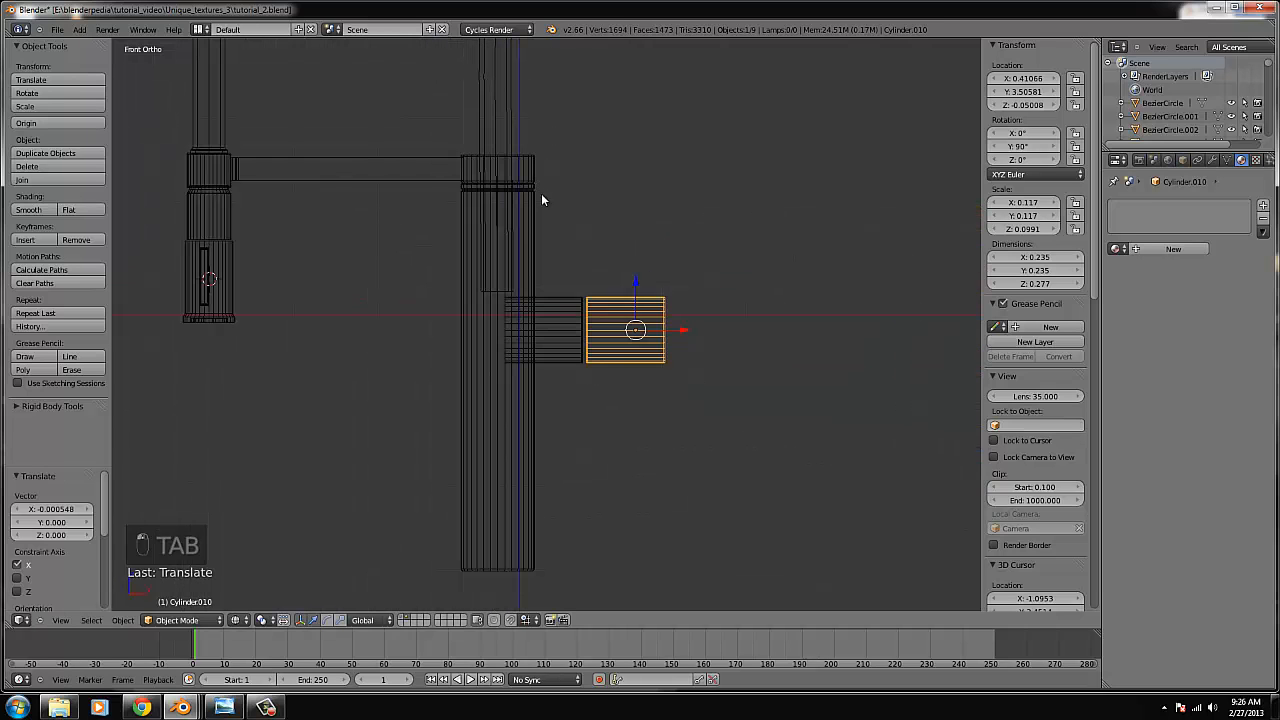
{"action": "scroll", "coordinate": [600, 258], "scroll_direction": "up", "scroll_amount": 5}
{"action": "left_click_drag", "start_coordinate": [797, 341], "coordinate": [812, 347]}
Duplicate the outer cylinder, shift the copy inward across the gap, and move its outer end loops about 0.162 inward along X.
{"action": "key", "text": "shift+d"}
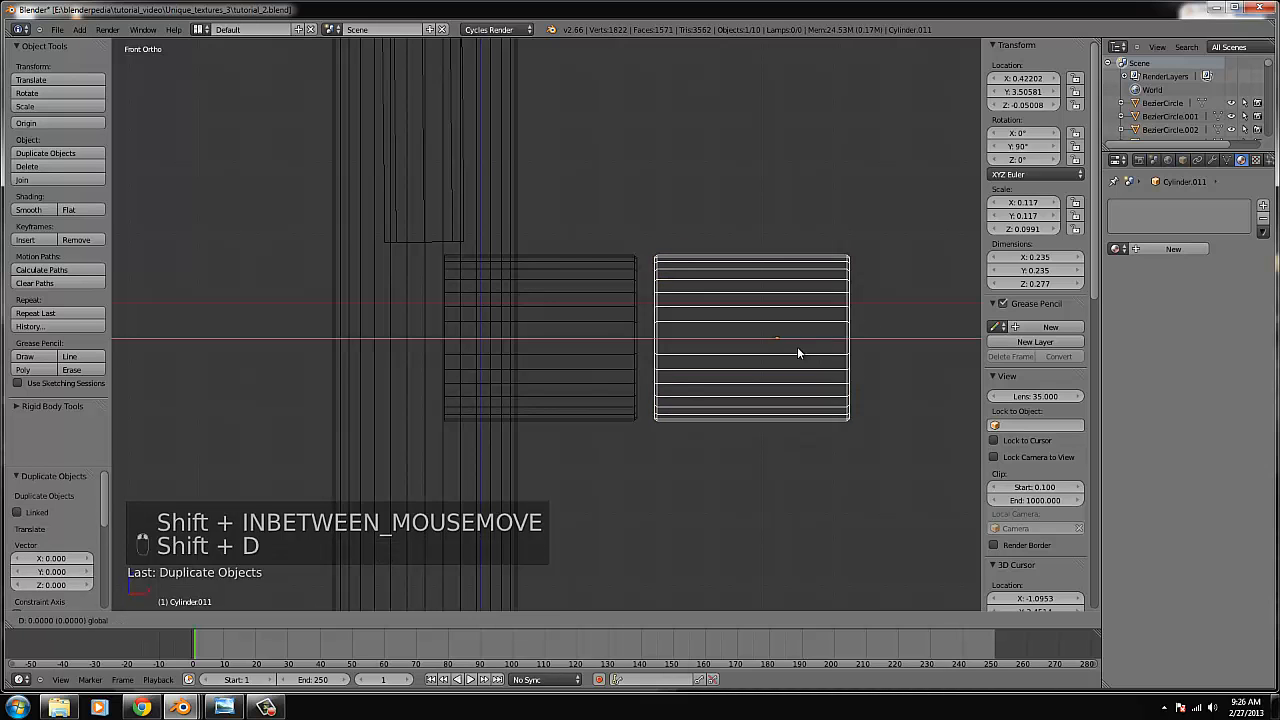
{"action": "left_click", "coordinate": [737, 360]}
{"action": "key", "text": "Tab"}
{"action": "right_click", "coordinate": [771, 384]}
{"action": "key", "text": "b"}
{"action": "key", "text": "b"}
{"action": "left_click_drag", "start_coordinate": [790, 442], "coordinate": [724, 206]}
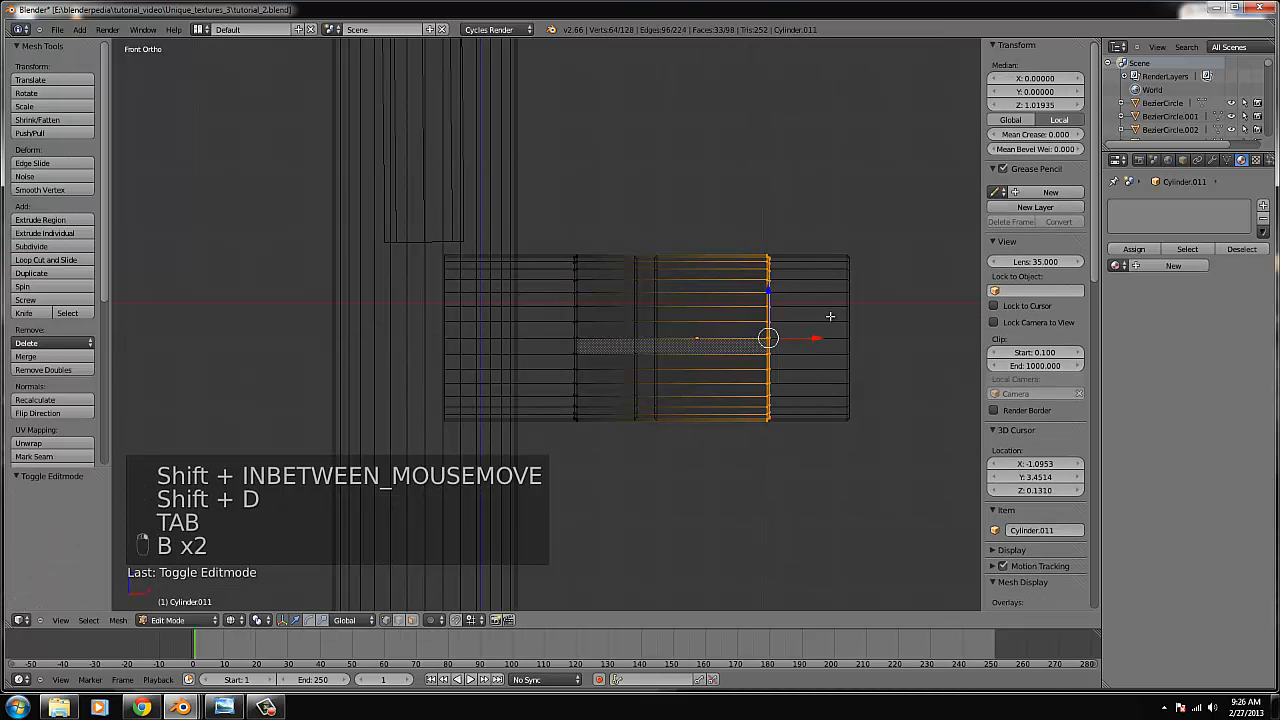
{"action": "left_click_drag", "start_coordinate": [780, 341], "coordinate": [702, 360]}
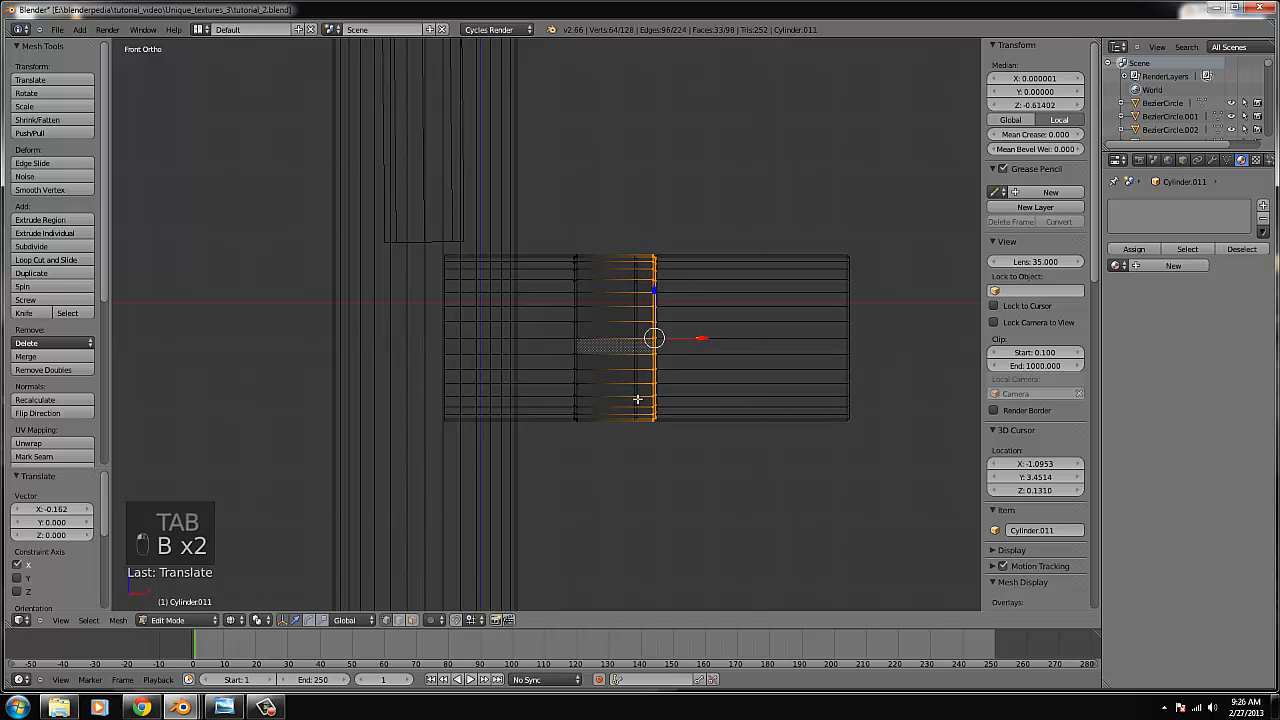
Move the copy's inner end loops outward to form a thin ring, and shift the ring about 0.008 inward within the gap.
{"action": "right_click", "coordinate": [582, 426]}
{"action": "key", "text": "b"}
{"action": "left_click_drag", "start_coordinate": [591, 451], "coordinate": [533, 217]}
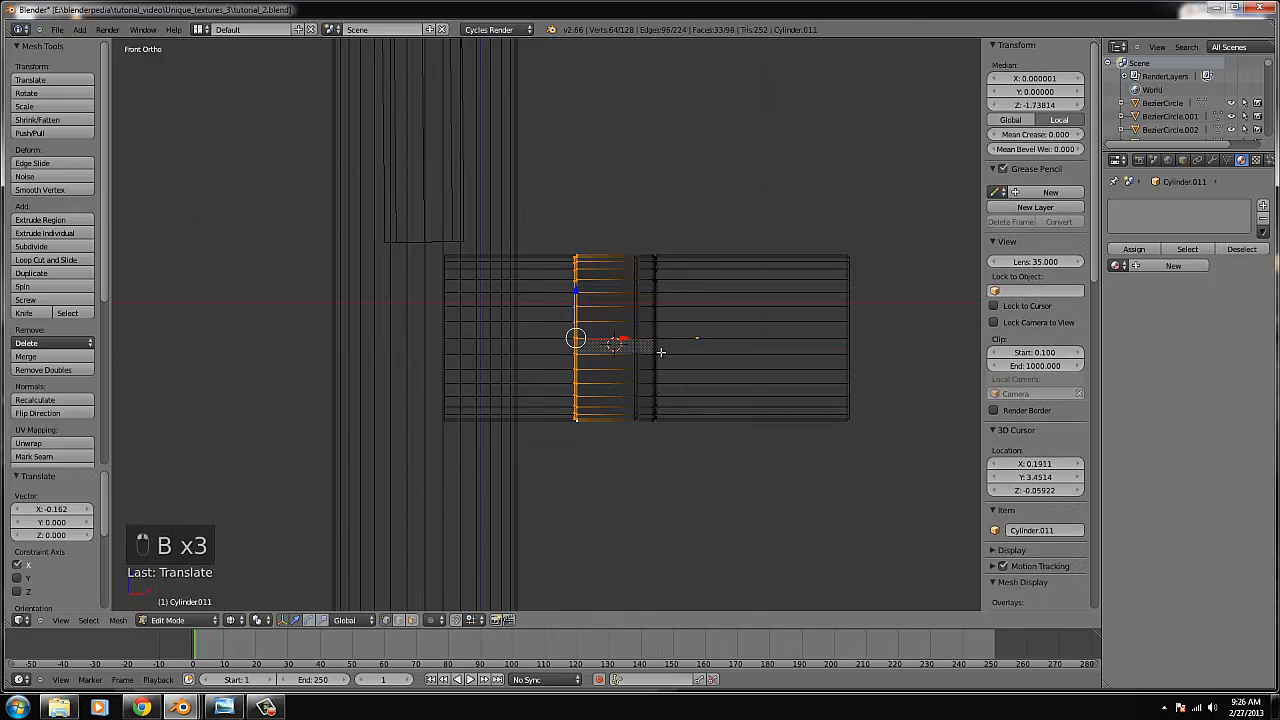
{"action": "left_click_drag", "start_coordinate": [621, 343], "coordinate": [686, 350]}
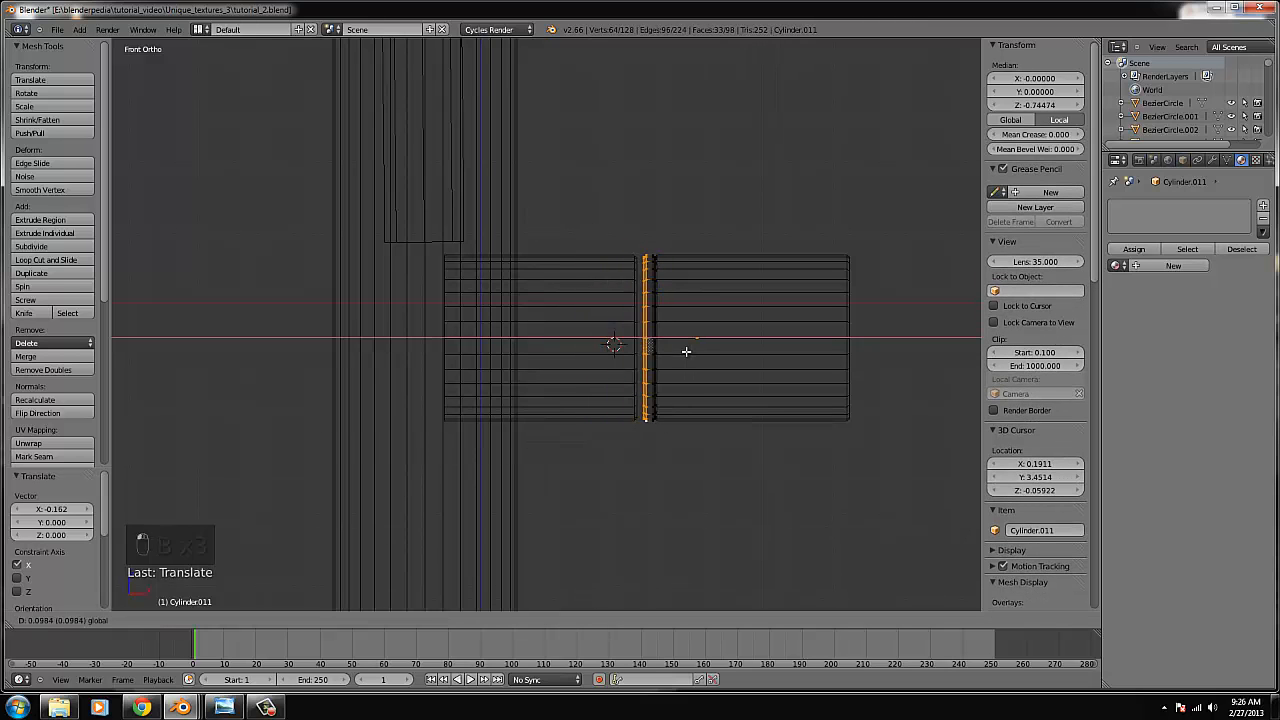
{"action": "left_click", "coordinate": [687, 351]}
{"action": "key", "text": "Tab"}
{"action": "scroll", "coordinate": [789, 348], "scroll_direction": "up", "scroll_amount": 4}
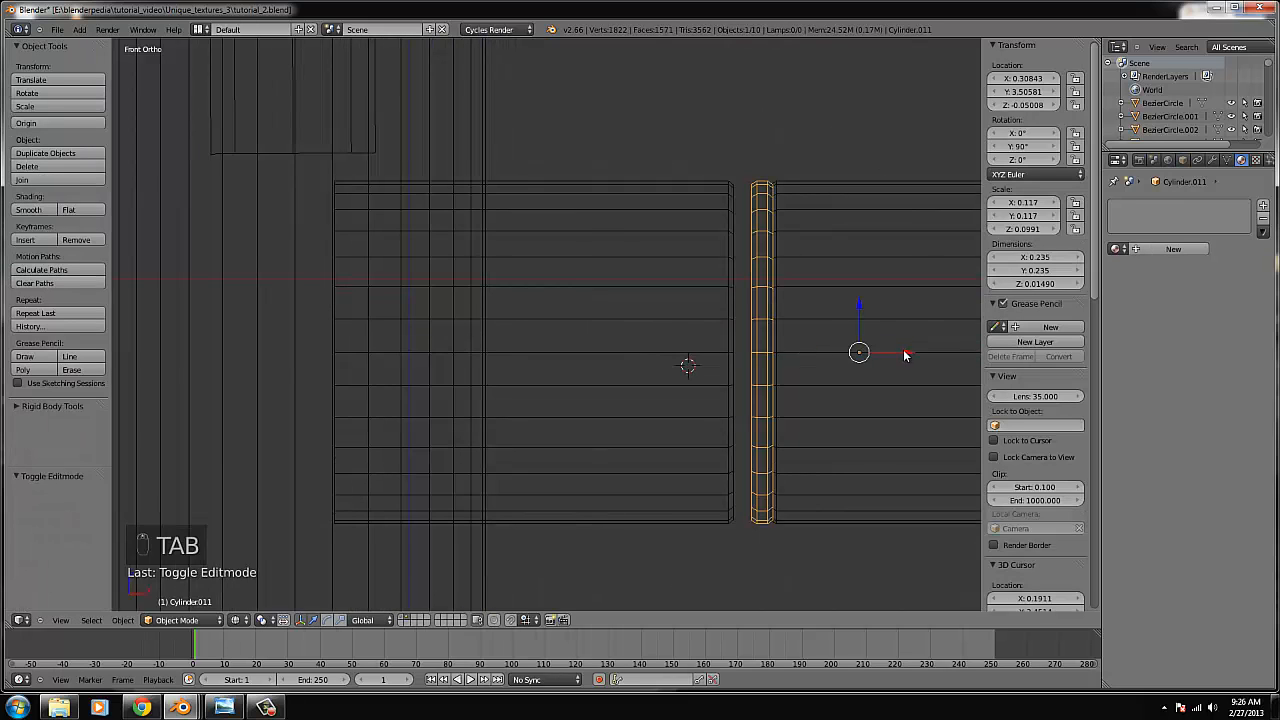
{"action": "left_click_drag", "start_coordinate": [904, 355], "coordinate": [888, 363]}
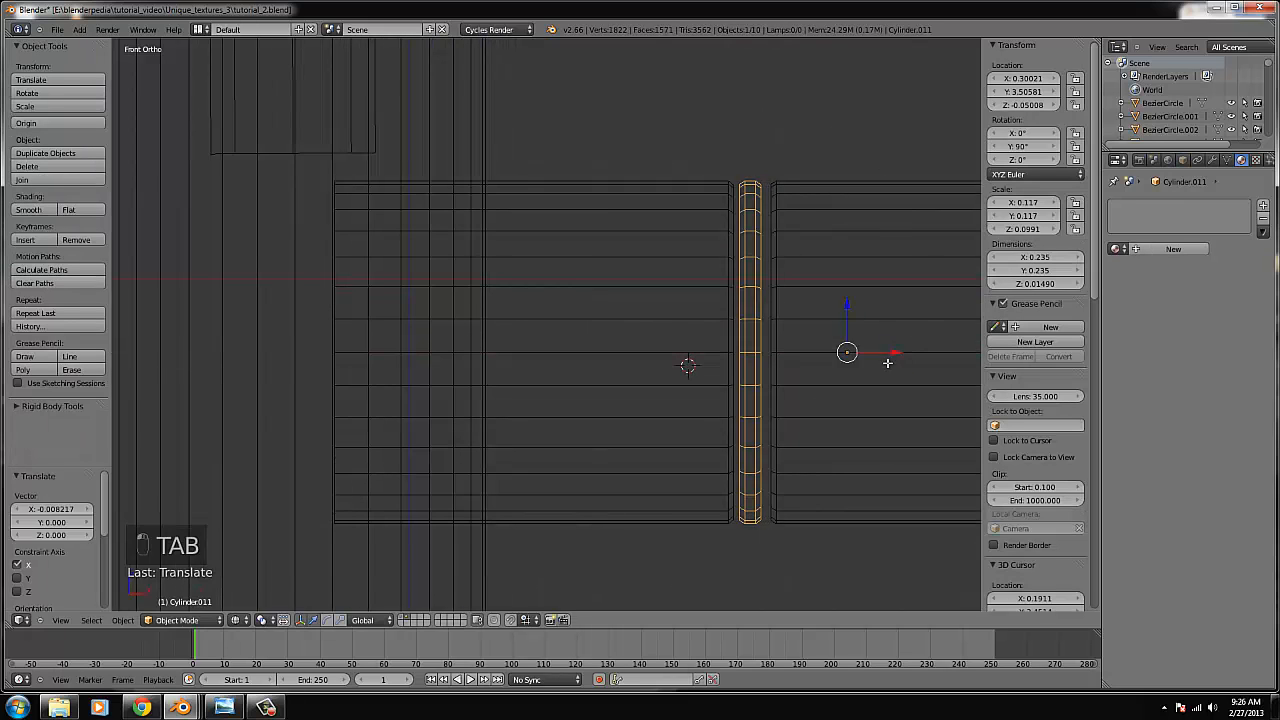
Widen the ring to about 0.021 by moving its inner and outer edge loops apart along X, and return to solid display.
{"action": "key", "text": "Tab"}
{"action": "key", "text": "b"}
{"action": "key", "text": "b"}
{"action": "left_click_drag", "start_coordinate": [748, 555], "coordinate": [723, 170]}
{"action": "left_click_drag", "start_coordinate": [798, 353], "coordinate": [792, 362]}
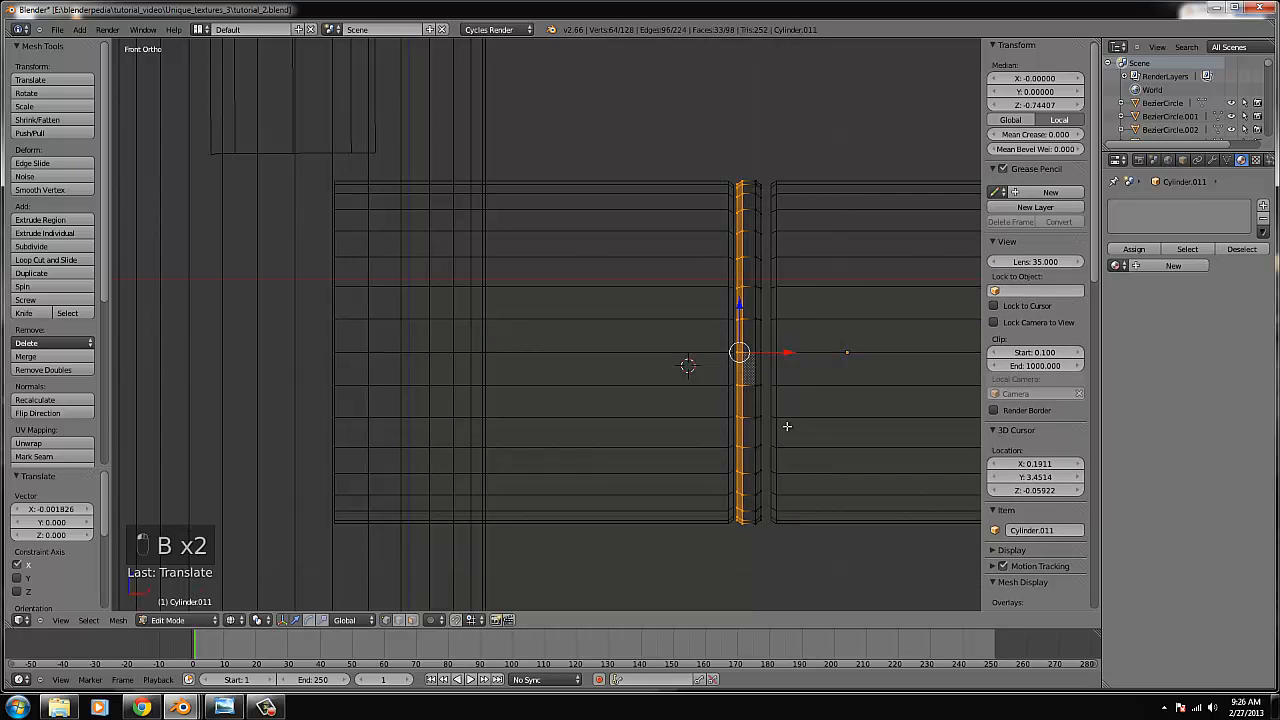
{"action": "right_click", "coordinate": [795, 443]}
{"action": "key", "text": "b"}
{"action": "left_click_drag", "start_coordinate": [801, 593], "coordinate": [747, 152]}
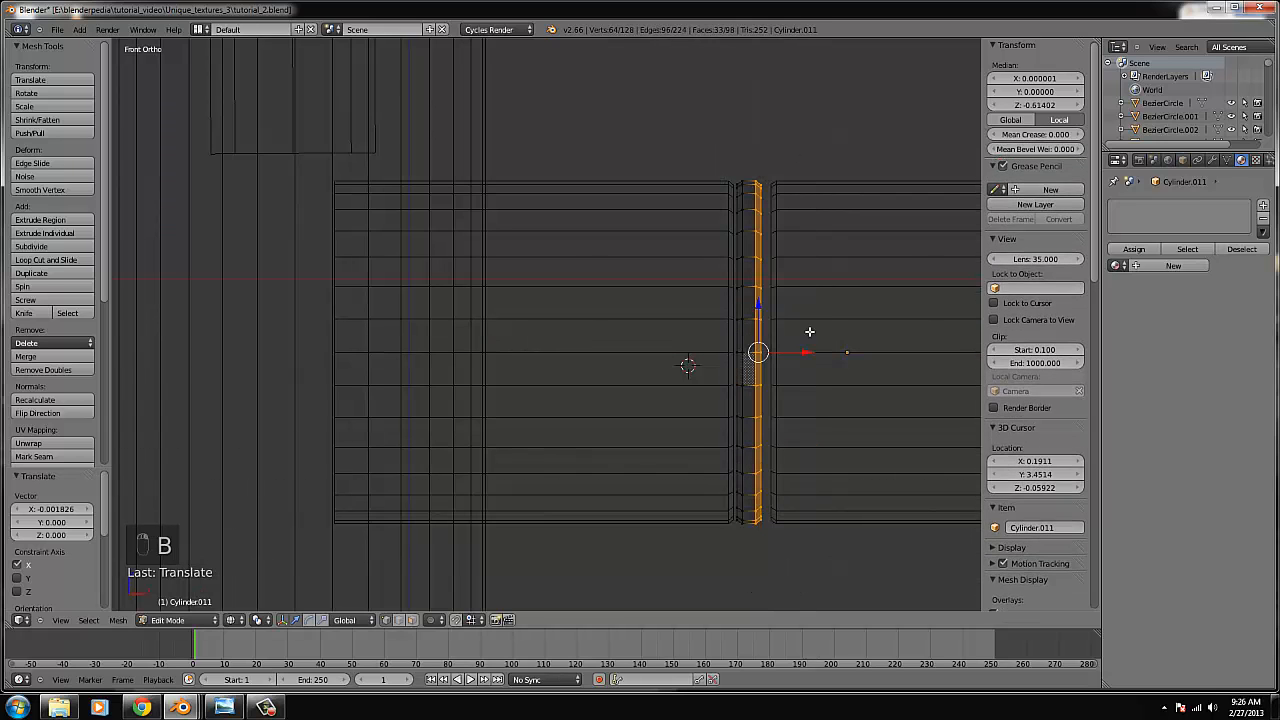
{"action": "left_click_drag", "start_coordinate": [802, 349], "coordinate": [806, 343]}
{"action": "key", "text": "Tab"}
{"action": "key", "text": "z"}
{"action": "middle_click_drag", "start_coordinate": [806, 343], "coordinate": [772, 370]}
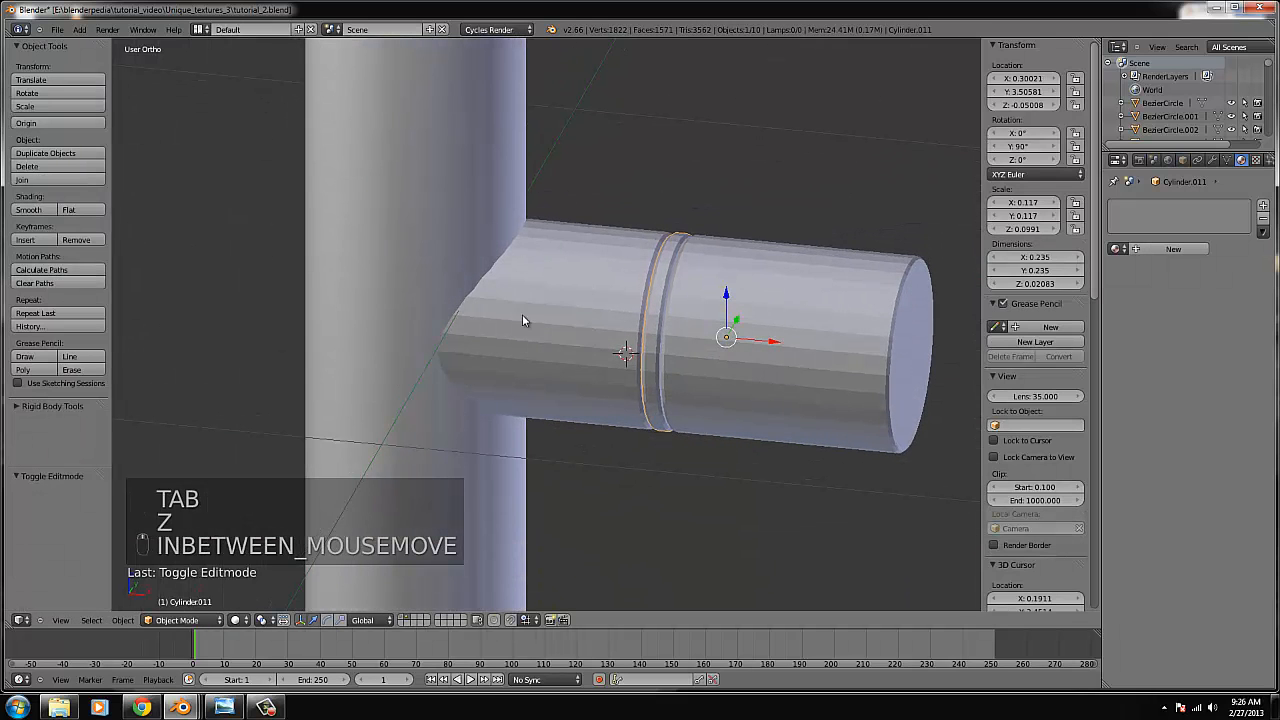
Apply smooth shading to the inner cylinder, the thin ring and the outer cylinder.
{"action": "left_click", "coordinate": [37, 209]}
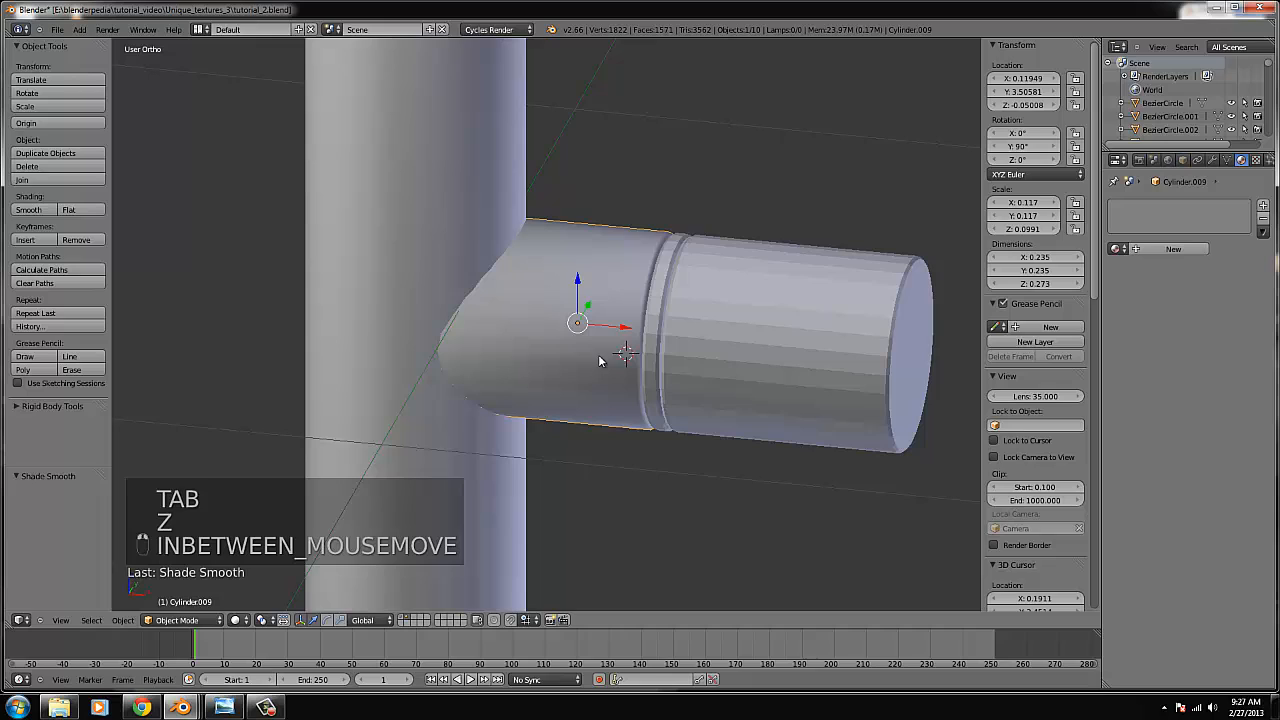
{"action": "right_click", "coordinate": [662, 345]}
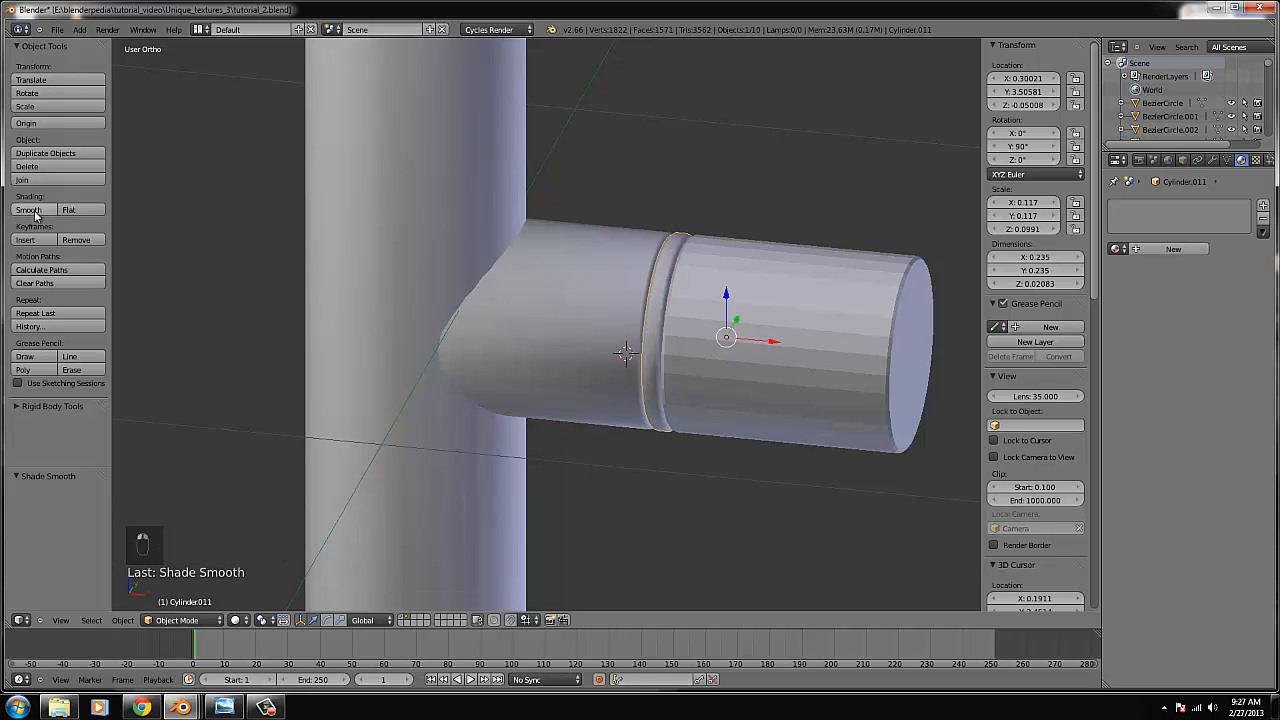
{"action": "right_click", "coordinate": [838, 348]}
{"action": "left_click", "coordinate": [40, 210]}
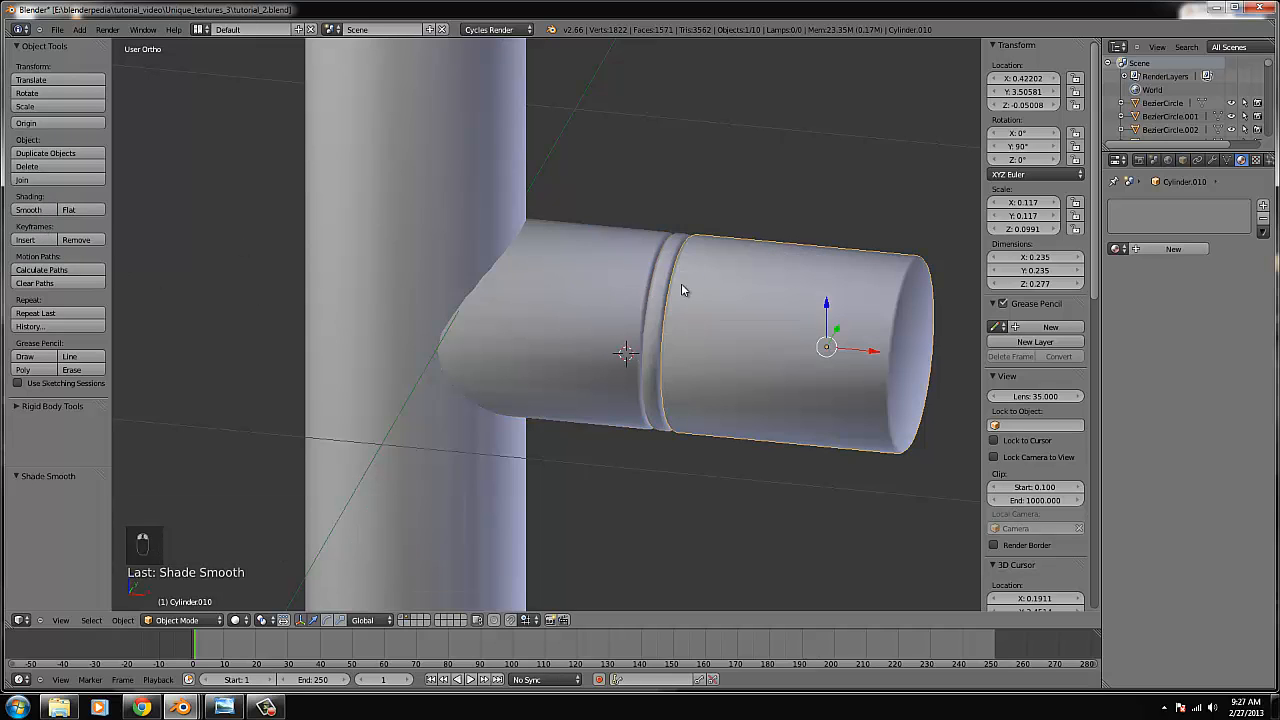
In front view, scale the whole ring mesh to about 0.674 along X and nudge it slightly inward.
{"action": "right_click", "coordinate": [668, 290]}
{"action": "key", "text": "KP_1"}
{"action": "scroll", "coordinate": [823, 305], "scroll_direction": "up", "scroll_amount": 3}
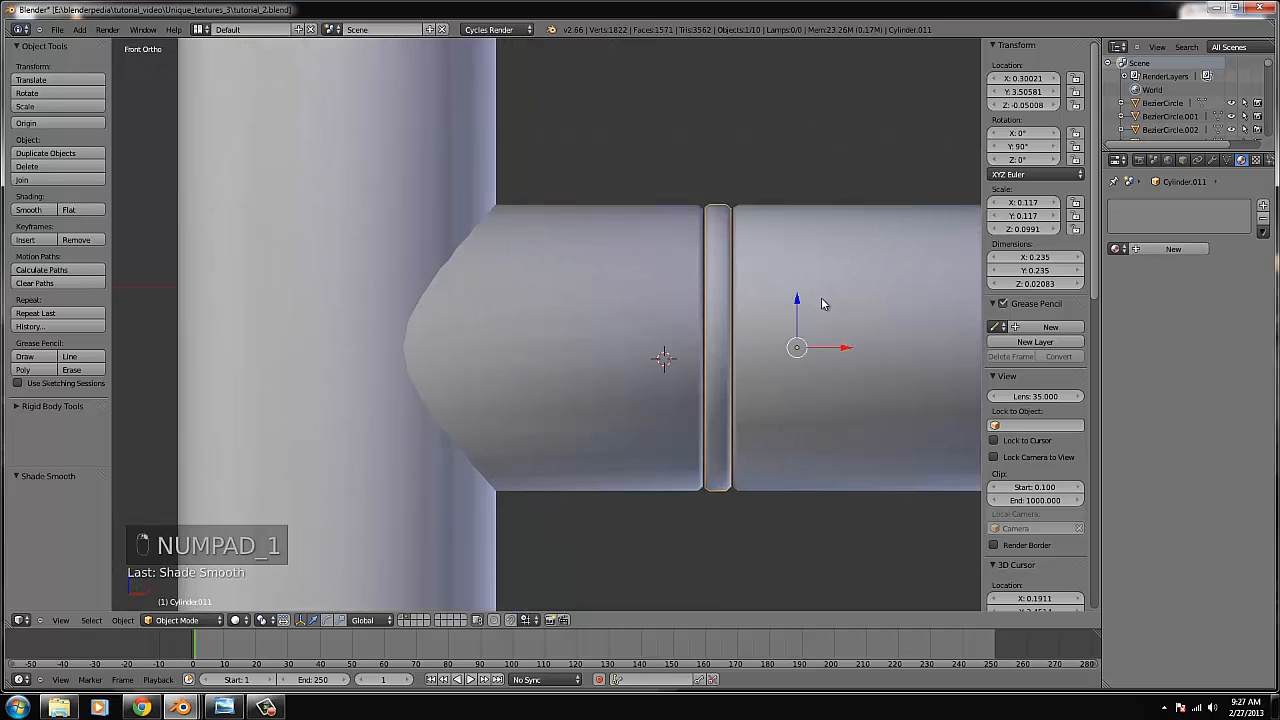
{"action": "key", "text": "Tab"}
{"action": "key", "text": "s"}
{"action": "right_click", "coordinate": [902, 304]}
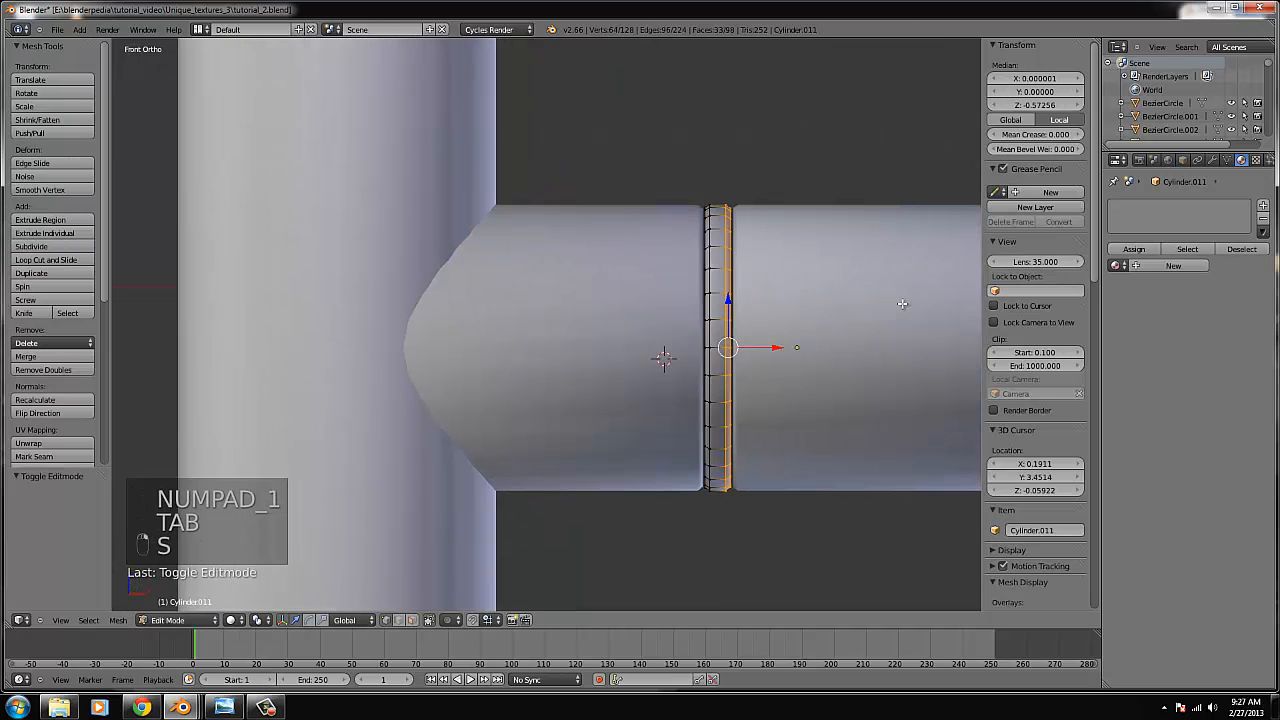
{"action": "key", "text": "ctrl+l"}
{"action": "key", "text": "s"}
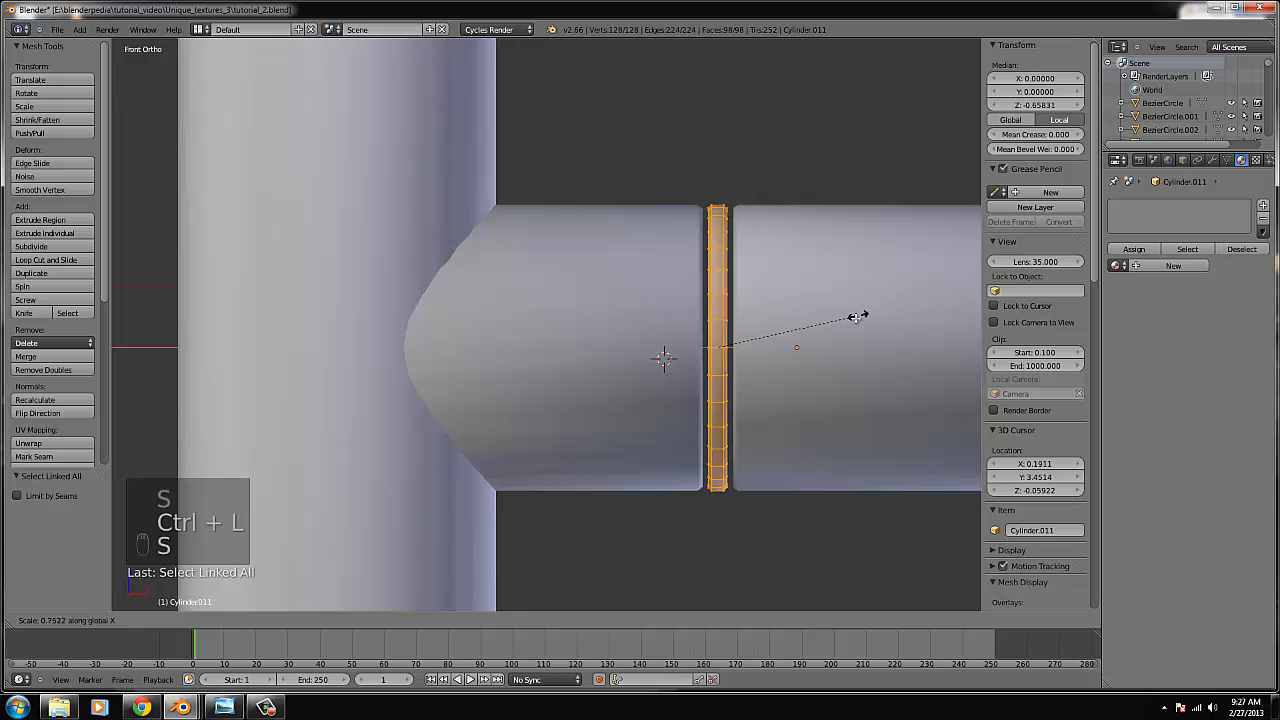
{"action": "left_click", "coordinate": [843, 320]}
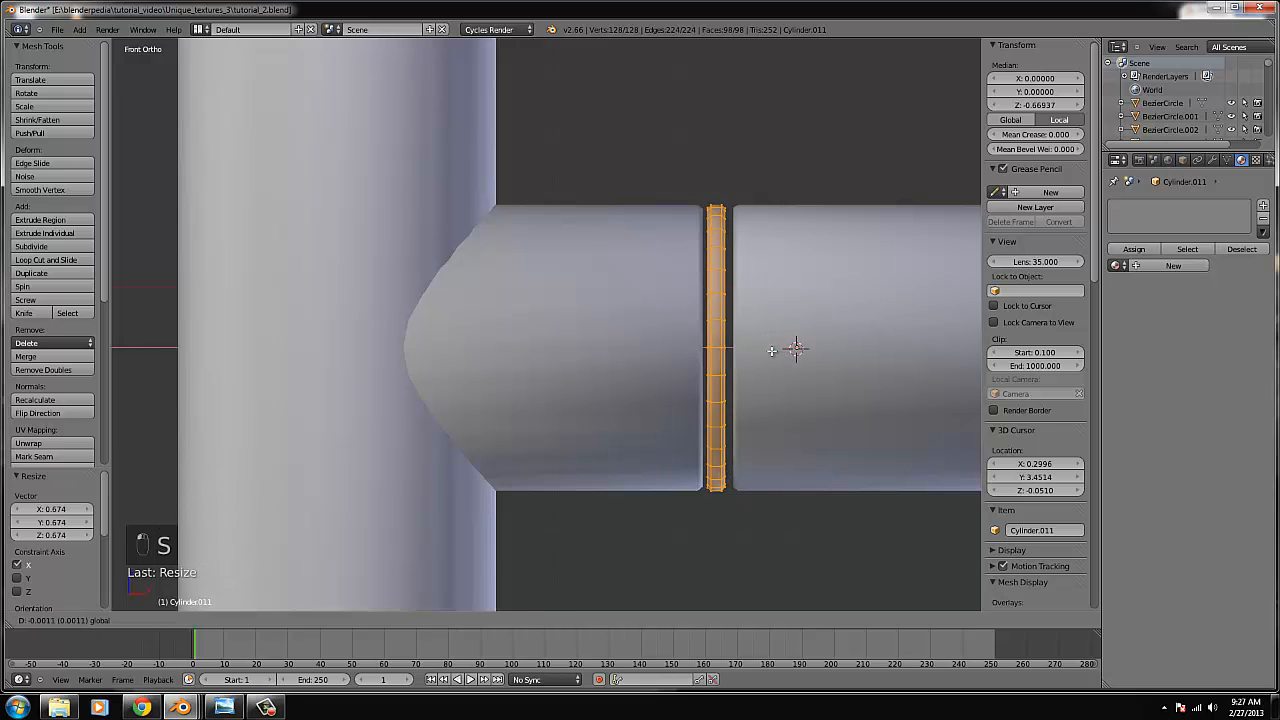
{"action": "key", "text": "Tab"}
Move the outer cylinder about 0.005 inward along X, closer to the ring.
{"action": "right_click", "coordinate": [773, 356]}
{"action": "scroll", "coordinate": [1026, 325], "scroll_direction": "down", "scroll_amount": 1}
{"action": "scroll", "coordinate": [926, 374], "scroll_direction": "down", "scroll_amount": 3}
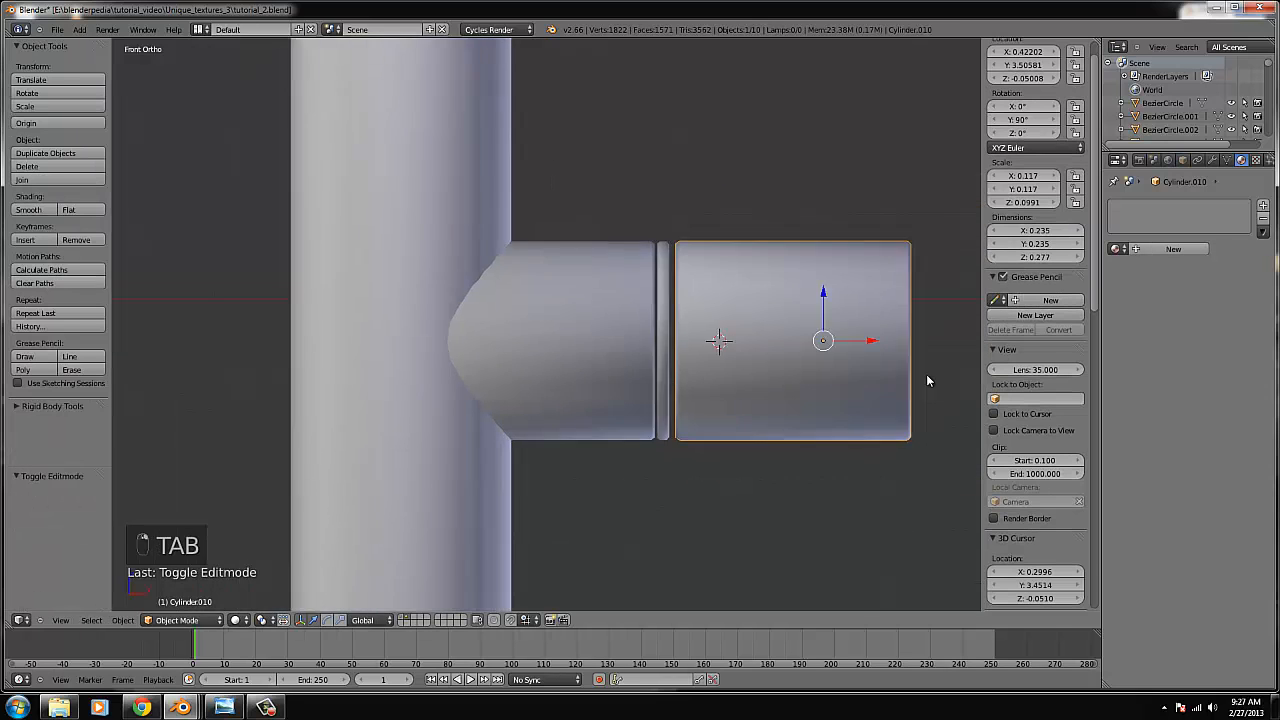
{"action": "key", "text": "g"}
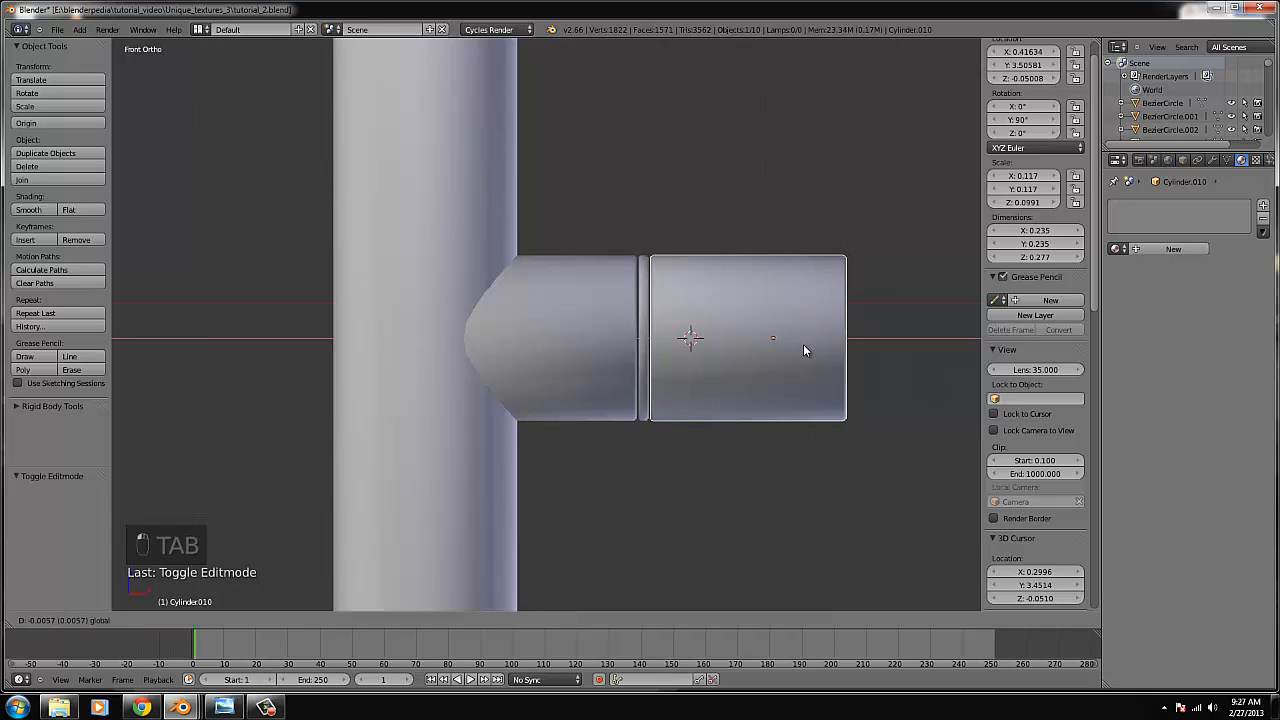
{"action": "left_click", "coordinate": [804, 345]}
Assign the existing water_tab material to the fitting's inner cylinder.
{"action": "right_click", "coordinate": [627, 311]}
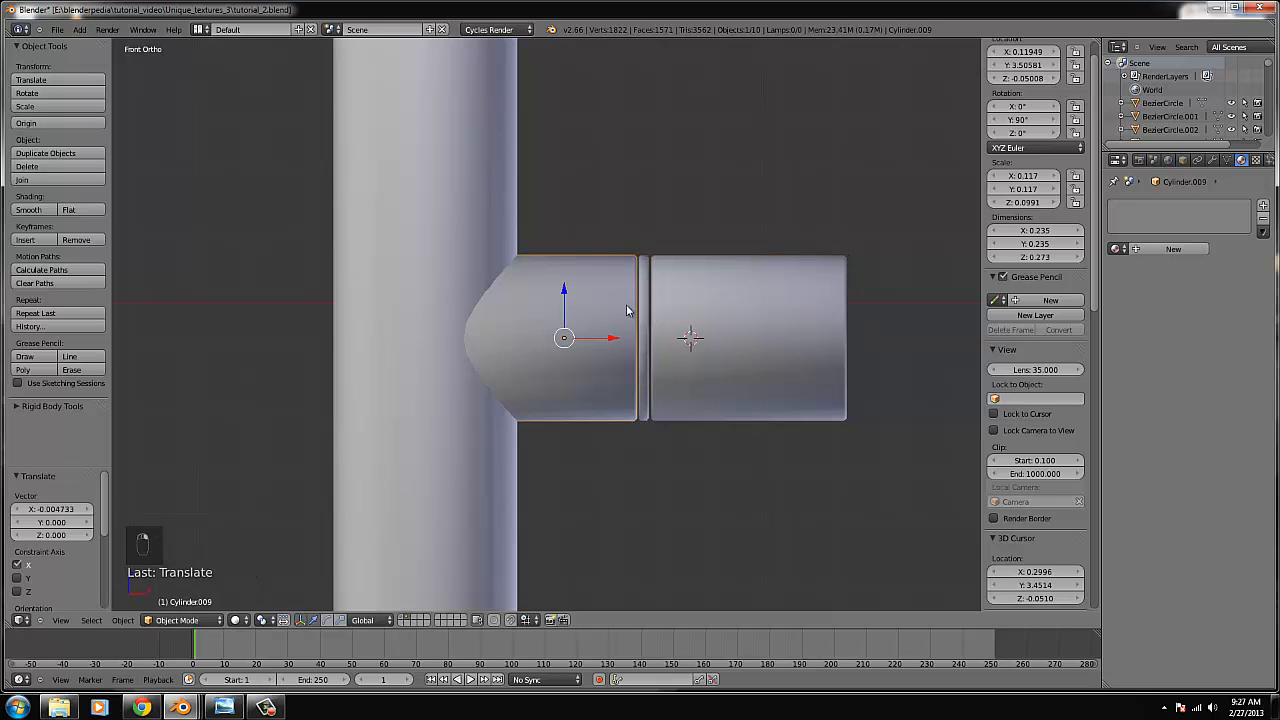
{"action": "left_click", "coordinate": [1158, 249]}
{"action": "left_click", "coordinate": [1198, 322]}
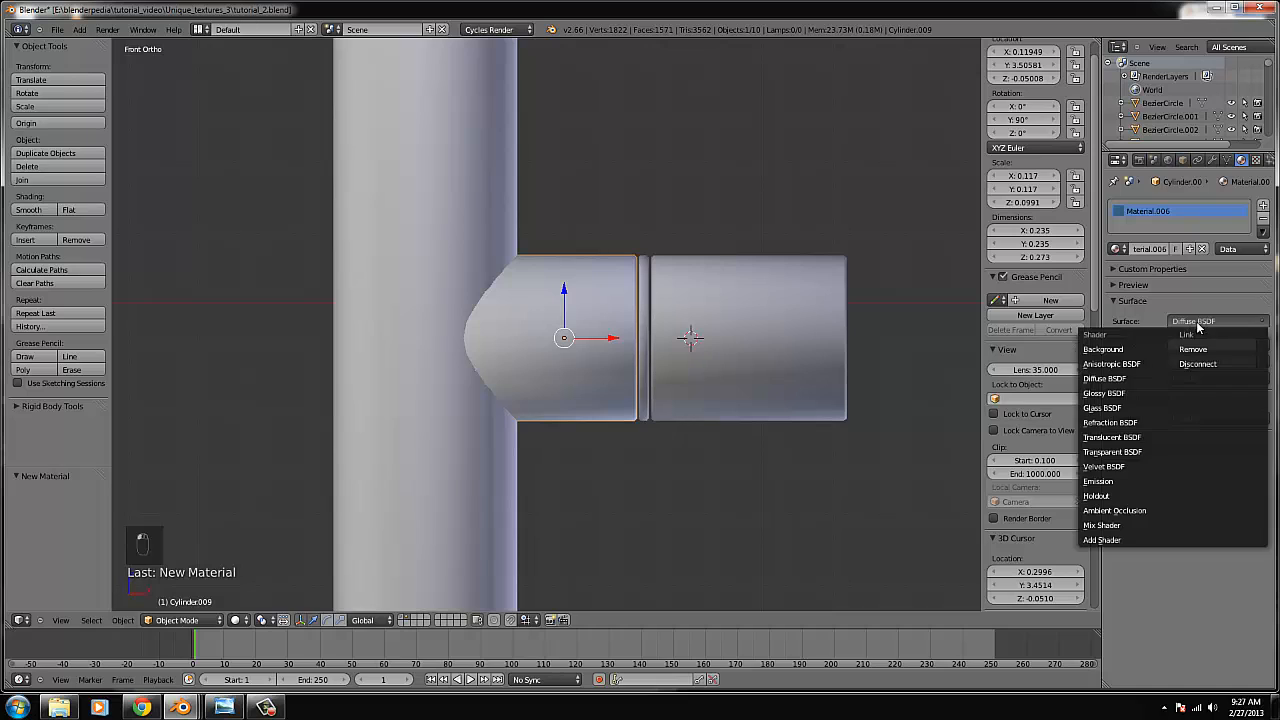
{"action": "left_click", "coordinate": [1117, 250]}
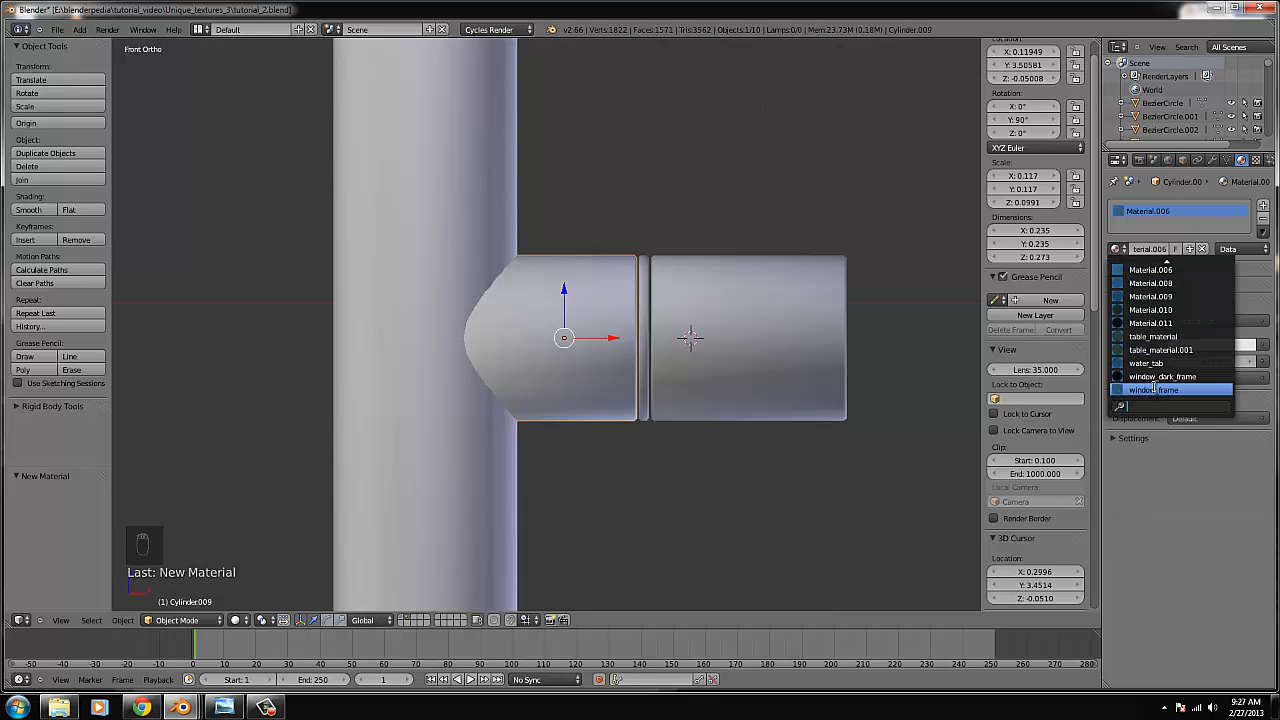
{"action": "type", "text": "wa"}
{"action": "left_click", "coordinate": [1155, 269]}
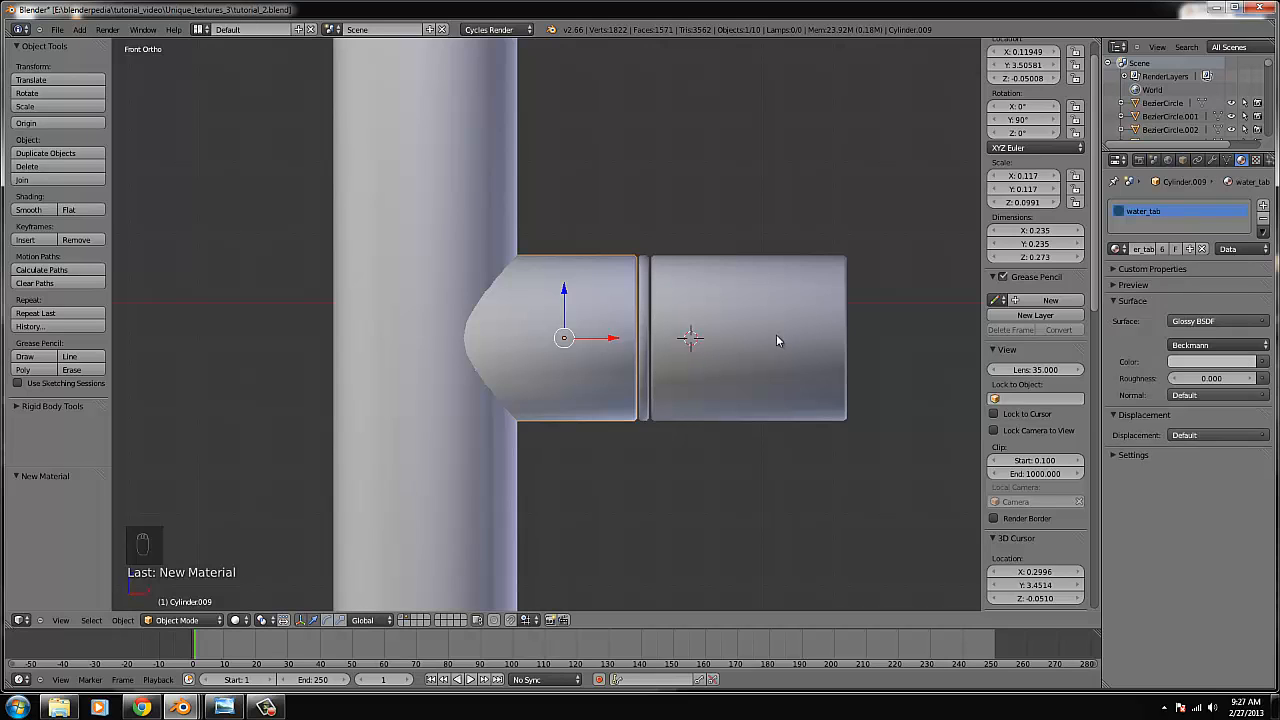
Assign the existing water_tab material to the fitting's outer cylinder.
{"action": "right_click", "coordinate": [777, 343]}
{"action": "left_click", "coordinate": [1145, 249]}
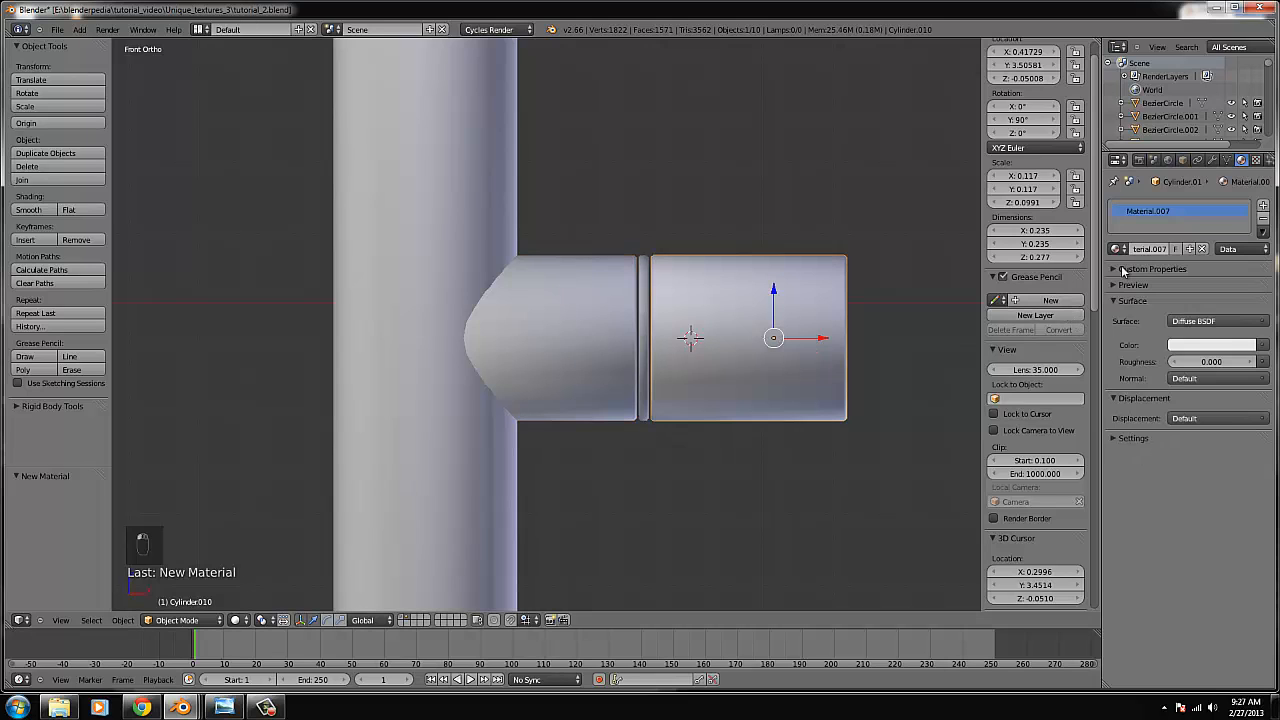
{"action": "left_click", "coordinate": [1116, 249]}
{"action": "type", "text": "wa"}
{"action": "left_click", "coordinate": [1149, 270]}
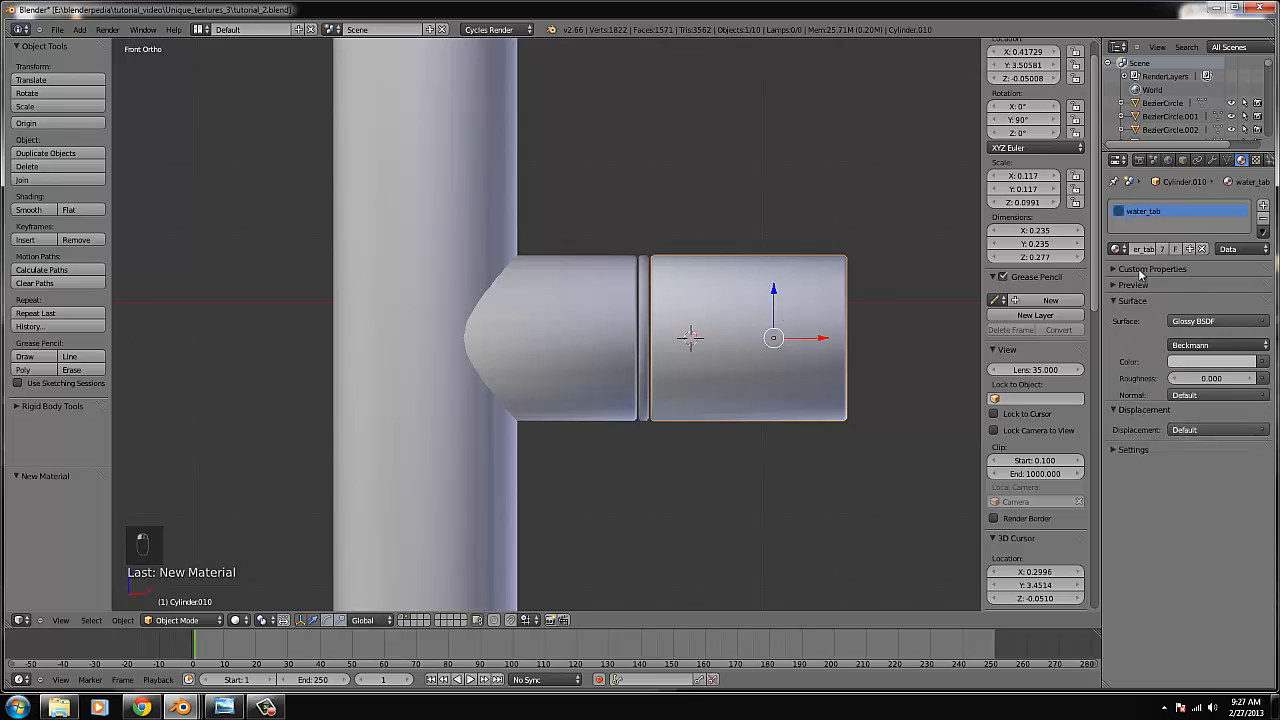
Give the thin ring a new diffuse material with a near-black colour of about 0.031 RGB.
{"action": "right_click", "coordinate": [643, 330]}
{"action": "left_click", "coordinate": [1147, 249]}
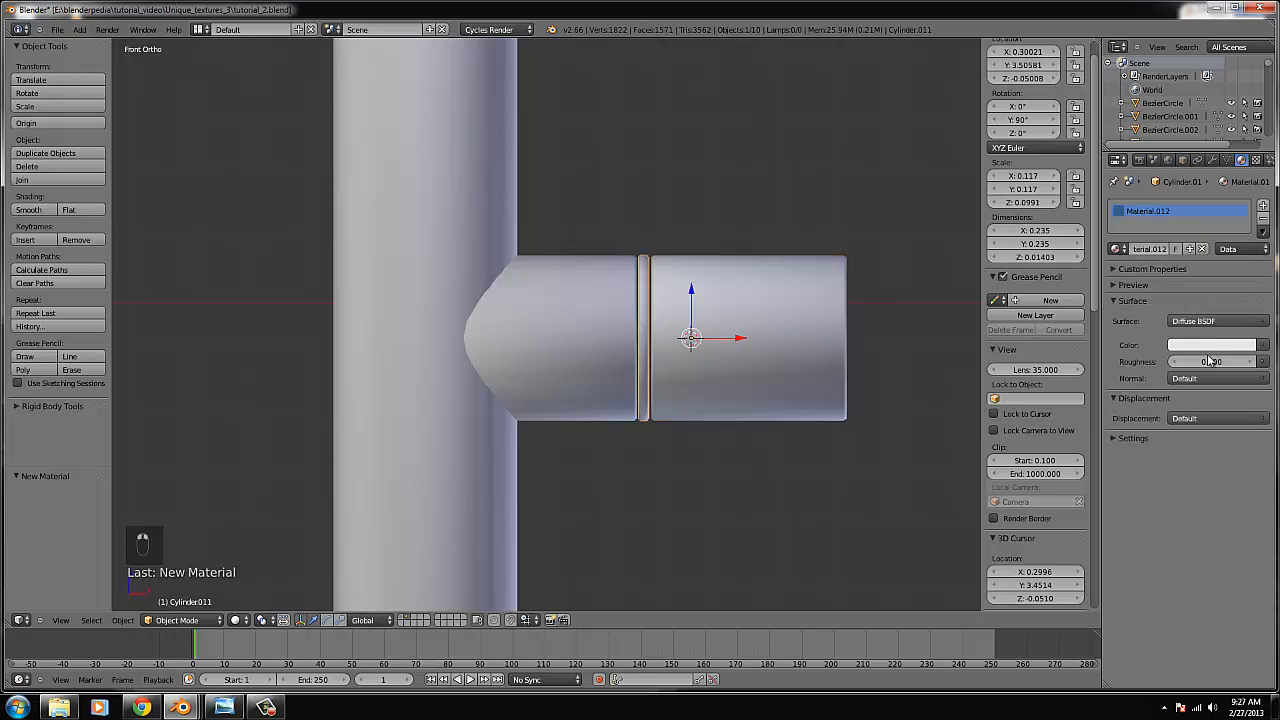
{"action": "left_click", "coordinate": [1210, 345]}
{"action": "left_click_drag", "start_coordinate": [1245, 229], "coordinate": [1247, 237]}
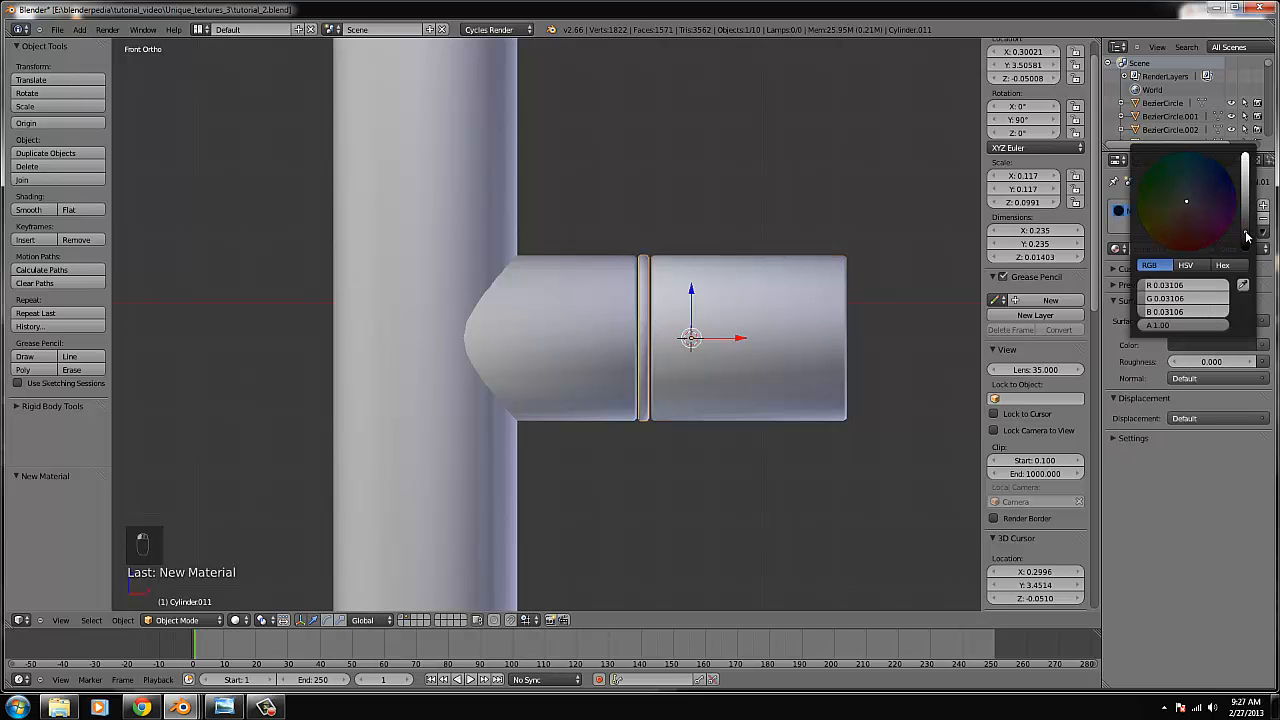
Add a cube, scale it to about 0.134 and place it just beyond the outer cylinder's free end.
{"action": "right_click", "coordinate": [725, 322]}
{"action": "scroll", "coordinate": [753, 327], "scroll_direction": "down", "scroll_amount": 4}
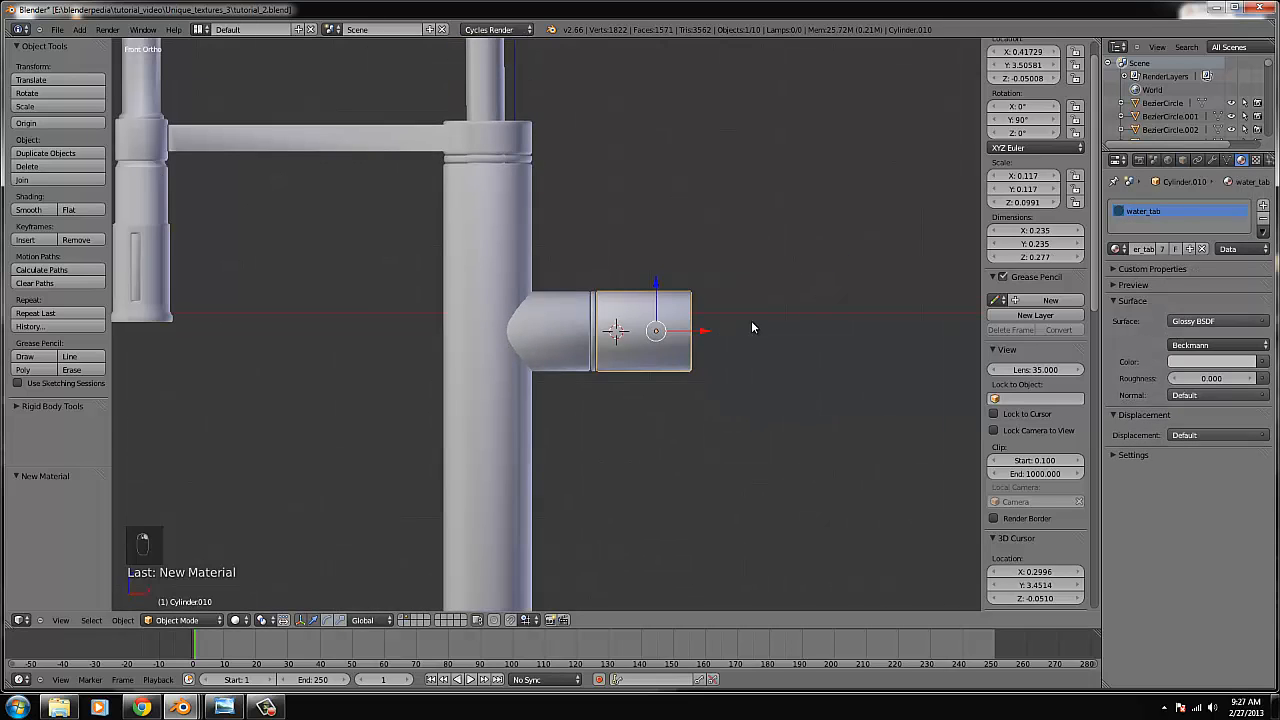
{"action": "left_click", "coordinate": [79, 29]}
{"action": "mouse_move", "coordinate": [95, 46]}
{"action": "left_click", "coordinate": [180, 58]}
{"action": "scroll", "coordinate": [608, 283], "scroll_direction": "down", "scroll_amount": 3}
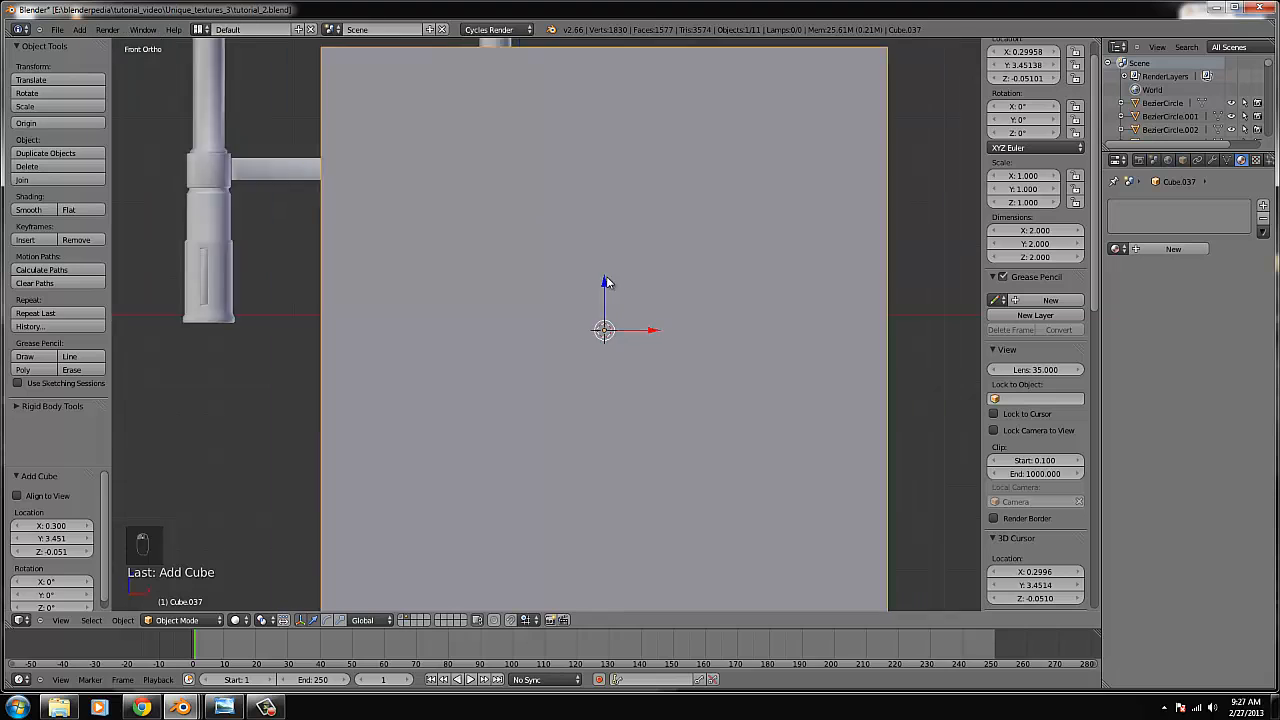
{"action": "key", "text": "s"}
{"action": "left_click", "coordinate": [589, 348]}
{"action": "scroll", "coordinate": [630, 360], "scroll_direction": "up", "scroll_amount": 4}
{"action": "key", "text": "g"}
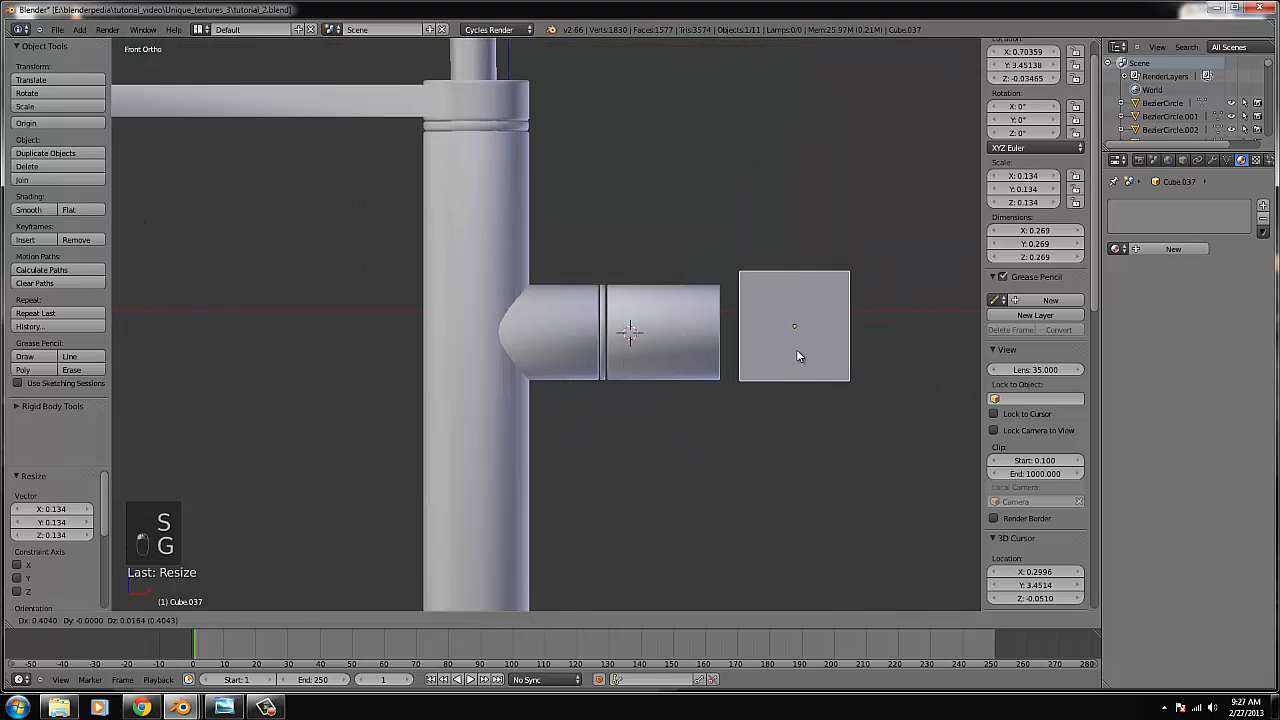
{"action": "left_click", "coordinate": [797, 353]}
Scale the new cube down further to about 0.043.
{"action": "key", "text": "ctrl+KP_Decimal"}
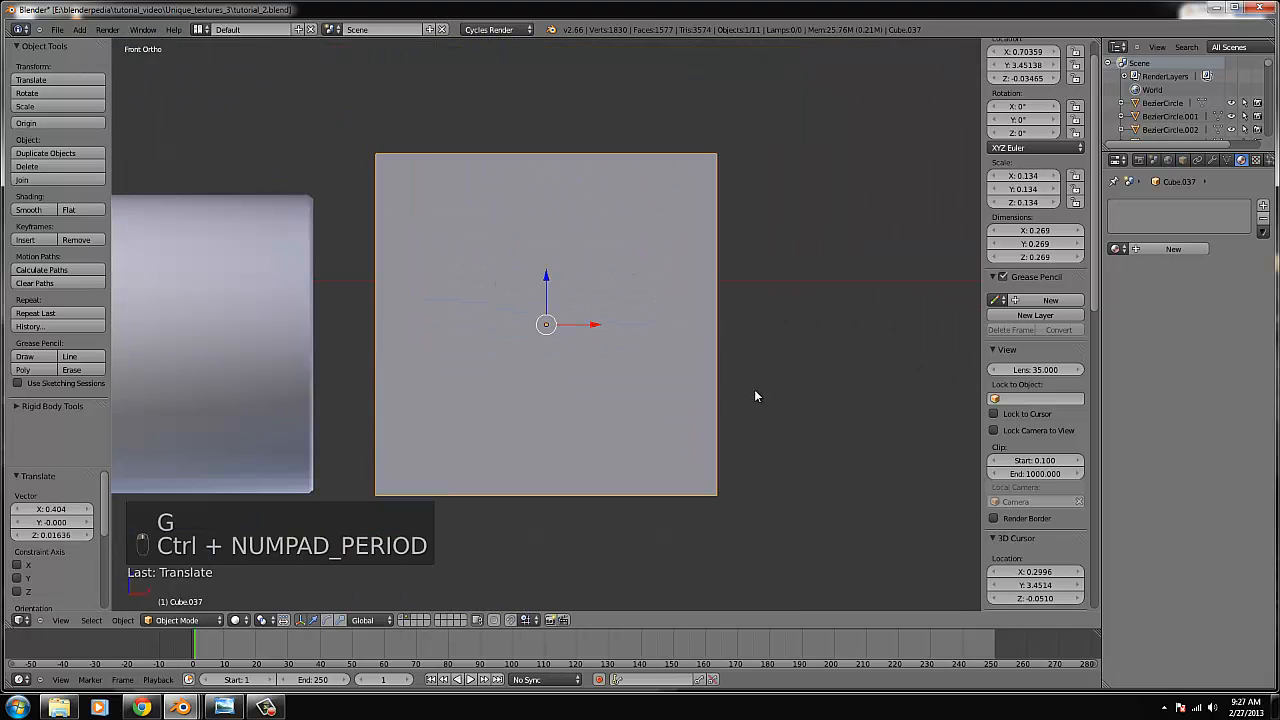
{"action": "scroll", "coordinate": [740, 380], "scroll_direction": "down", "scroll_amount": 5}
{"action": "key", "text": "s"}
{"action": "left_click", "coordinate": [627, 372]}
Raise the cube's top face about 0.429 along Z and scale it by about 1.449 to form a tapered handle.
{"action": "key", "text": "Tab"}
{"action": "right_click", "coordinate": [584, 298]}
{"action": "key", "text": "b"}
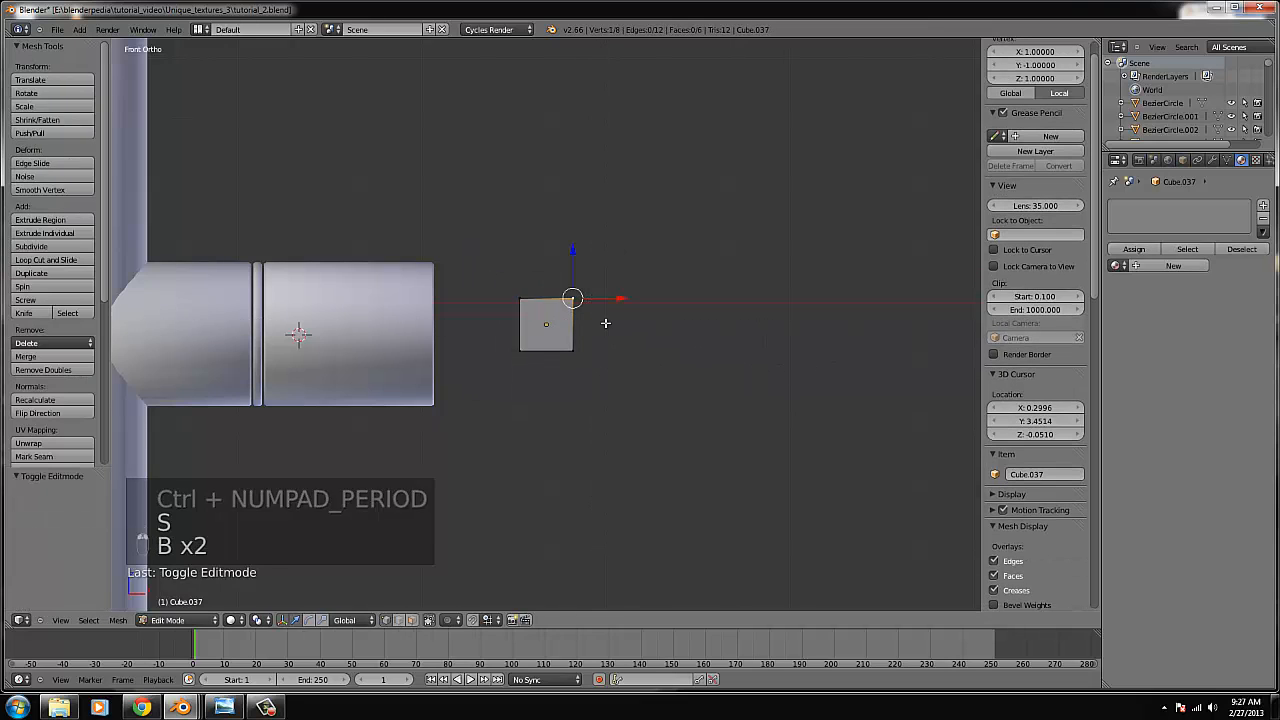
{"action": "right_click", "coordinate": [606, 323]}
{"action": "key", "text": "z"}
{"action": "key", "text": "b"}
{"action": "left_click_drag", "start_coordinate": [615, 322], "coordinate": [548, 132]}
{"action": "scroll", "coordinate": [520, 268], "scroll_direction": "down", "scroll_amount": 3}
{"action": "key", "text": "s"}
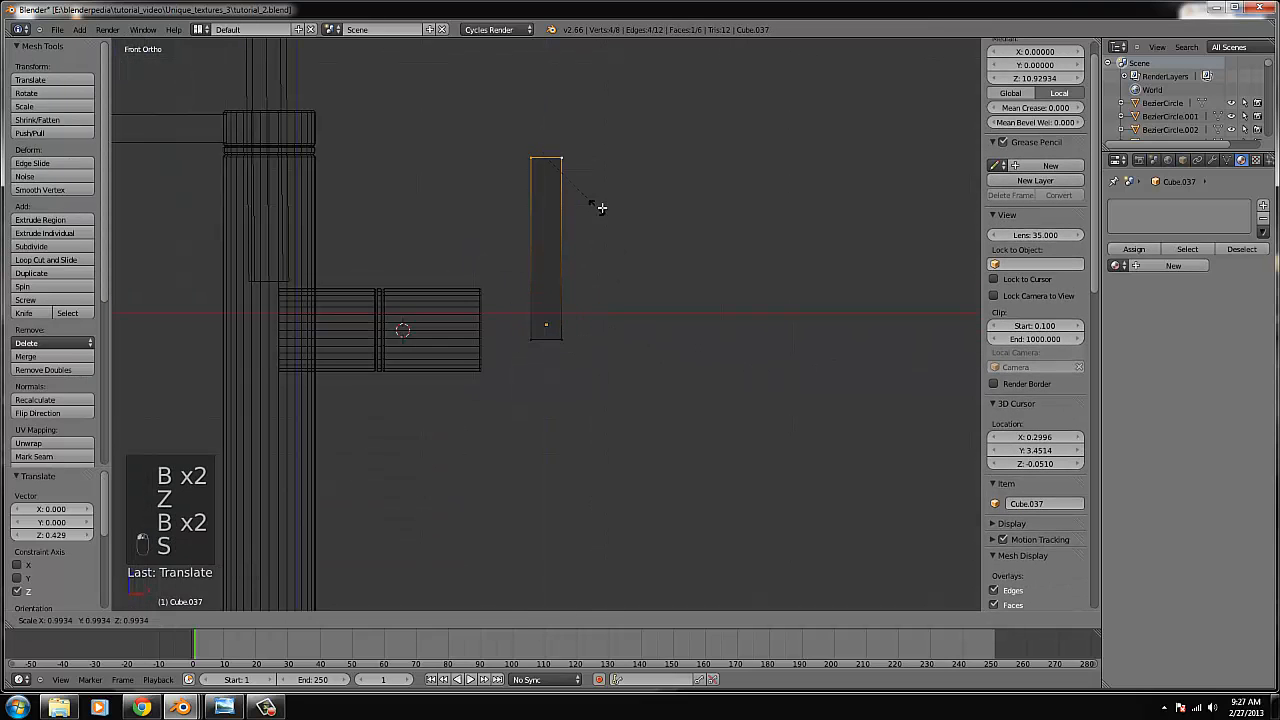
{"action": "left_click", "coordinate": [630, 208]}
Extrude the handle's top face upward twice in short sections, scaling each inward, the last to about 0.782.
{"action": "key", "text": "e"}
{"action": "left_click", "coordinate": [620, 197]}
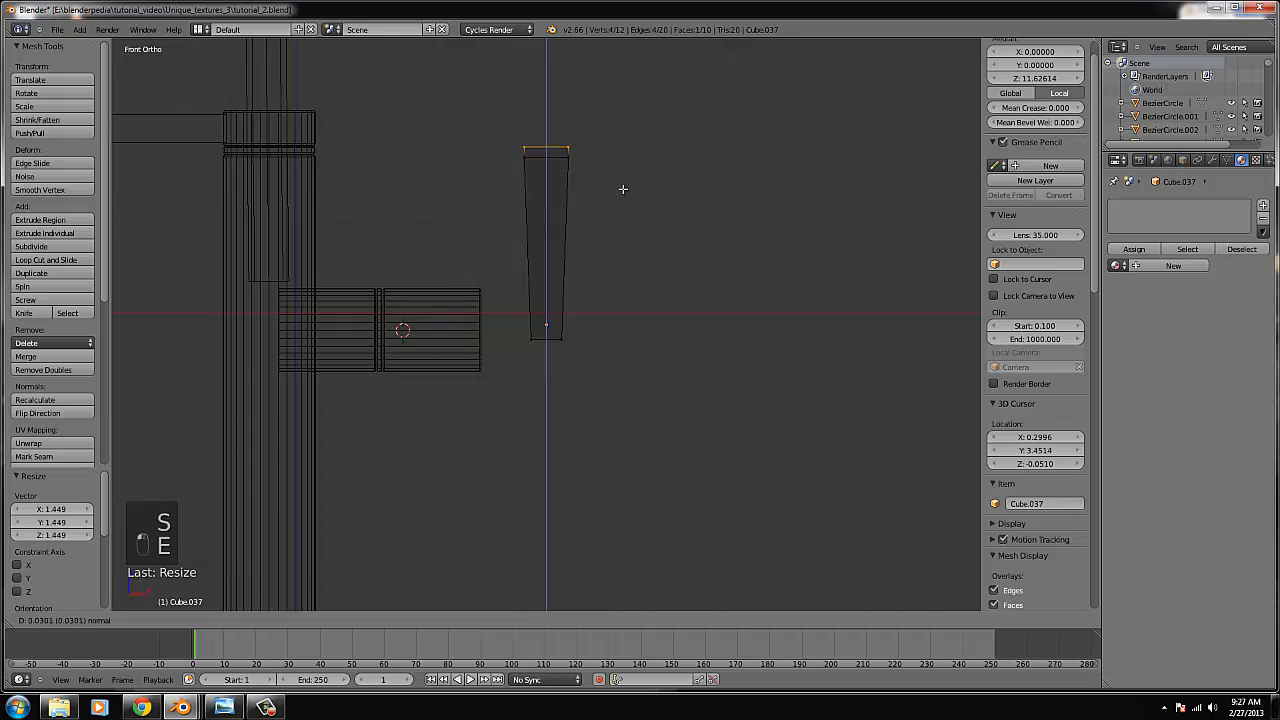
{"action": "key", "text": "s"}
{"action": "left_click", "coordinate": [610, 185]}
{"action": "key", "text": "e"}
{"action": "left_click", "coordinate": [606, 183]}
{"action": "key", "text": "s"}
{"action": "left_click", "coordinate": [592, 178]}
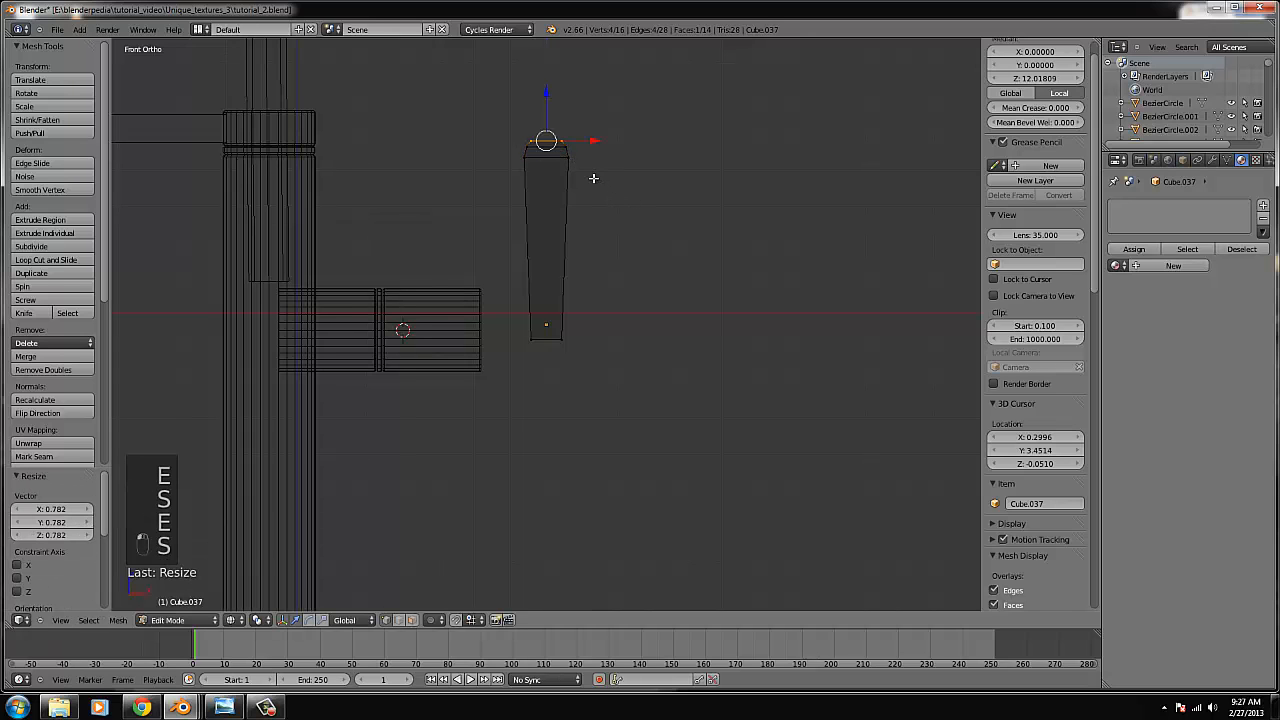
Lower the handle's bottom face by about 0.012, then extrude a short section downward and scale its end inward.
{"action": "right_click", "coordinate": [563, 338]}
{"action": "key", "text": "b"}
{"action": "left_click_drag", "start_coordinate": [589, 361], "coordinate": [546, 309]}
{"action": "scroll", "coordinate": [589, 323], "scroll_direction": "up", "scroll_amount": 2}
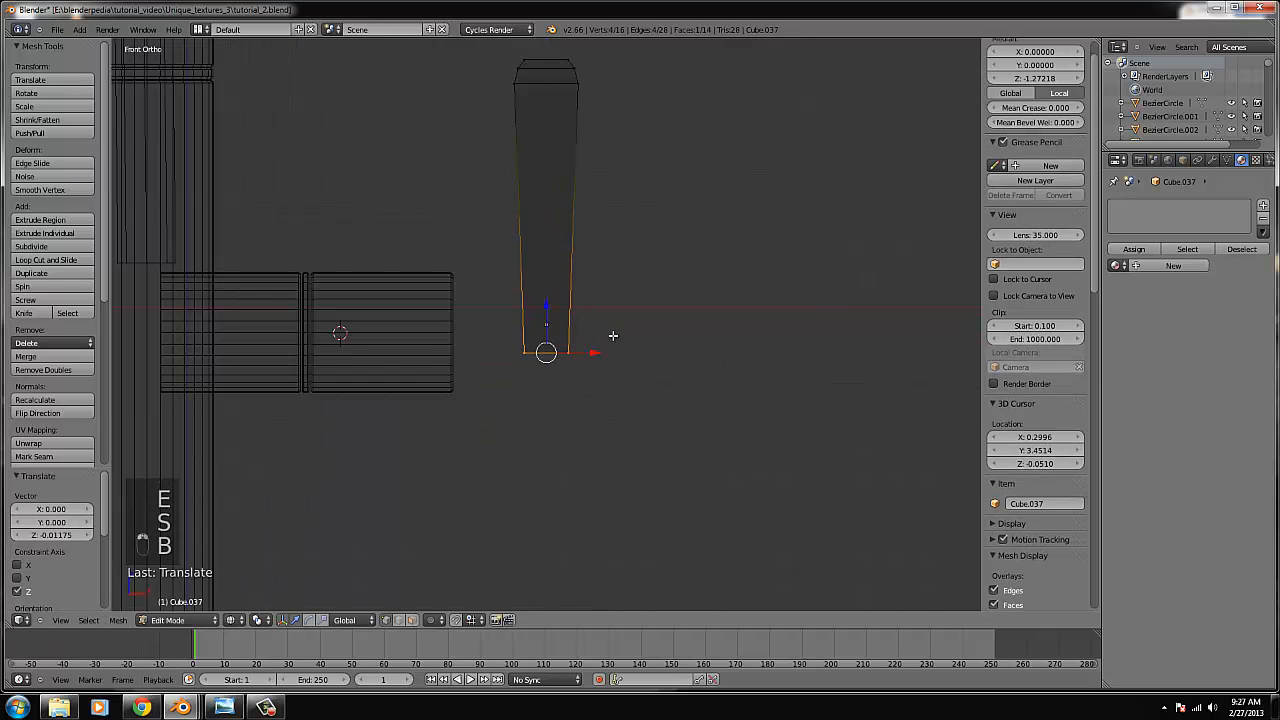
{"action": "key", "text": "s"}
{"action": "left_click", "coordinate": [621, 340]}
{"action": "key", "text": "e"}
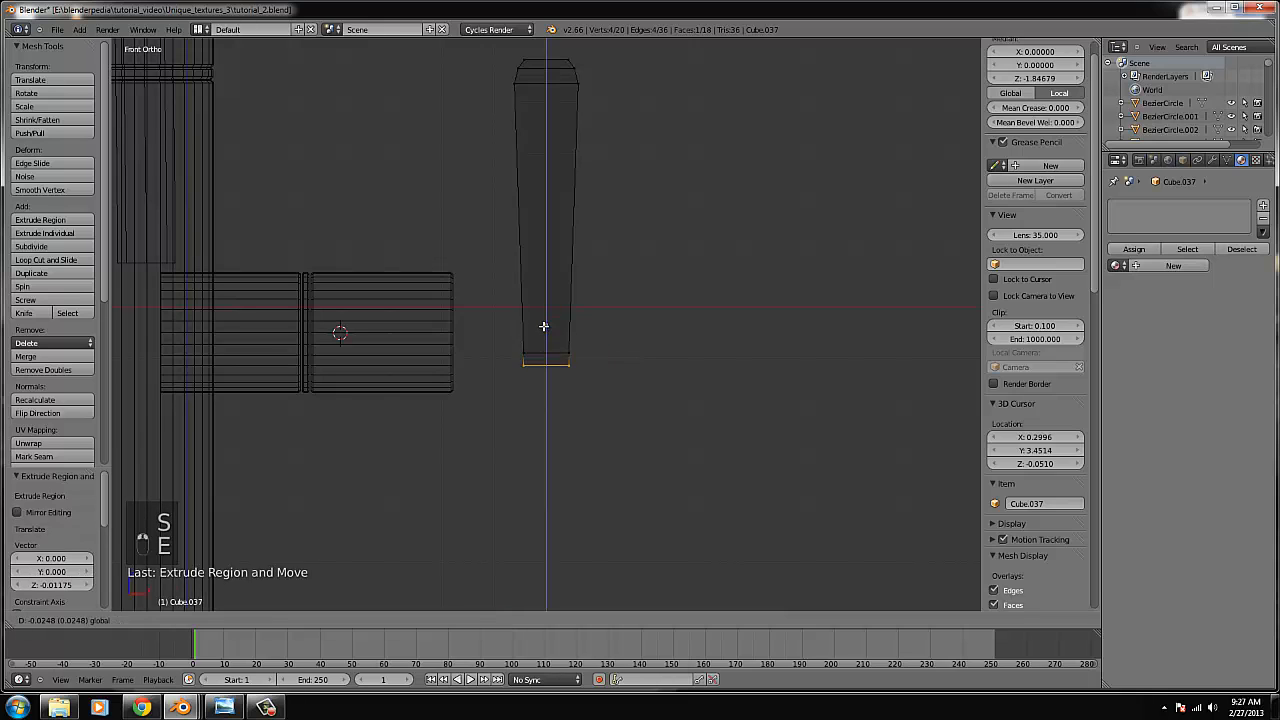
{"action": "left_click_drag", "start_coordinate": [546, 320], "coordinate": [549, 372]}
{"action": "key", "text": "s"}
{"action": "left_click", "coordinate": [616, 359]}
Extrude a narrow stem about 0.157 down from the handle's bottom face and return to object mode.
{"action": "key", "text": "e"}
{"action": "right_click", "coordinate": [615, 359]}
{"action": "left_click", "coordinate": [546, 402]}
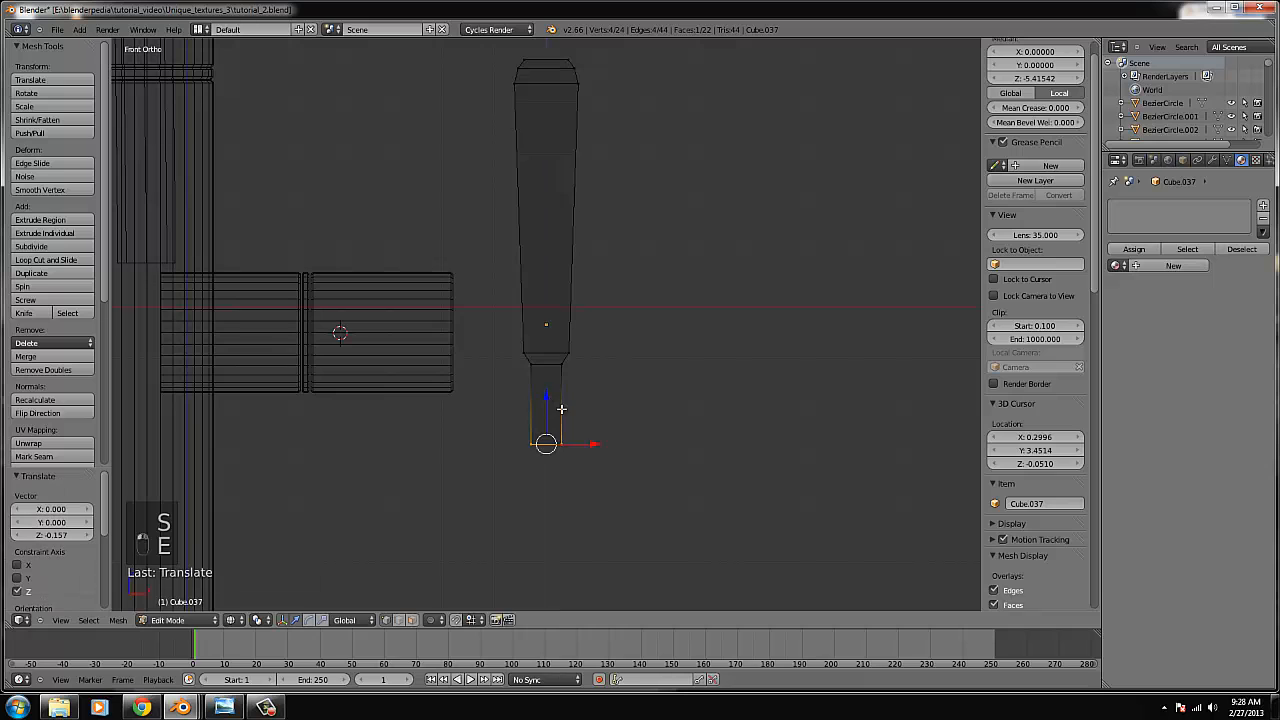
{"action": "key", "text": "Tab"}
In top view, flatten the handle to about 0.64 along Y and return to solid display.
{"action": "key", "text": "KP_7"}
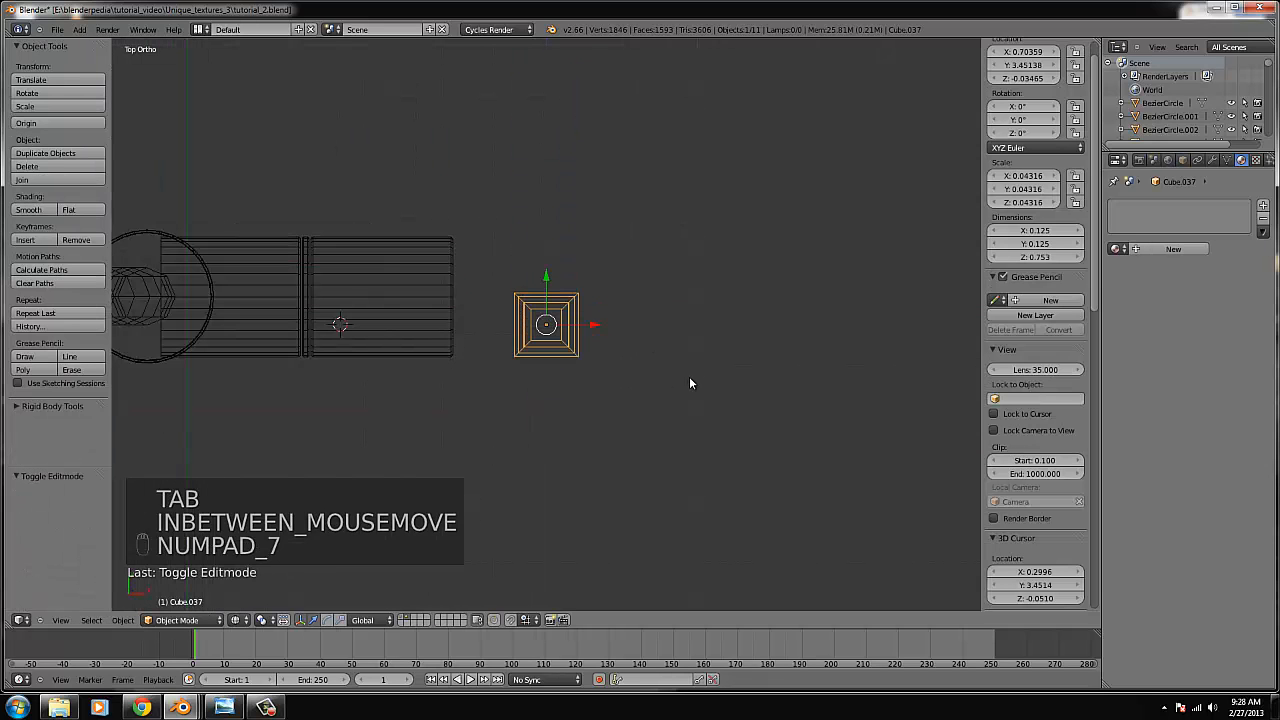
{"action": "key", "text": "s"}
{"action": "key", "text": "y"}
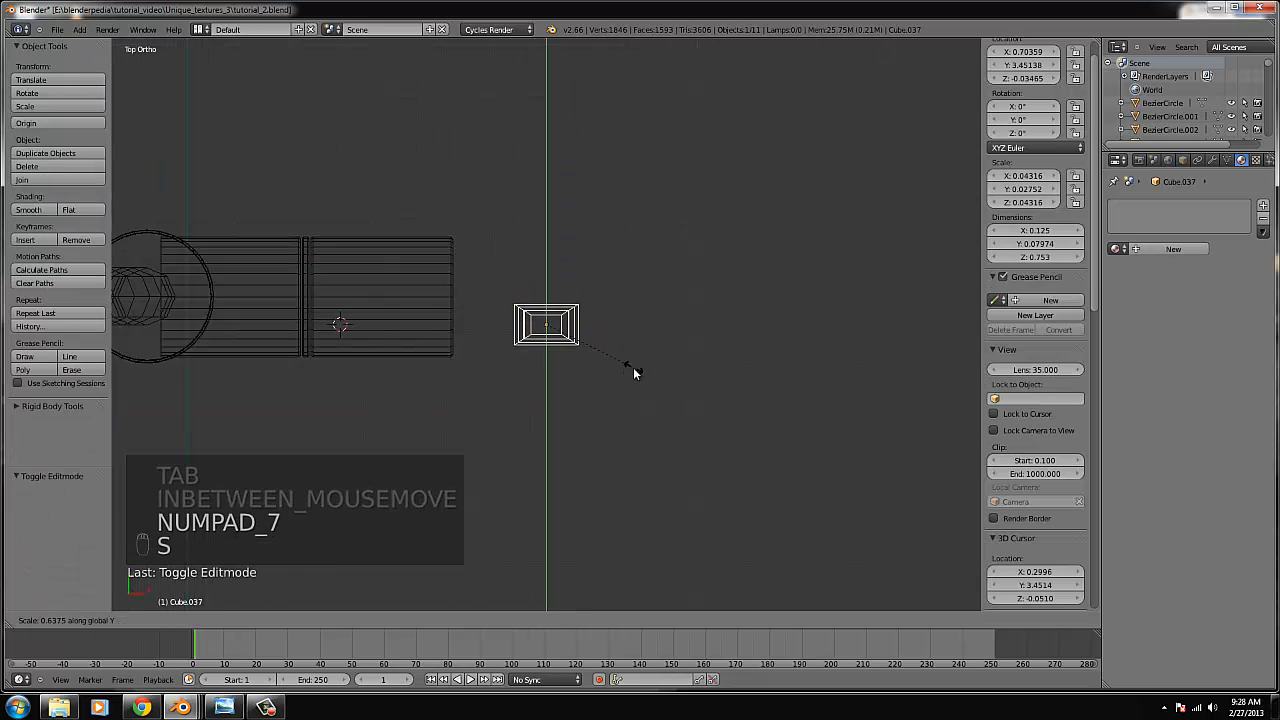
{"action": "left_click", "coordinate": [633, 367]}
{"action": "key", "text": "Tab"}
{"action": "scroll", "coordinate": [602, 364], "scroll_direction": "up", "scroll_amount": 5}
{"action": "key", "text": "z"}
{"action": "middle_click_drag", "start_coordinate": [602, 364], "coordinate": [590, 386]}
{"action": "key", "text": "Tab"}
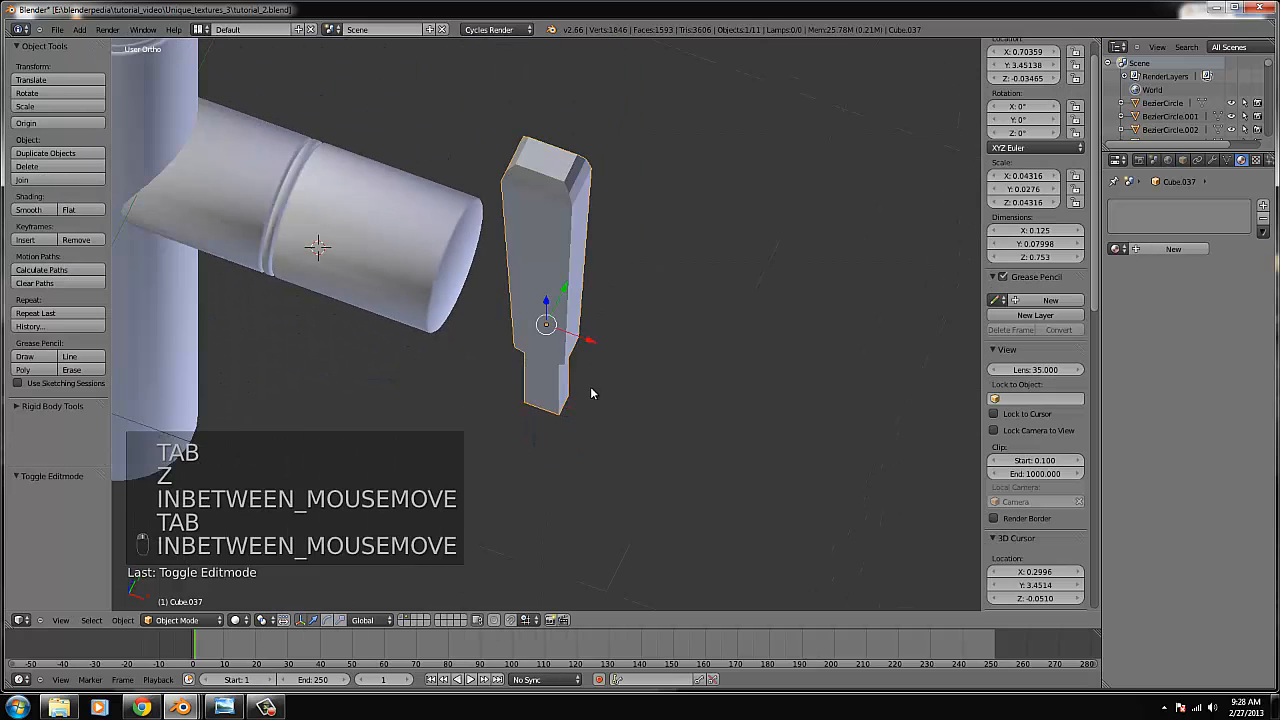
Bevel all edges of the handle with 2 segments and an offset of about 0.122.
{"action": "scroll", "coordinate": [590, 385], "scroll_direction": "up", "scroll_amount": 2}
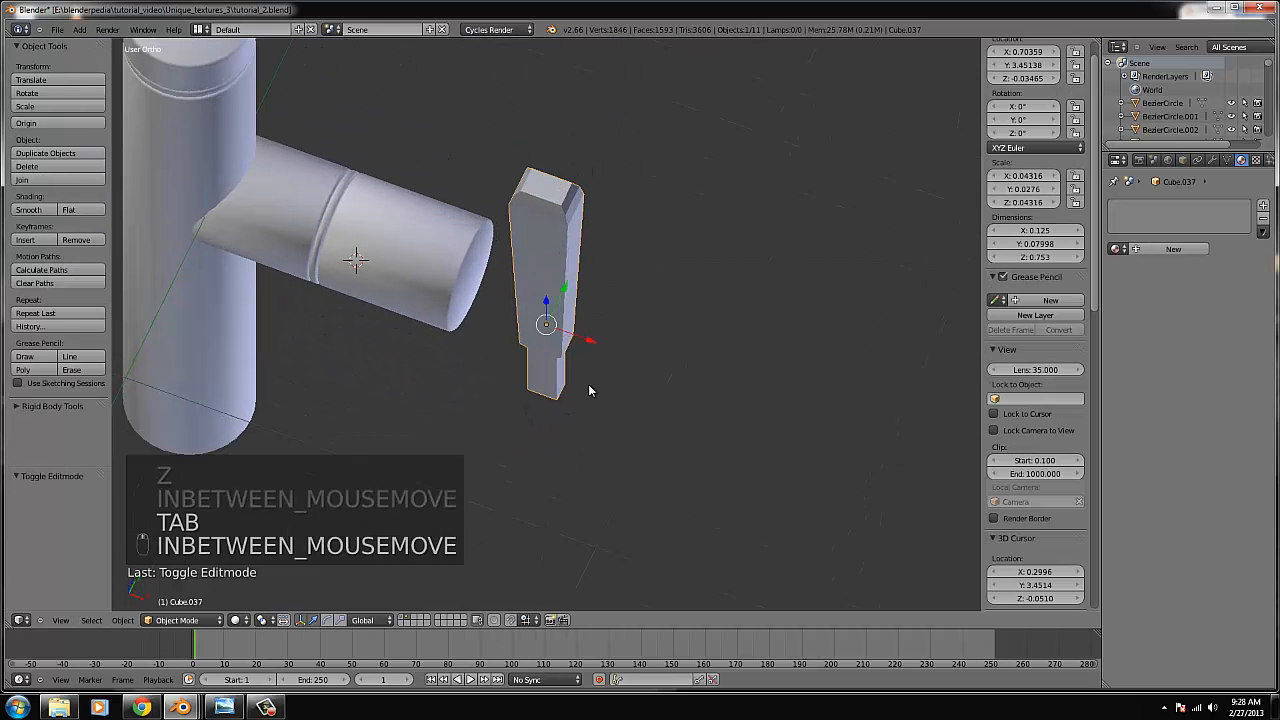
{"action": "middle_click_drag", "start_coordinate": [614, 354], "coordinate": [606, 304]}
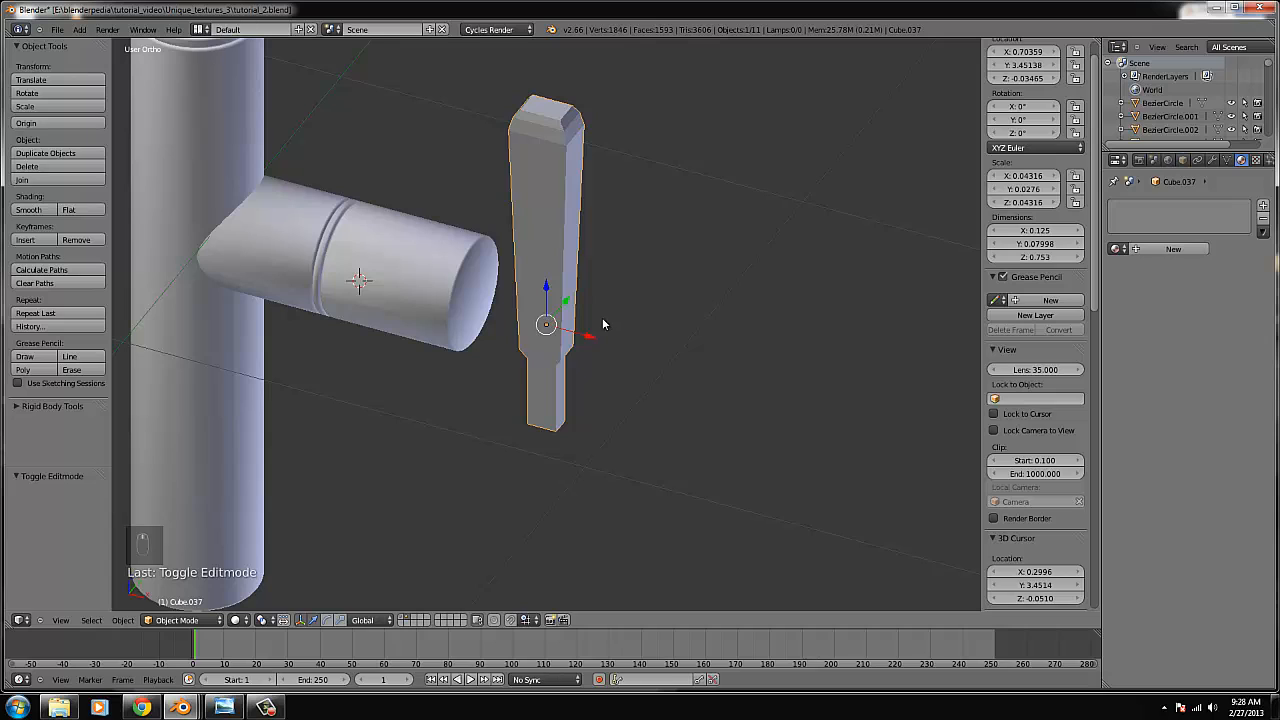
{"action": "key", "text": "Tab"}
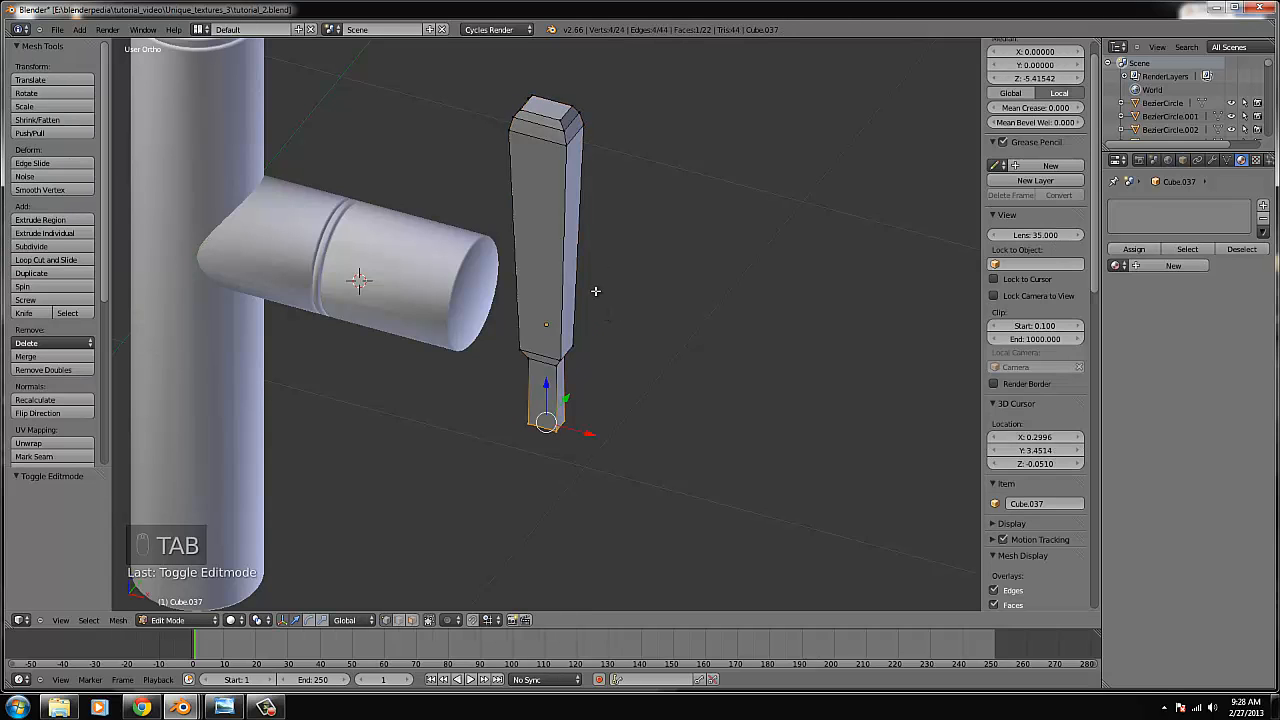
{"action": "key", "text": "ctrl+l"}
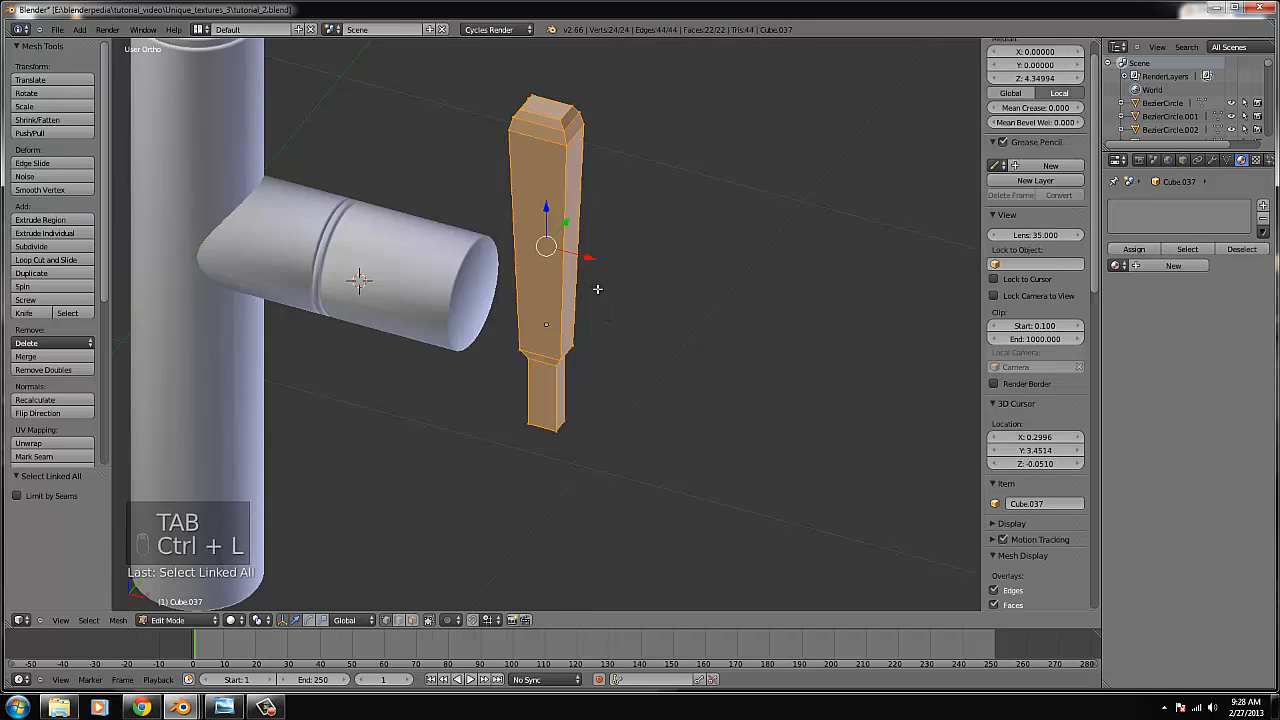
{"action": "scroll", "coordinate": [642, 256], "scroll_direction": "up", "scroll_amount": 1, "text": "ctrl"}
{"action": "key", "text": "ctrl+b"}
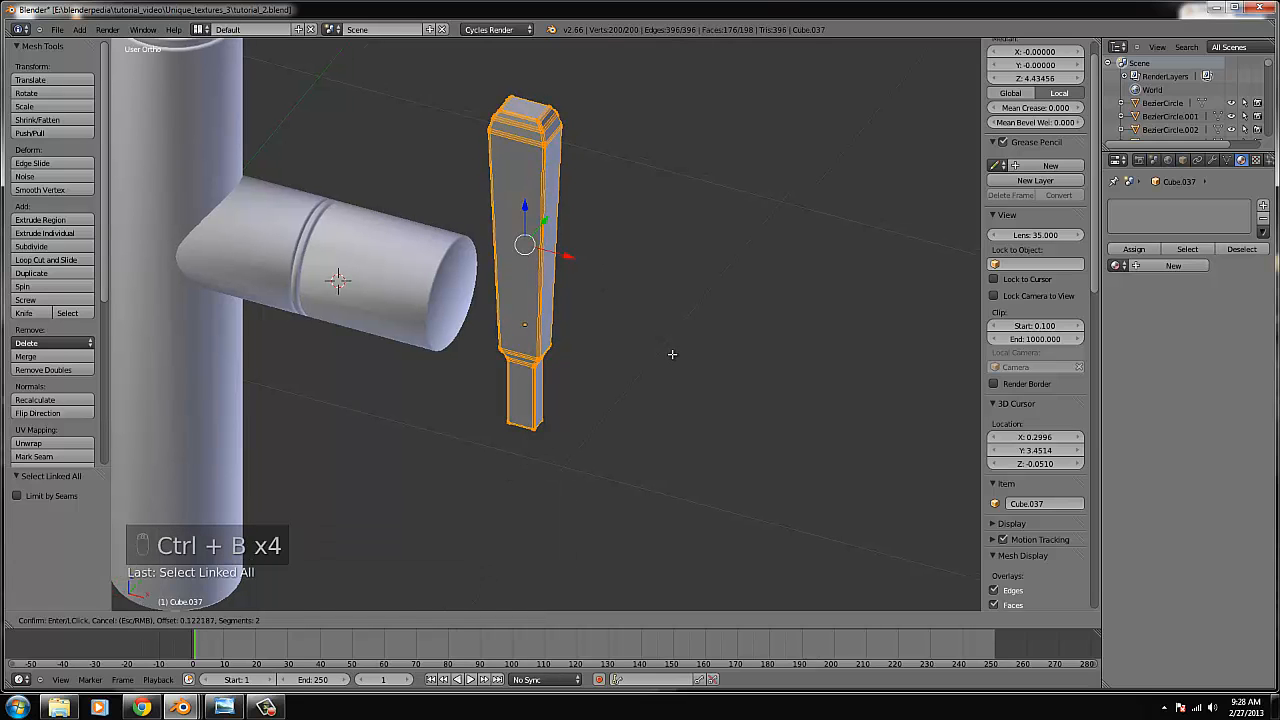
{"action": "left_click", "coordinate": [672, 354]}
{"action": "key", "text": "Tab"}
{"action": "middle_click_drag", "start_coordinate": [672, 354], "coordinate": [697, 330]}
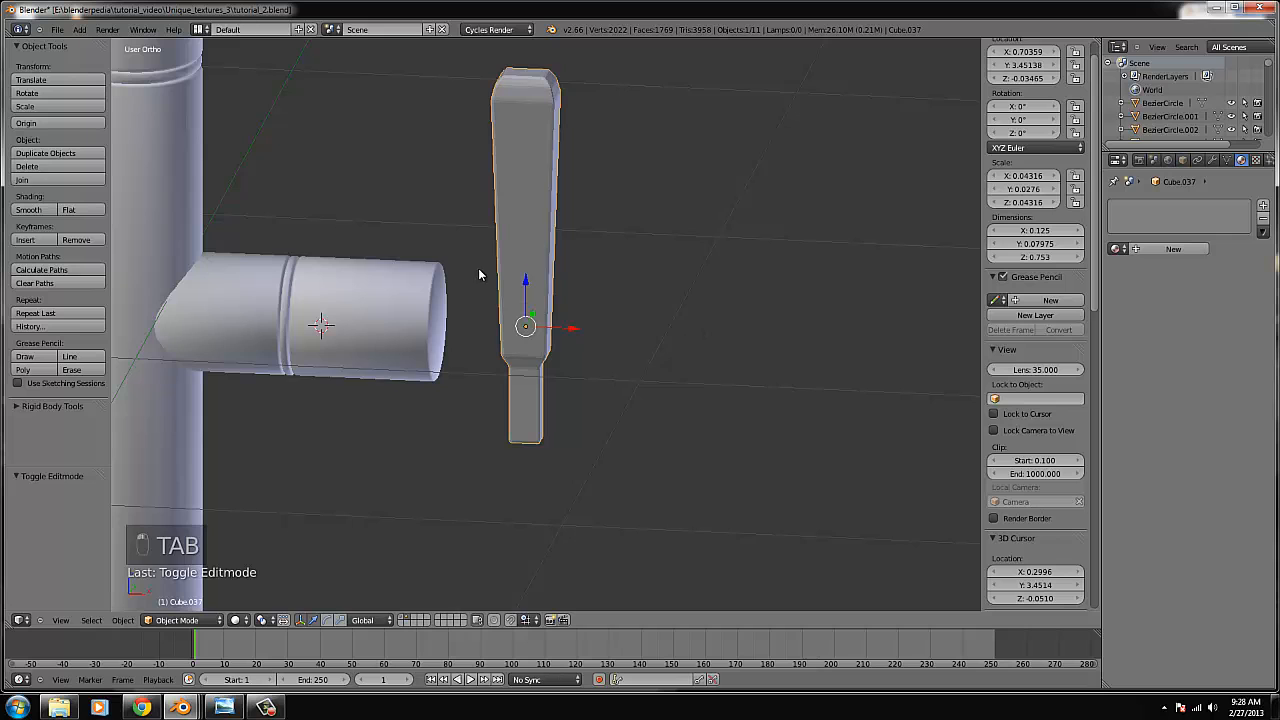
Select the handle's flat top end face, extrude it in place and scale it to about 0.943.
{"action": "key", "text": "KP_1"}
{"action": "key", "text": "Tab"}
{"action": "right_click", "coordinate": [544, 64]}
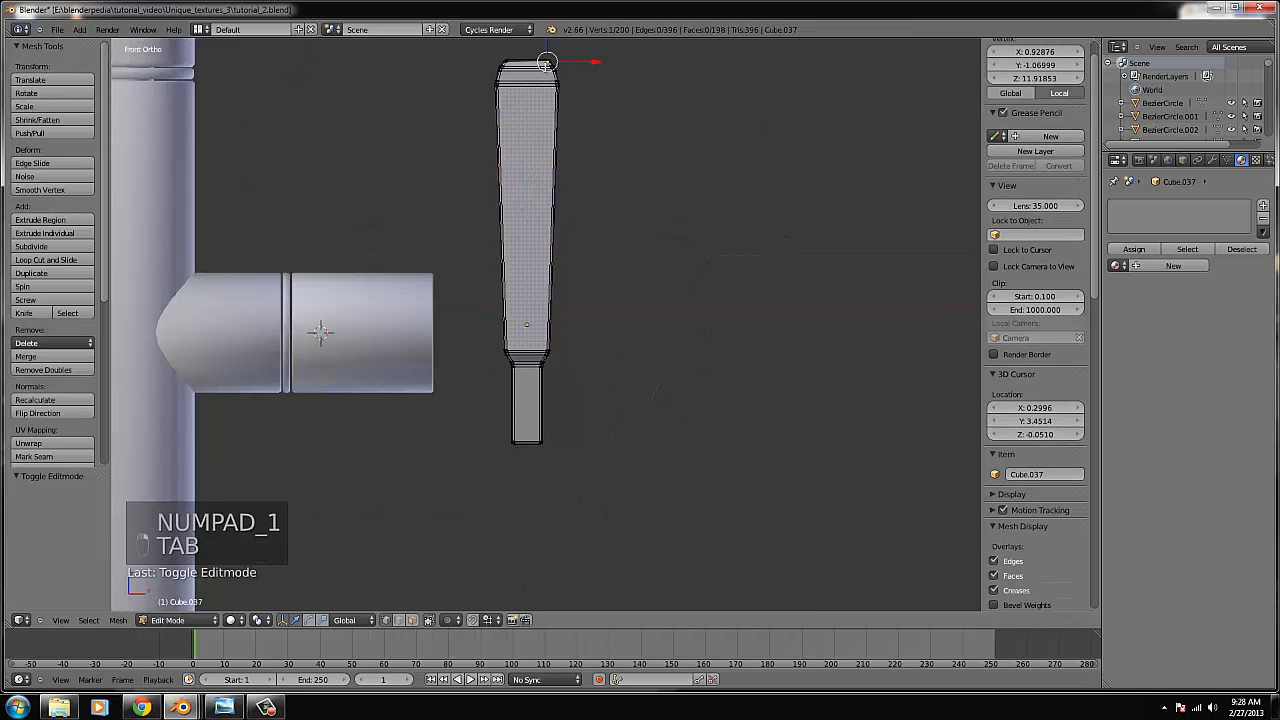
{"action": "key", "text": "ctrl+KP_Decimal"}
{"action": "middle_click_drag", "start_coordinate": [680, 100], "coordinate": [604, 413]}
{"action": "scroll", "coordinate": [604, 413], "scroll_direction": "up", "scroll_amount": 4}
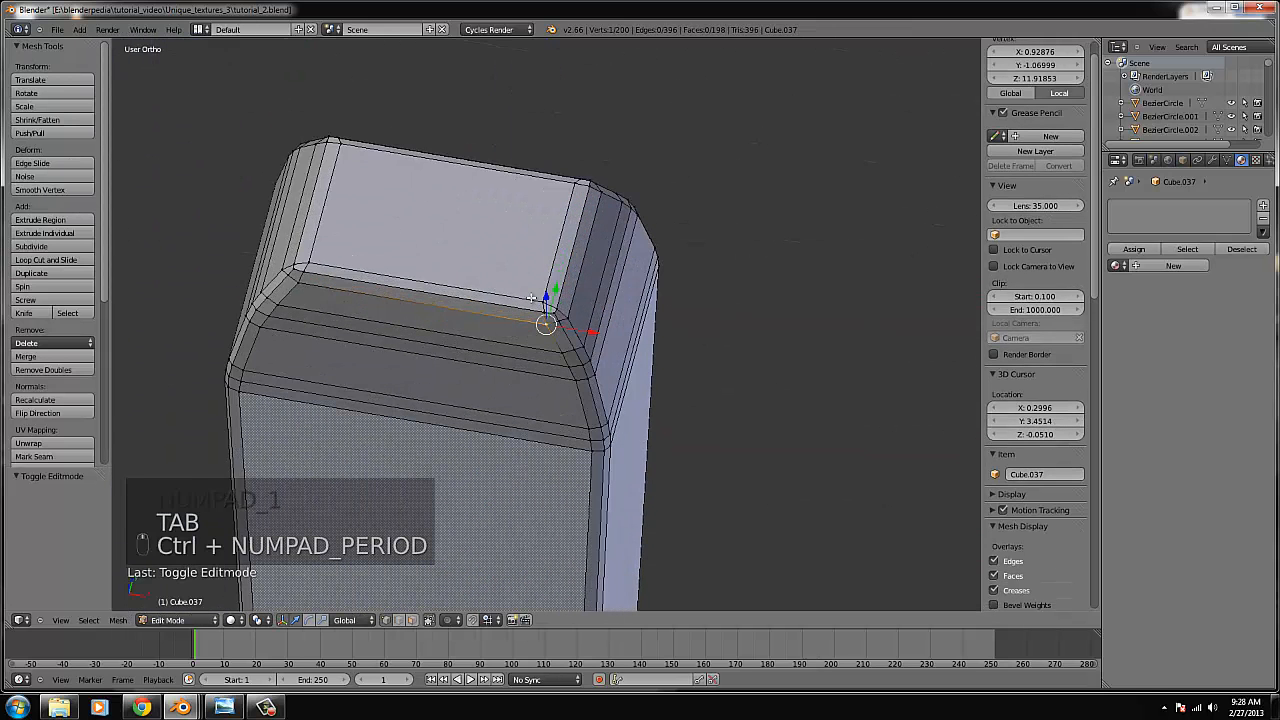
{"action": "right_click", "coordinate": [296, 261], "text": "shift"}
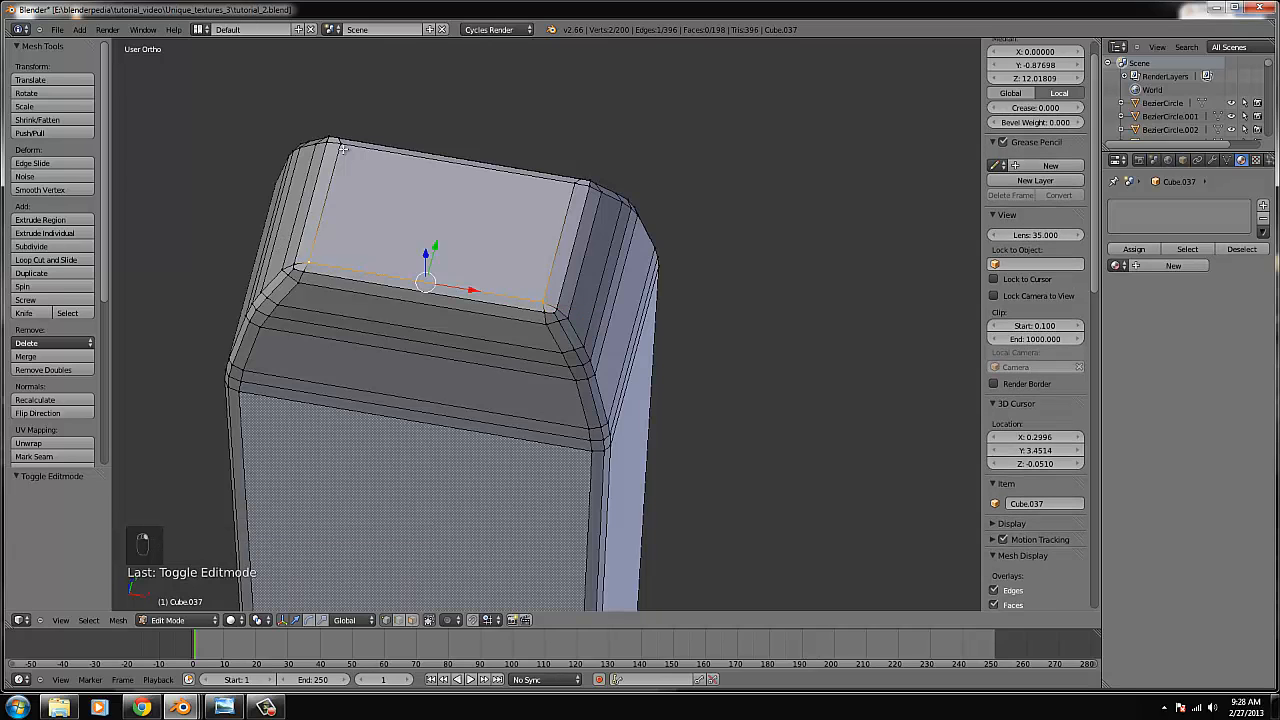
{"action": "right_click", "coordinate": [336, 144], "text": "shift"}
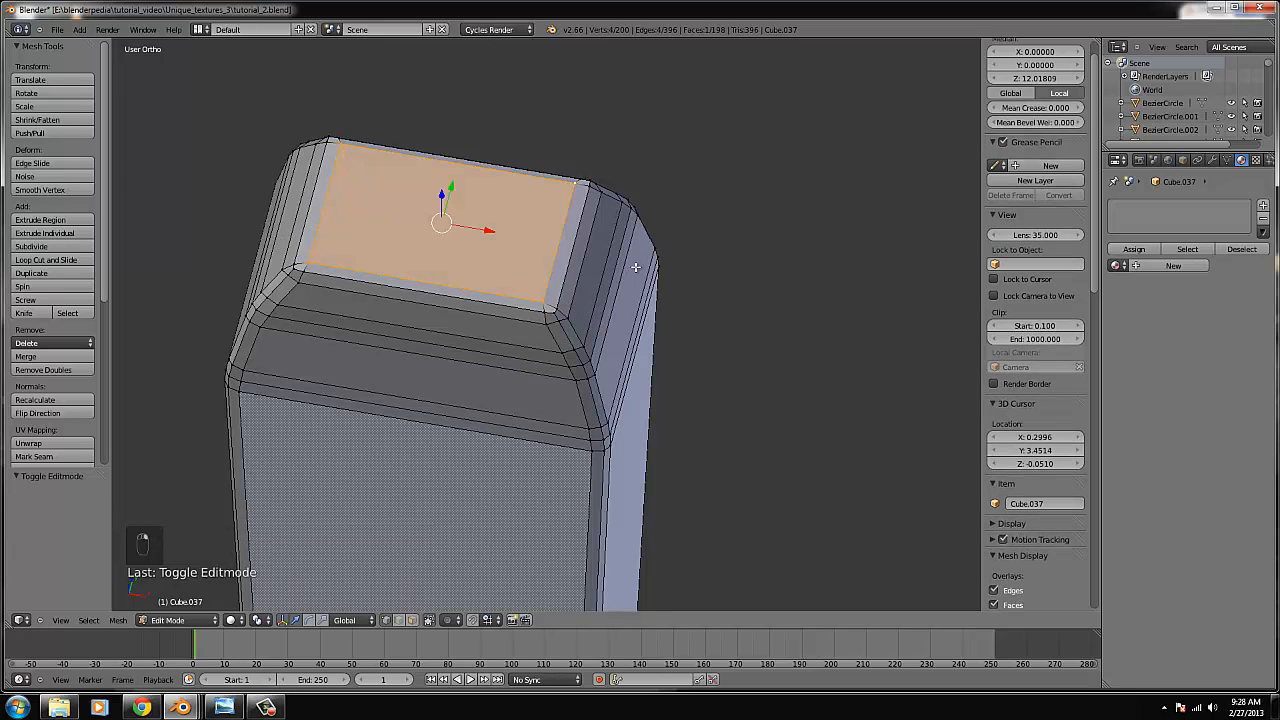
{"action": "scroll", "coordinate": [635, 268], "scroll_direction": "up", "scroll_amount": 1}
{"action": "key", "text": "e"}
{"action": "key", "text": "s"}
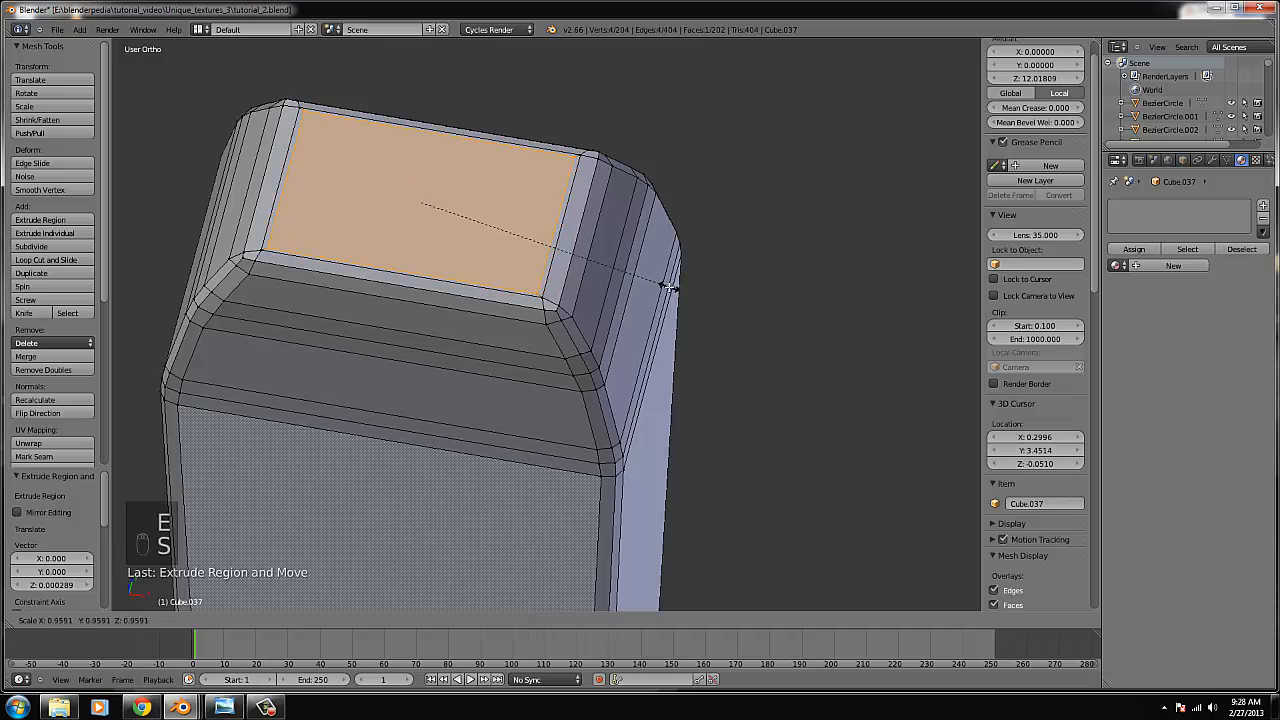
{"action": "left_click", "coordinate": [662, 286]}
Recess the handle's end face by extruding it about 0.0015 down, scaling it to about 0.95 and lowering it slightly more.
{"action": "middle_click_drag", "start_coordinate": [454, 284], "coordinate": [449, 245]}
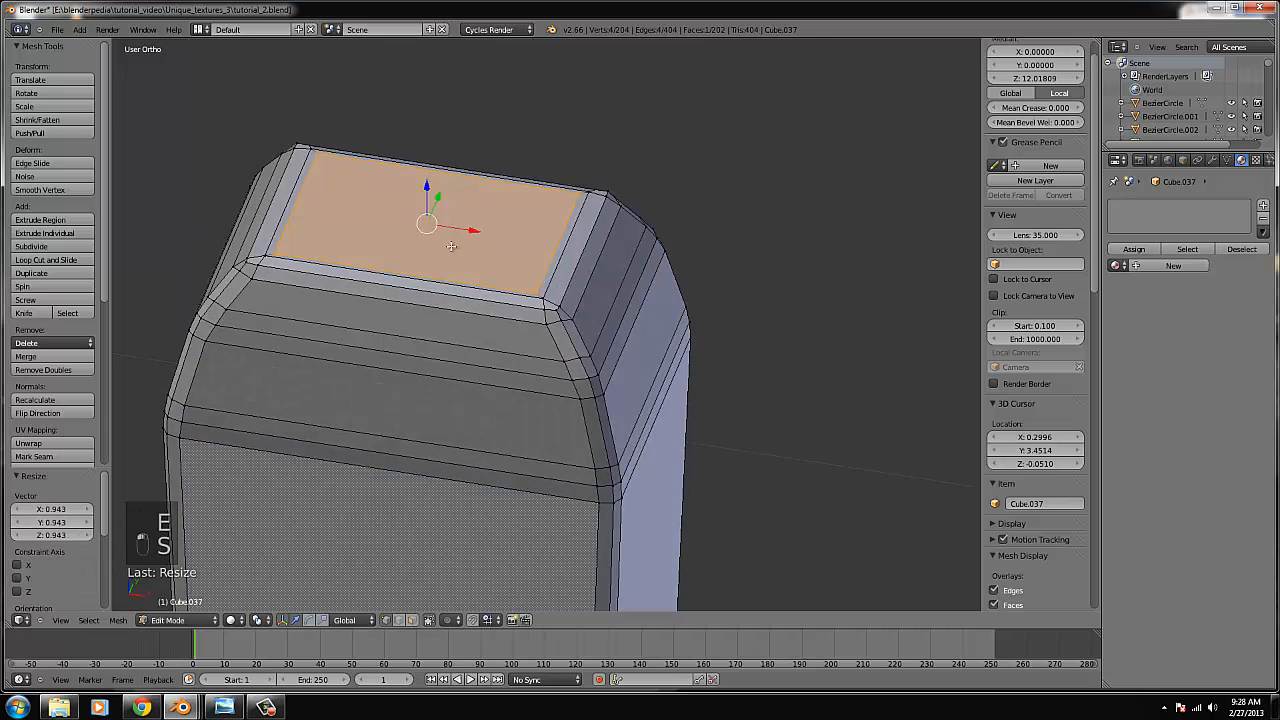
{"action": "key", "text": "e"}
{"action": "left_click", "coordinate": [605, 233]}
{"action": "key", "text": "s"}
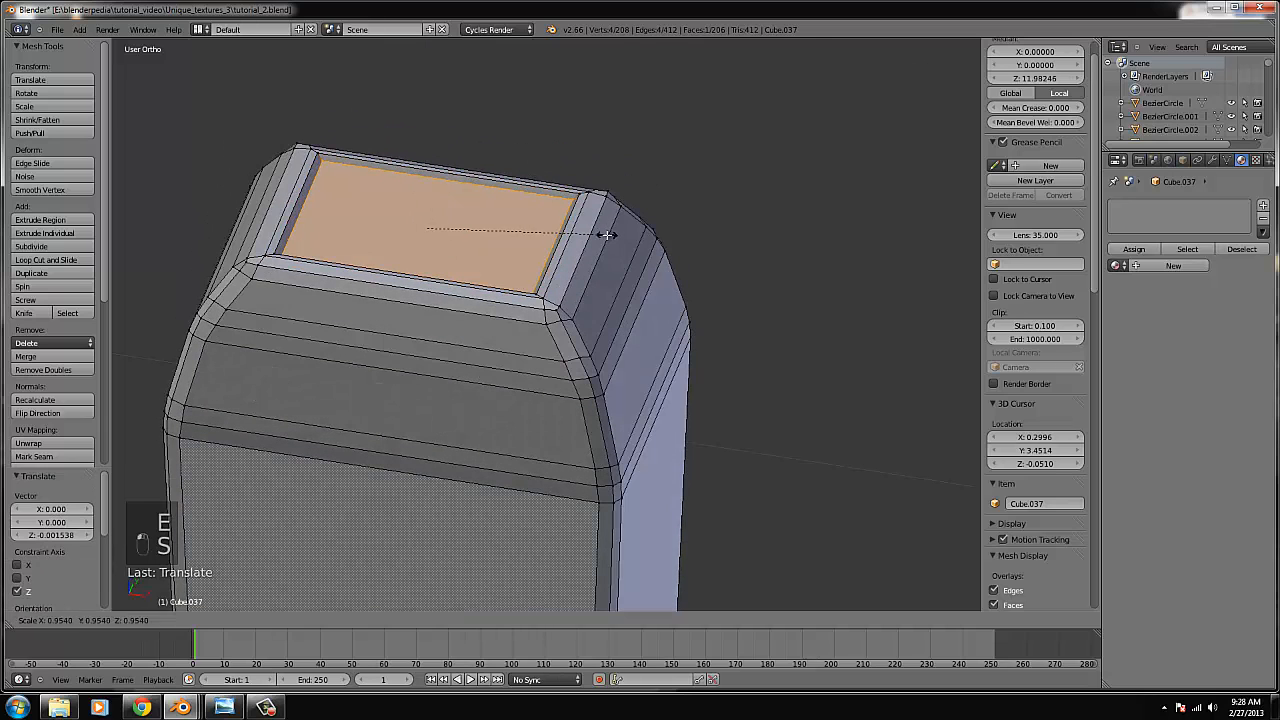
{"action": "left_click", "coordinate": [597, 231]}
{"action": "left_click_drag", "start_coordinate": [428, 190], "coordinate": [428, 190]}
{"action": "key", "text": "Tab"}
{"action": "key", "text": "Tab"}
Duplicate the recessed face in place, extrude the copy up about 0.0013, shrink its top face slightly and raise it about 0.0009.
{"action": "key", "text": "shift+d"}
{"action": "right_click", "coordinate": [546, 234]}
{"action": "key", "text": "e"}
{"action": "left_click", "coordinate": [750, 263]}
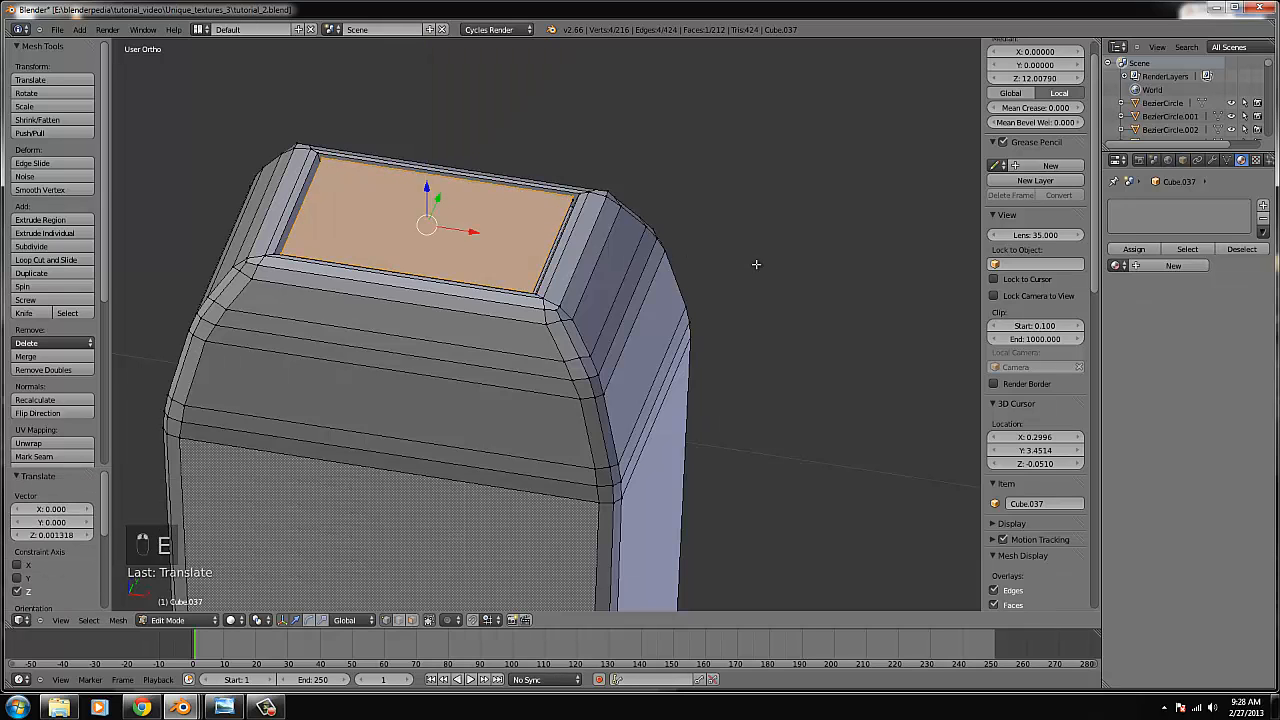
{"action": "key", "text": "s"}
{"action": "left_click", "coordinate": [740, 264]}
{"action": "left_click_drag", "start_coordinate": [429, 190], "coordinate": [430, 185]}
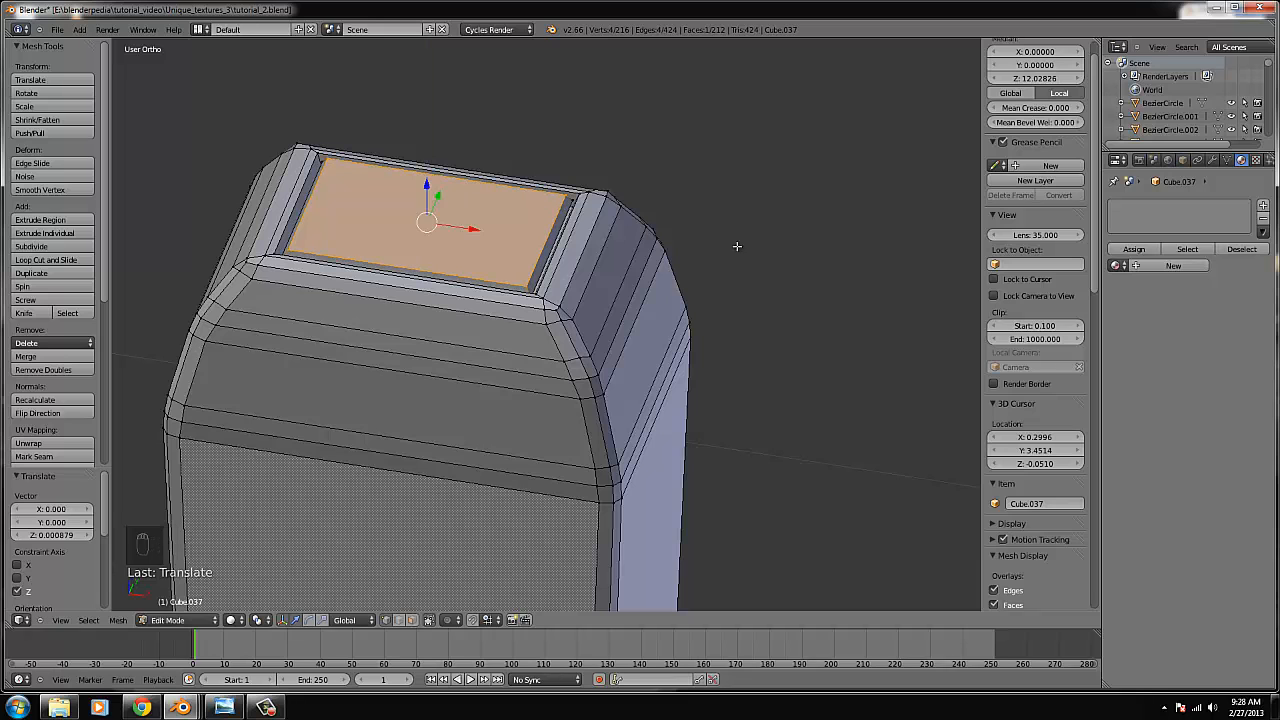
Select all geometry linked to the raised inset plate and scale it up slightly to fit the recess.
{"action": "key", "text": "s"}
{"action": "right_click", "coordinate": [755, 252]}
{"action": "key", "text": "Tab"}
{"action": "key", "text": "z"}
{"action": "key", "text": "Tab"}
{"action": "key", "text": "z"}
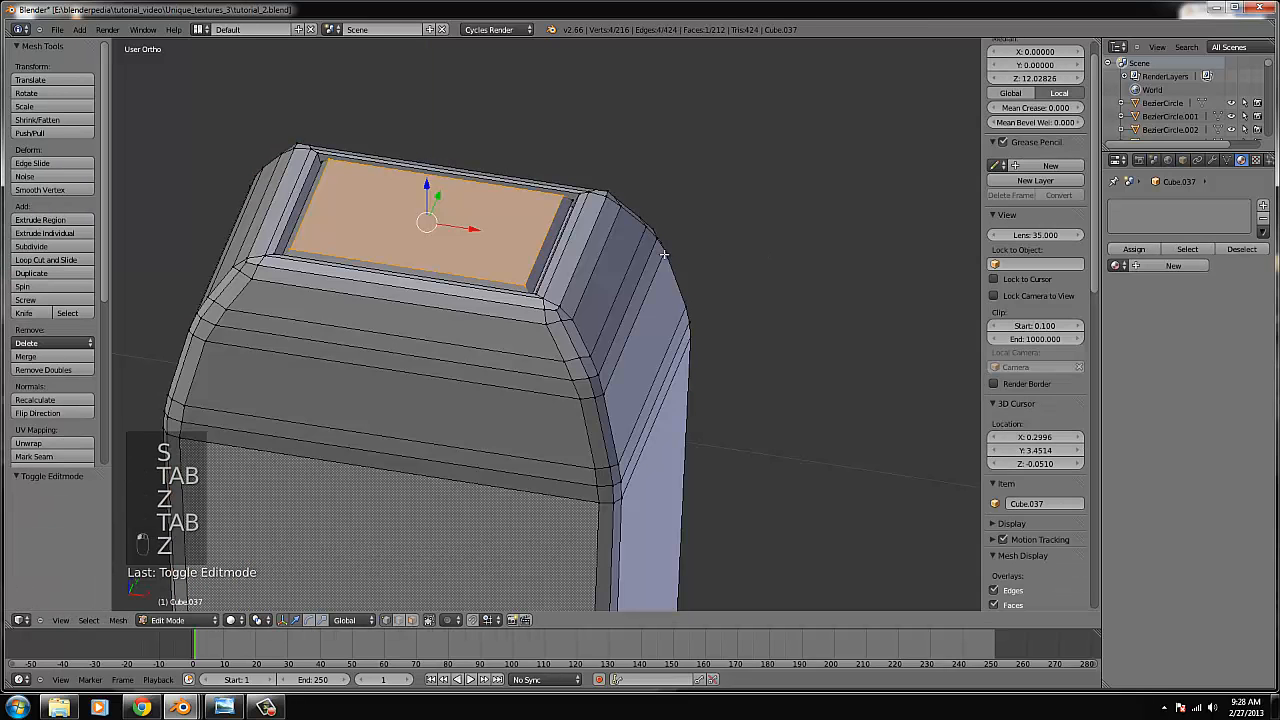
{"action": "key", "text": "ctrl+l"}
{"action": "key", "text": "s"}
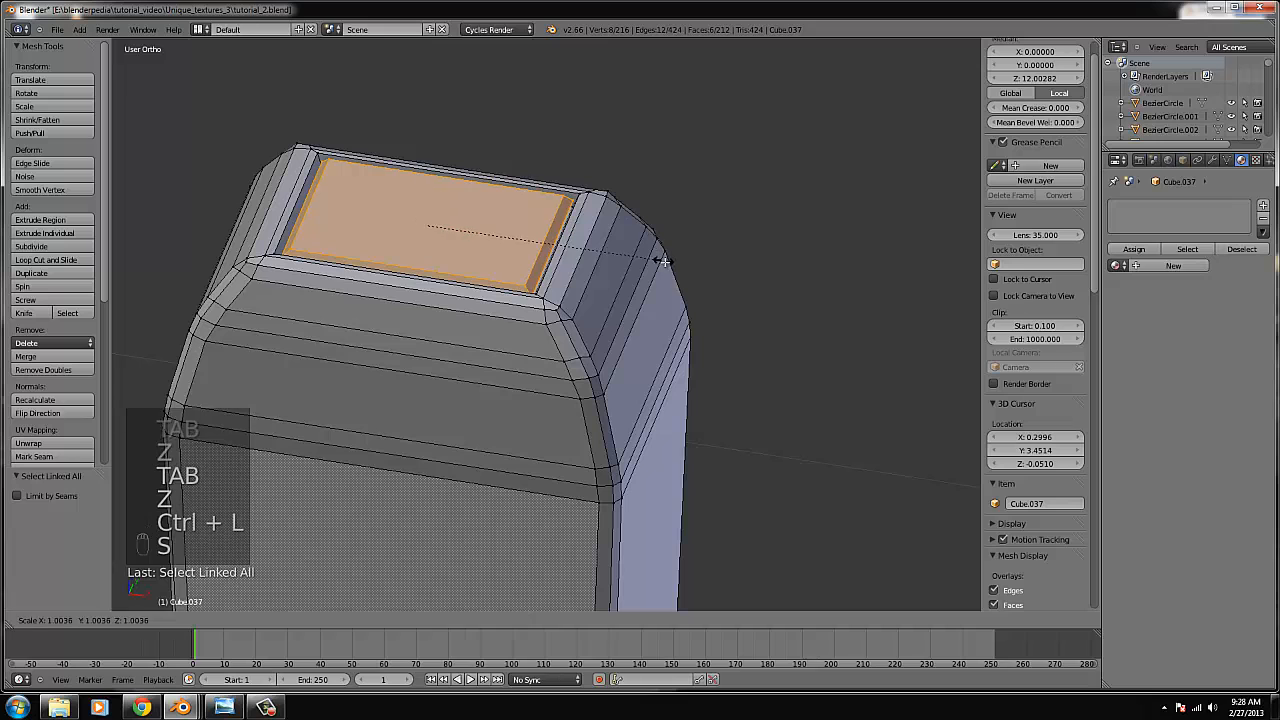
{"action": "left_click", "coordinate": [670, 265]}
Return to object mode and apply smooth shading to the handle.
{"action": "key", "text": "Tab"}
{"action": "scroll", "coordinate": [654, 297], "scroll_direction": "down", "scroll_amount": 2}
{"action": "middle_click_drag", "start_coordinate": [654, 297], "coordinate": [545, 350]}
{"action": "left_click", "coordinate": [29, 209]}
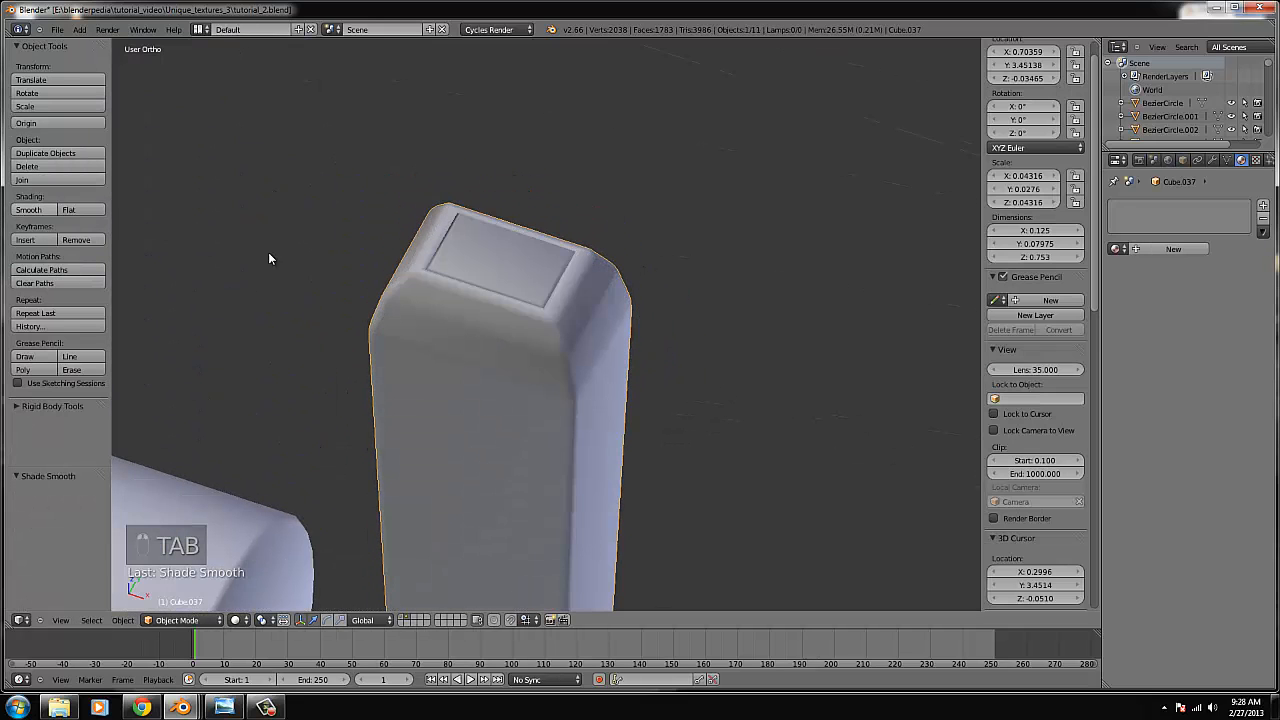
Separate the linked inset plate geometry from the handle into its own object and return to object mode.
{"action": "key", "text": "Tab"}
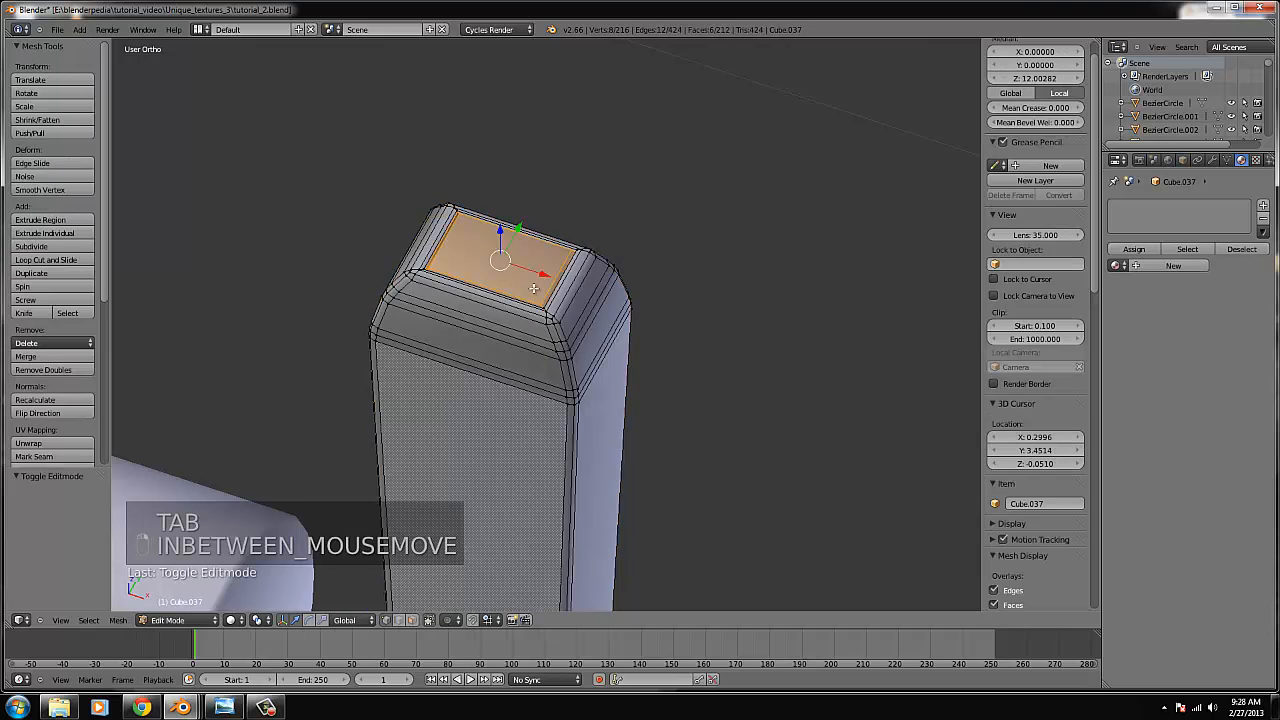
{"action": "key", "text": "ctrl+l"}
{"action": "key", "text": "p"}
{"action": "left_click", "coordinate": [533, 289]}
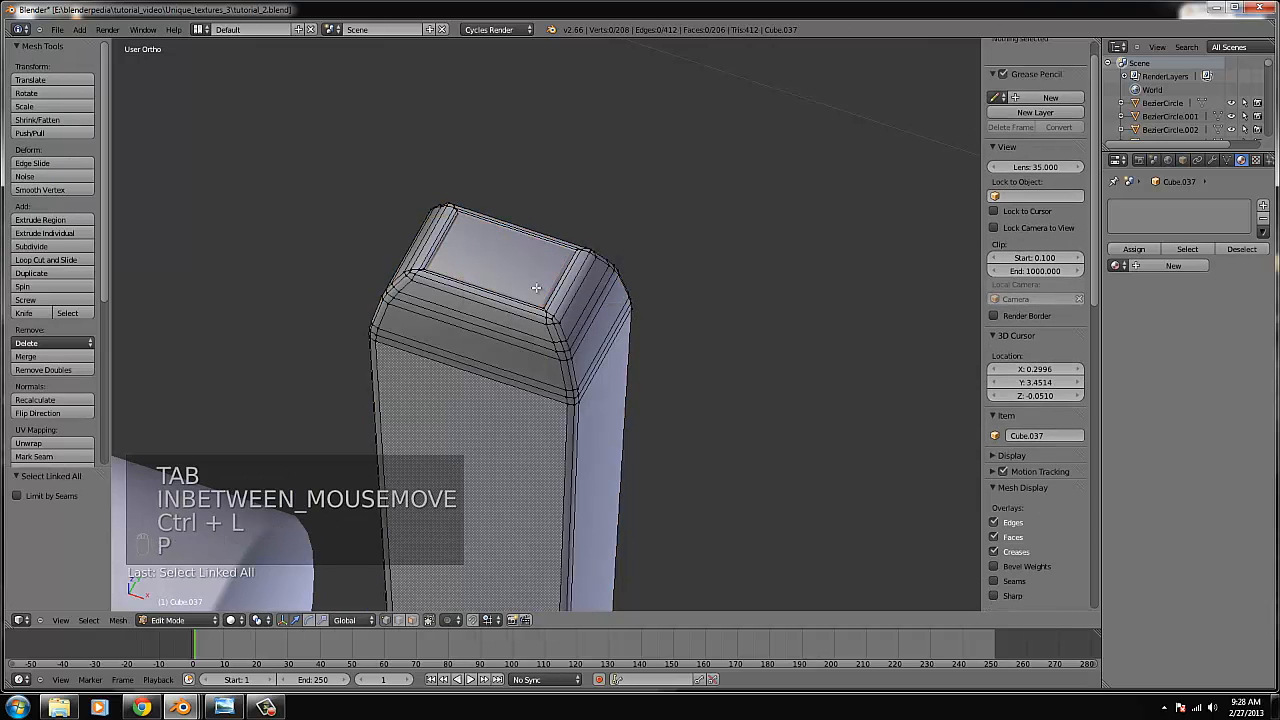
{"action": "key", "text": "Tab"}
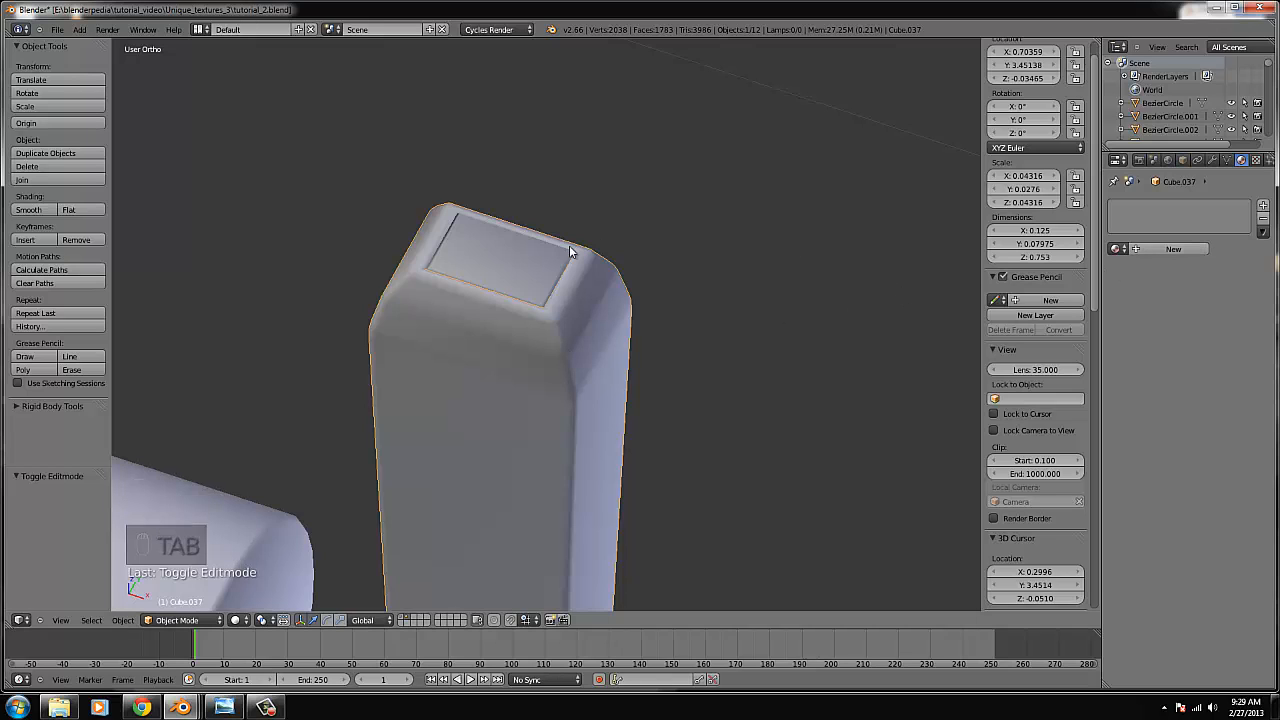
Give the handle body a new Diffuse BSDF material with a near-black colour of about 0.015 per RGB channel.
{"action": "left_click", "coordinate": [1173, 248]}
{"action": "left_click", "coordinate": [1230, 347]}
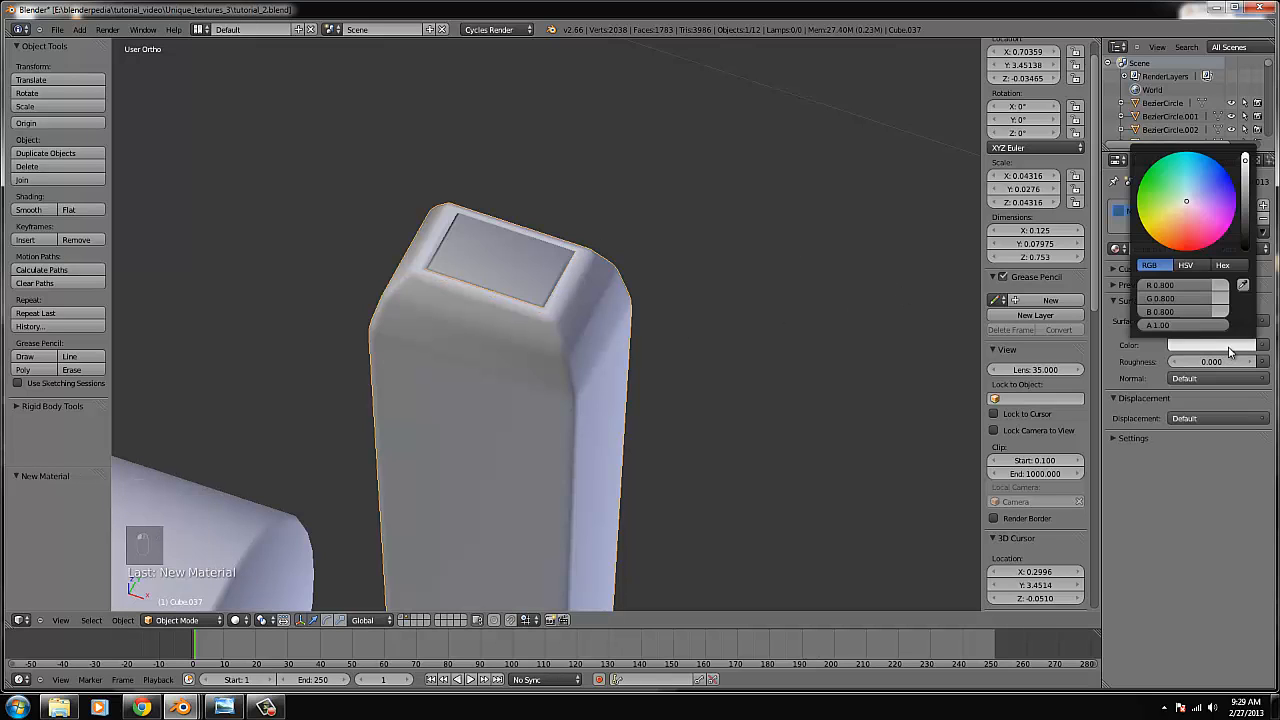
{"action": "left_click_drag", "start_coordinate": [1250, 233], "coordinate": [1249, 240]}
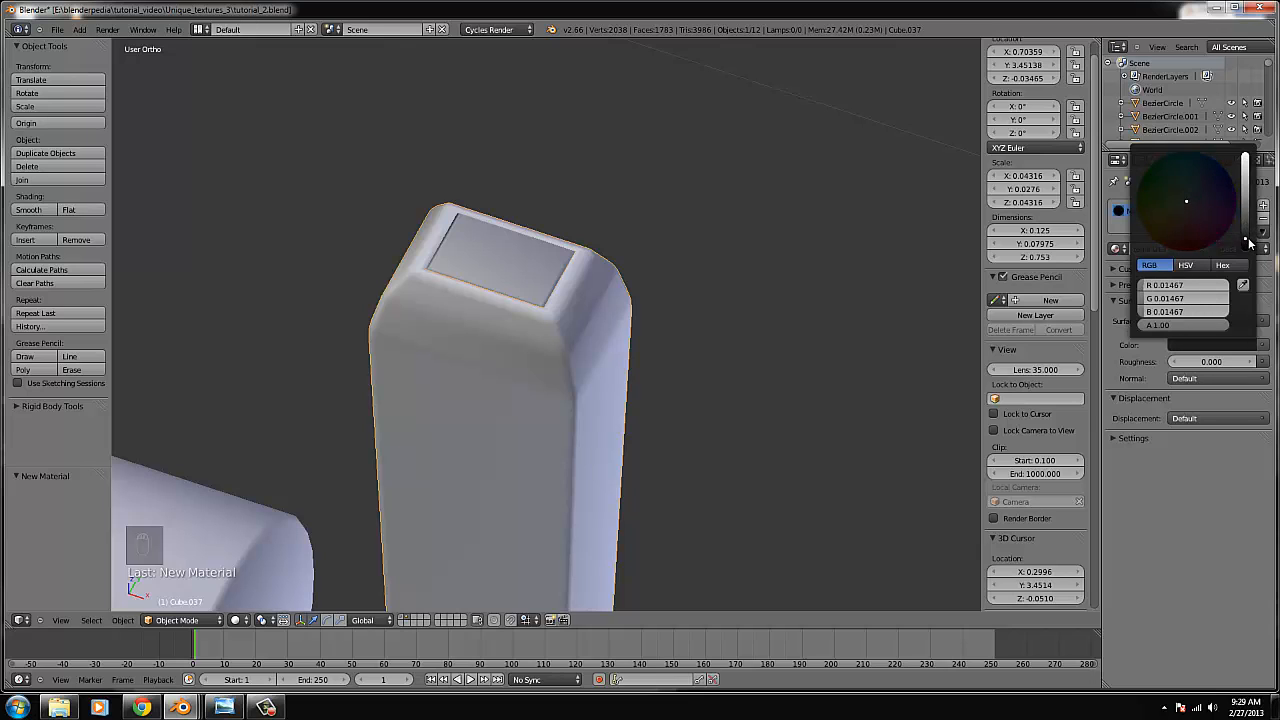
Try a new Glossy BSDF material on the inset plate and replace it with the existing water_tab material.
{"action": "right_click", "coordinate": [560, 255]}
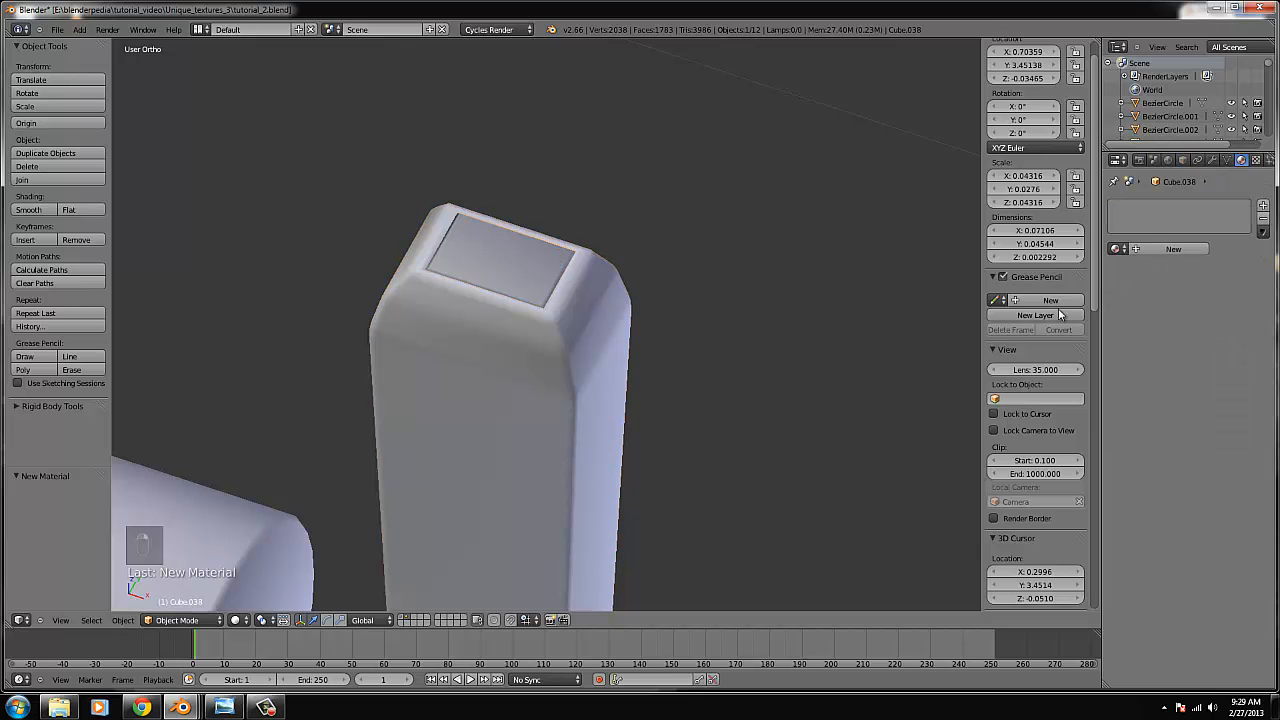
{"action": "left_click", "coordinate": [1173, 249]}
{"action": "left_click", "coordinate": [1200, 321]}
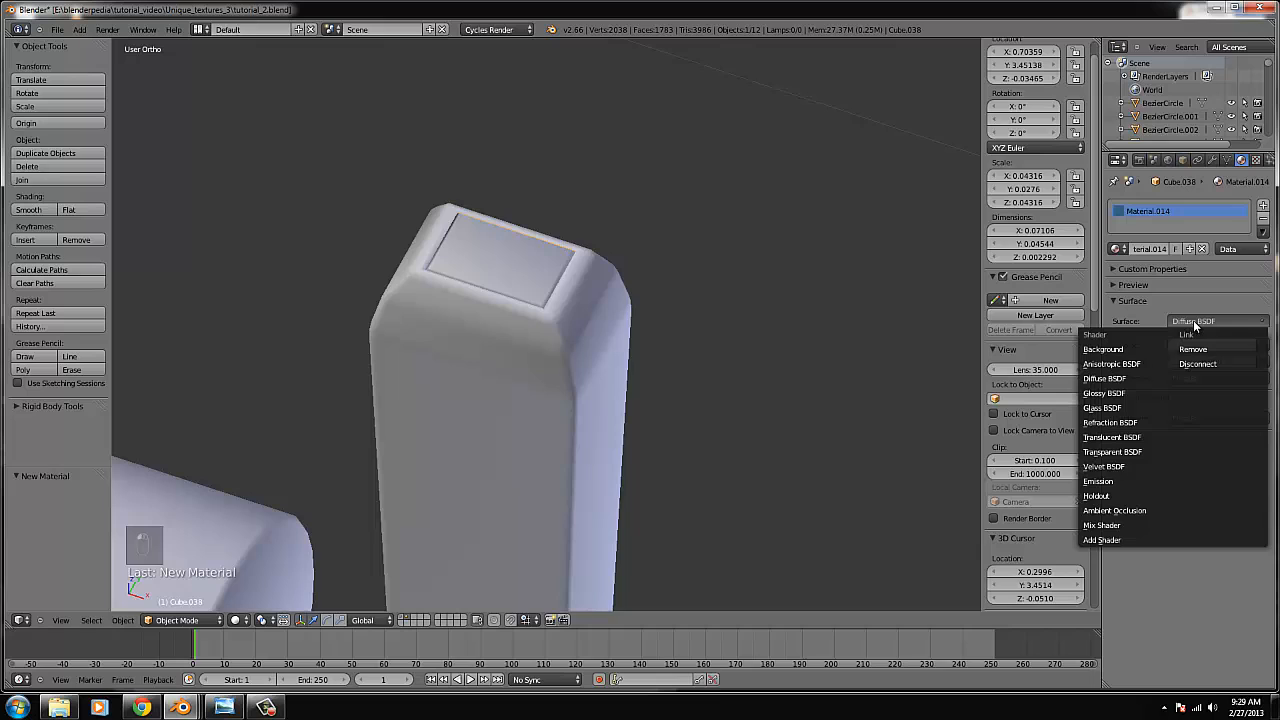
{"action": "left_click", "coordinate": [1095, 393]}
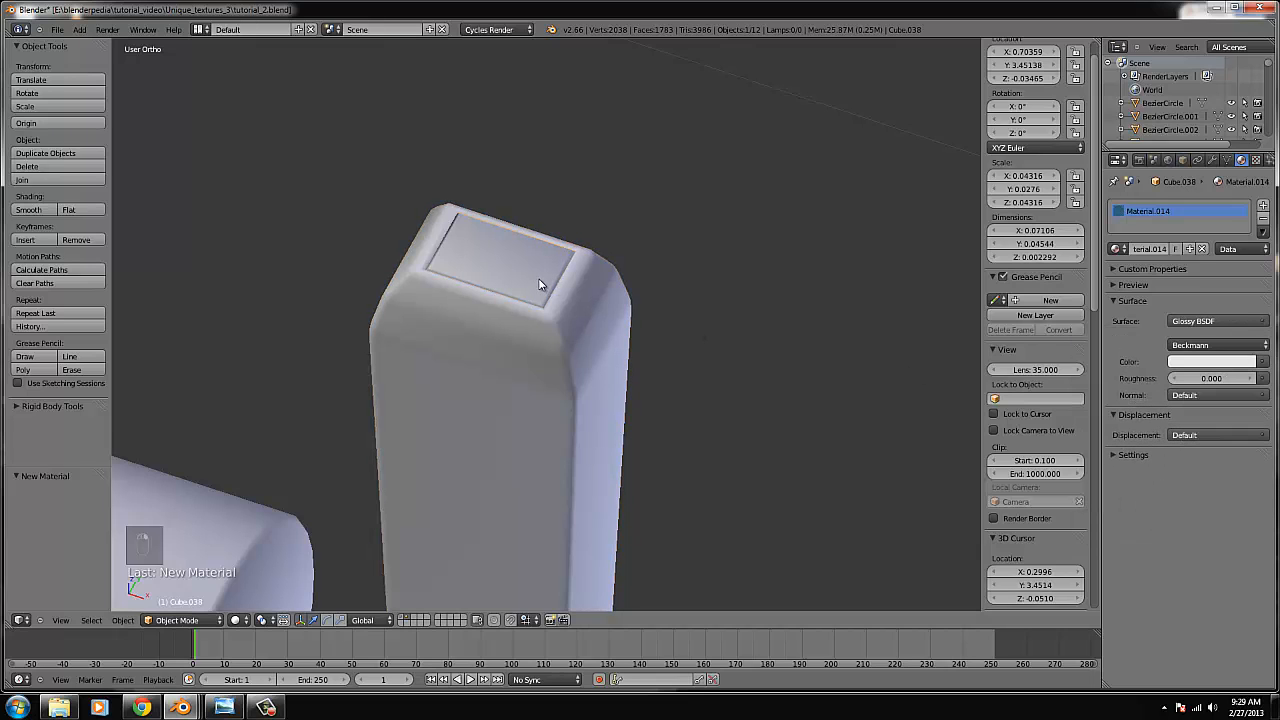
{"action": "scroll", "coordinate": [548, 306], "scroll_direction": "down", "scroll_amount": 4}
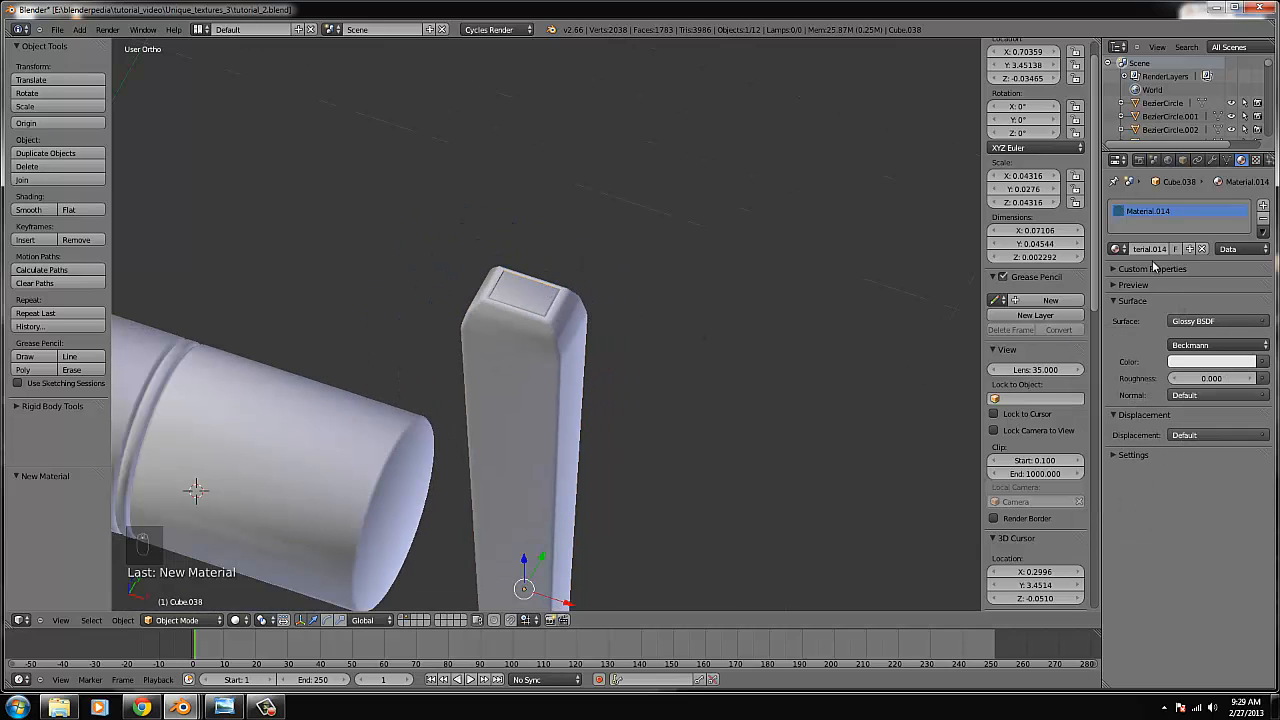
{"action": "left_click", "coordinate": [1117, 249]}
{"action": "type", "text": "wa"}
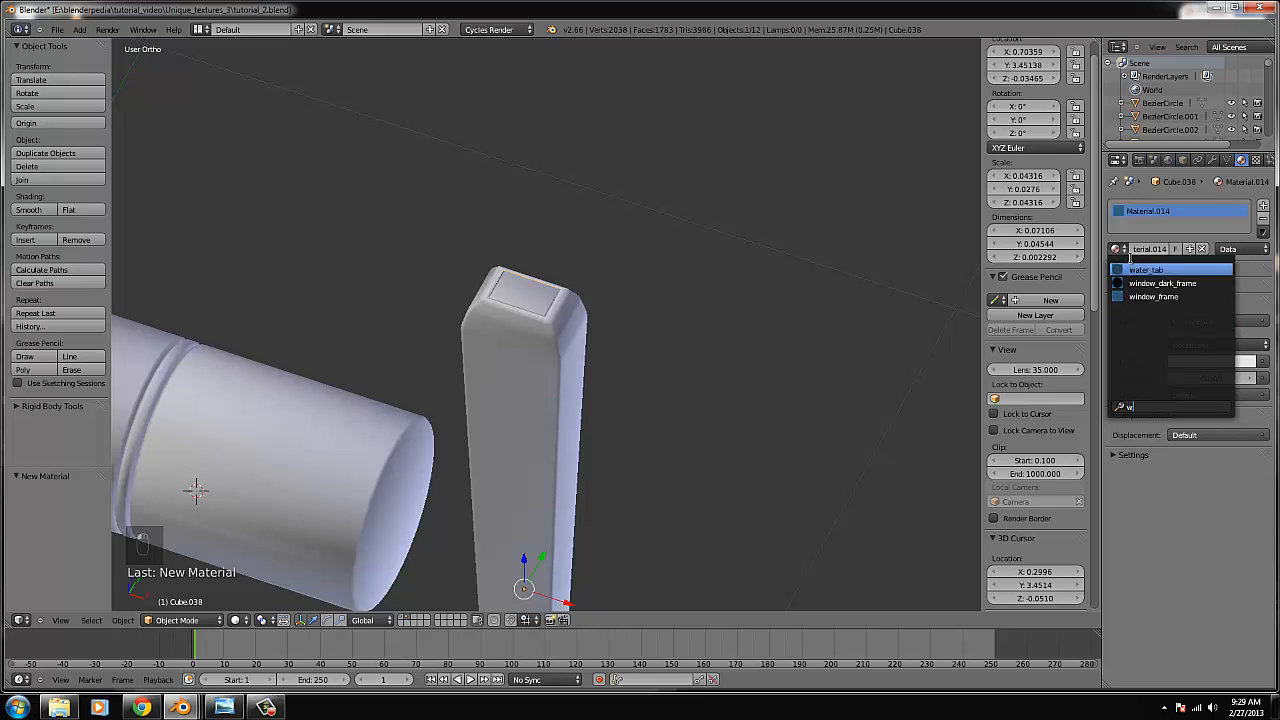
{"action": "left_click", "coordinate": [1171, 270]}
In top view, rotate the handle and its inset plate together by about 90° and move them against the side fitting's open end.
{"action": "right_click", "coordinate": [542, 349], "text": "shift"}
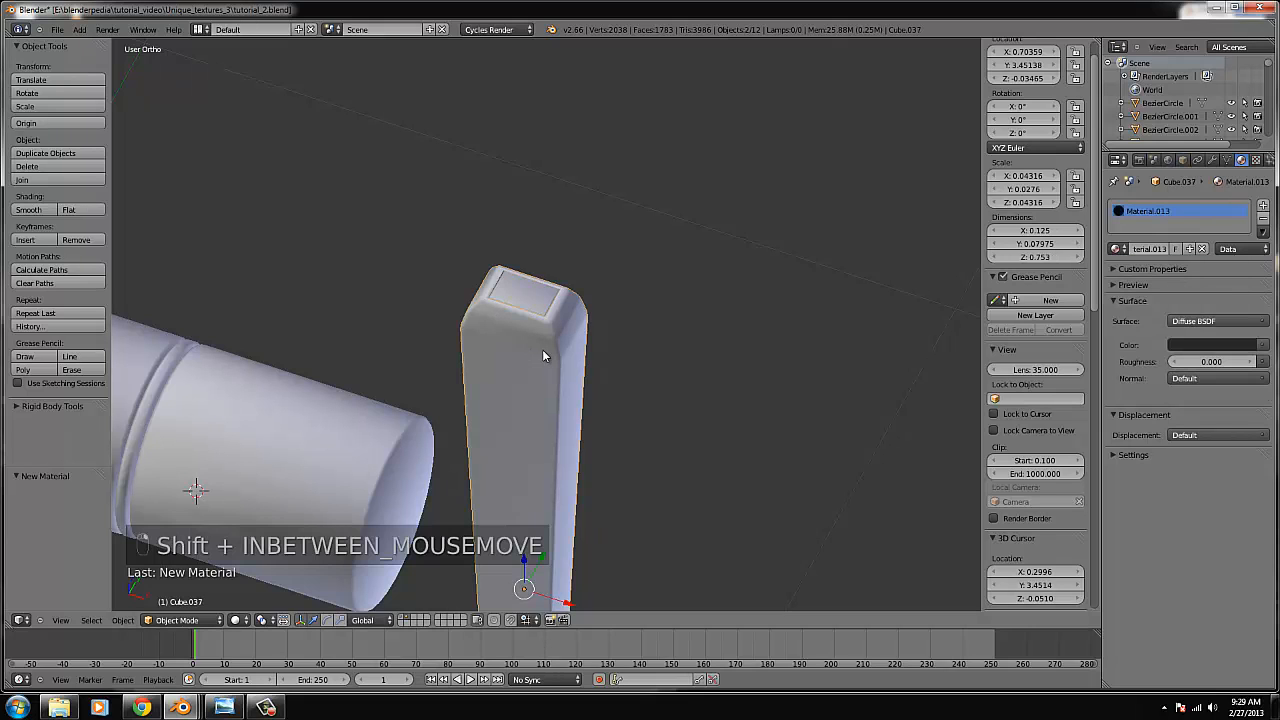
{"action": "key", "text": "KP_7"}
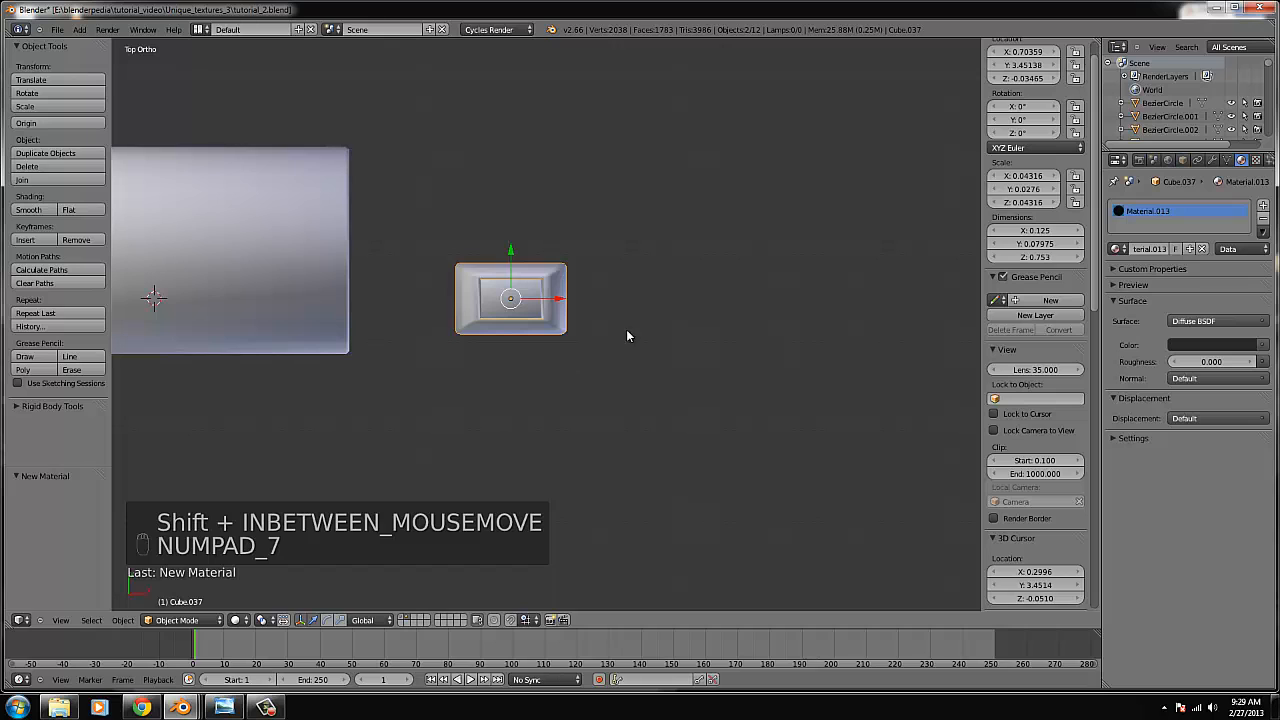
{"action": "key", "text": "r"}
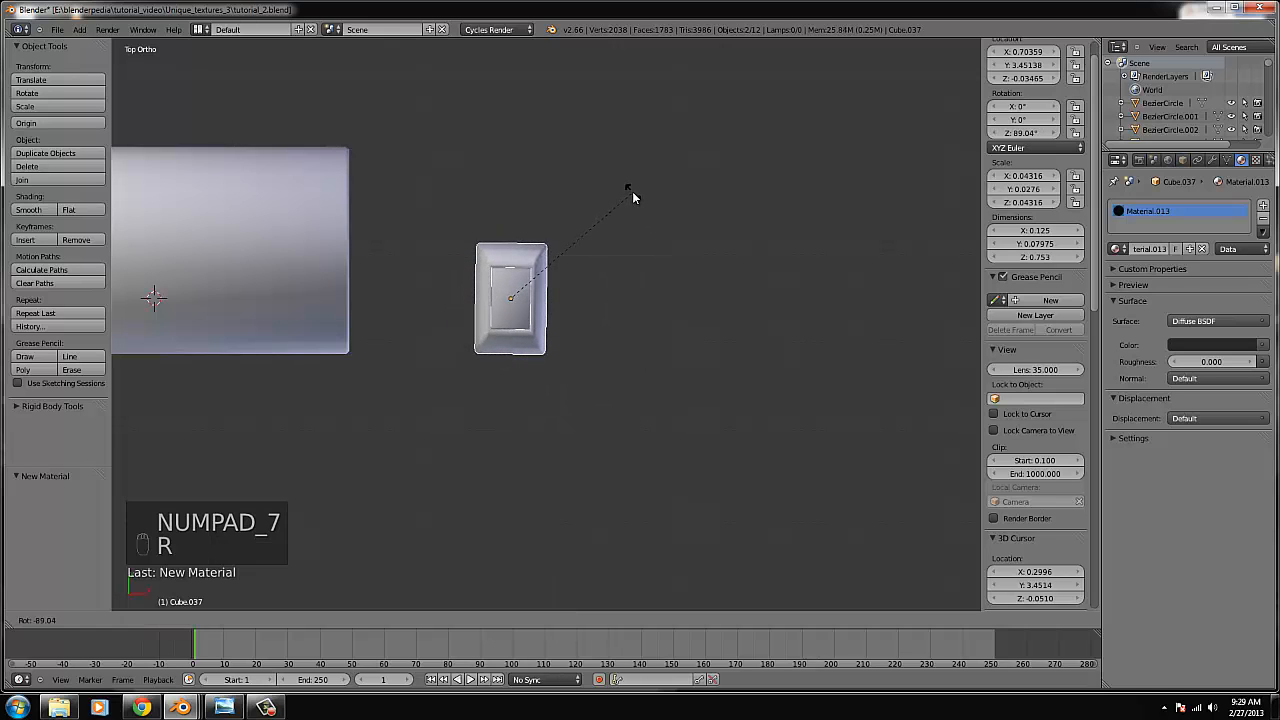
{"action": "left_click", "coordinate": [630, 193]}
{"action": "key", "text": "t"}
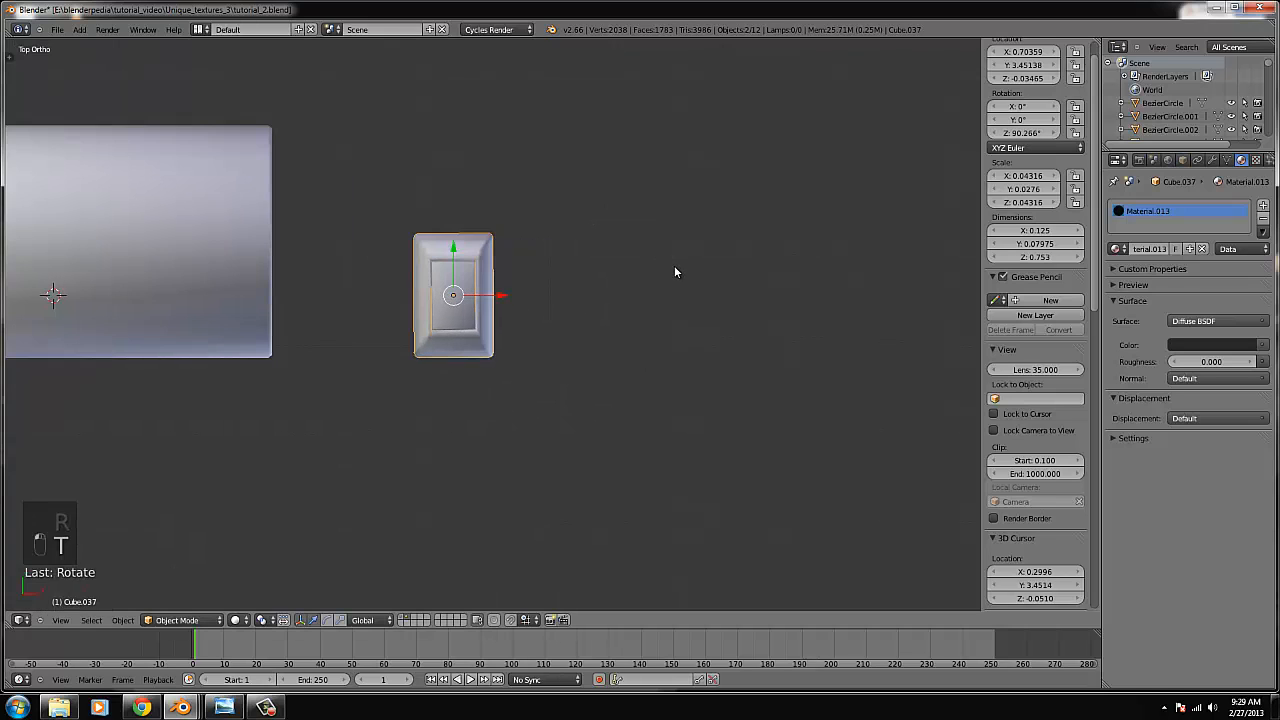
{"action": "key", "text": "t"}
{"action": "key", "text": "r"}
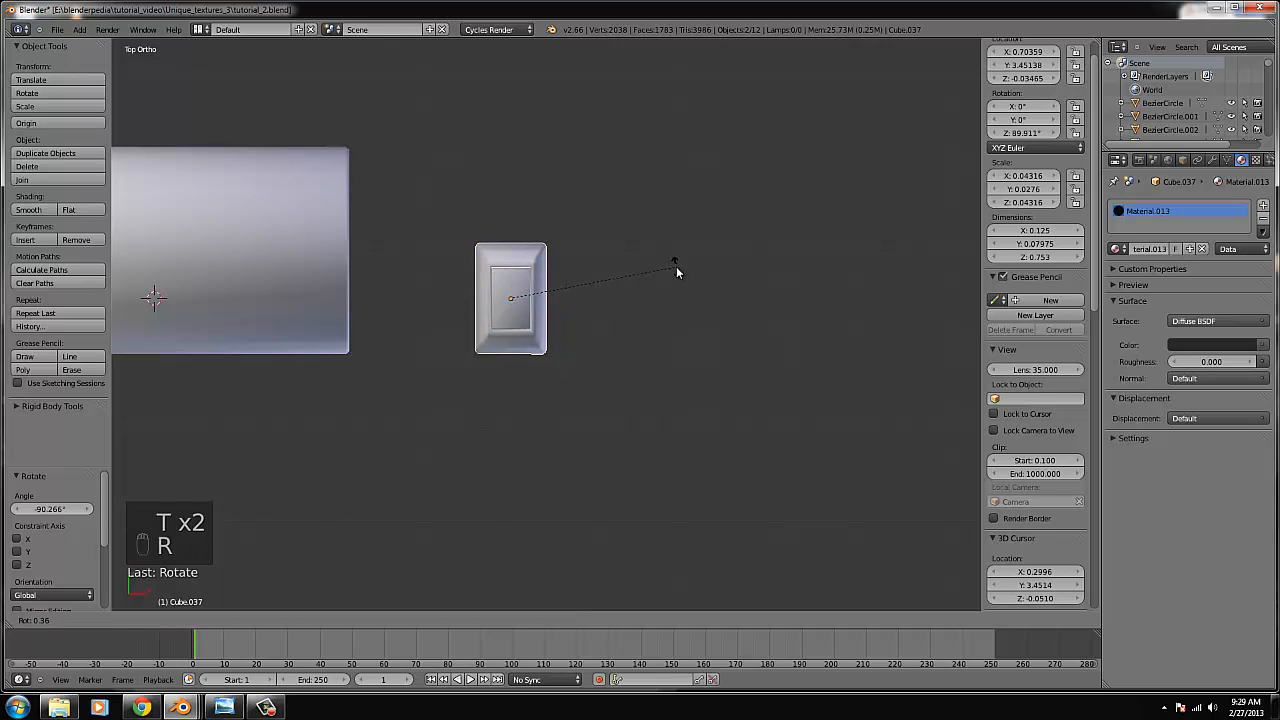
{"action": "right_click", "coordinate": [676, 266]}
{"action": "key", "text": "g"}
{"action": "left_click", "coordinate": [557, 271]}
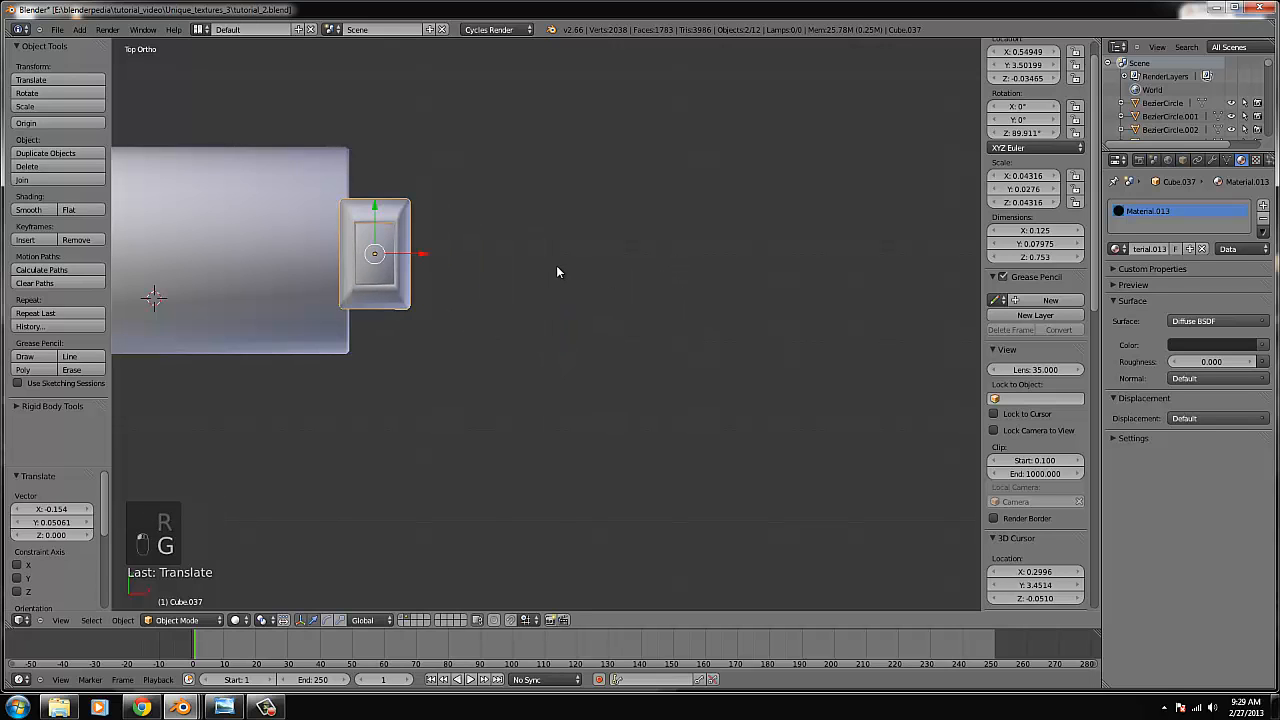
In right view, tilt the handle and plate about -43.9° and move them about -0.122 in Y and 0.119 in Z.
{"action": "key", "text": "KP_3"}
{"action": "scroll", "coordinate": [632, 334], "scroll_direction": "down", "scroll_amount": 7}
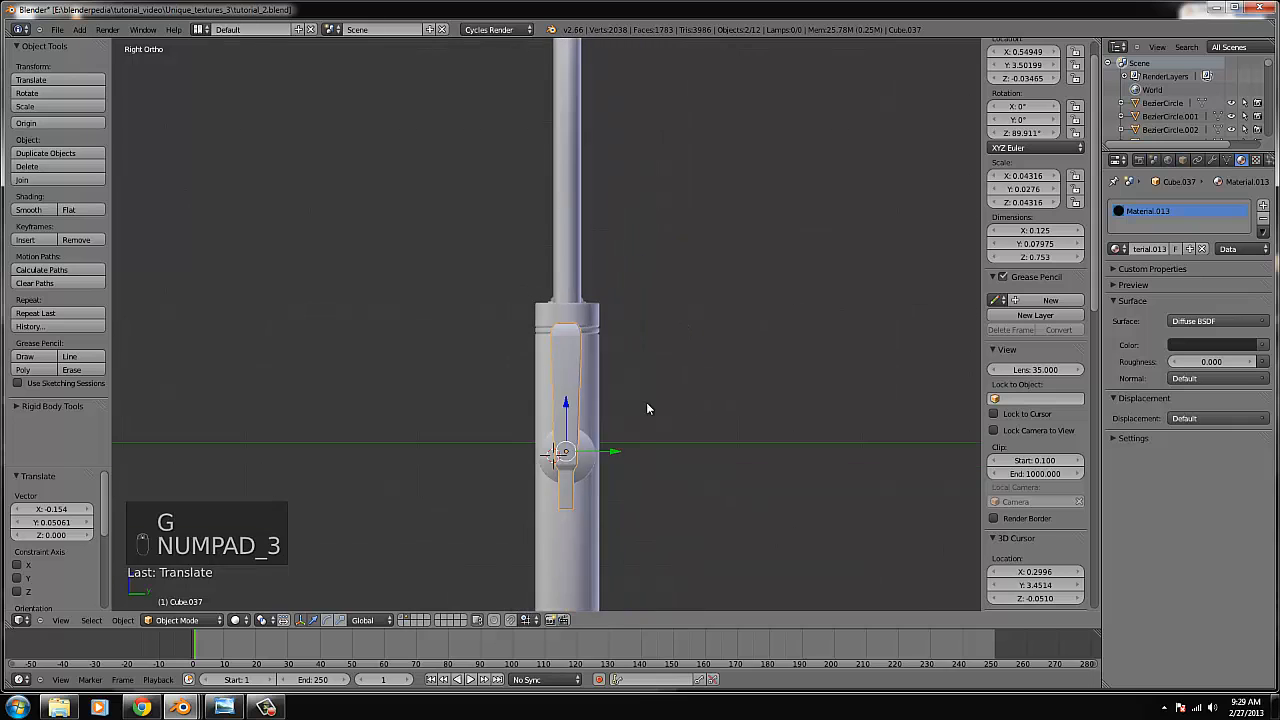
{"action": "key", "text": "r"}
{"action": "left_click", "coordinate": [654, 369]}
{"action": "key", "text": "g"}
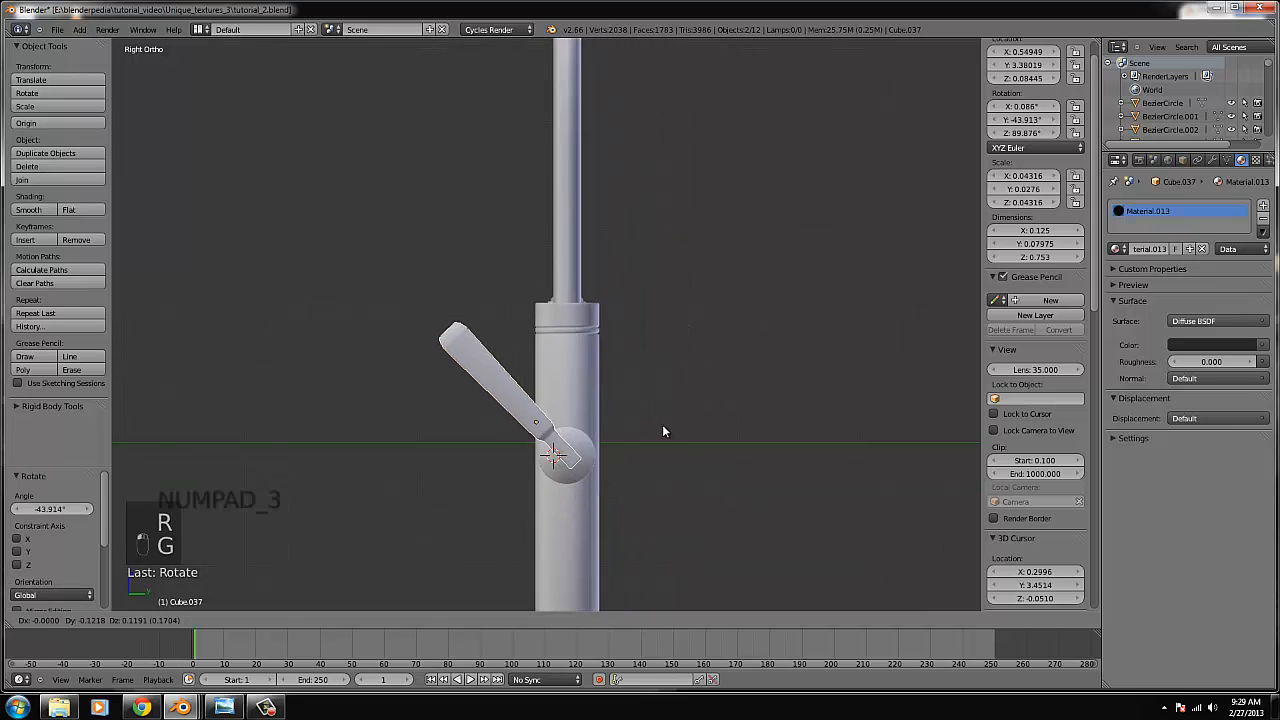
{"action": "left_click", "coordinate": [662, 428]}
Slide the handle and plate about -0.027 along X so the stem meets the side fitting's end.
{"action": "middle_click_drag", "start_coordinate": [662, 428], "coordinate": [643, 403]}
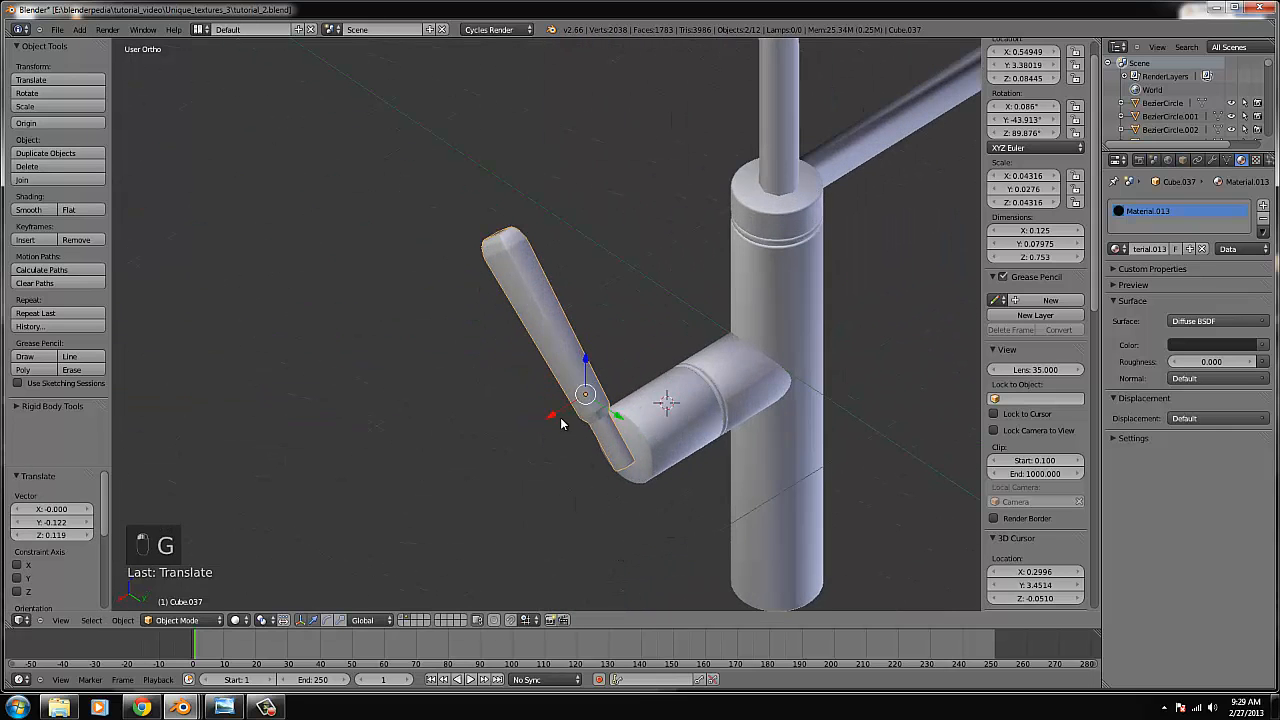
{"action": "left_click_drag", "start_coordinate": [564, 413], "coordinate": [576, 411]}
{"action": "mouse_move", "coordinate": [576, 411]}
{"action": "middle_mouse_down"}
{"action": "mouse_move", "coordinate": [548, 427]}
{"action": "mouse_move", "coordinate": [570, 428]}
{"action": "middle_mouse_up"}
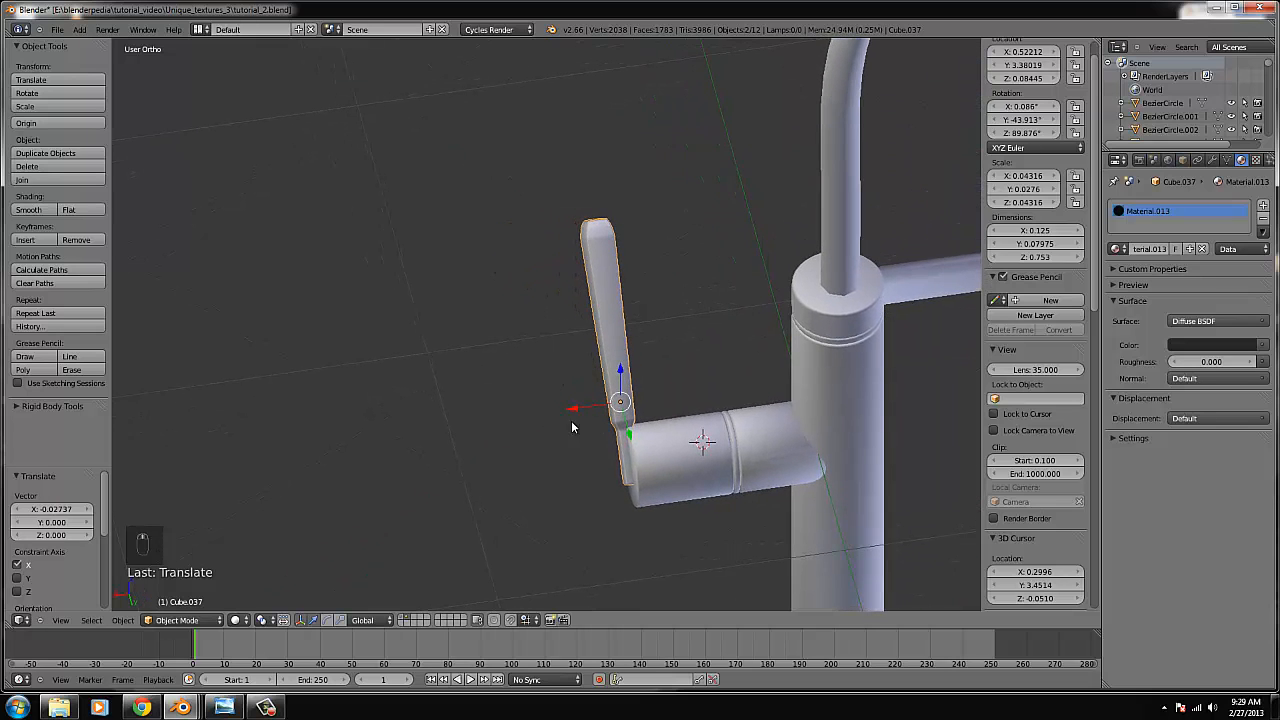
In top view, box-select the side fitting together with the handle parts and rotate them by about 89.9°.
{"action": "key", "text": "KP_7"}
{"action": "key", "text": "n"}
{"action": "left_click", "coordinate": [557, 457]}
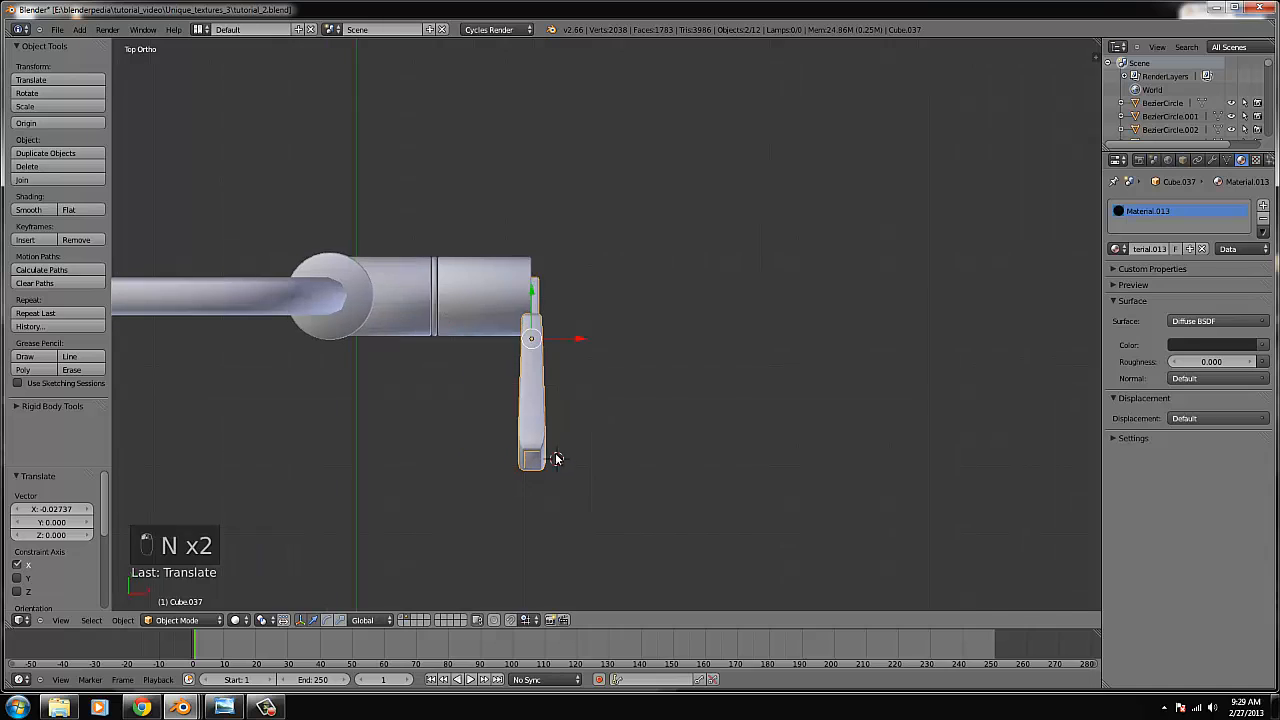
{"action": "key", "text": "n"}
{"action": "key", "text": "b"}
{"action": "left_click_drag", "start_coordinate": [549, 443], "coordinate": [380, 228]}
{"action": "key", "text": "r"}
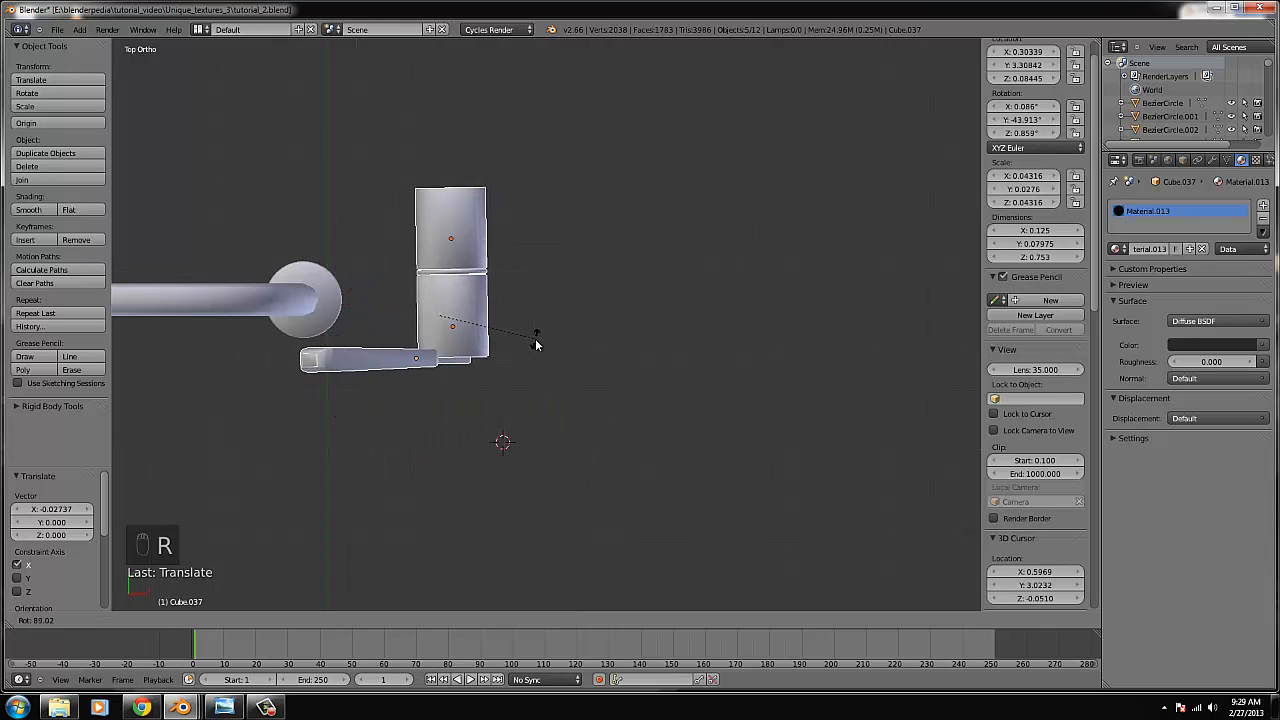
{"action": "left_click", "coordinate": [543, 405]}
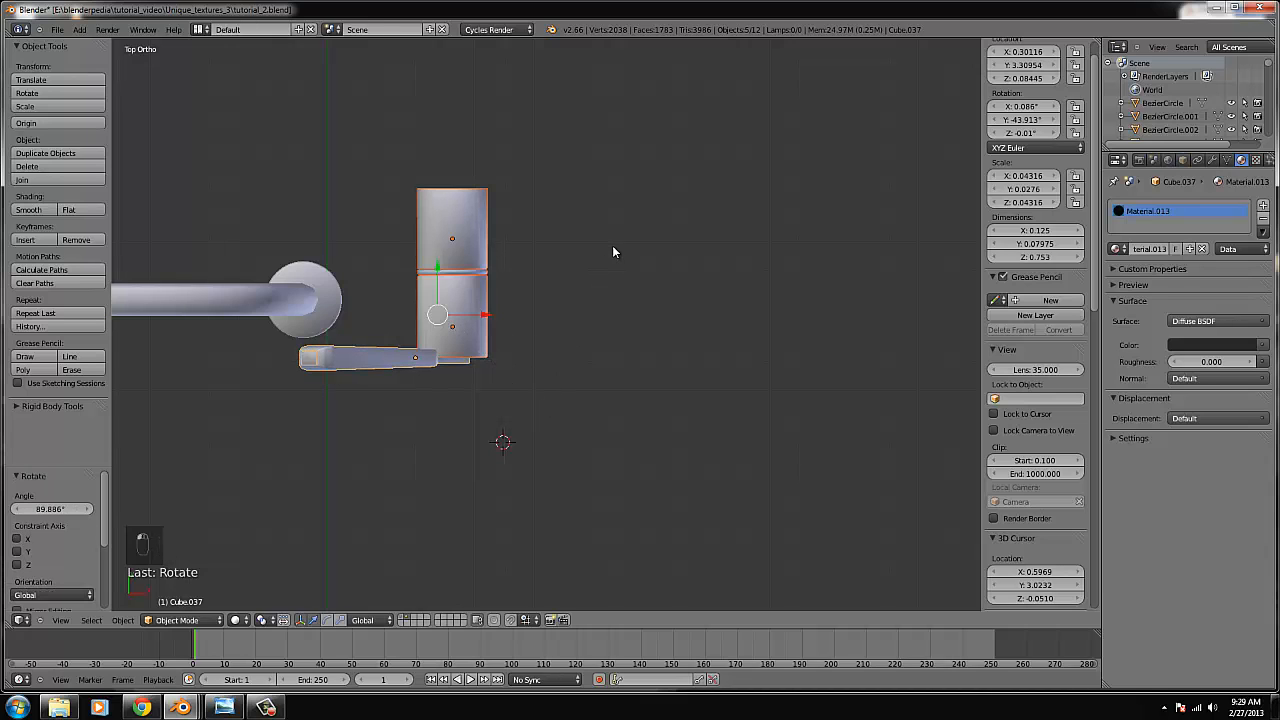
Move the rotated fitting and handle about -0.495 in X and -0.390 in Y onto the faucet's main column.
{"action": "key", "text": "g"}
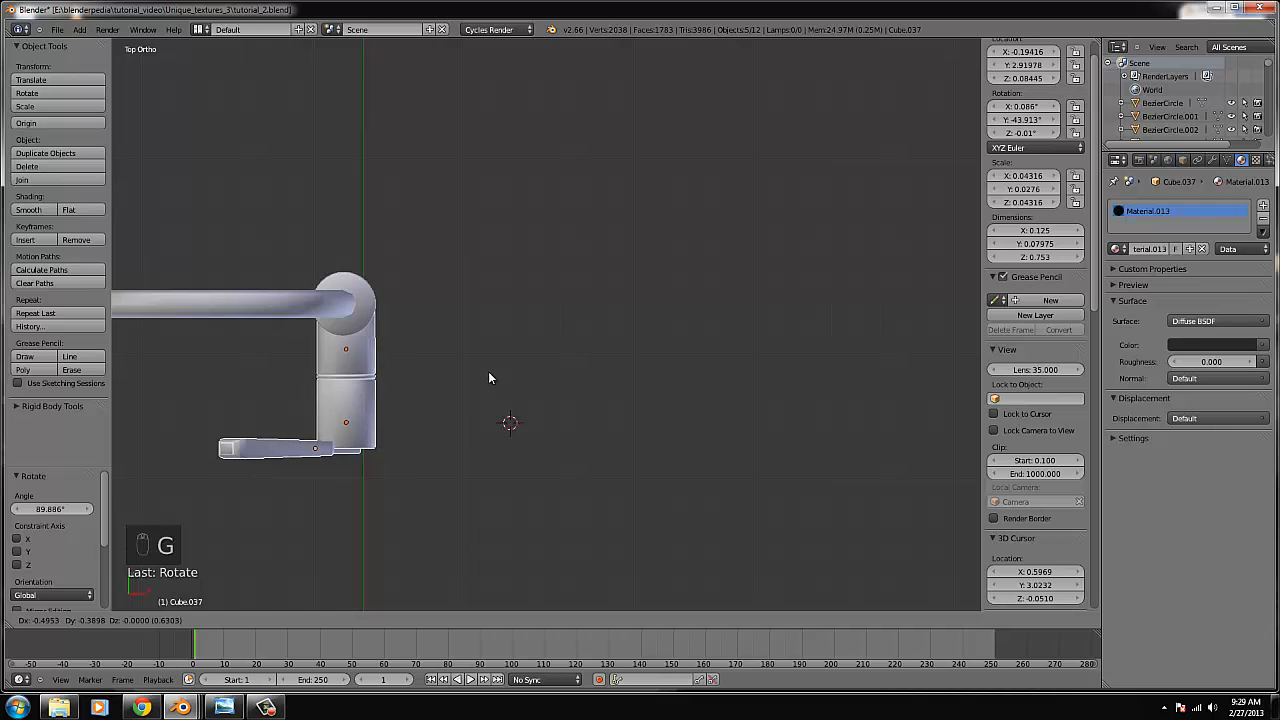
{"action": "left_click", "coordinate": [488, 371]}
{"action": "middle_click_drag", "start_coordinate": [476, 372], "coordinate": [523, 281]}
{"action": "scroll", "coordinate": [525, 280], "scroll_direction": "down", "scroll_amount": 2}
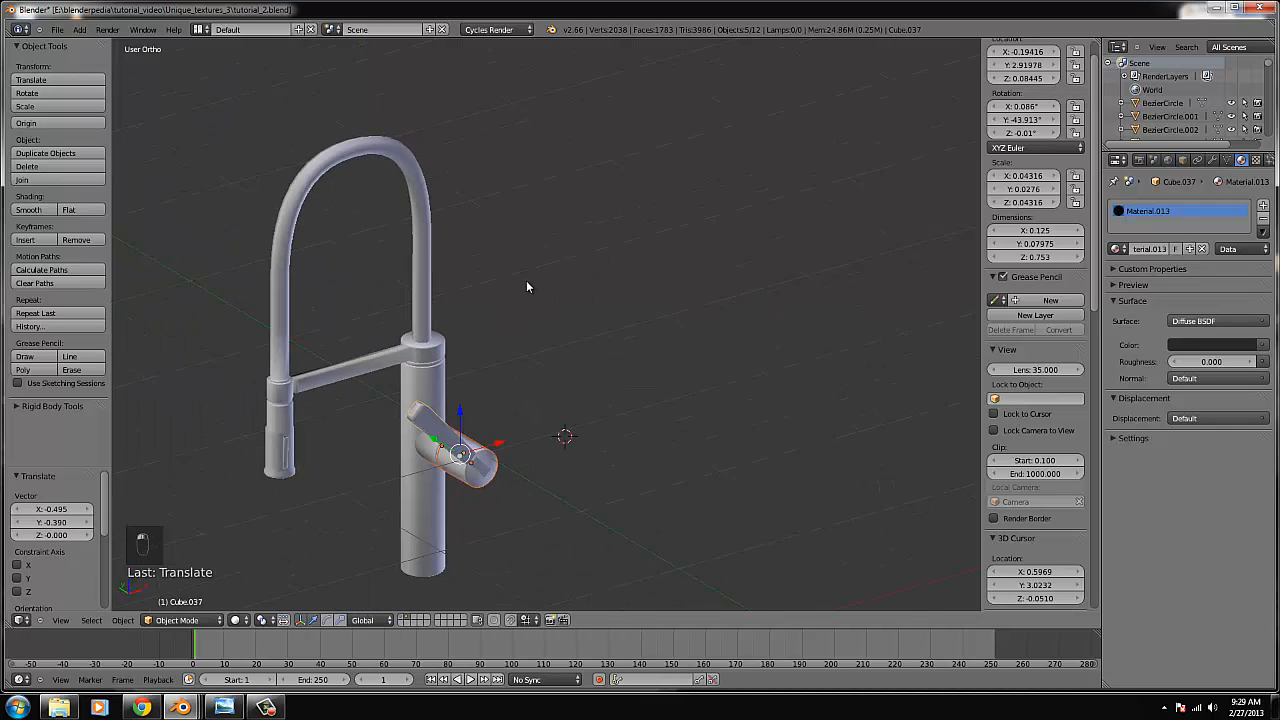
In top wireframe view, align the fitting assembly with the column by moving it about -0.0065 in X and 0.039 in Y.
{"action": "key", "text": "KP_7"}
{"action": "key", "text": "z"}
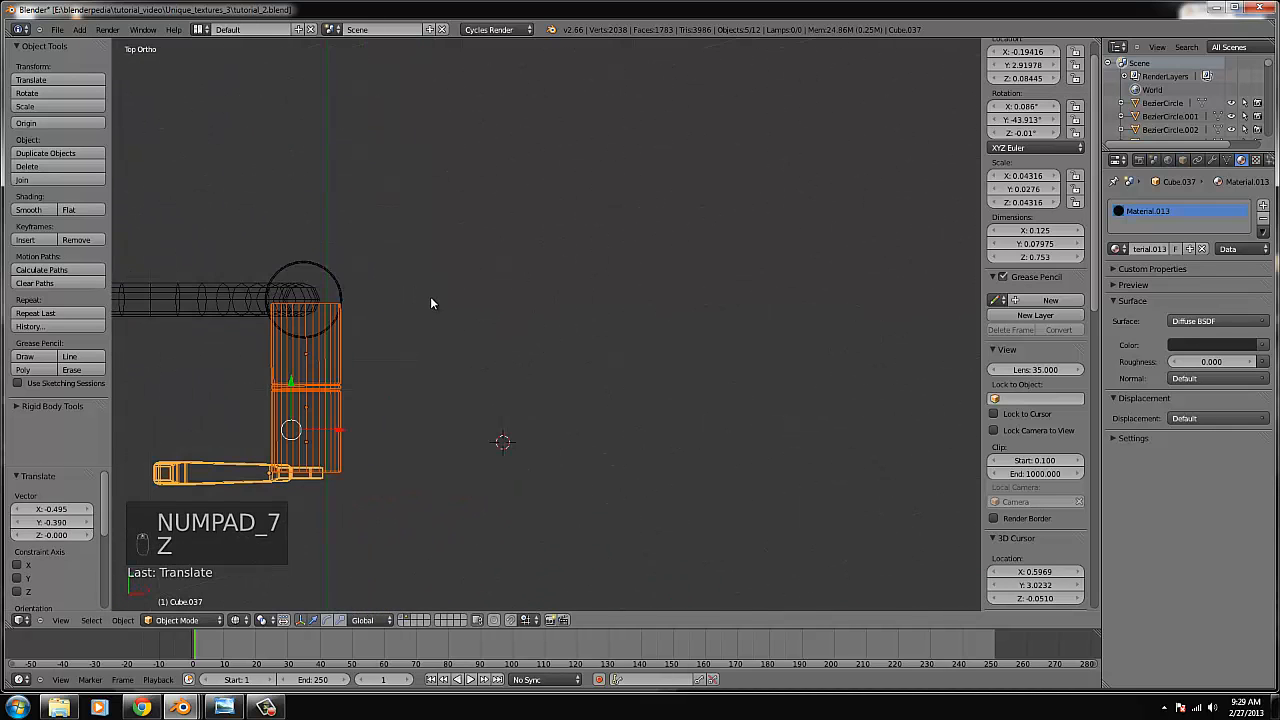
{"action": "key", "text": "ctrl+KP_Decimal"}
{"action": "key", "text": "g"}
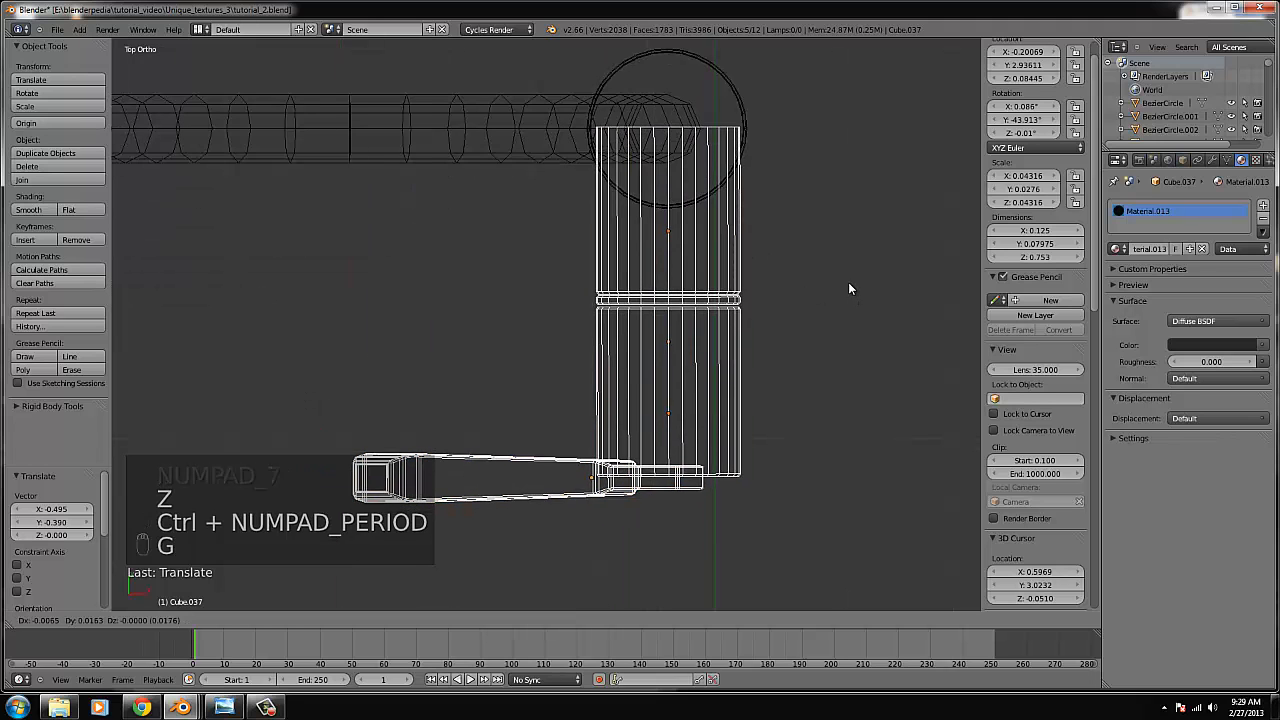
{"action": "left_click", "coordinate": [848, 268]}
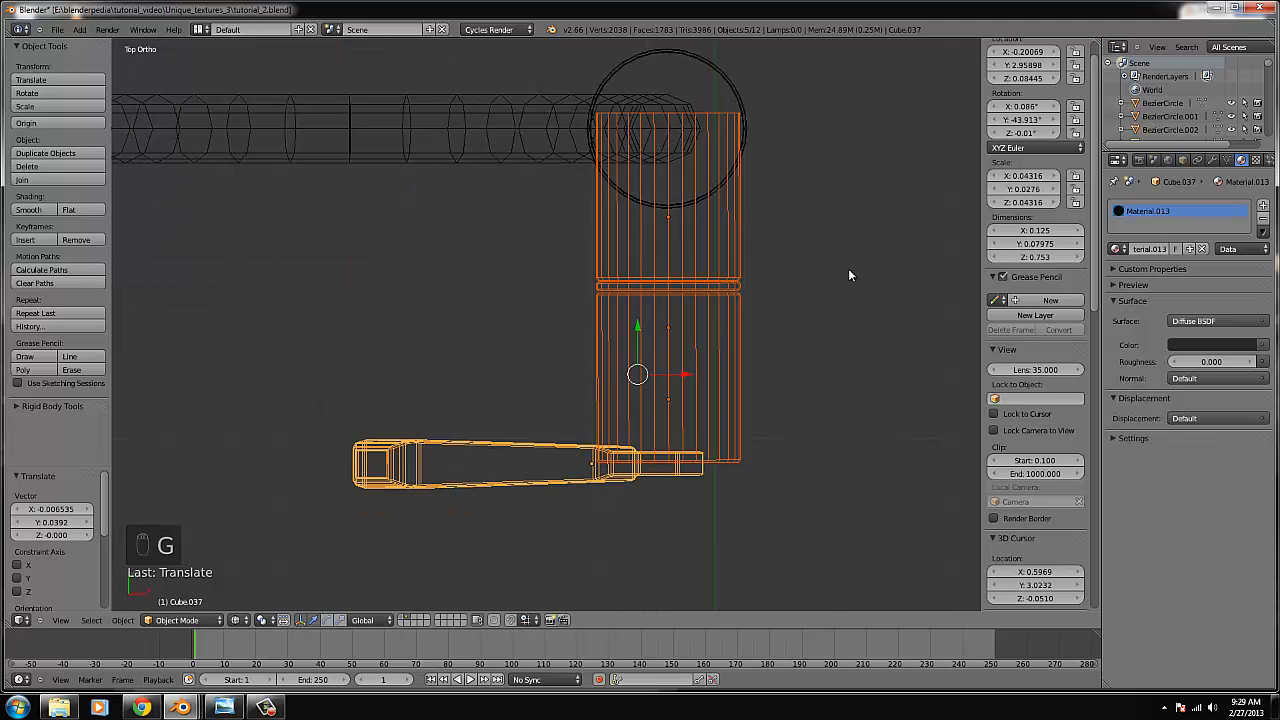
In top wireframe view, shorten the side fitting's outer cylinder by moving its end vertices along Y toward the column.
{"action": "scroll", "coordinate": [629, 414], "scroll_direction": "down", "scroll_amount": 3}
{"action": "key", "text": "z"}
{"action": "mouse_move", "coordinate": [629, 414]}
{"action": "middle_mouse_down"}
{"action": "mouse_move", "coordinate": [671, 349]}
{"action": "mouse_move", "coordinate": [646, 367]}
{"action": "mouse_move", "coordinate": [662, 347]}
{"action": "mouse_move", "coordinate": [642, 354]}
{"action": "middle_mouse_up"}
{"action": "scroll", "coordinate": [646, 360], "scroll_direction": "down", "scroll_amount": 4}
{"action": "key", "text": "KP_7"}
{"action": "scroll", "coordinate": [662, 370], "scroll_direction": "up", "scroll_amount": 4}
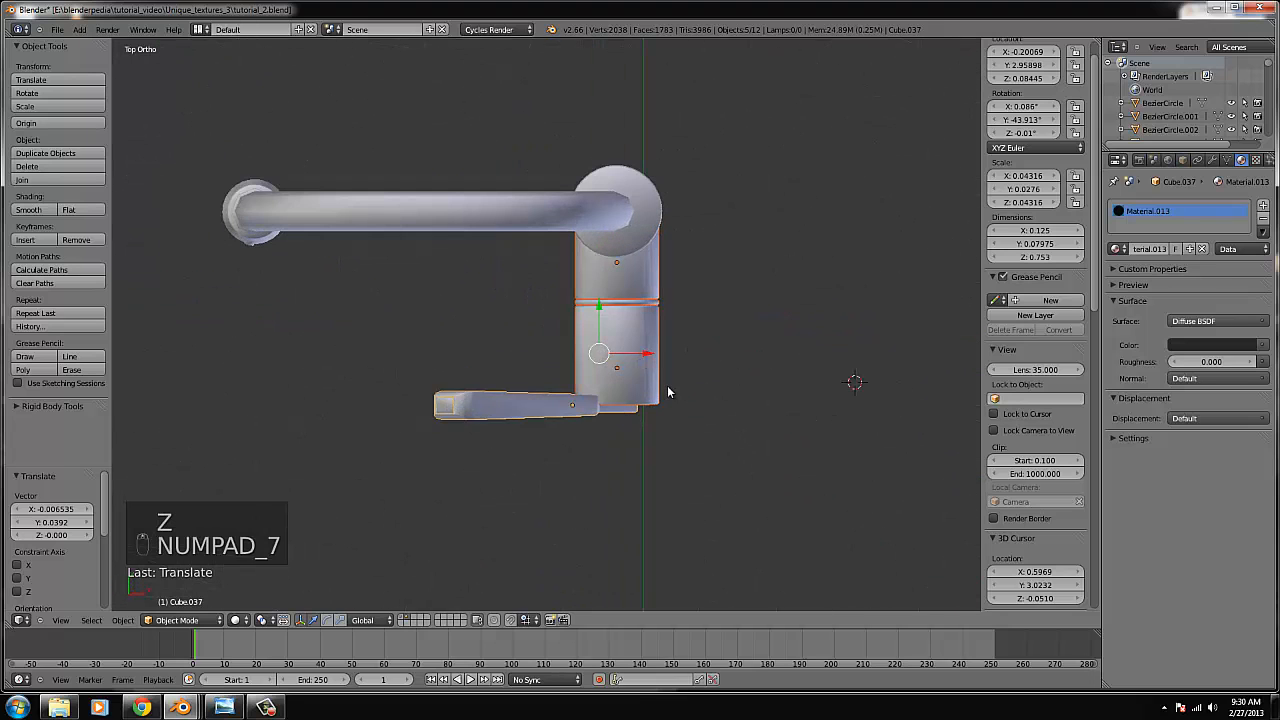
{"action": "right_click", "coordinate": [668, 391]}
{"action": "key", "text": "Tab"}
{"action": "key", "text": "z"}
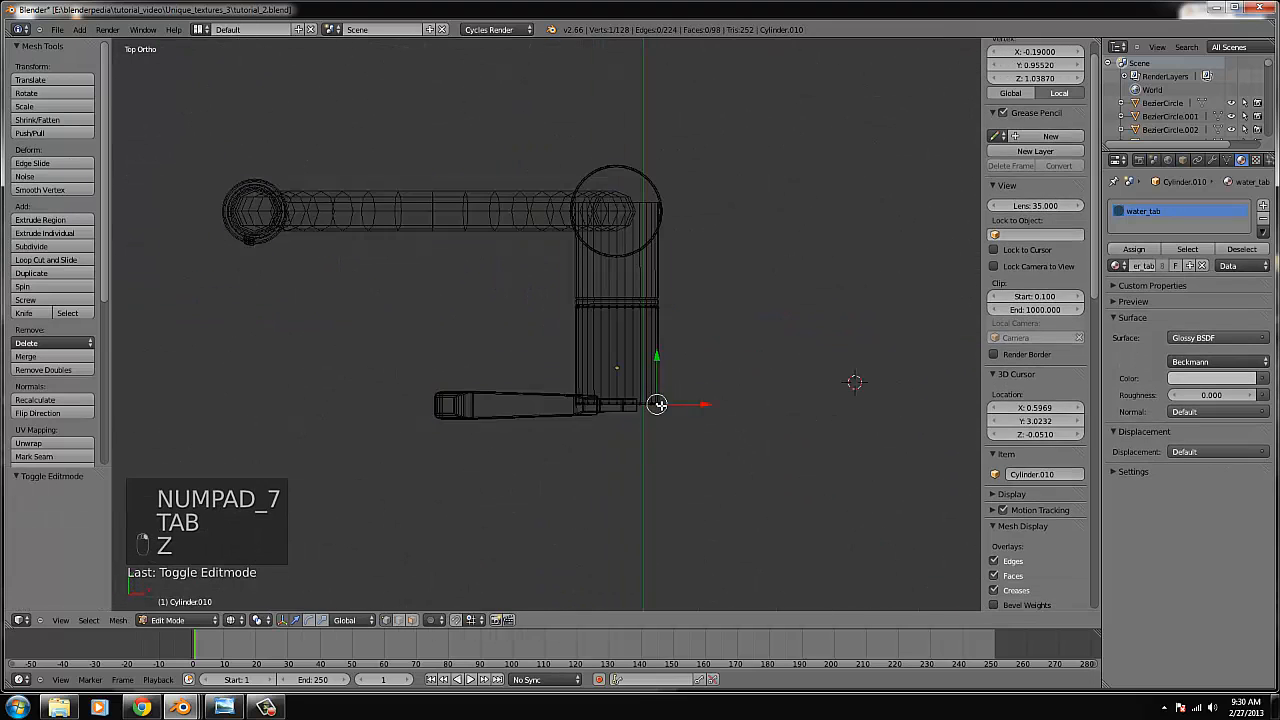
{"action": "key", "text": "b"}
{"action": "left_click_drag", "start_coordinate": [700, 422], "coordinate": [623, 311]}
{"action": "key", "text": "Tab"}
Select the lever handle and its plate and move them about 0.134 along Y to meet the shortened fitting.
{"action": "right_click", "coordinate": [630, 410]}
{"action": "left_click_drag", "start_coordinate": [568, 367], "coordinate": [584, 322]}
{"action": "key", "text": "ctrl+z"}
{"action": "key", "text": "ctrl+z"}
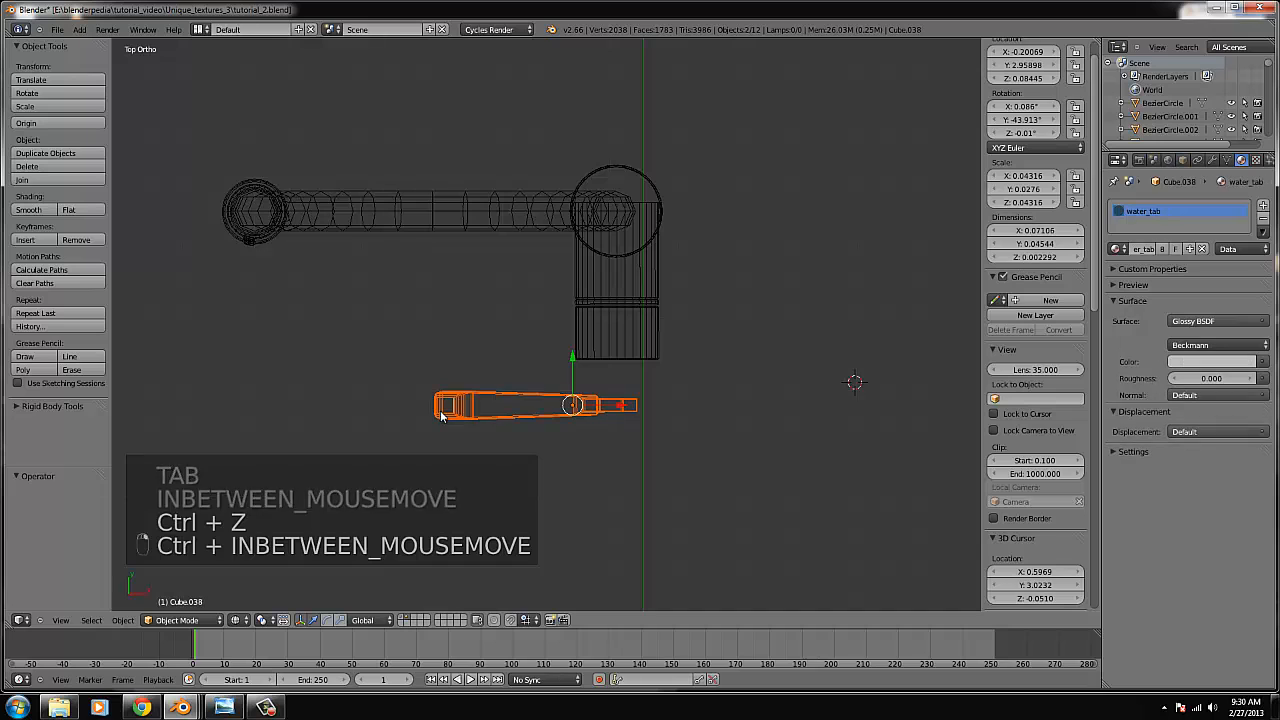
{"action": "left_click_drag", "start_coordinate": [573, 371], "coordinate": [574, 318]}
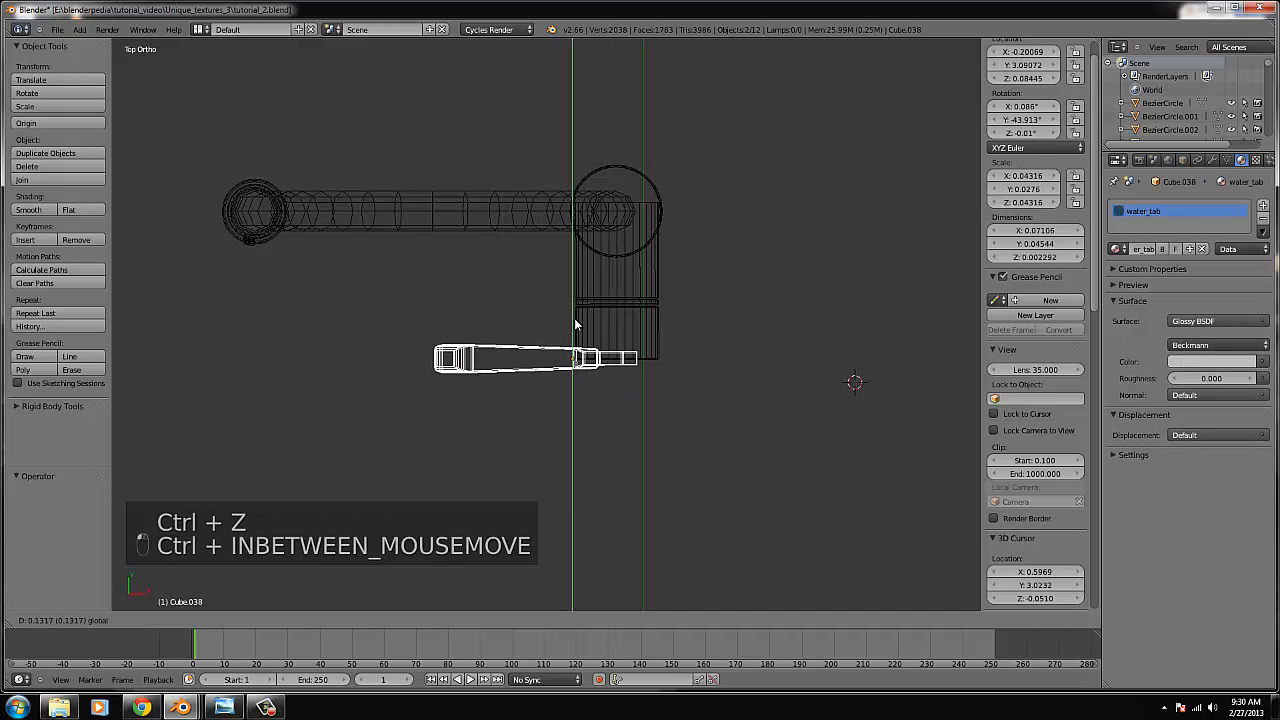
{"action": "key", "text": "z"}
{"action": "middle_click_drag", "start_coordinate": [574, 318], "coordinate": [676, 369]}
{"action": "scroll", "coordinate": [676, 369], "scroll_direction": "down", "scroll_amount": 5}
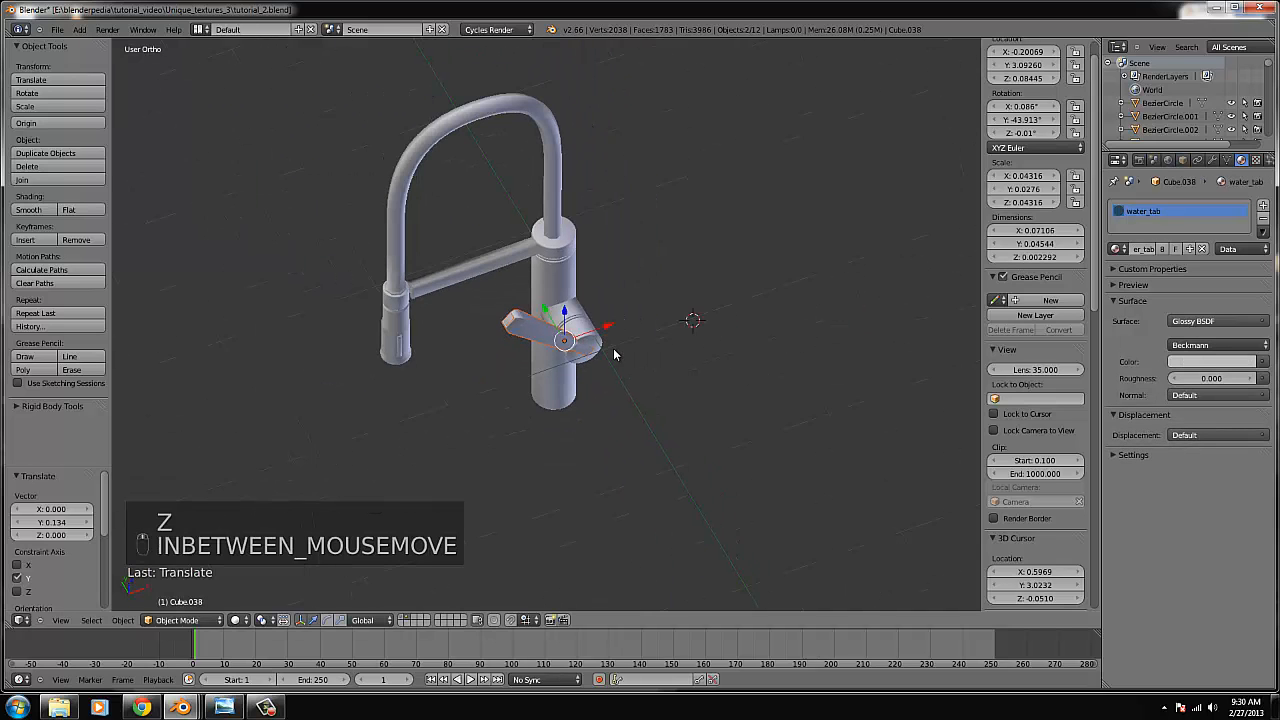
Save the file and preview the faucet in Rendered shading, returning the viewport to Solid shading.
{"action": "left_click", "coordinate": [57, 29]}
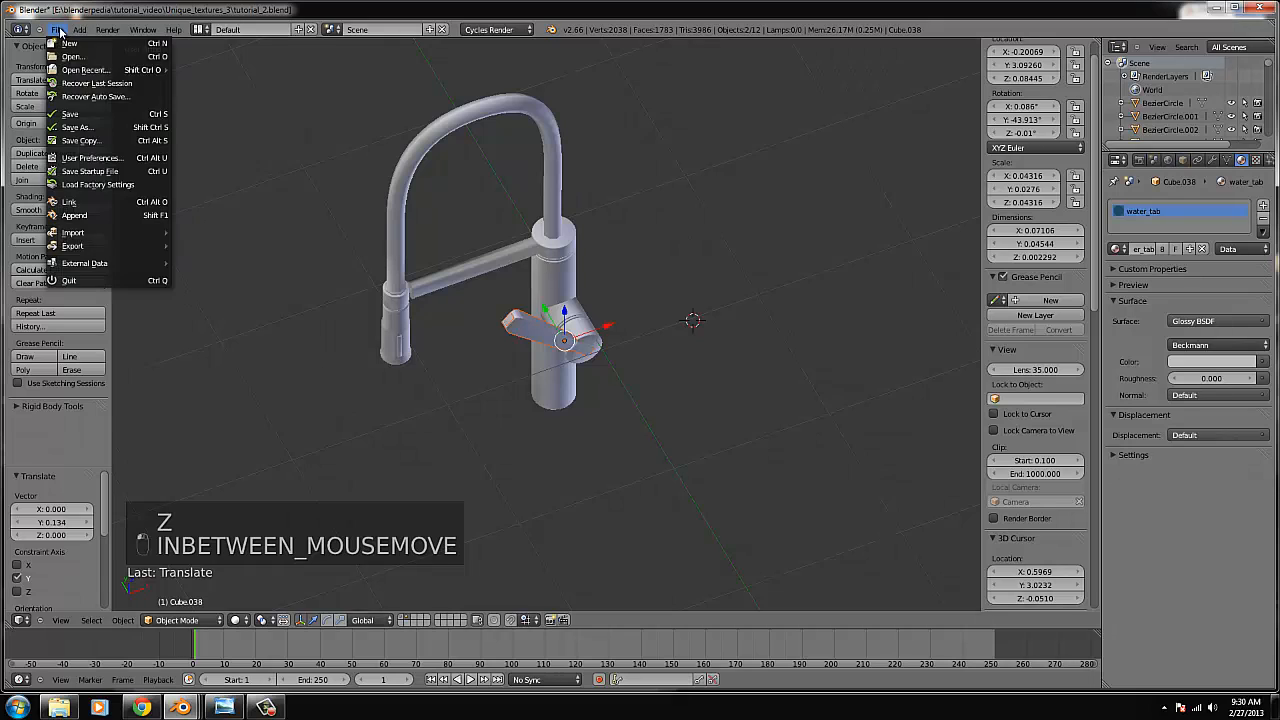
{"action": "left_click", "coordinate": [98, 115]}
{"action": "scroll", "coordinate": [436, 253], "scroll_direction": "down", "scroll_amount": 3}
{"action": "left_click", "coordinate": [236, 620]}
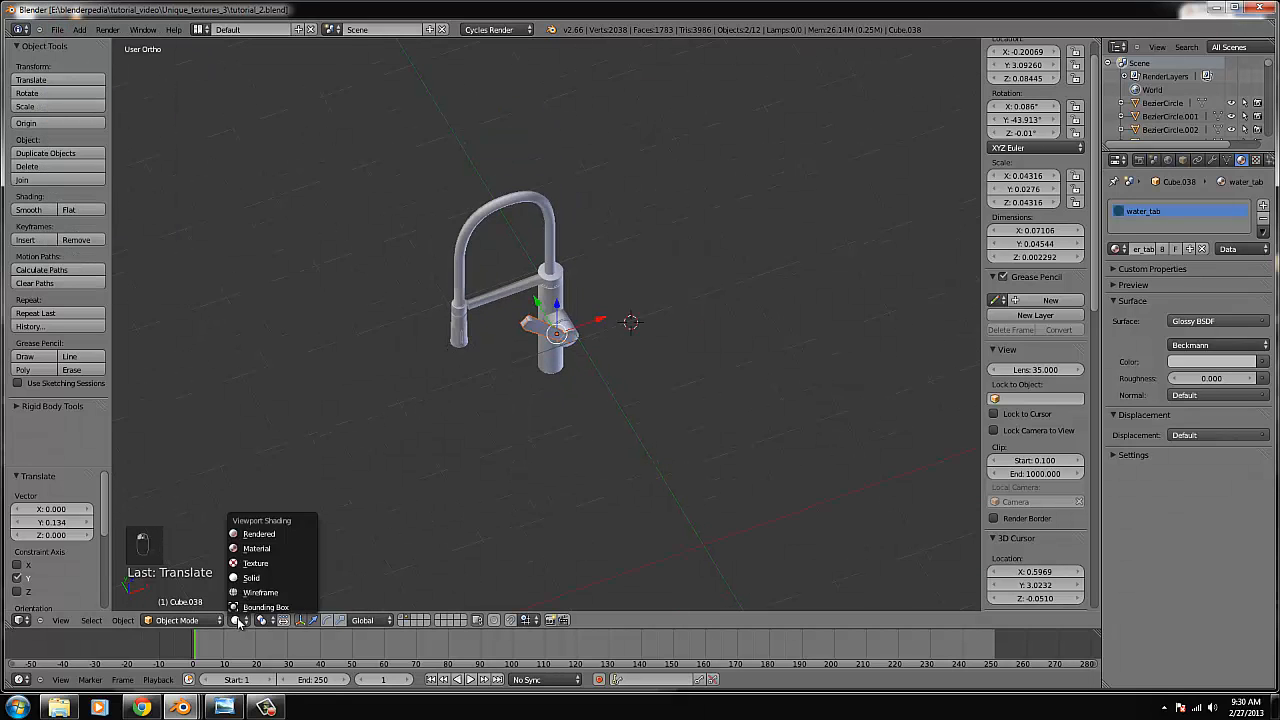
{"action": "left_click", "coordinate": [262, 535]}
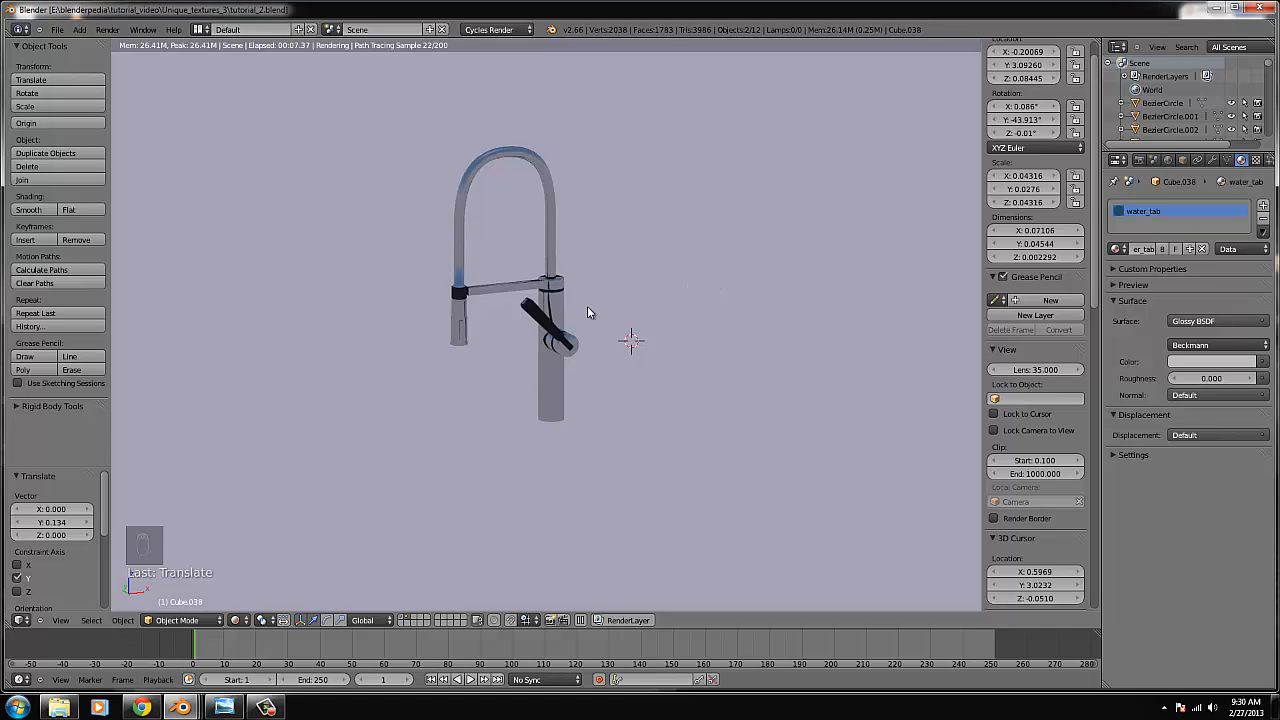
{"action": "middle_click_drag", "start_coordinate": [587, 313], "coordinate": [505, 395]}
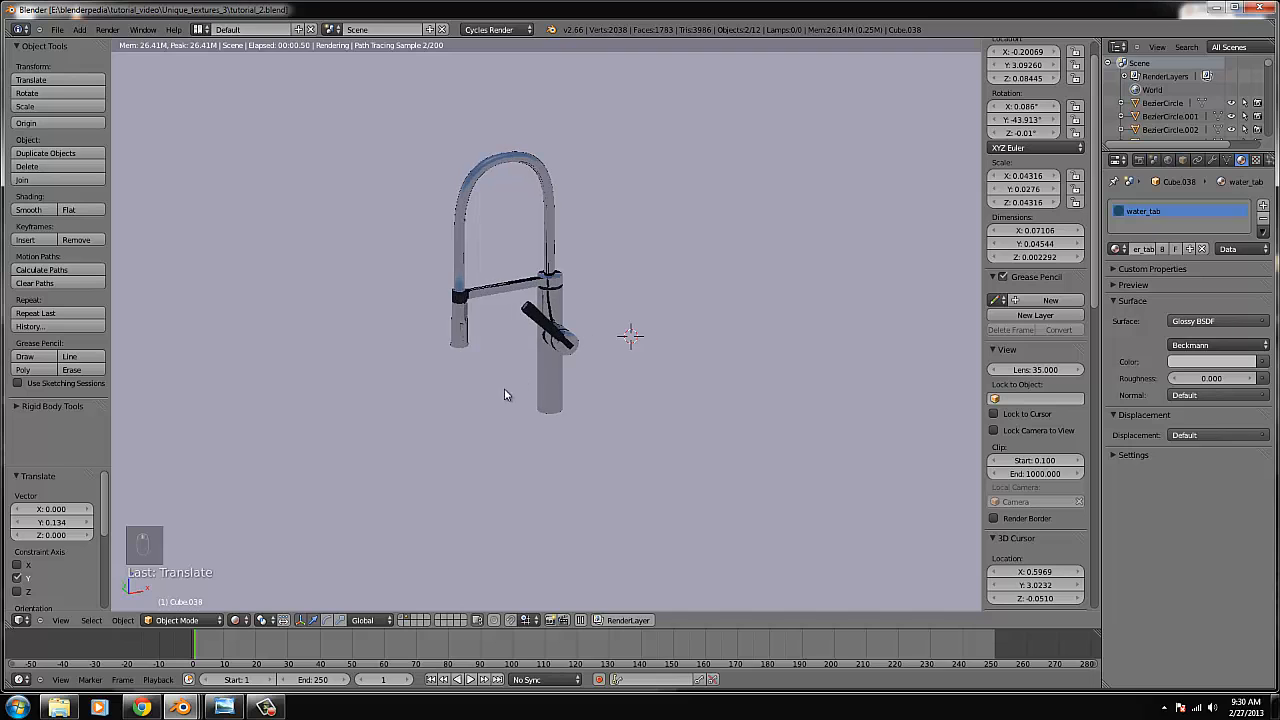
{"action": "left_click", "coordinate": [237, 620]}
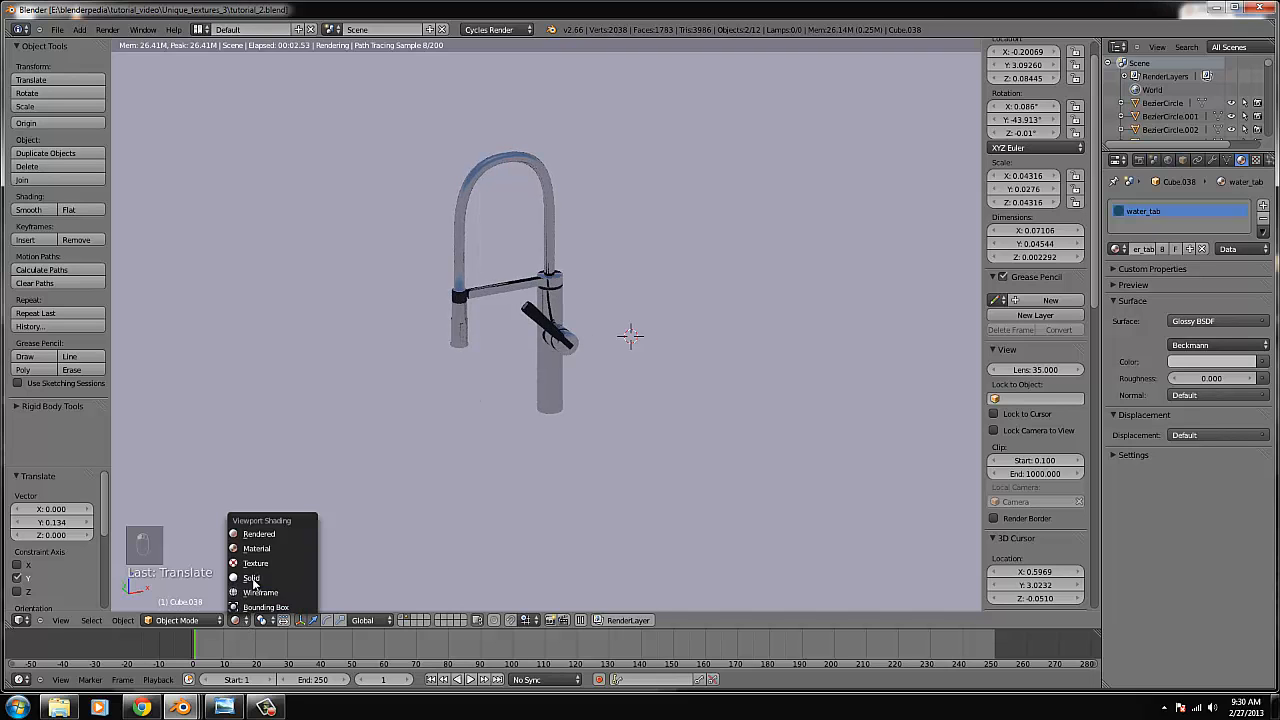
{"action": "left_click", "coordinate": [262, 570]}
Box-select all faucet parts in top view, move them to the first layer and display that layer's kitchen scene.
{"action": "key", "text": "KP_7"}
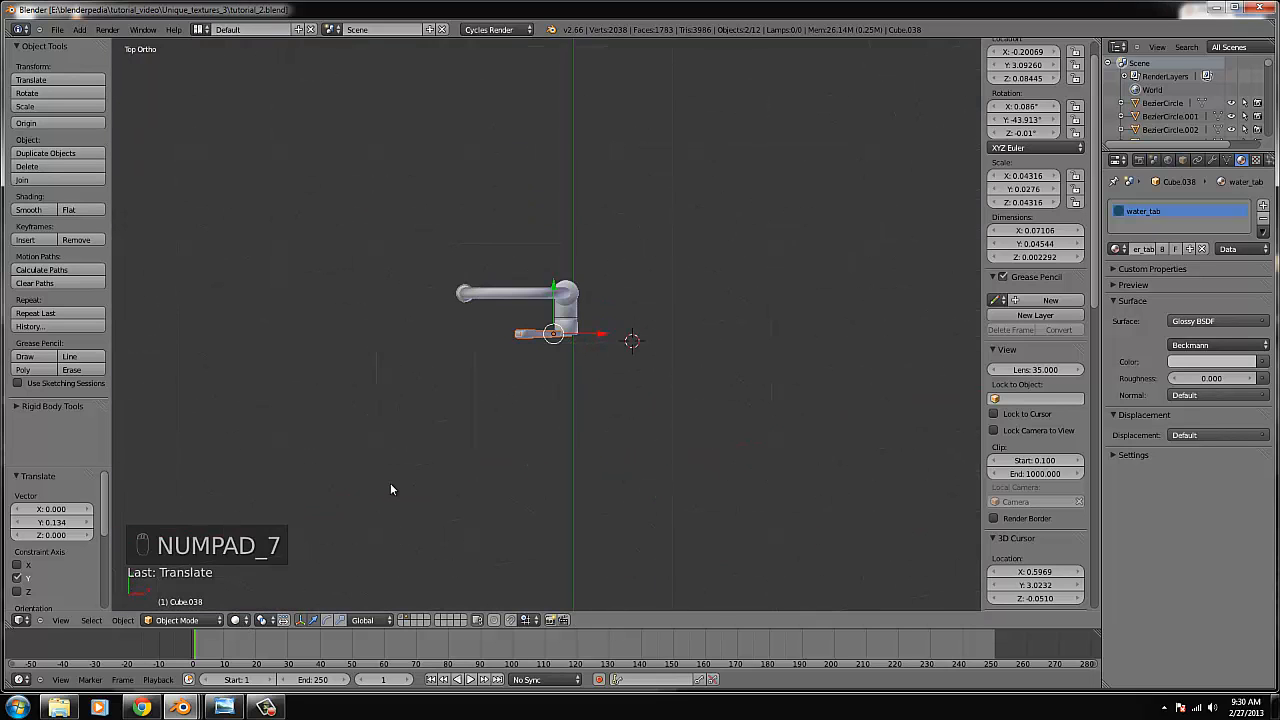
{"action": "key", "text": "b"}
{"action": "left_click_drag", "start_coordinate": [691, 437], "coordinate": [275, 190]}
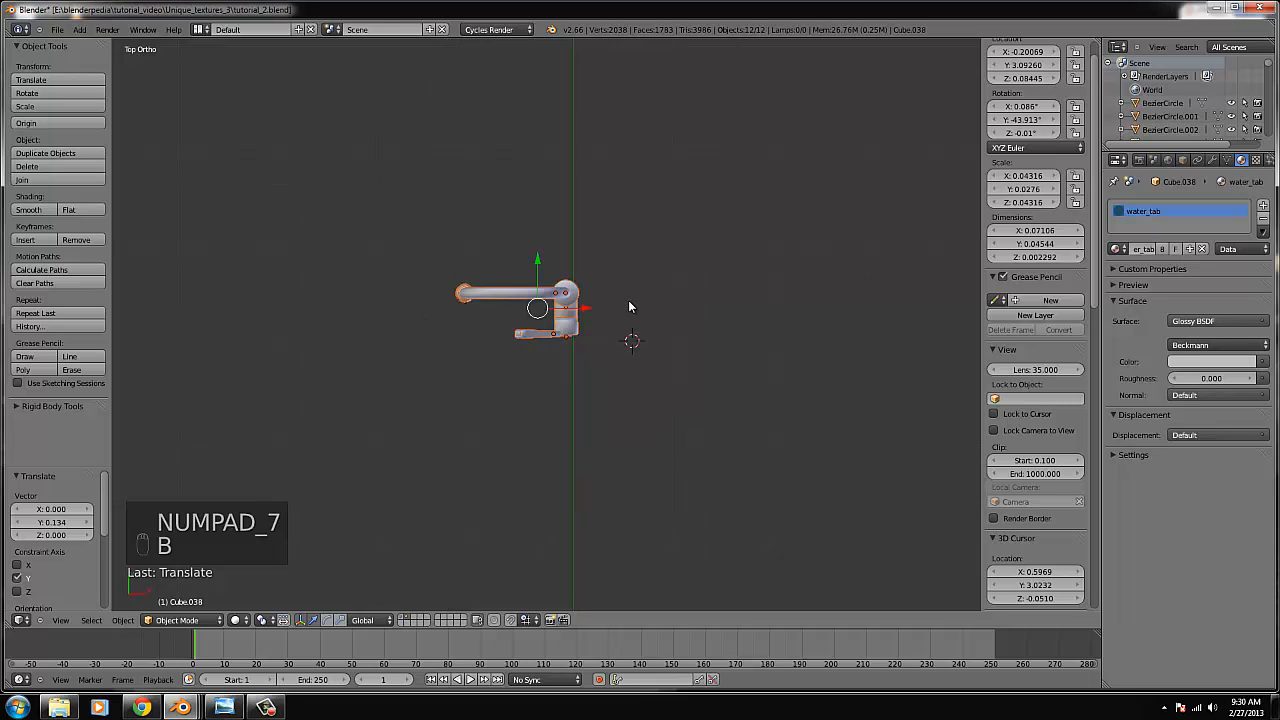
{"action": "key", "text": "m"}
{"action": "left_click", "coordinate": [737, 330]}
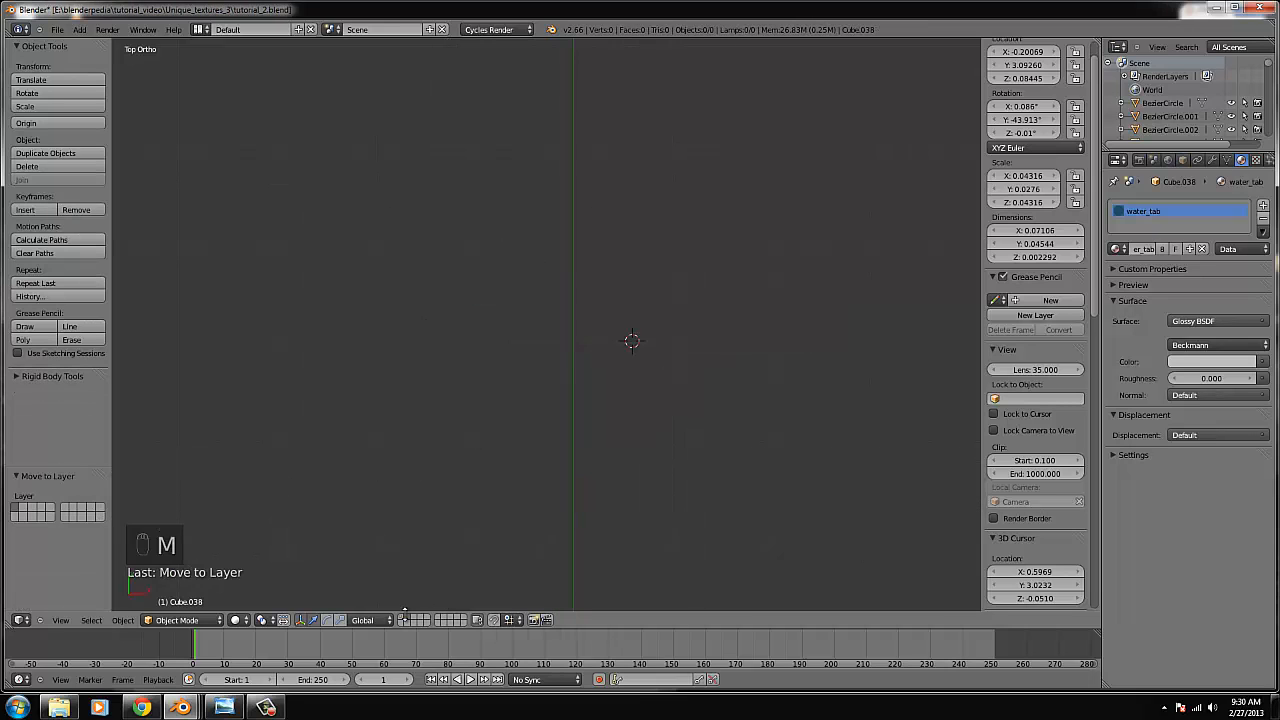
{"action": "left_click", "coordinate": [403, 619]}
Move the faucet about 2.52 in X and -3.74 in Y to the island sink and rotate it by about -89.4°.
{"action": "key", "text": "g"}
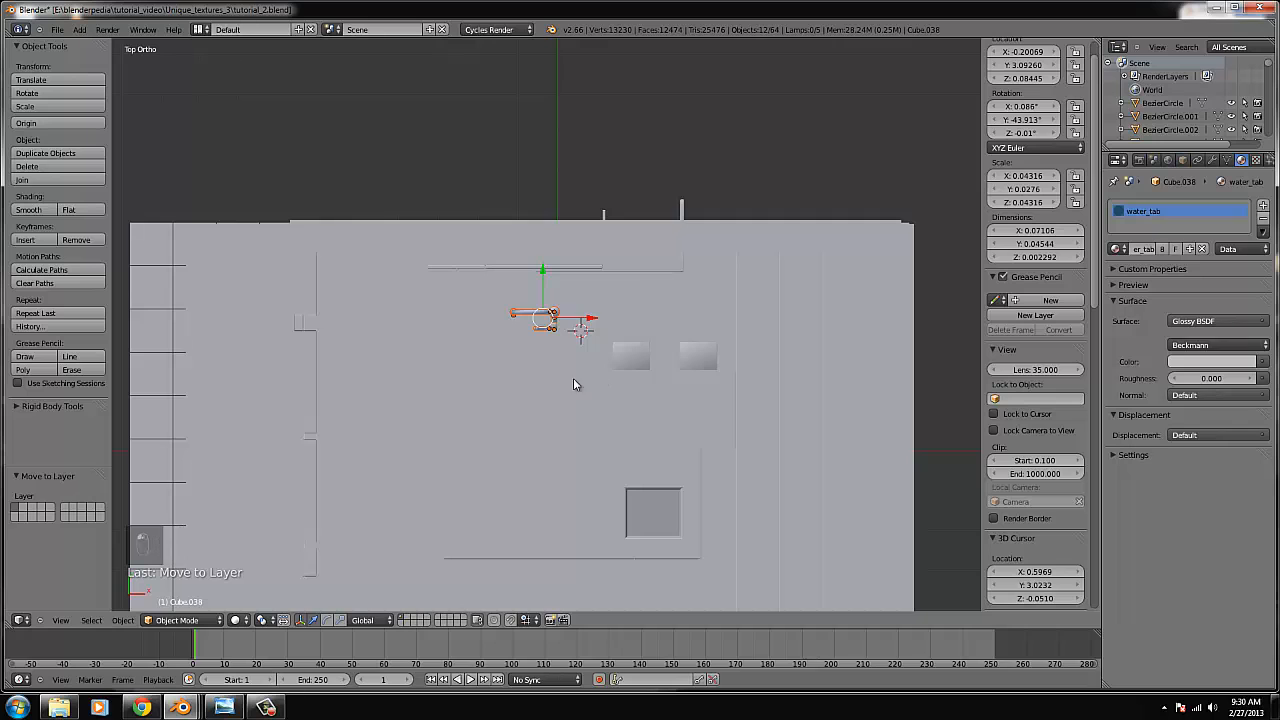
{"action": "left_click", "coordinate": [615, 462]}
{"action": "key", "text": "z"}
{"action": "key", "text": "g"}
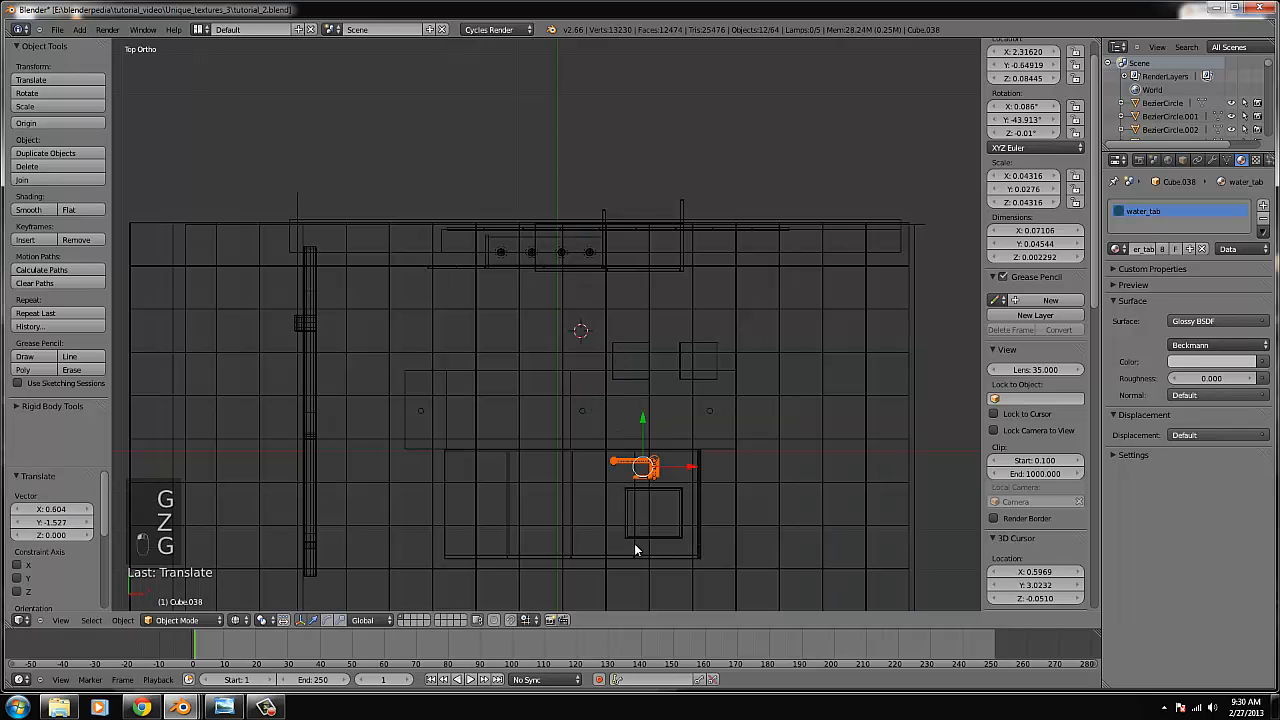
{"action": "left_click", "coordinate": [634, 543]}
{"action": "key", "text": "r"}
{"action": "left_click", "coordinate": [762, 480]}
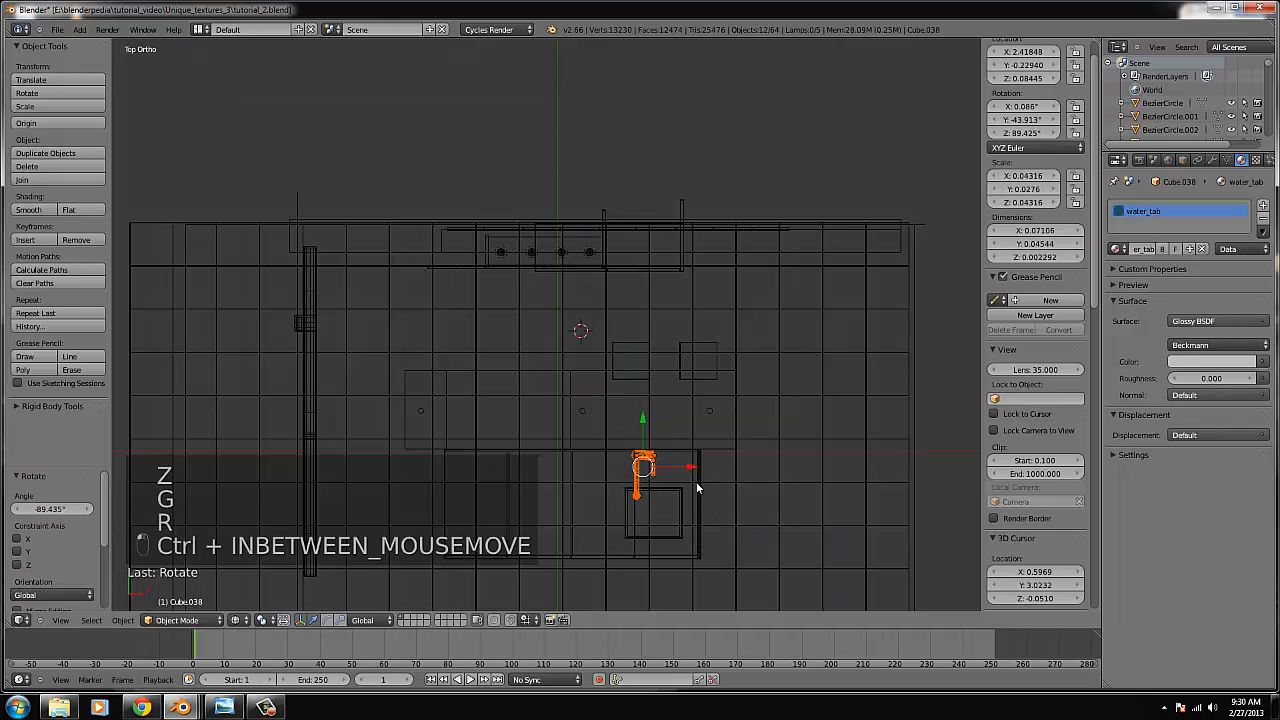
Align the faucet with the sink by rotating it about -0.57° and moving it about 0.373 in X and -0.595 in Y.
{"action": "key", "text": "ctrl+KP_Decimal"}
{"action": "key", "text": "g"}
{"action": "left_click", "coordinate": [743, 391]}
{"action": "key", "text": "r"}
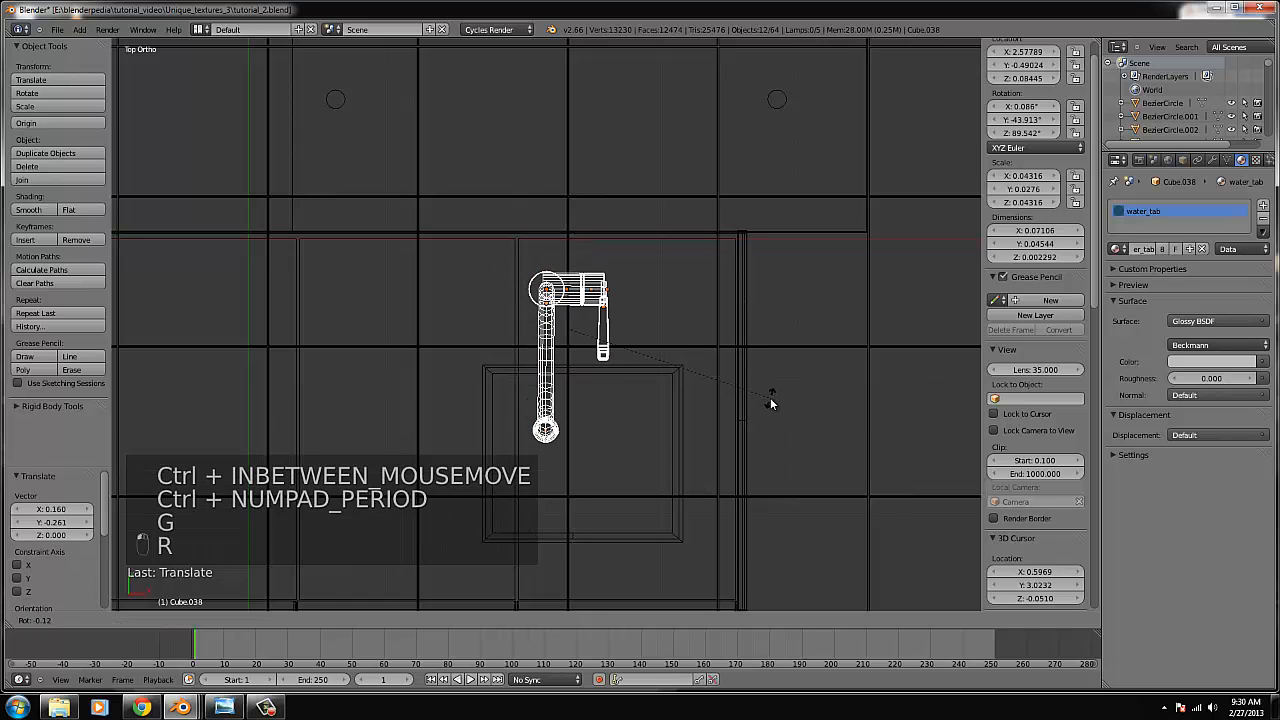
{"action": "left_click", "coordinate": [790, 350]}
{"action": "key", "text": "g"}
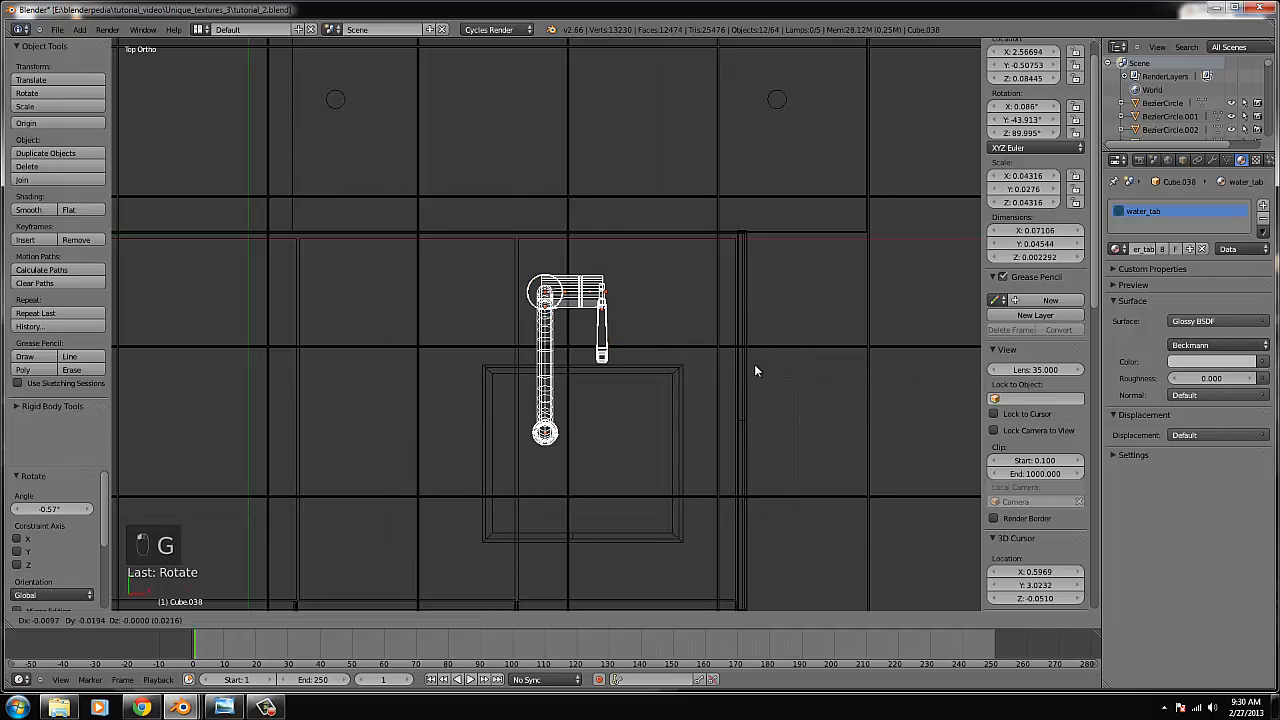
{"action": "left_click", "coordinate": [780, 404]}
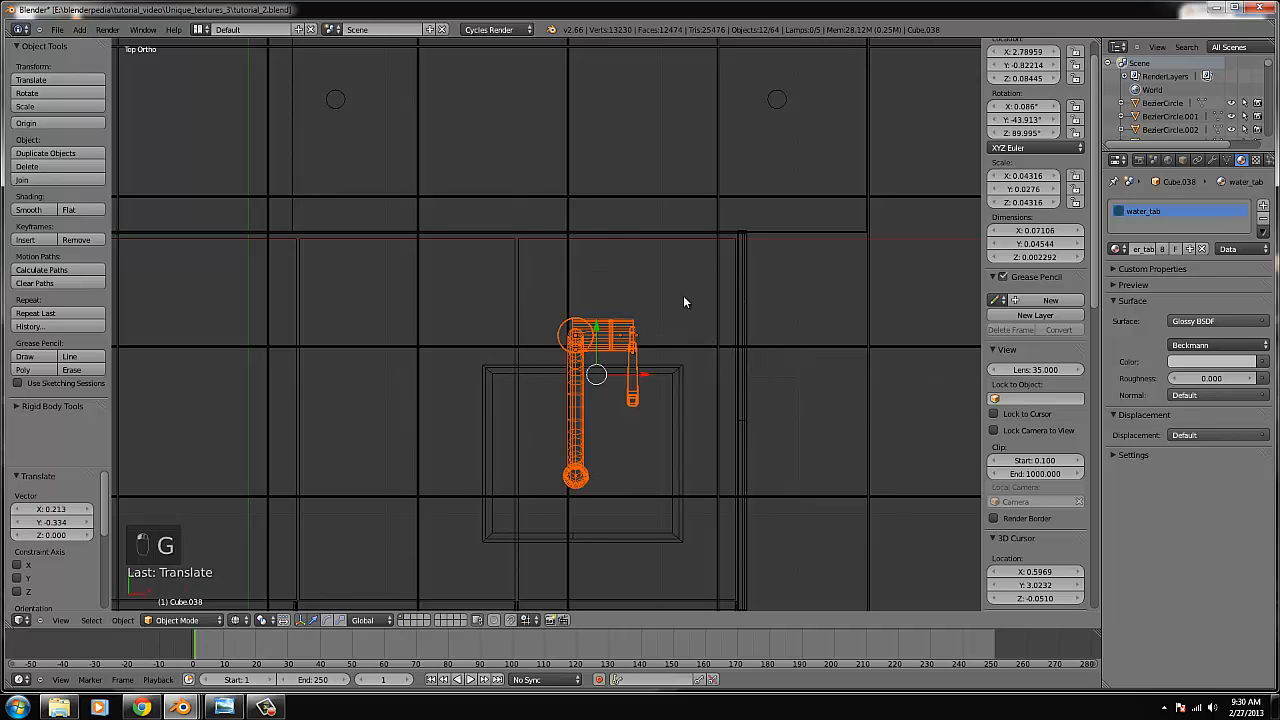
In right view, raise the faucet along Z to countertop height and scale it by about 0.674.
{"action": "key", "text": "KP_1"}
{"action": "key", "text": "KP_3"}
{"action": "key", "text": "z"}
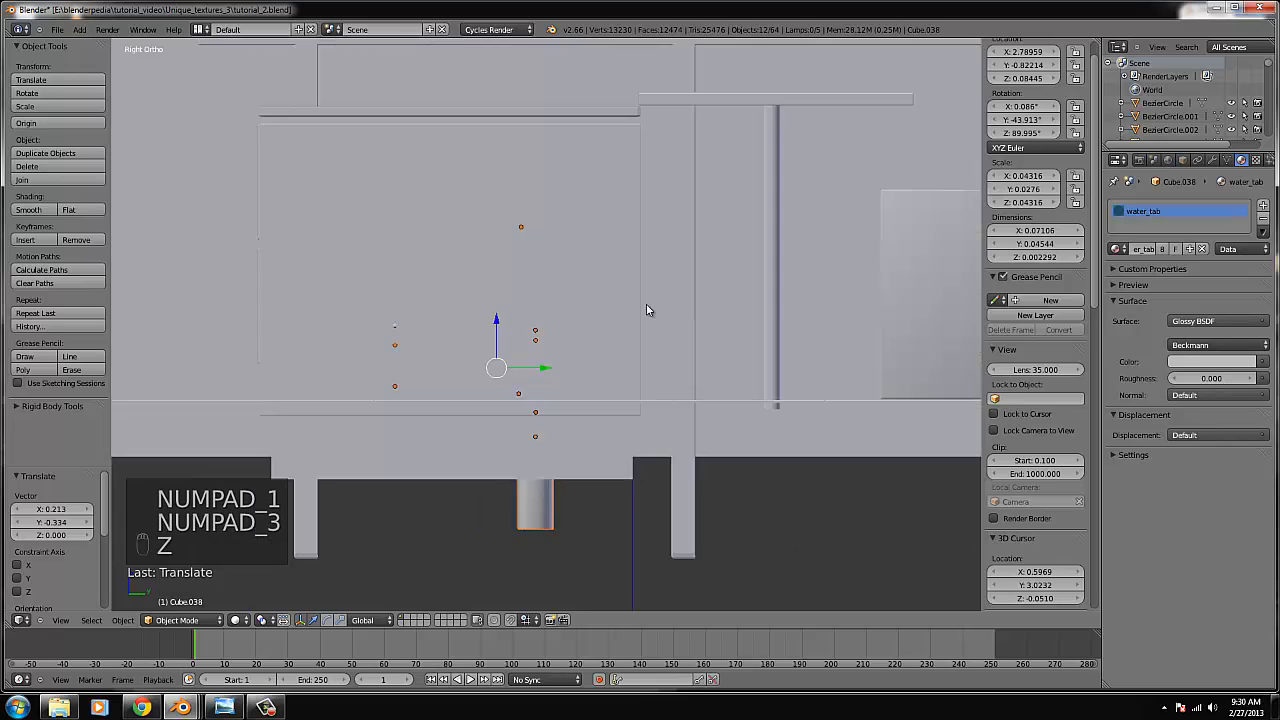
{"action": "scroll", "coordinate": [543, 331], "scroll_direction": "down", "scroll_amount": 4}
{"action": "key", "text": "z"}
{"action": "left_click_drag", "start_coordinate": [530, 296], "coordinate": [530, 180]}
{"action": "key", "text": "s"}
{"action": "left_click", "coordinate": [671, 315]}
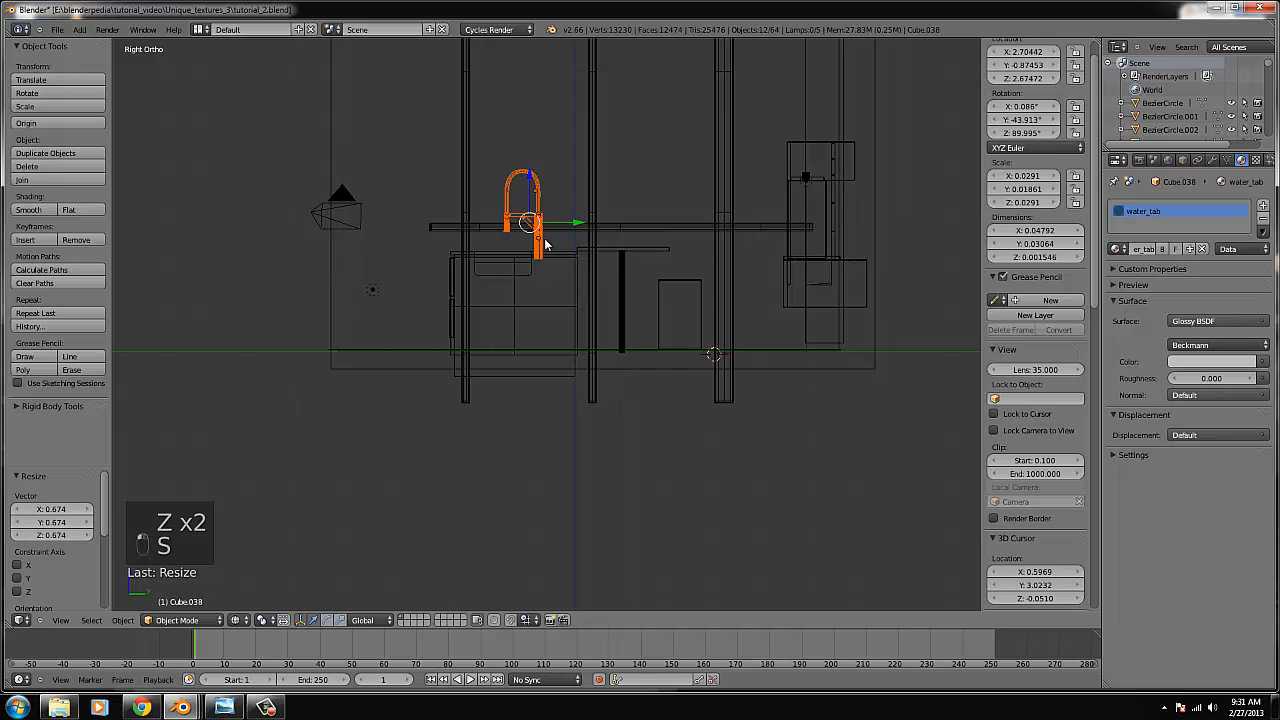
Scale the faucet down by about 0.865 to suit the sink's size.
{"action": "key", "text": "ctrl+KP_Decimal"}
{"action": "key", "text": "z"}
{"action": "middle_click_drag", "start_coordinate": [577, 375], "coordinate": [699, 393]}
{"action": "scroll", "coordinate": [551, 369], "scroll_direction": "down", "scroll_amount": 4}
{"action": "key", "text": "s"}
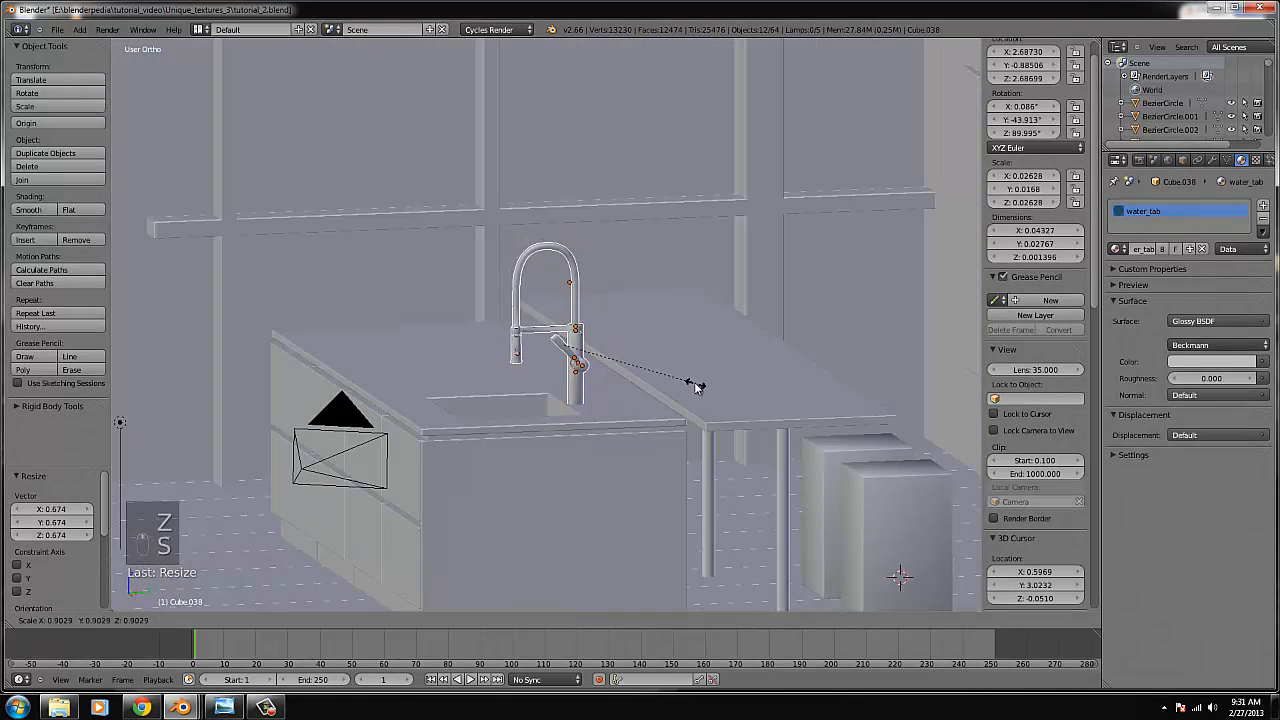
{"action": "left_click", "coordinate": [657, 389]}
{"action": "scroll", "coordinate": [630, 375], "scroll_direction": "up", "scroll_amount": 2}
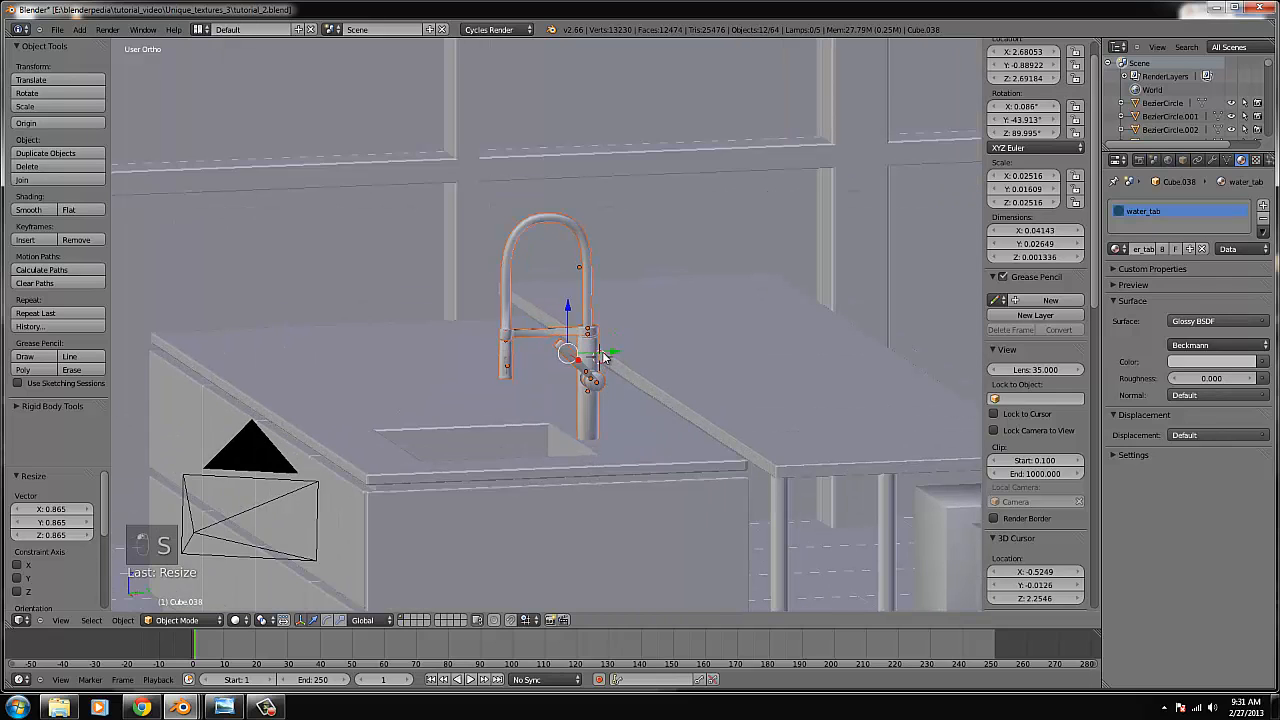
Seat the faucet on the countertop behind the sink by moving it about 0.029 along Y and 0.048 along Z.
{"action": "key", "text": "g"}
{"action": "key", "text": "y"}
{"action": "left_click", "coordinate": [606, 358]}
{"action": "key", "text": "g"}
{"action": "key", "text": "z"}
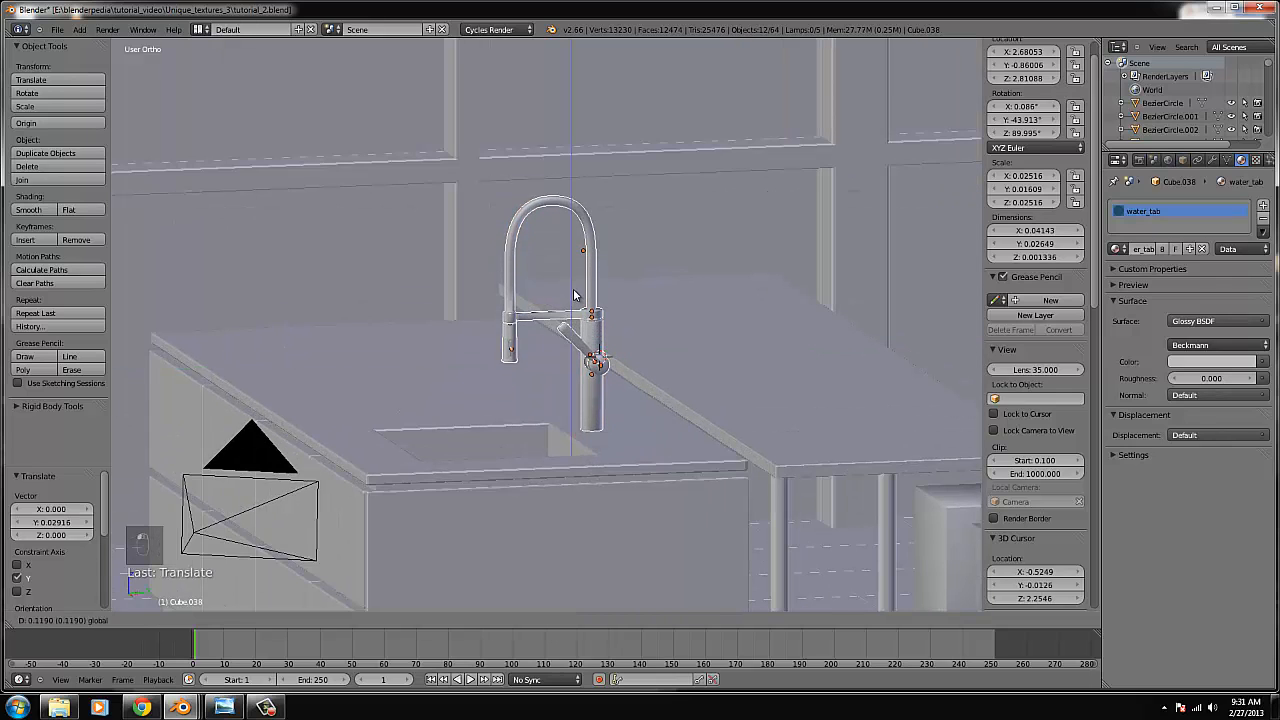
{"action": "left_click", "coordinate": [638, 362]}
{"action": "mouse_move", "coordinate": [638, 362]}
{"action": "middle_mouse_down"}
{"action": "mouse_move", "coordinate": [600, 365]}
{"action": "mouse_move", "coordinate": [699, 376]}
{"action": "mouse_move", "coordinate": [640, 378]}
{"action": "middle_mouse_up"}
In camera view, scale the faucet by about 0.90, lower it onto the counter and shift it about 0.024 along Y.
{"action": "key", "text": "KP_0"}
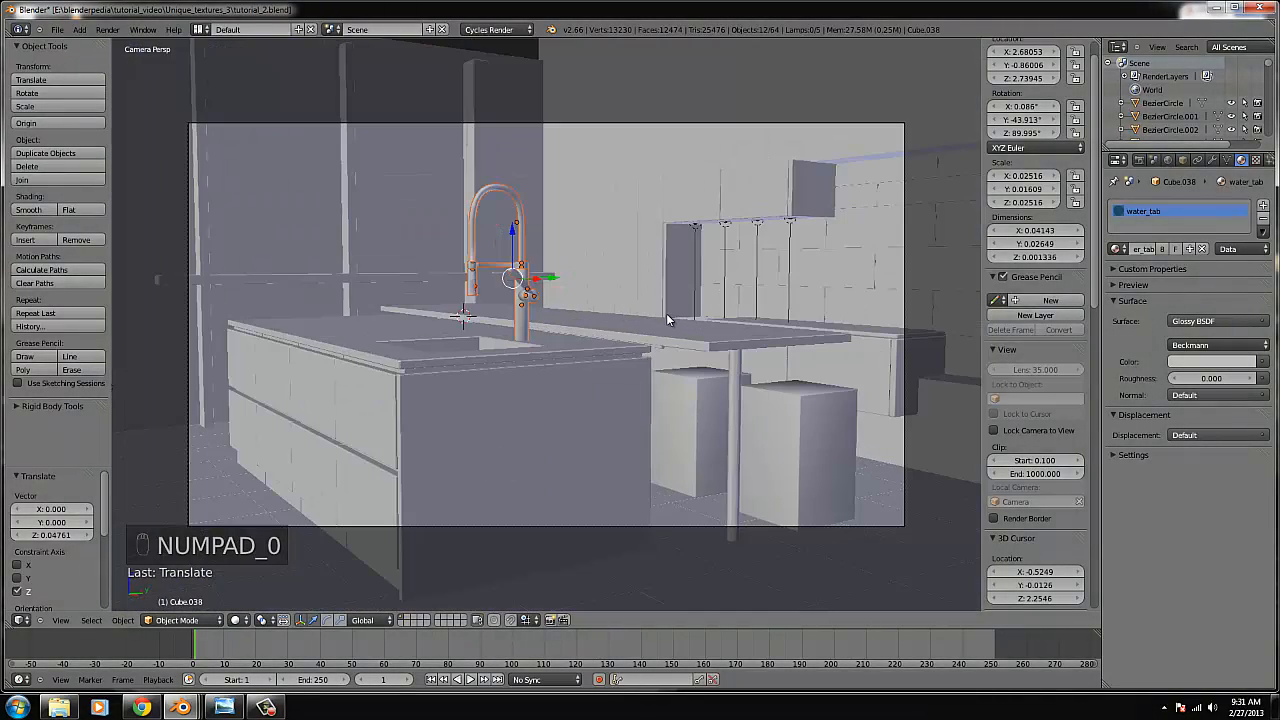
{"action": "key", "text": "s"}
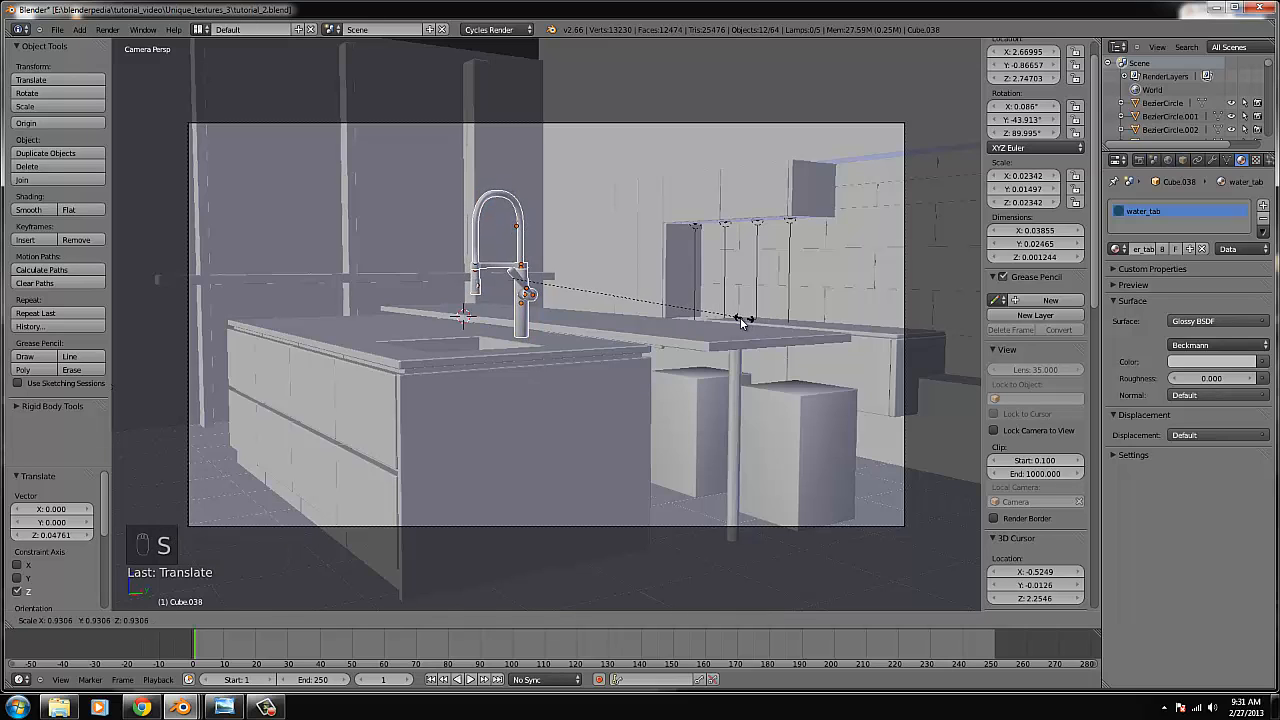
{"action": "left_click", "coordinate": [737, 316]}
{"action": "left_click_drag", "start_coordinate": [513, 232], "coordinate": [516, 244]}
{"action": "left_click_drag", "start_coordinate": [548, 288], "coordinate": [555, 287]}
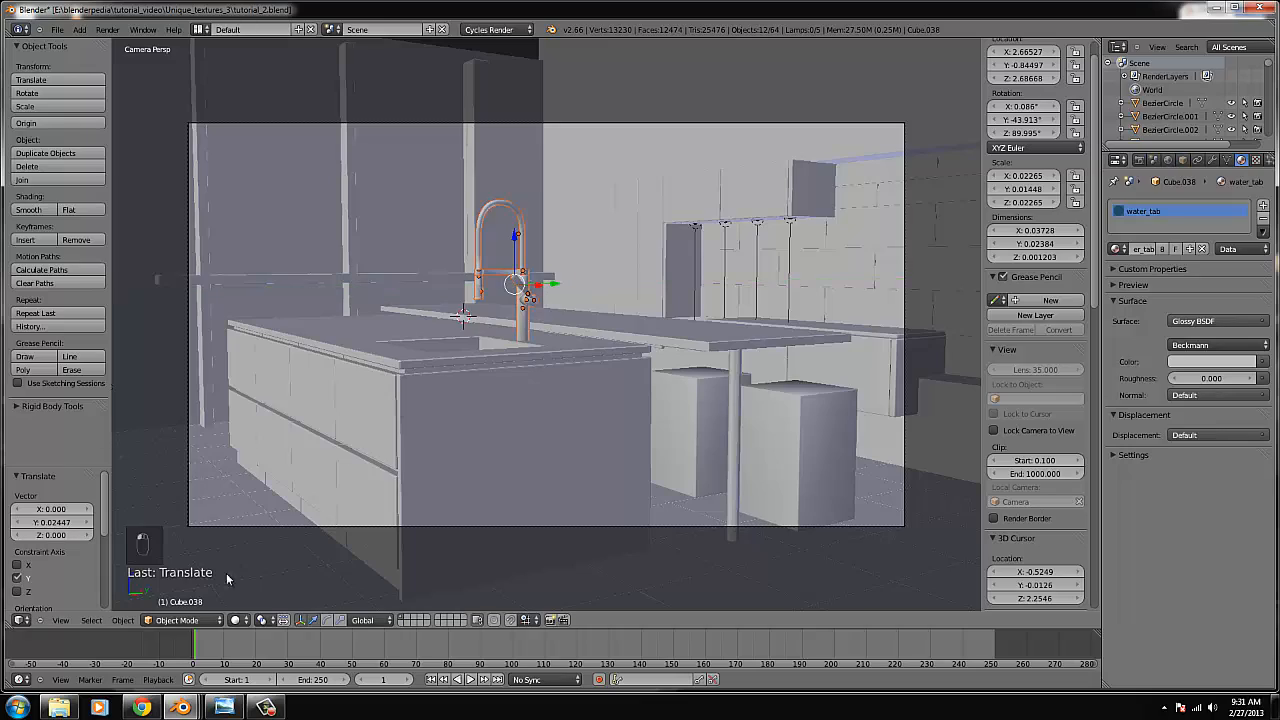
Preview the kitchen scene through the camera in Rendered shading.
{"action": "left_click", "coordinate": [236, 621]}
{"action": "left_click", "coordinate": [250, 534]}
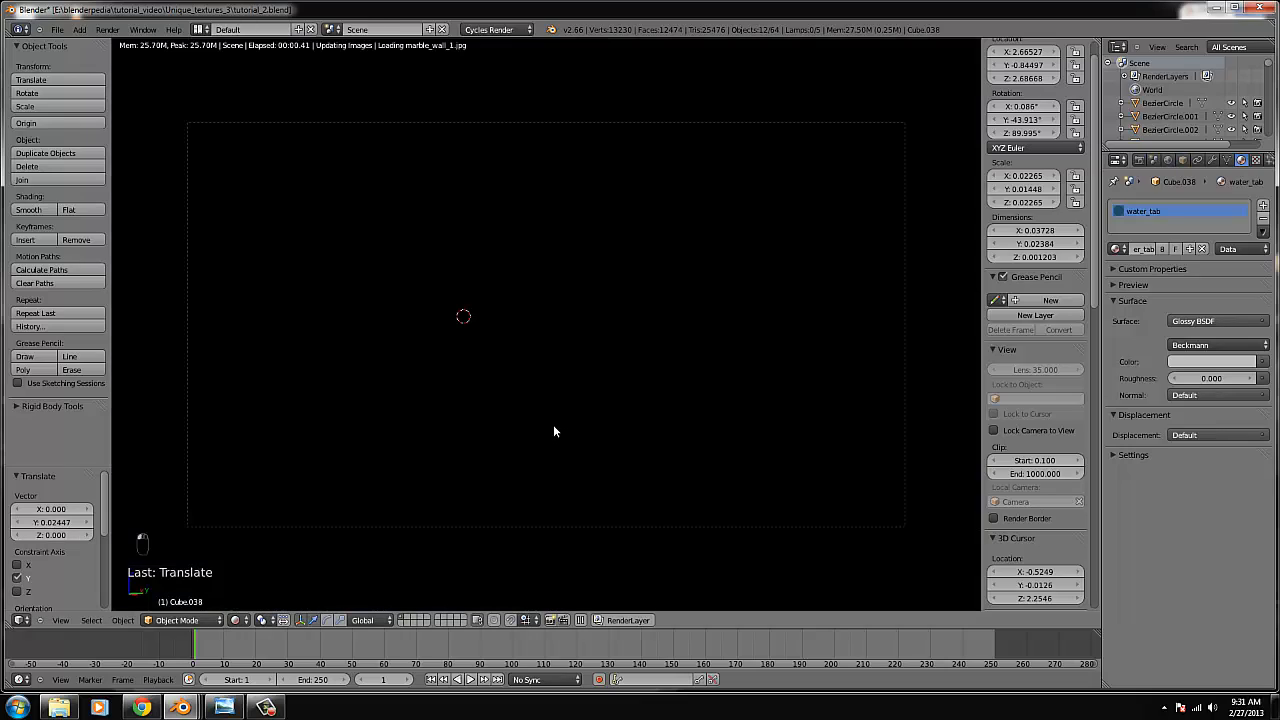